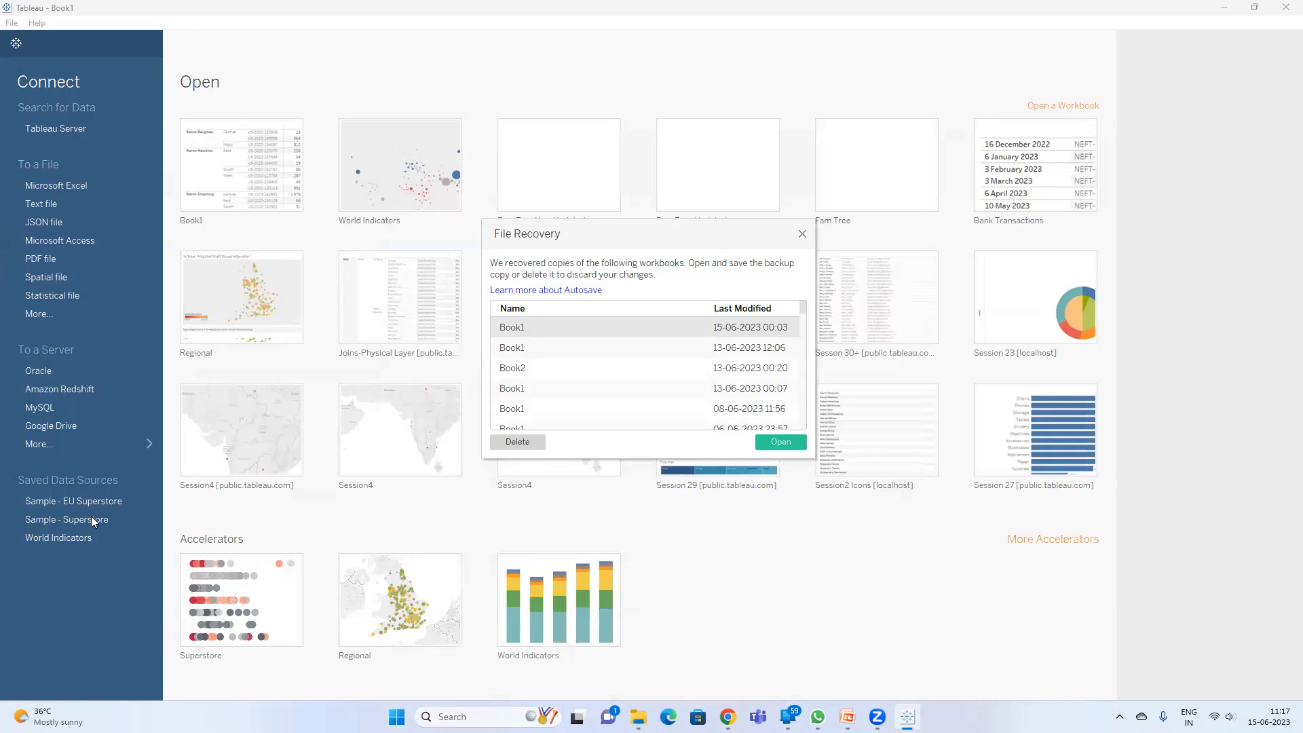
# - Dismiss the file recovery list, connect to the saved Sample - Superstore data source and place Sales on Rows
pyautogui.click(801, 235)
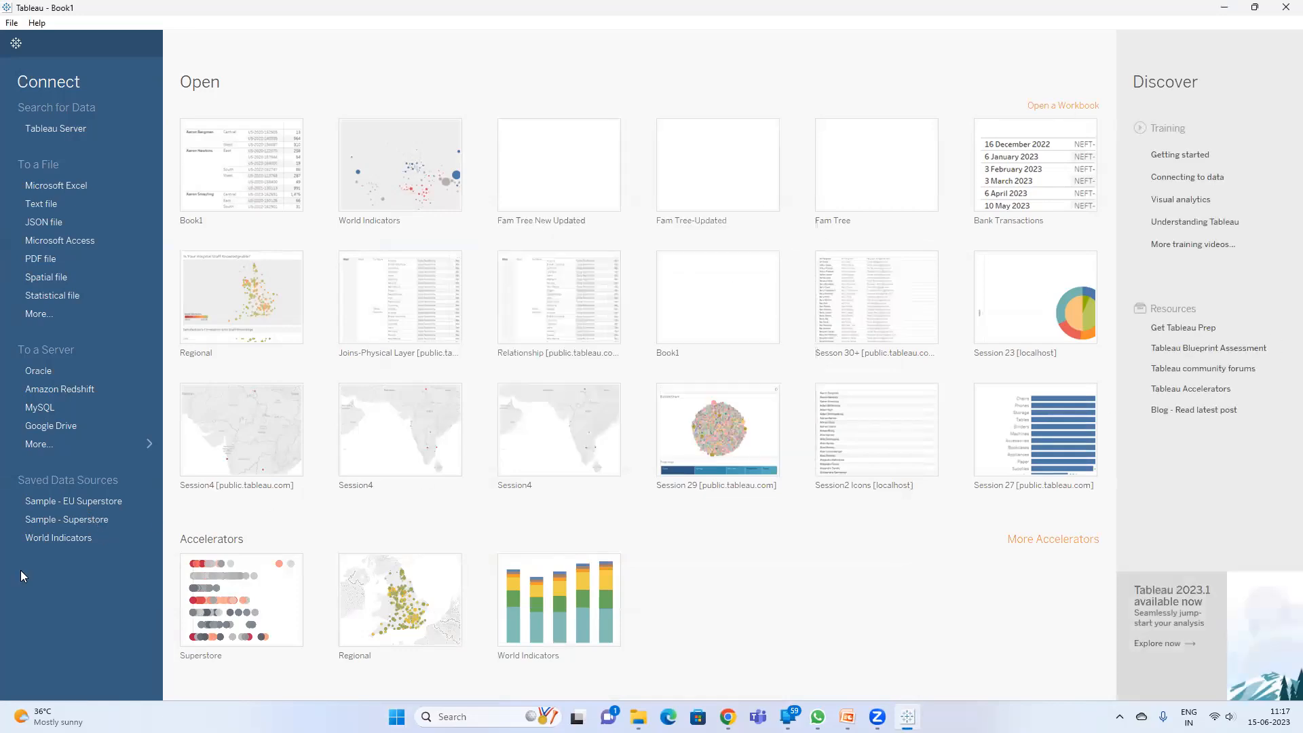
pyautogui.click(87, 520)
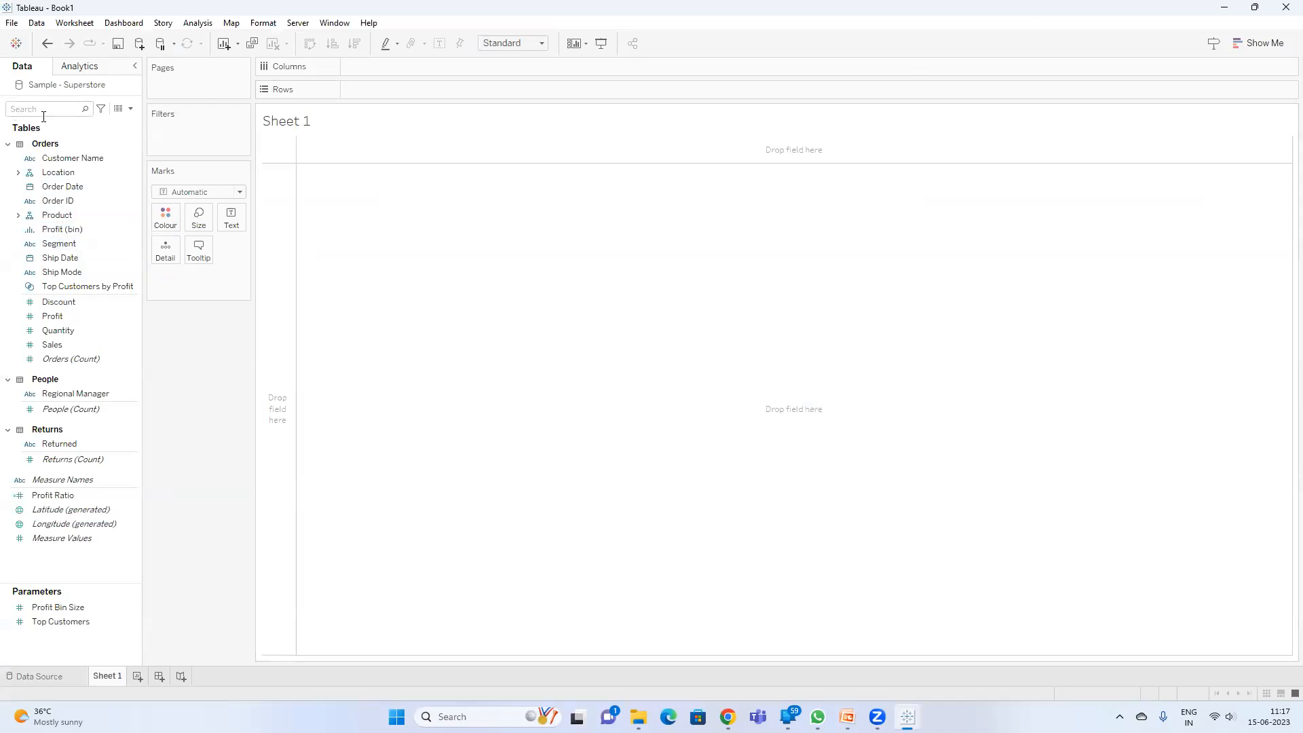
pyautogui.click(58, 173)
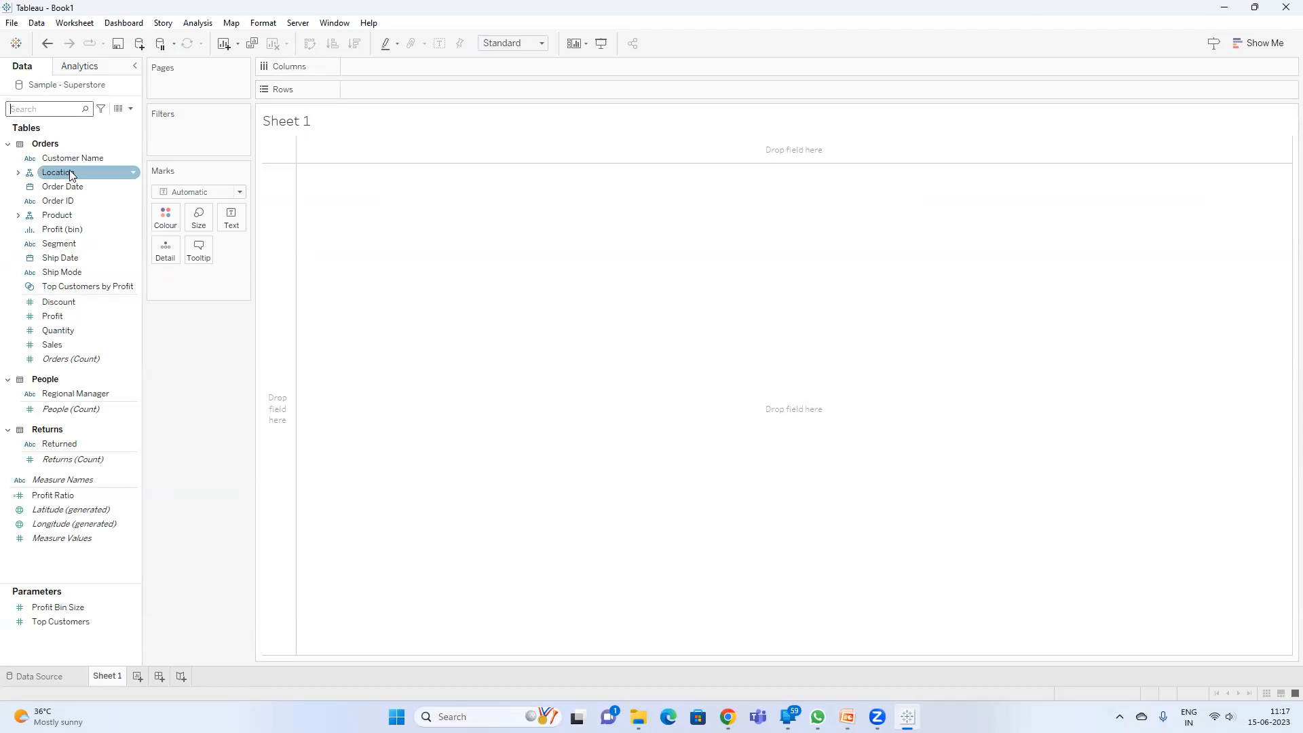
pyautogui.write('sal')
pyautogui.moveTo(279, 140); pyautogui.dragTo(393, 95)
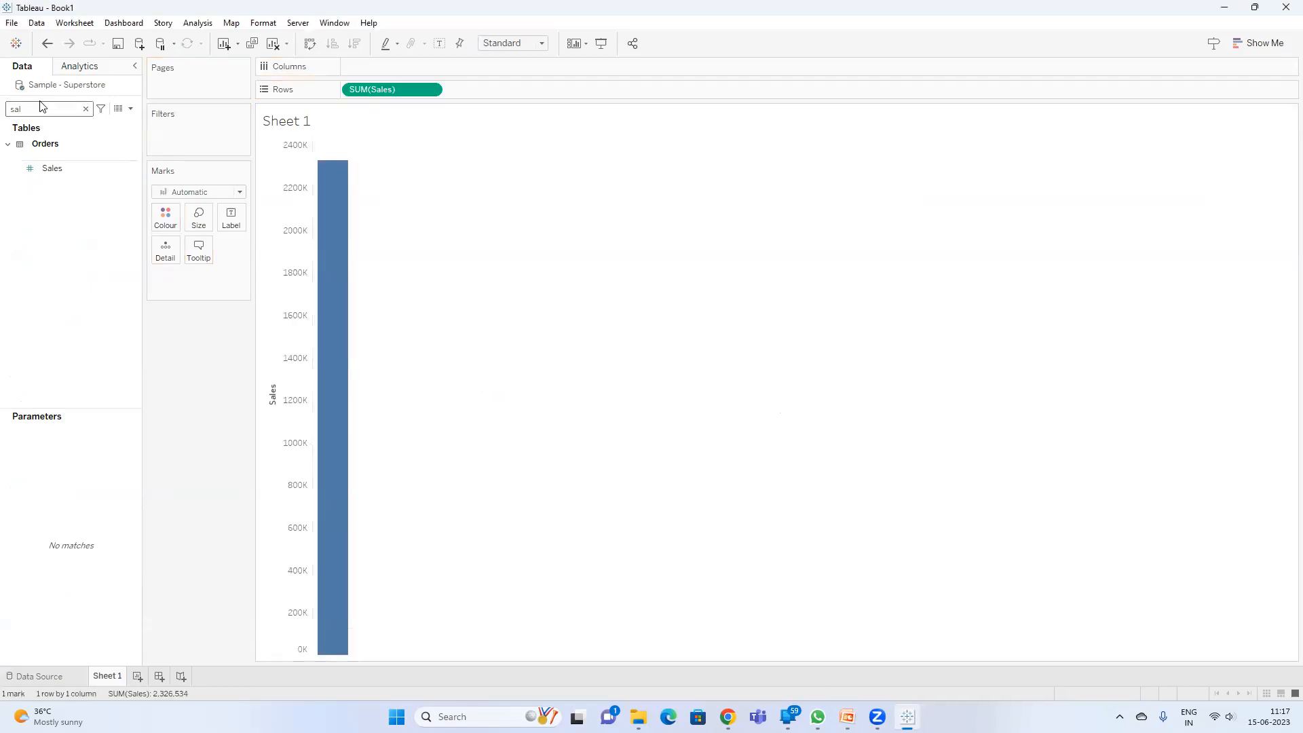
# - Find the Sub-Category field and place it on Columns to chart sales by sub-category
pyautogui.press('BackSpace')
pyautogui.press('BackSpace')
pyautogui.write('u')
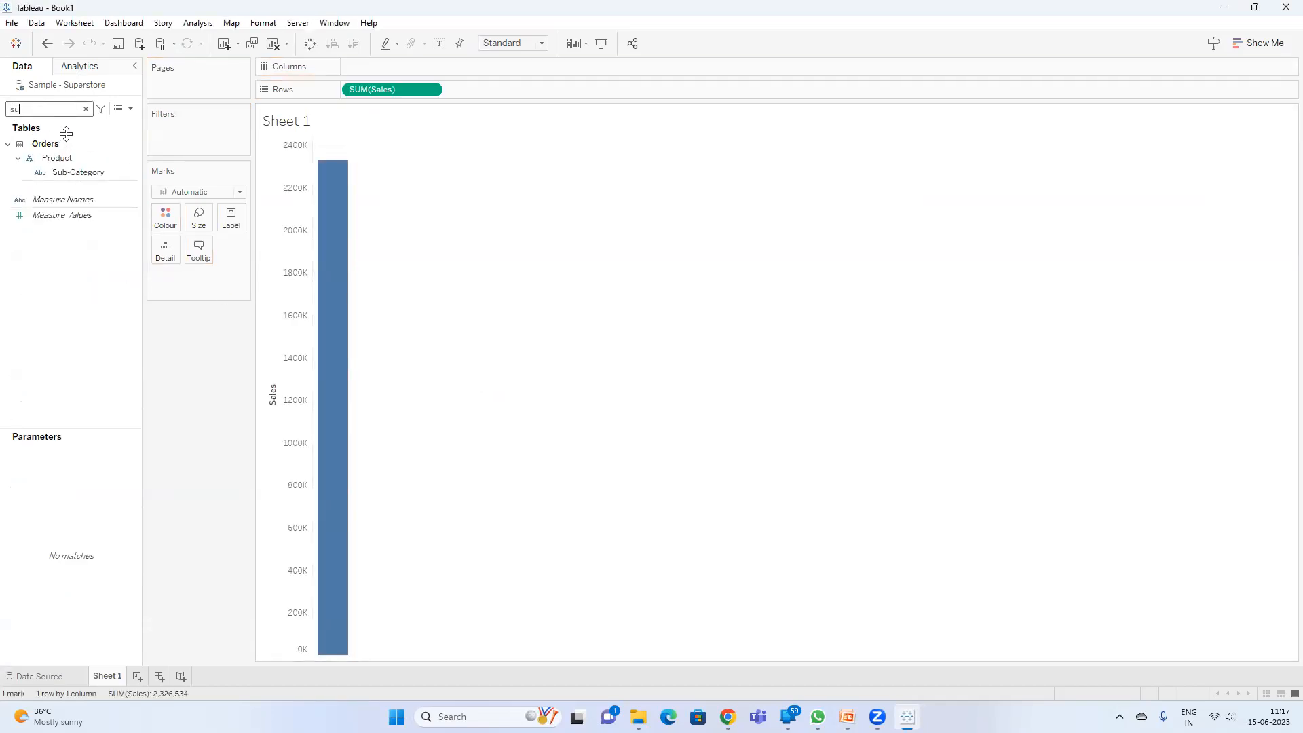
pyautogui.moveTo(75, 172); pyautogui.dragTo(372, 68)
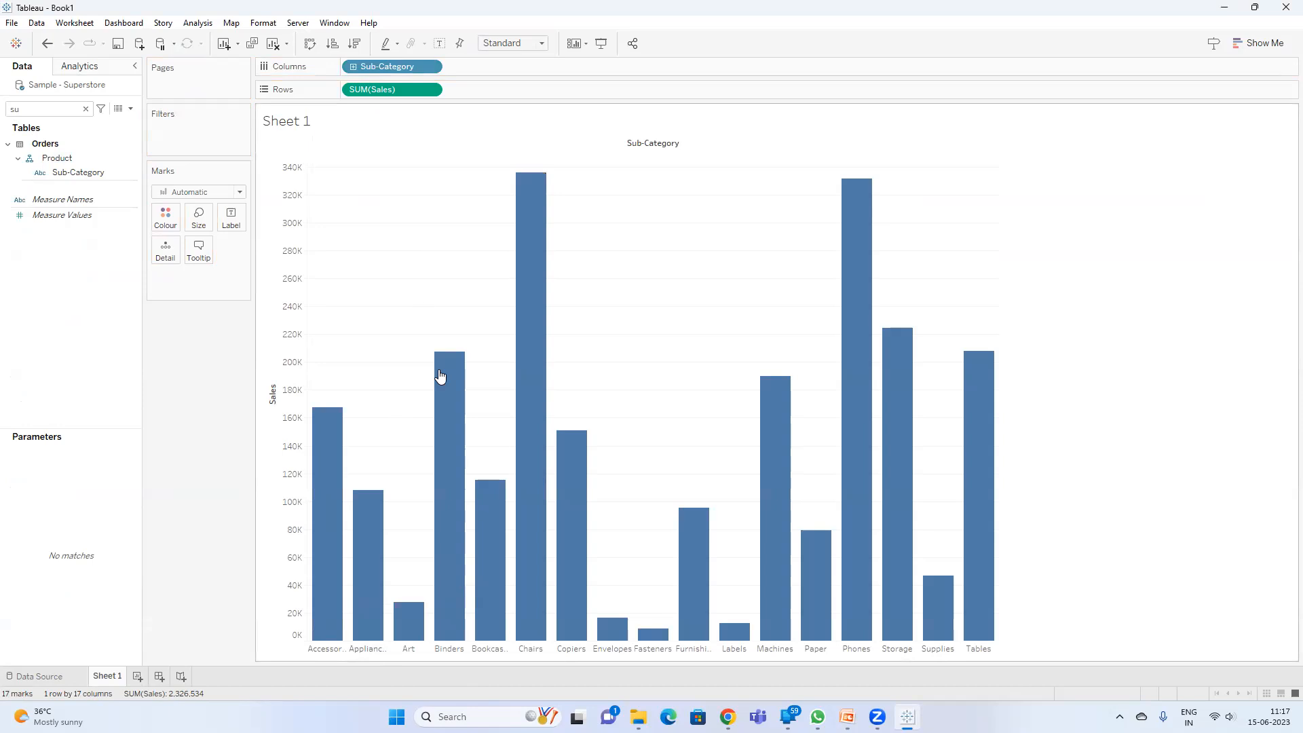
# - Fit the bar chart to Entire View and show the mark labels on the bars
pyautogui.click(514, 43)
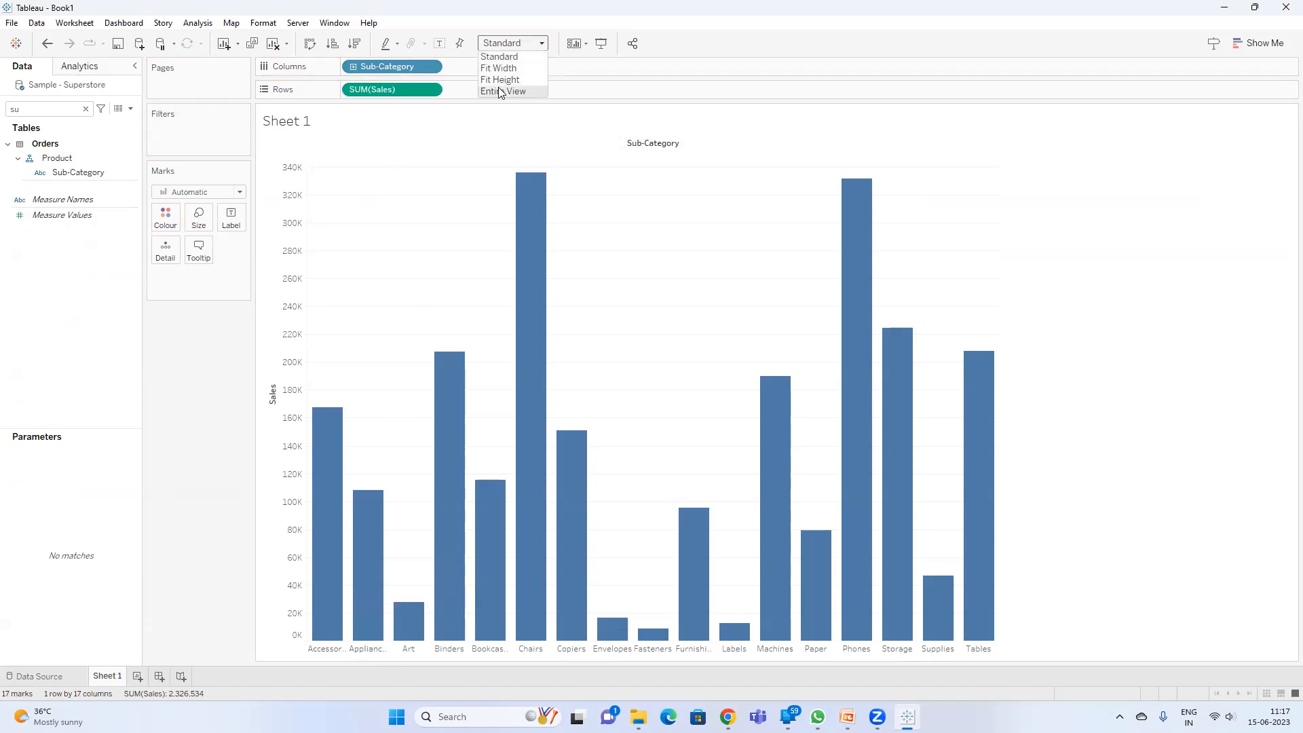
pyautogui.click(505, 92)
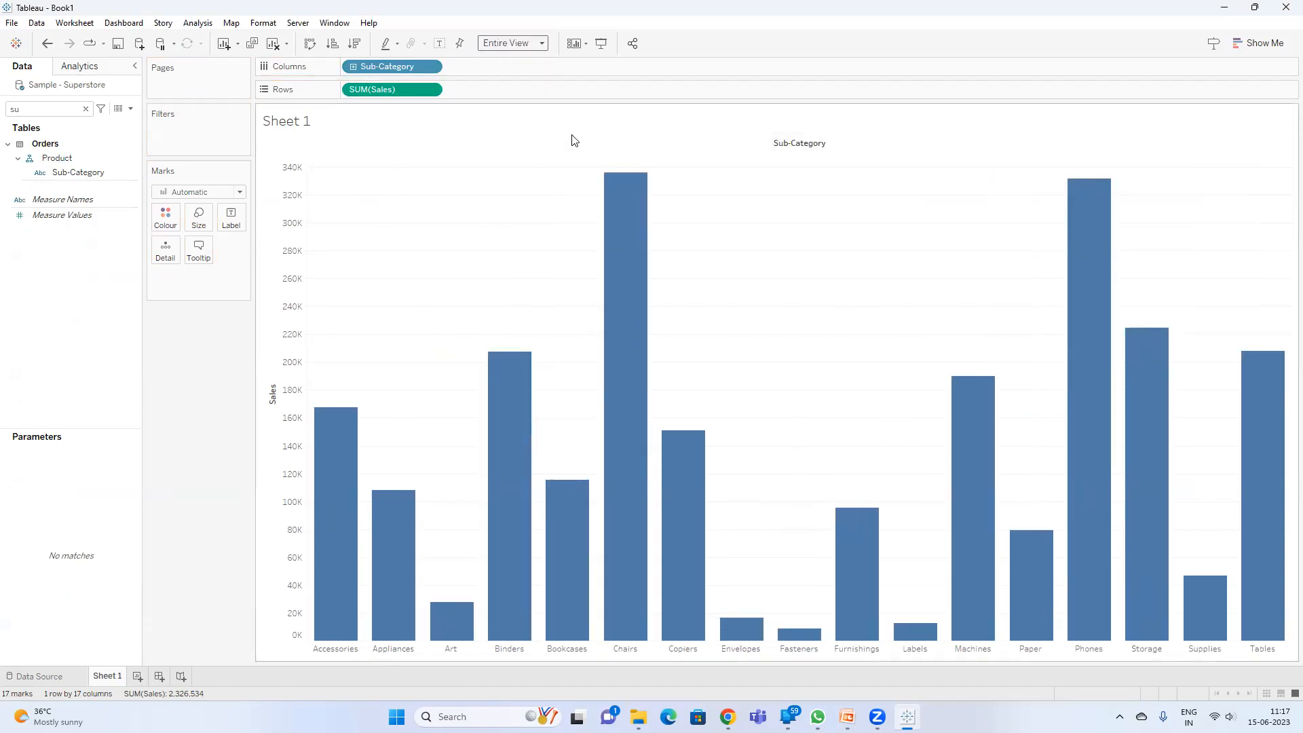
pyautogui.click(441, 43)
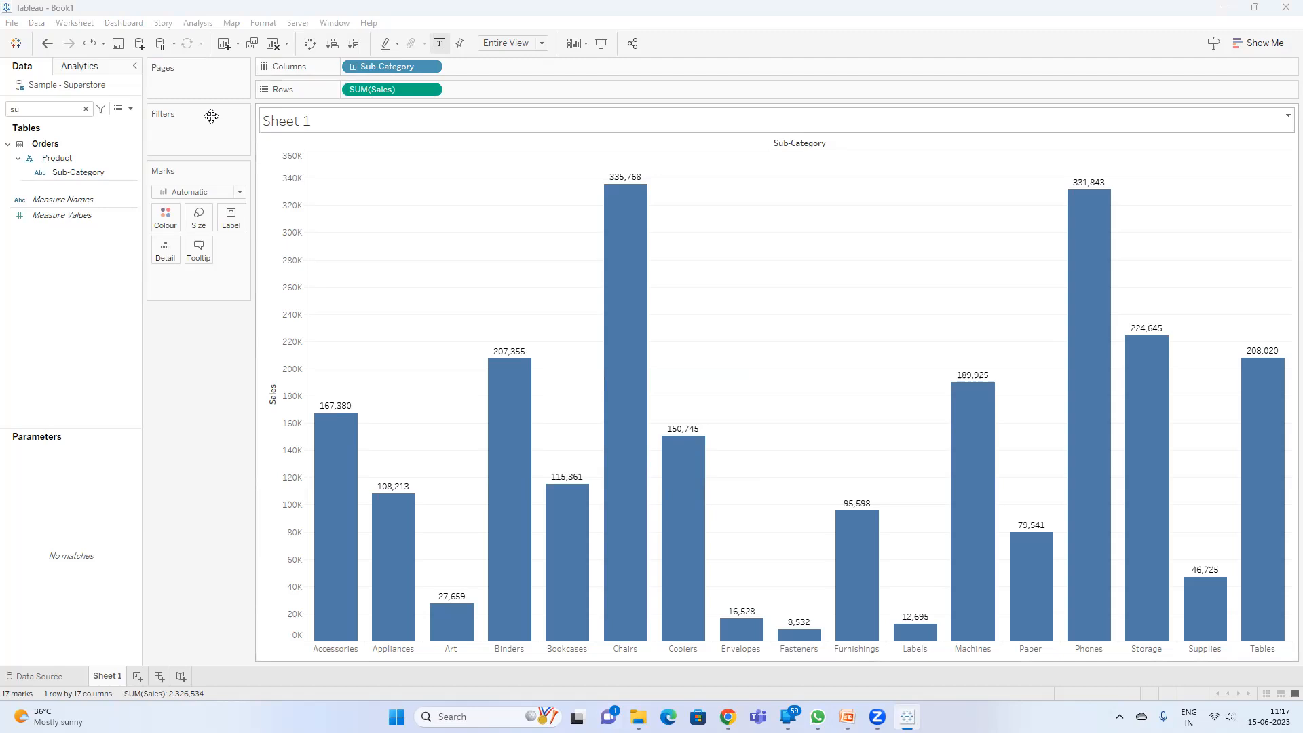
# - Clear the field search, then duplicate Sheet 1 and rename the copy Swap Measures
pyautogui.click(86, 108)
pyautogui.click(130, 109)
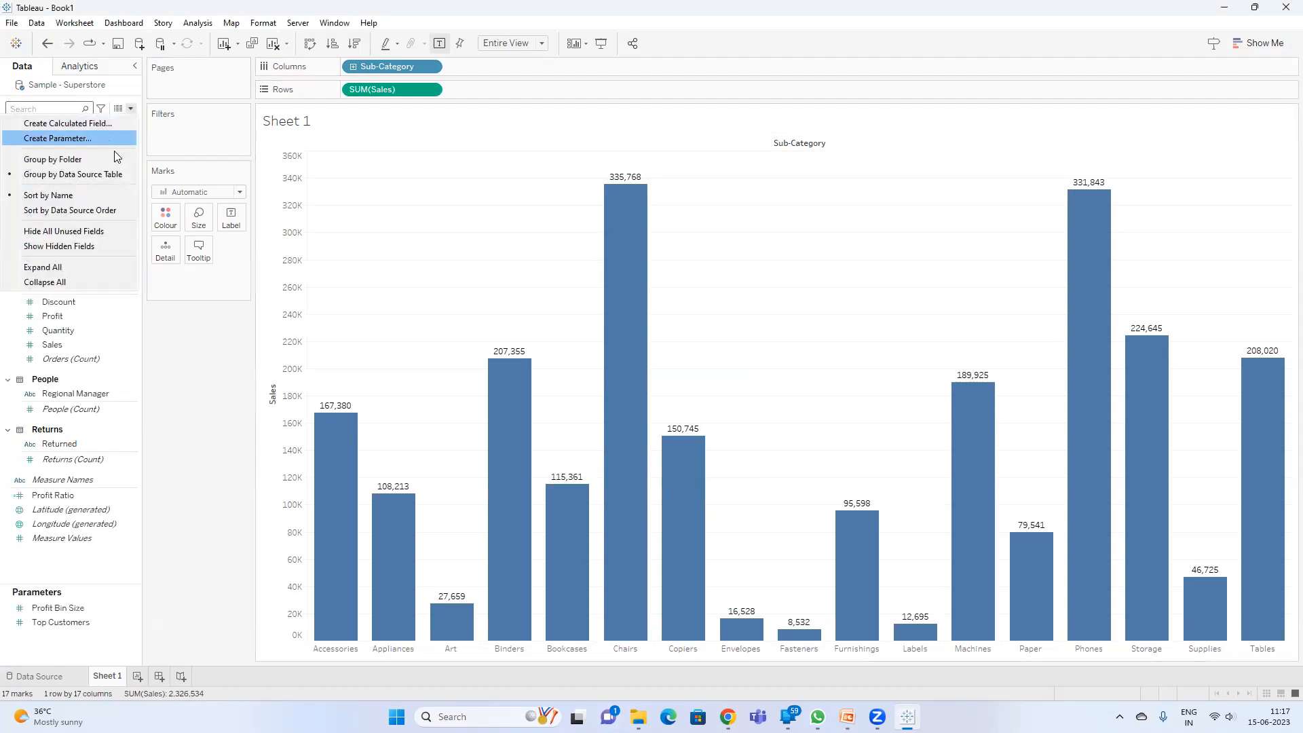
pyautogui.click(185, 341)
pyautogui.rightClick(113, 681)
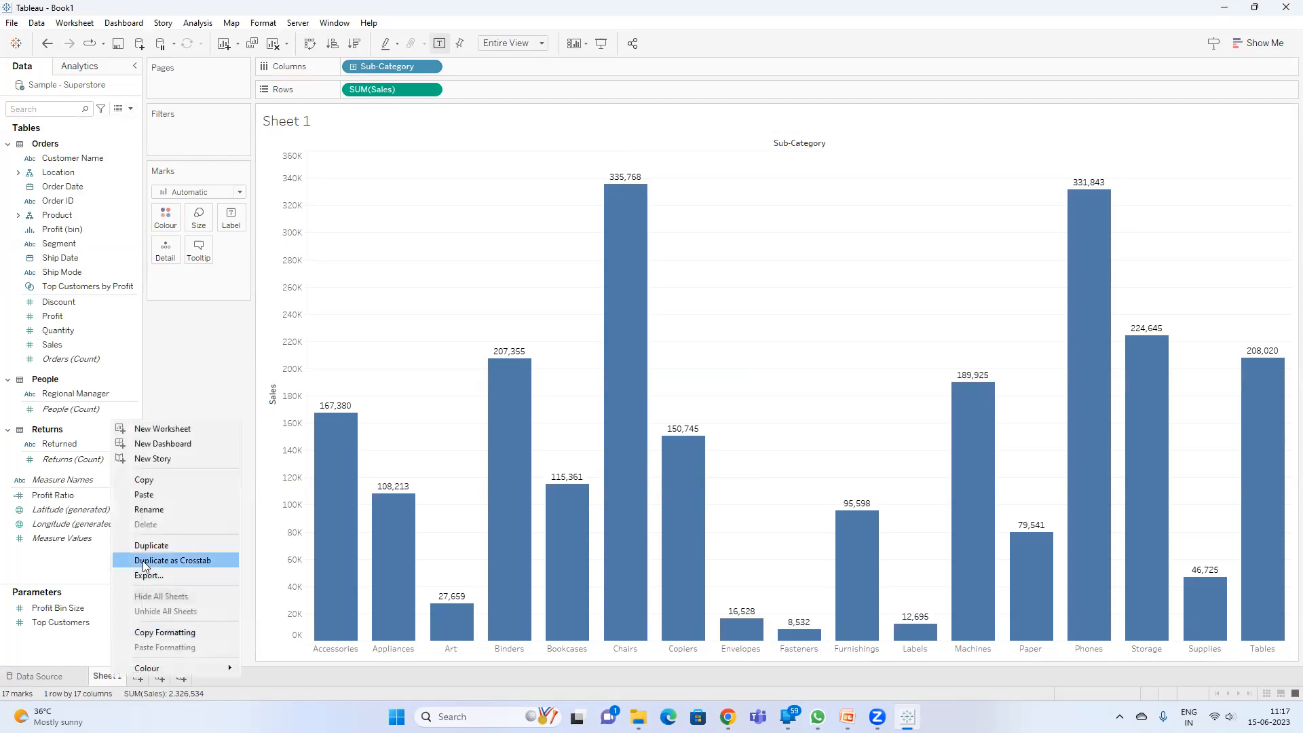
pyautogui.click(180, 621)
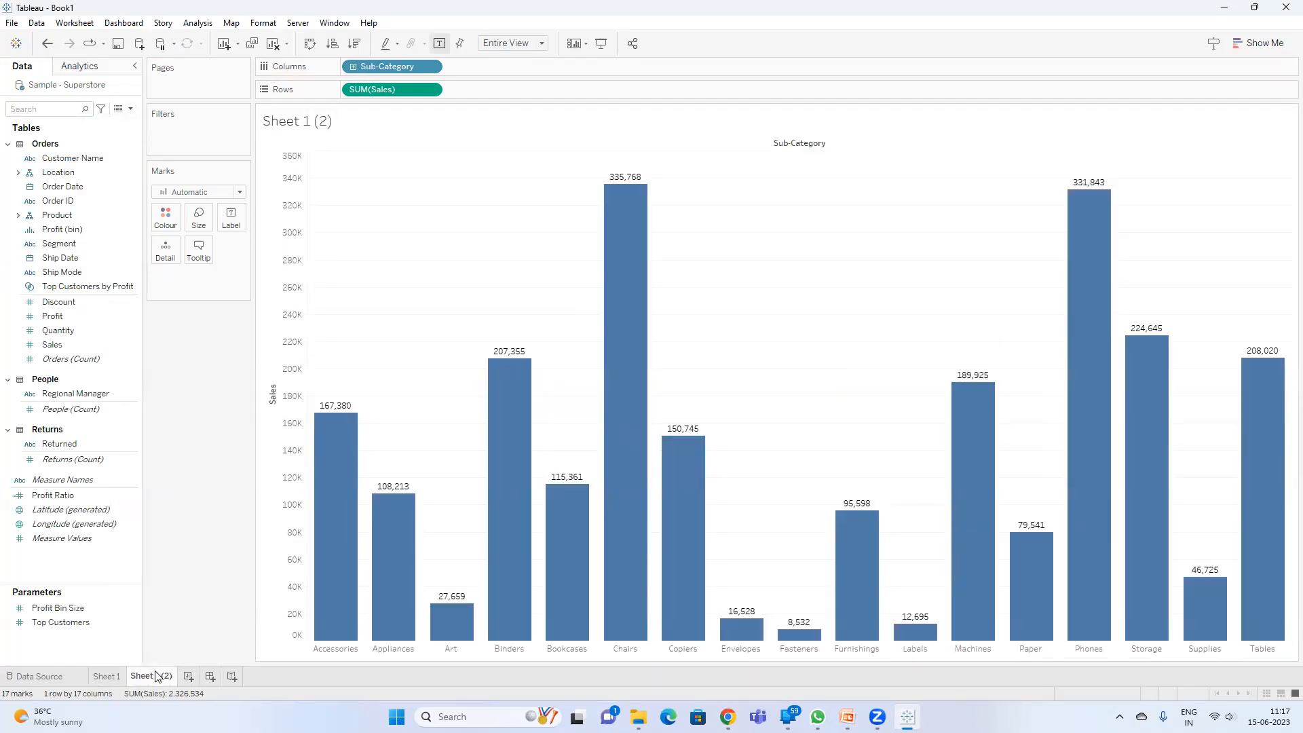
pyautogui.doubleClick(156, 675)
pyautogui.write('Swap Measures')
pyautogui.press('Return')
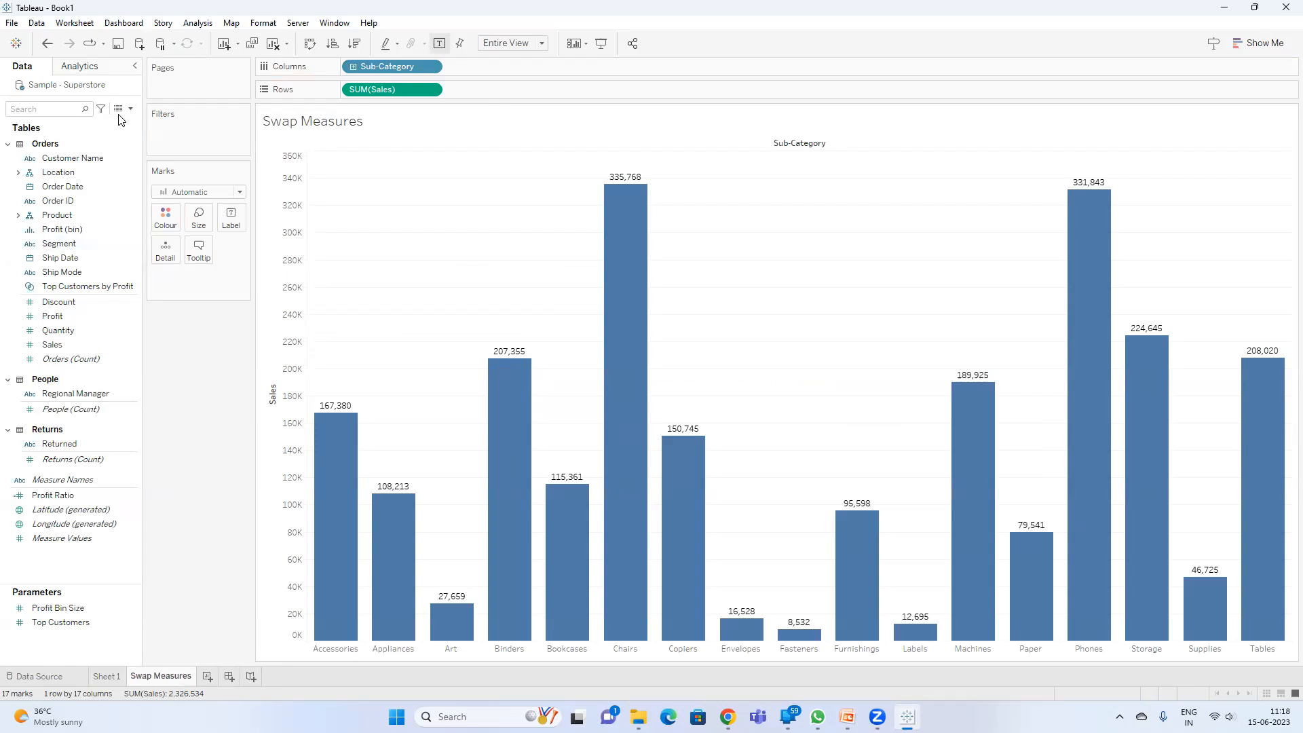
# - Start a new string parameter whose allowable values are a list of Sales, Profit and Discount
pyautogui.click(130, 108)
pyautogui.click(105, 137)
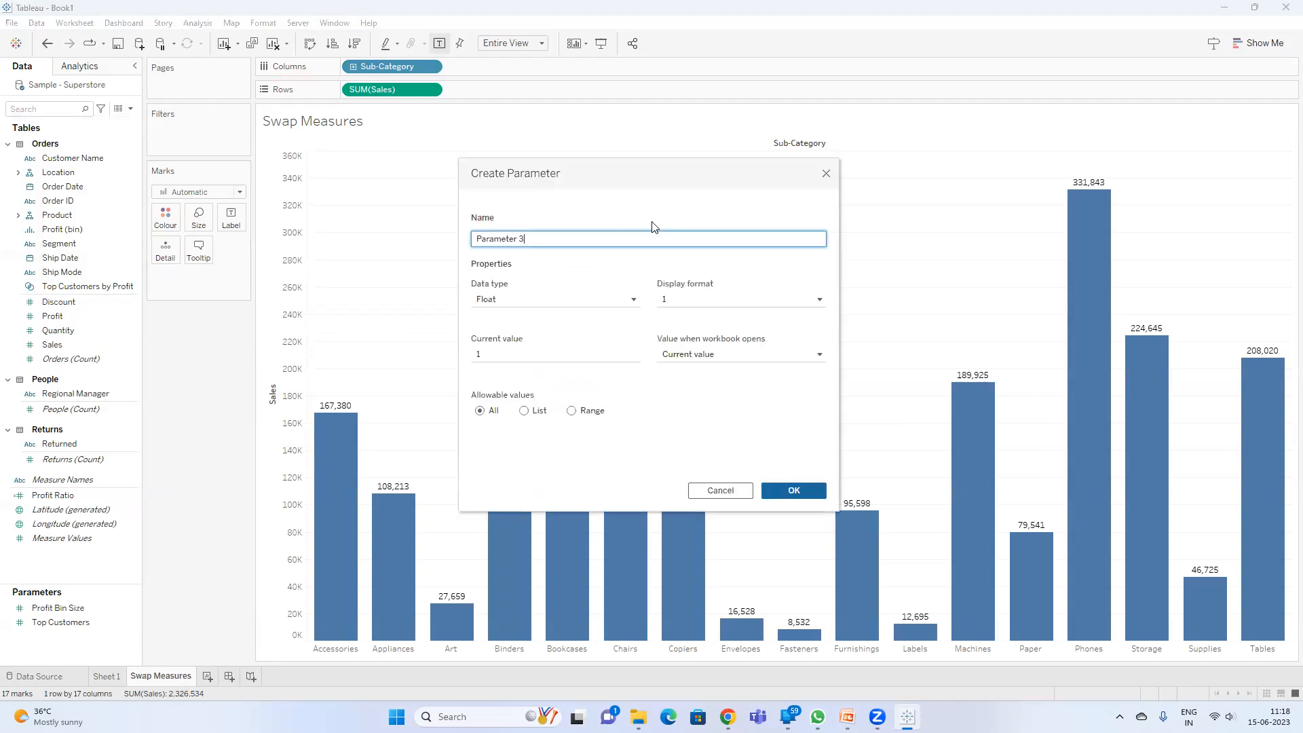
pyautogui.click(592, 299)
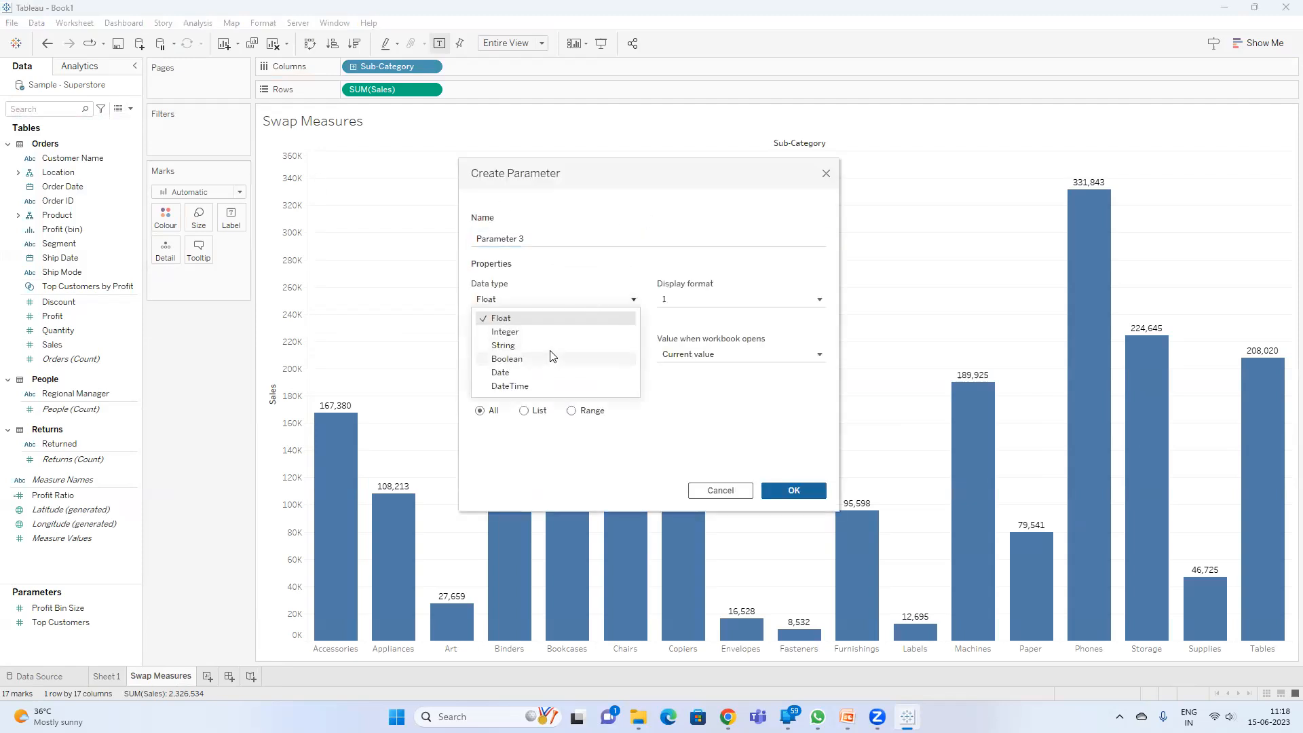
pyautogui.click(553, 346)
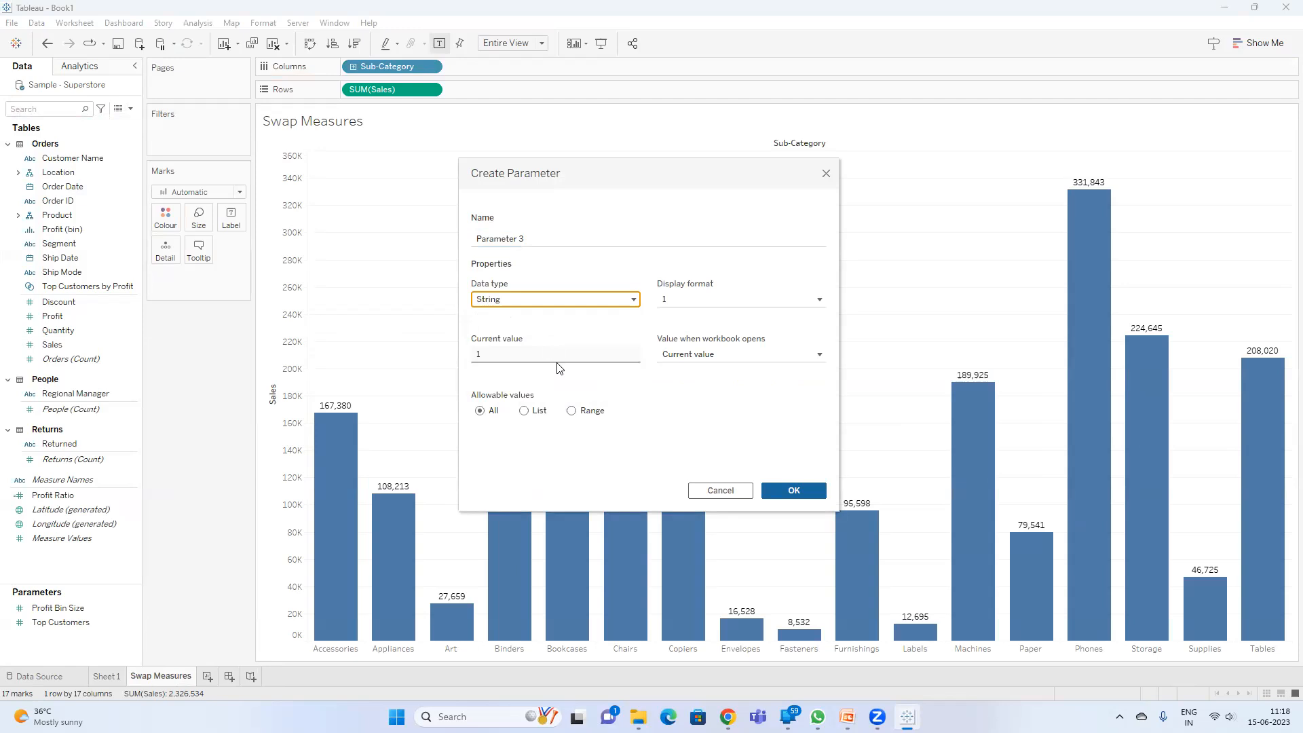
pyautogui.click(533, 411)
pyautogui.click(530, 457)
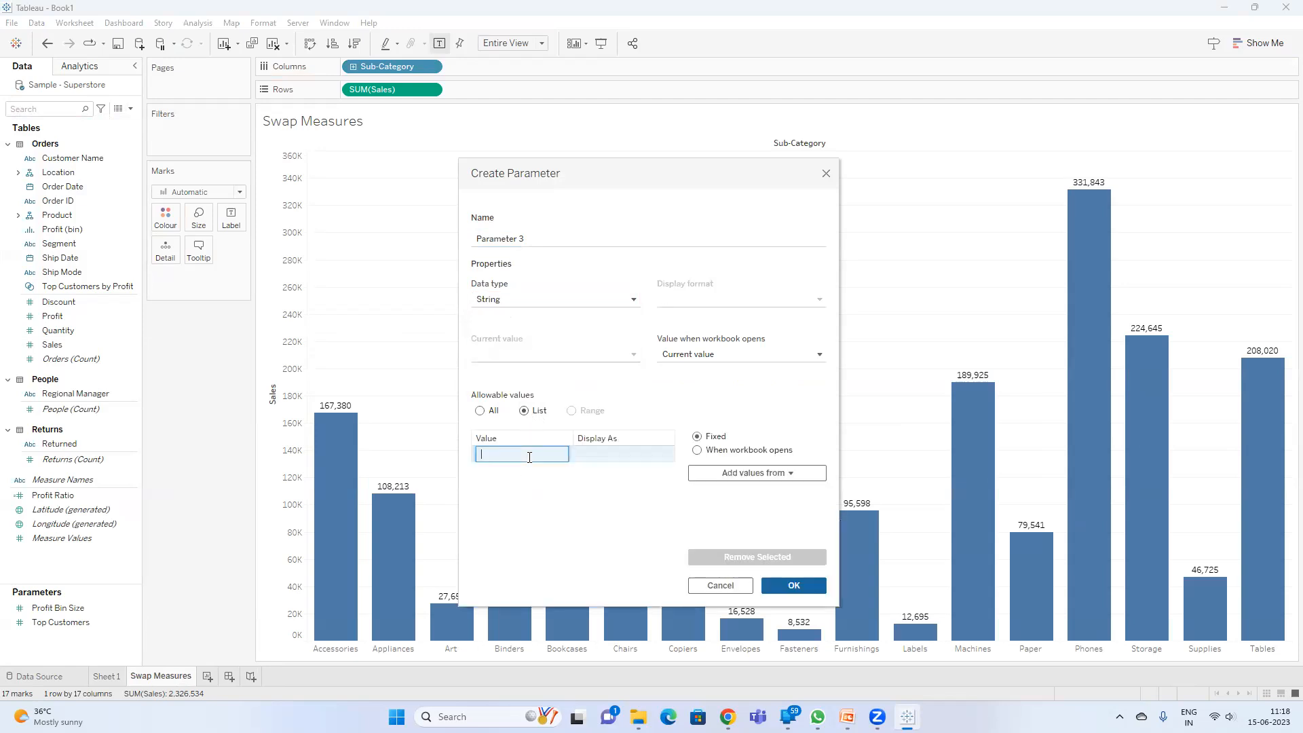
pyautogui.press('Return')
pyautogui.press('Return')
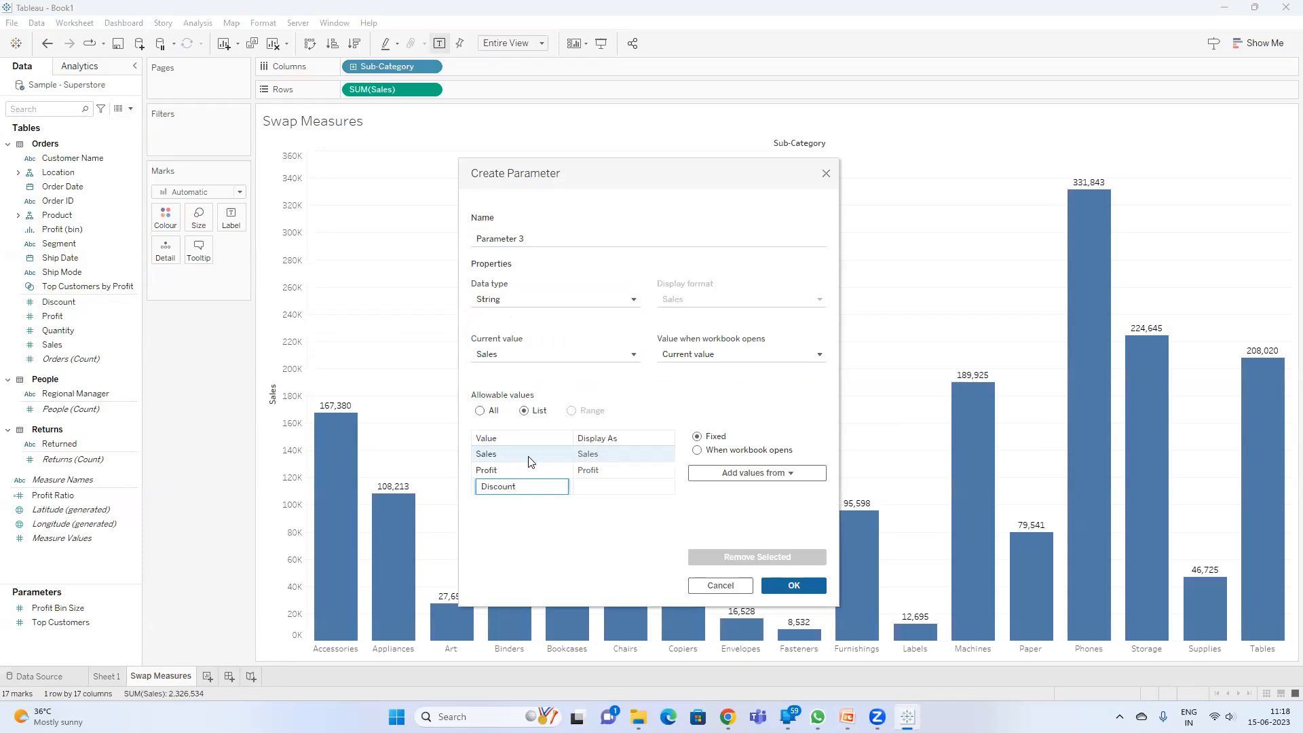
pyautogui.click(532, 236)
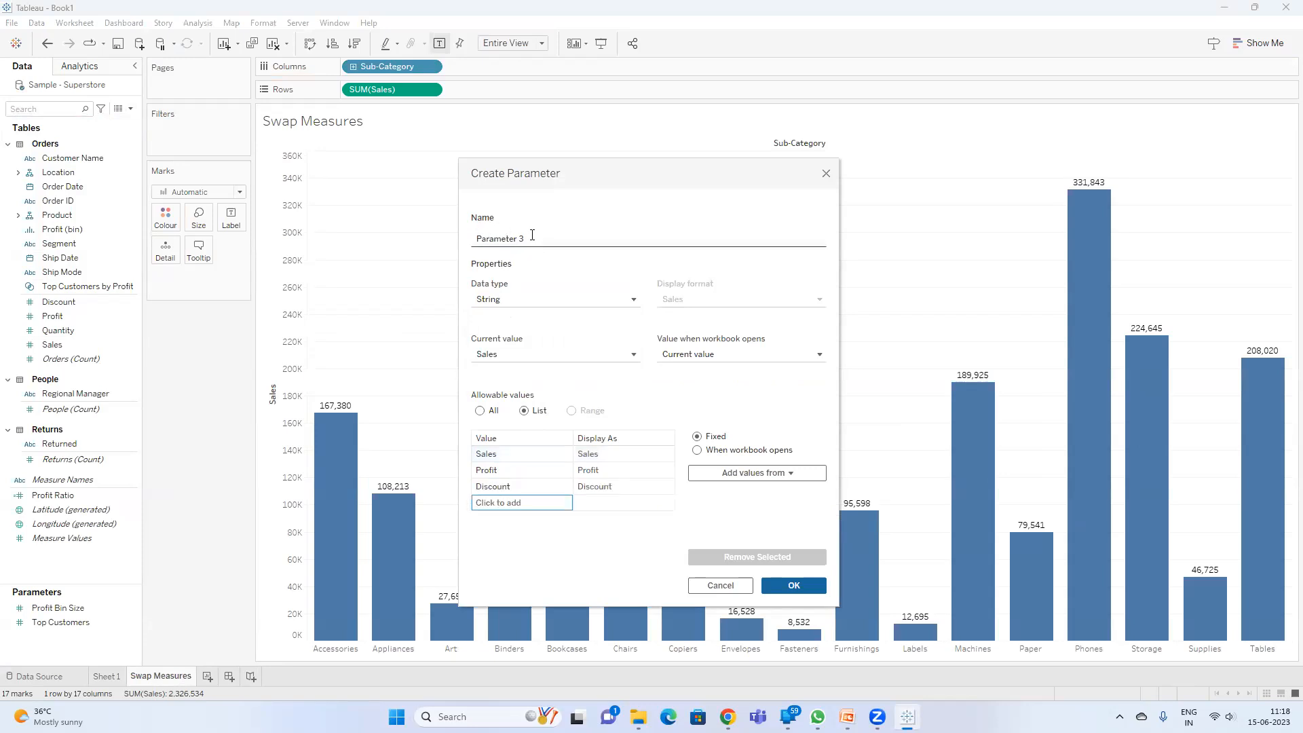
# - Switch to the Google Meet call in Chrome, admit the waiting participant and return to Tableau
pyautogui.moveTo(728, 716)
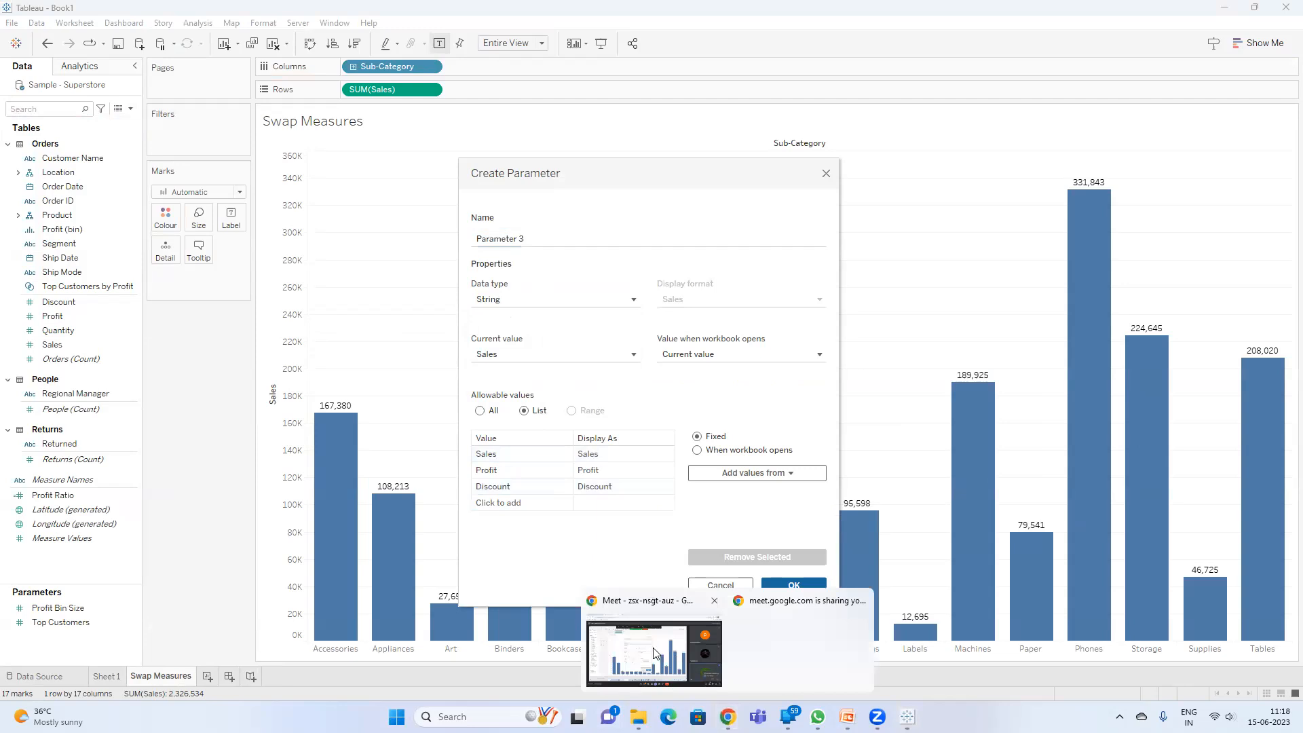
pyautogui.click(654, 653)
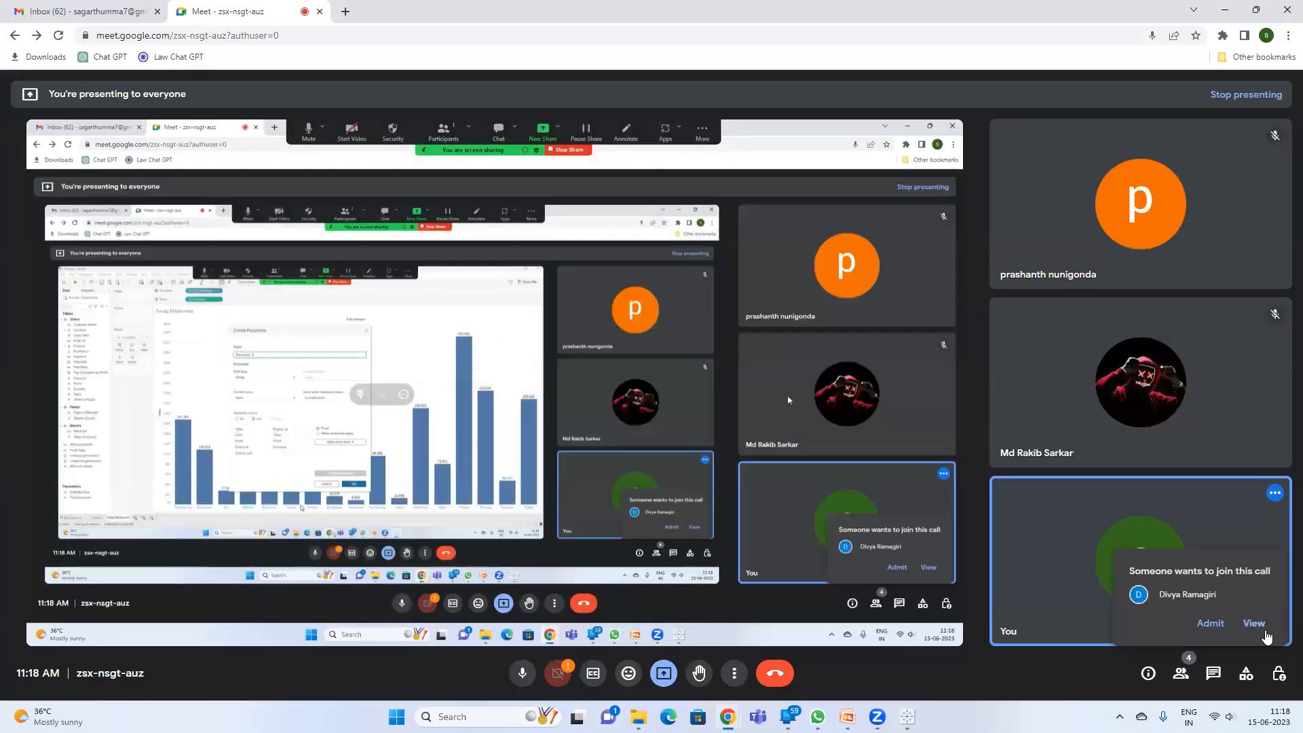
pyautogui.click(1210, 623)
pyautogui.click(1217, 7)
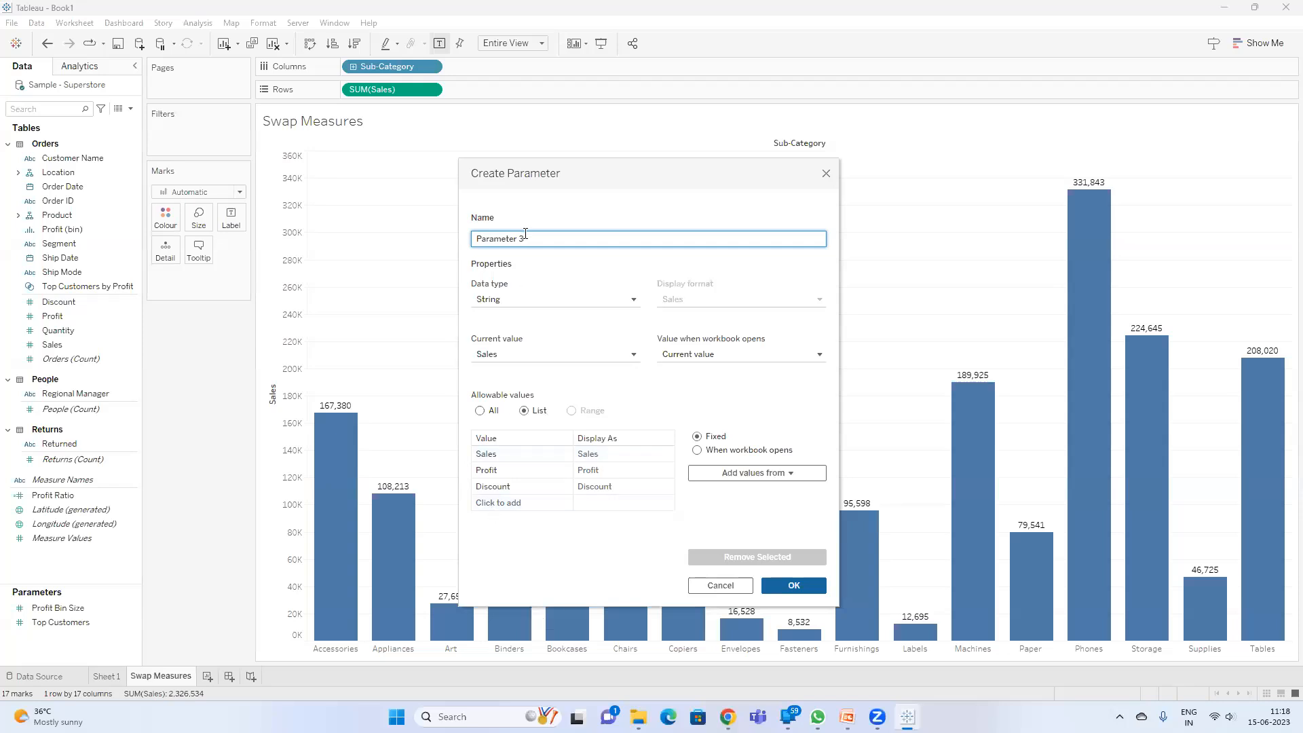
# - Name the parameter Select Measure, create it and show its control on the Swap Measures sheet
pyautogui.write('Select Measure')
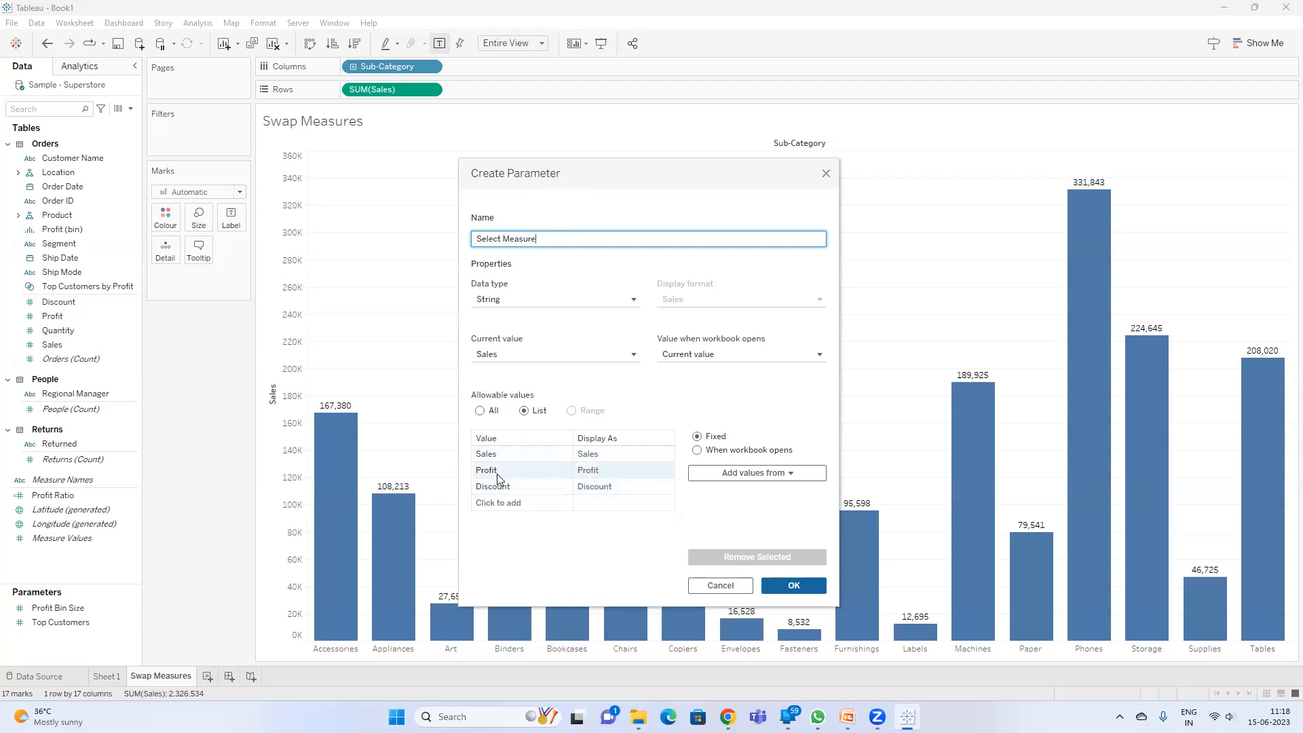
pyautogui.click(790, 585)
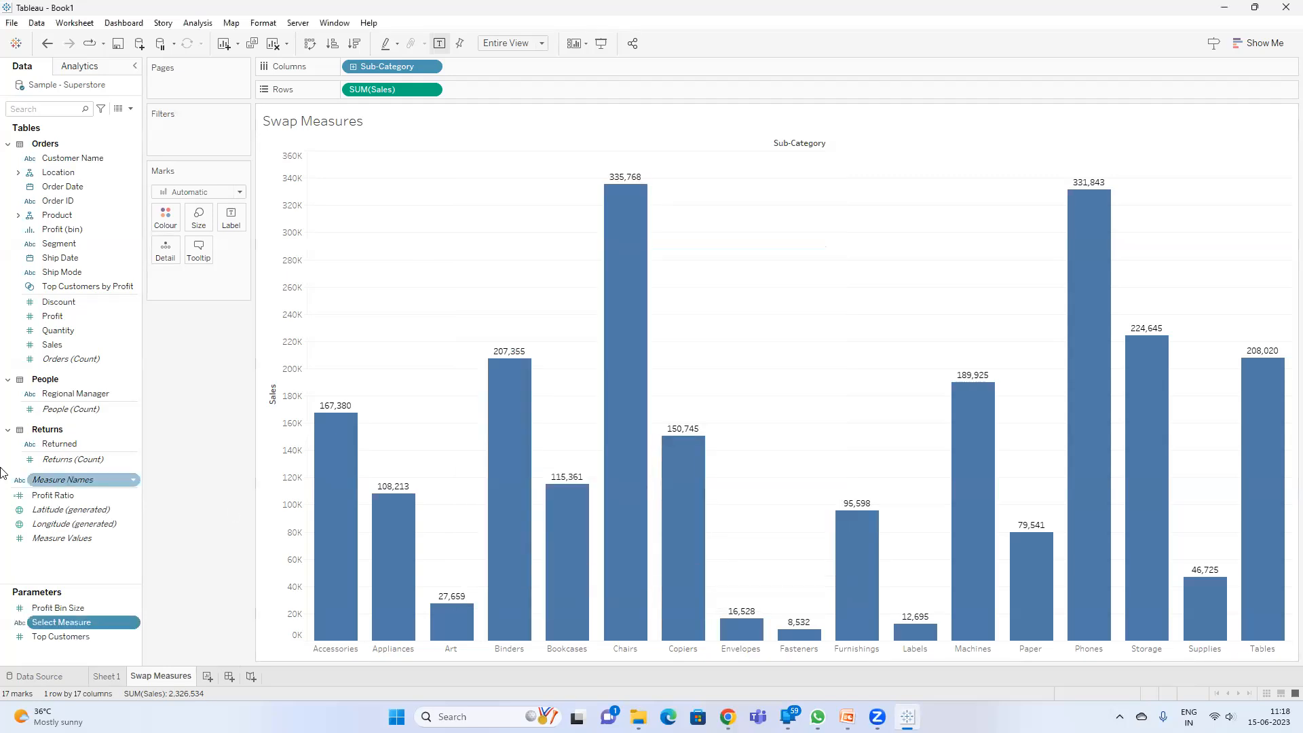
pyautogui.rightClick(83, 622)
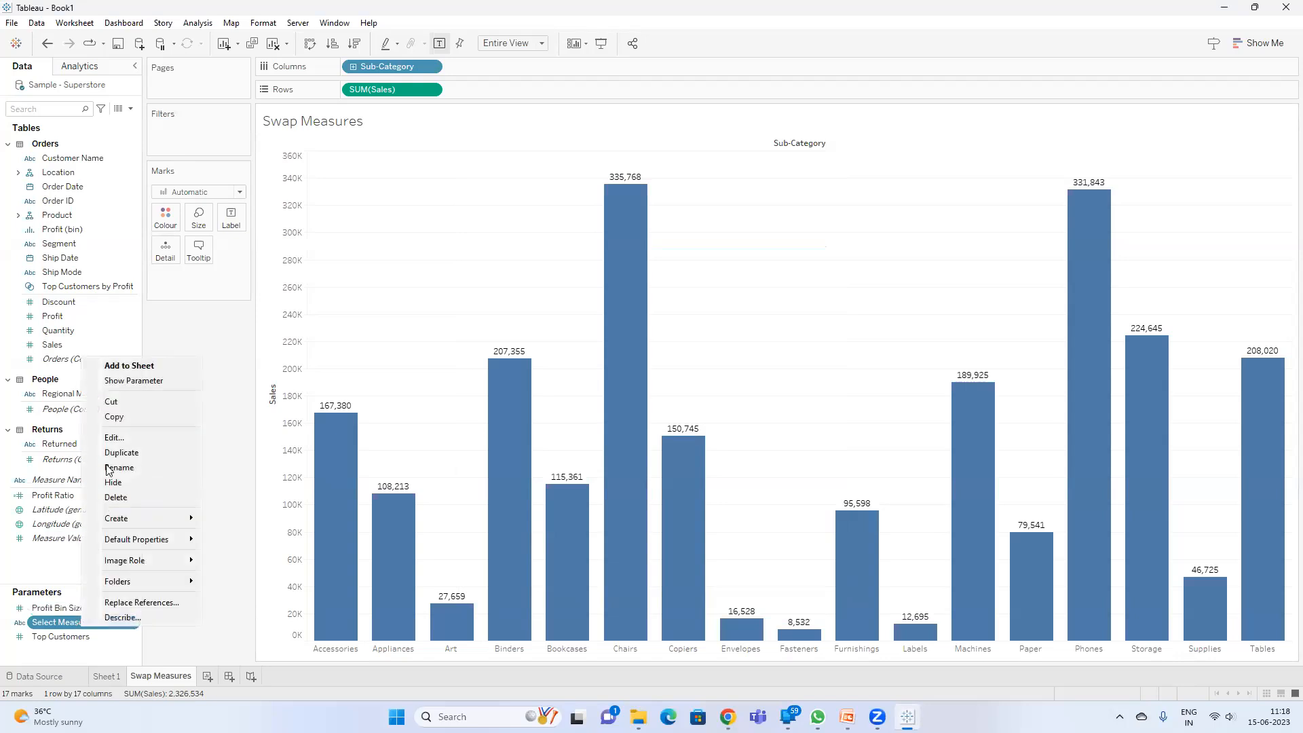
pyautogui.click(115, 382)
# - Try the Select Measure parameter with Profit, Discount and Sales, and leave it set to Profit
pyautogui.click(1226, 132)
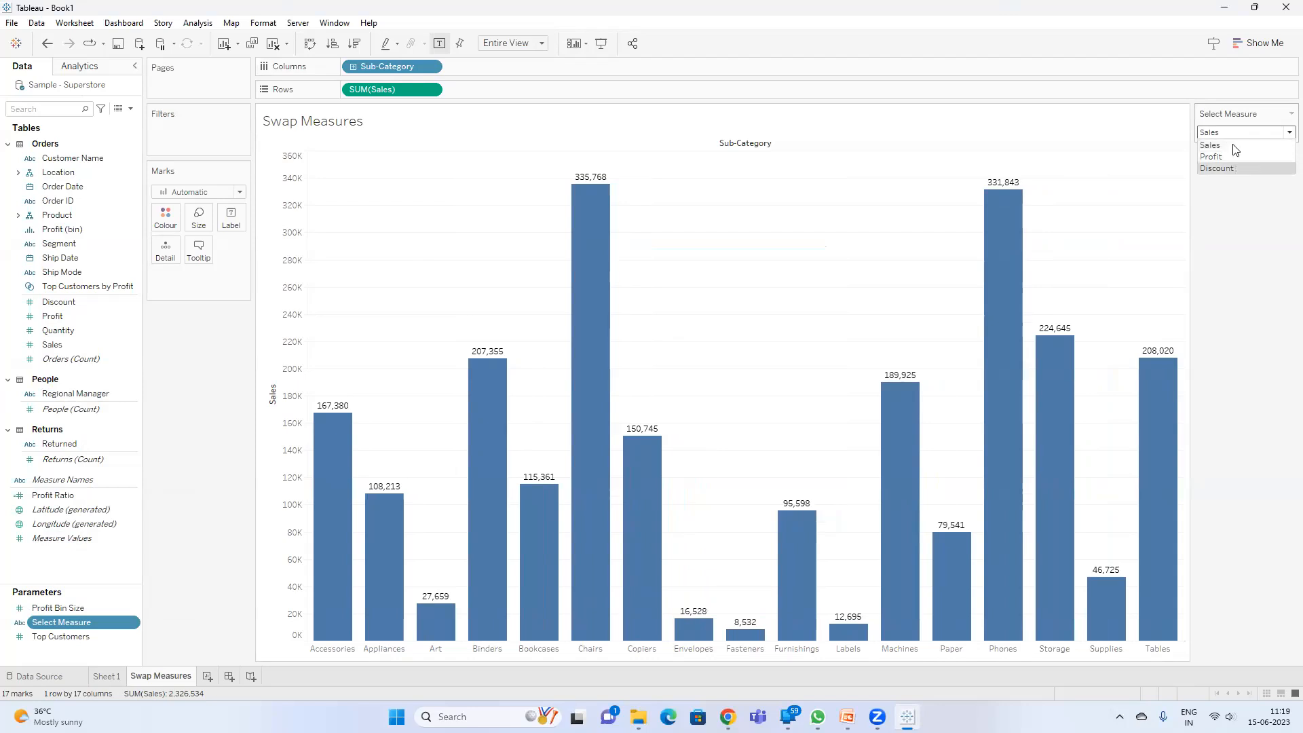
pyautogui.click(1233, 156)
pyautogui.click(1235, 133)
pyautogui.click(1238, 167)
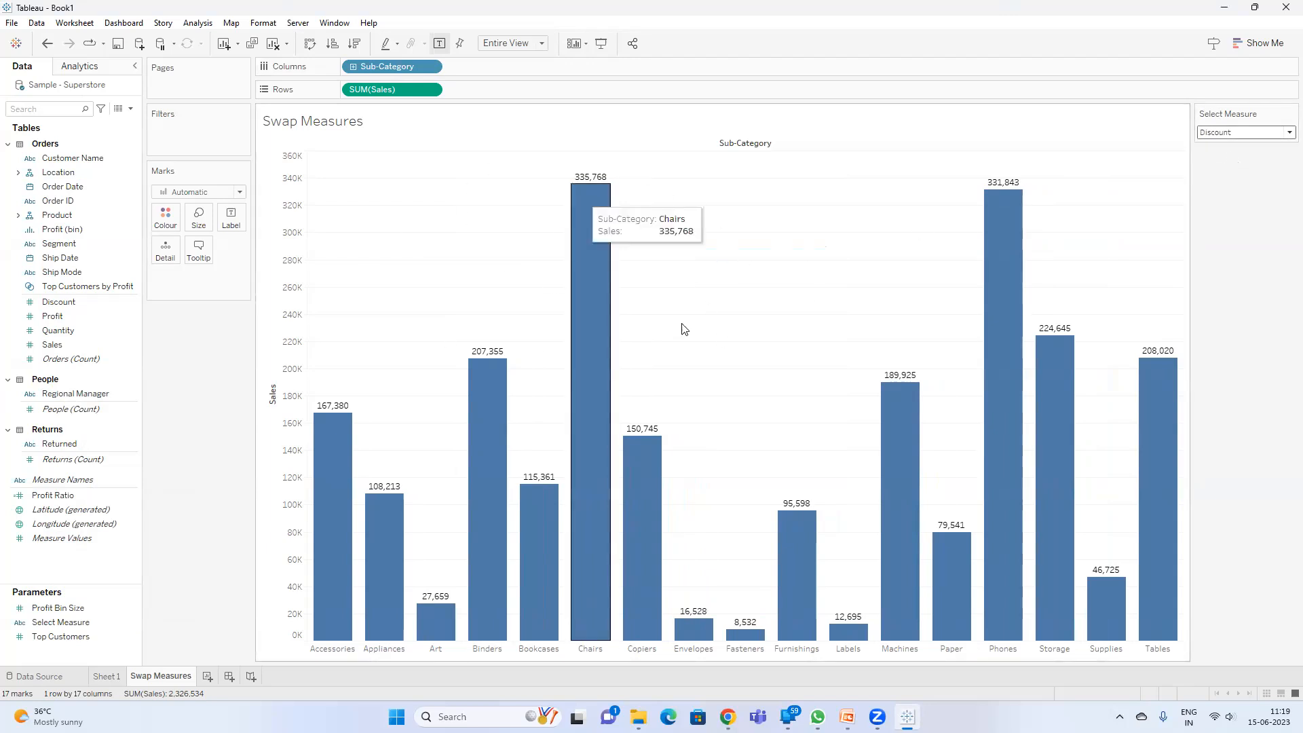
pyautogui.click(1247, 134)
pyautogui.click(1235, 144)
pyautogui.click(1231, 133)
pyautogui.click(1230, 156)
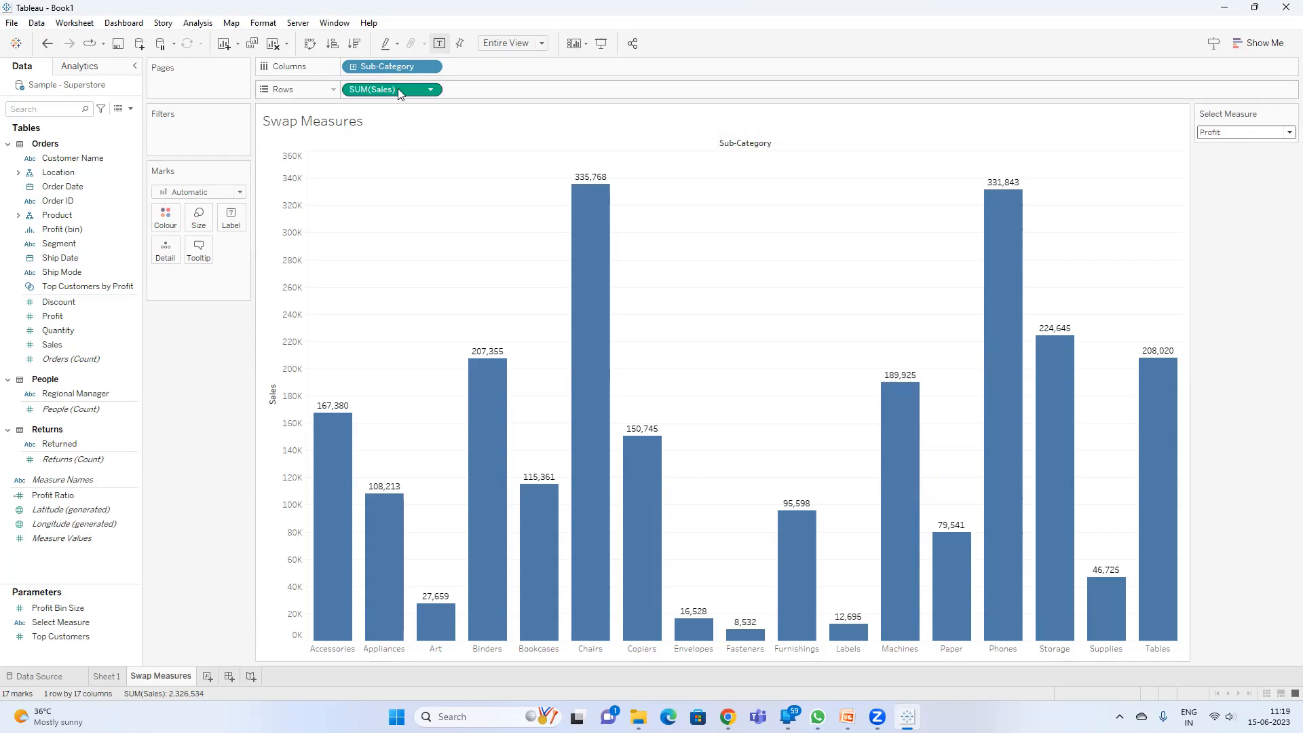
# - Start a new calculated field and name it Swap Measure Calc
pyautogui.click(130, 109)
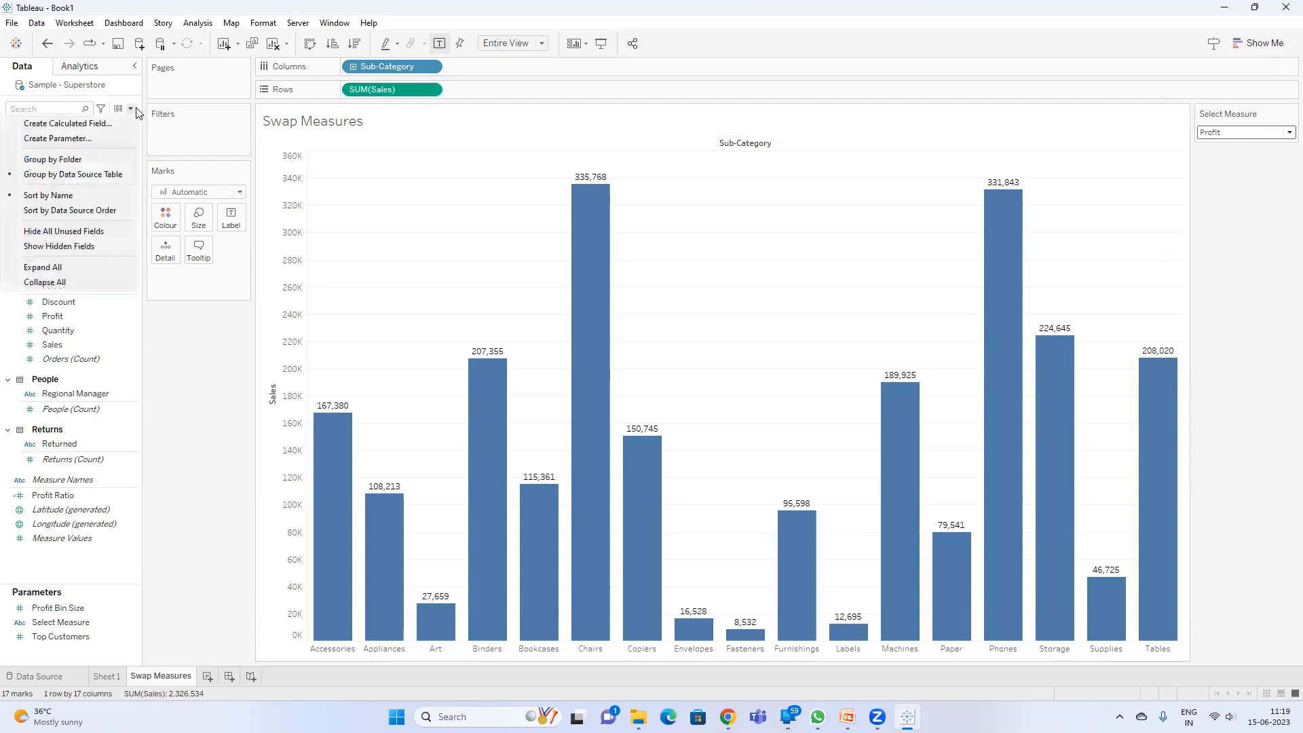
pyautogui.click(76, 124)
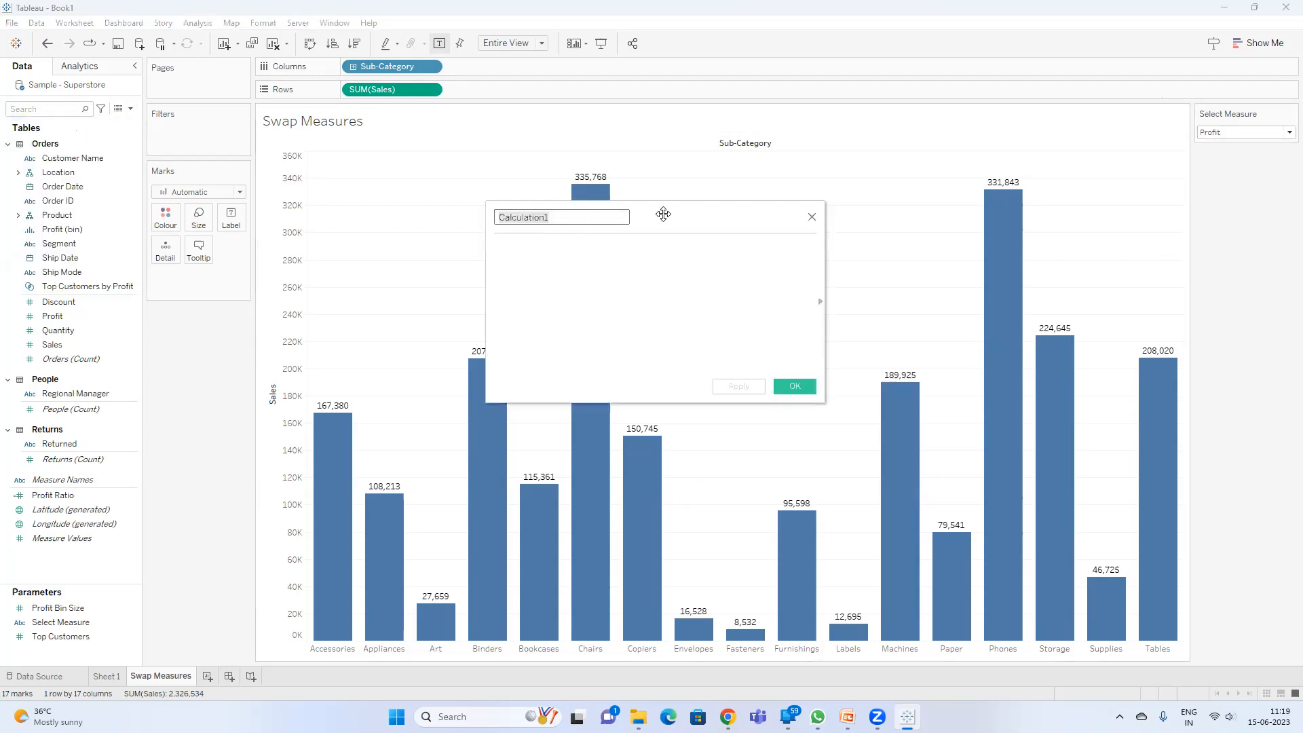
pyautogui.moveTo(695, 262); pyautogui.dragTo(728, 308)
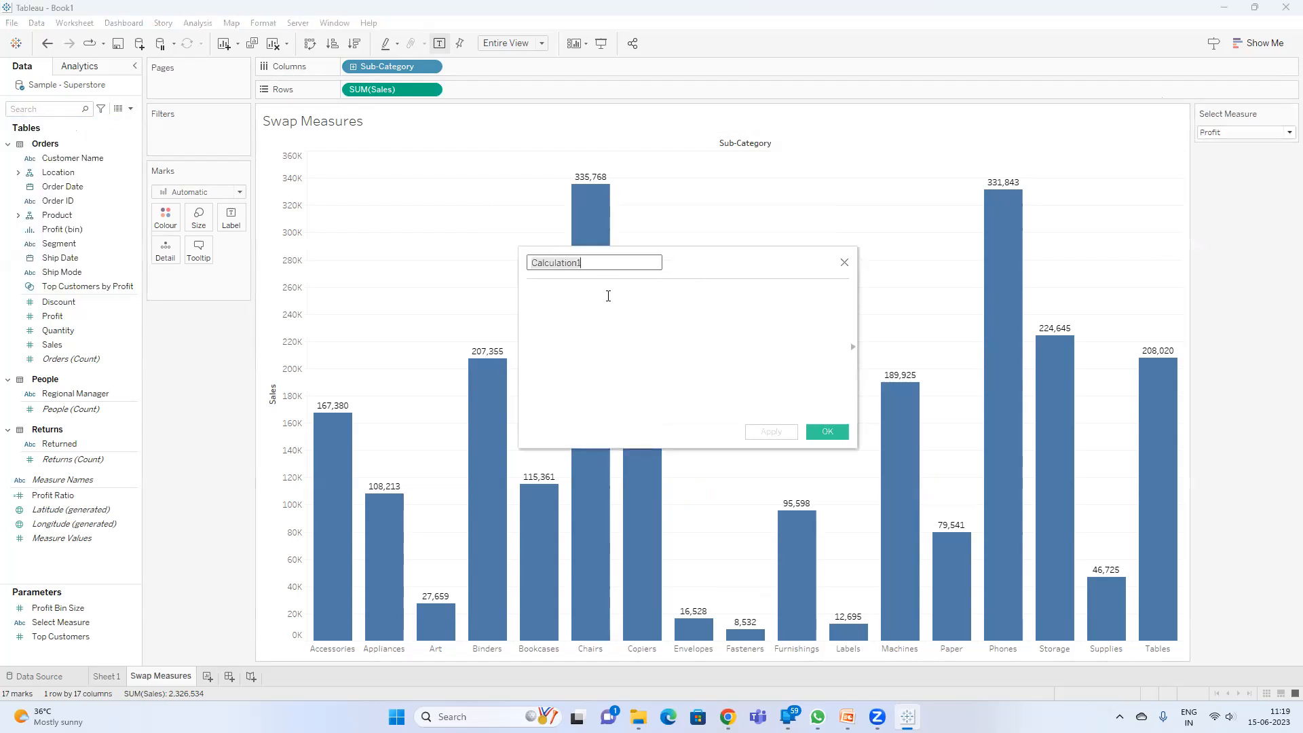
pyautogui.press('BackSpace')
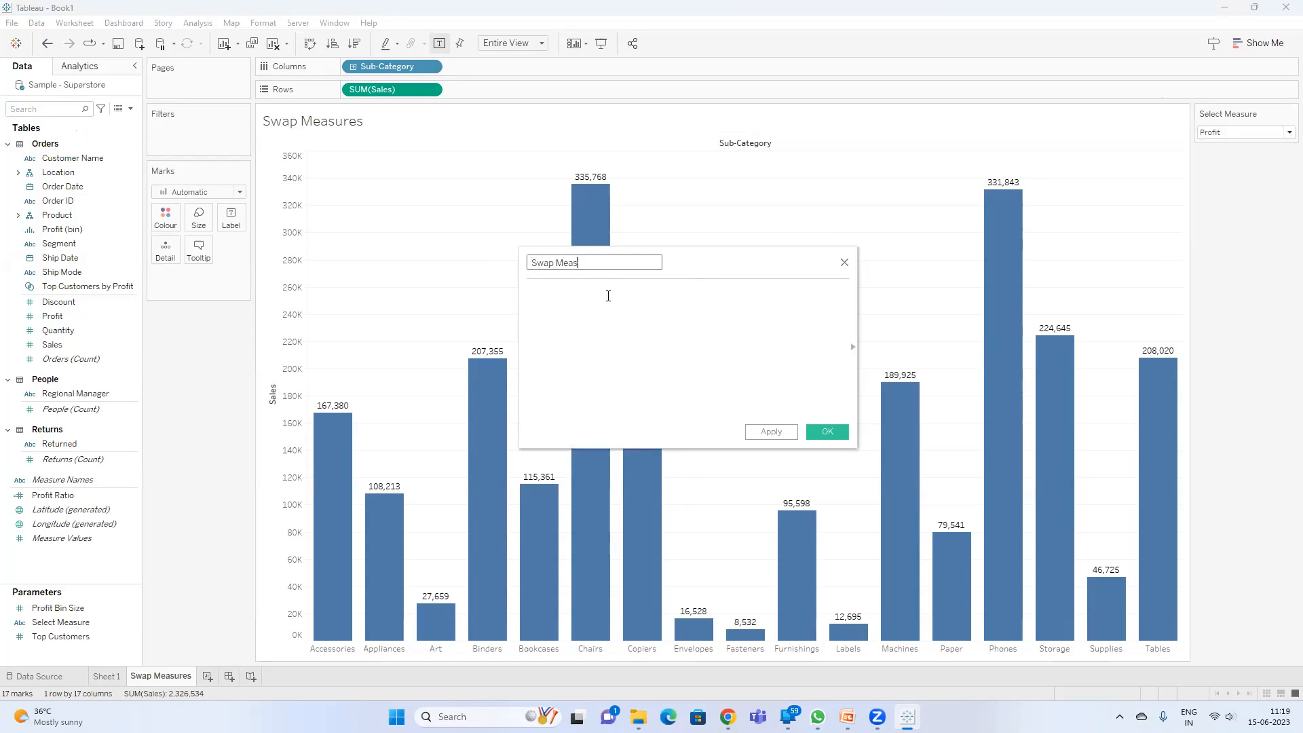
# - Start the Swap Measure Calc formula with the condition if [Select Measure]='Sales', checking the spelling against the parameter's list of values
pyautogui.click(608, 296)
pyautogui.write('if')
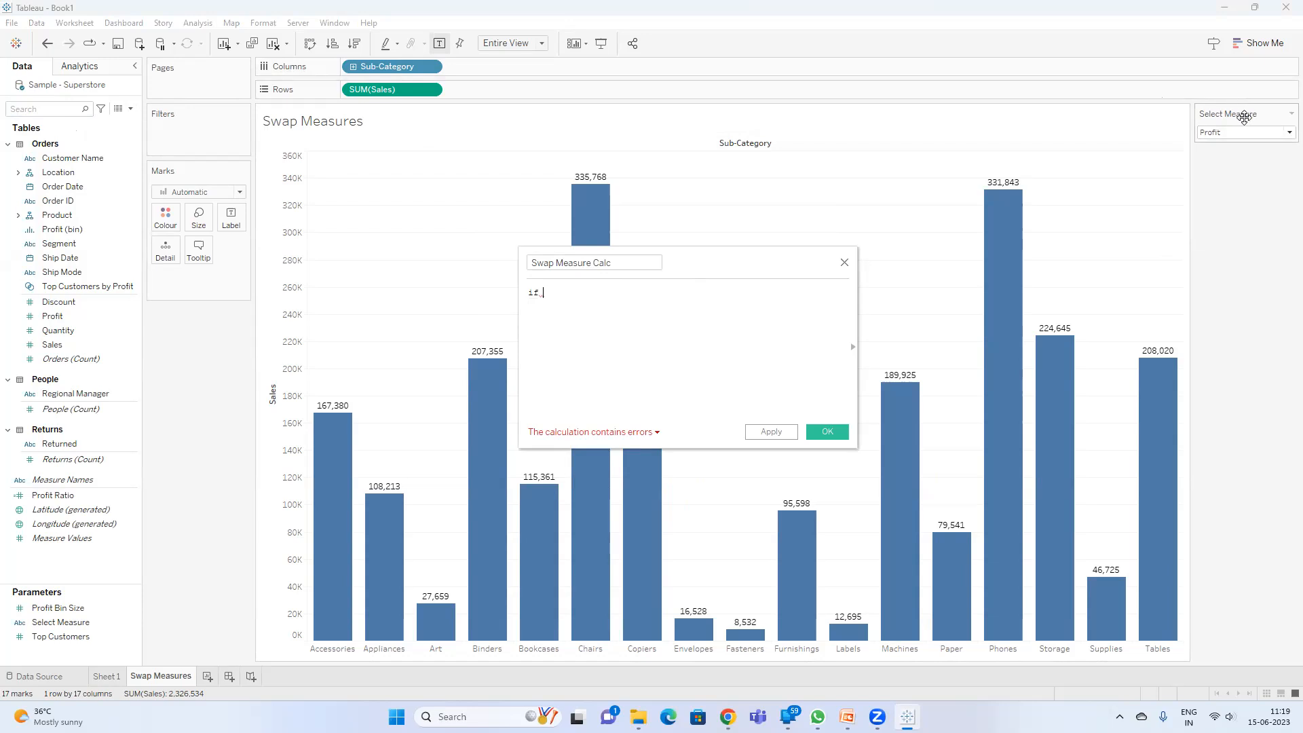
pyautogui.write(' sele')
pyautogui.click(711, 305)
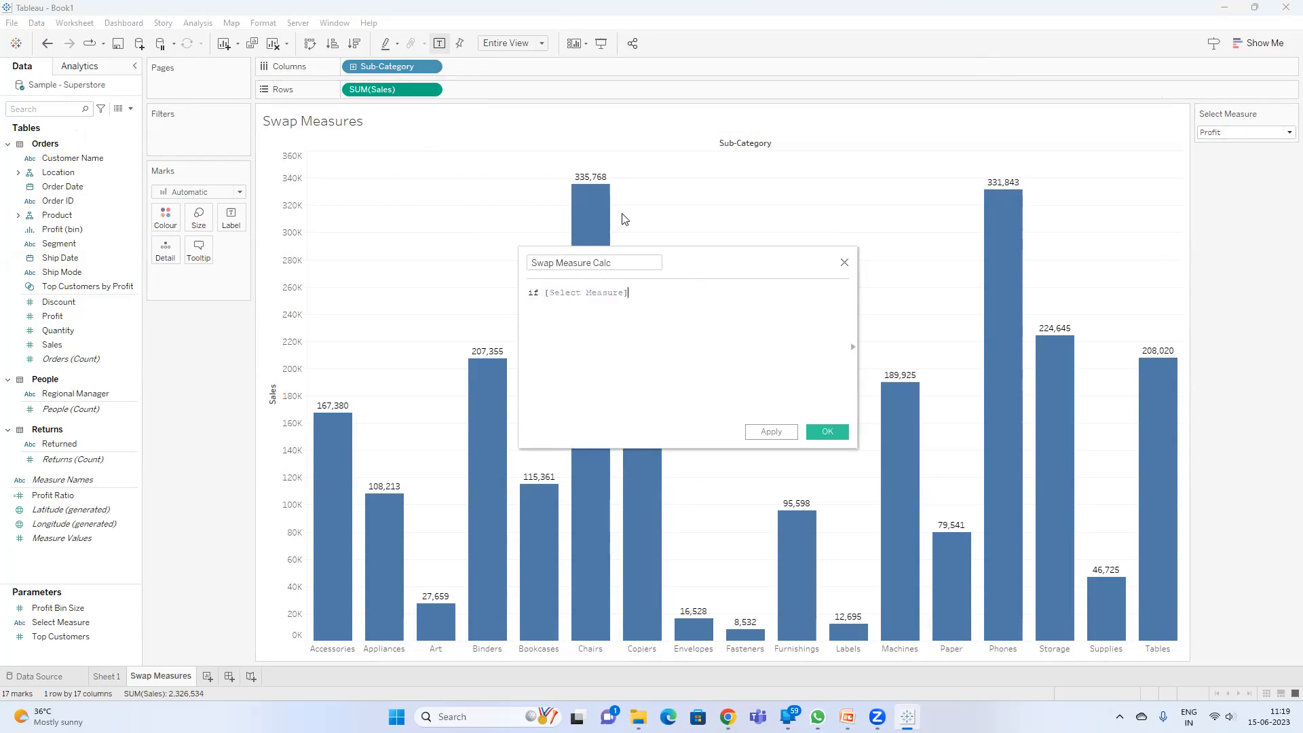
pyautogui.write("='Sa")
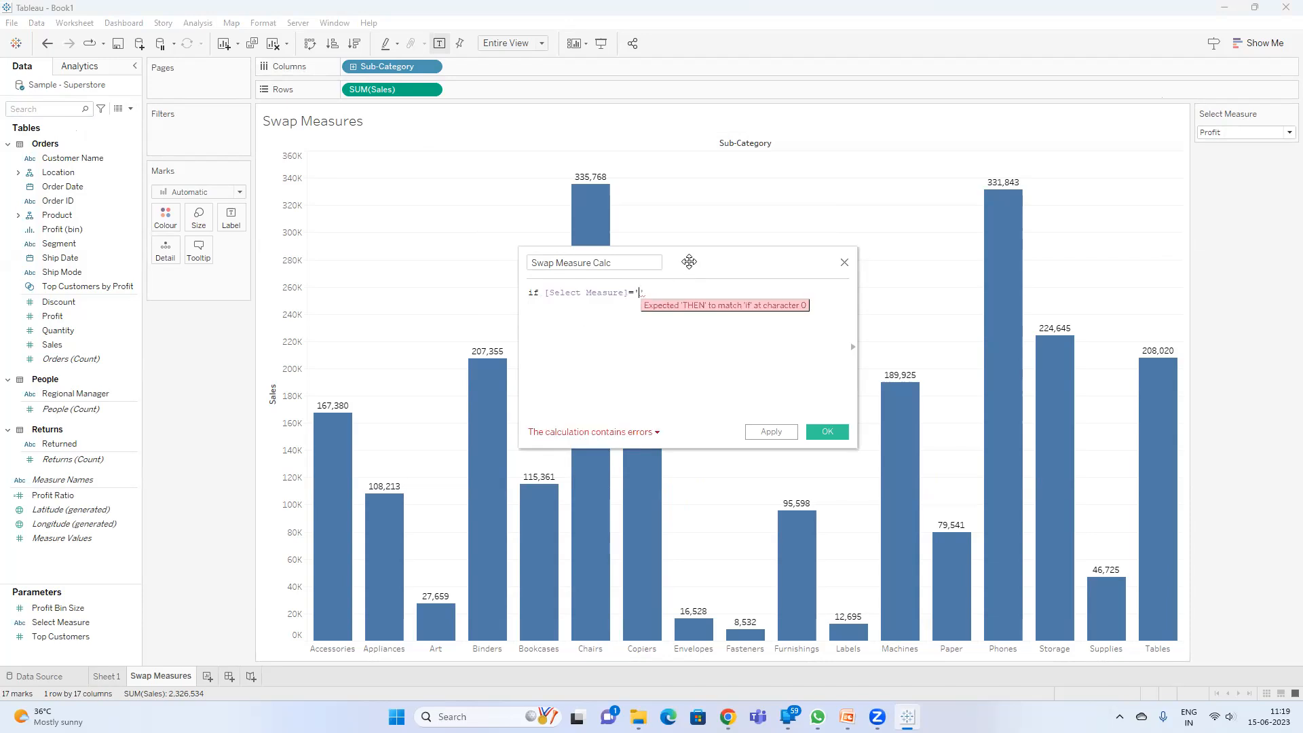
pyautogui.write('les')
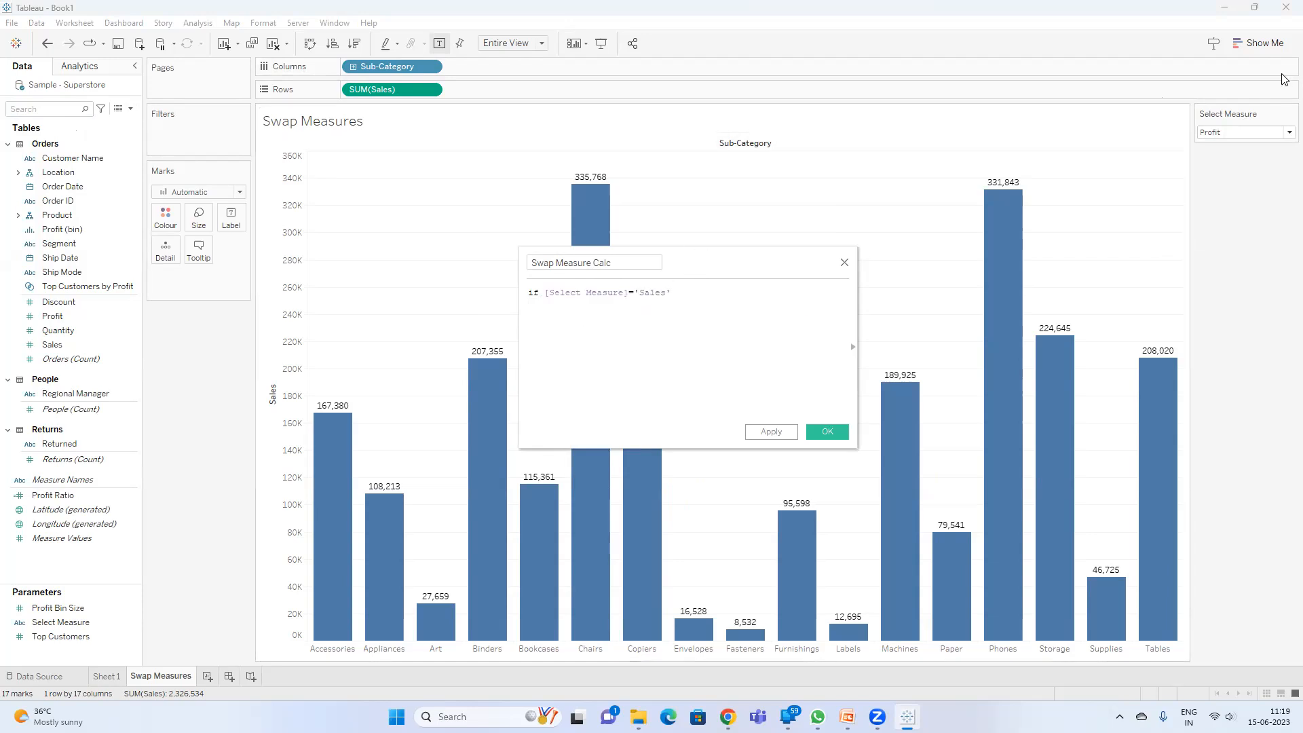
pyautogui.click(1256, 133)
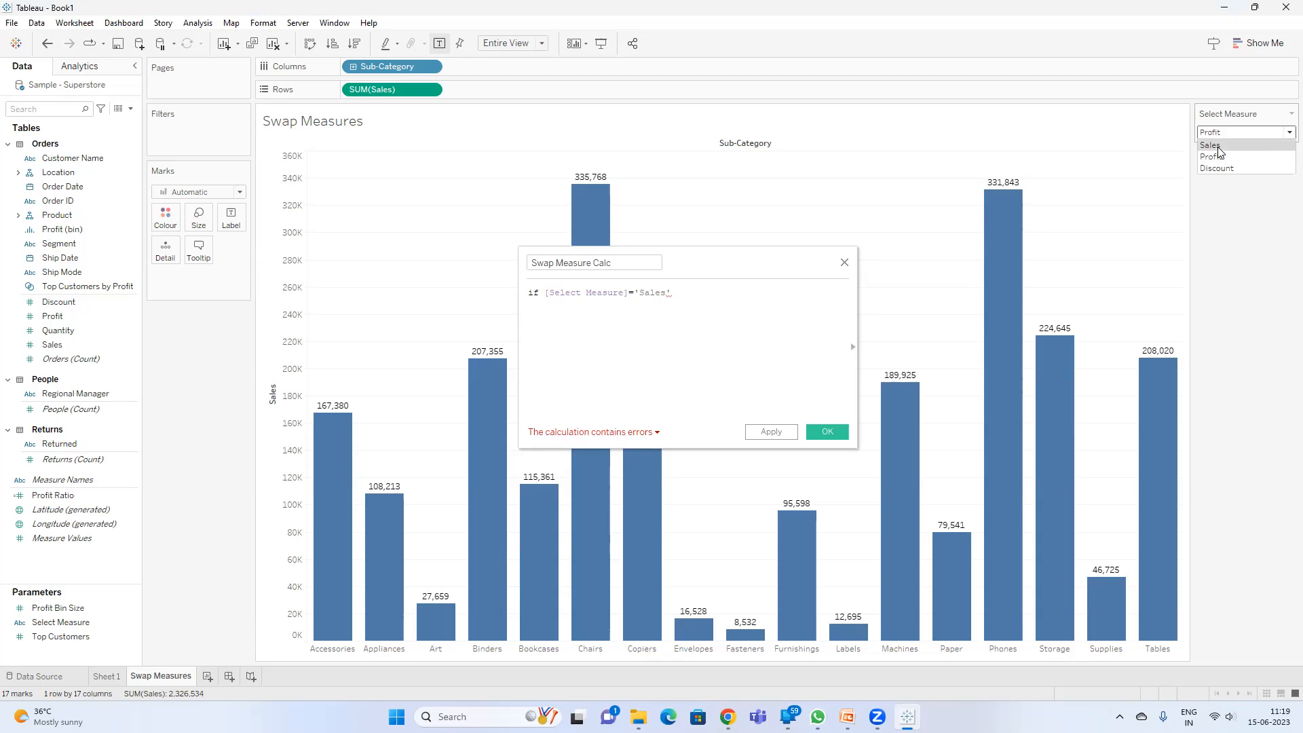
pyautogui.click(663, 294)
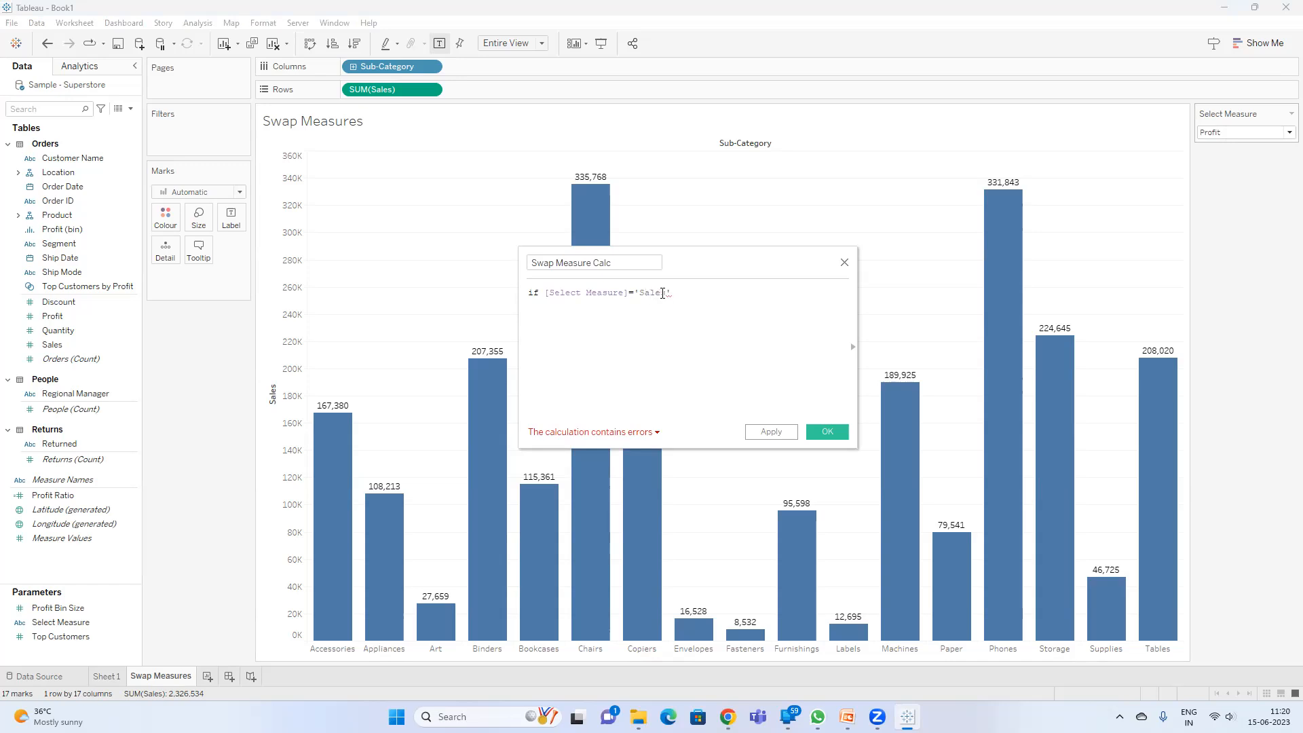
# - Open the Windows display settings, set the scale to 125% and return to Tableau
pyautogui.press('super')
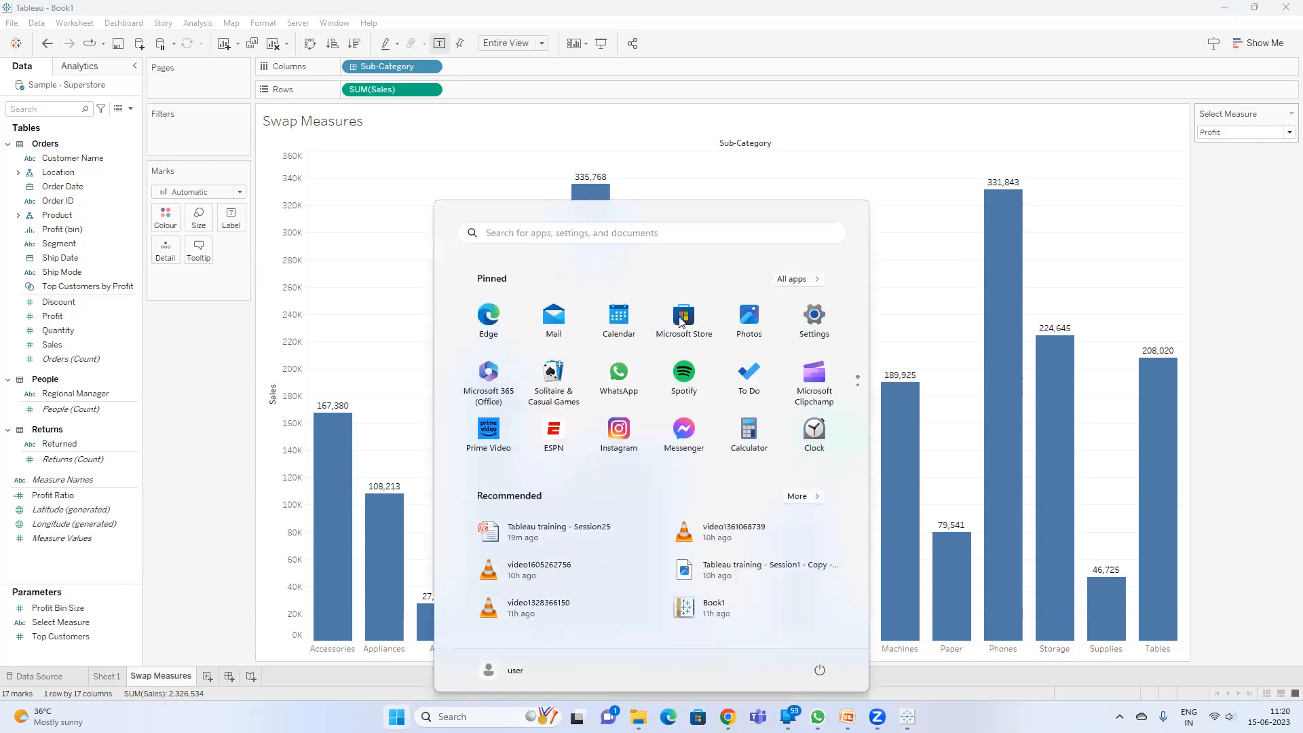
pyautogui.write('reso')
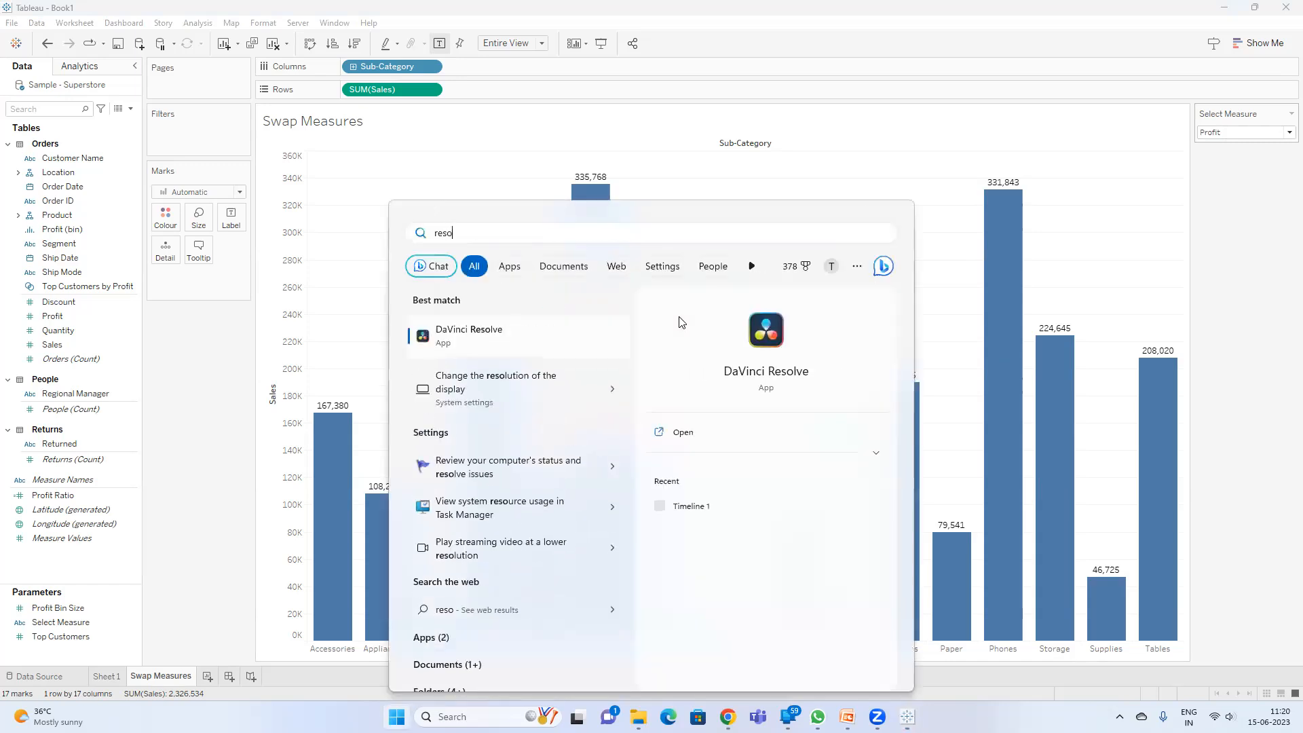
pyautogui.click(535, 399)
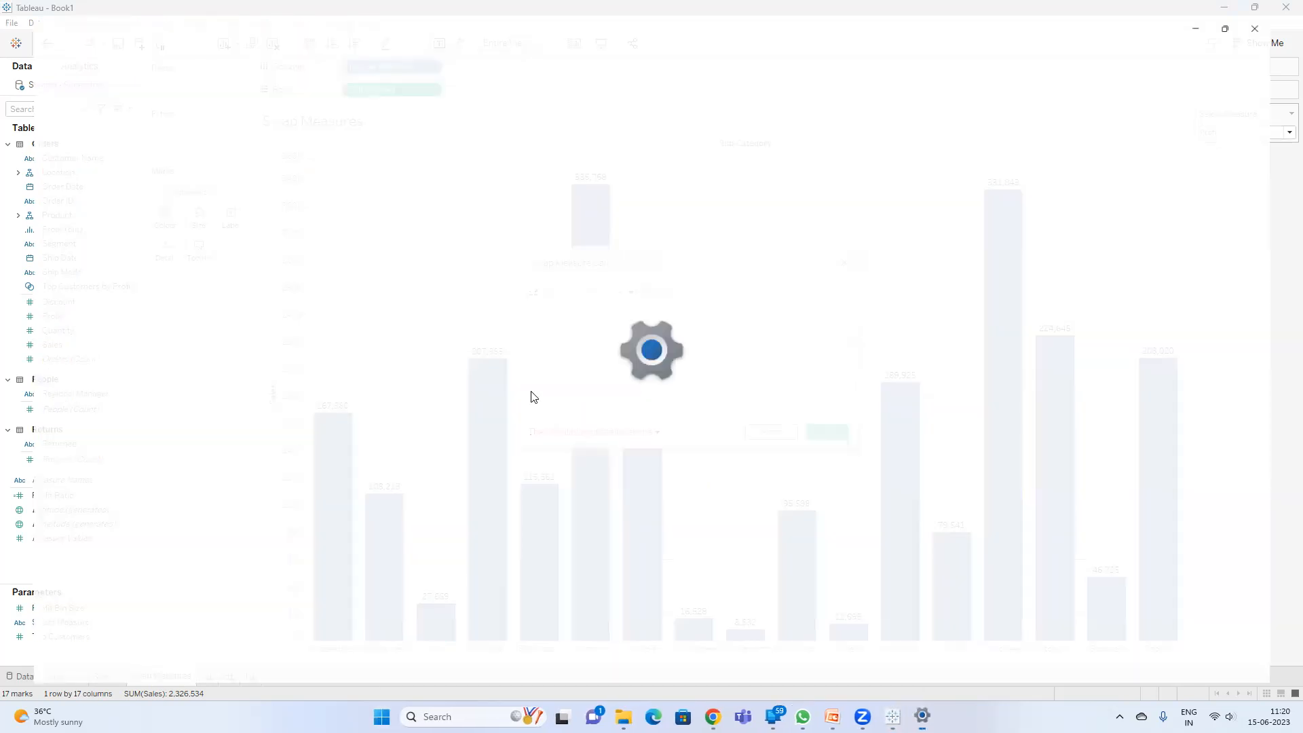
pyautogui.click(1022, 255)
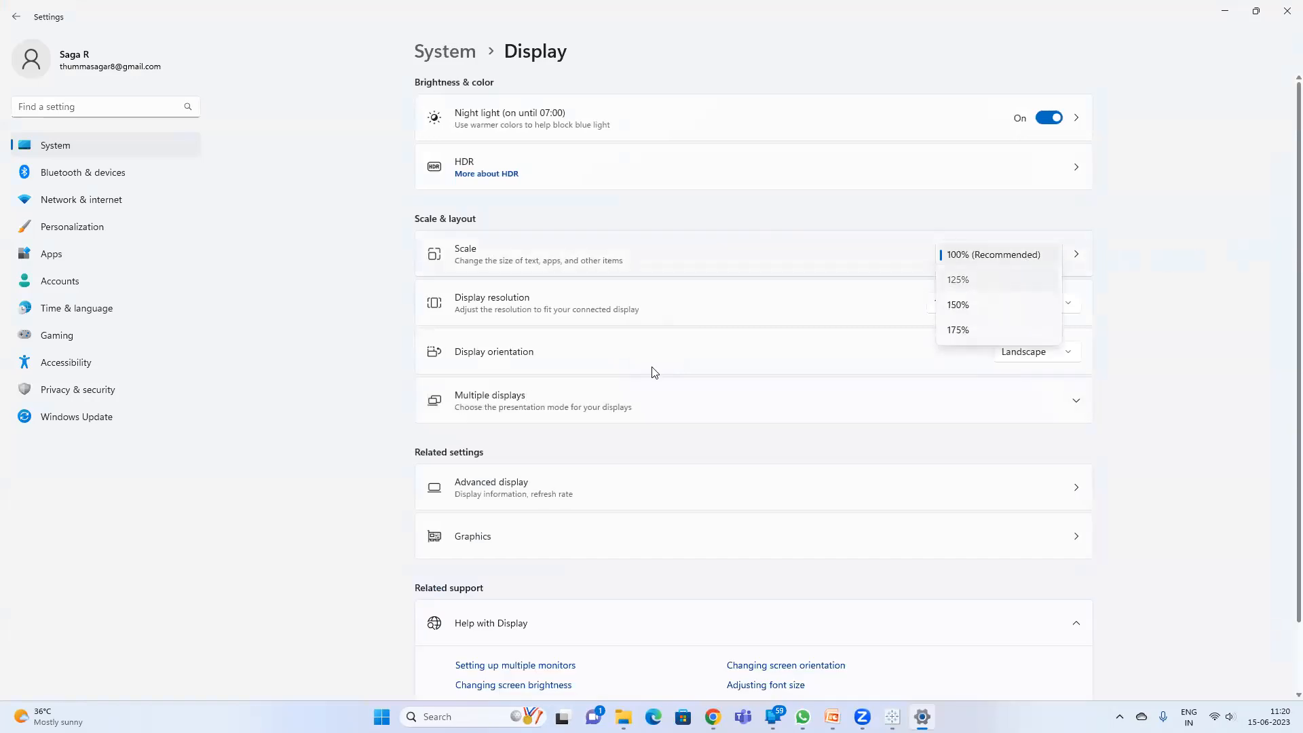
pyautogui.click(958, 279)
pyautogui.click(1198, 14)
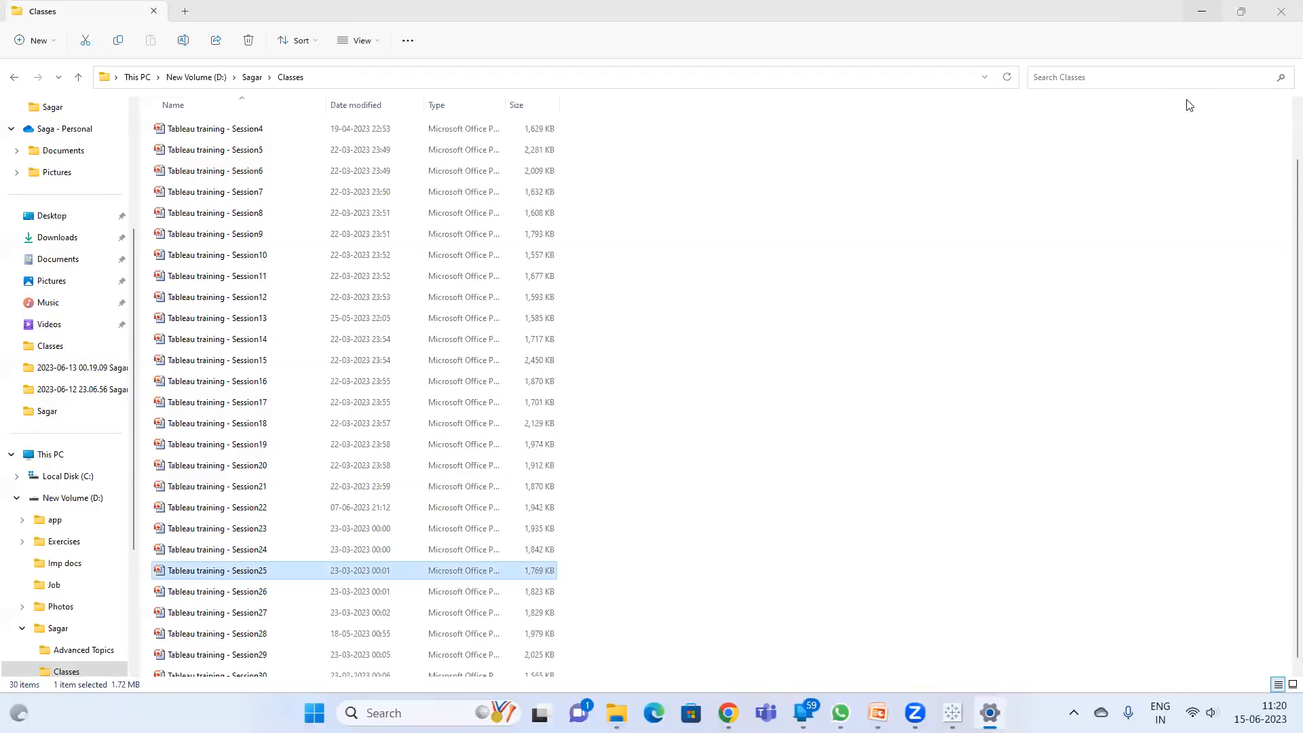
pyautogui.click(952, 712)
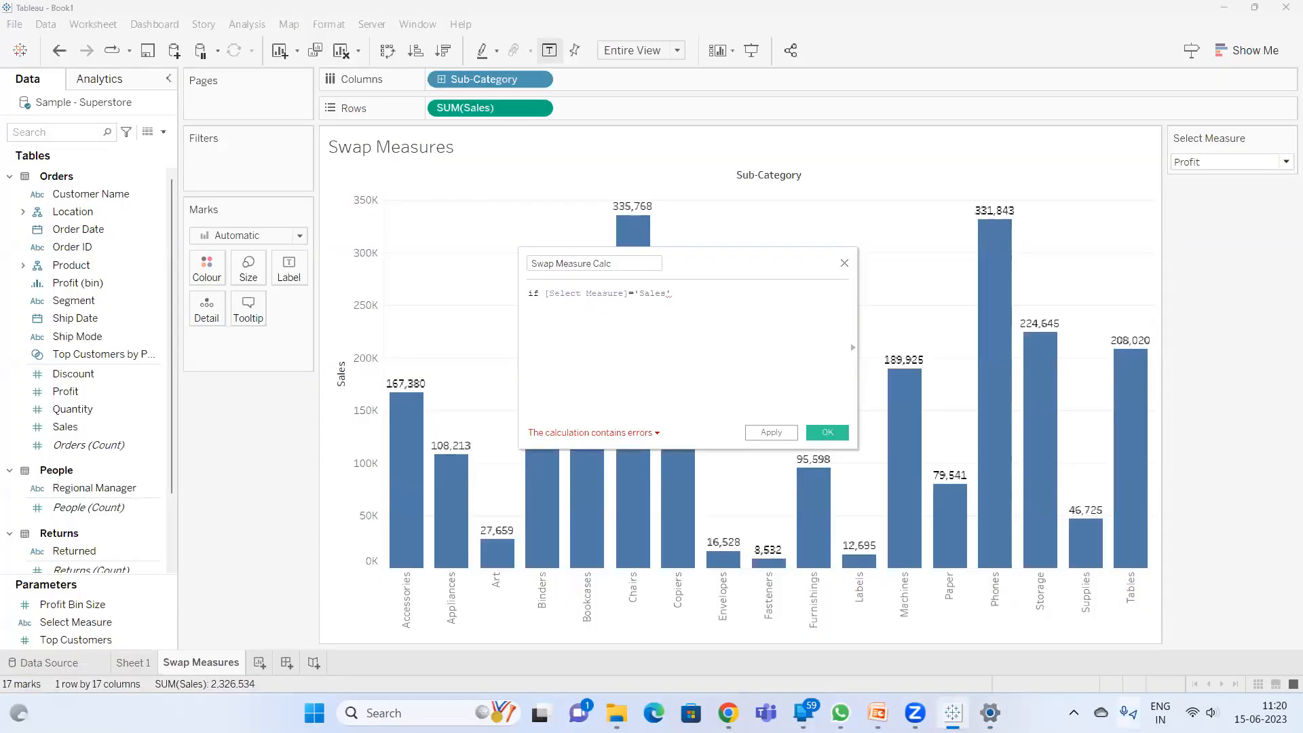
# - Go back to the Windows display settings, set the scale to 150% and return to Tableau
pyautogui.click(990, 712)
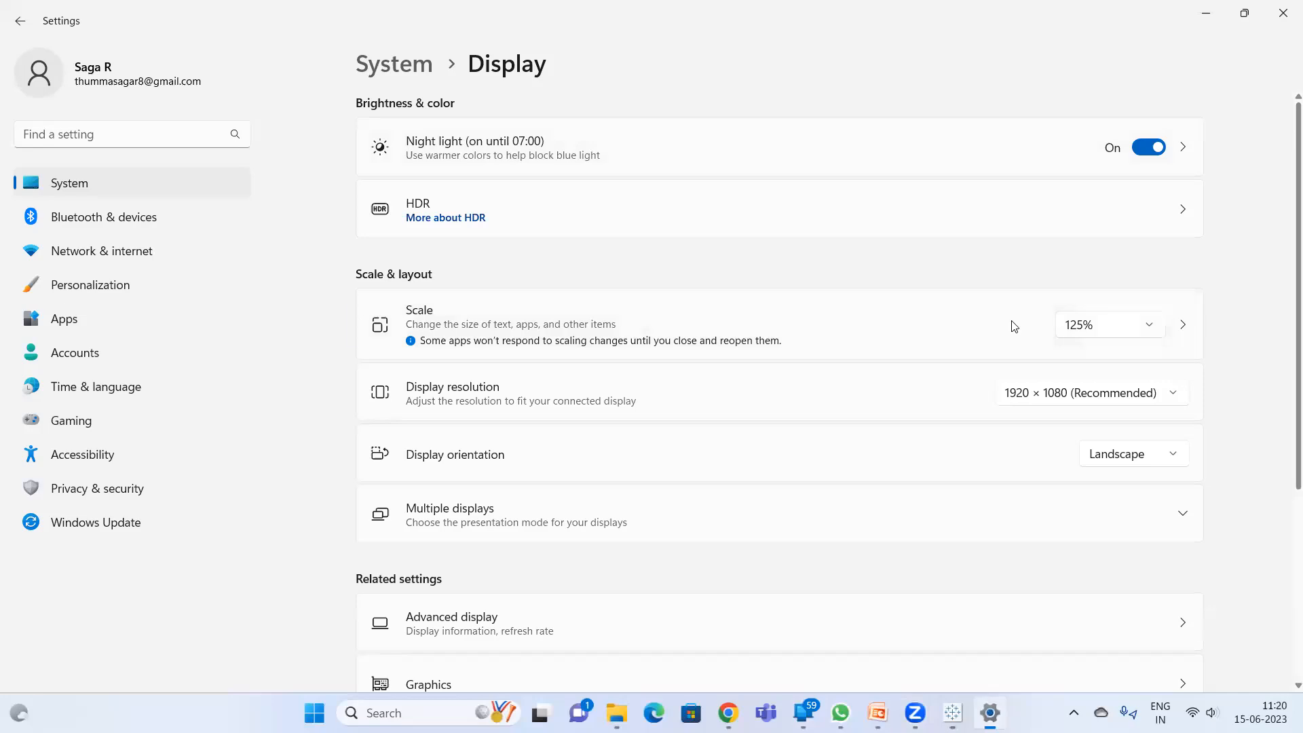
pyautogui.click(1113, 327)
pyautogui.click(1109, 359)
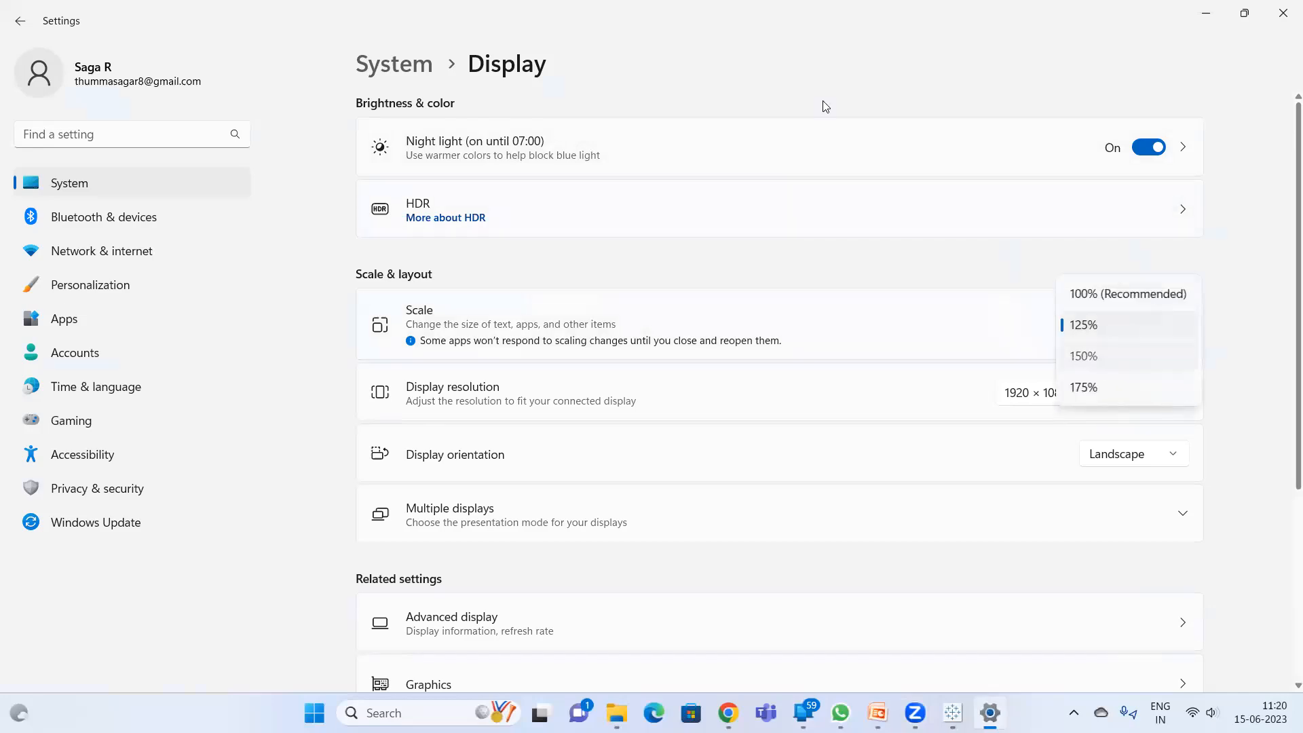
pyautogui.moveTo(932, 709)
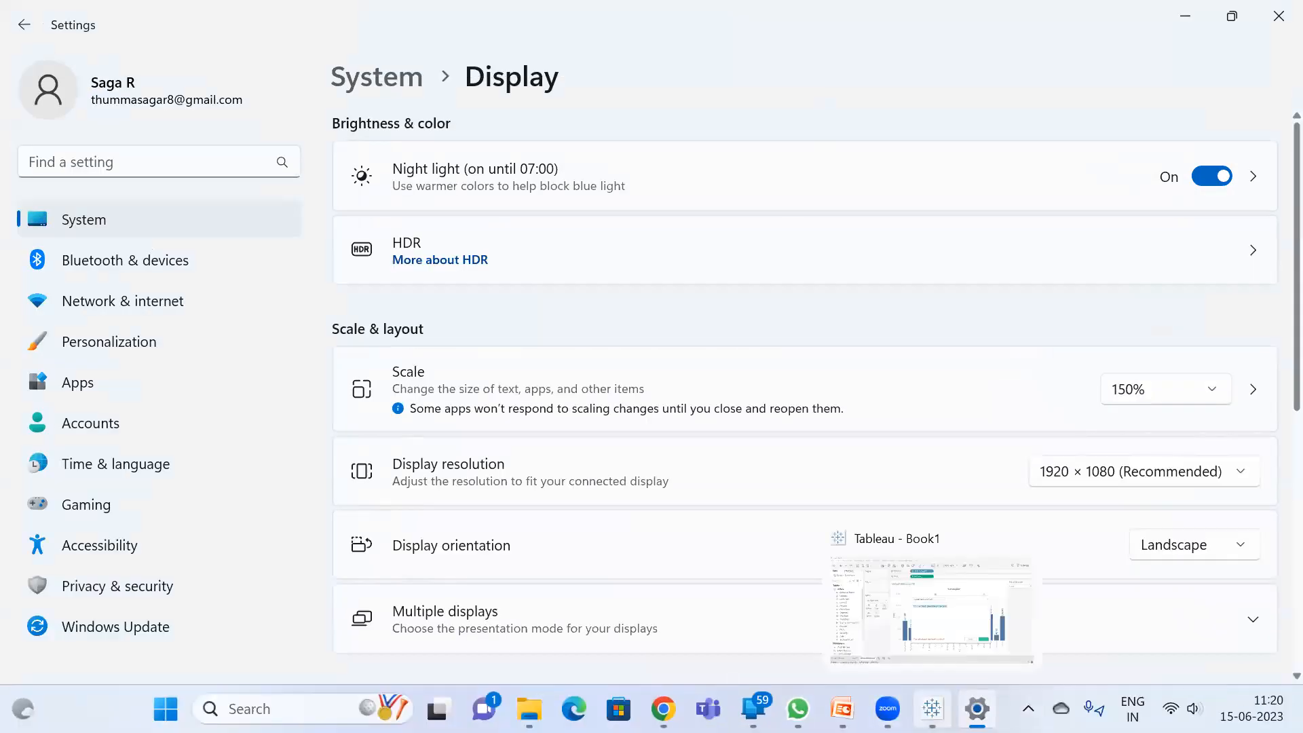
pyautogui.click(931, 615)
# - Examine the values offered by the Select Measure parameter control
pyautogui.click(785, 332)
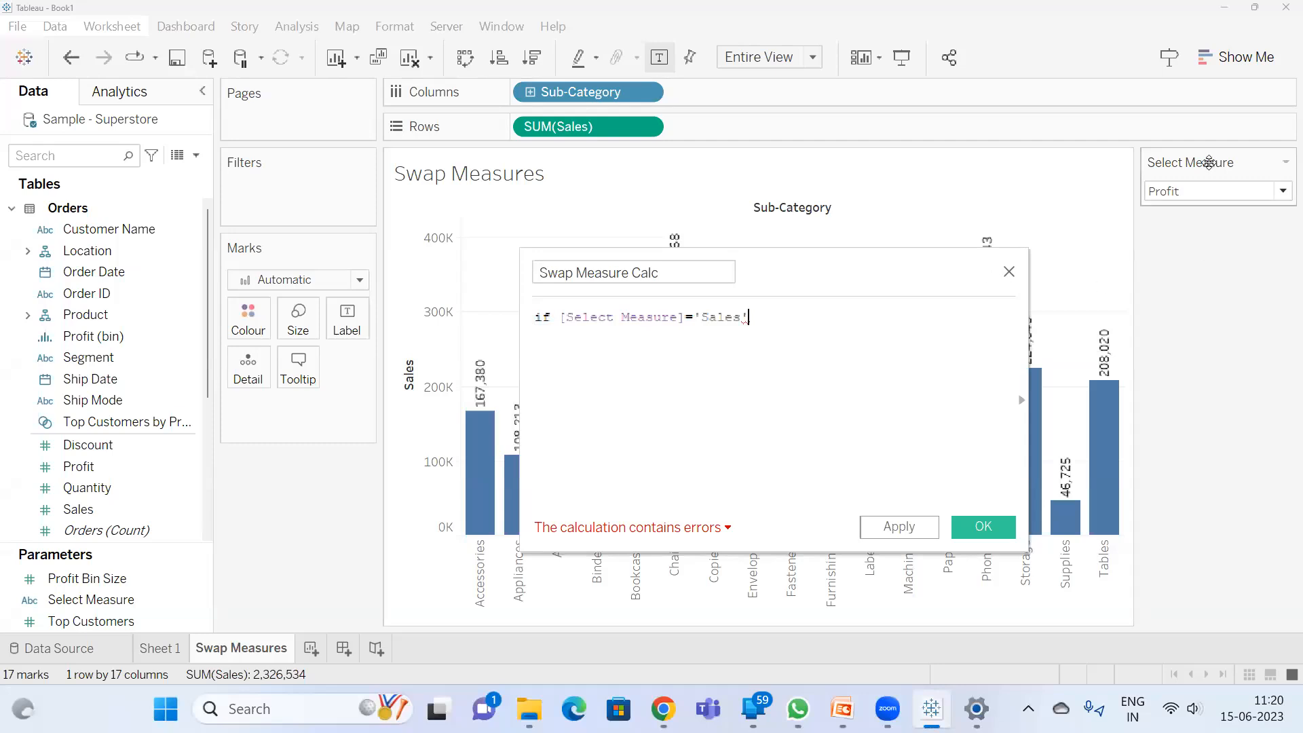
pyautogui.click(1208, 193)
pyautogui.click(1276, 195)
pyautogui.click(1274, 194)
pyautogui.click(1274, 193)
pyautogui.click(1274, 194)
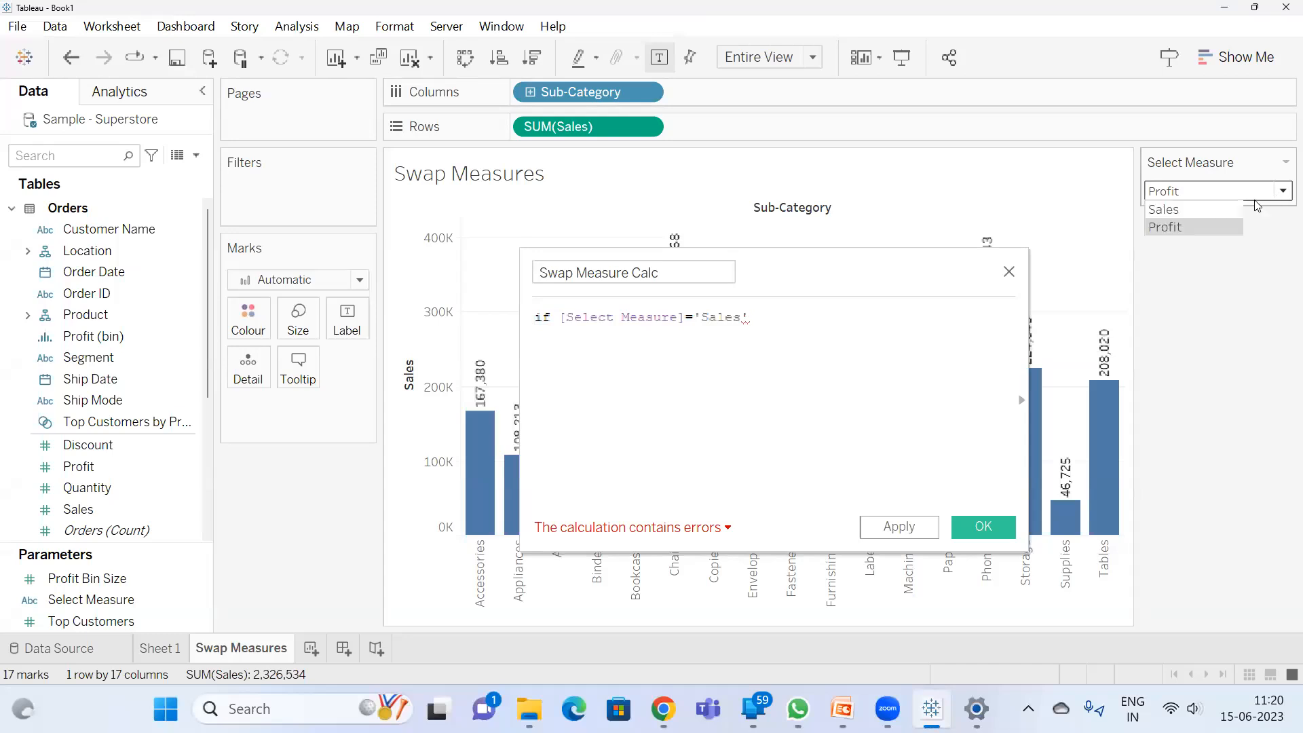
# - Complete the Sales branch of the formula with THEN SUM([Sales])
pyautogui.click(747, 317)
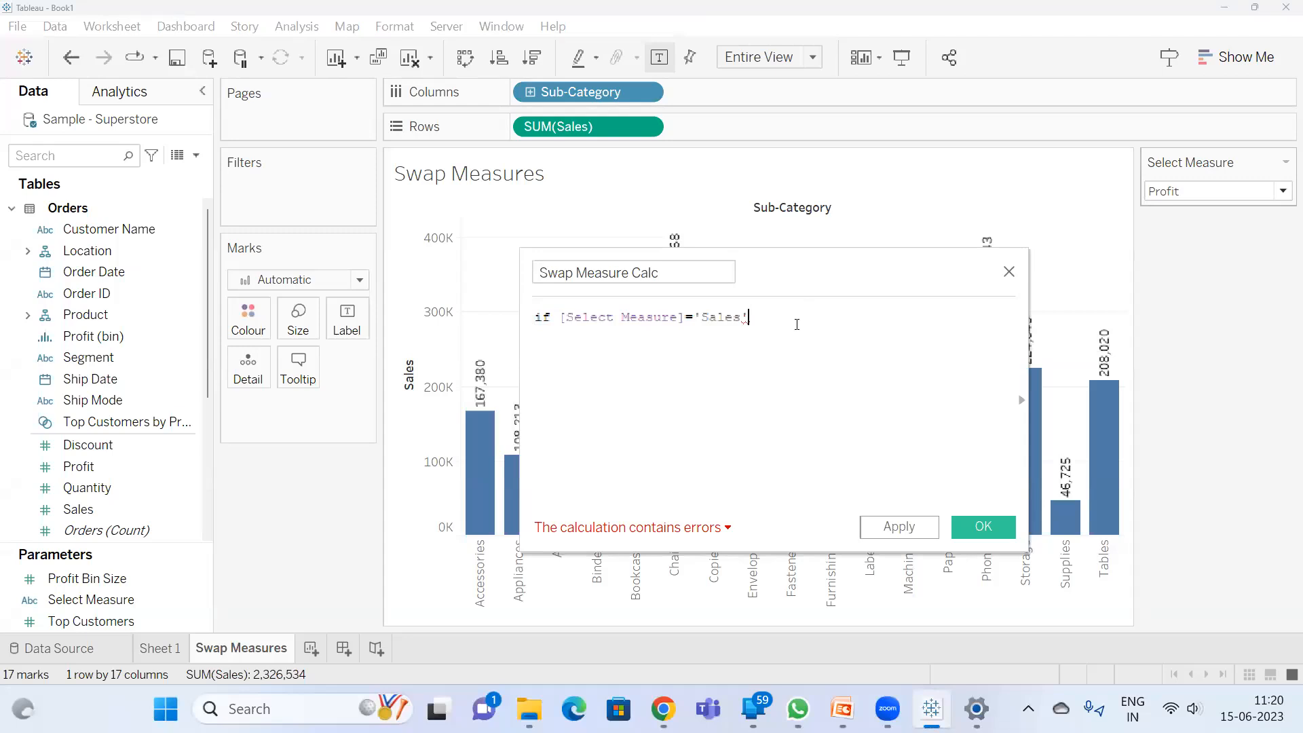
pyautogui.write('THEN s')
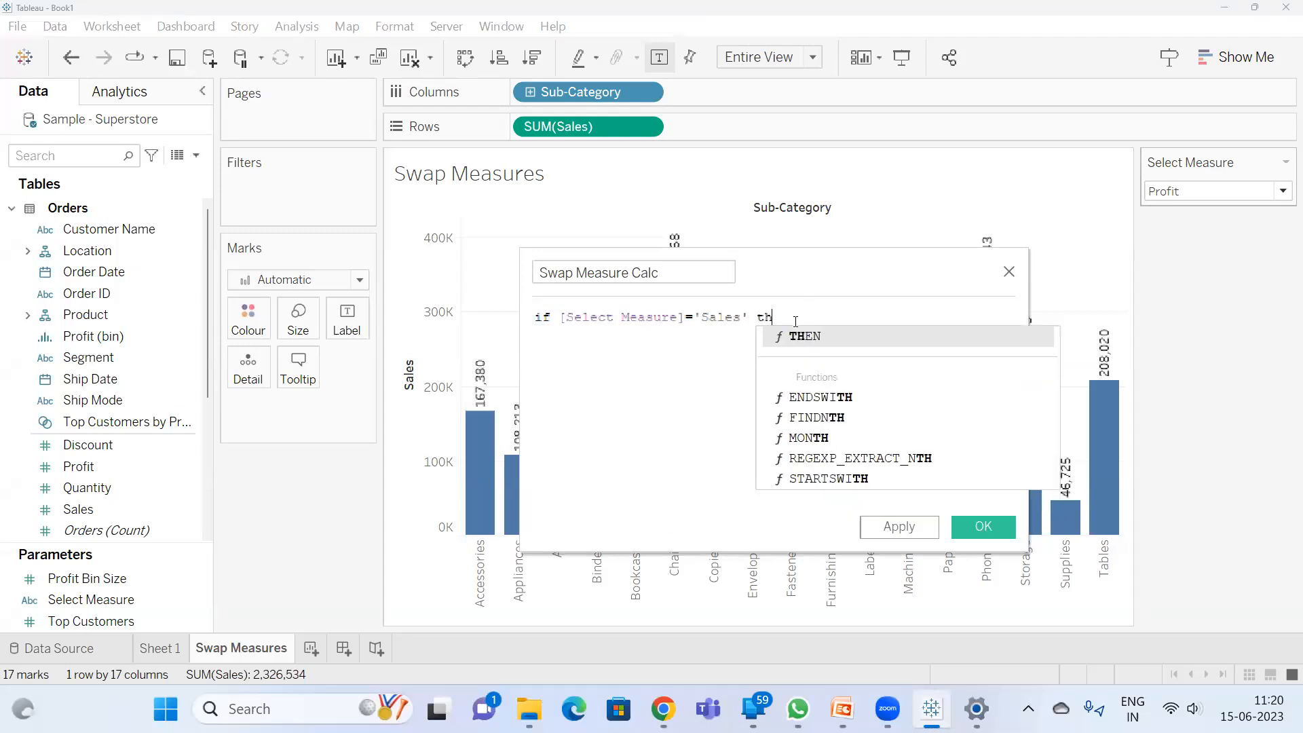
pyautogui.write('um')
pyautogui.press('Return')
pyautogui.write('sa')
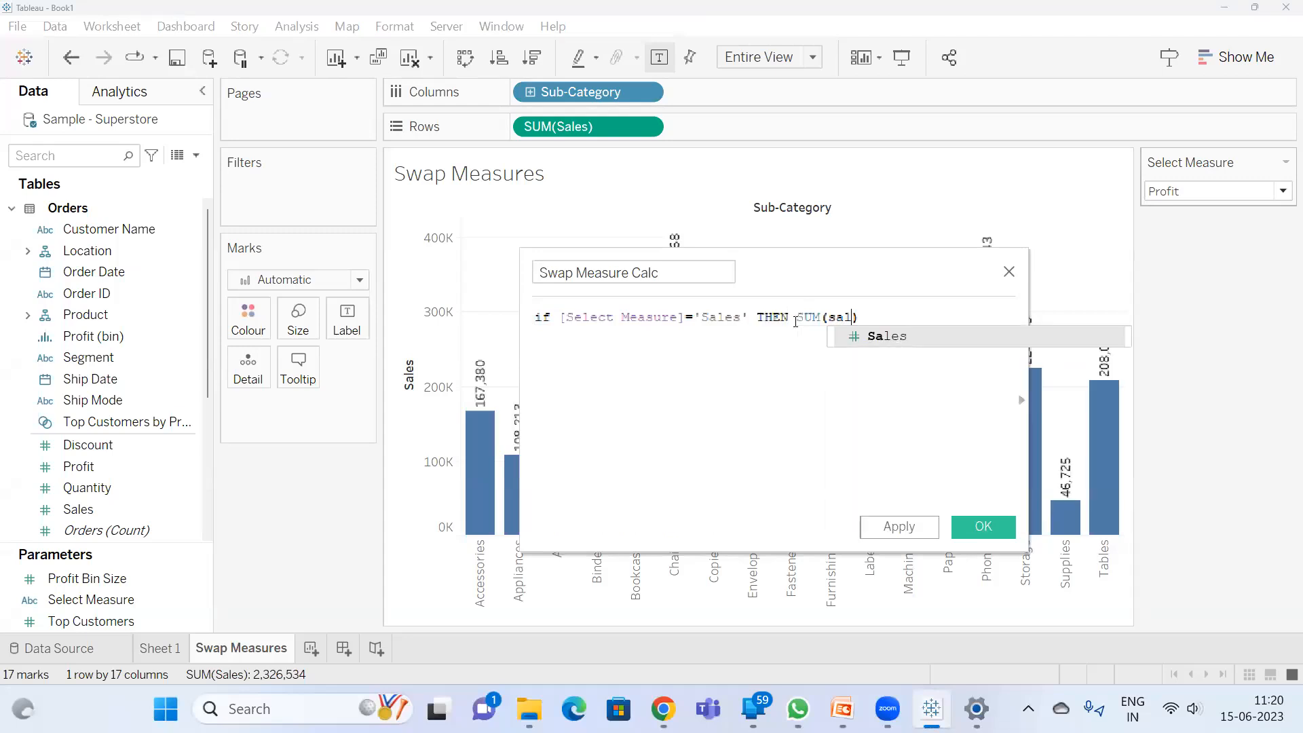
pyautogui.write('l')
pyautogui.press('Return')
# - Add a second line to the formula: ELSEIF [Select Measure]='Profit' THEN SUM([Profit])
pyautogui.write('els')
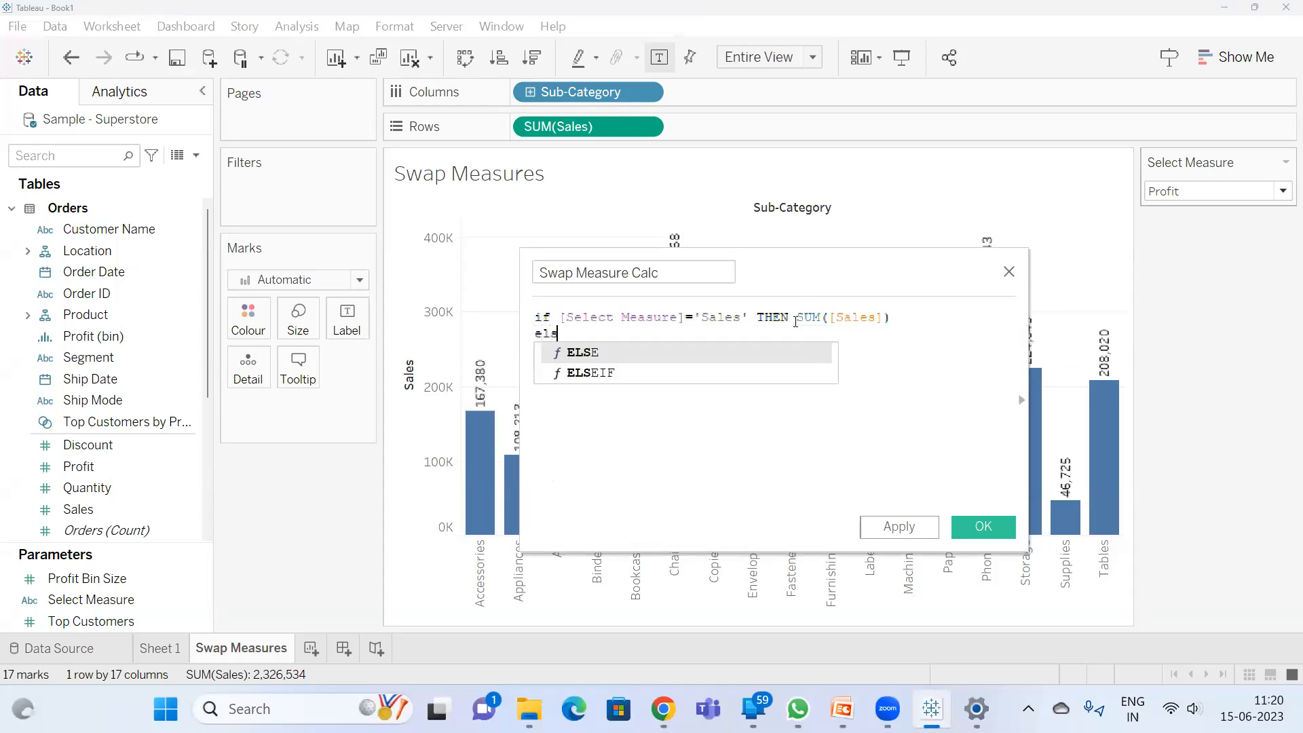
pyautogui.press('Down')
pyautogui.press('Return')
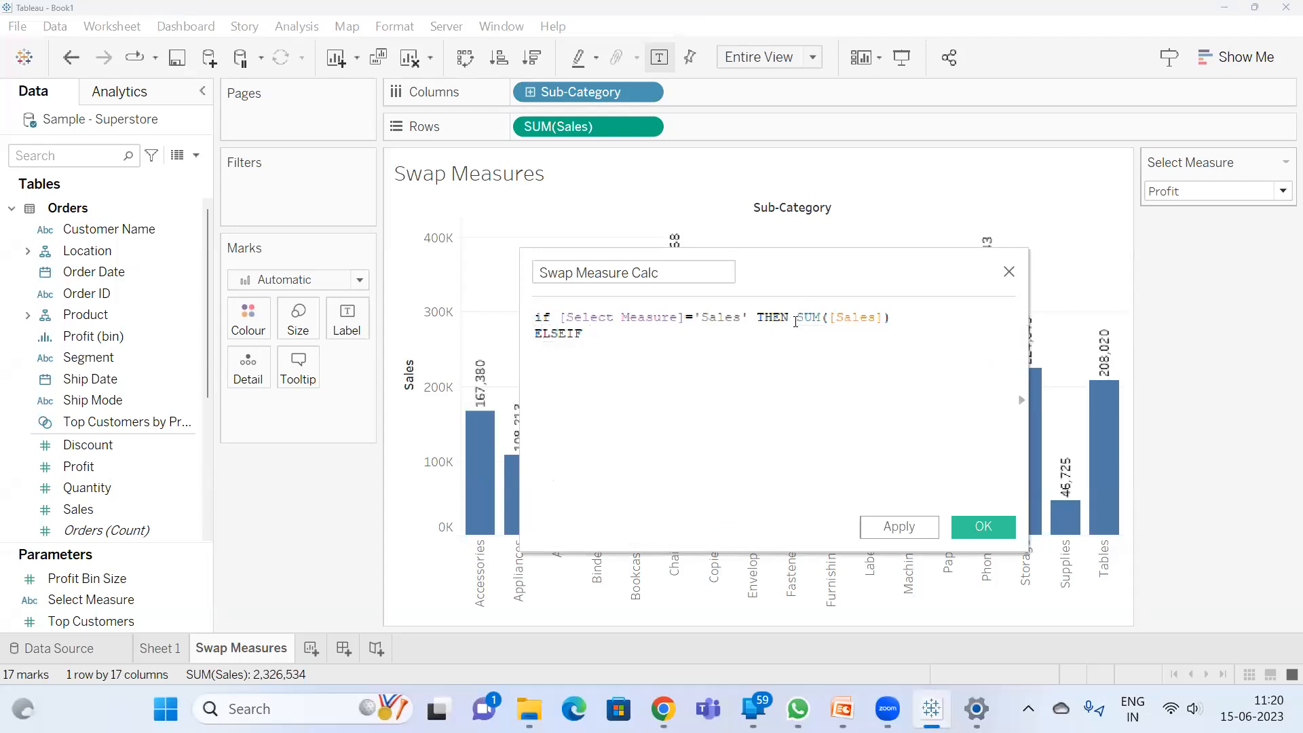
pyautogui.write('[sel')
pyautogui.press('Return')
pyautogui.write("='Profit")
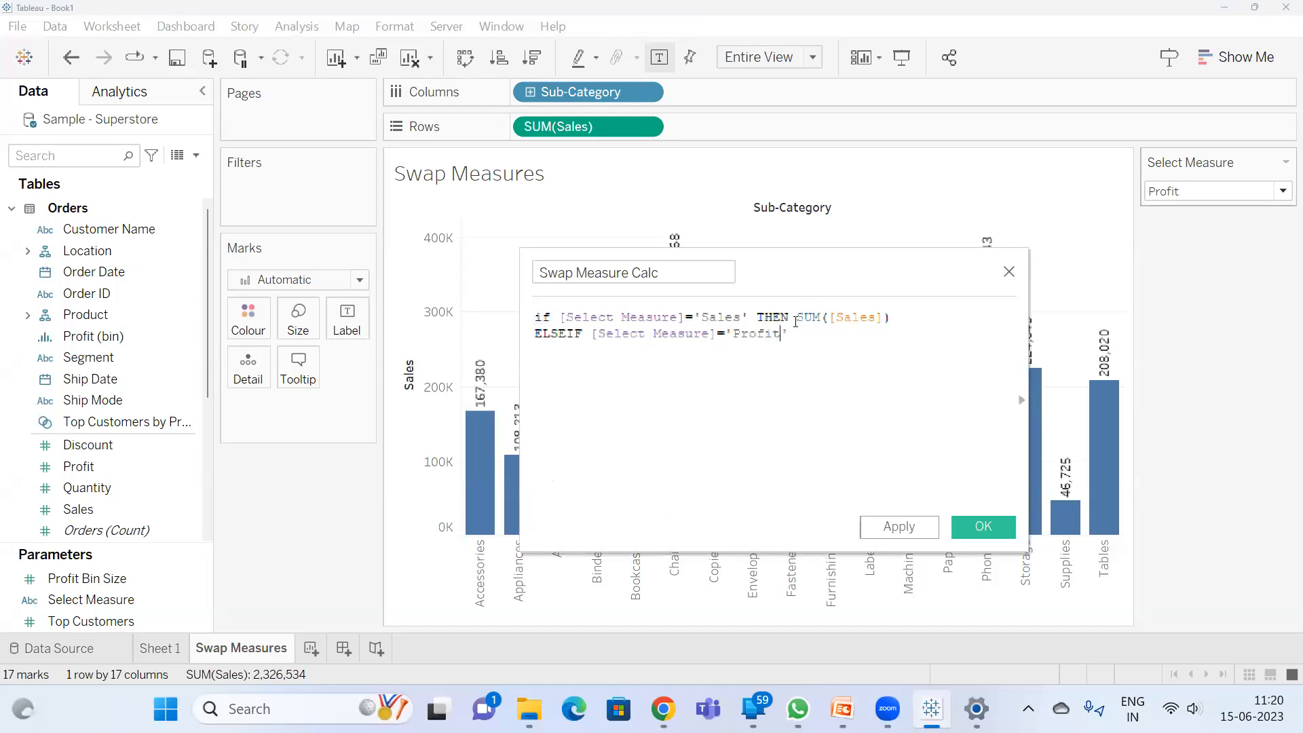
pyautogui.write("' THEN sum")
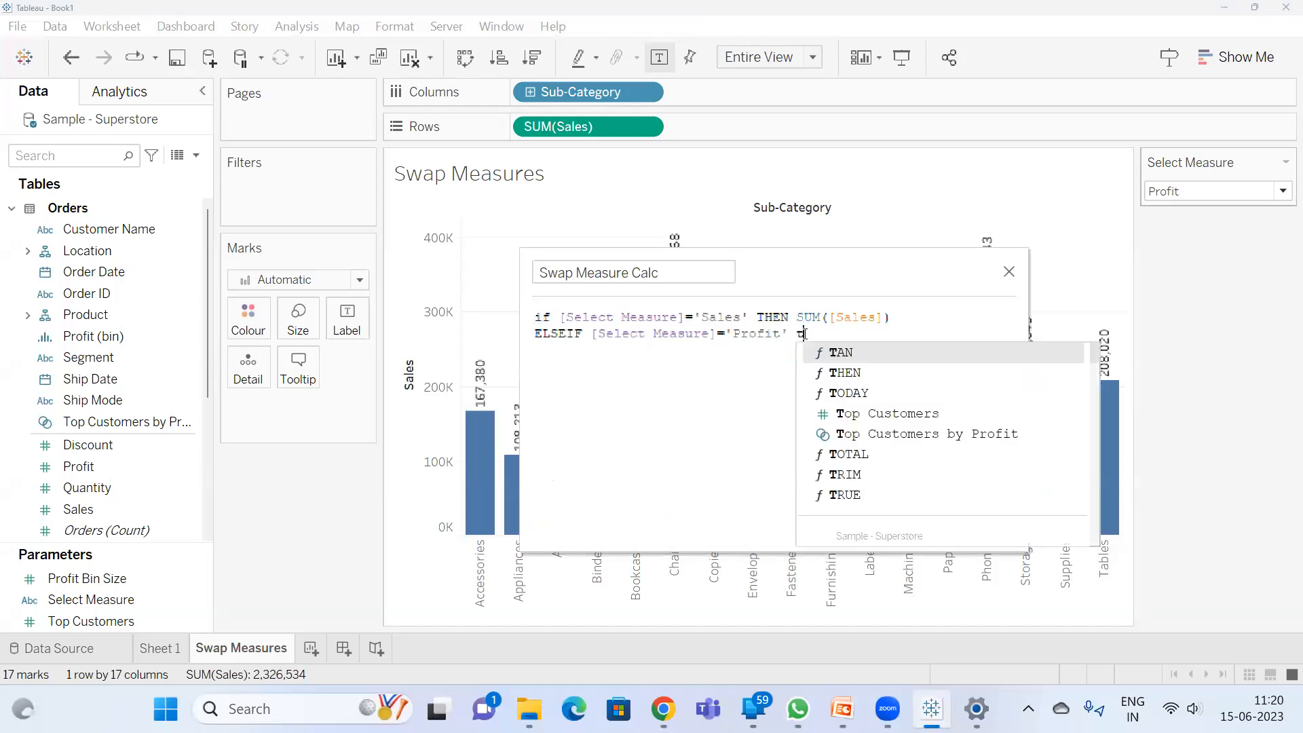
pyautogui.press('Return')
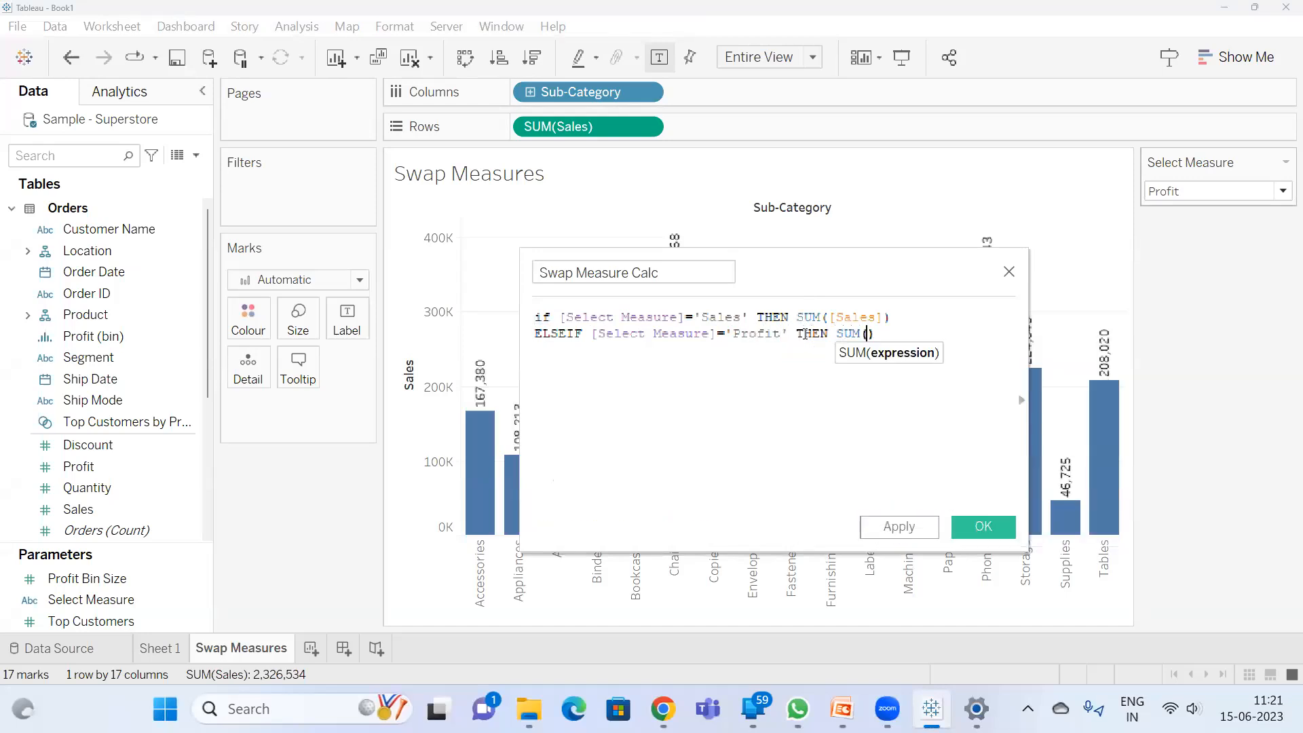
pyautogui.write('profi')
pyautogui.press('Return')
pyautogui.write(') ')
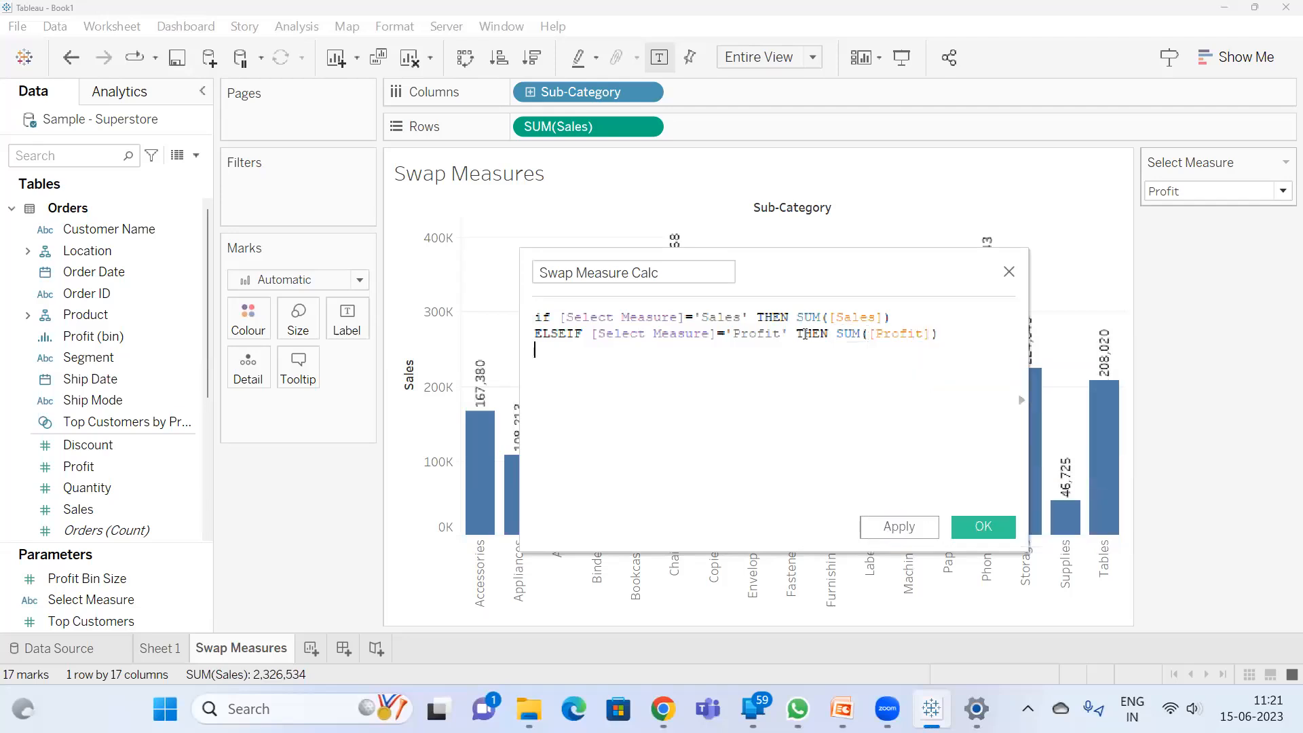
# - Begin another ELSEIF branch on the formula's third line
pyautogui.write('els')
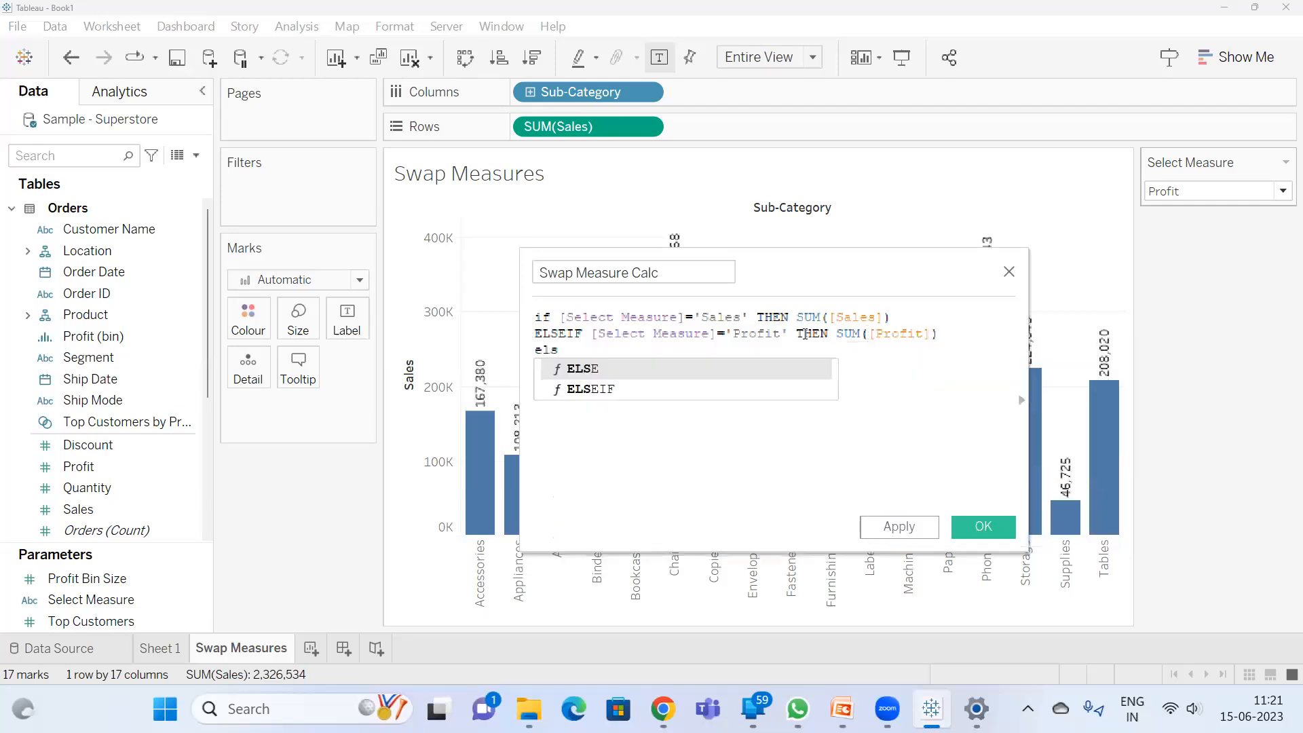
pyautogui.press('Down')
pyautogui.press('Return')
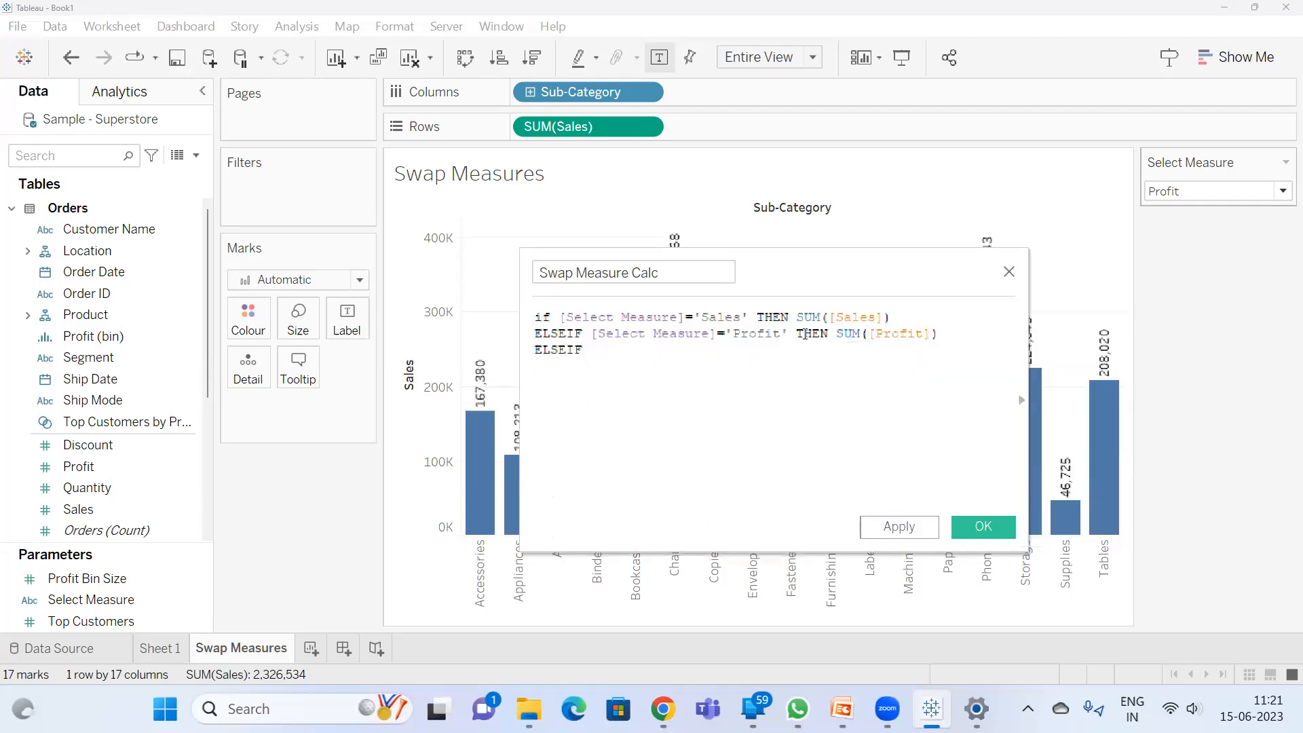
# - Hide the Select Measure parameter control, show it again and check its list of values
pyautogui.click(1200, 191)
pyautogui.click(1285, 171)
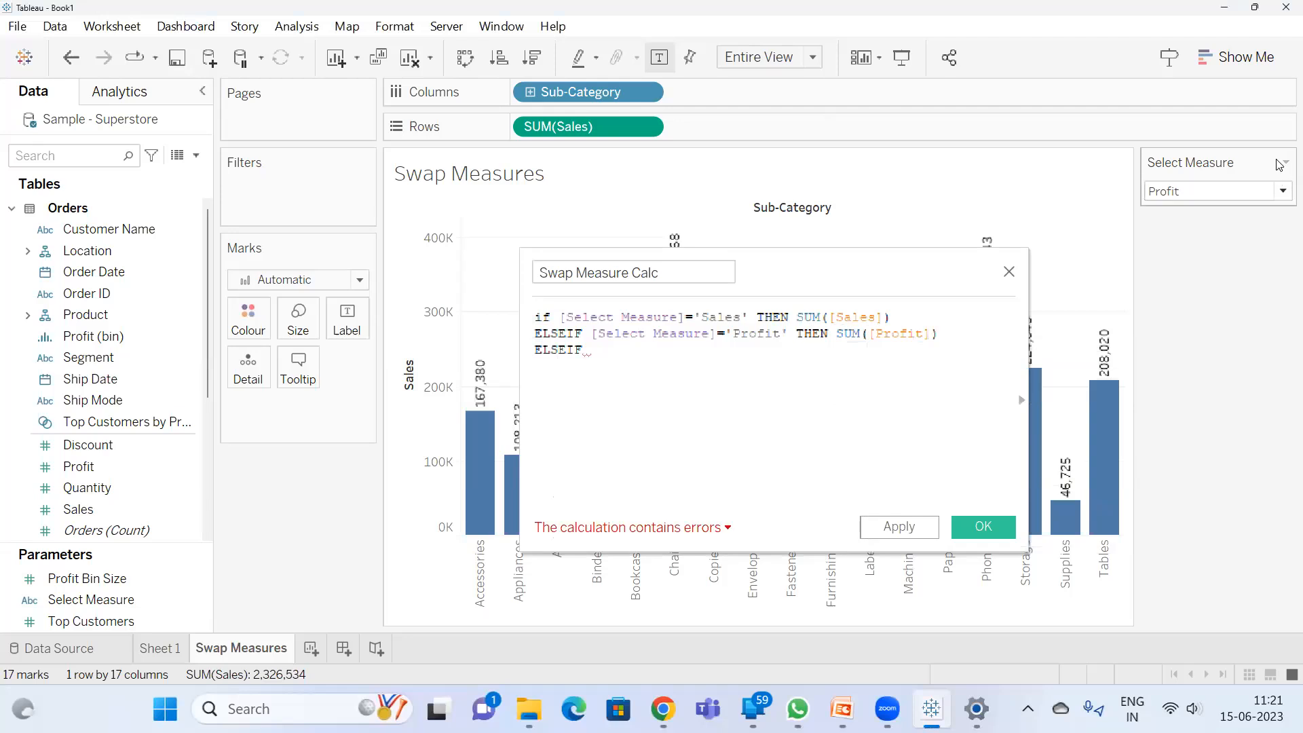
pyautogui.click(1285, 161)
pyautogui.click(1158, 356)
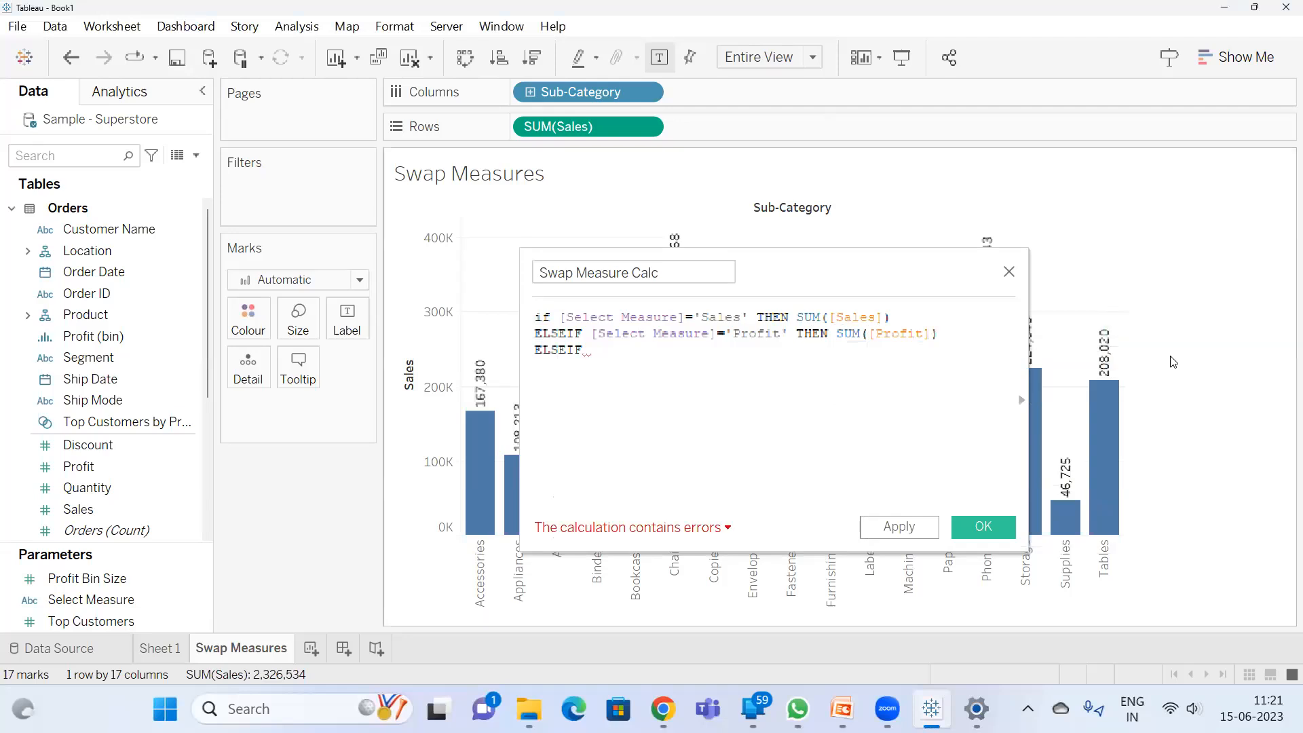
pyautogui.rightClick(55, 611)
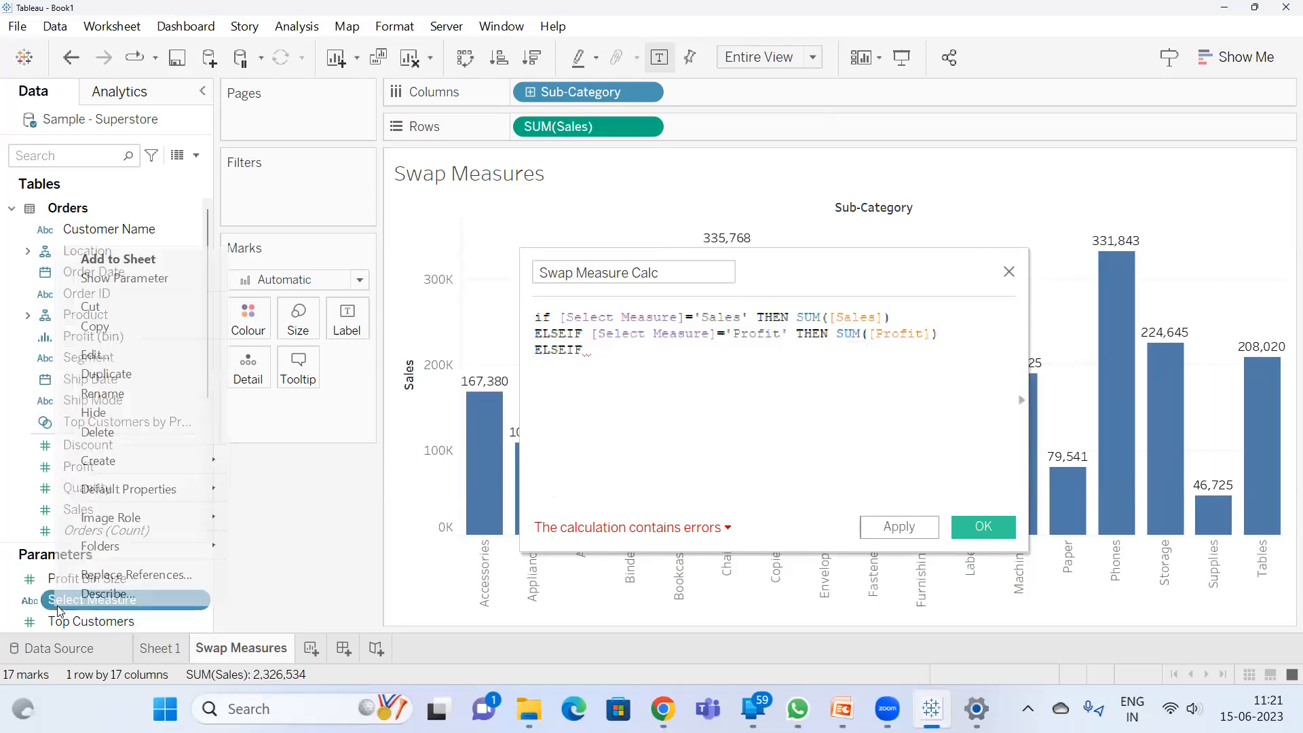
pyautogui.click(135, 280)
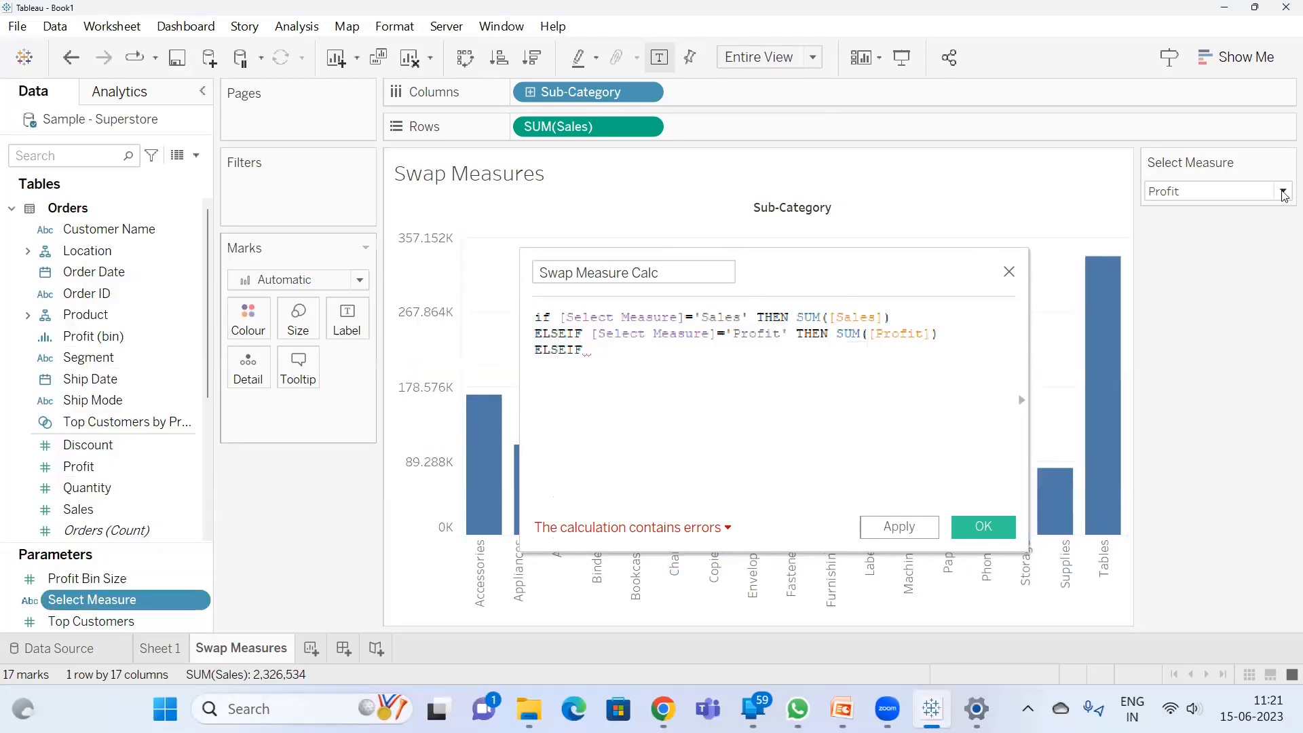
pyautogui.click(1240, 192)
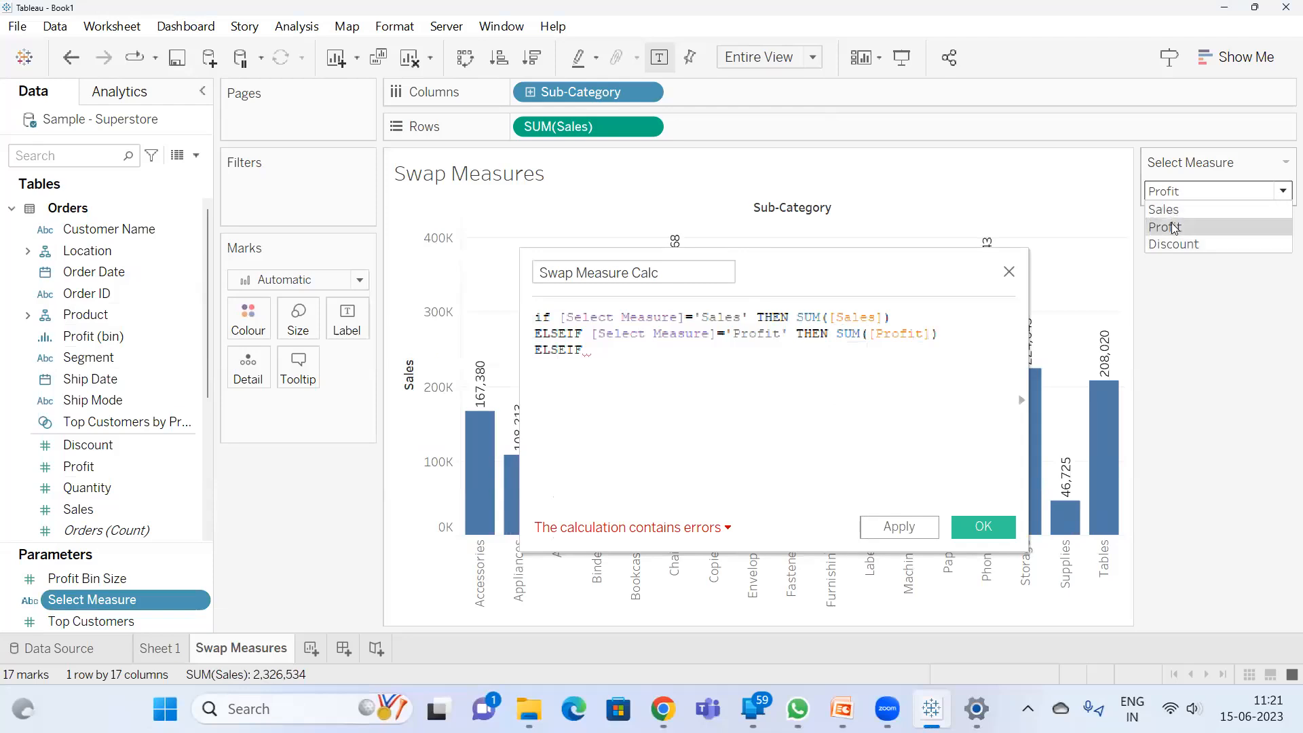
# - Complete the third ELSEIF branch of the formula with [Select Measure]='Discount' THEN SUM([Discount])
pyautogui.click(620, 354)
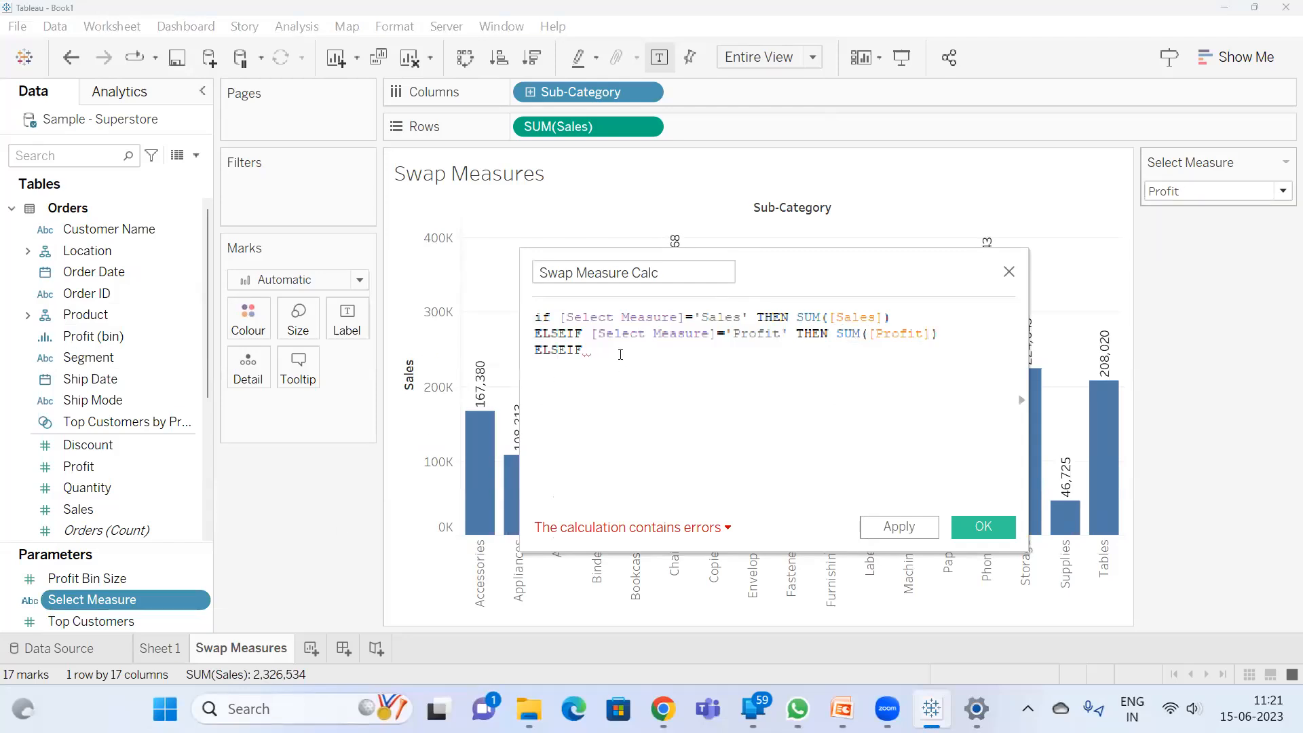
pyautogui.write('sele')
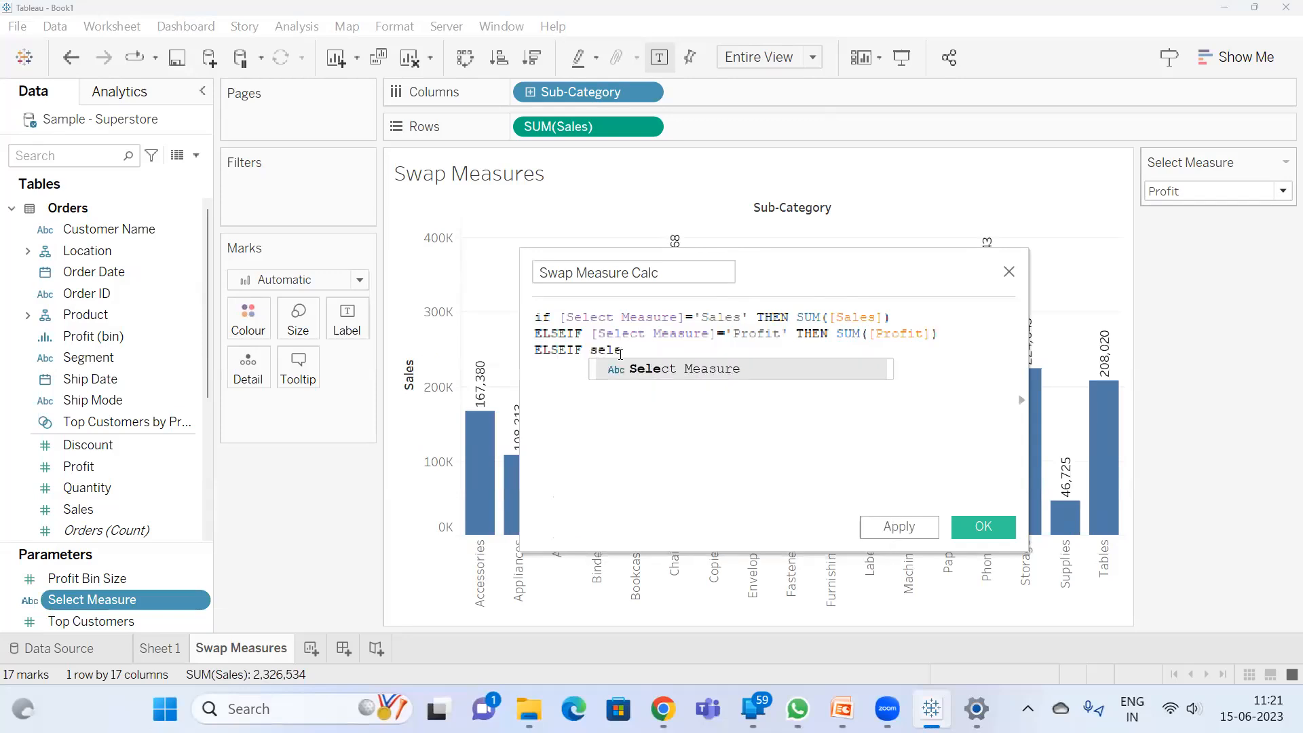
pyautogui.press('Return')
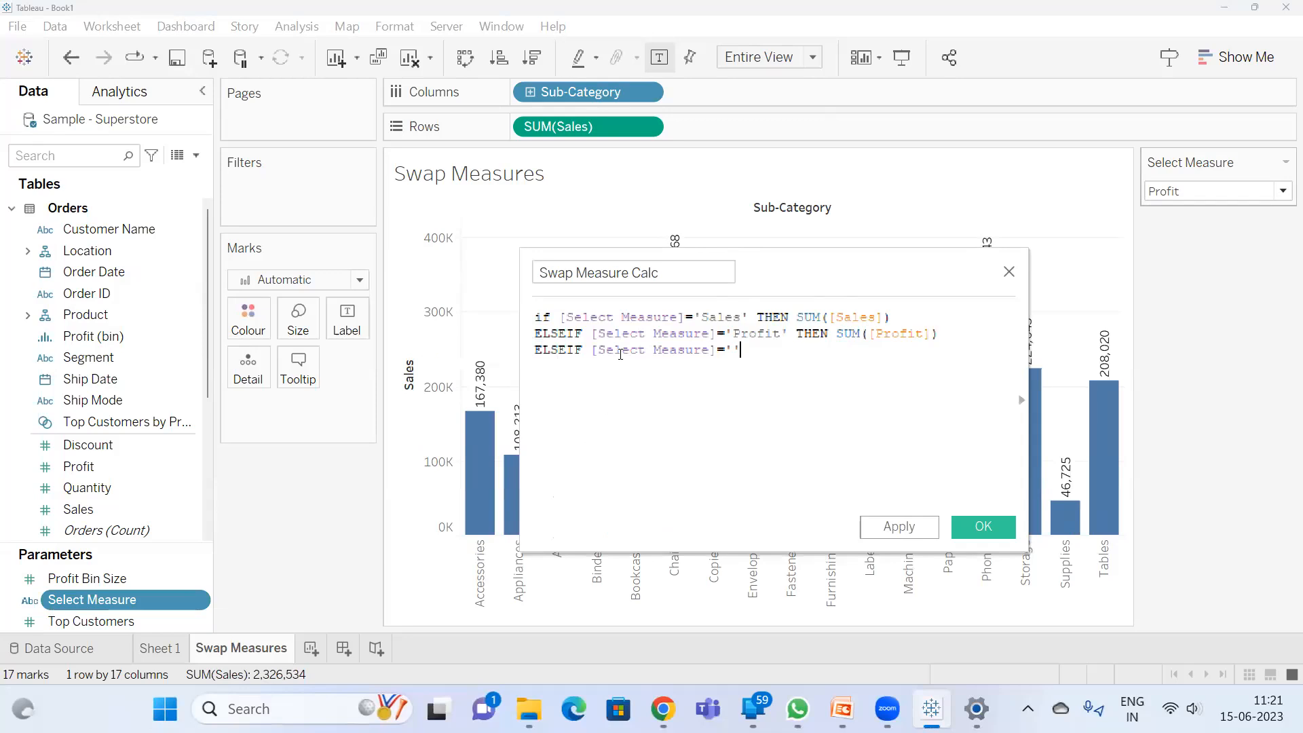
pyautogui.write("='Discount' T")
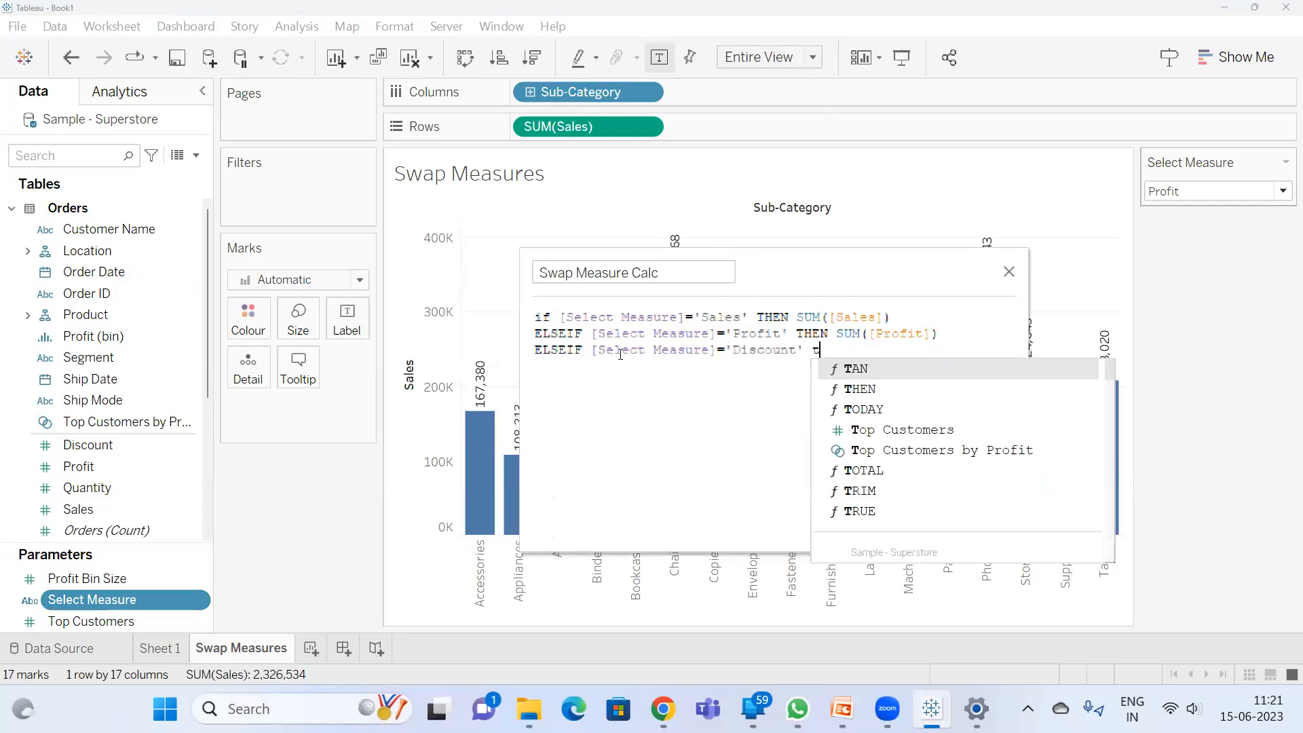
pyautogui.write('HEN SUM(dis')
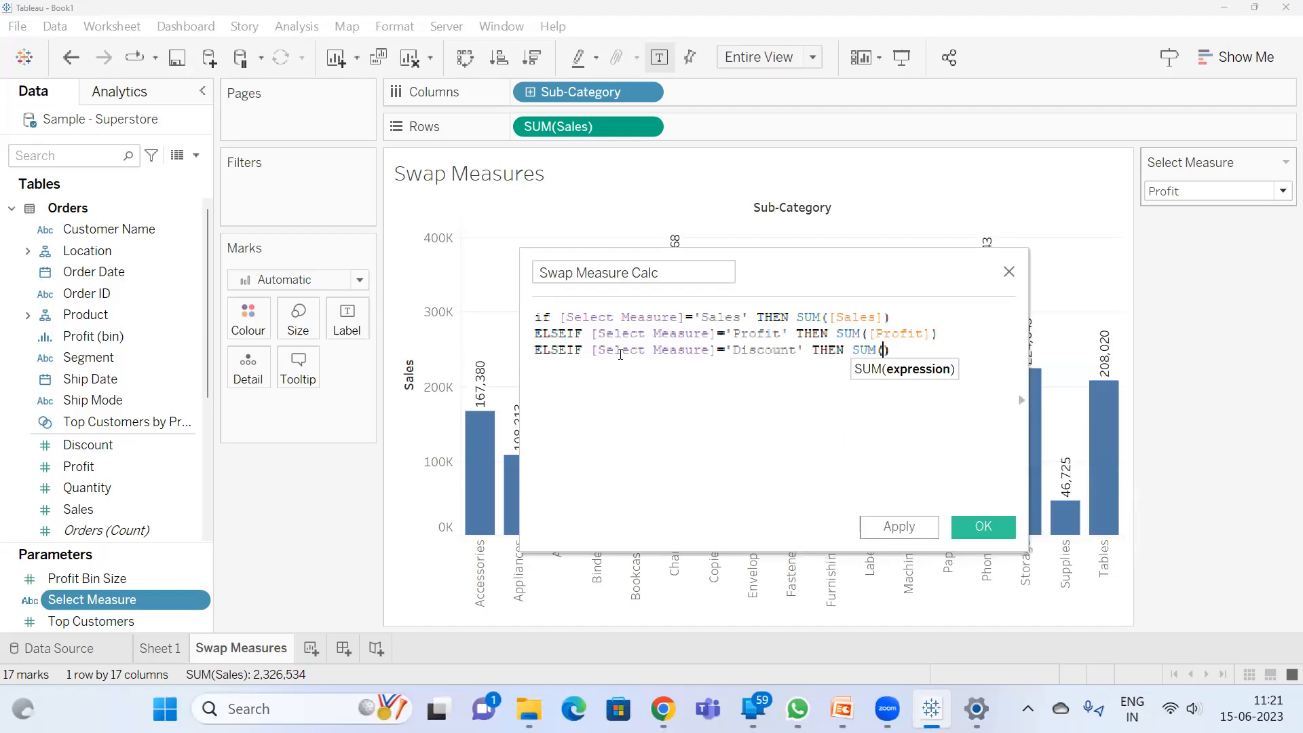
pyautogui.press('Return')
# - Close the formula with END and save the Swap Measure Calc field
pyautogui.write('en')
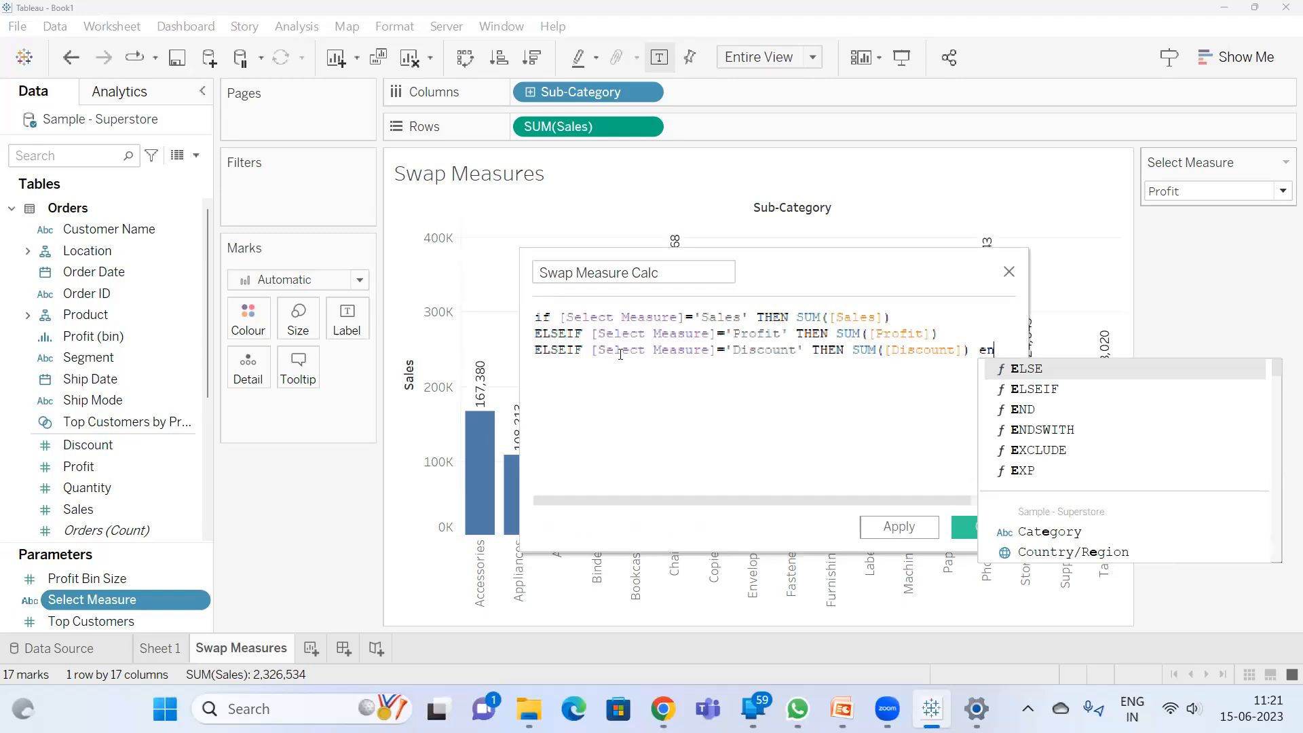
pyautogui.press('Down')
pyautogui.press('Down')
pyautogui.press('Return')
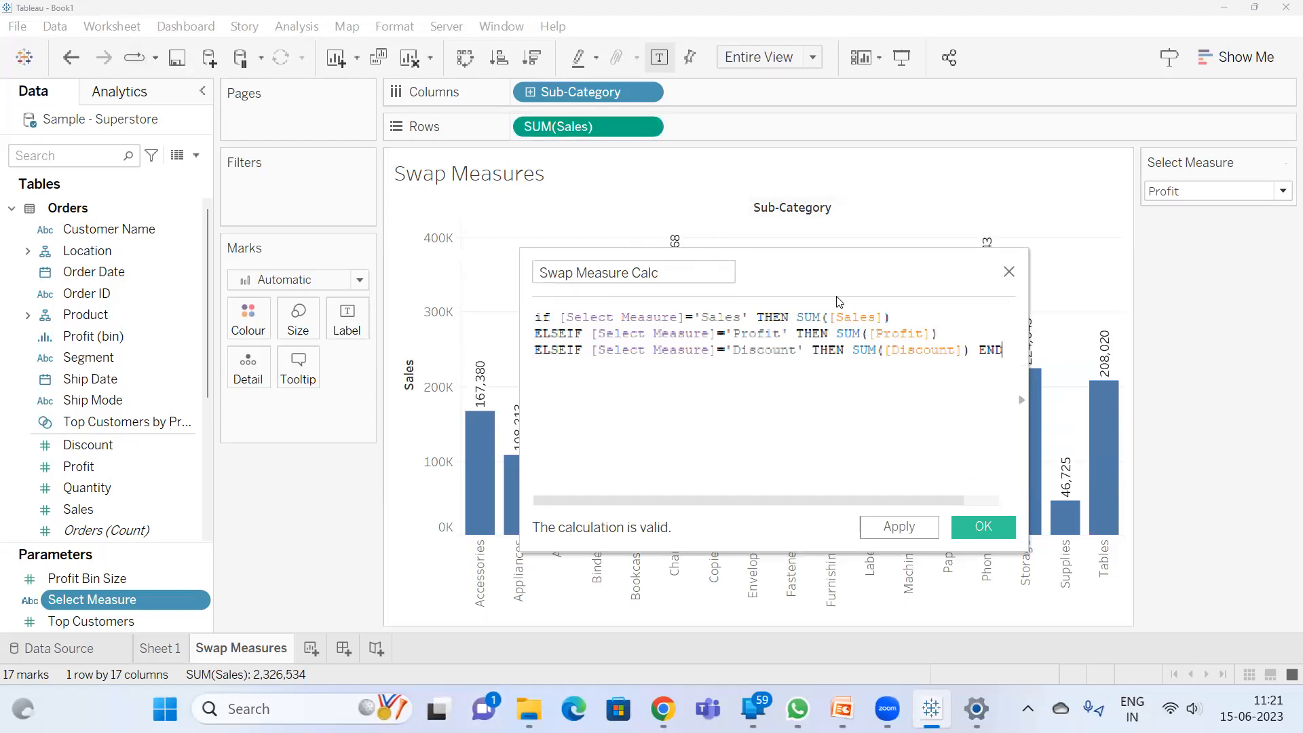
pyautogui.click(978, 533)
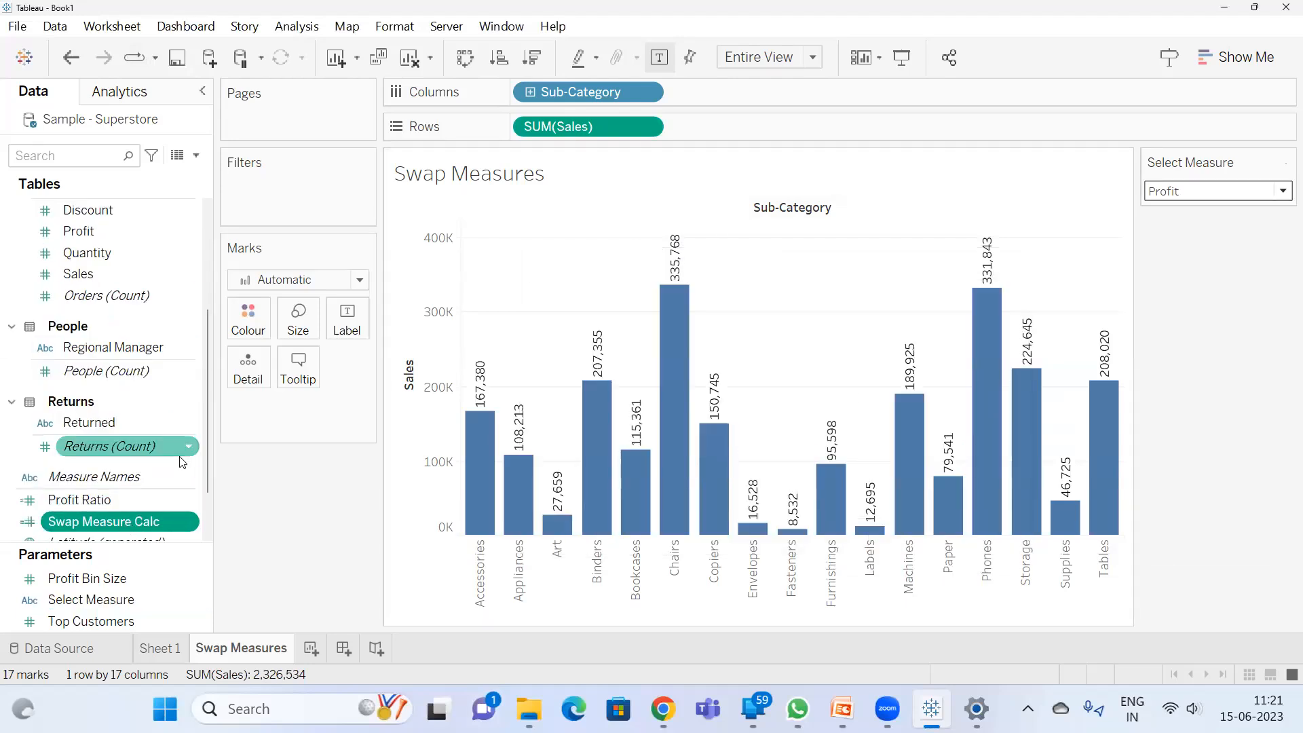
# - Replace SUM(Sales) on Rows with the Swap Measure Calc field
pyautogui.moveTo(144, 520); pyautogui.dragTo(519, 125)
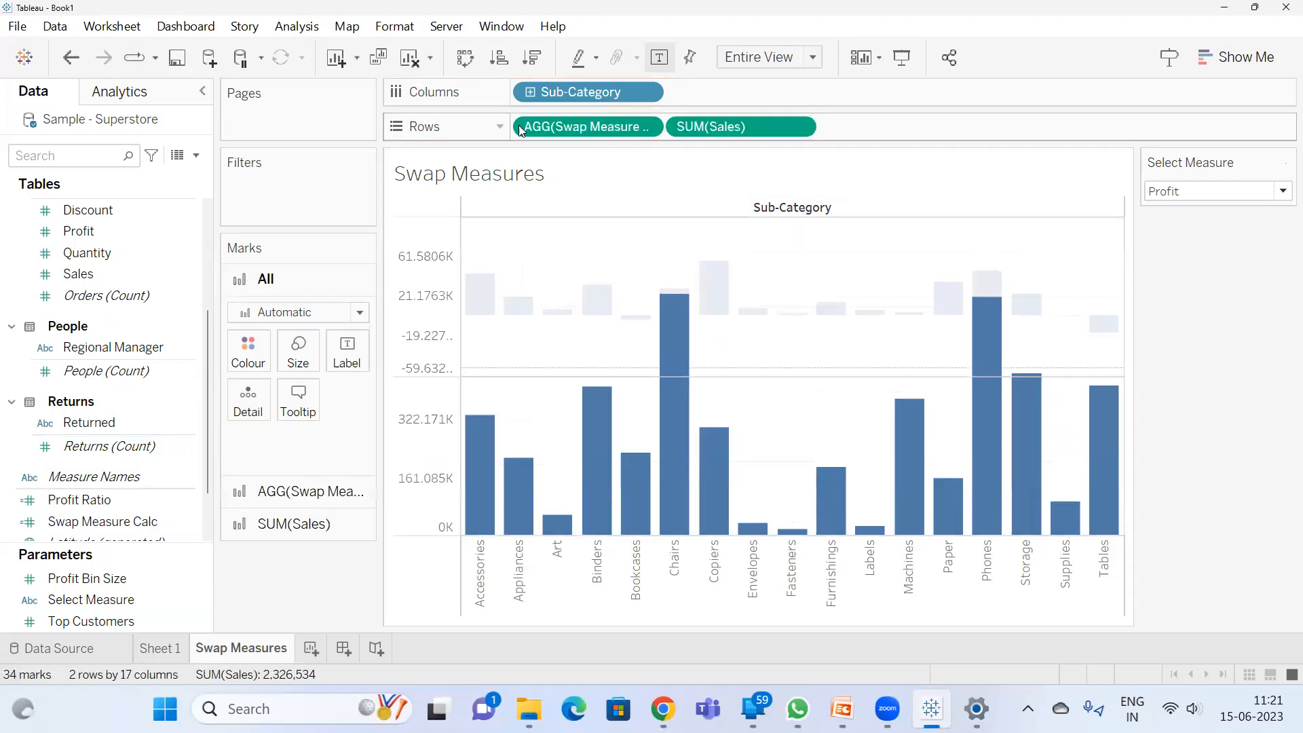
pyautogui.moveTo(705, 120); pyautogui.dragTo(1239, 432)
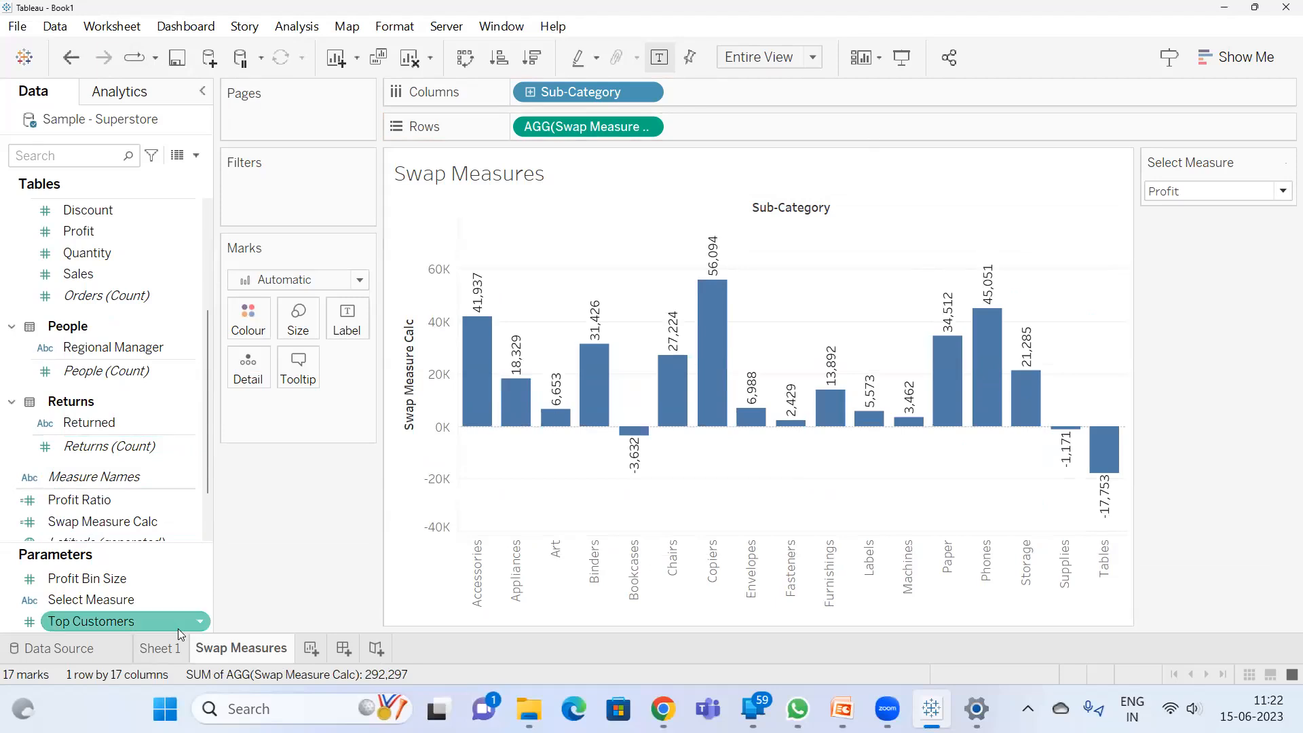
# - Set the Select Measure parameter to Sales and compare the chart with the one on Sheet 1
pyautogui.click(1195, 194)
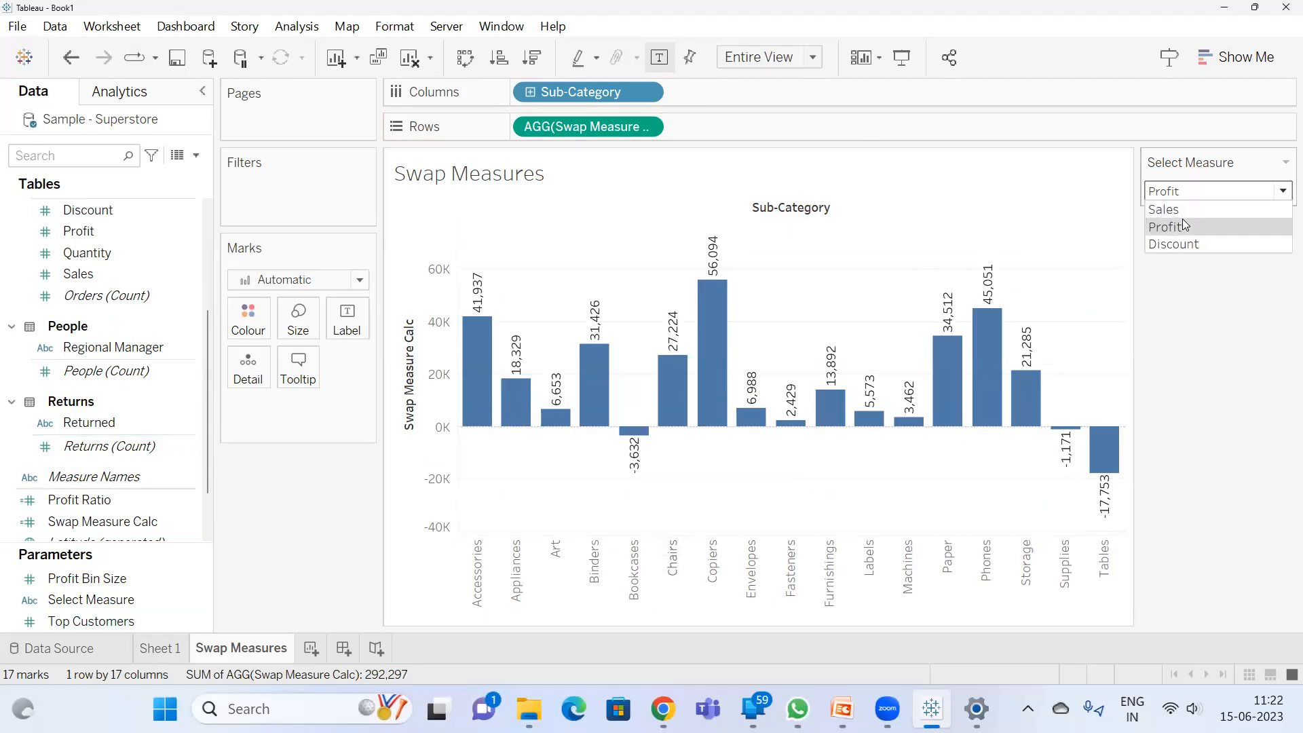
pyautogui.click(1189, 210)
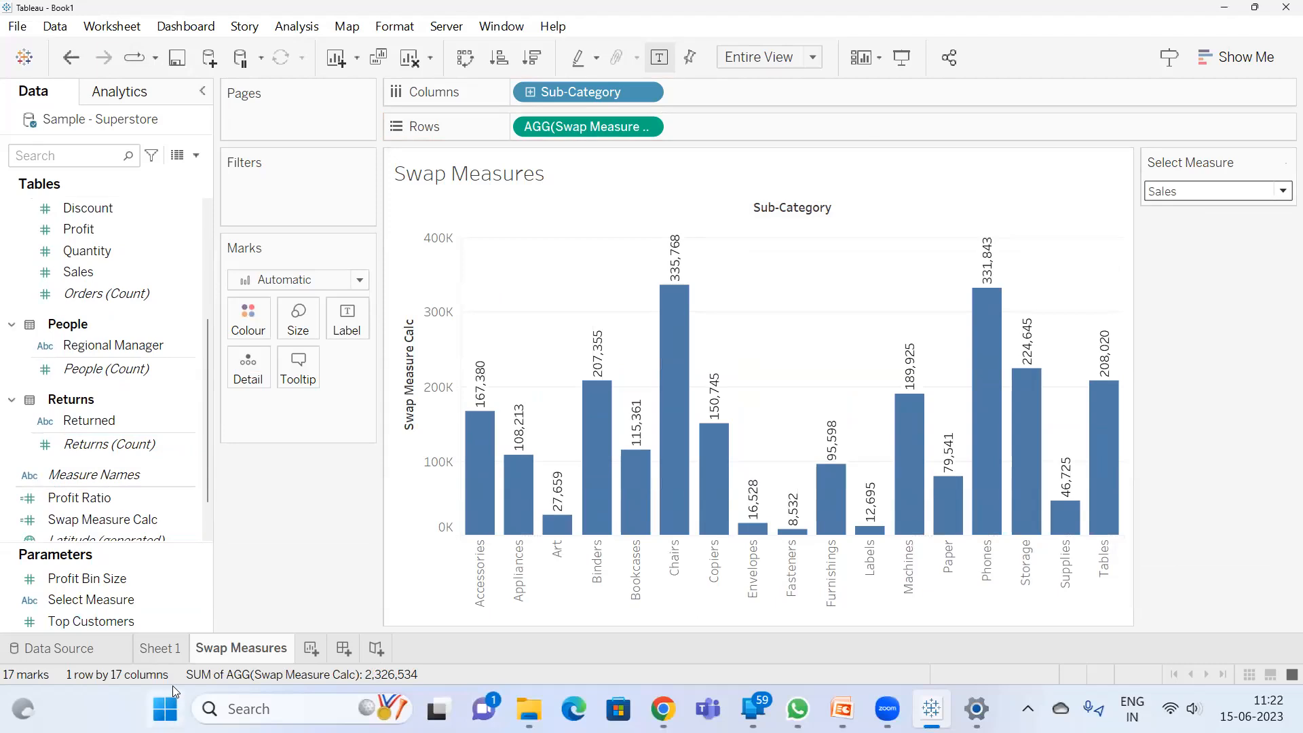
pyautogui.click(164, 650)
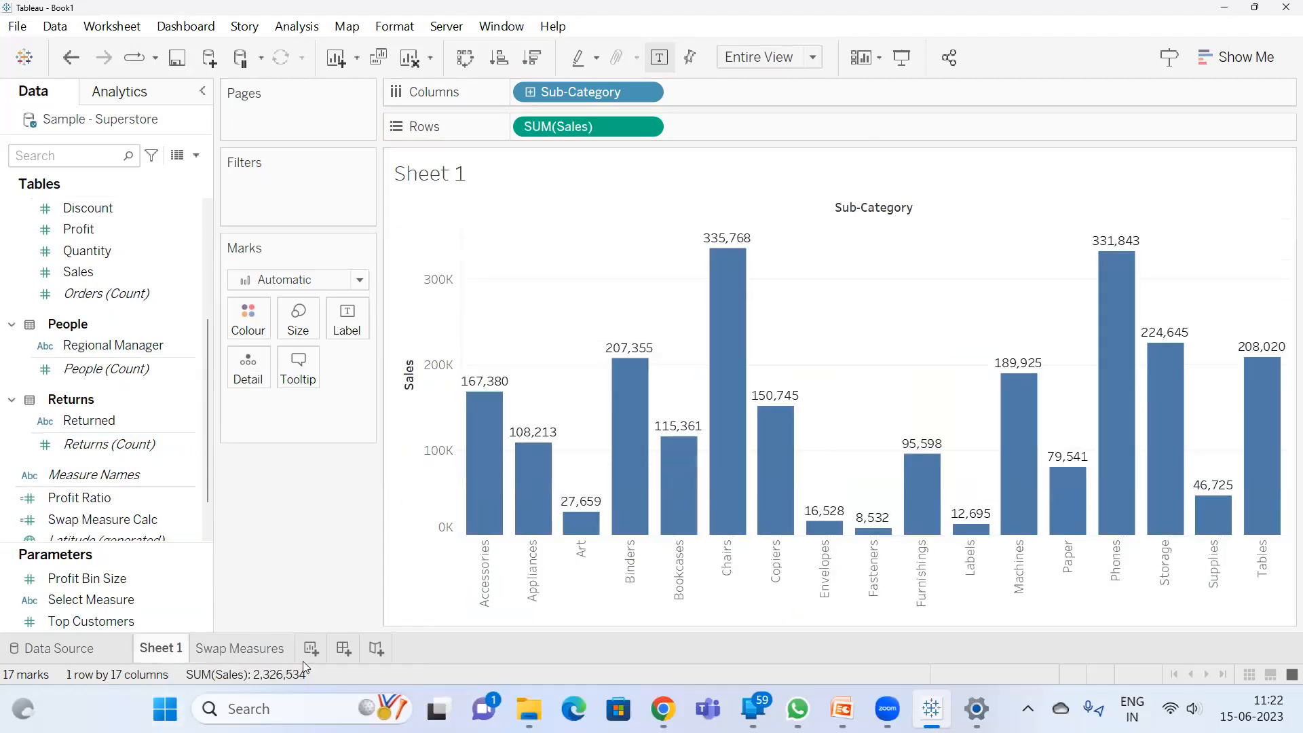
pyautogui.click(225, 650)
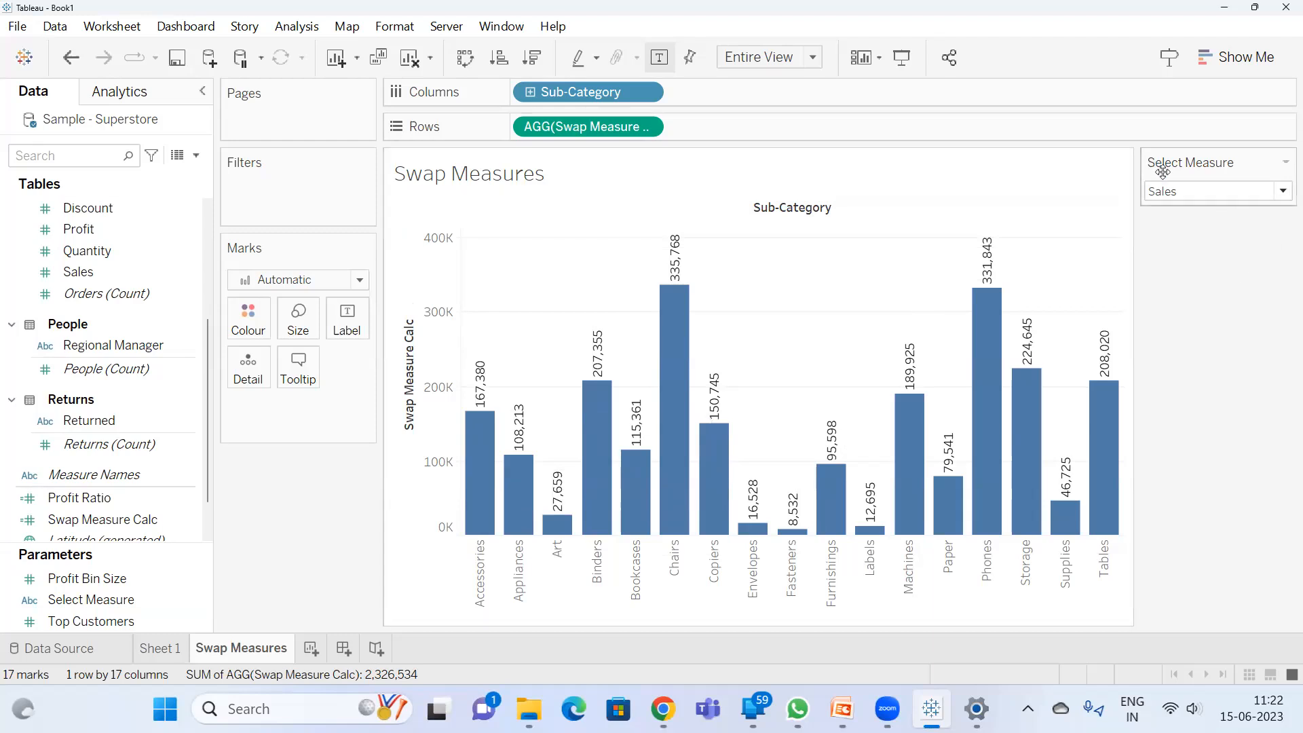
# - Switch the Select Measure parameter to Profit on the Swap Measures sheet
pyautogui.click(1229, 193)
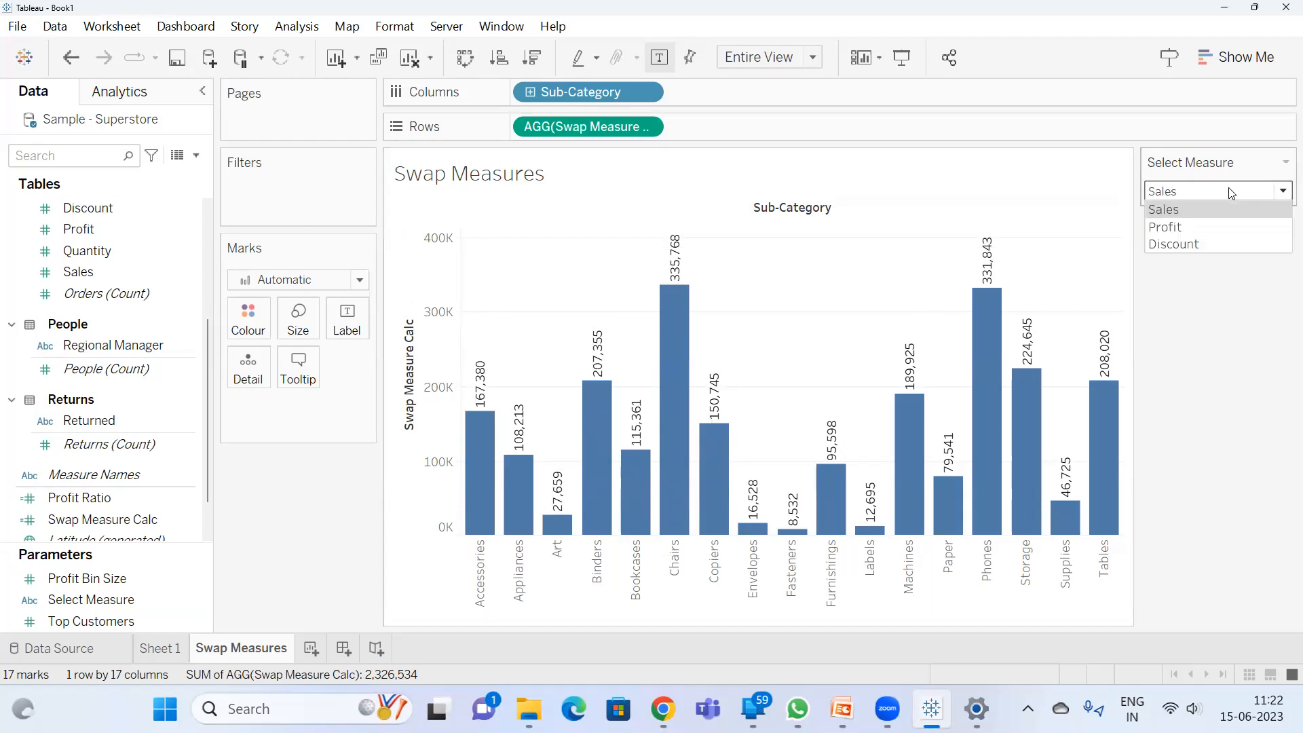
pyautogui.click(1203, 226)
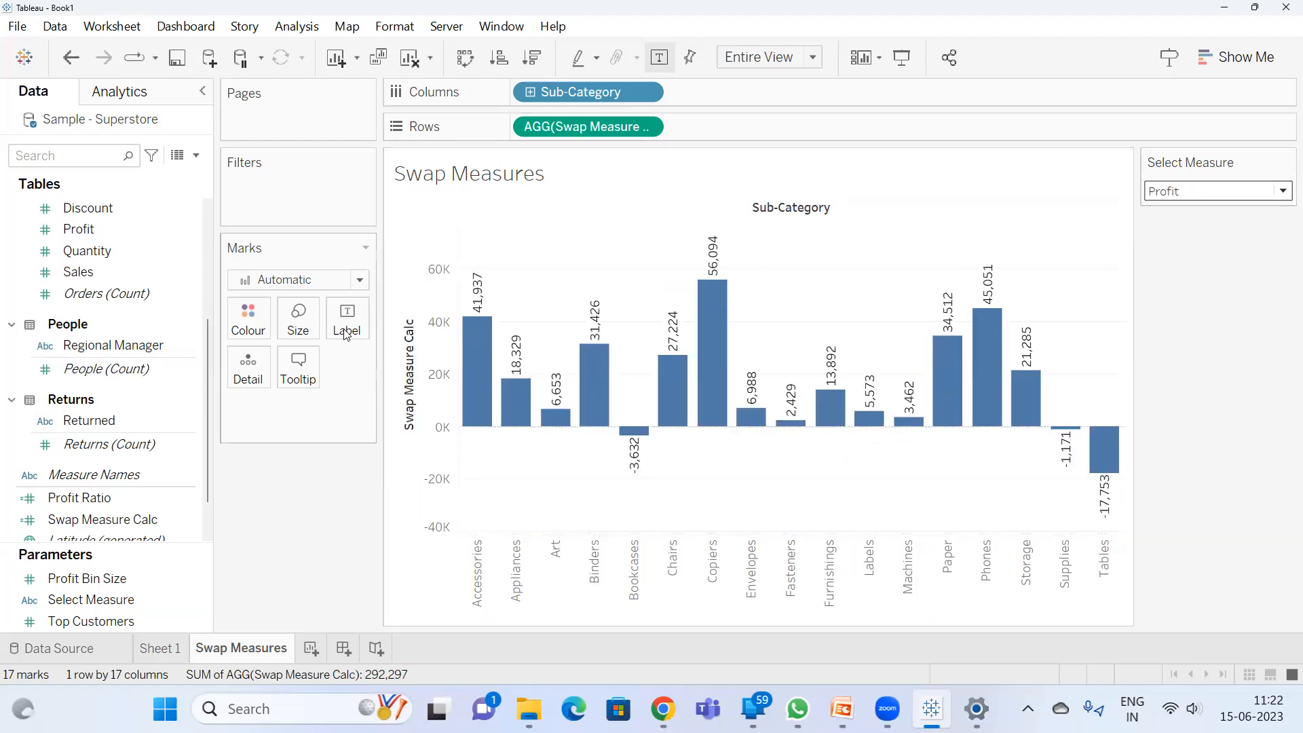
pyautogui.moveTo(516, 364)
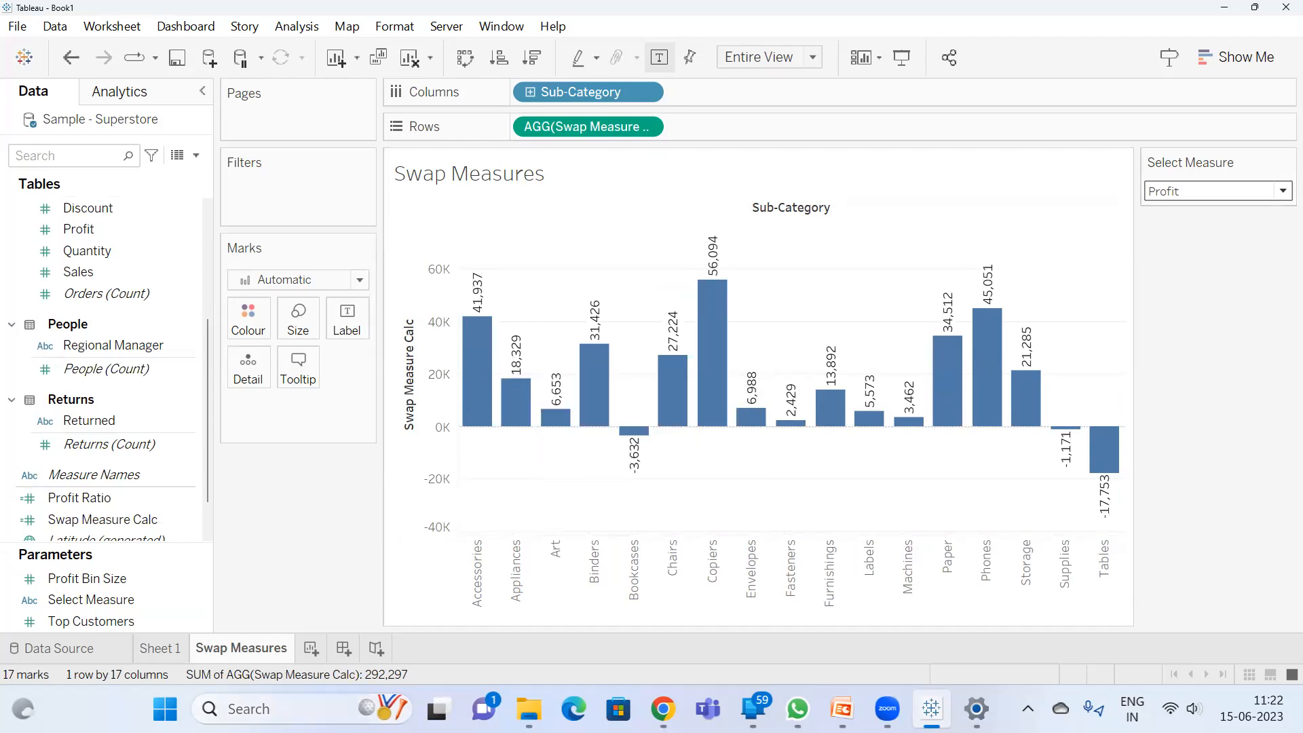
# - Change the Rows measure on Sheet 1 from Sales to SUM(Profit)
pyautogui.click(159, 644)
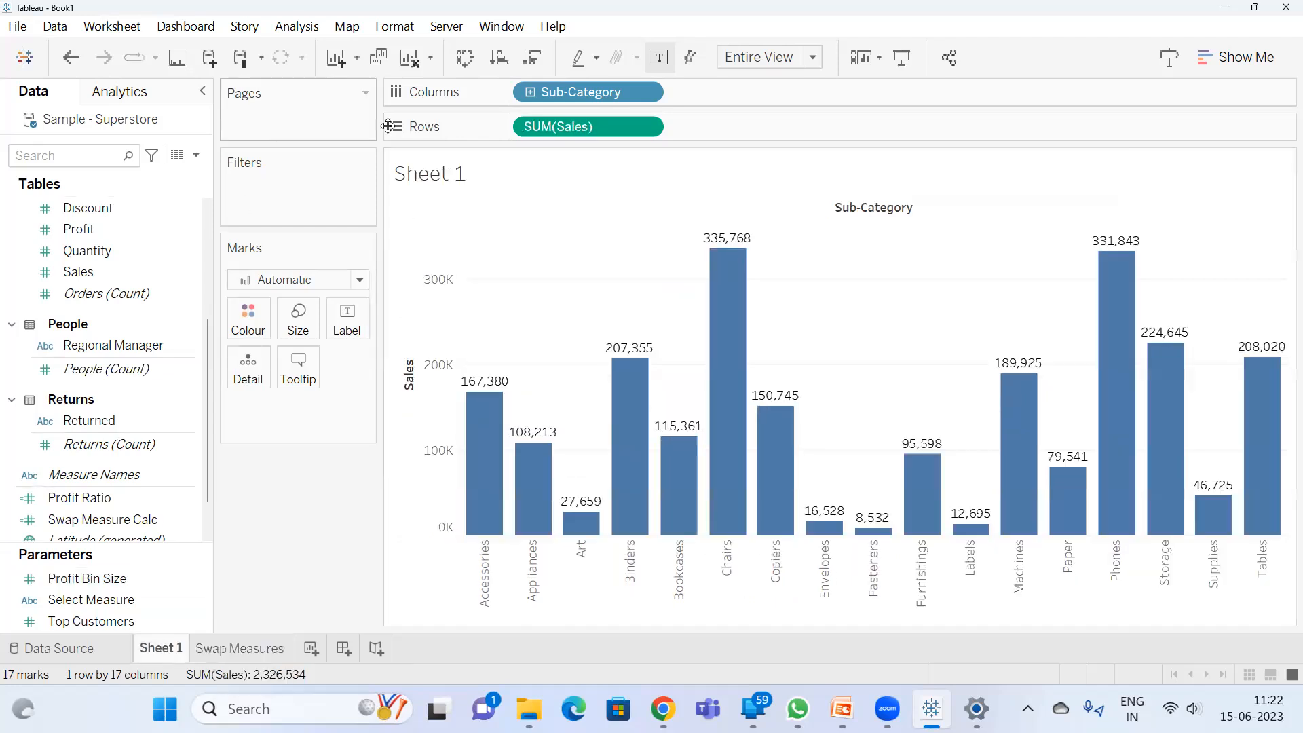
pyautogui.doubleClick(578, 119)
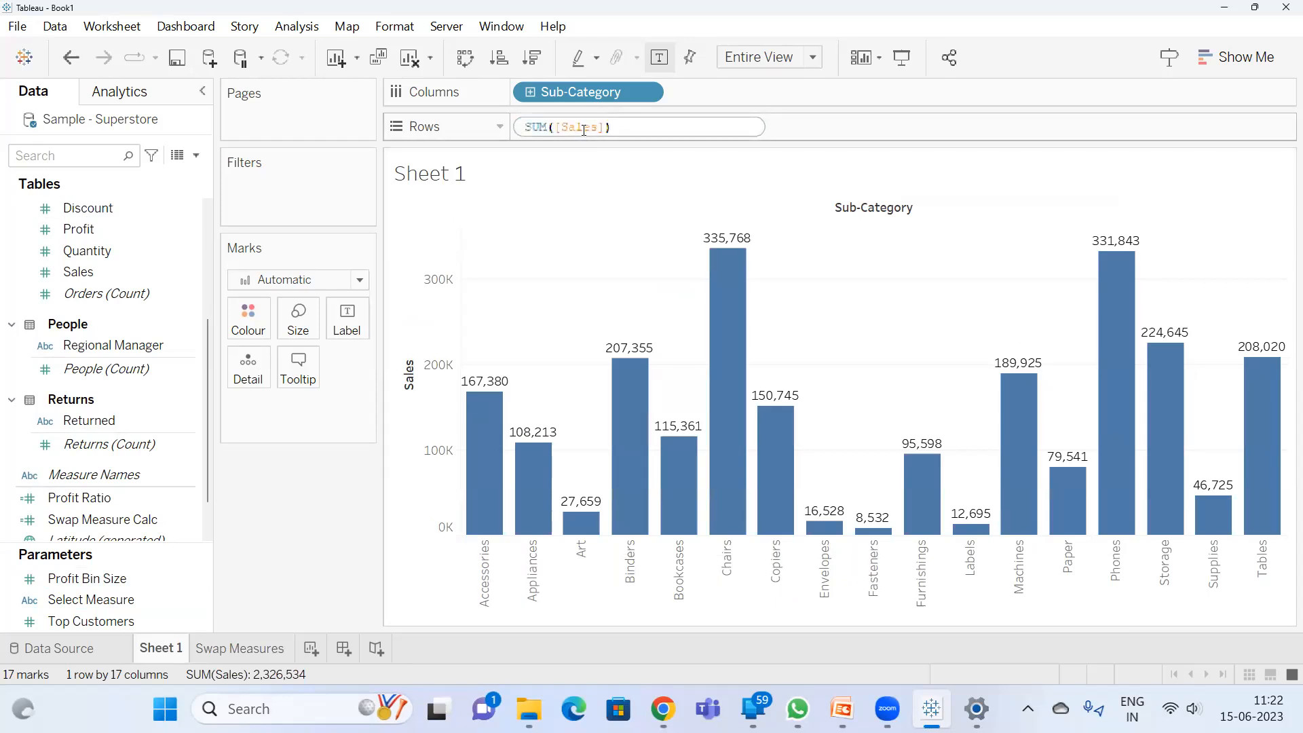
pyautogui.doubleClick(584, 126)
pyautogui.write('pro')
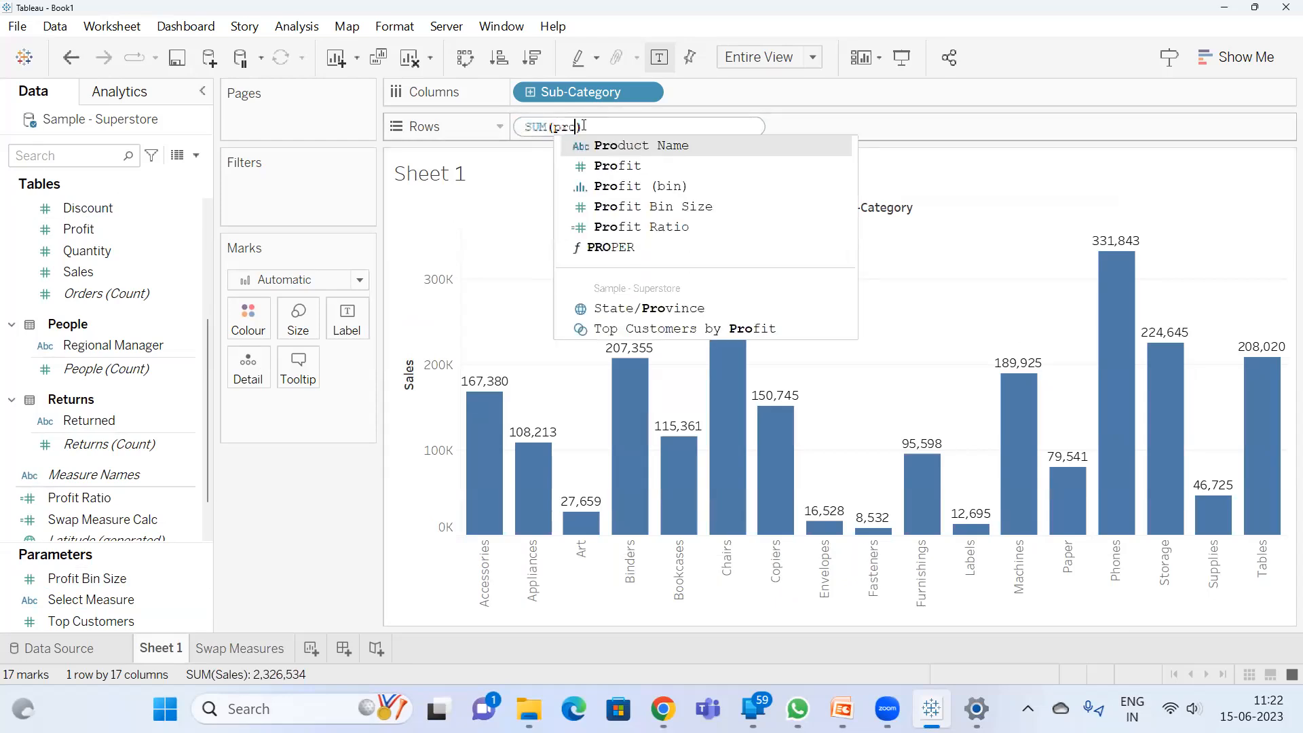
pyautogui.press('Down')
pyautogui.press('Return')
pyautogui.press('Return')
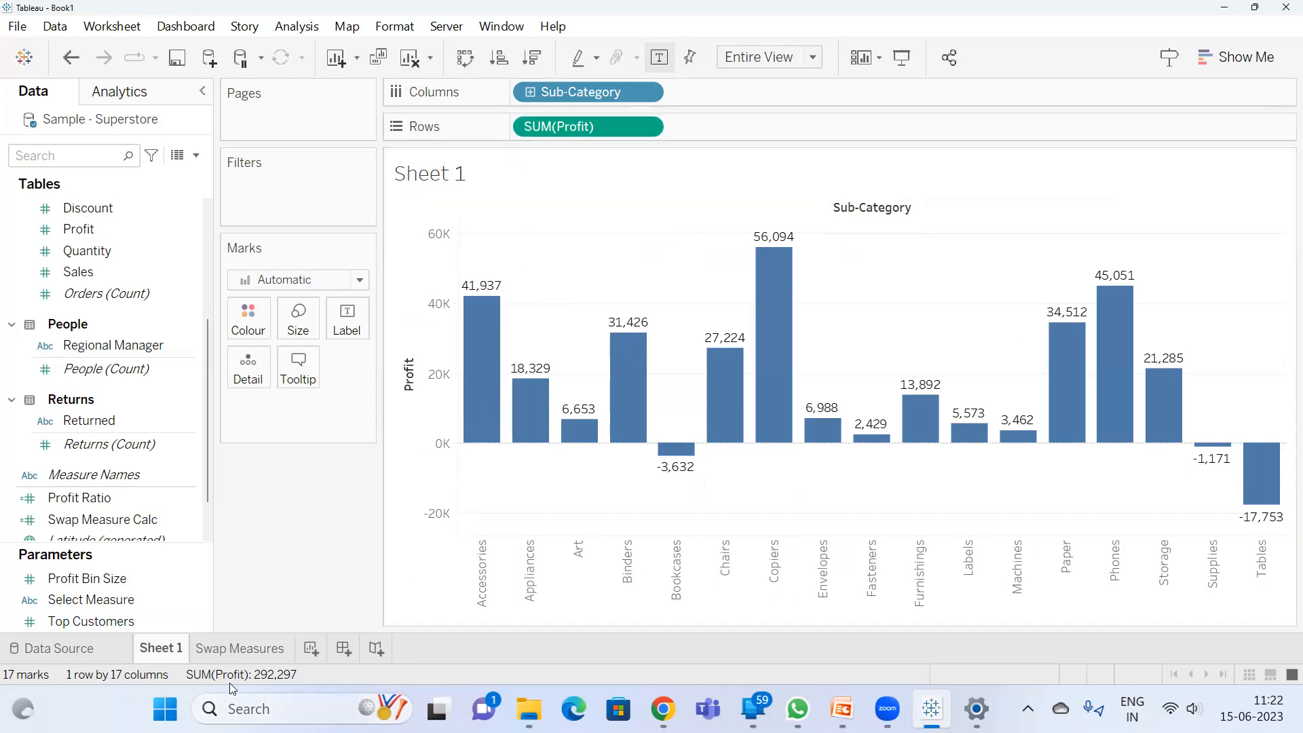
# - Check the Accessories bar against the Swap Measures sheet, and set the Select Measure parameter there to Discount
pyautogui.moveTo(474, 292)
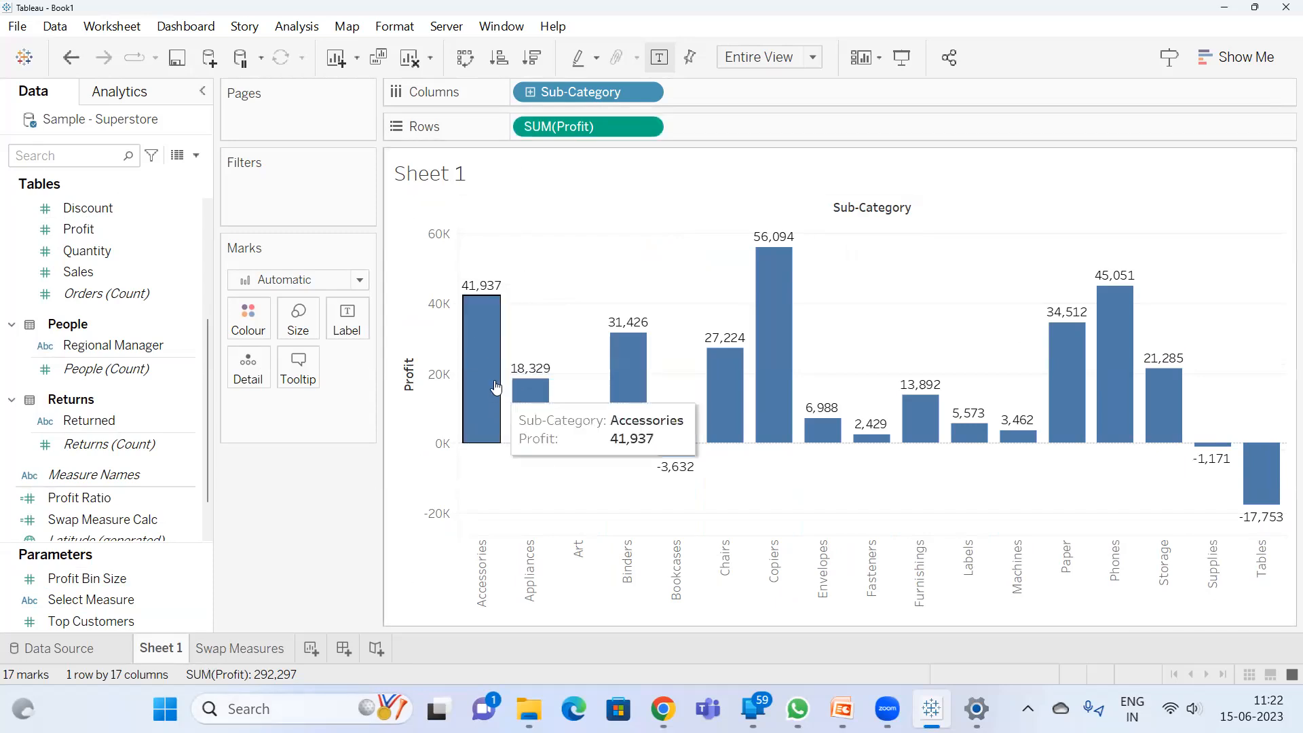
pyautogui.click(252, 647)
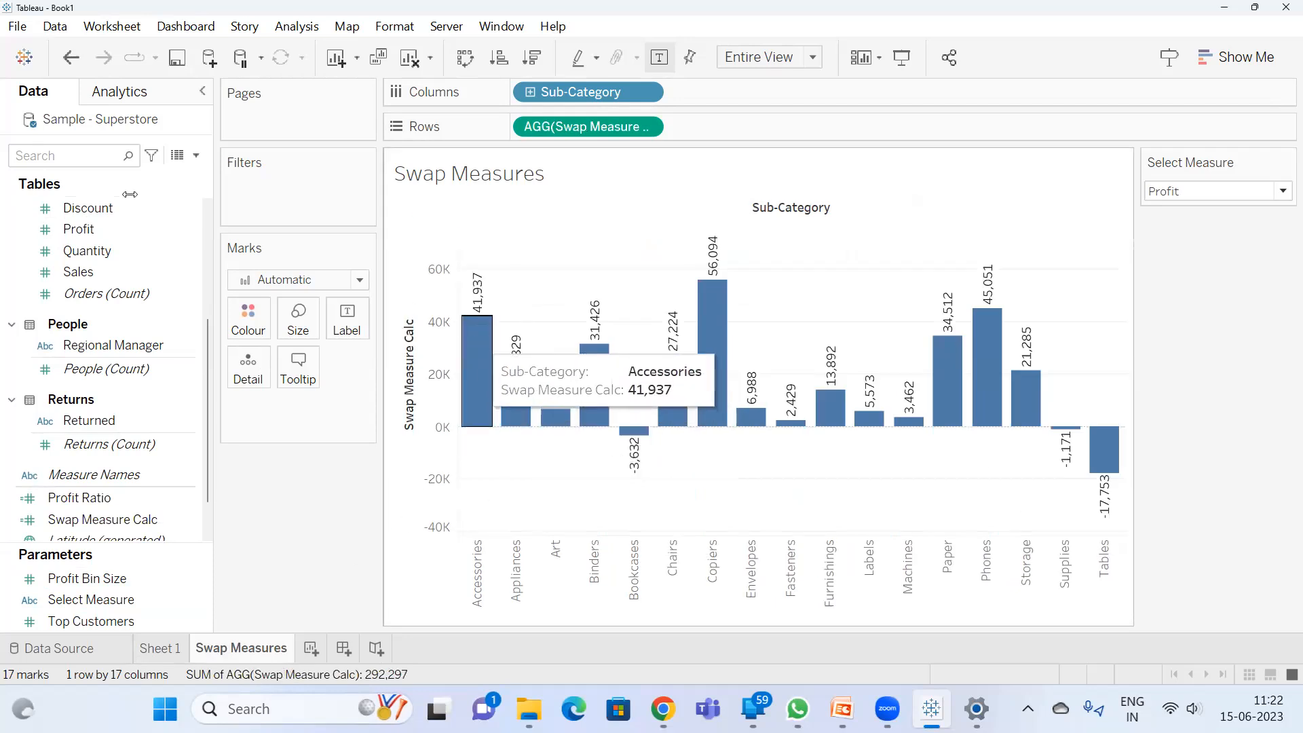
pyautogui.click(1222, 190)
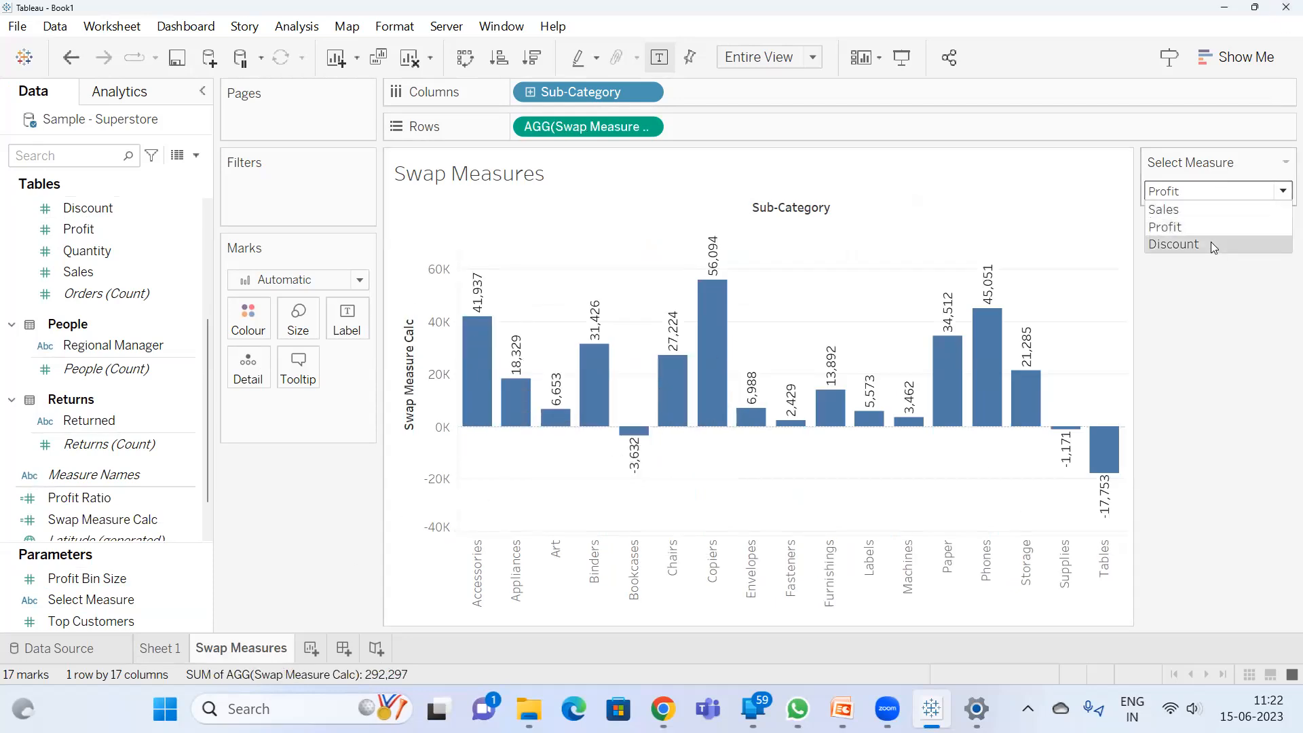
pyautogui.click(1213, 246)
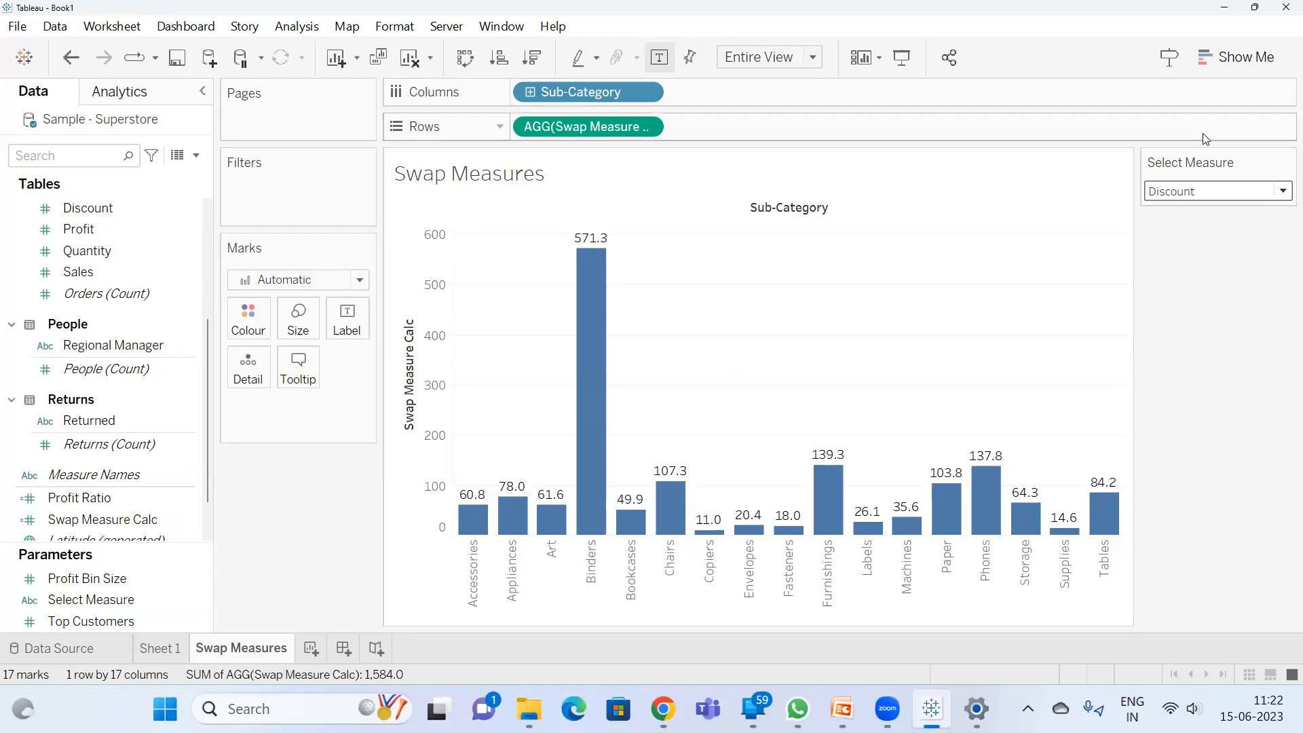
# - Rename Sheet 1 as Profit
pyautogui.click(167, 647)
pyautogui.rightClick(167, 644)
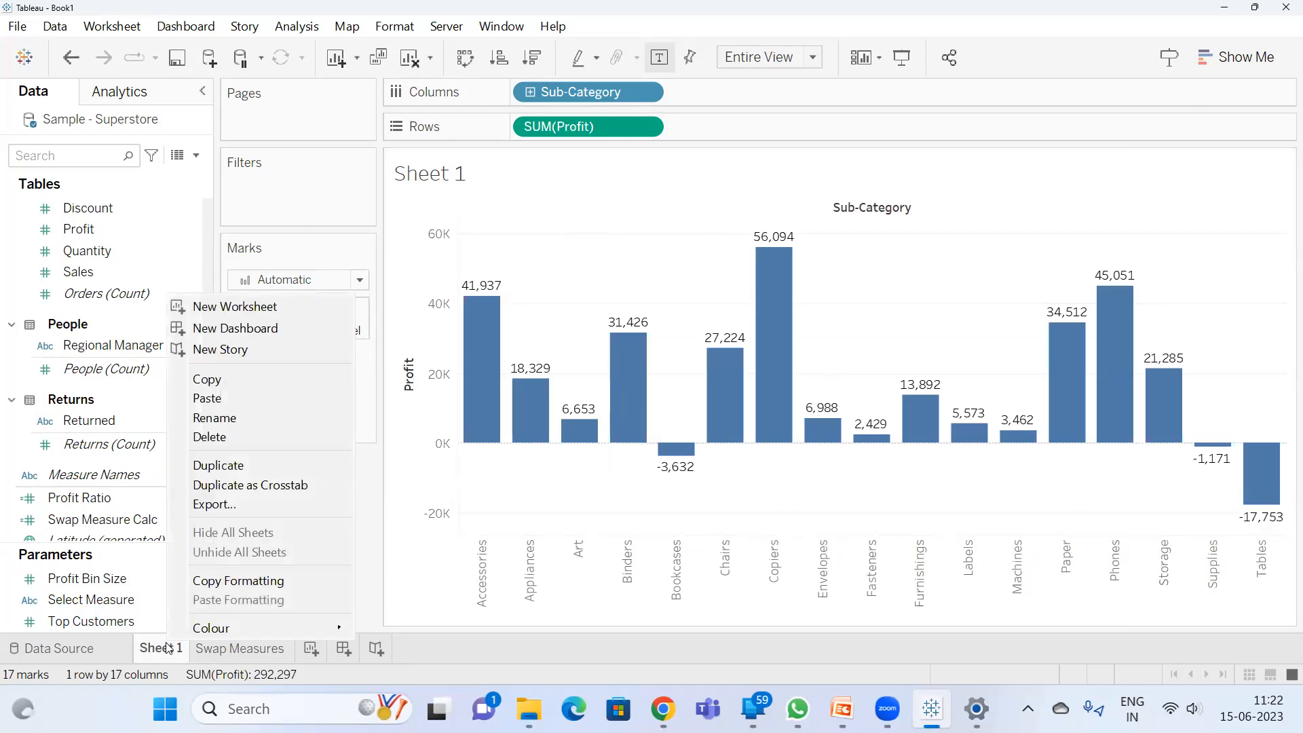
pyautogui.doubleClick(167, 647)
pyautogui.write('Profit')
pyautogui.press('Return')
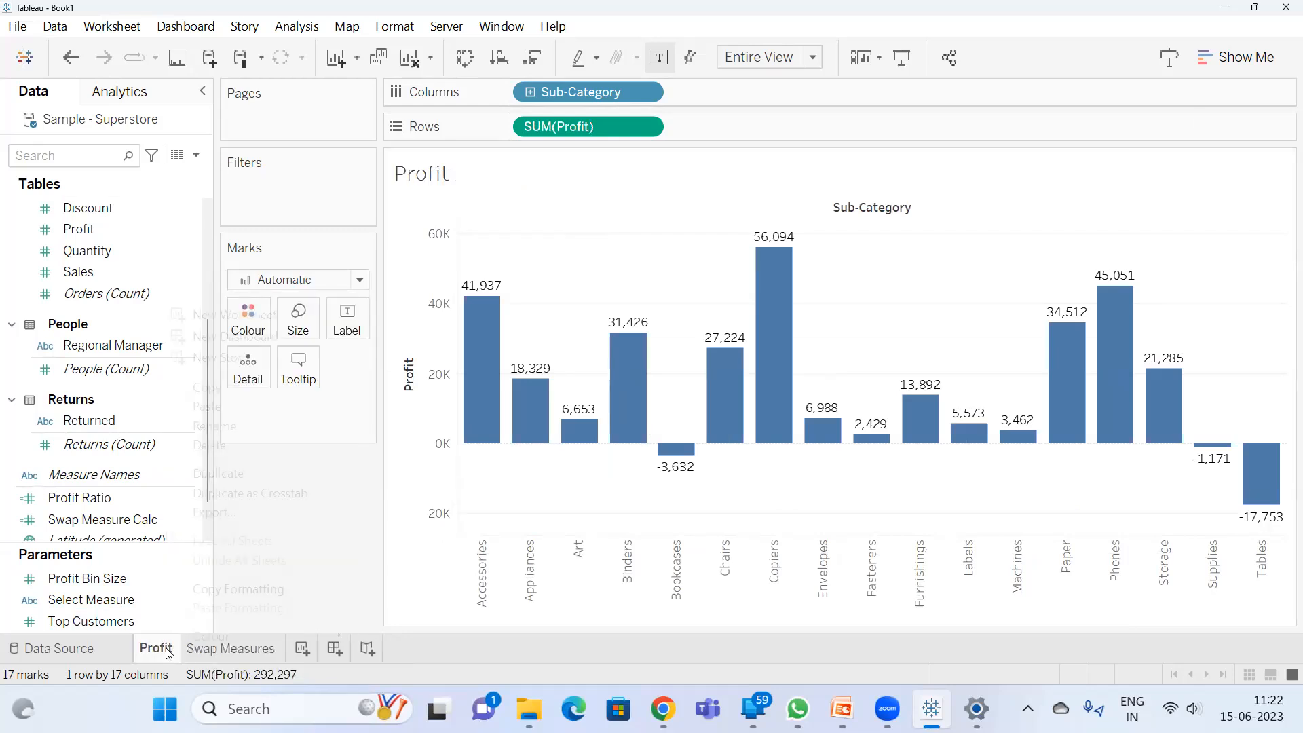
# - Duplicate the Profit sheet and change the copy's Rows measure to SUM(Sales)
pyautogui.rightClick(169, 652)
pyautogui.click(203, 468)
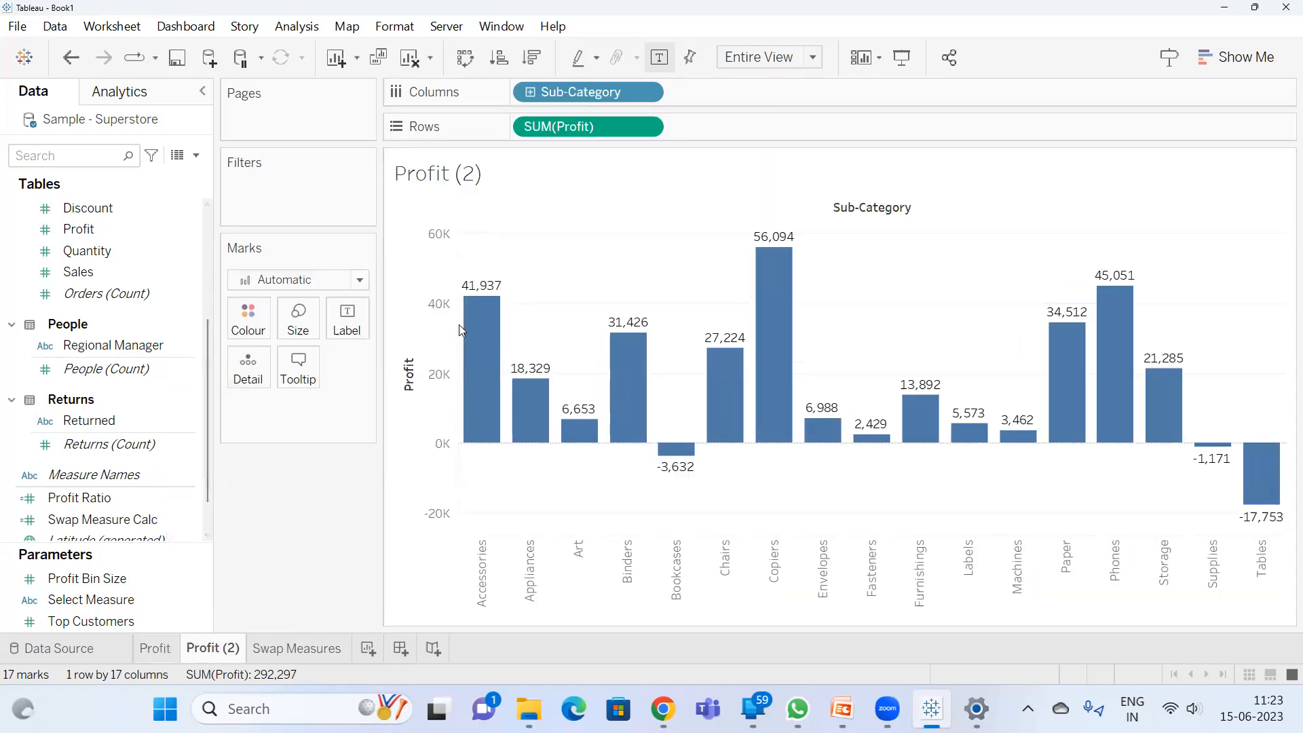
pyautogui.doubleClick(561, 127)
pyautogui.doubleClick(581, 126)
pyautogui.write('Sa')
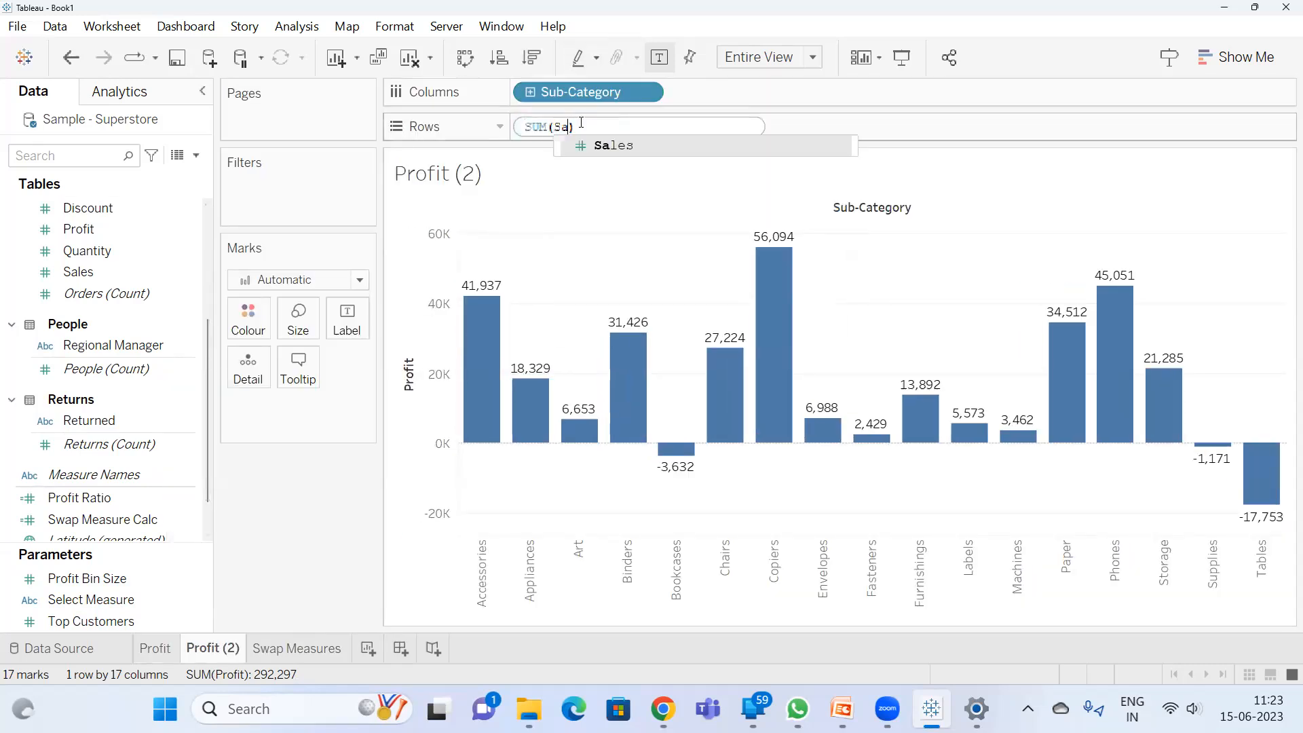
pyautogui.press('Return')
pyautogui.press('Return')
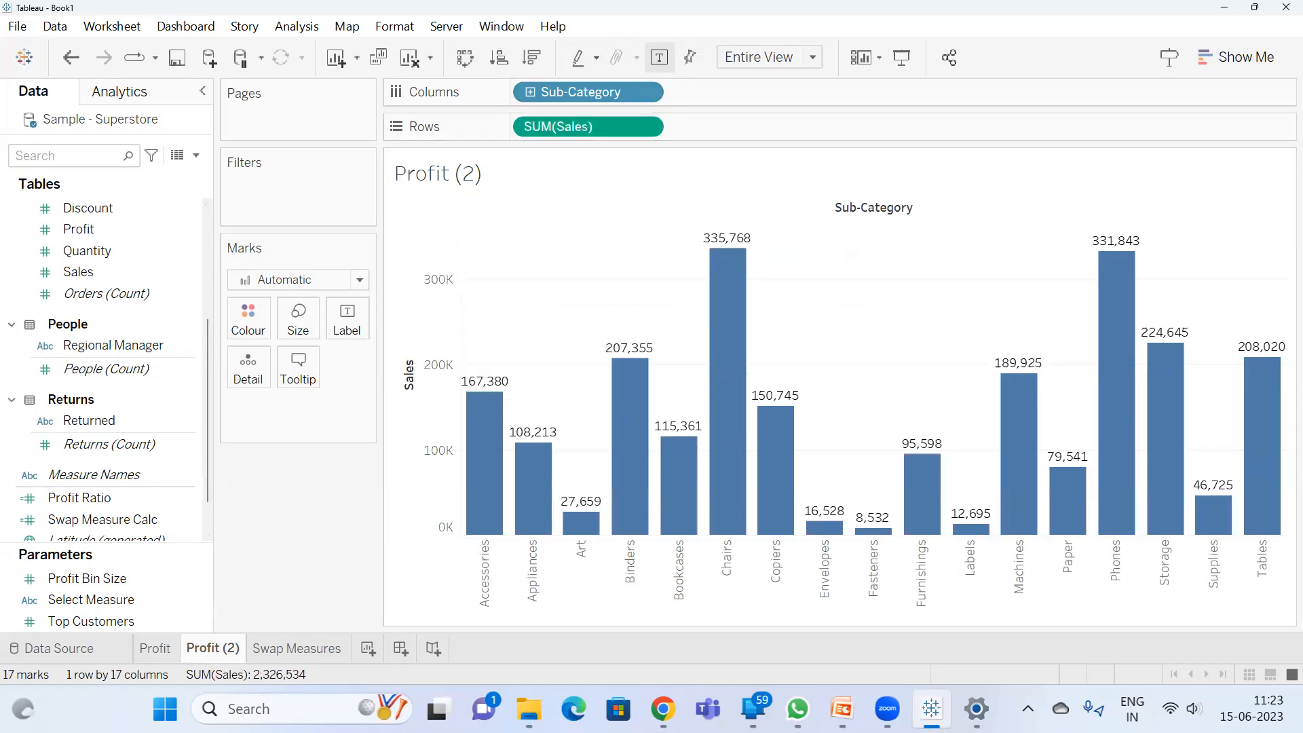
# - Rename the duplicated Profit sheet as Sales
pyautogui.doubleClick(220, 646)
pyautogui.write('Sales')
pyautogui.press('Return')
# - Duplicate the Sales sheet and rename the copy as Discount
pyautogui.rightClick(220, 650)
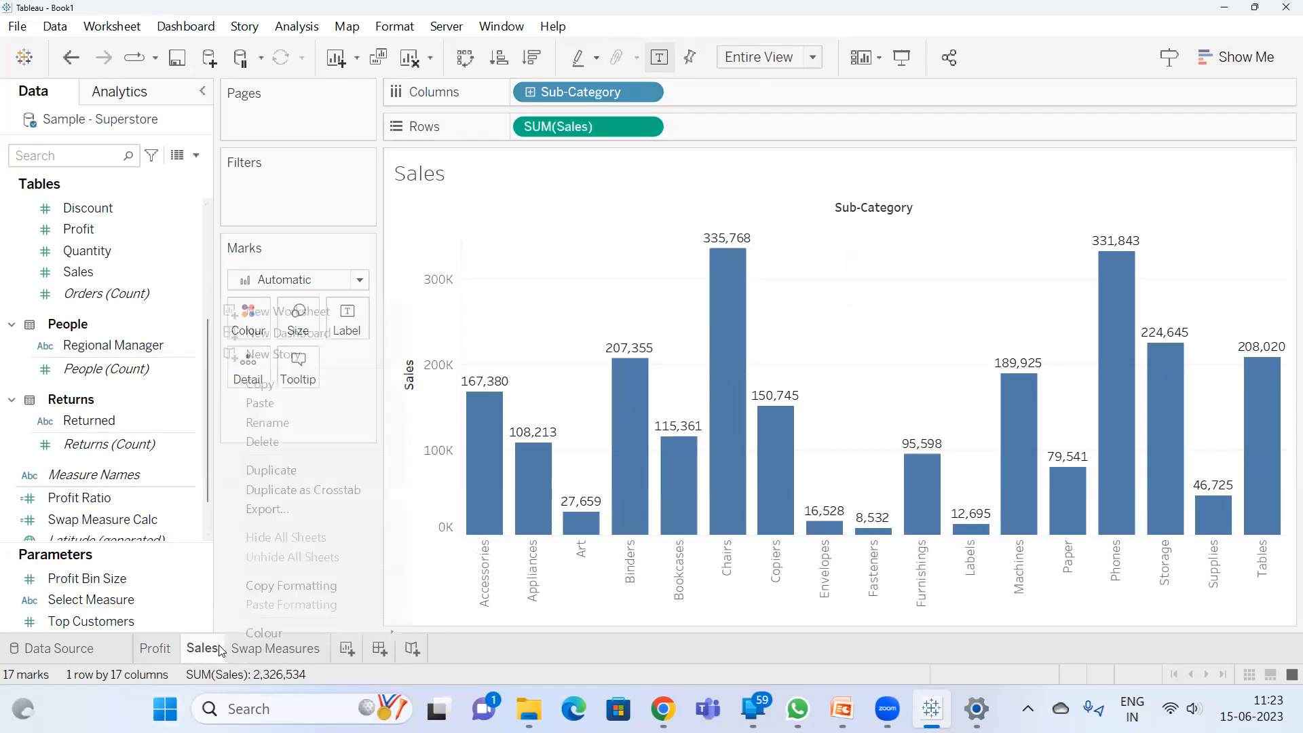
pyautogui.click(312, 469)
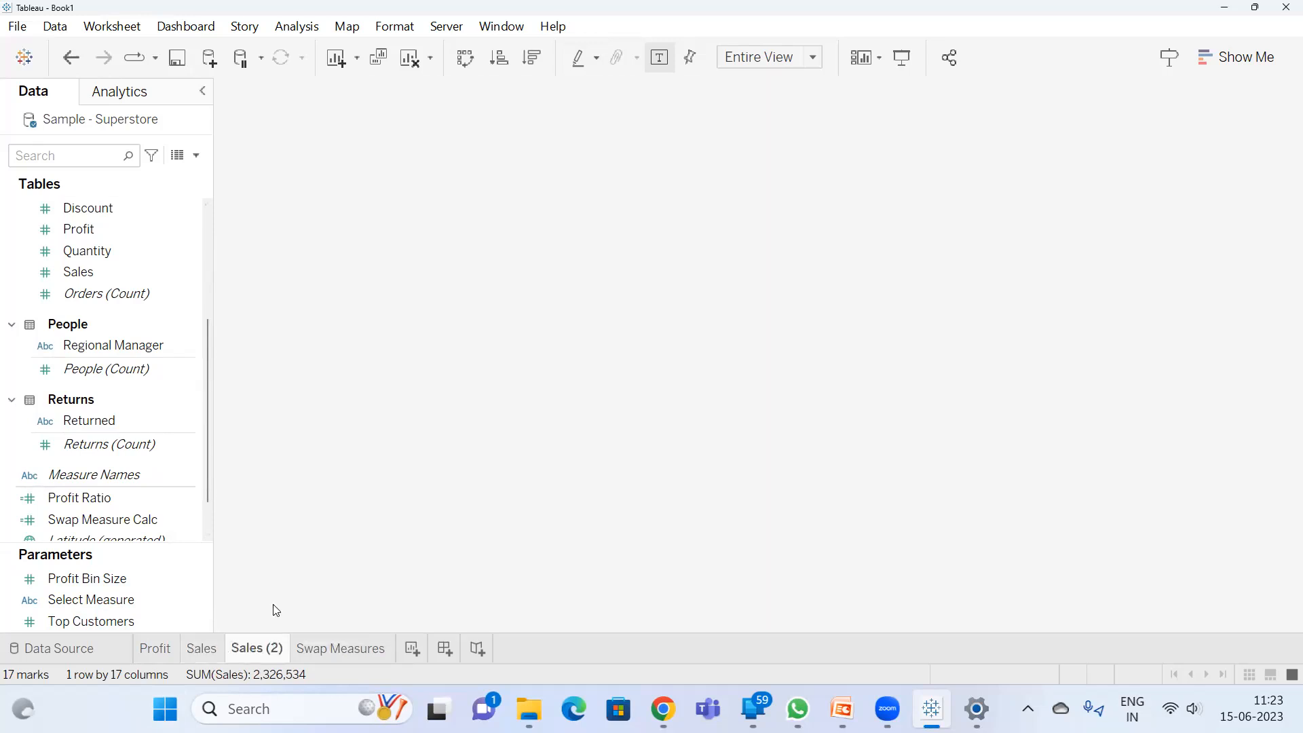
pyautogui.doubleClick(272, 647)
pyautogui.write('Di')
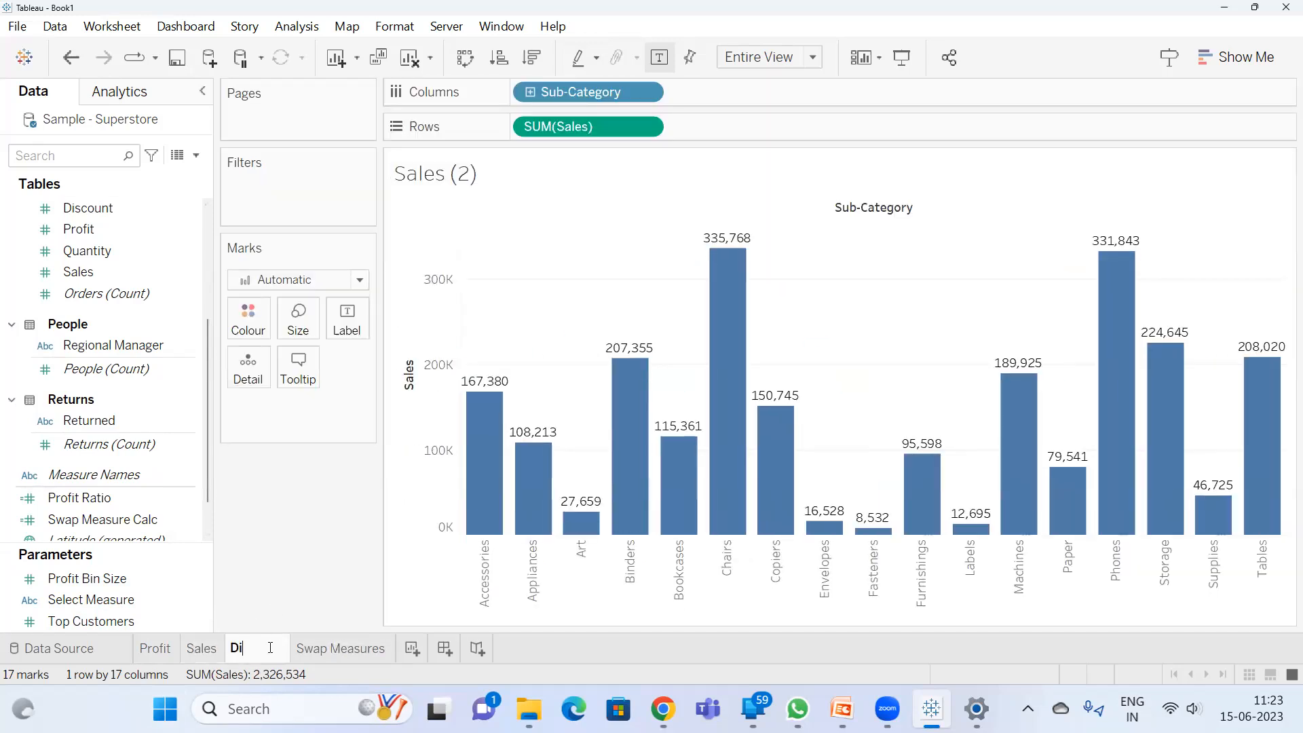
pyautogui.write('scount')
pyautogui.press('Return')
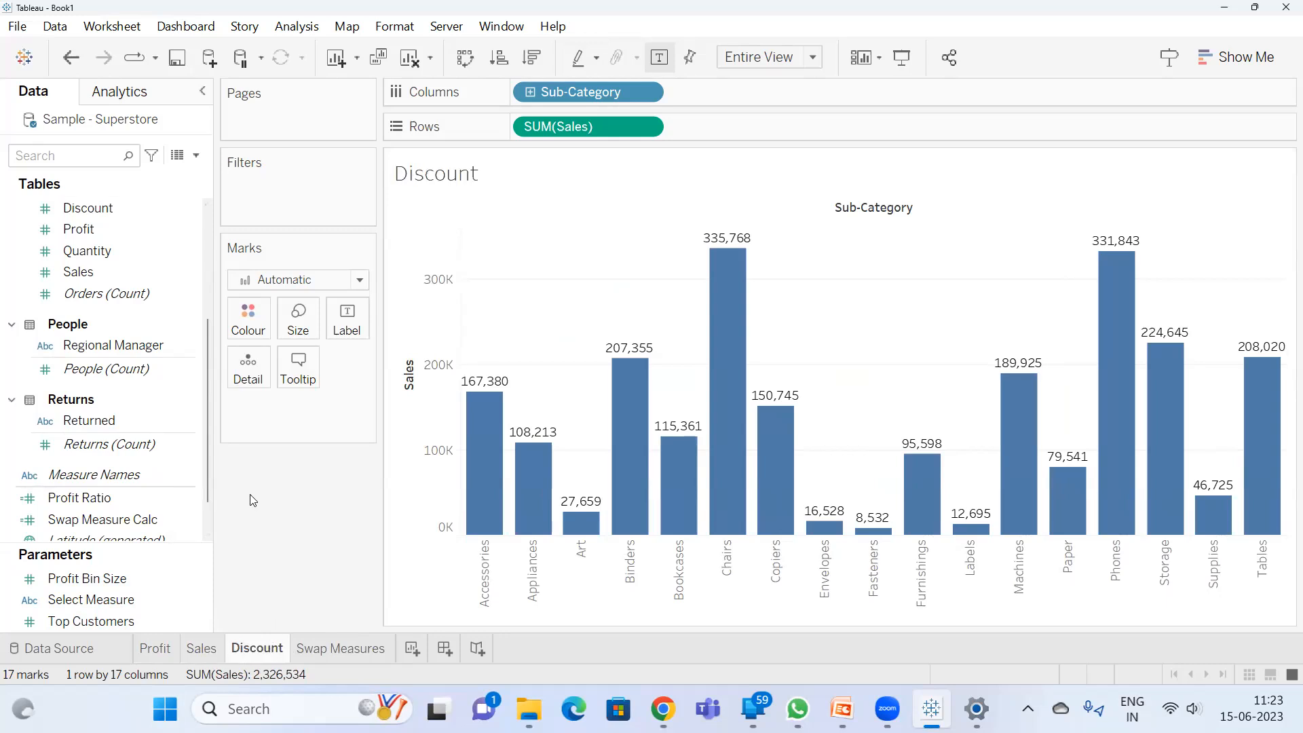
# - Change the Discount sheet's Rows measure to SUM(Discount)
pyautogui.doubleClick(570, 127)
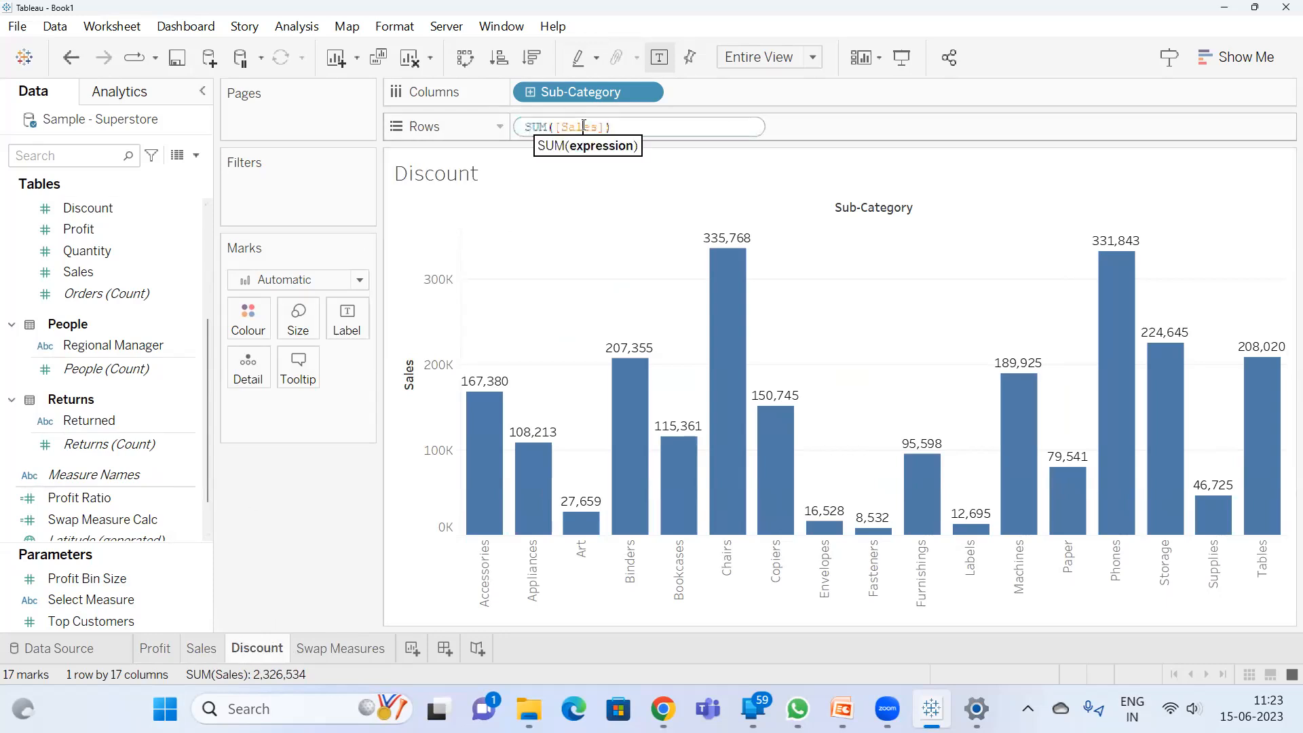
pyautogui.write('disco')
pyautogui.press('Return')
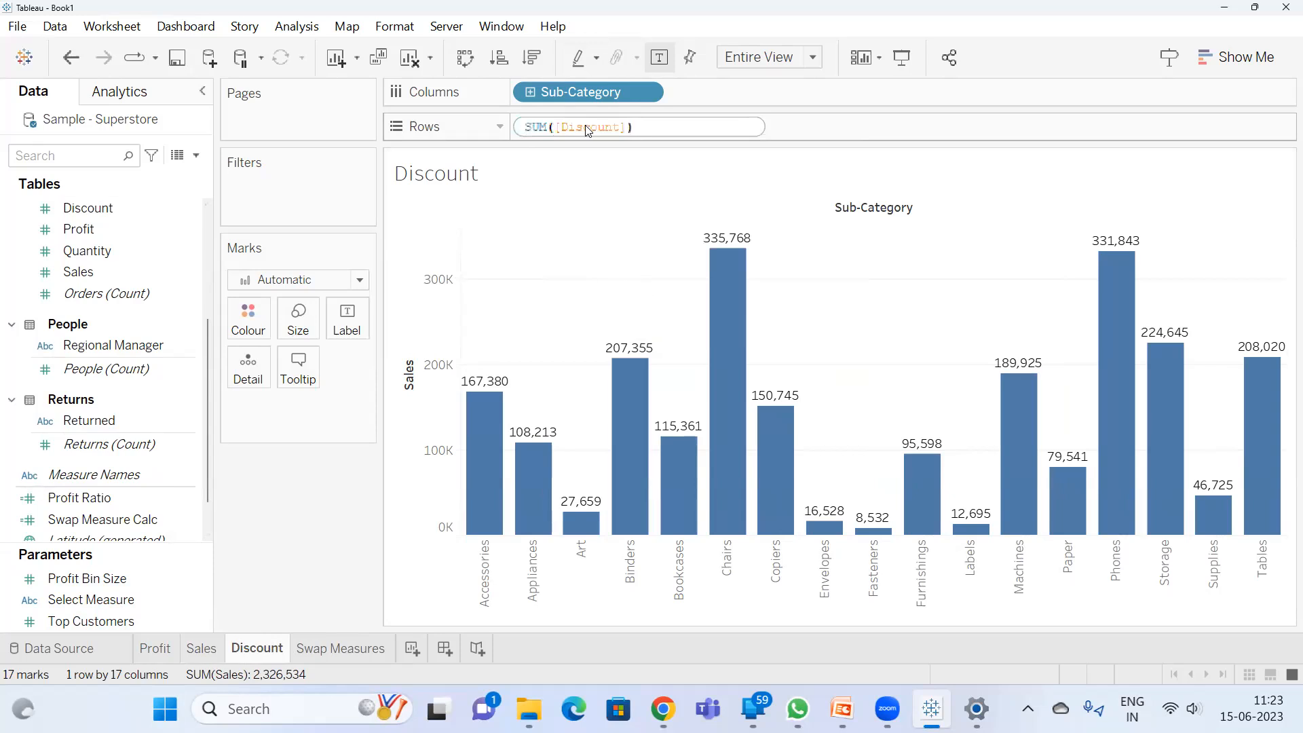
pyautogui.press('Return')
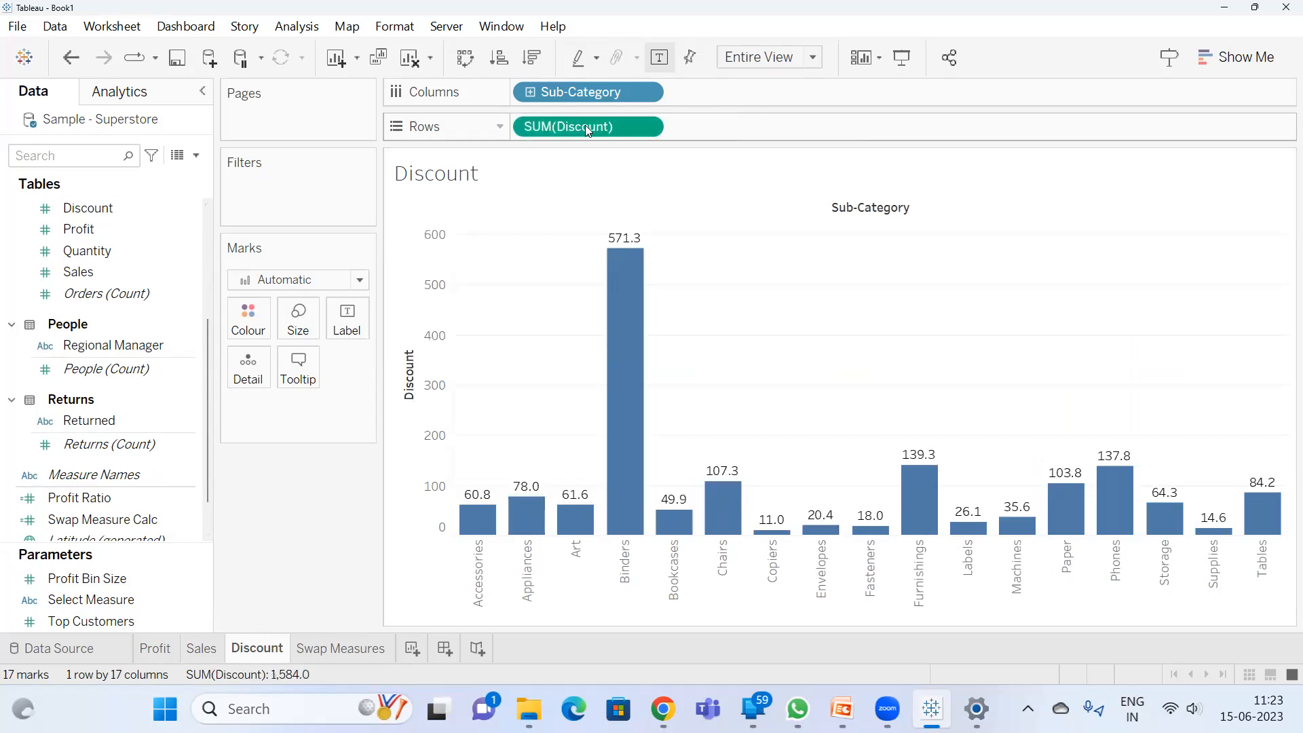
# - Compare the bar charts on the Profit, Sales and Discount sheets
pyautogui.click(160, 648)
pyautogui.click(203, 650)
pyautogui.click(255, 652)
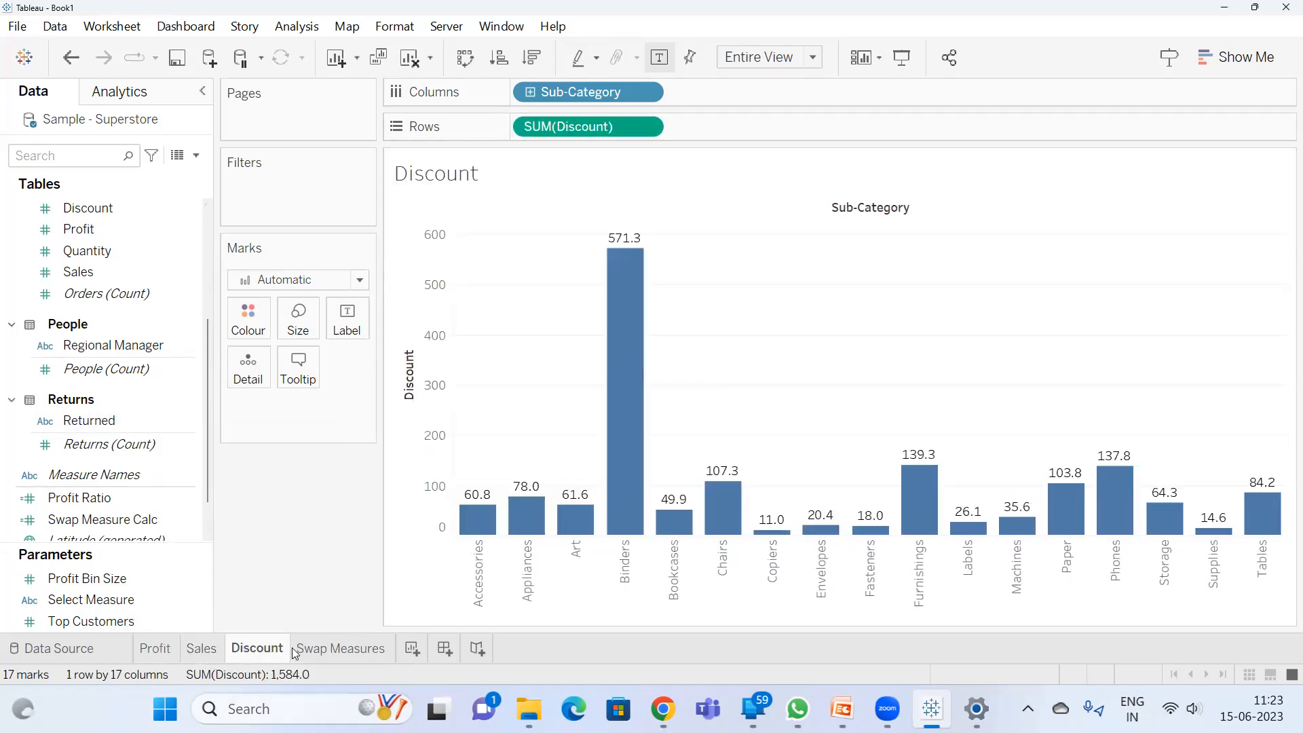
# - On the Swap Measures sheet, check the Select Measure parameter by switching it to Sales, Profit and Discount in turn
pyautogui.click(319, 649)
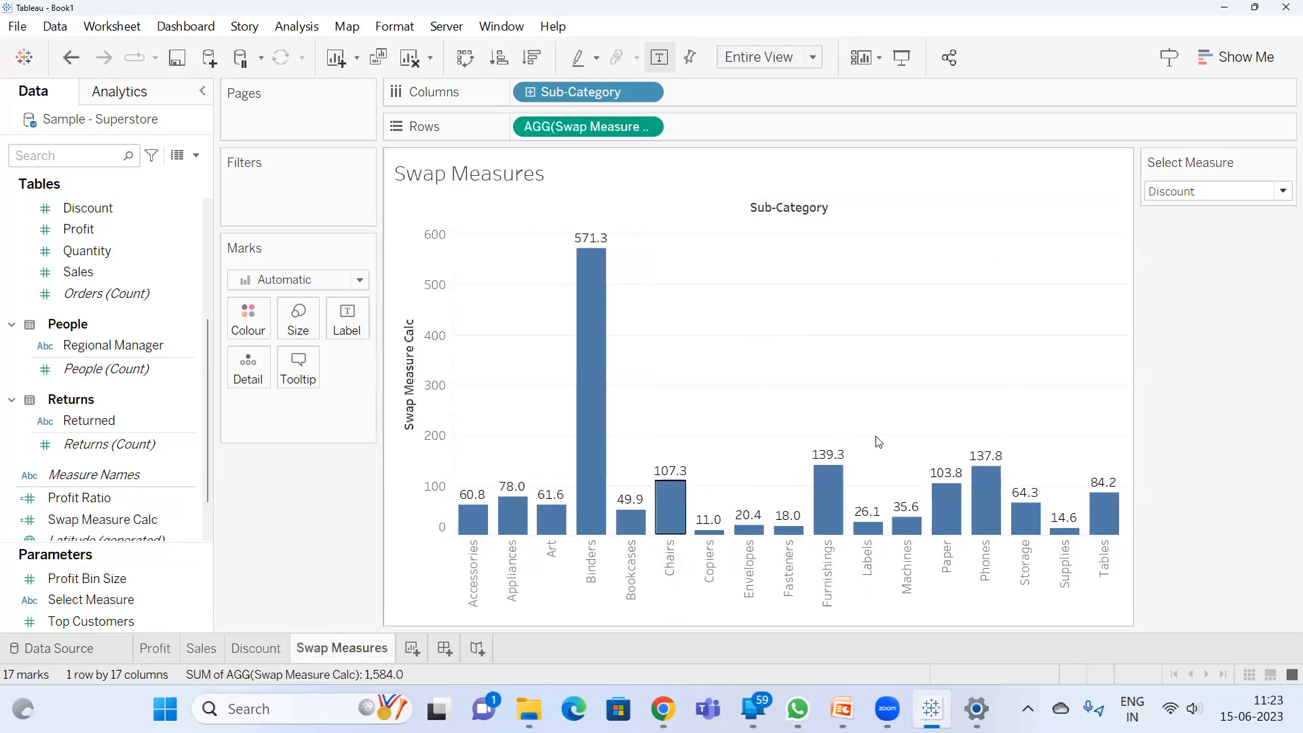
pyautogui.click(1214, 192)
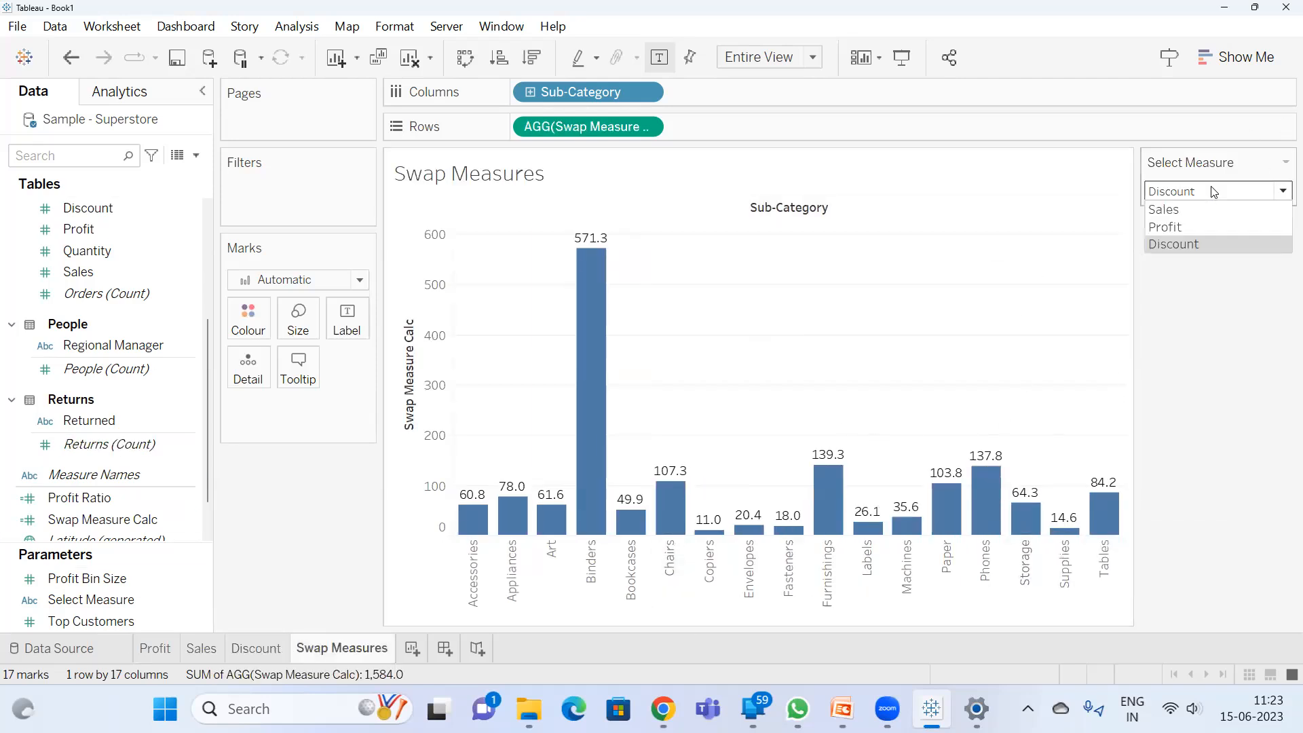
pyautogui.click(1186, 207)
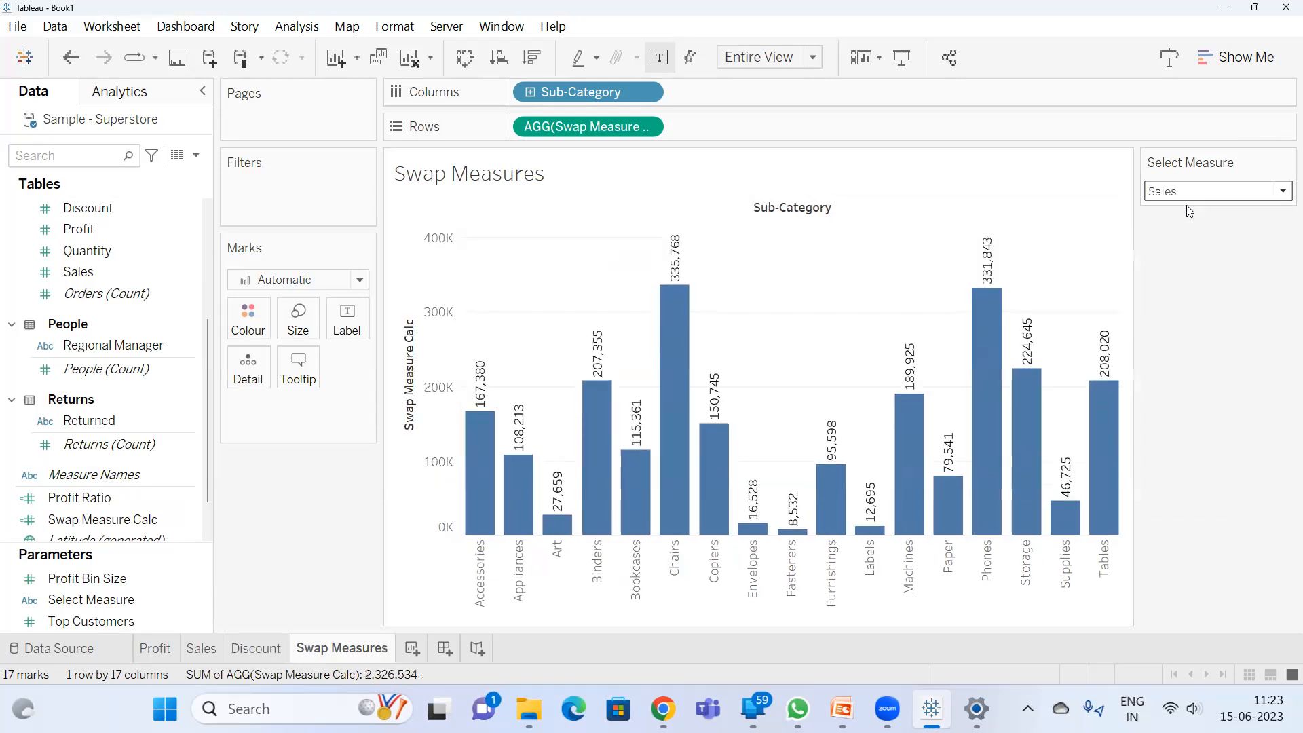
pyautogui.click(1220, 193)
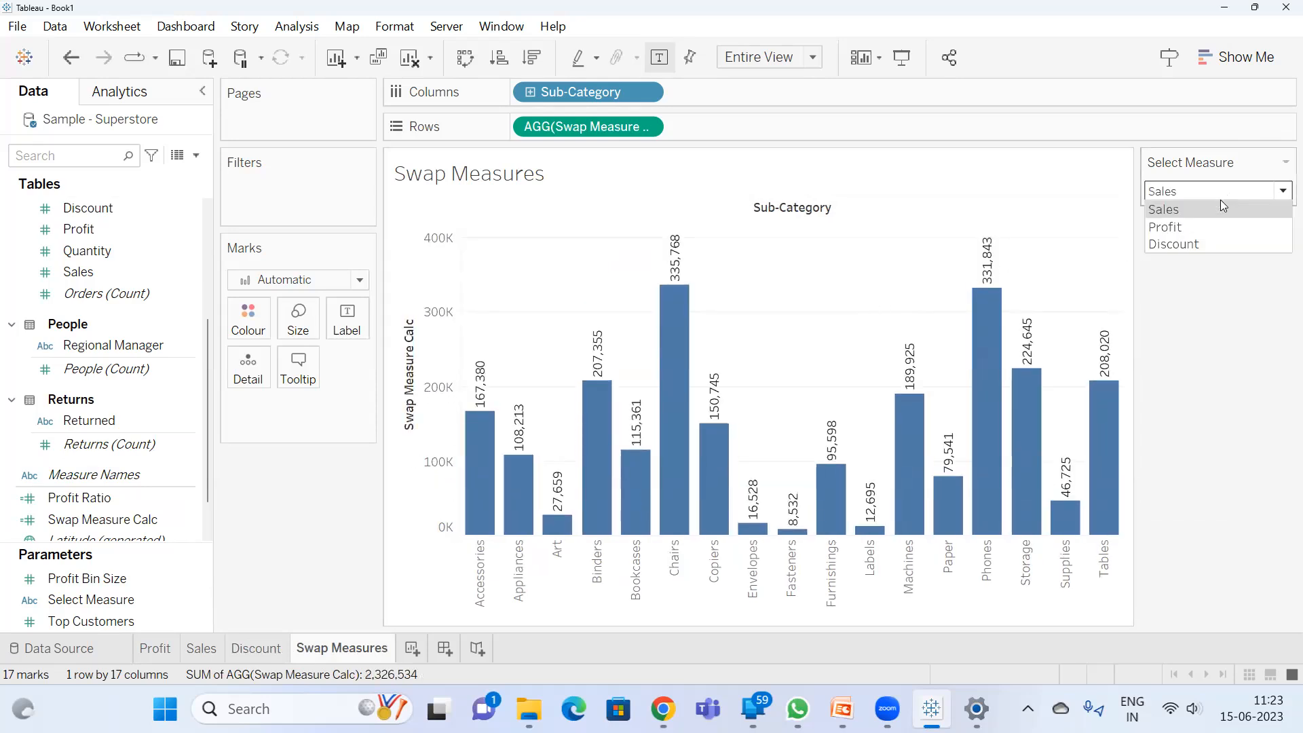
pyautogui.click(1210, 226)
pyautogui.click(1216, 198)
pyautogui.click(1215, 242)
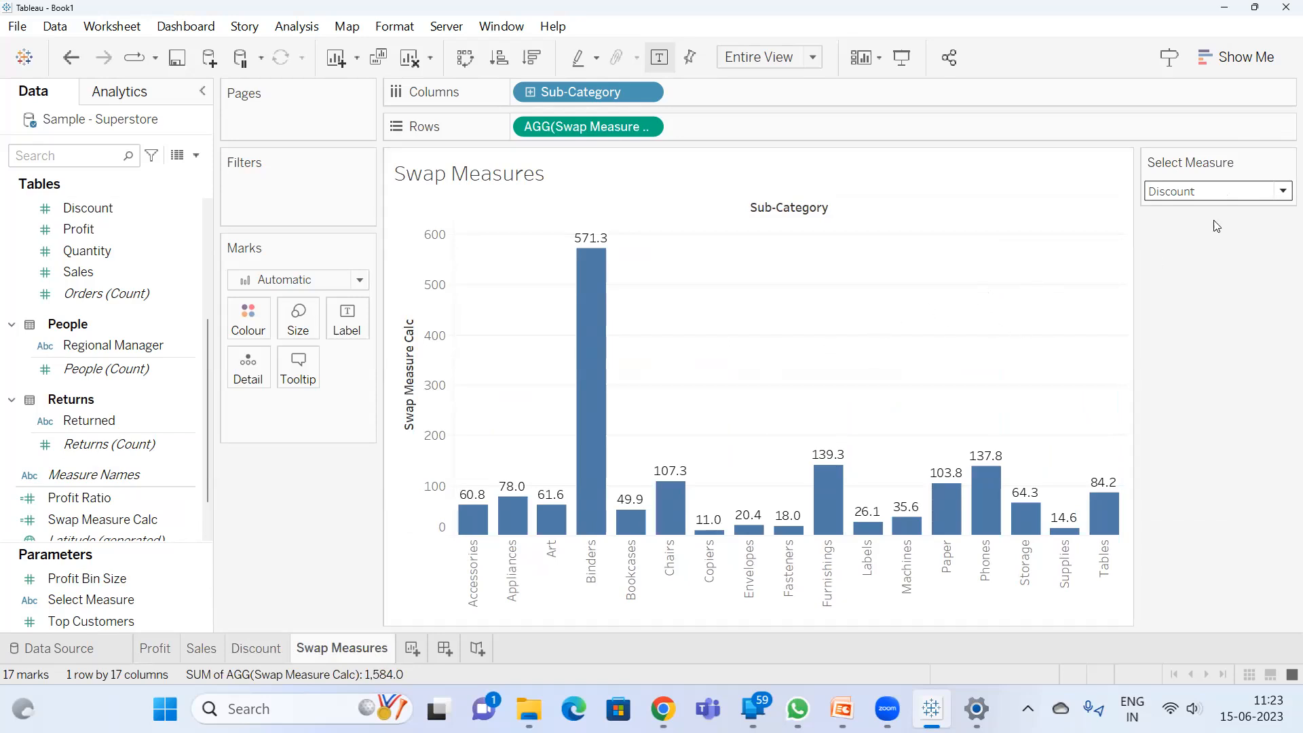
# - Extend the Swap Measures sheet title with " --" followed by the Select Measure parameter value
pyautogui.doubleClick(469, 167)
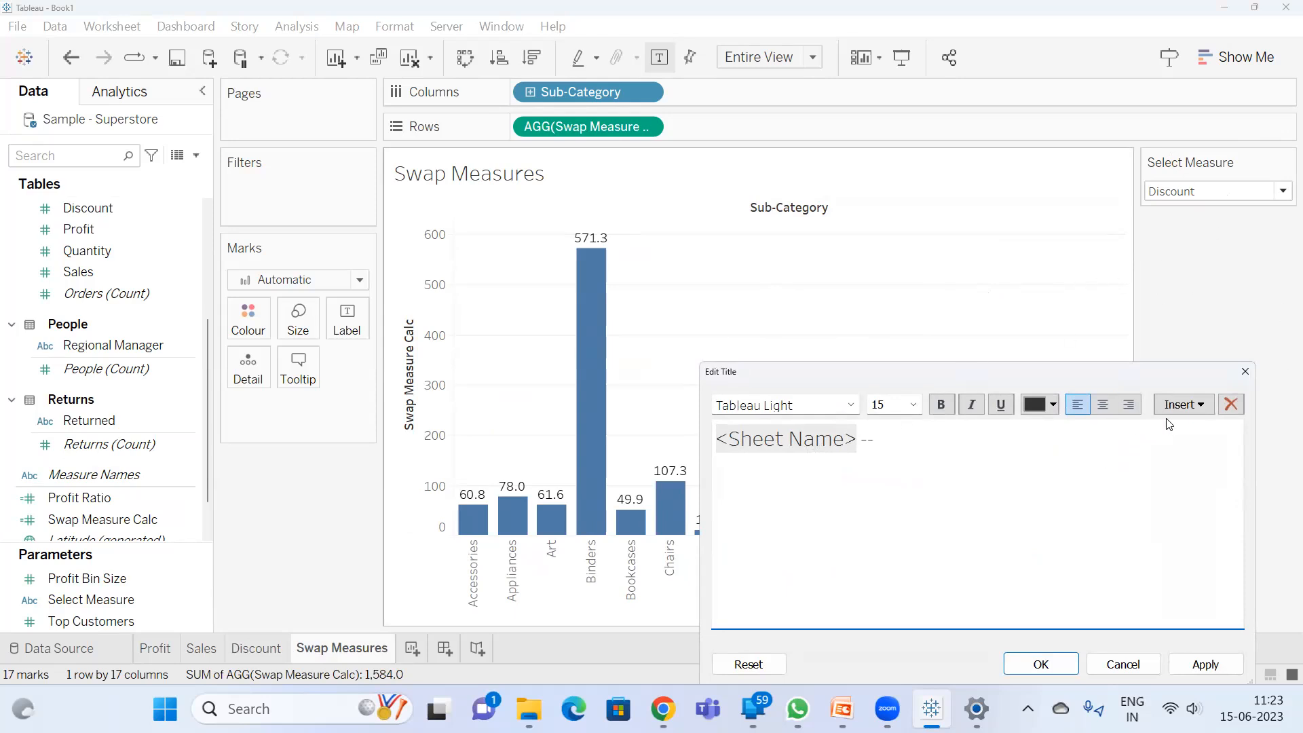
pyautogui.click(1179, 405)
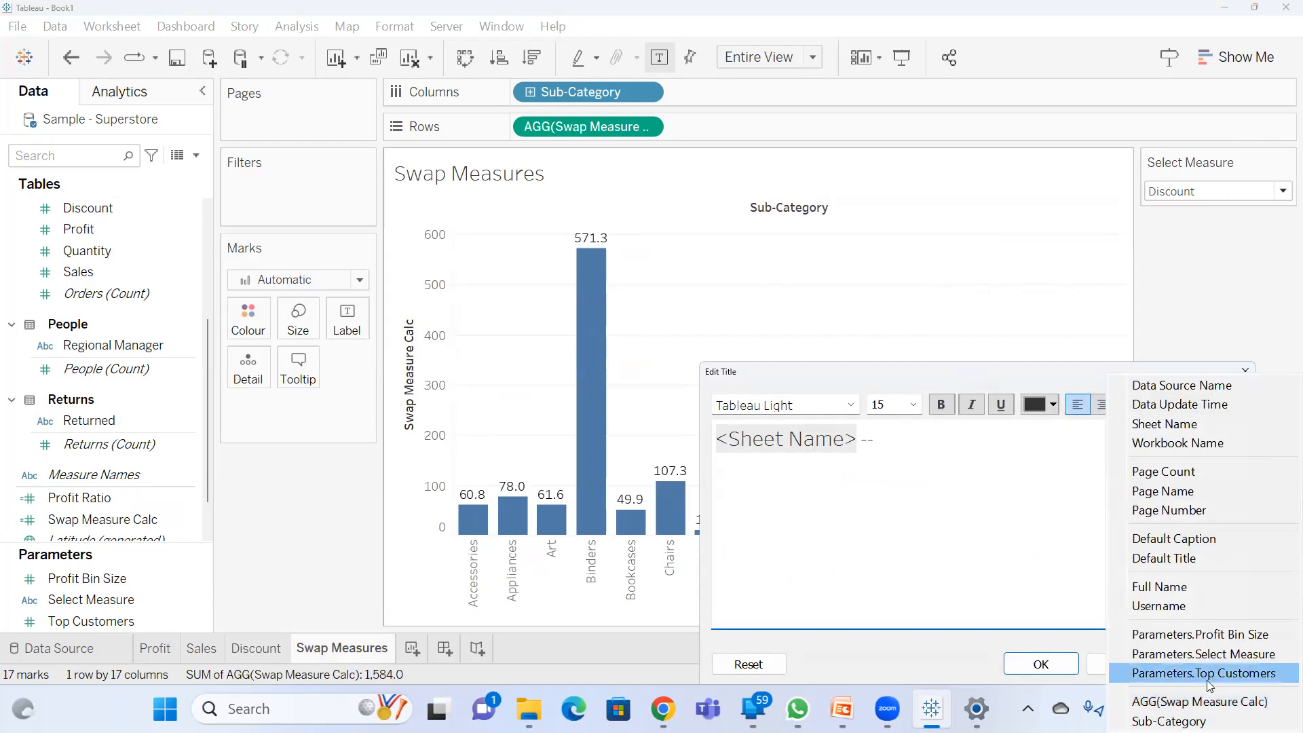
pyautogui.click(1209, 654)
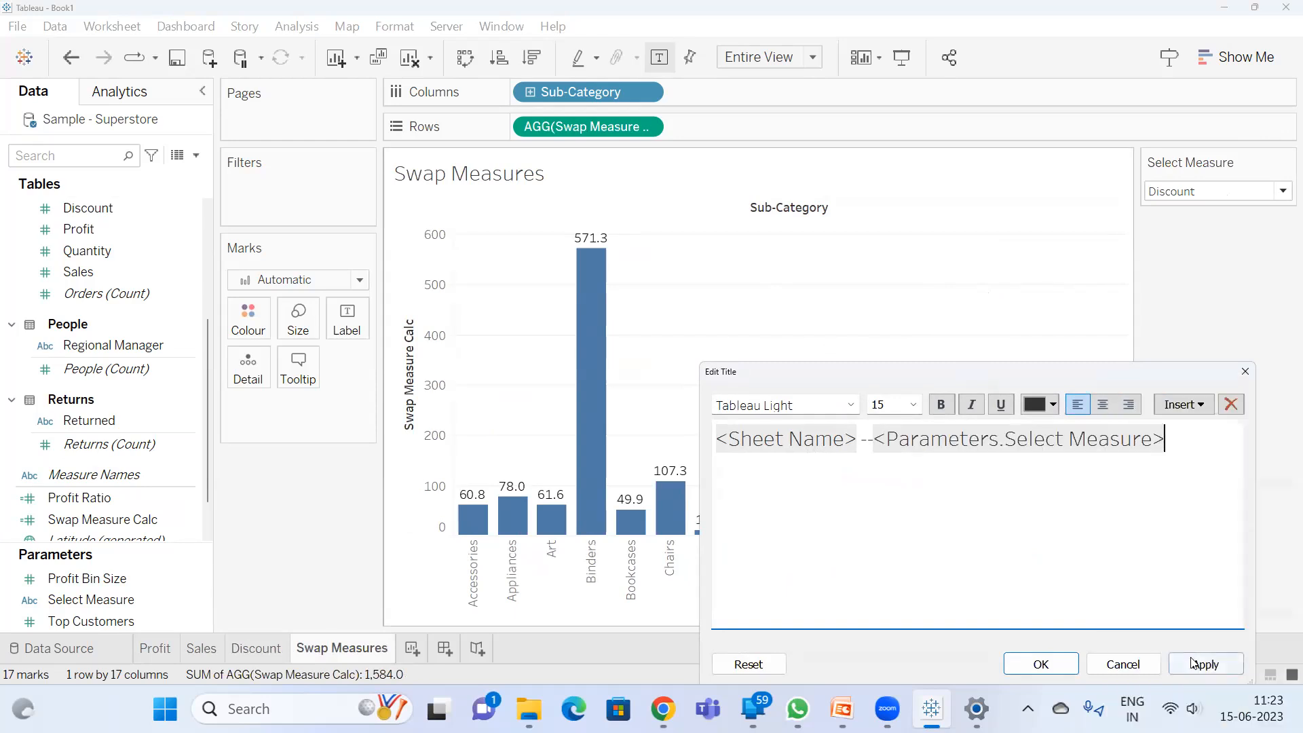
pyautogui.click(1014, 665)
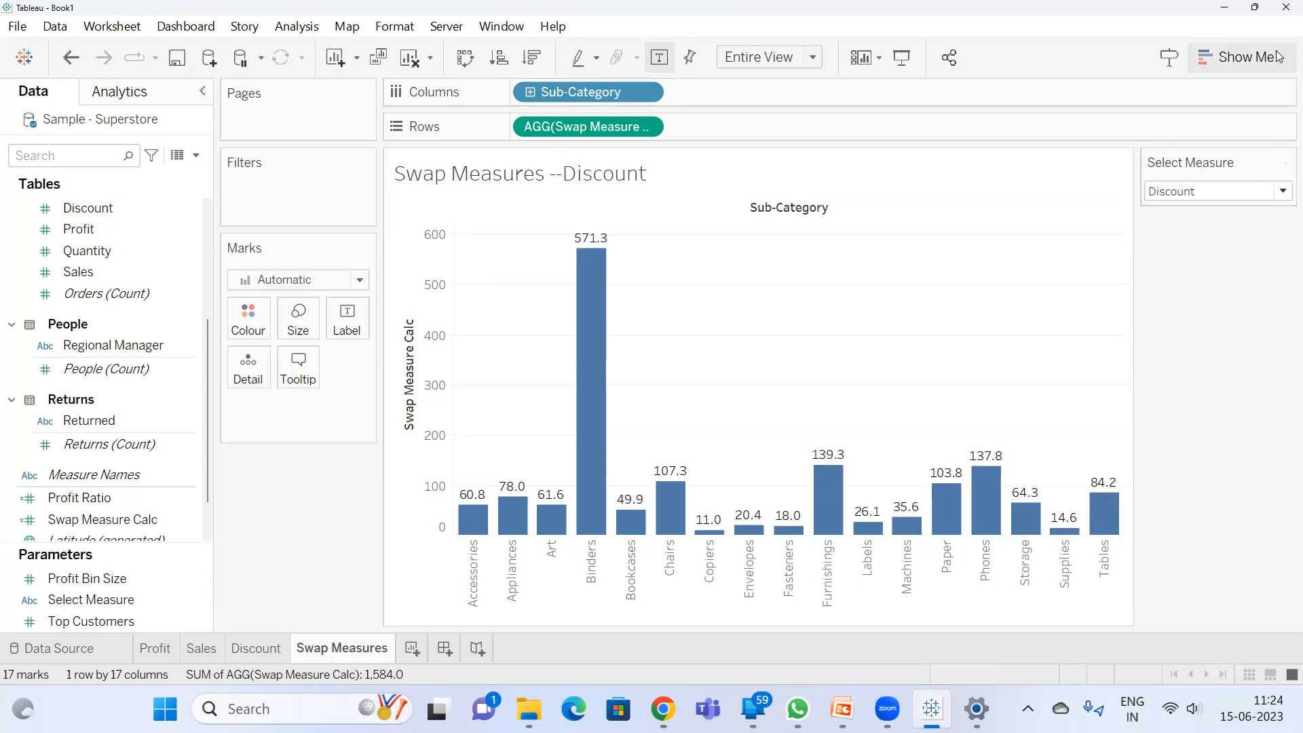
# - View the Swap Measures chart in presentation mode with Select Measure set to Sales, Profit and Discount, then leave the mode
pyautogui.click(901, 58)
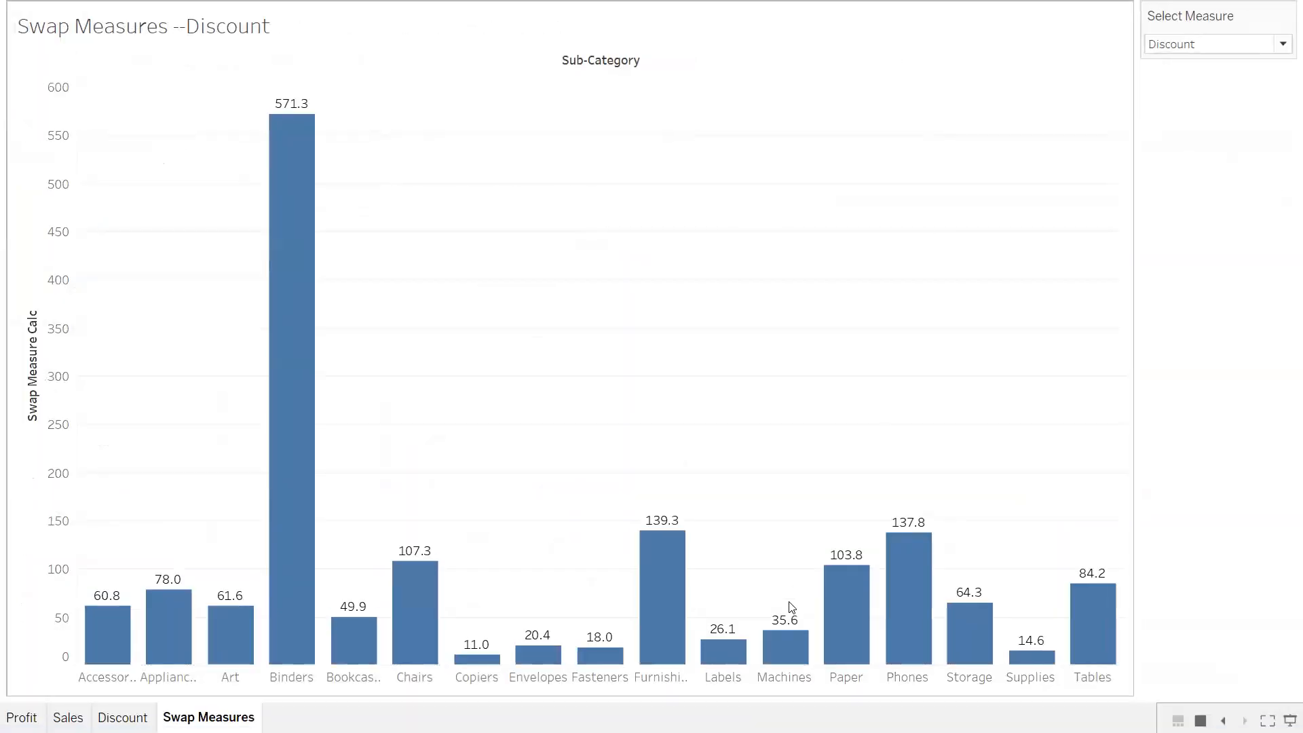
pyautogui.click(1283, 45)
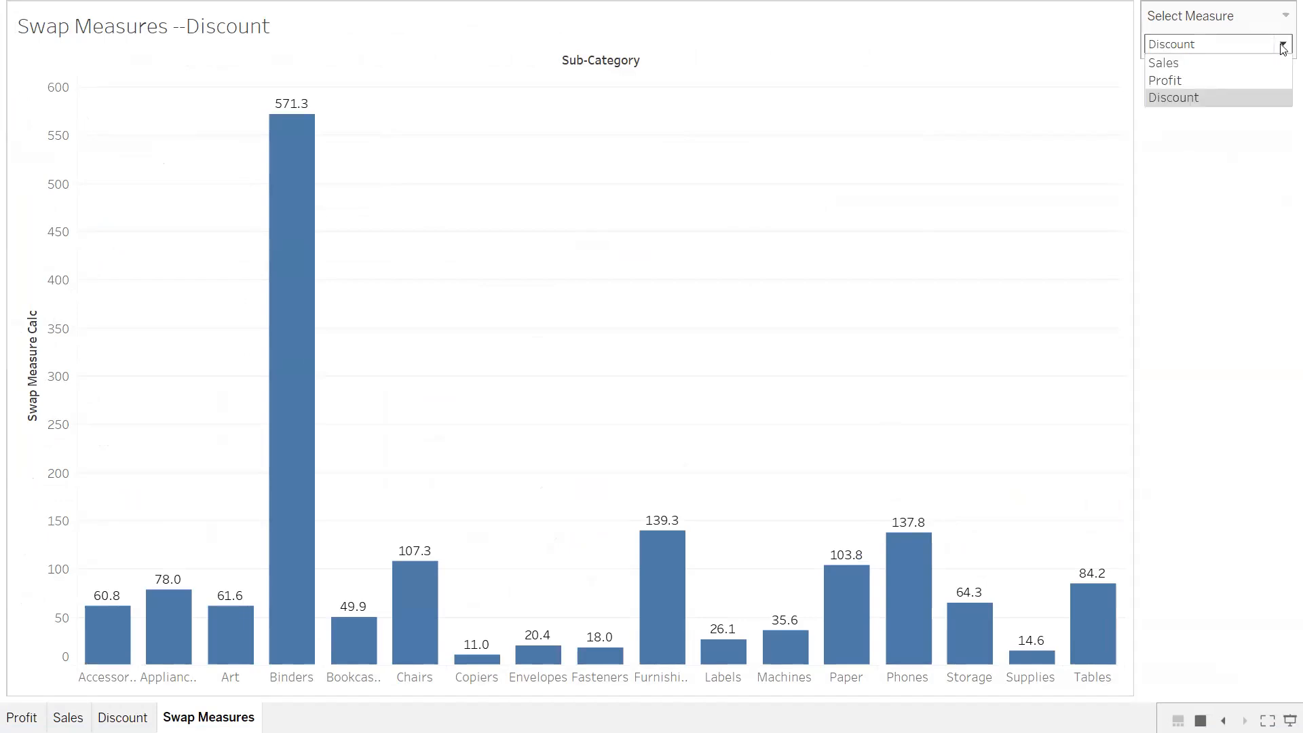
pyautogui.click(1200, 62)
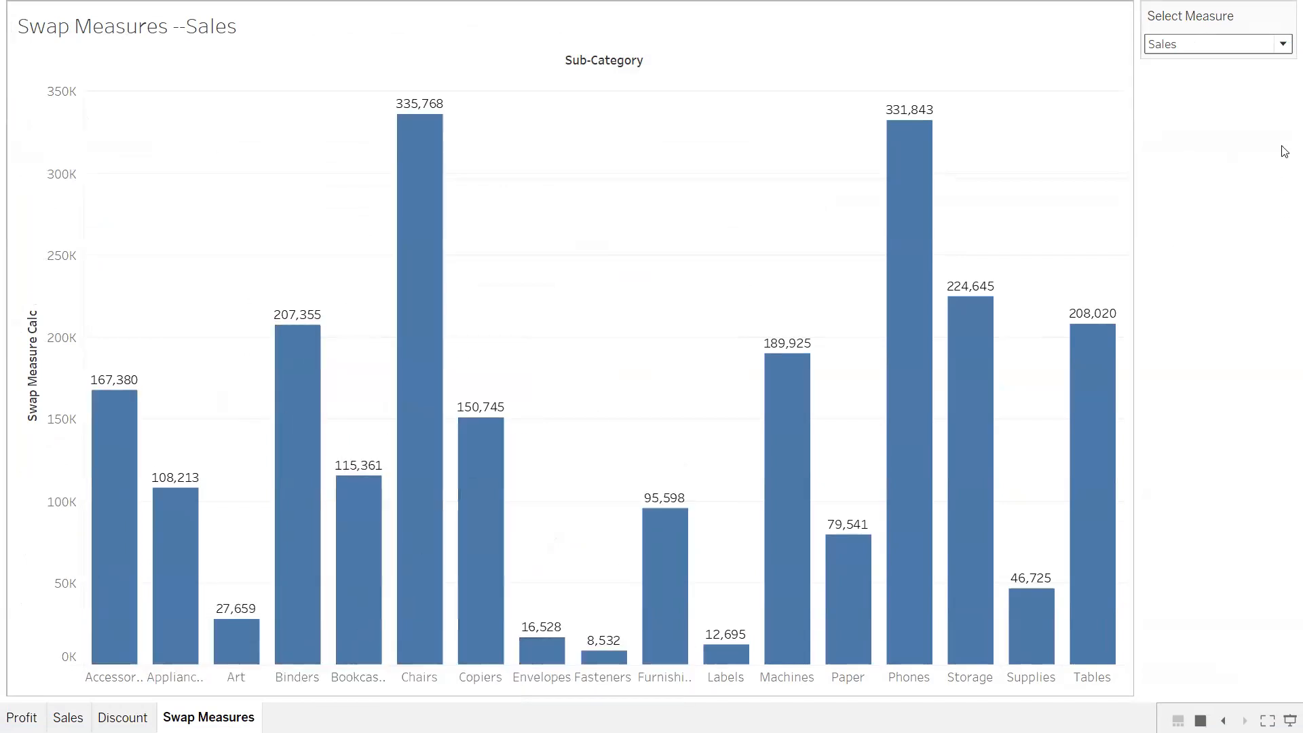
pyautogui.click(1283, 42)
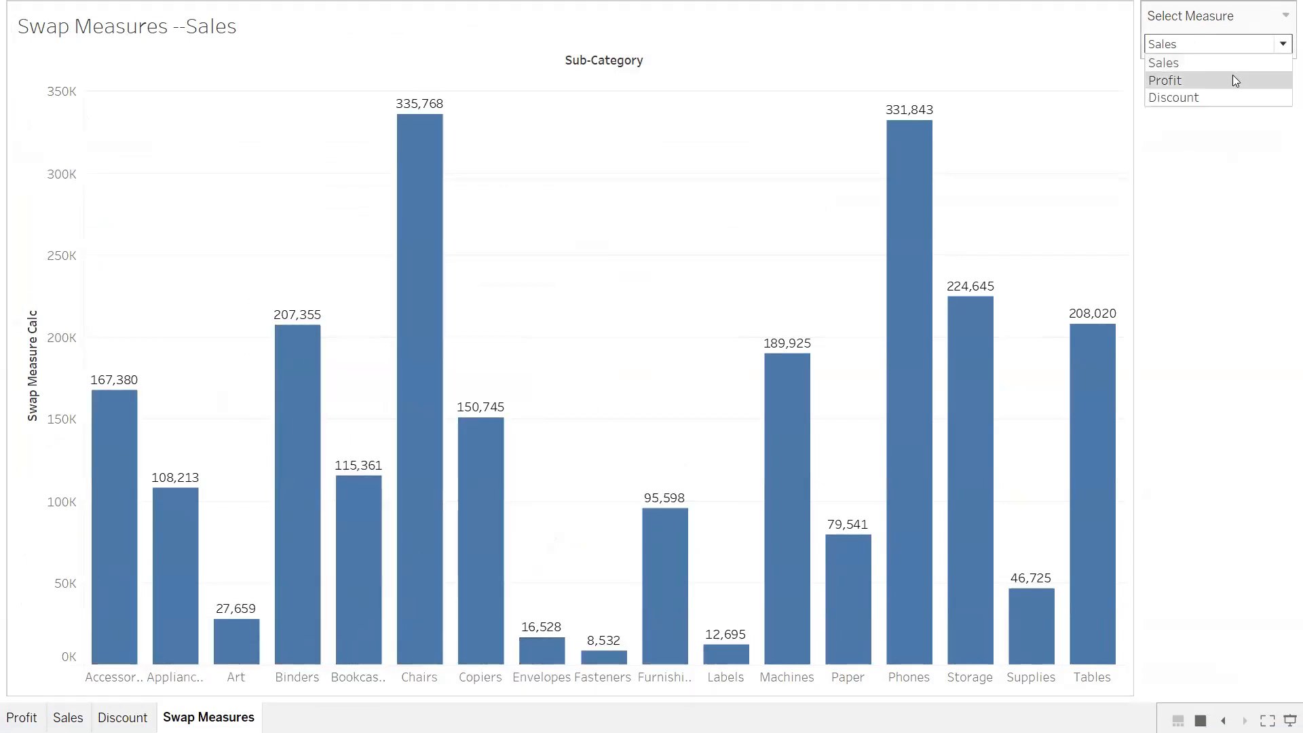
pyautogui.click(1232, 80)
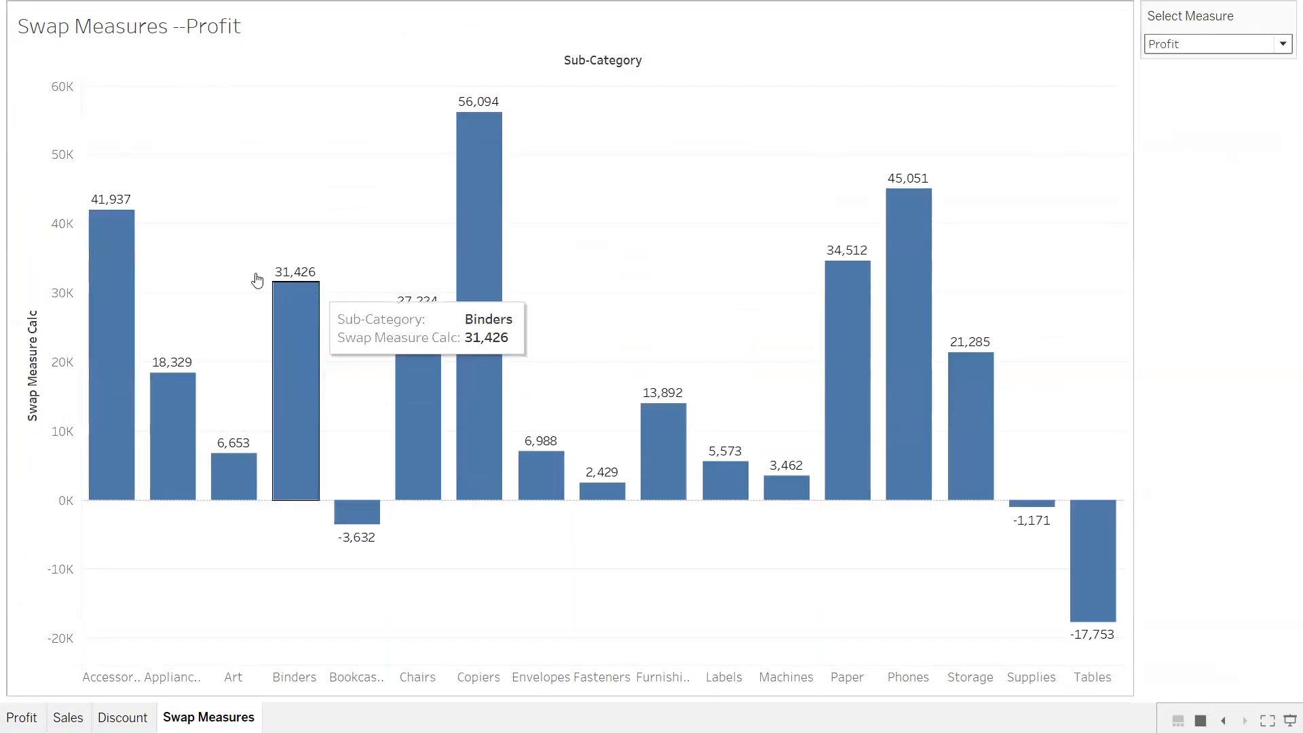
pyautogui.click(1282, 45)
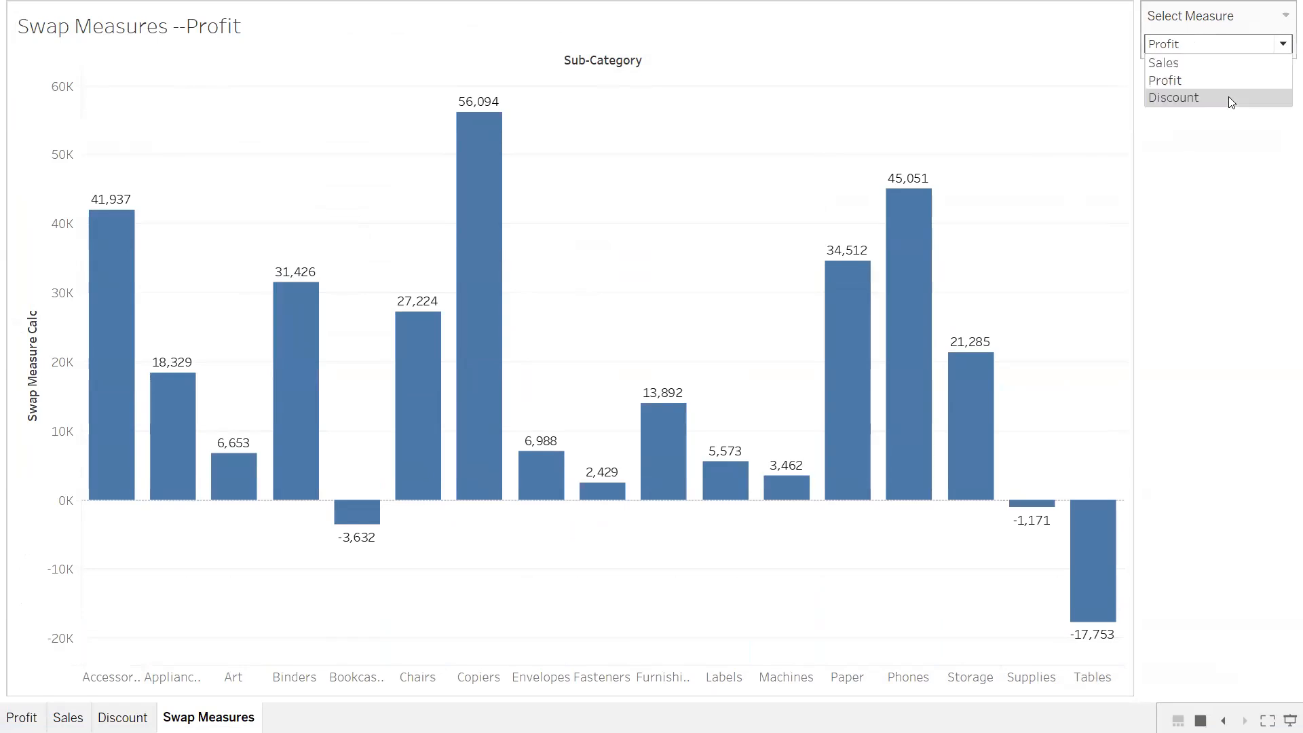
pyautogui.click(1229, 97)
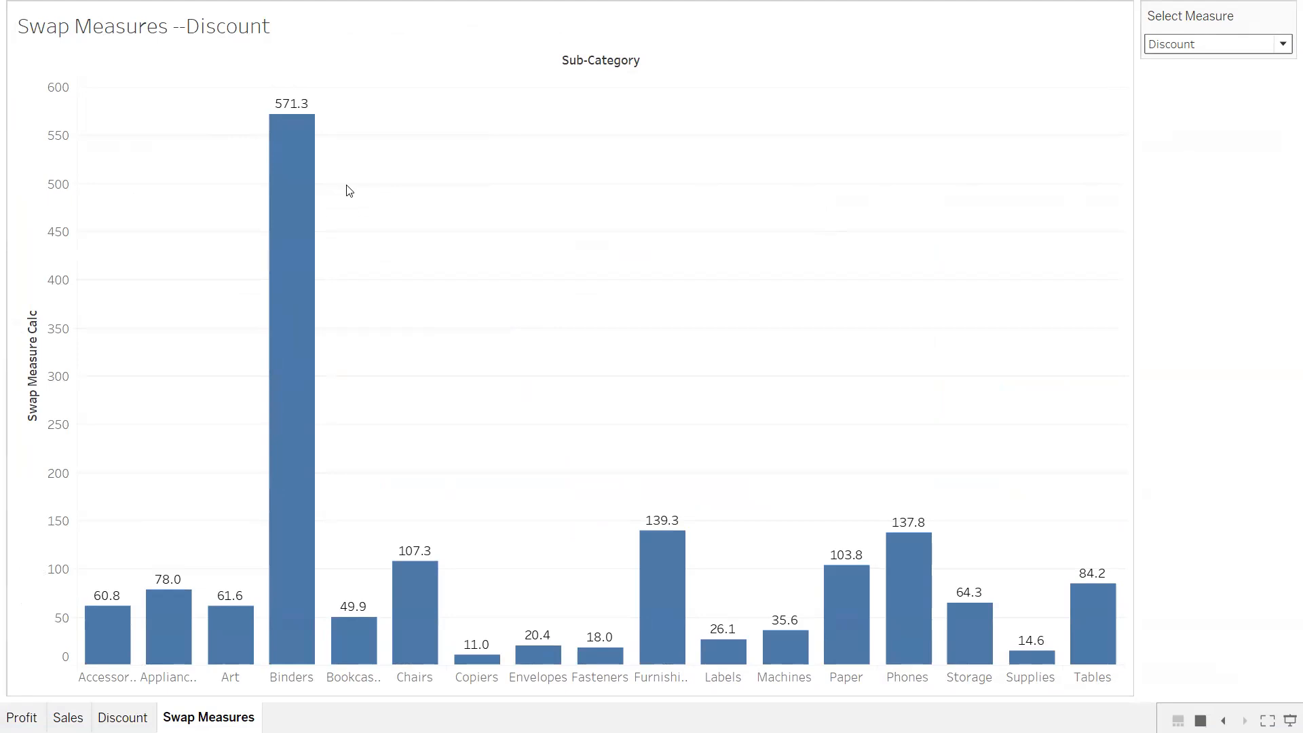
pyautogui.press('Escape')
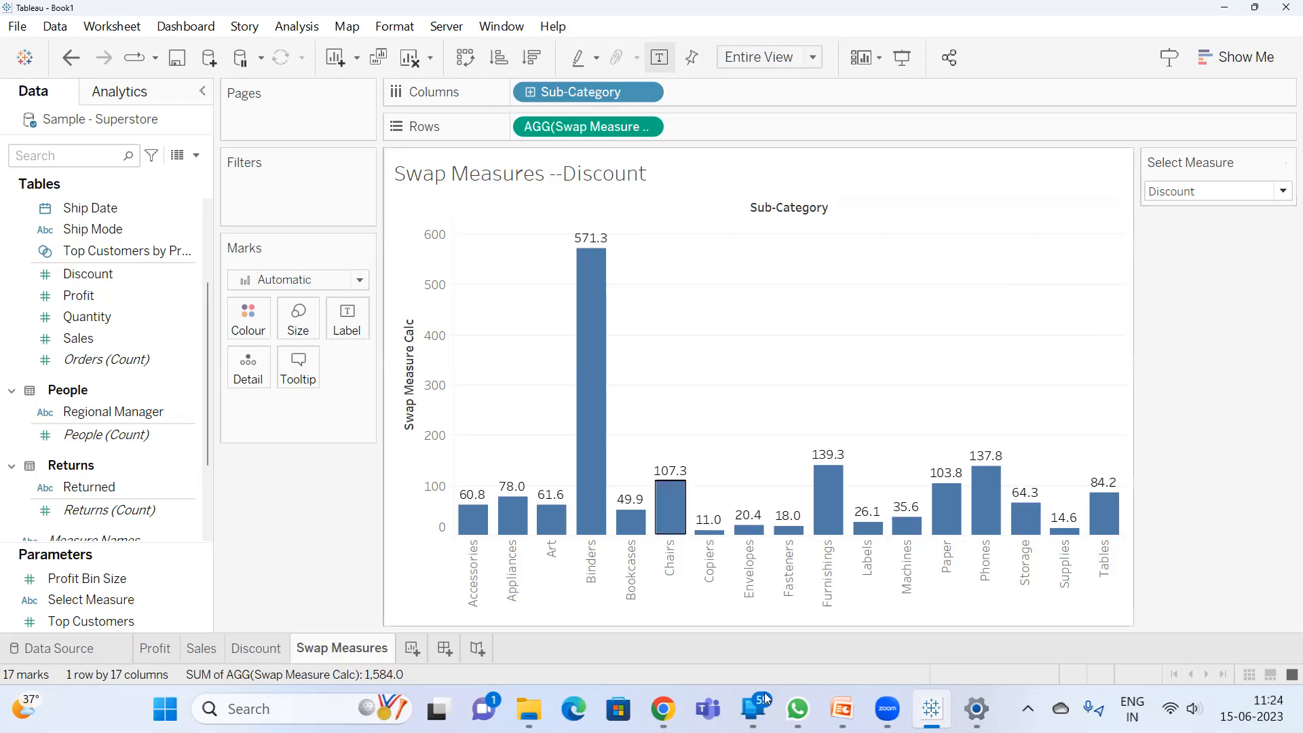
# - Add a new blank worksheet and return to the Swap Measures sheet
pyautogui.click(408, 648)
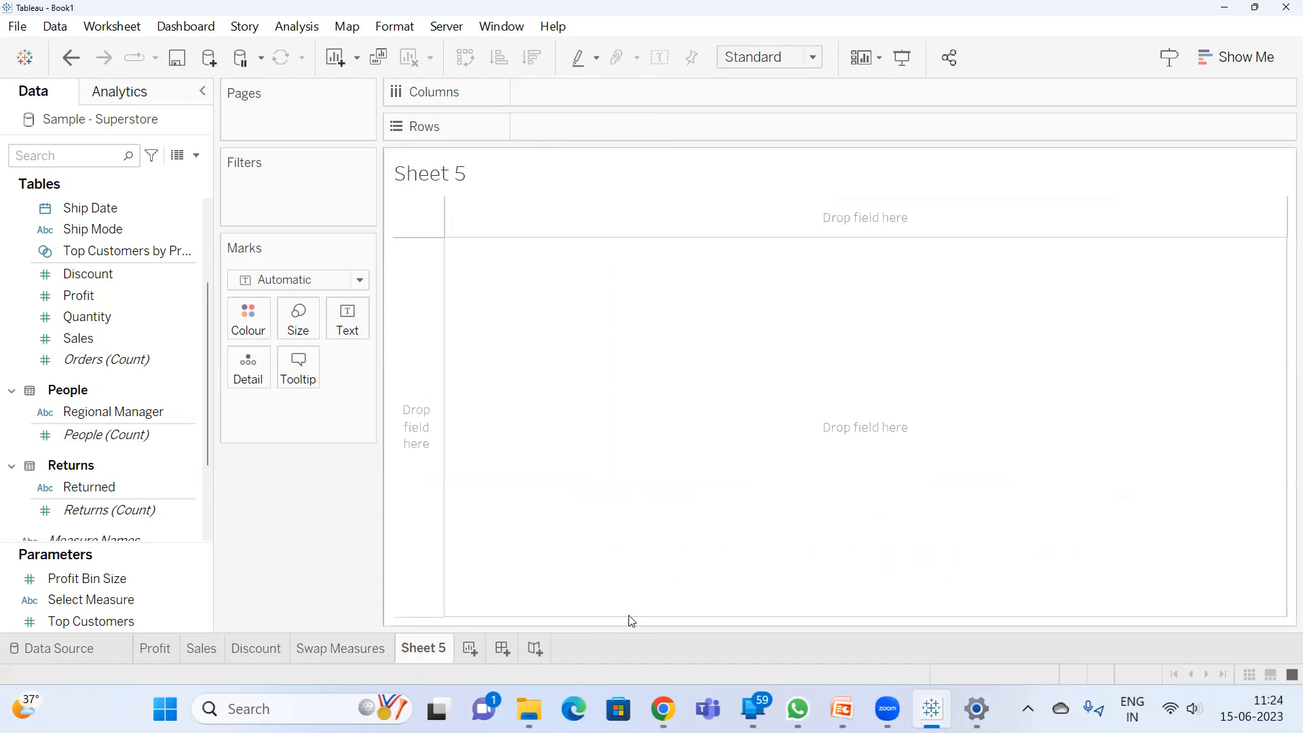
pyautogui.click(367, 645)
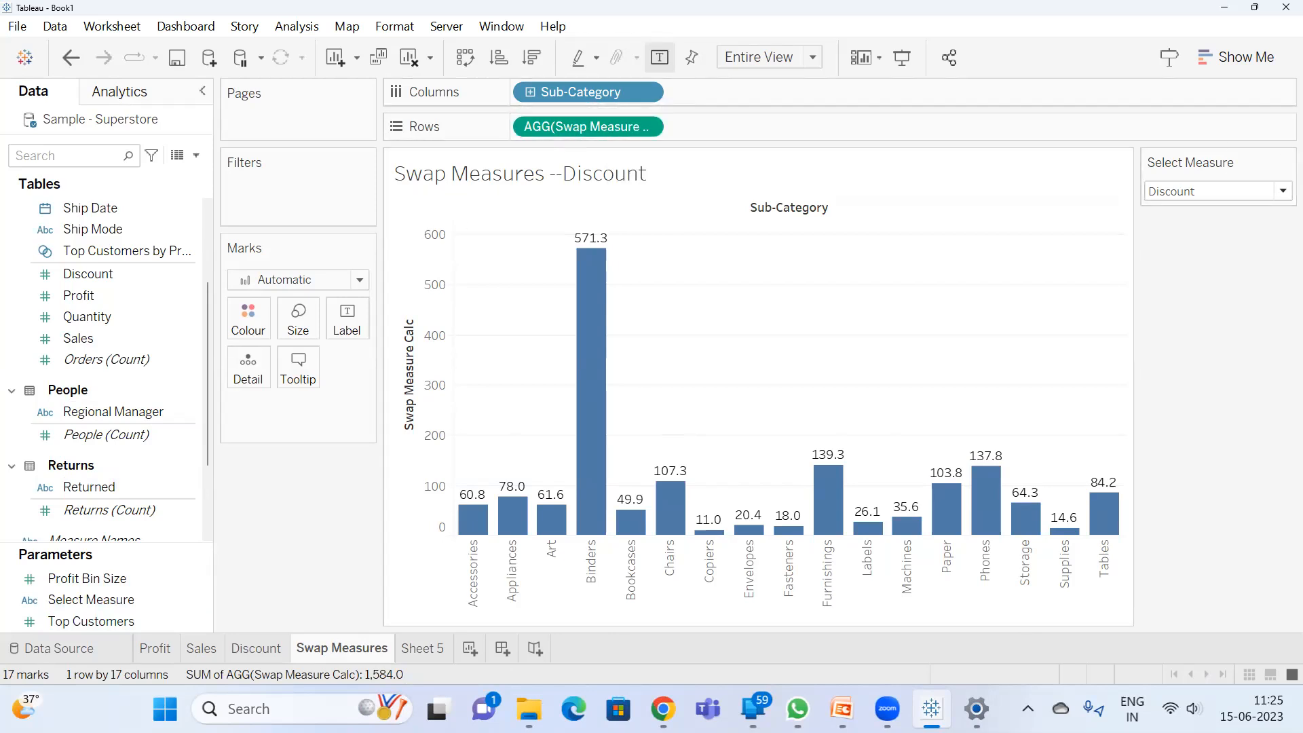
# - Duplicate the Discount sheet
pyautogui.click(253, 650)
pyautogui.rightClick(253, 650)
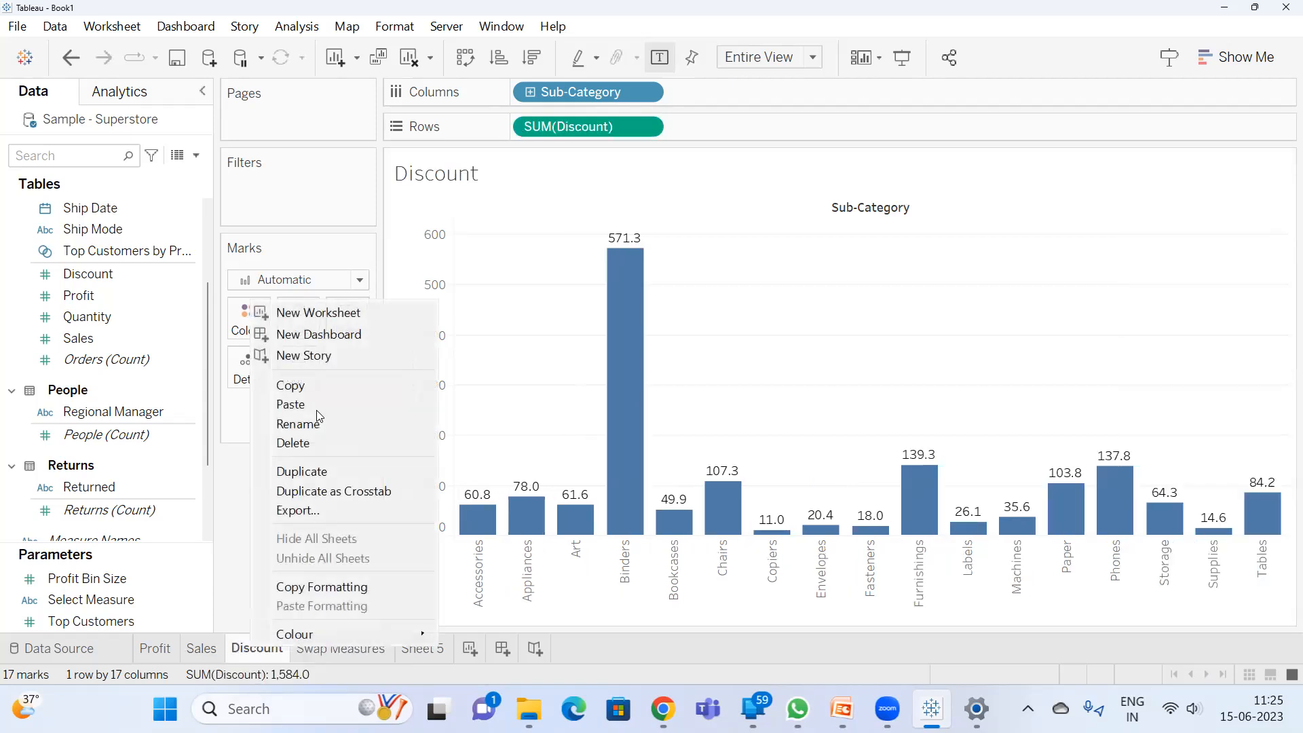
pyautogui.click(303, 471)
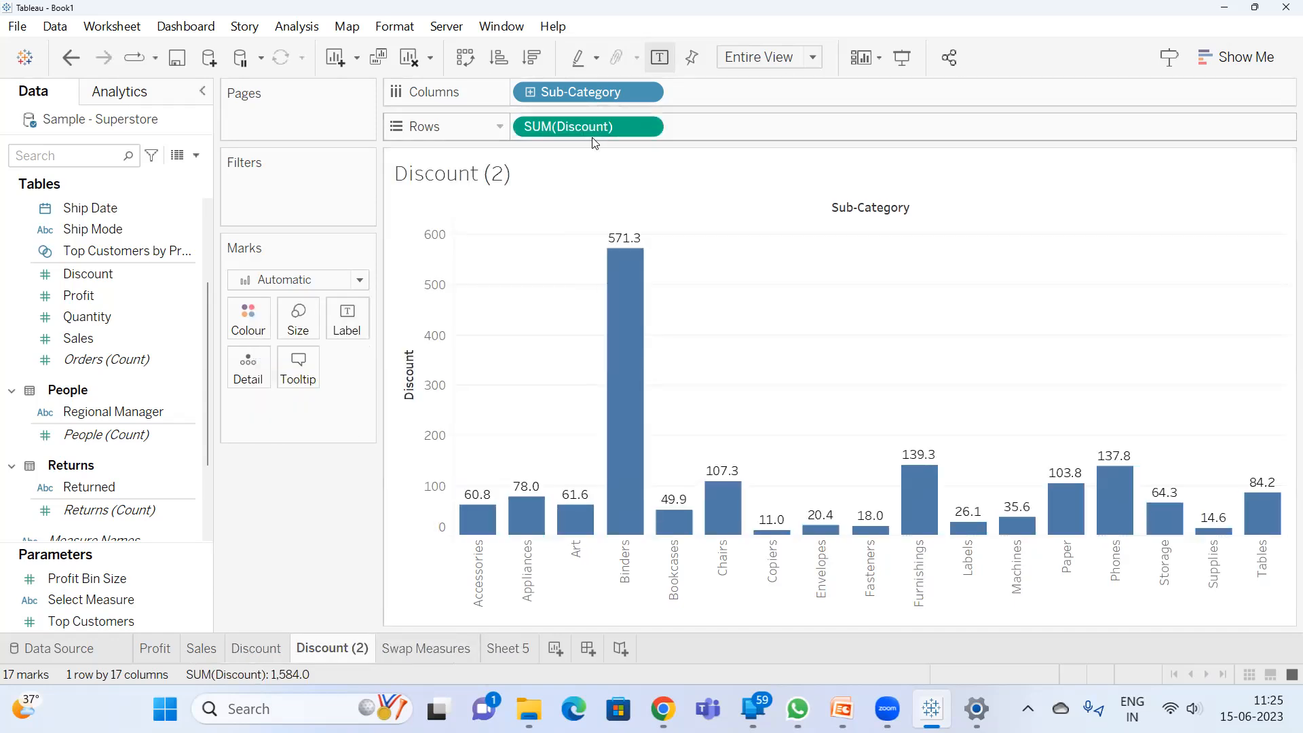
# - Find the Sales field and add it to Rows after SUM(Discount) on the duplicated Discount sheet
pyautogui.click(60, 146)
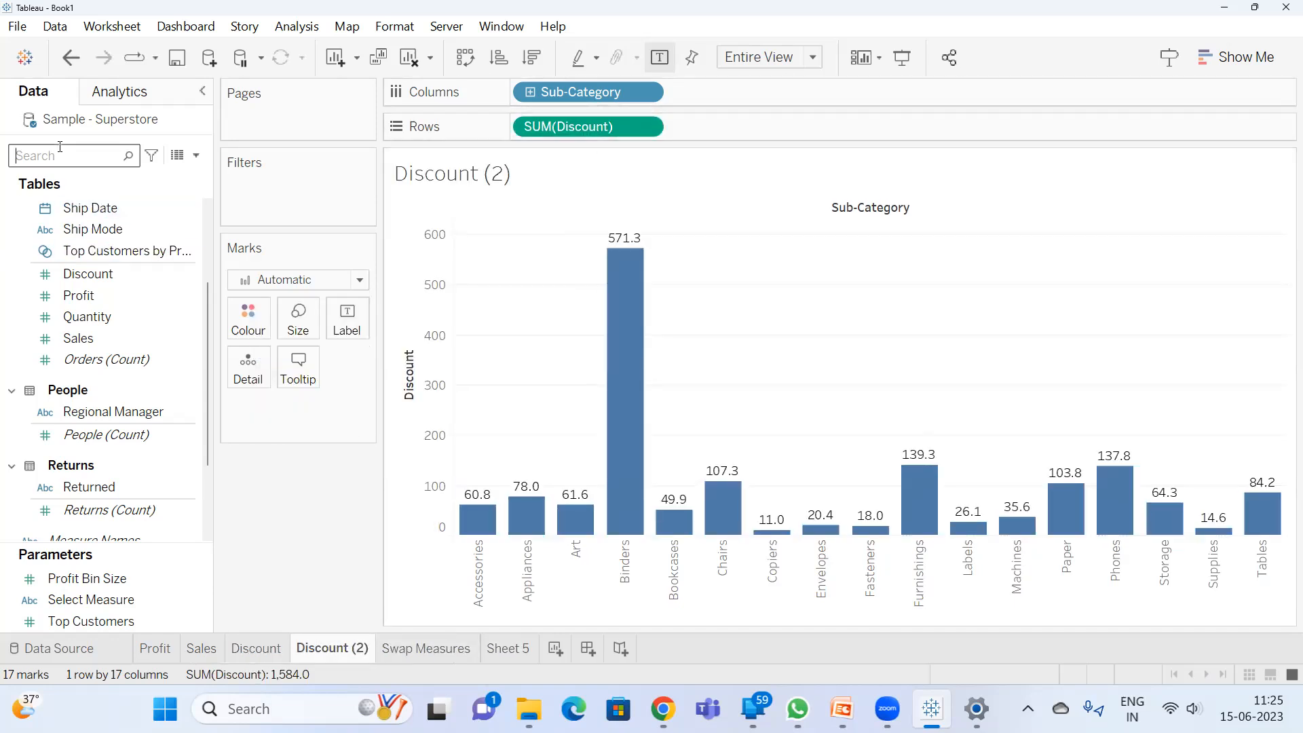
pyautogui.write('sa')
pyautogui.moveTo(121, 244); pyautogui.dragTo(745, 128)
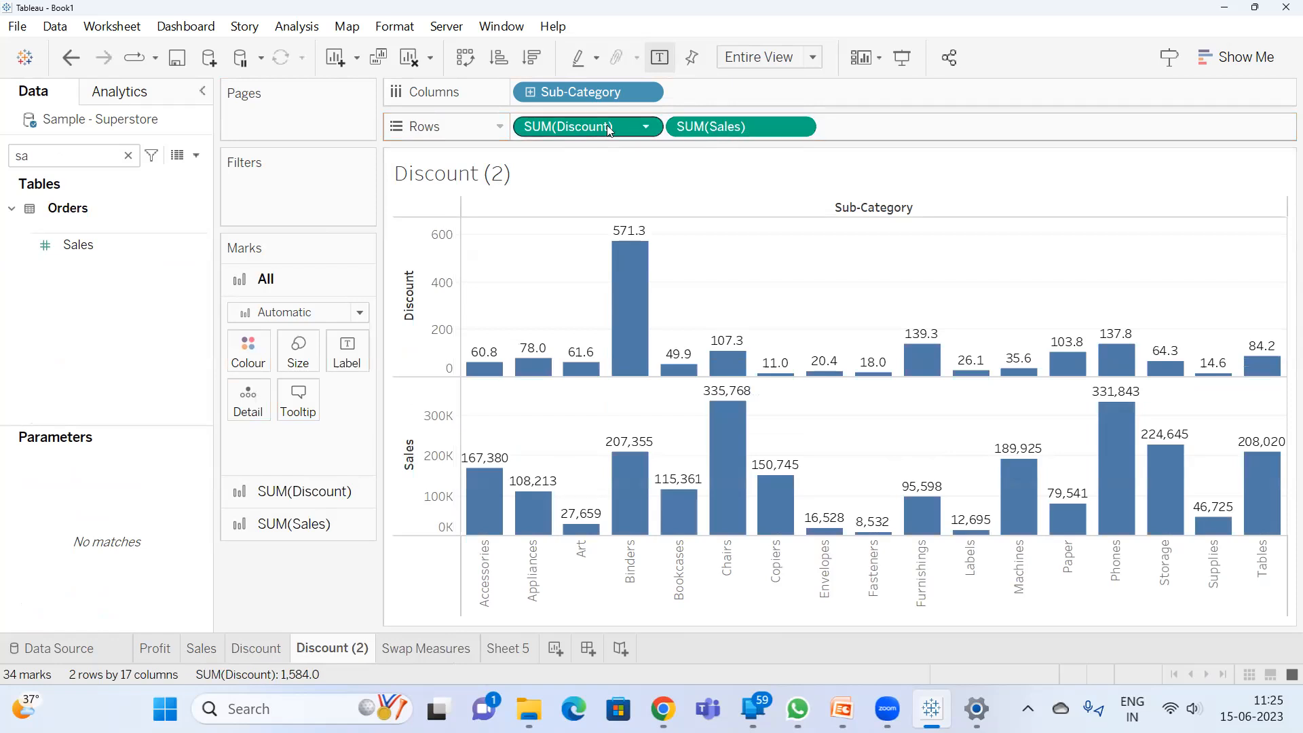
pyautogui.click(64, 250)
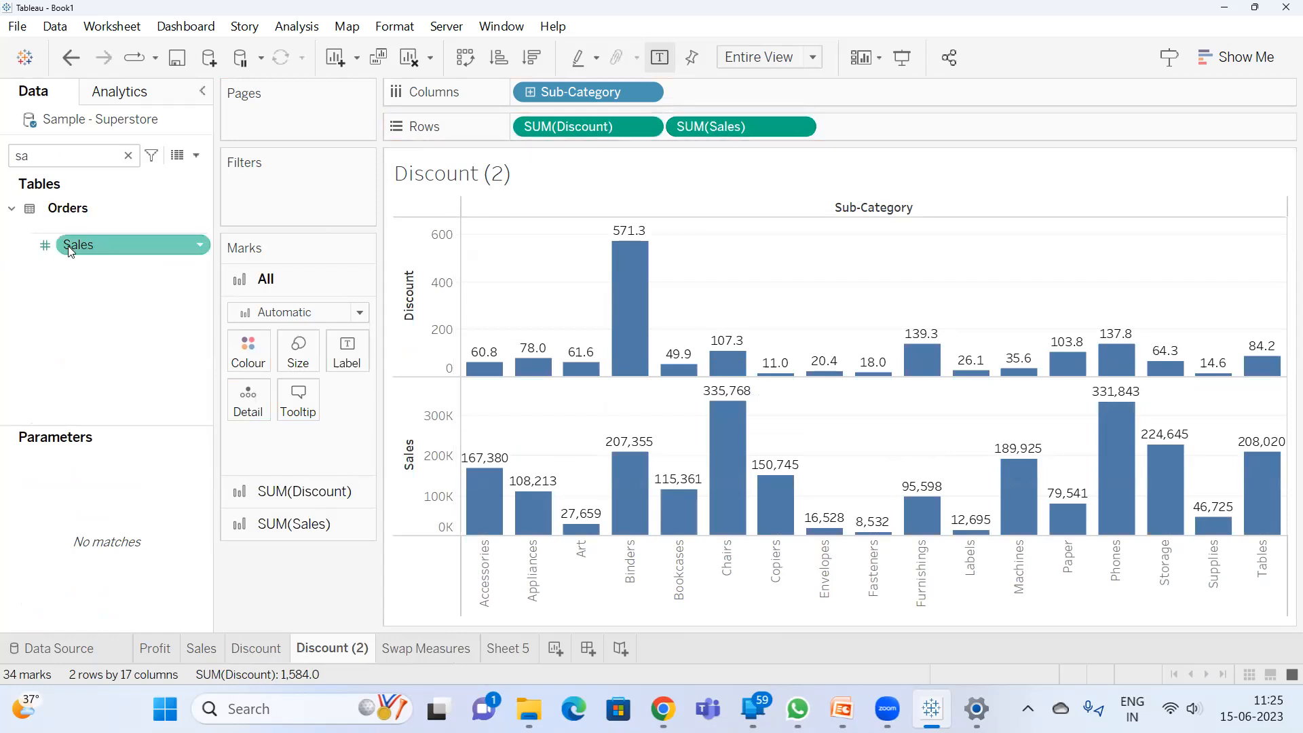
pyautogui.click(80, 249)
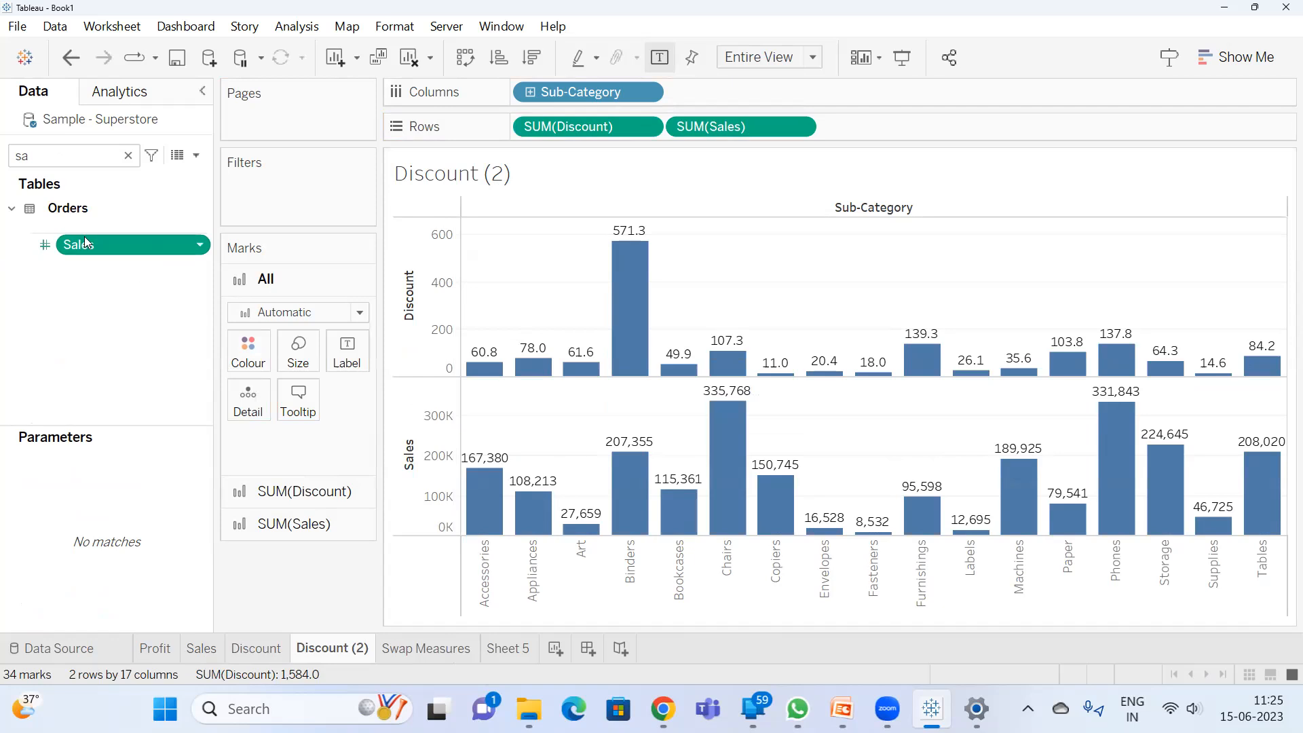
# - Find the Swap Measure Calc field and examine the Sales condition in its formula
pyautogui.click(127, 155)
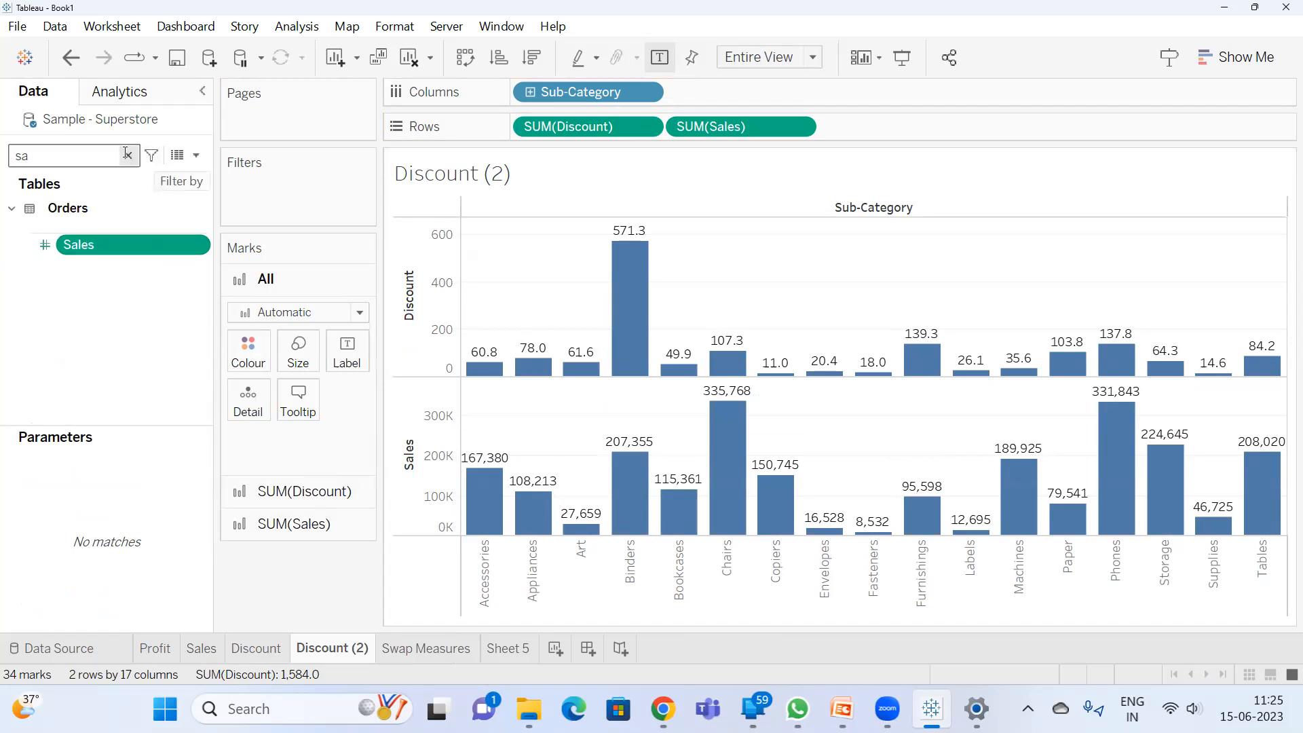
pyautogui.click(196, 157)
pyautogui.press('Escape')
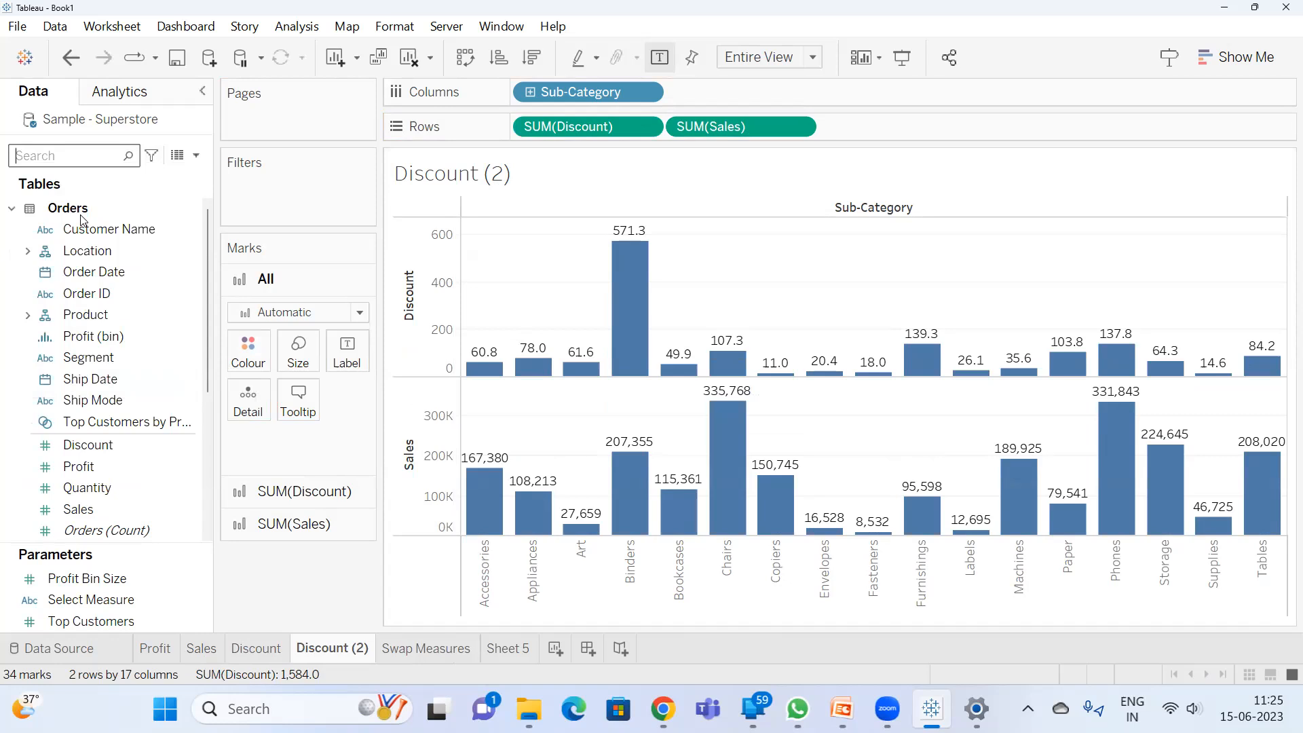
pyautogui.write('sw')
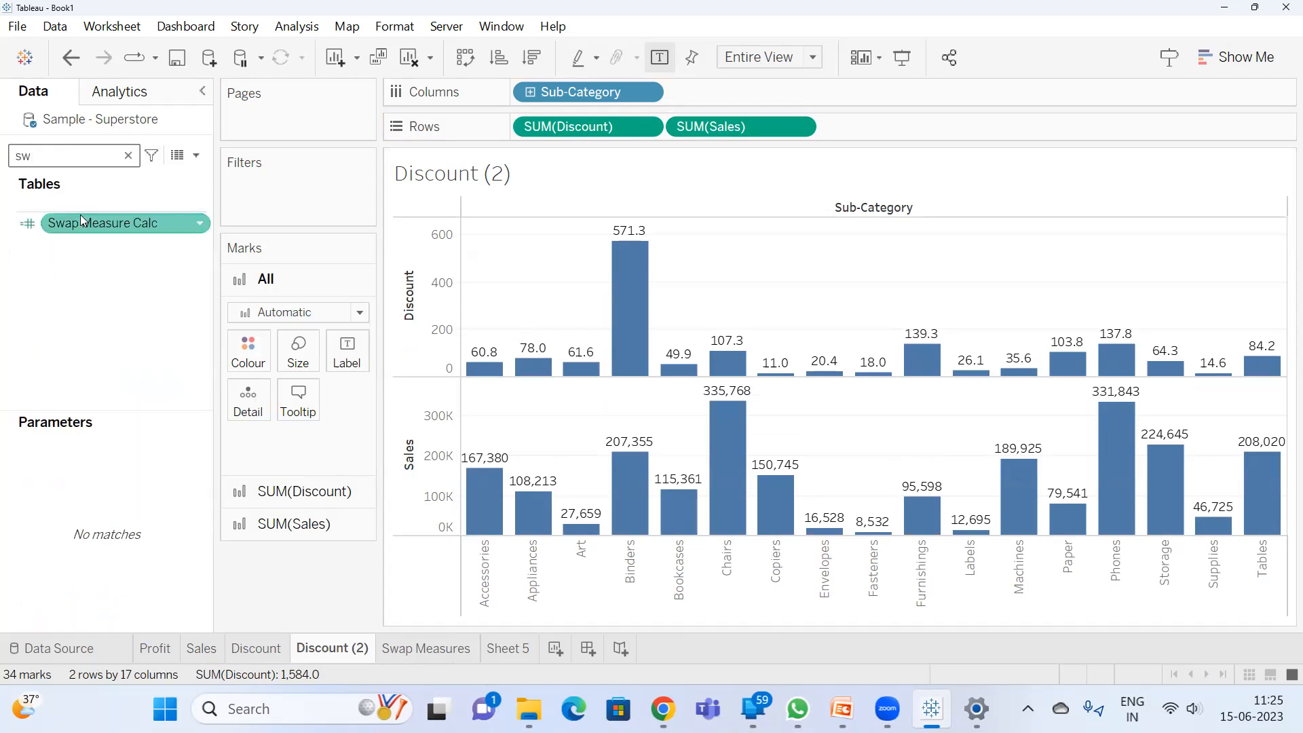
pyautogui.rightClick(82, 223)
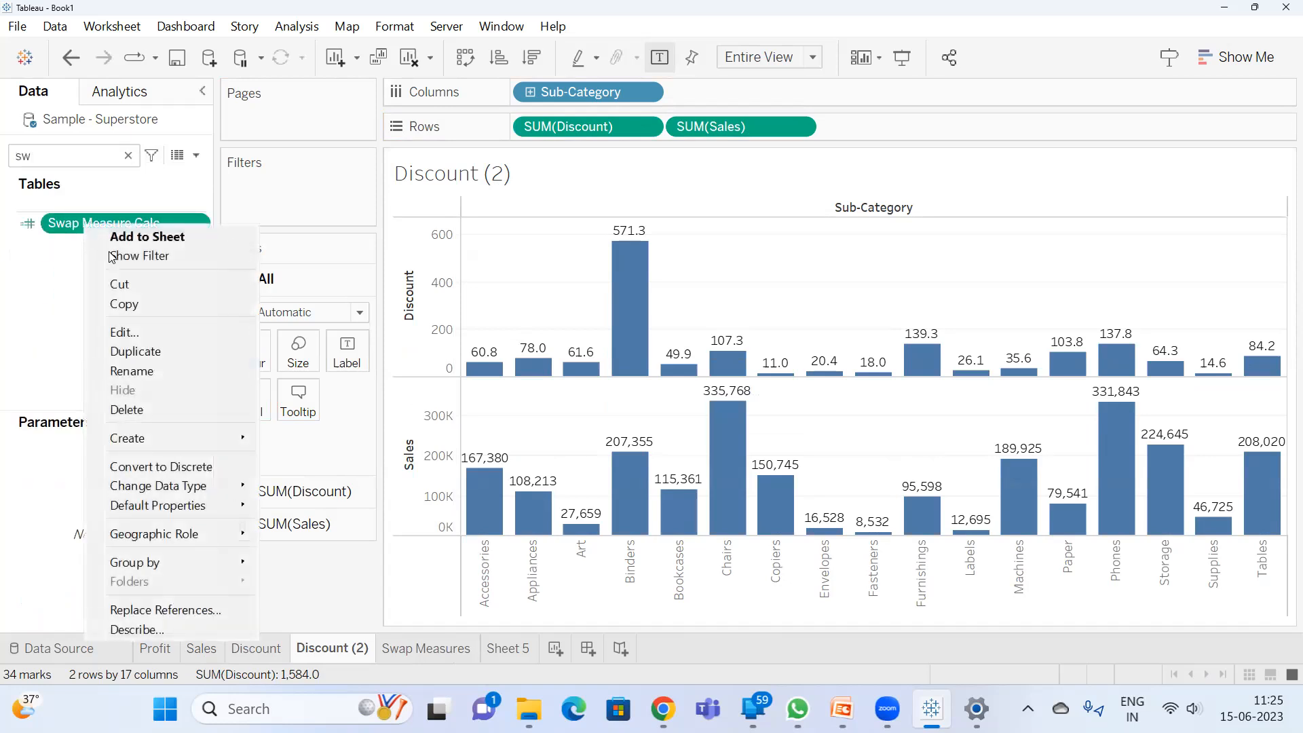
pyautogui.click(143, 333)
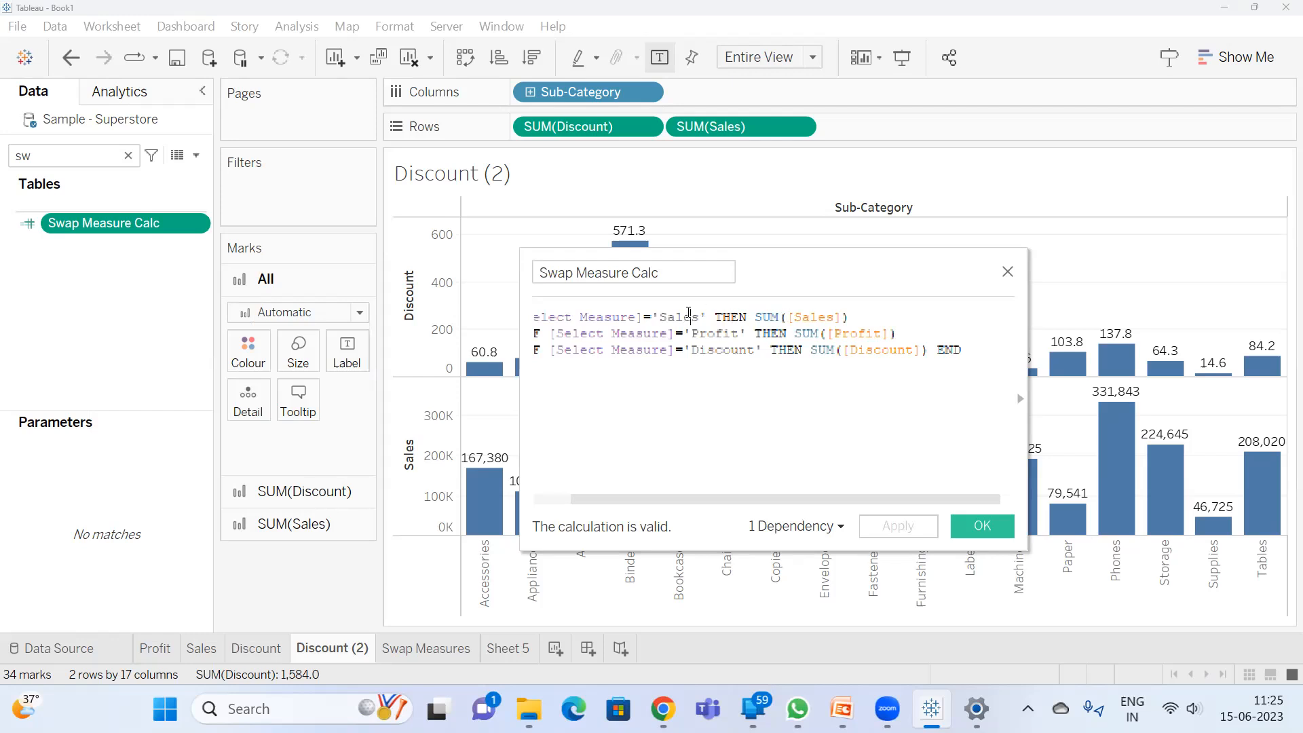
pyautogui.click(688, 315)
pyautogui.doubleClick(671, 315)
pyautogui.click(982, 526)
# - Remove SUM(Sales) from Rows on the Discount (2) sheet and delete that sheet
pyautogui.moveTo(723, 135); pyautogui.dragTo(339, 628)
pyautogui.rightClick(333, 645)
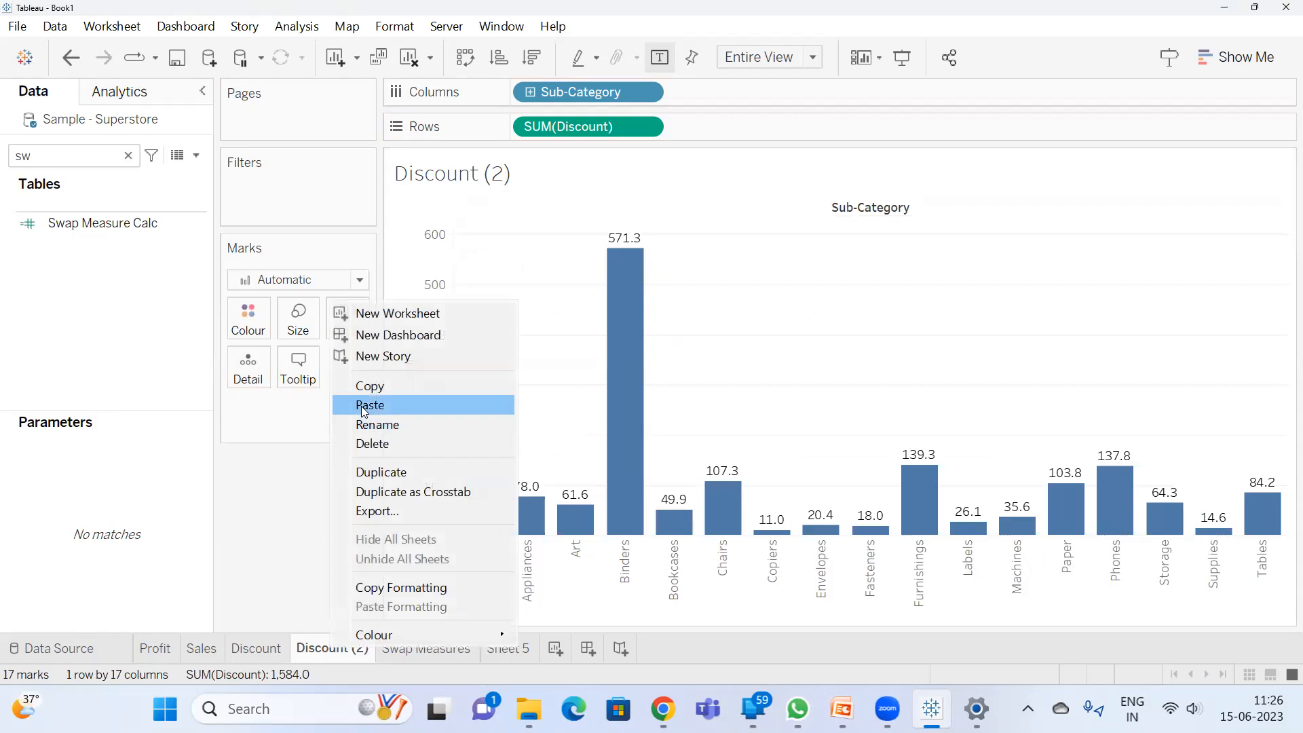
pyautogui.click(380, 445)
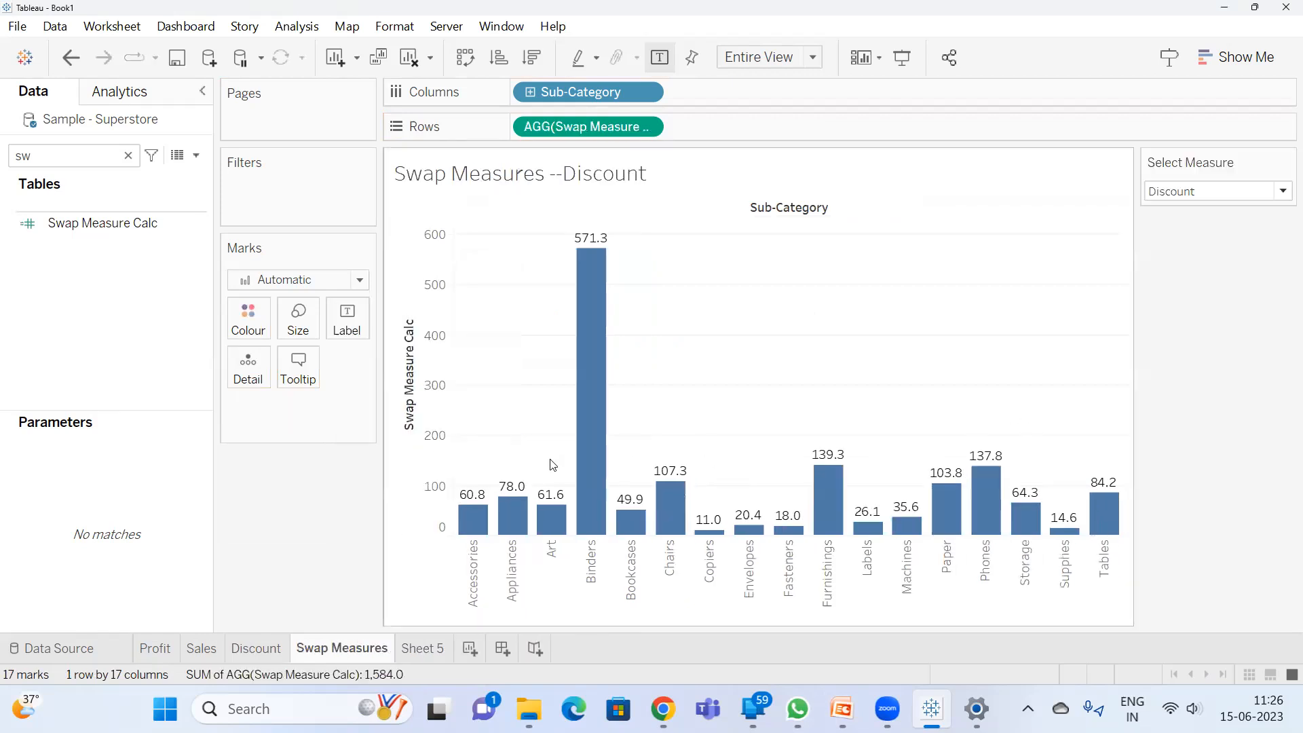
# - Build a chart on Sheet 5 with Sub-Category in Columns and Sales in Rows
pyautogui.click(441, 647)
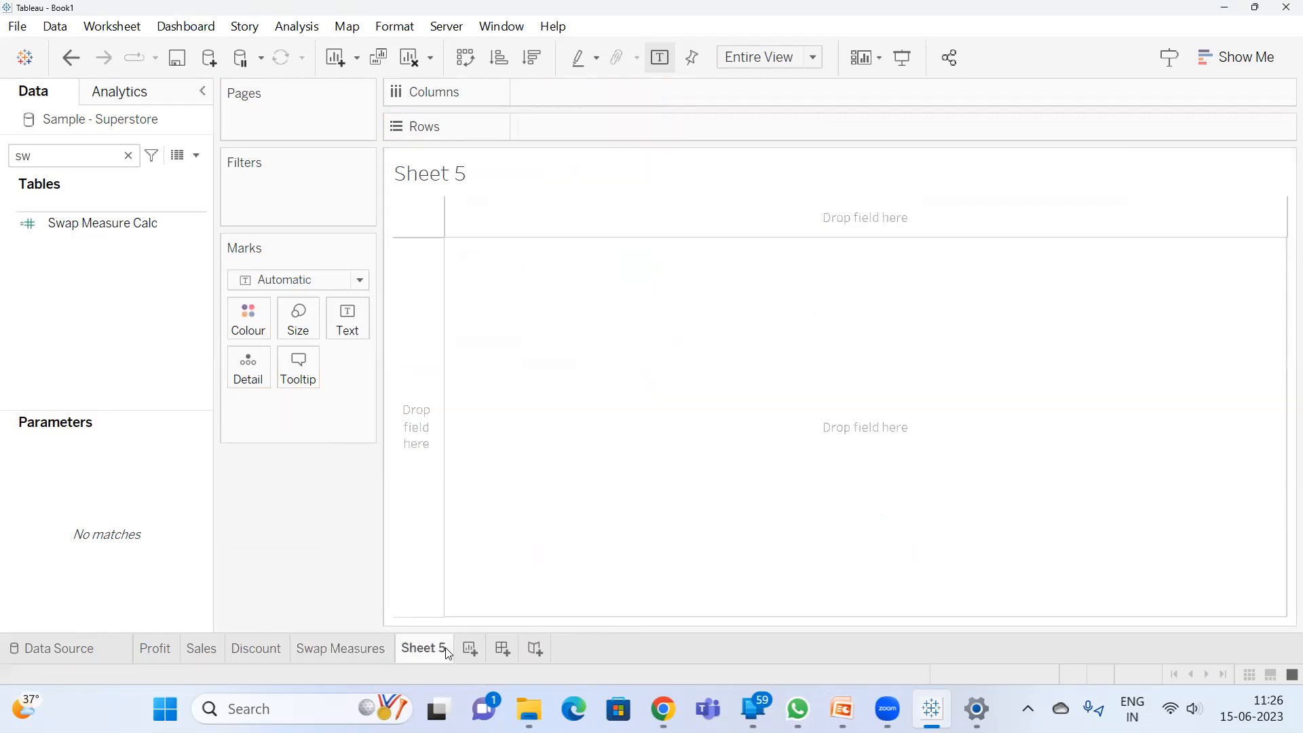
pyautogui.click(130, 148)
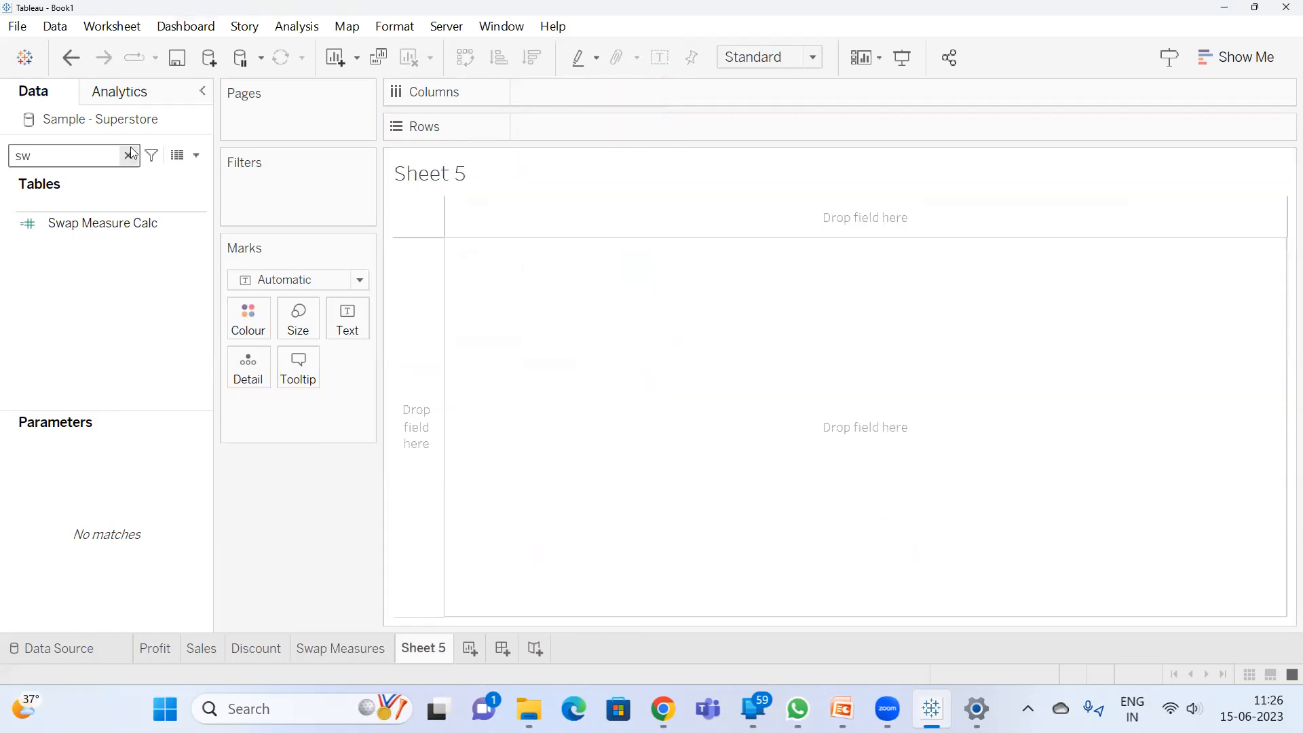
pyautogui.press('BackSpace')
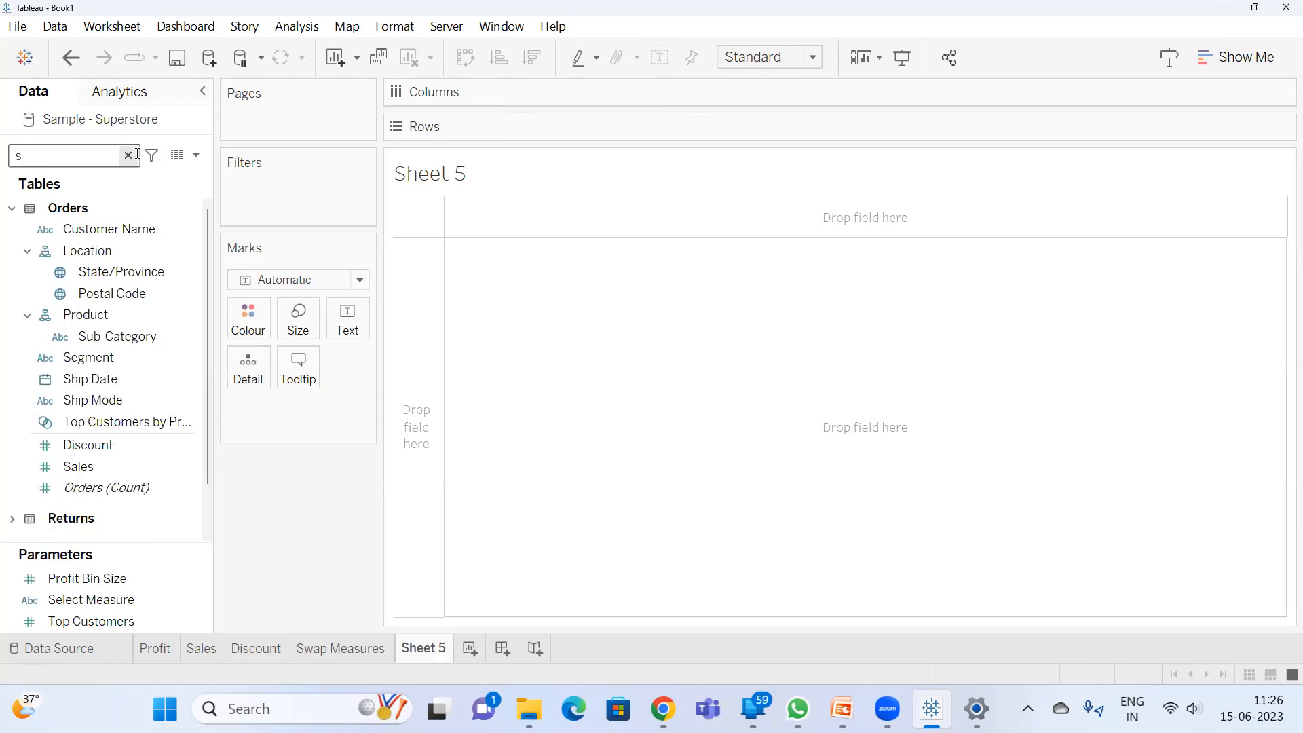
pyautogui.write('u')
pyautogui.moveTo(111, 255); pyautogui.dragTo(580, 96)
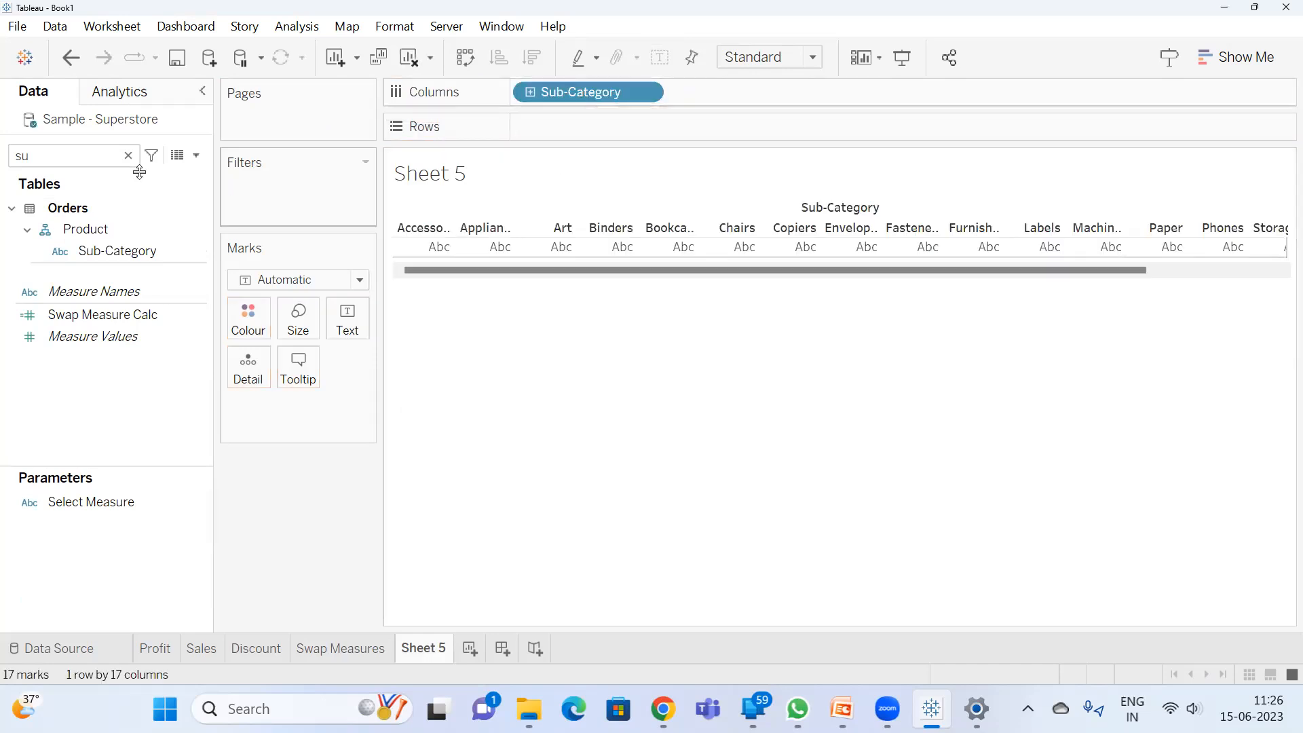
pyautogui.press('BackSpace')
pyautogui.write('a')
pyautogui.moveTo(78, 244); pyautogui.dragTo(584, 131)
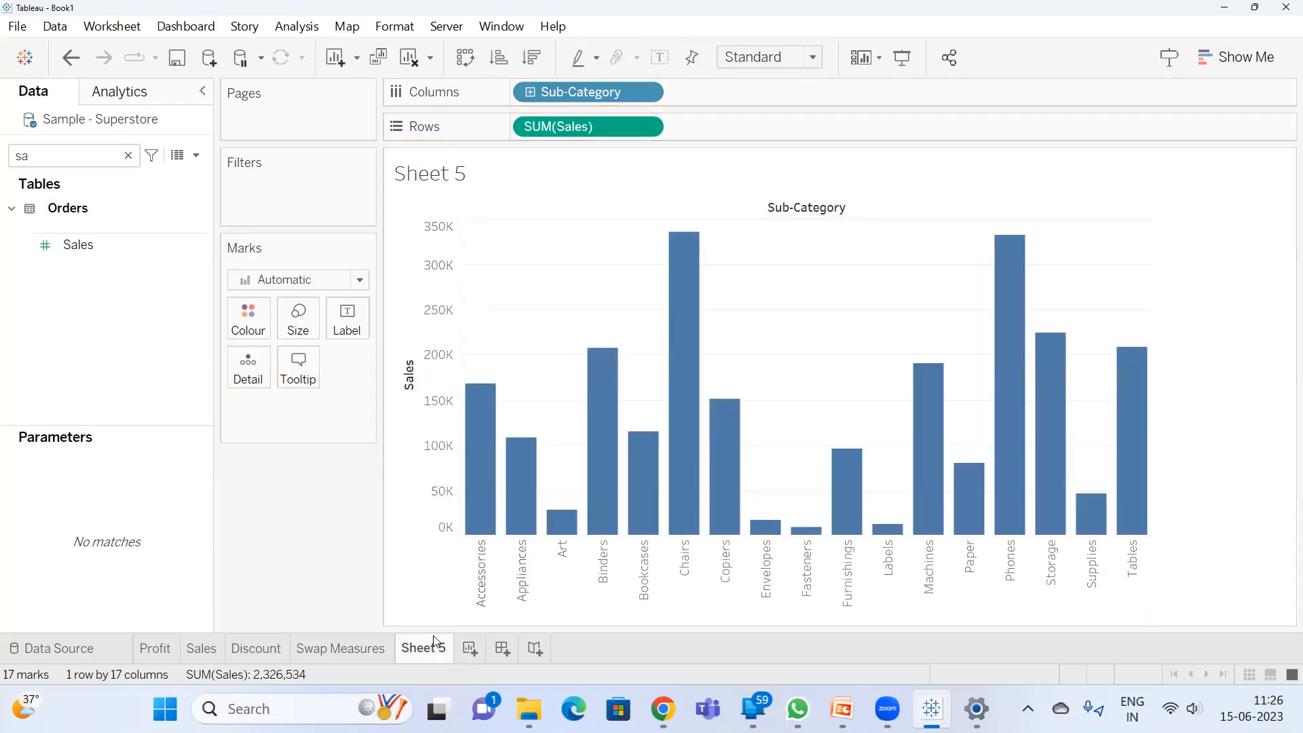
# - Rename Sheet 5 as Sub-Category and duplicate it
pyautogui.write('Sub-Category')
pyautogui.press('Return')
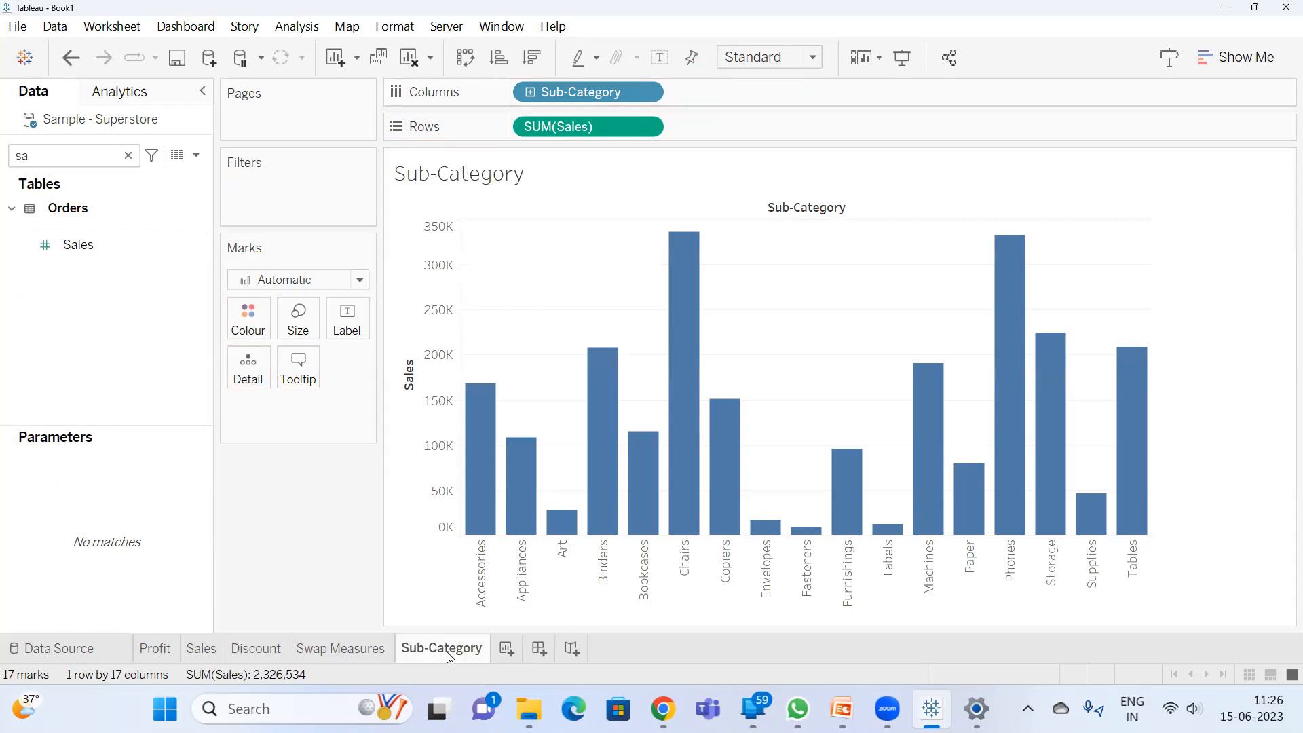
pyautogui.rightClick(437, 649)
pyautogui.click(478, 475)
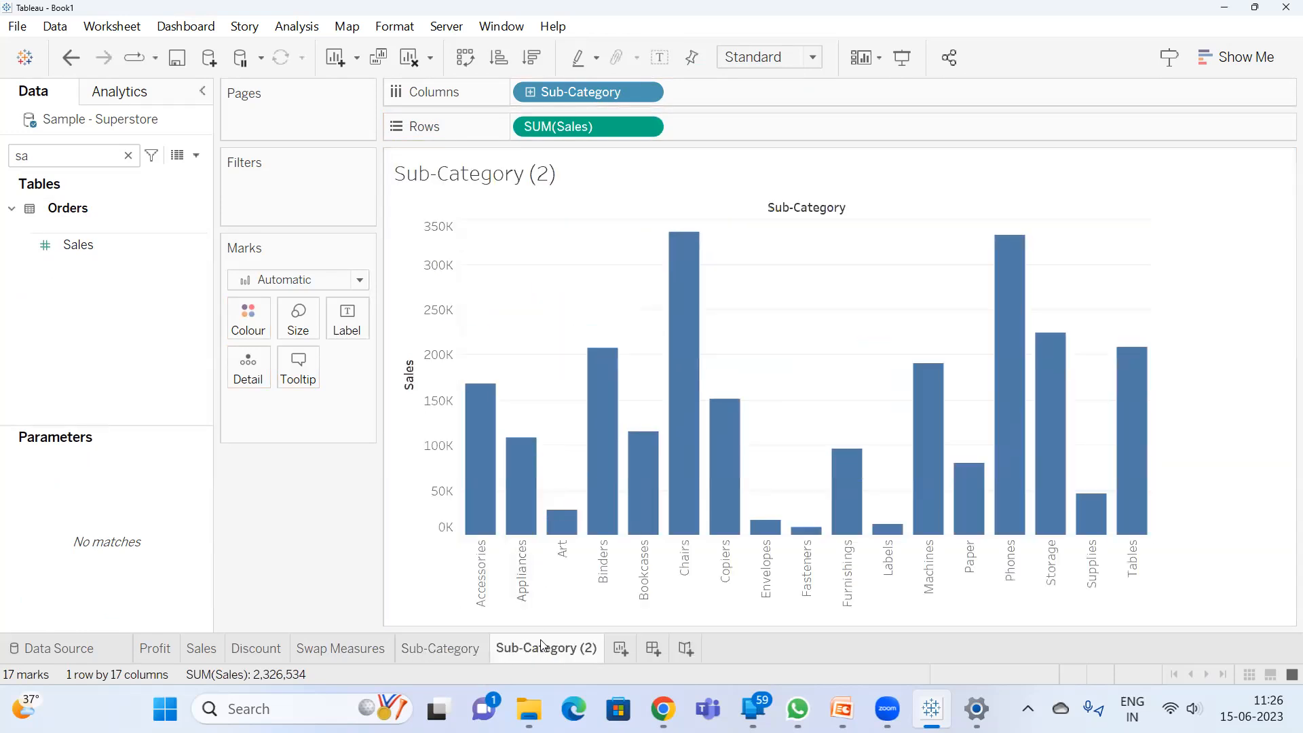
# - Find the Region field and use it to replace Sub-Category in Columns on the duplicated sheet
pyautogui.doubleClick(107, 161)
pyautogui.write('reg')
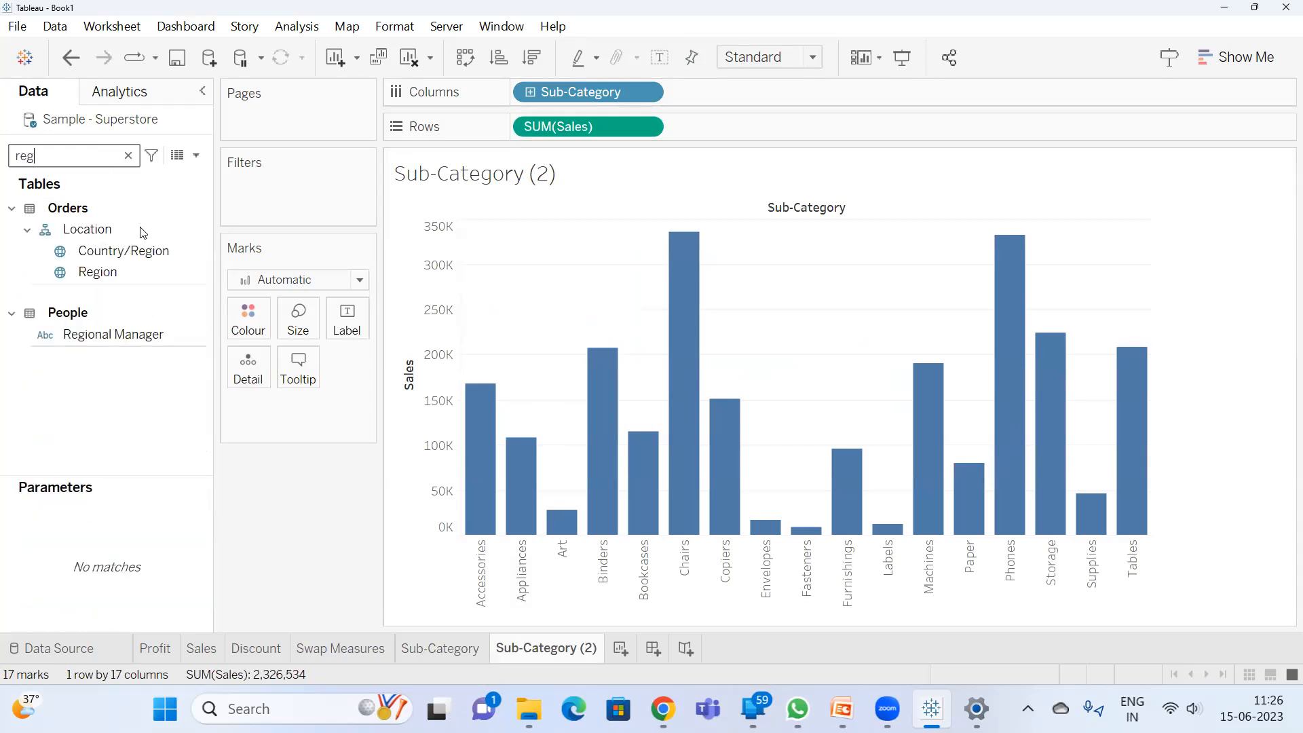
pyautogui.moveTo(114, 269); pyautogui.dragTo(581, 87)
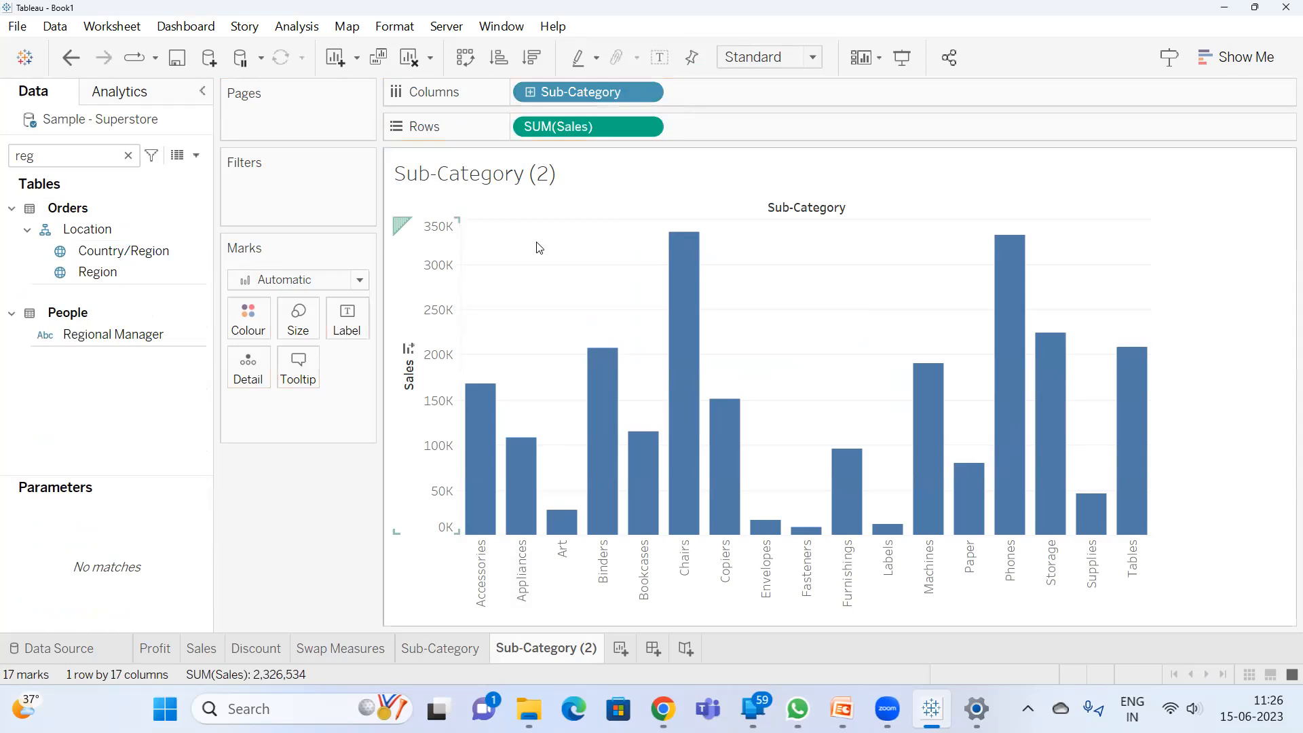
pyautogui.moveTo(101, 272); pyautogui.dragTo(723, 98)
pyautogui.moveTo(611, 90); pyautogui.dragTo(314, 507)
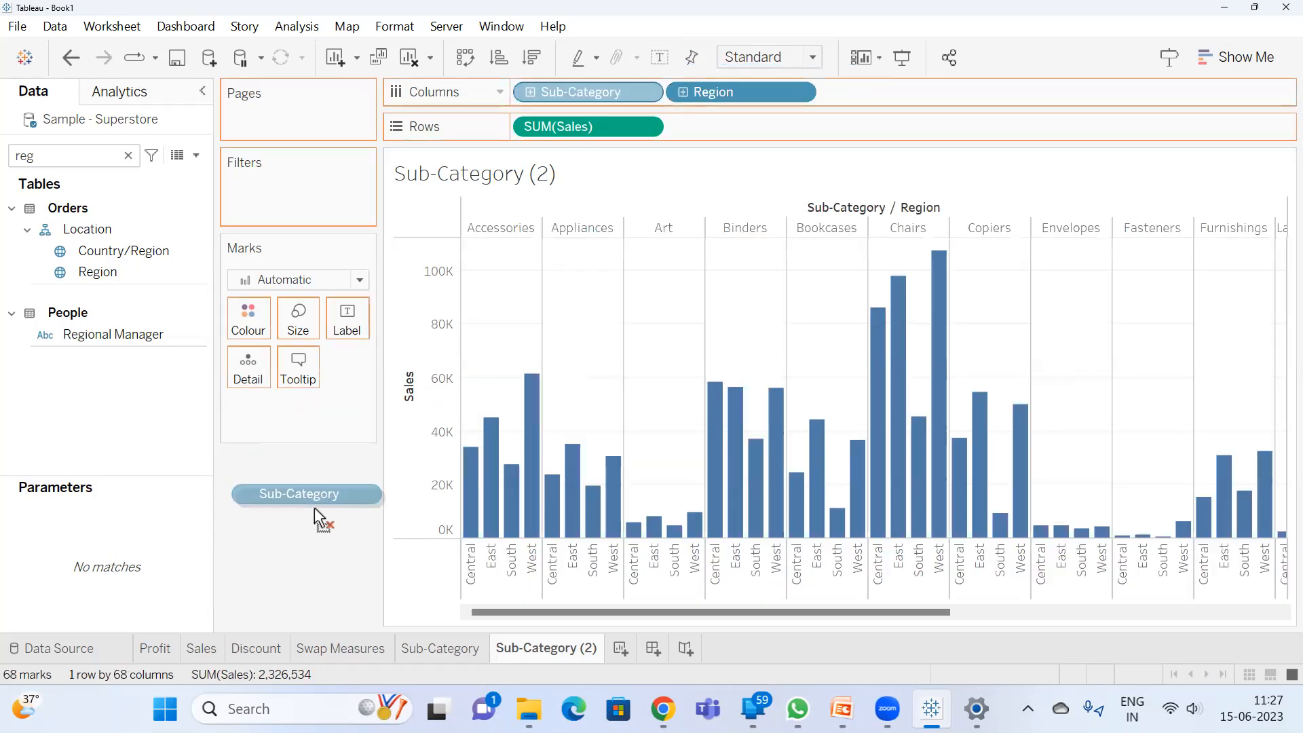
# - Rename the Sub-Category (2) sheet as Region
pyautogui.doubleClick(536, 647)
pyautogui.write('reg')
pyautogui.press('BackSpace')
pyautogui.press('BackSpace')
pyautogui.press('BackSpace')
pyautogui.write('Region')
pyautogui.press('Return')
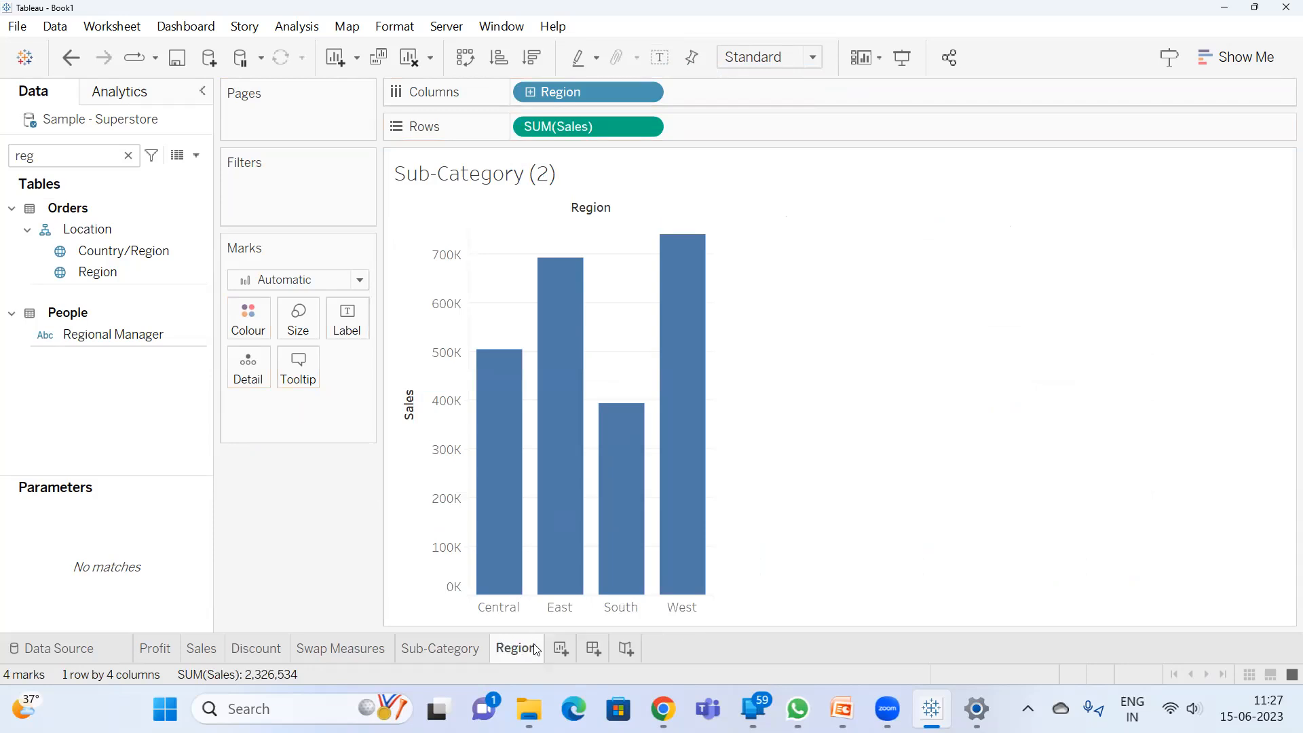
# - Duplicate the Region sheet and replace Region with Category in Columns on the copy
pyautogui.rightClick(535, 649)
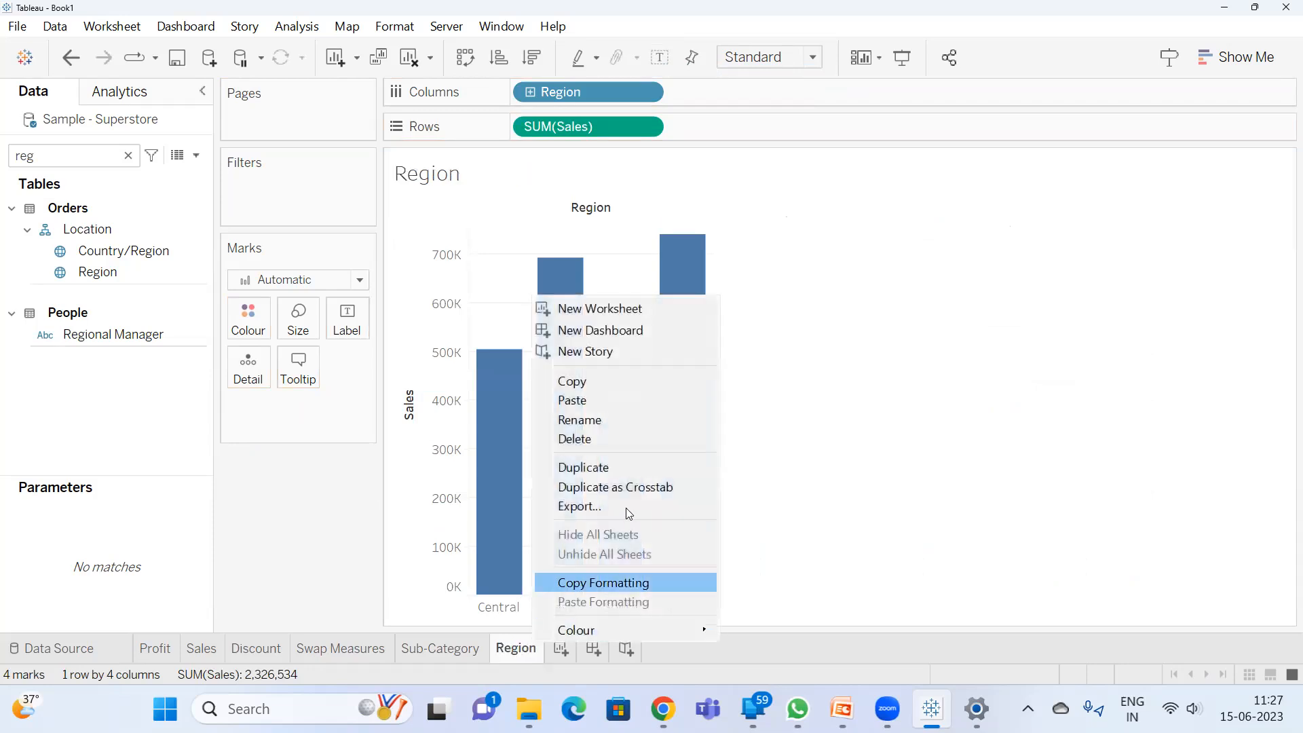
pyautogui.click(615, 467)
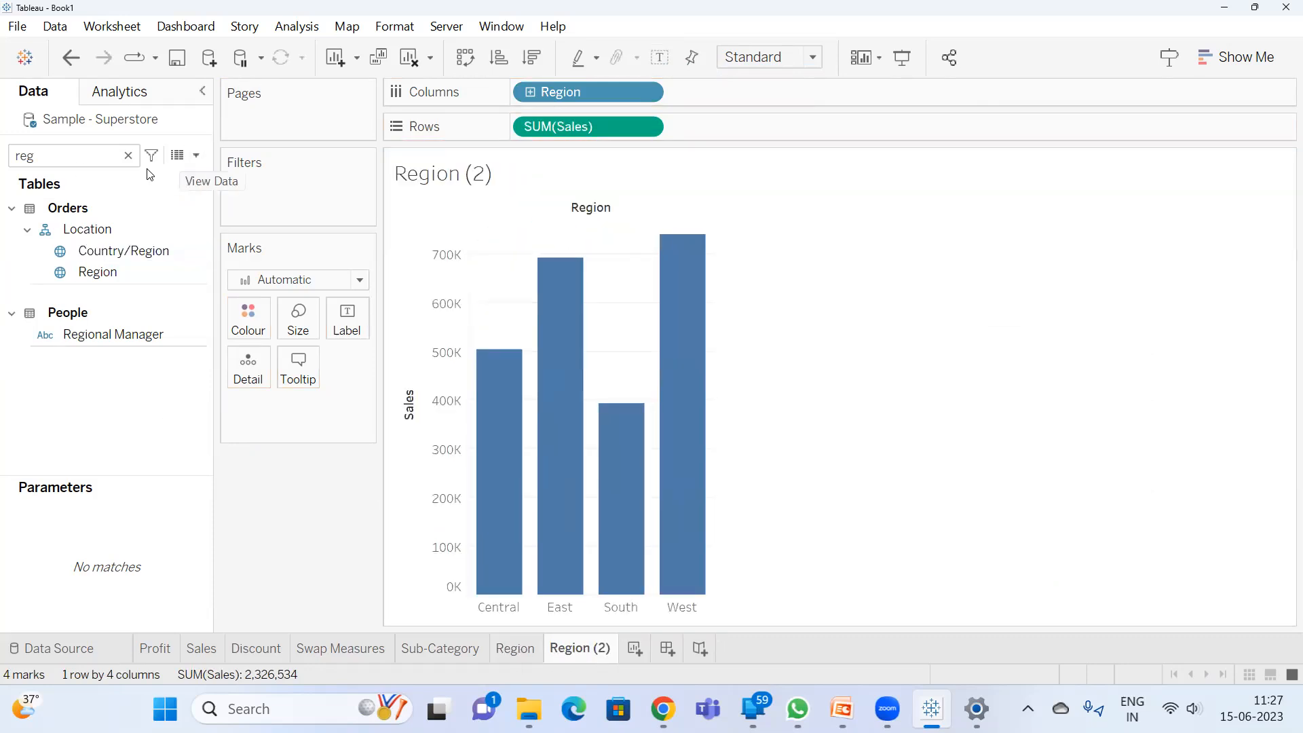
pyautogui.click(128, 156)
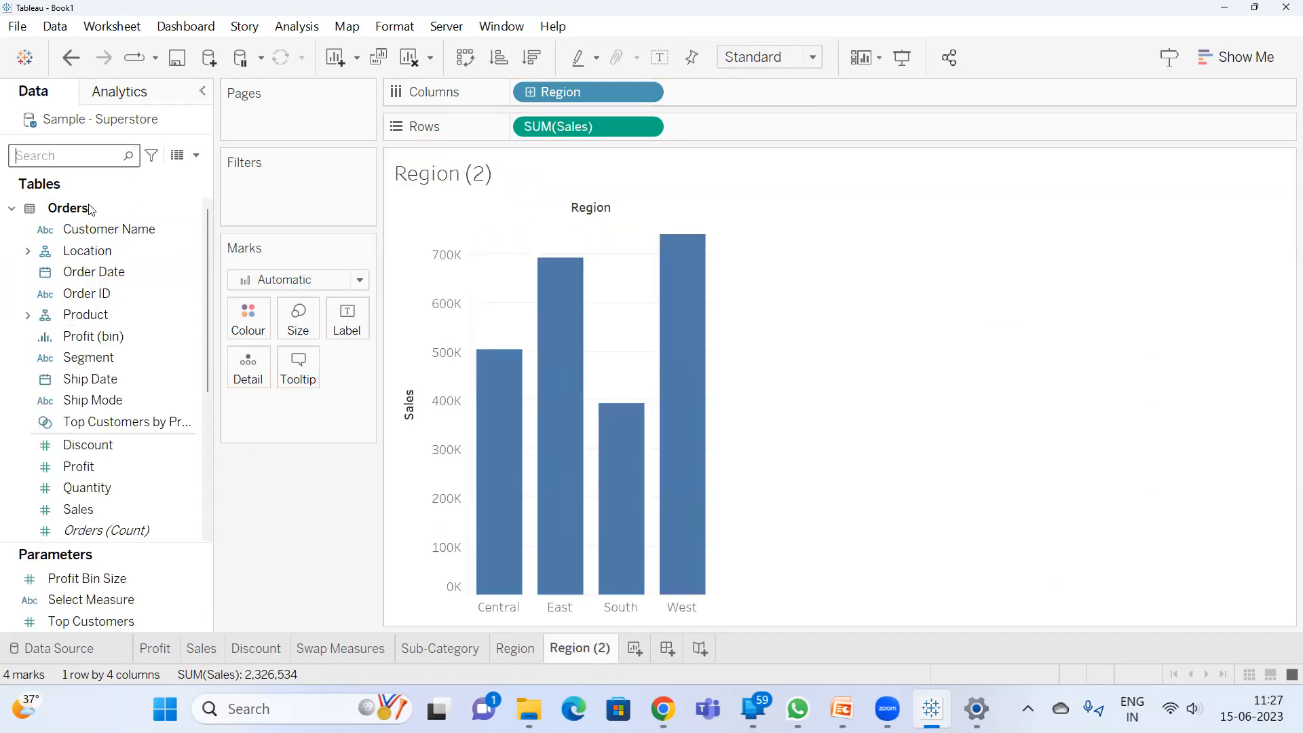
pyautogui.write('s')
pyautogui.press('BackSpace')
pyautogui.write('cat')
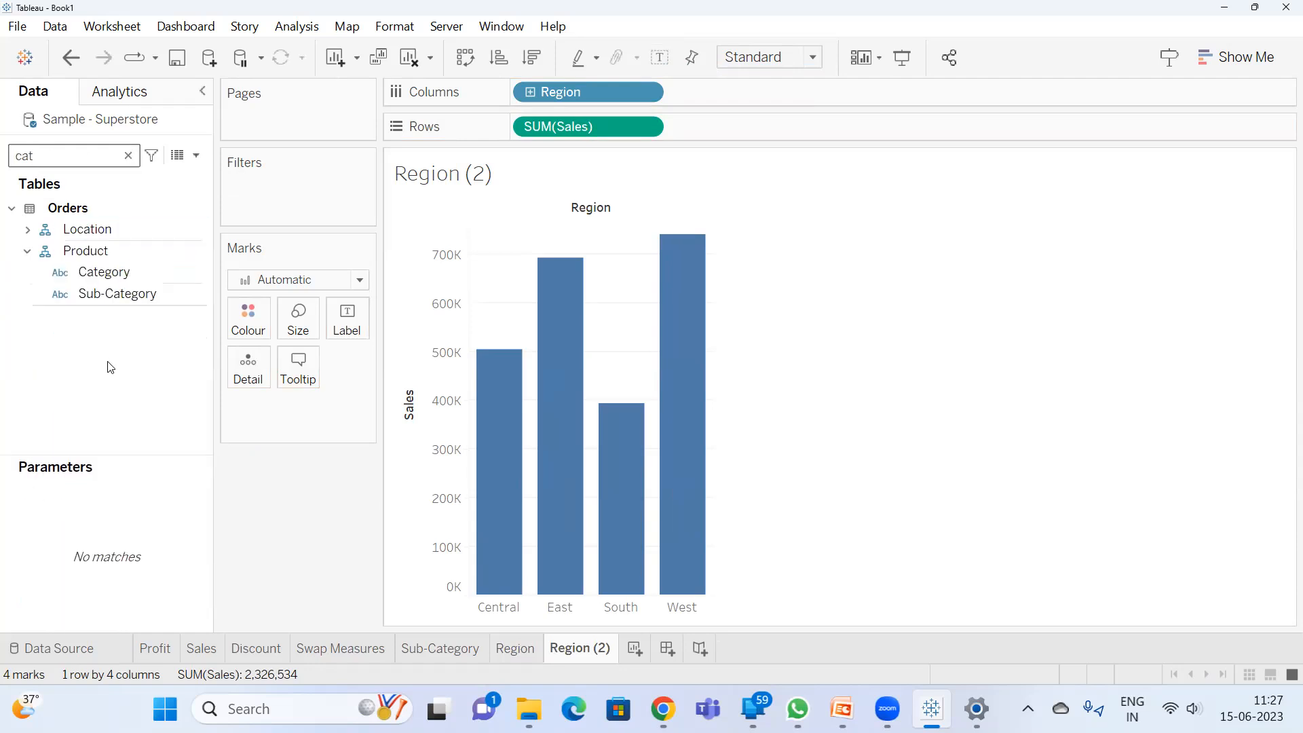
pyautogui.moveTo(121, 270); pyautogui.dragTo(679, 92)
pyautogui.moveTo(588, 92); pyautogui.dragTo(277, 568)
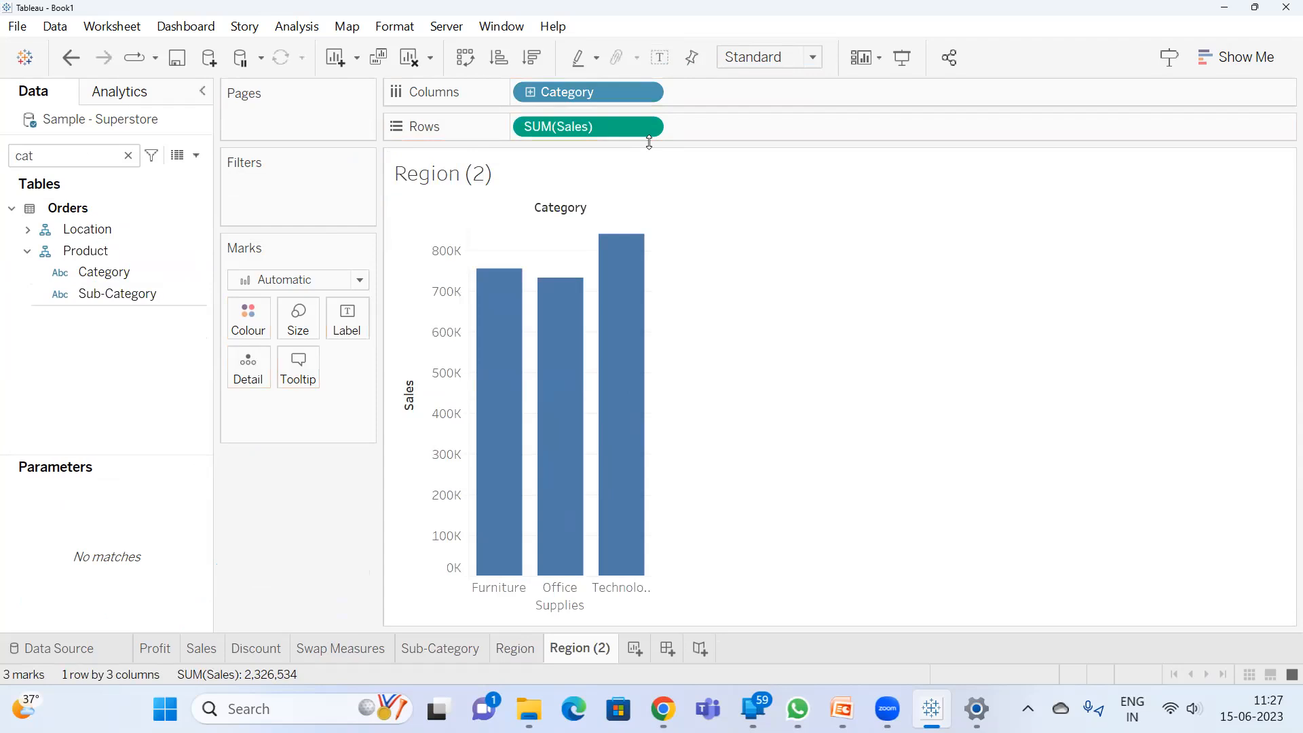
# - Show mark labels on the category chart and rename its sheet as Category
pyautogui.click(660, 57)
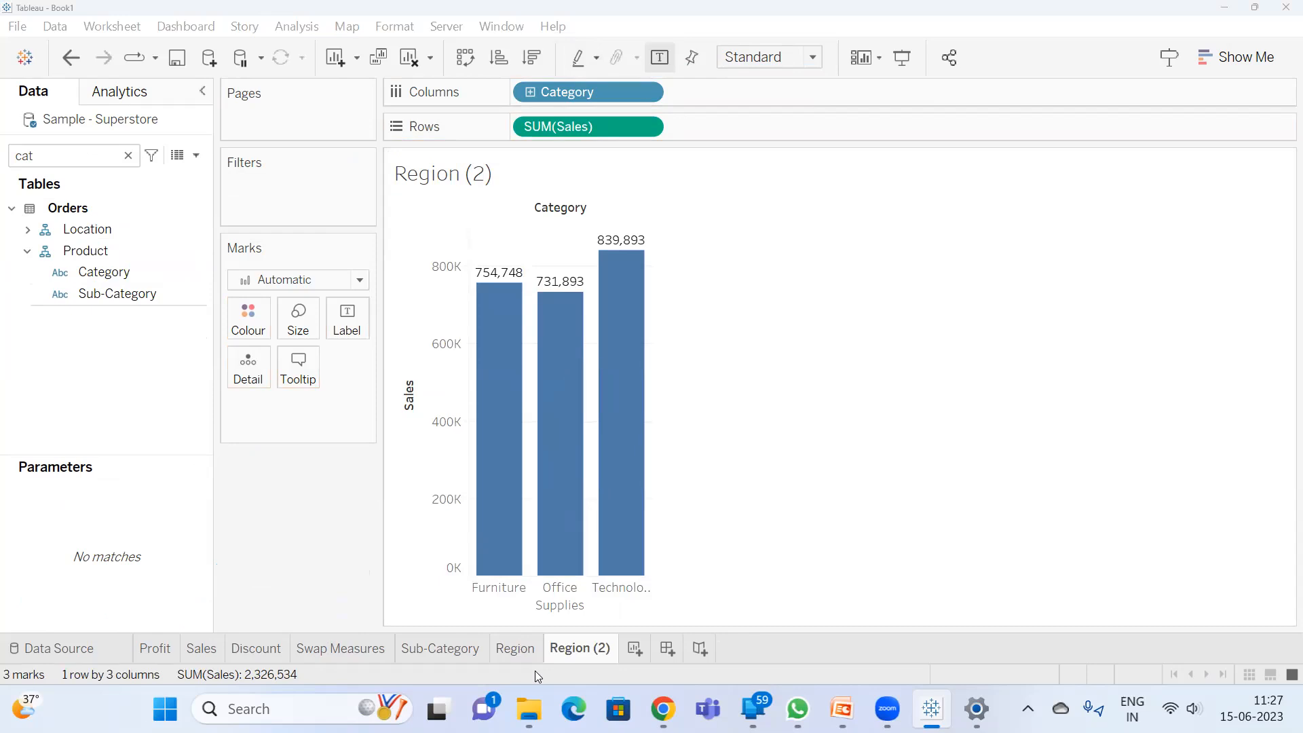
pyautogui.doubleClick(598, 650)
pyautogui.write('C')
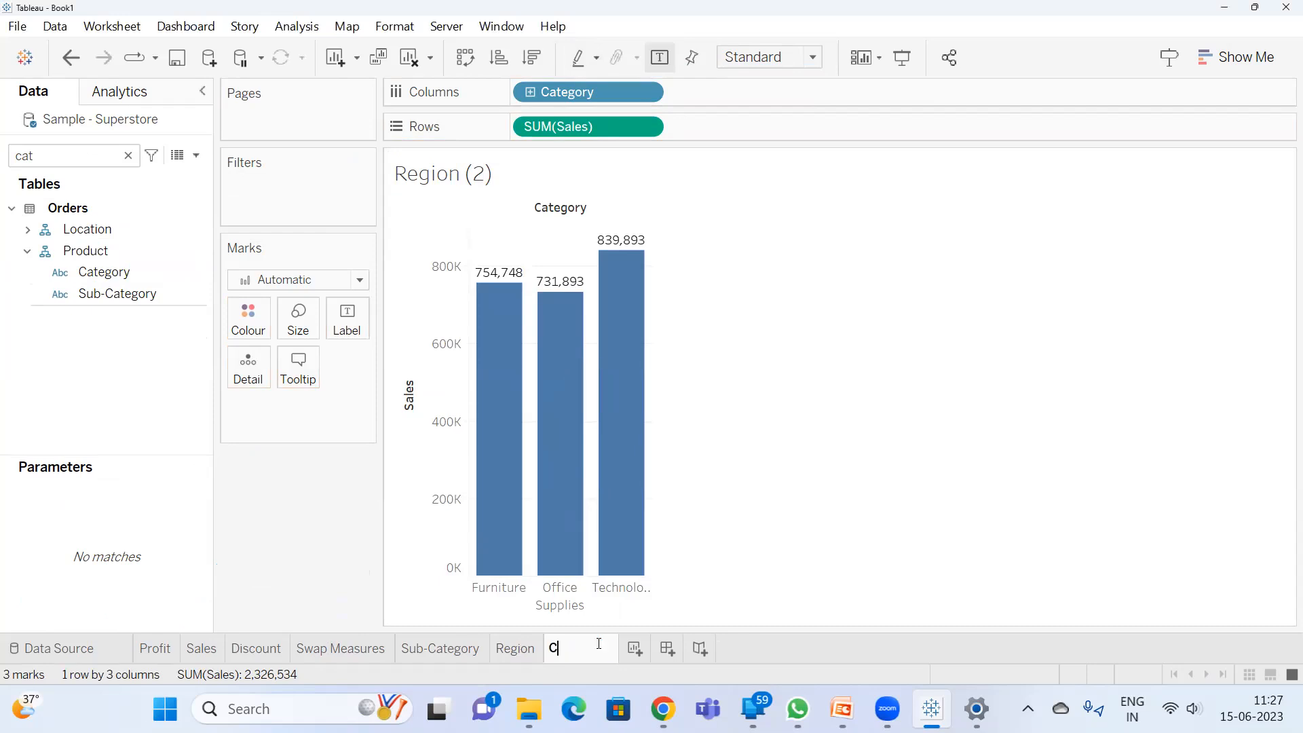
pyautogui.write('ategory')
pyautogui.press('Return')
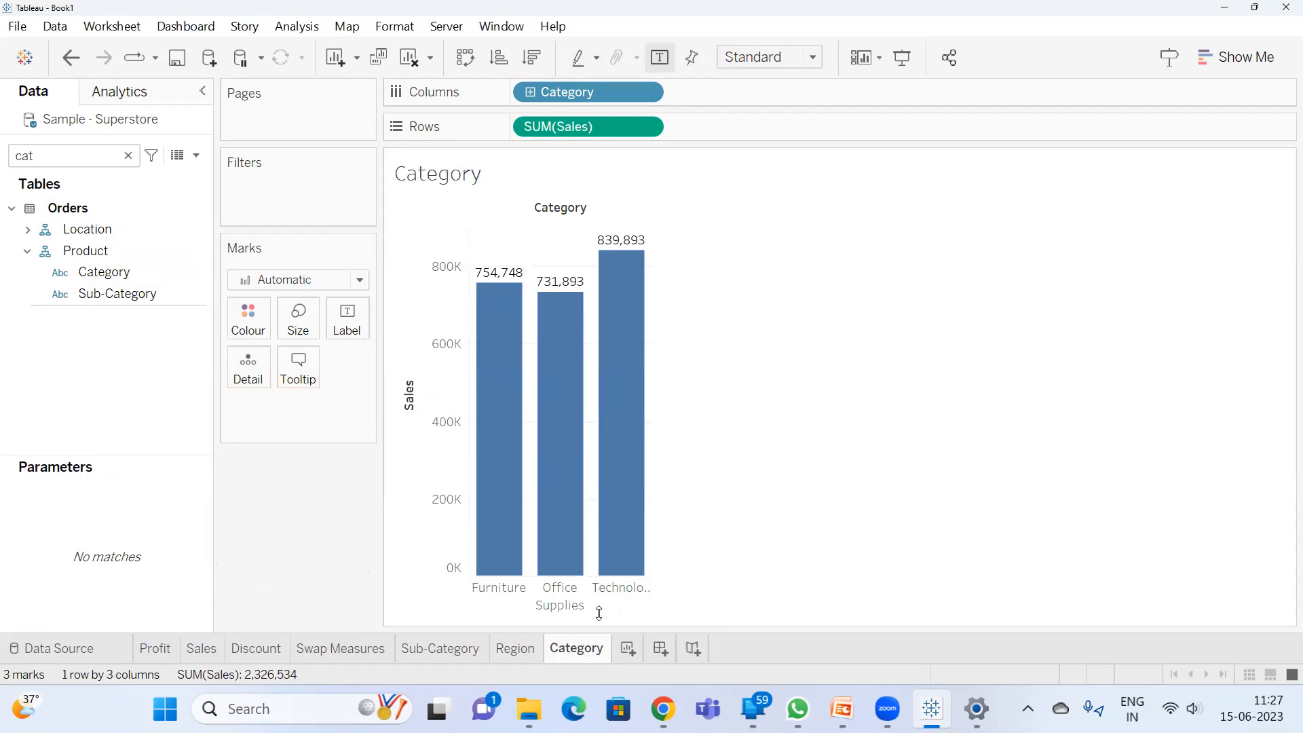
# - Show mark labels on the Region and Sub-Category sheets
pyautogui.click(506, 648)
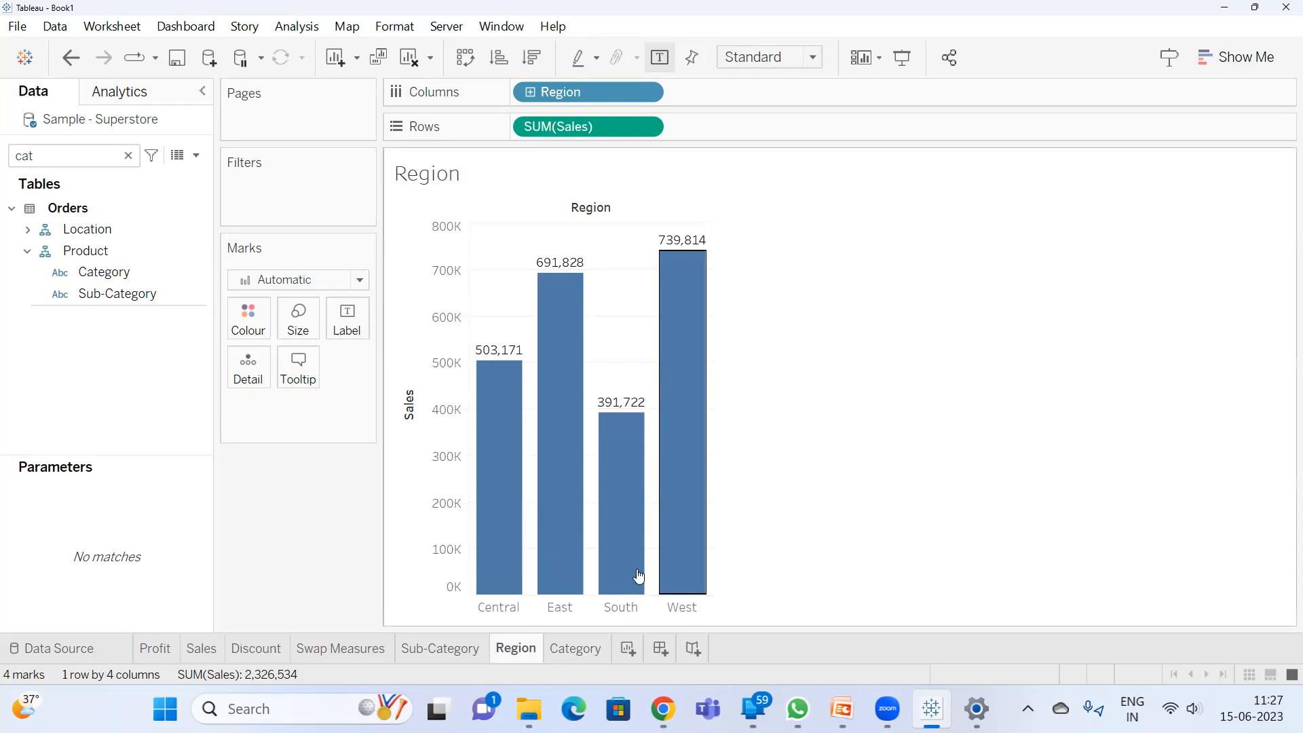
pyautogui.click(435, 649)
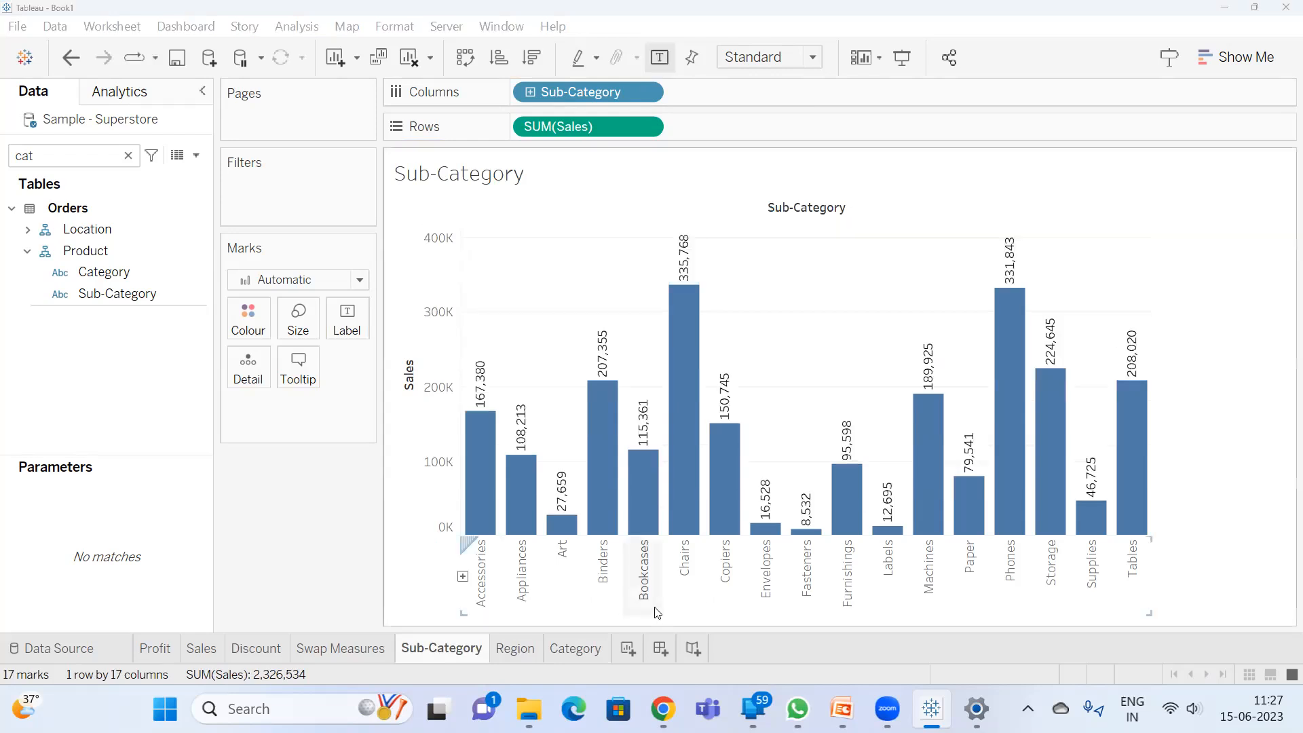
# - Add a new worksheet and rename it as Swap Dimensions
pyautogui.click(627, 649)
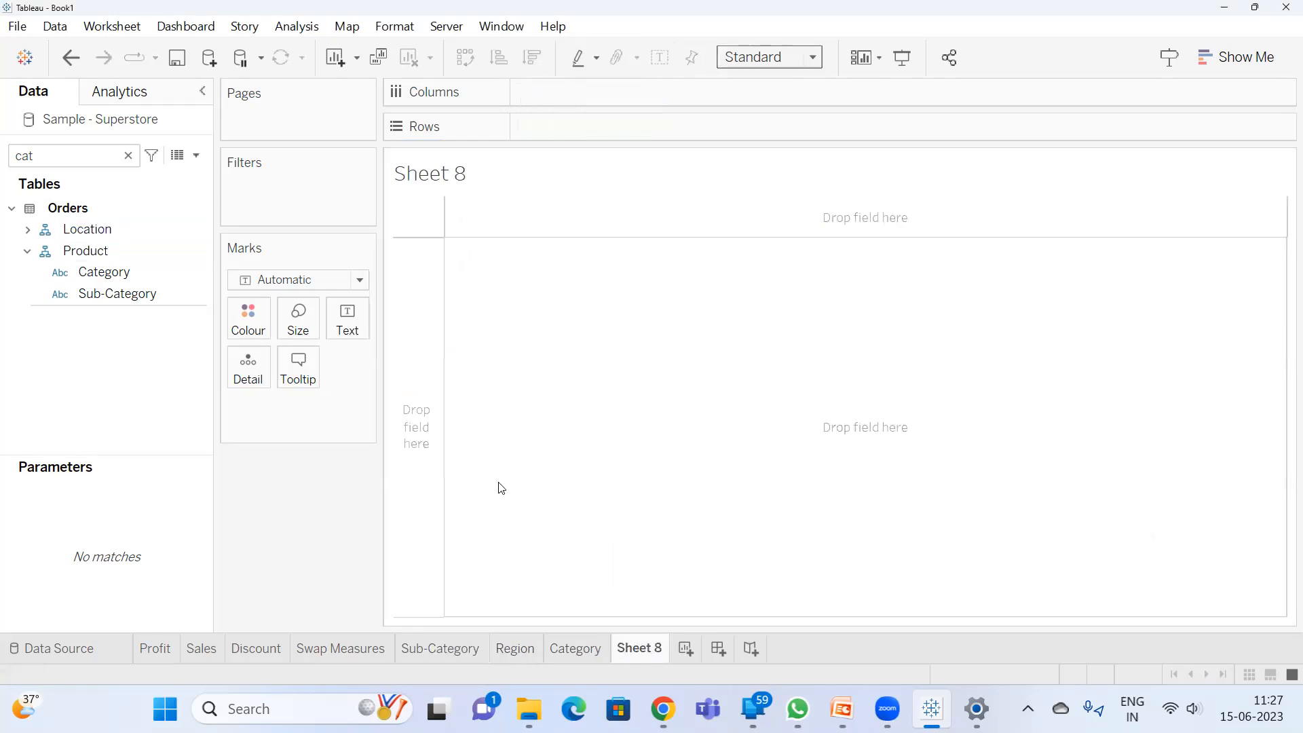
pyautogui.doubleClick(652, 649)
pyautogui.write('Swap Dime')
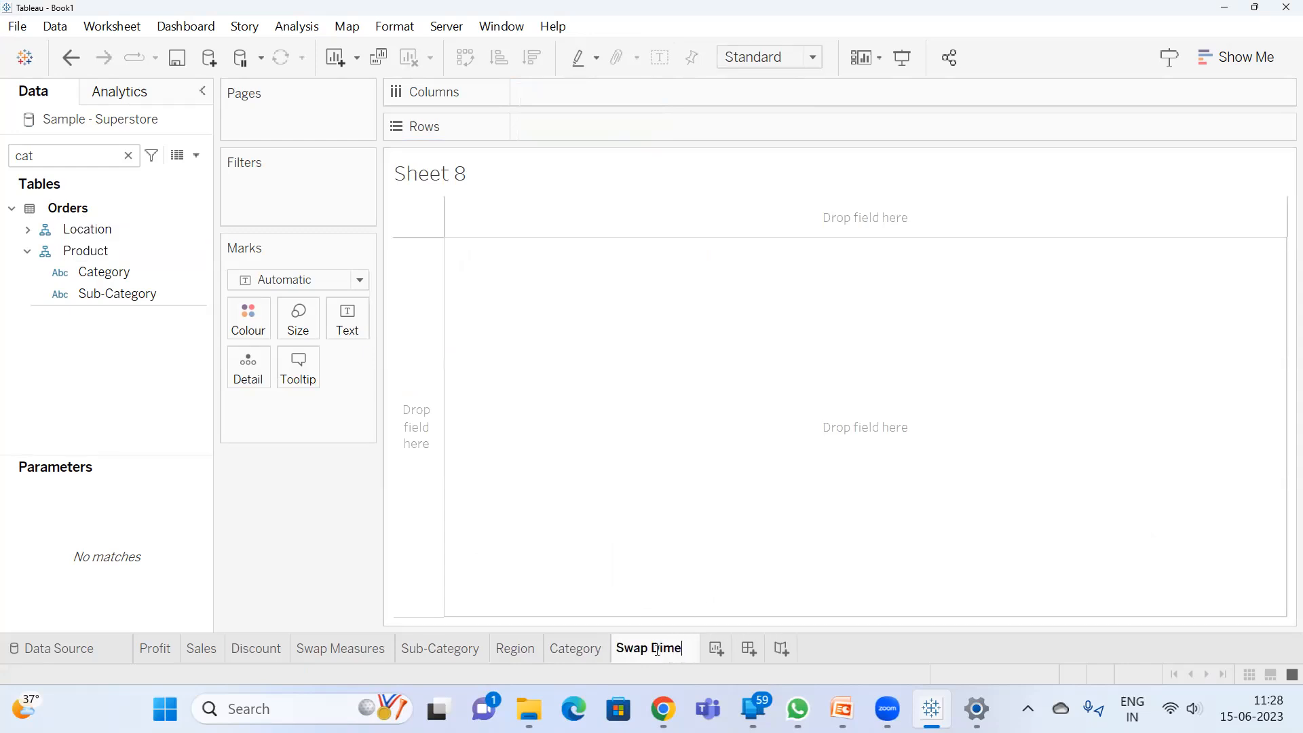
pyautogui.write('nsions')
pyautogui.press('Return')
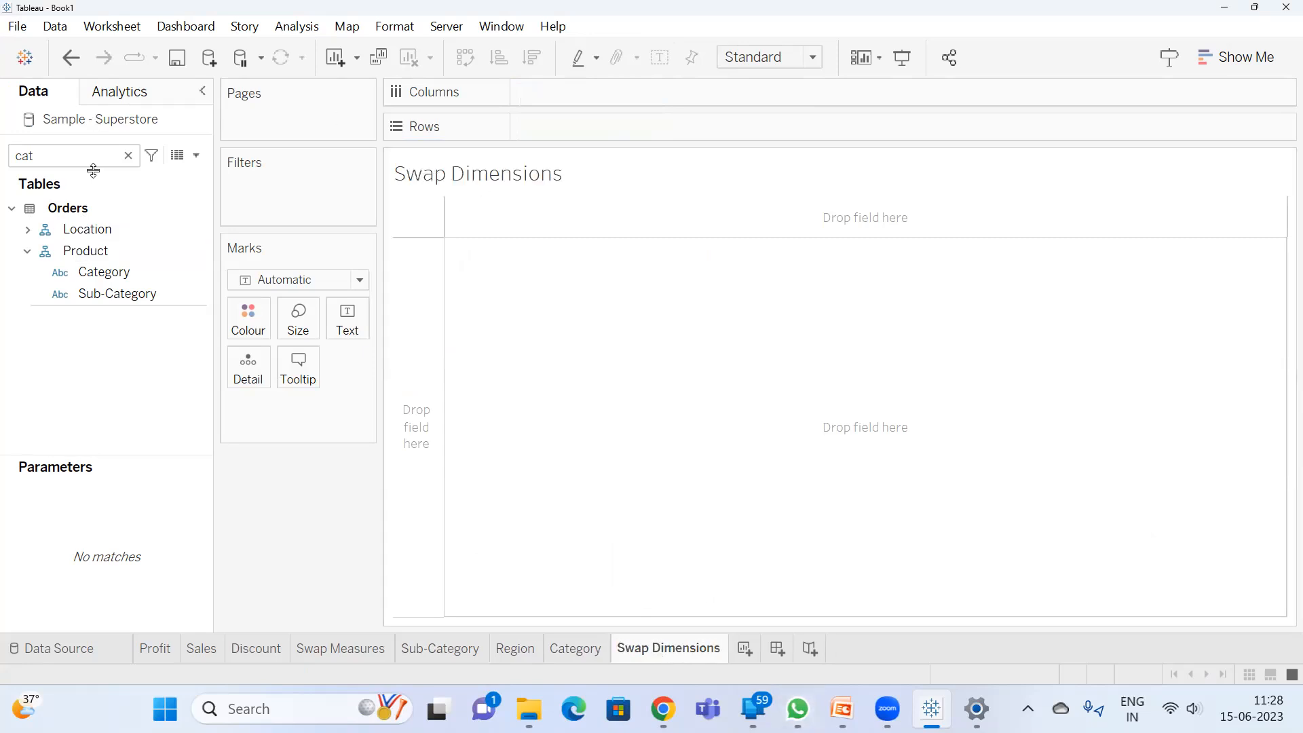
# - Build a labelled bar chart on the Swap Dimensions sheet with Sales in Rows and Sub-Category in Columns
pyautogui.click(128, 156)
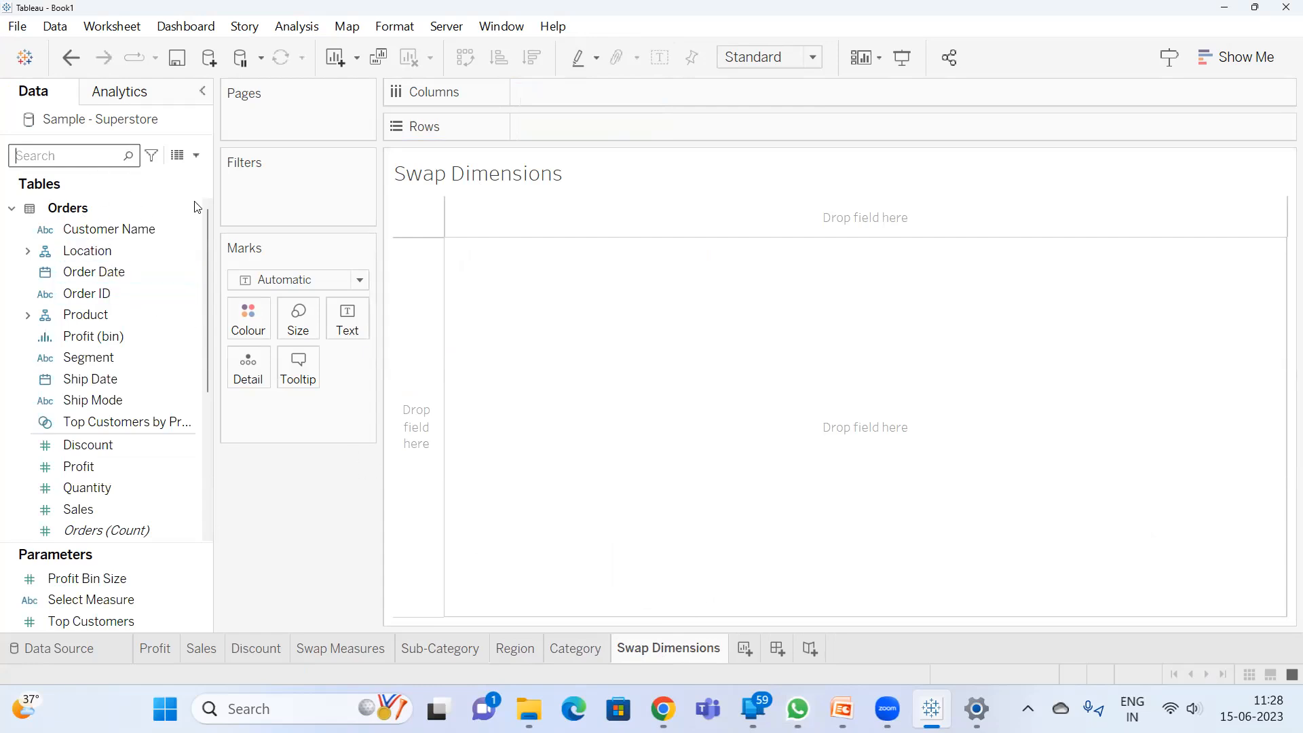
pyautogui.write('sa')
pyautogui.moveTo(122, 245)
pyautogui.mouseDown()
pyautogui.moveTo(384, 115)
pyautogui.moveTo(633, 129)
pyautogui.moveTo(592, 132)
pyautogui.mouseUp()
pyautogui.doubleClick(568, 84)
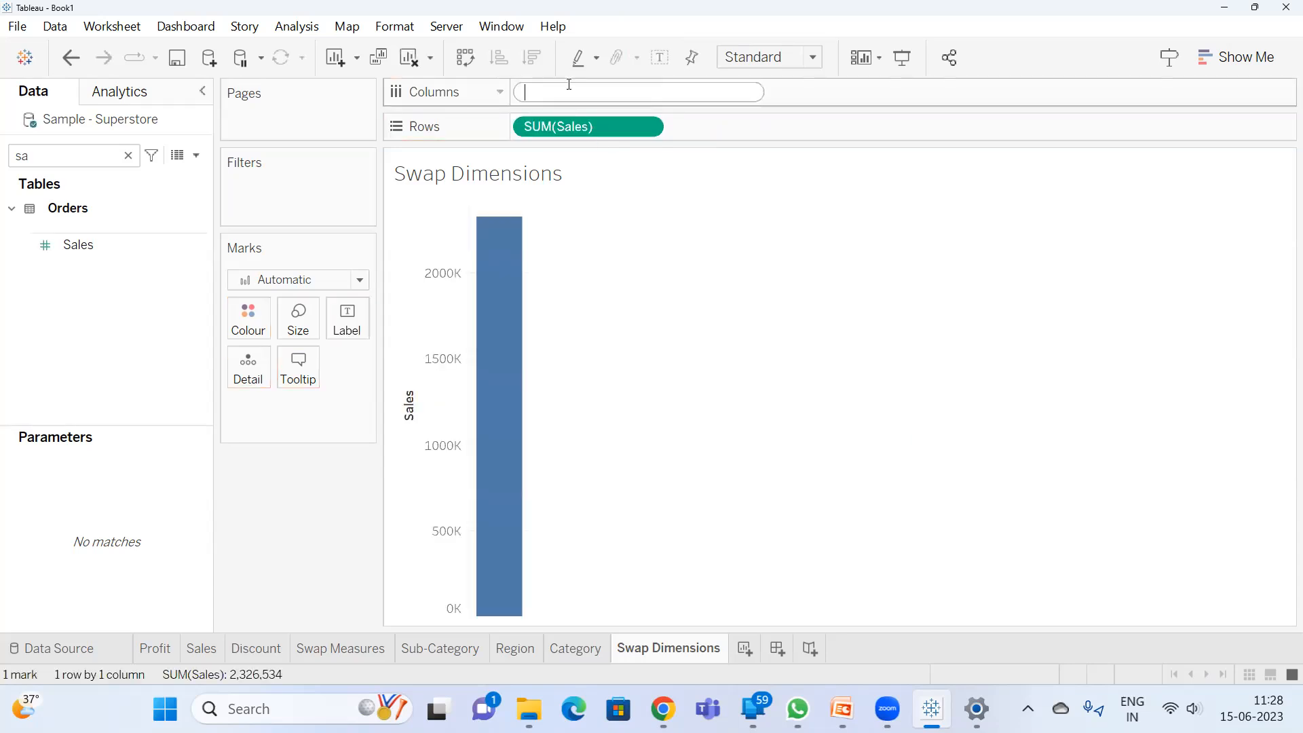
pyautogui.write('su')
pyautogui.press('Return')
pyautogui.press('Return')
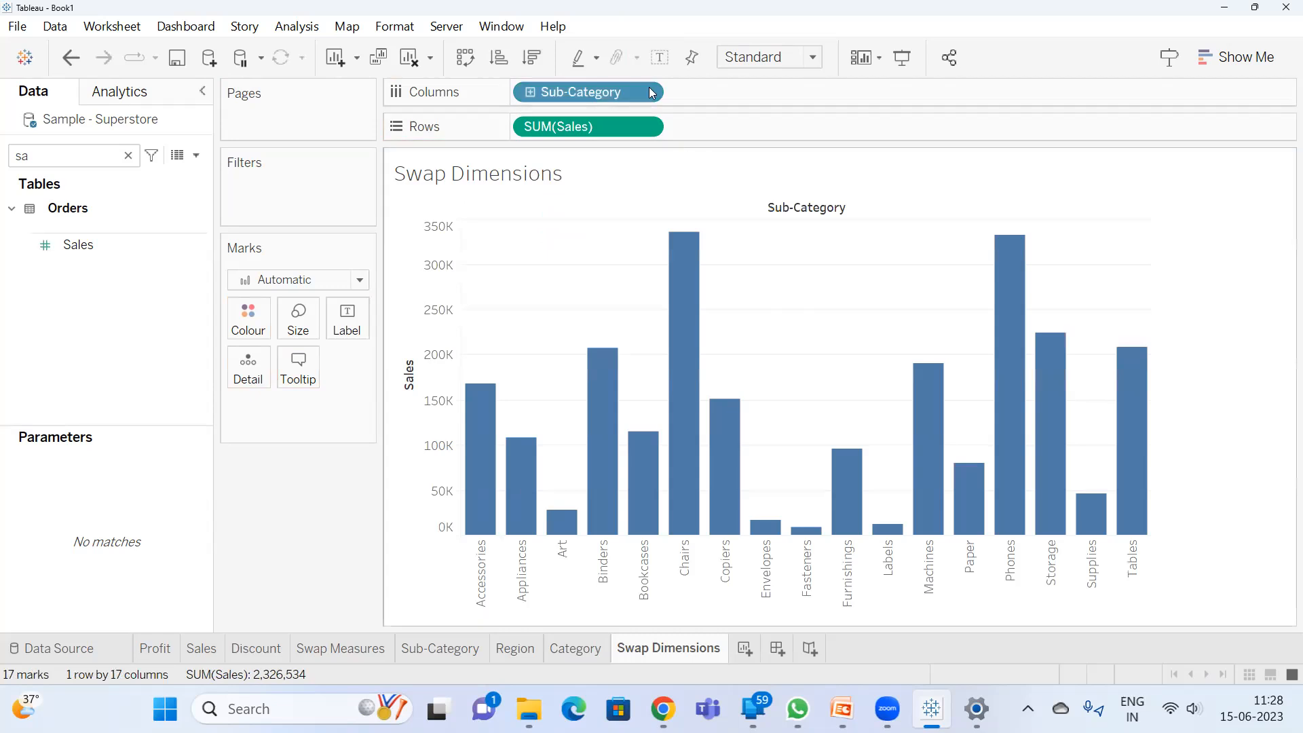
pyautogui.click(660, 59)
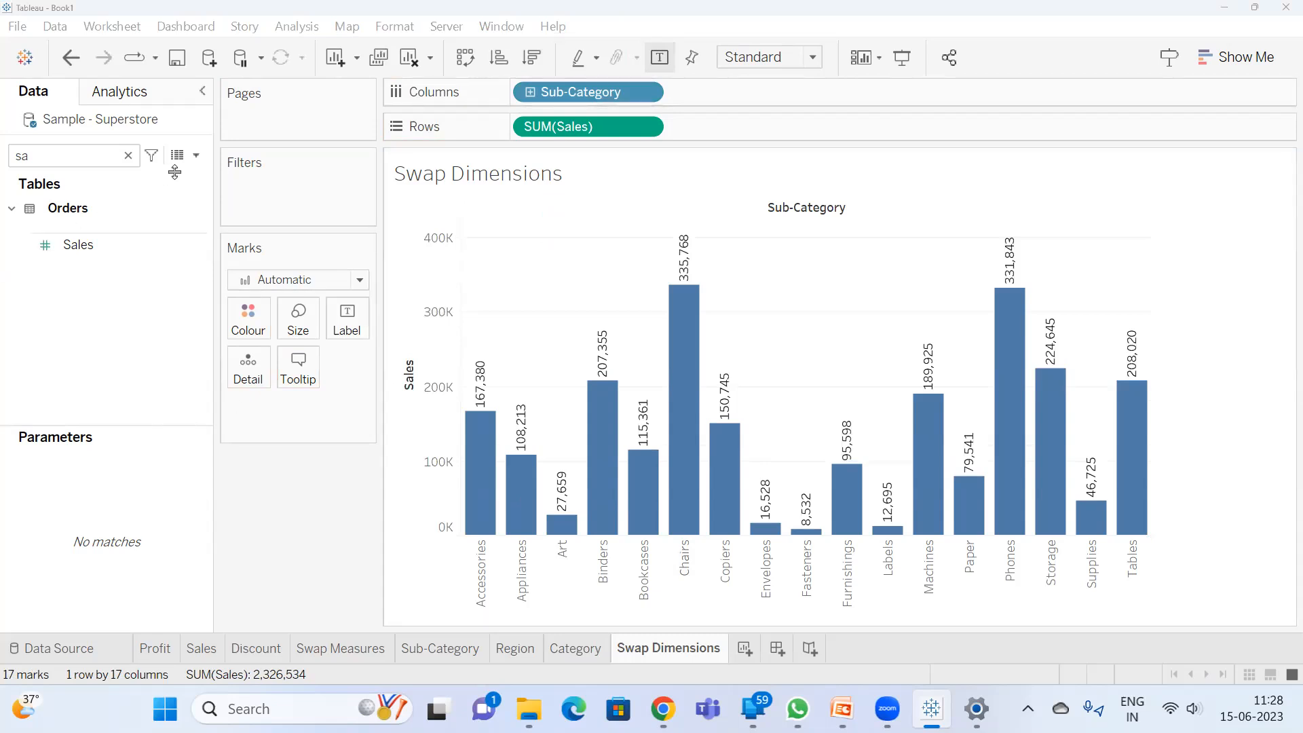
# - Create a new parameter named Select Dimensions with the String data type
pyautogui.click(196, 156)
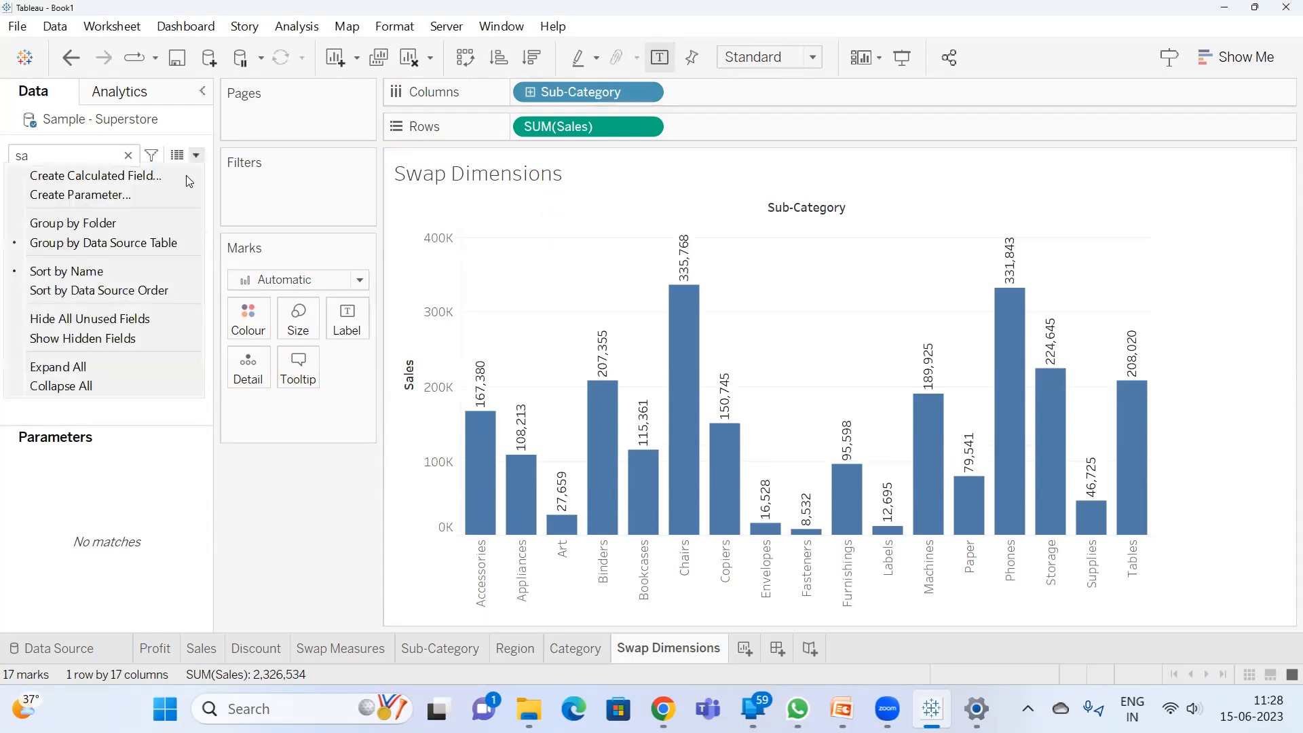
pyautogui.click(149, 197)
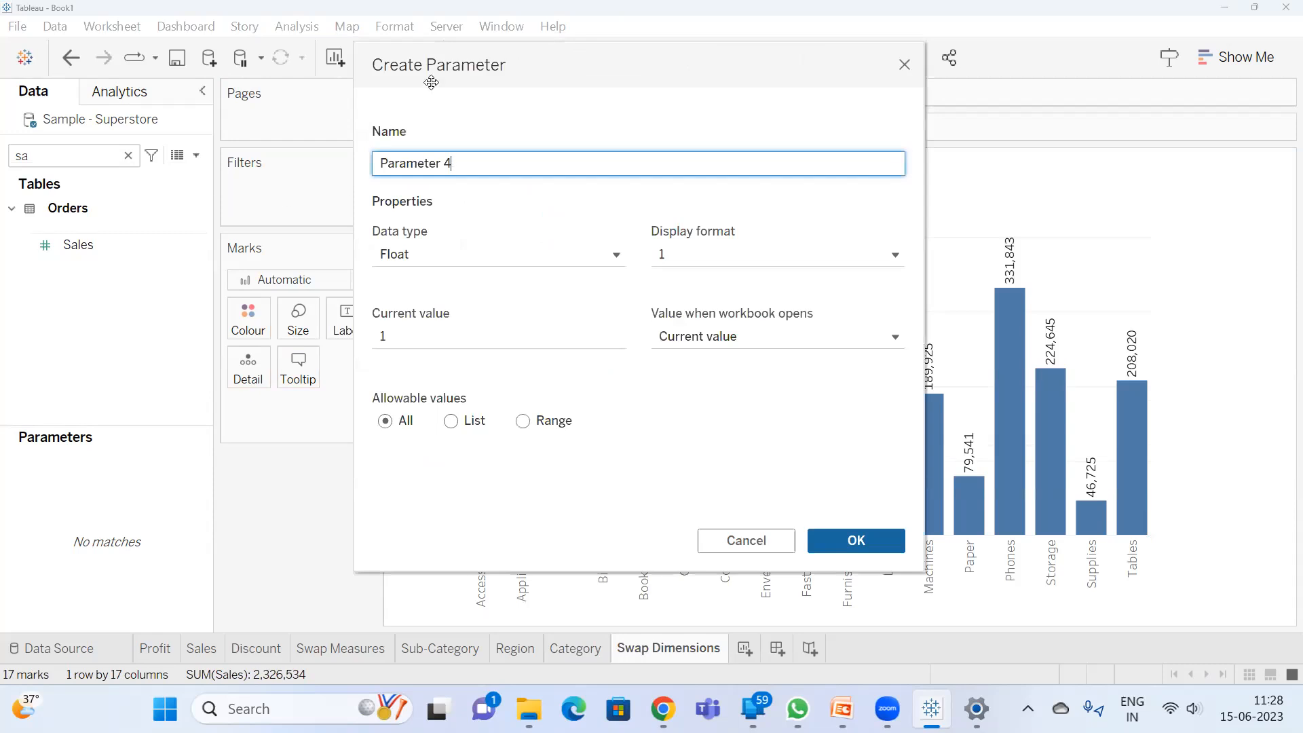
pyautogui.moveTo(432, 82); pyautogui.dragTo(349, 157)
pyautogui.click(378, 329)
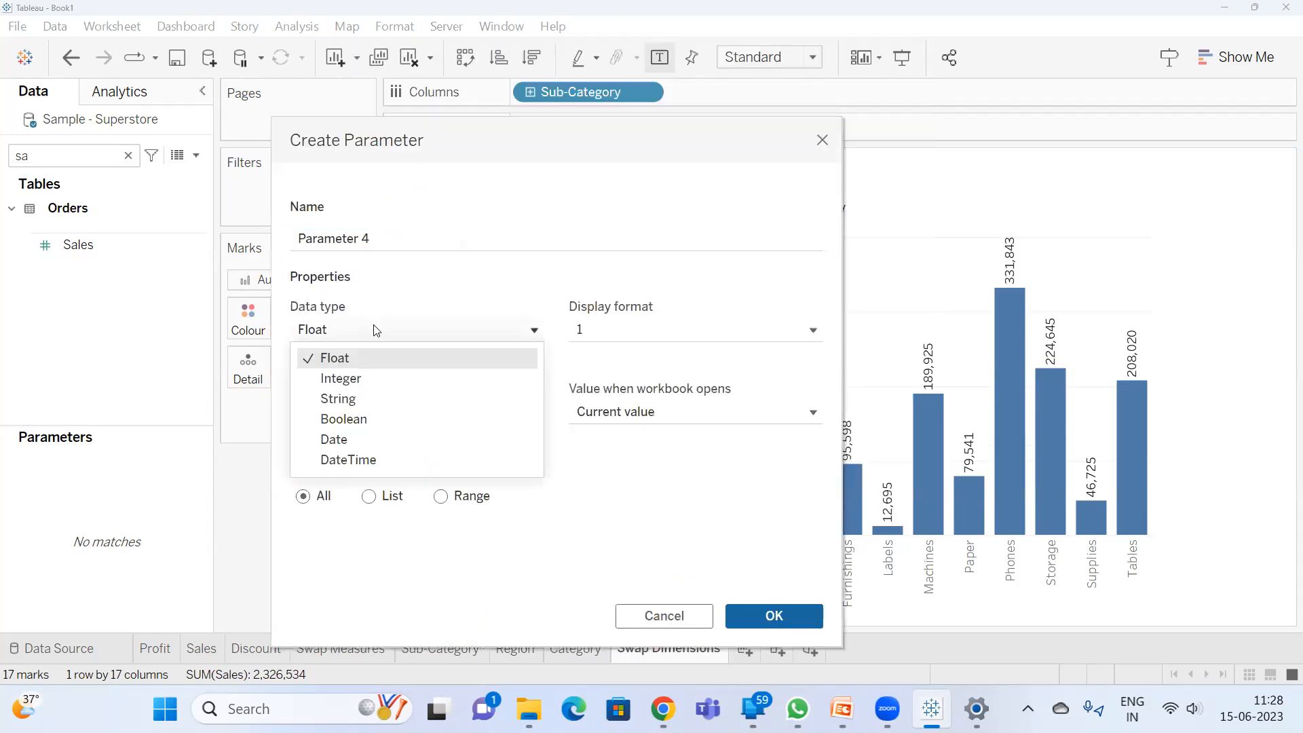
pyautogui.click(365, 399)
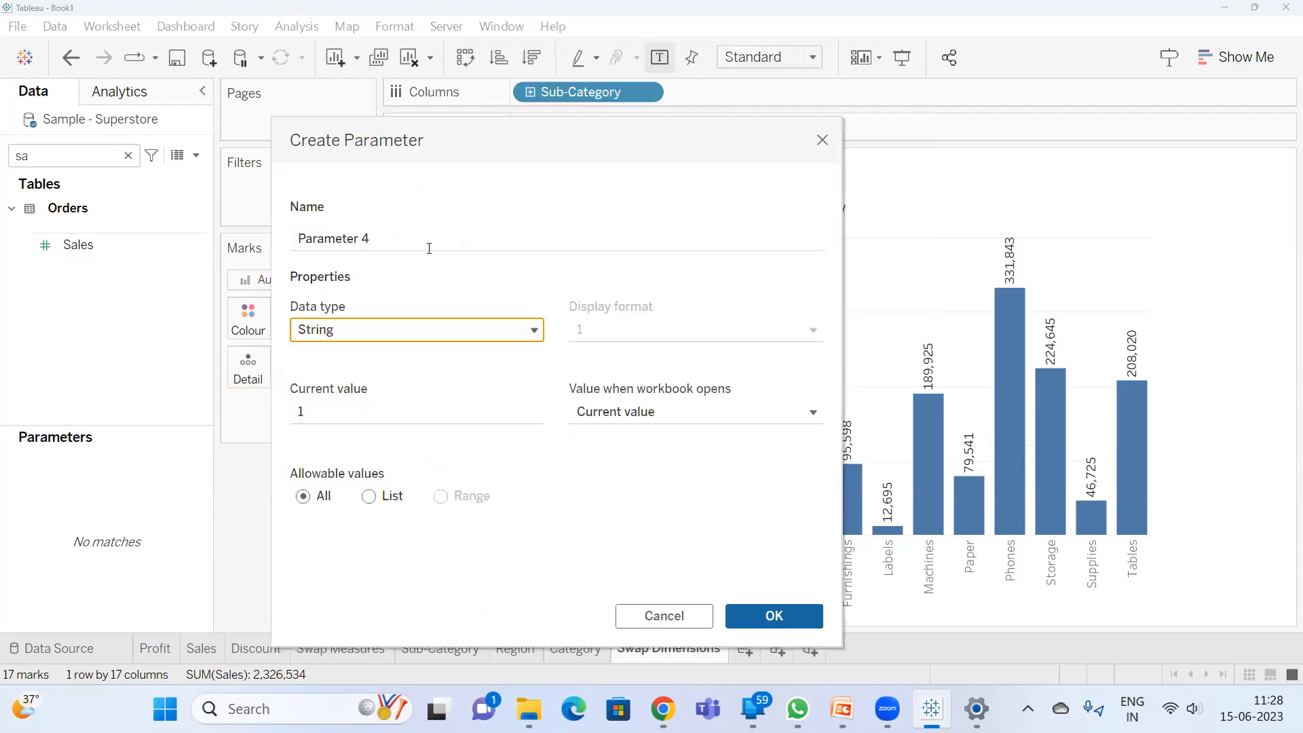
pyautogui.moveTo(428, 243); pyautogui.dragTo(110, 206)
pyautogui.write('Sele')
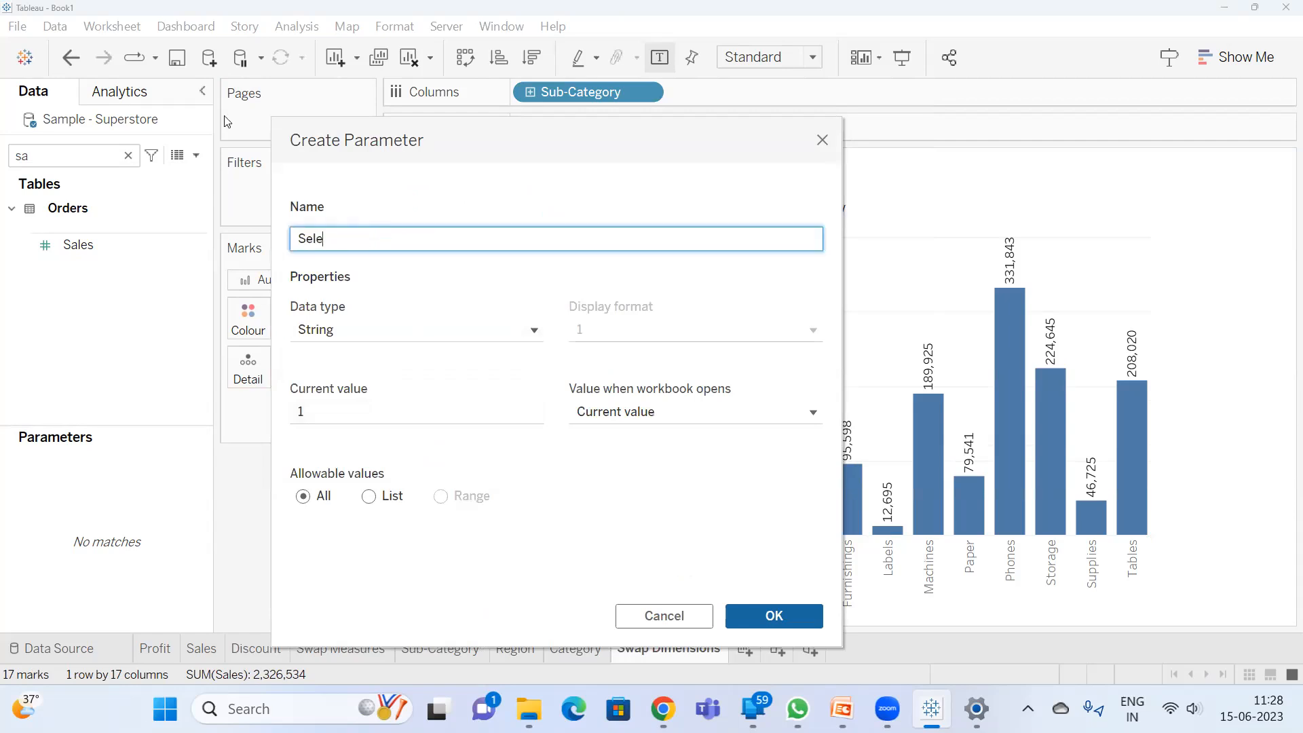
pyautogui.write('ct Dimensions')
# - Restrict the parameter to a list of the values Sub-Category, Category and Region, and save it
pyautogui.click(368, 496)
pyautogui.click(362, 560)
pyautogui.write('Su')
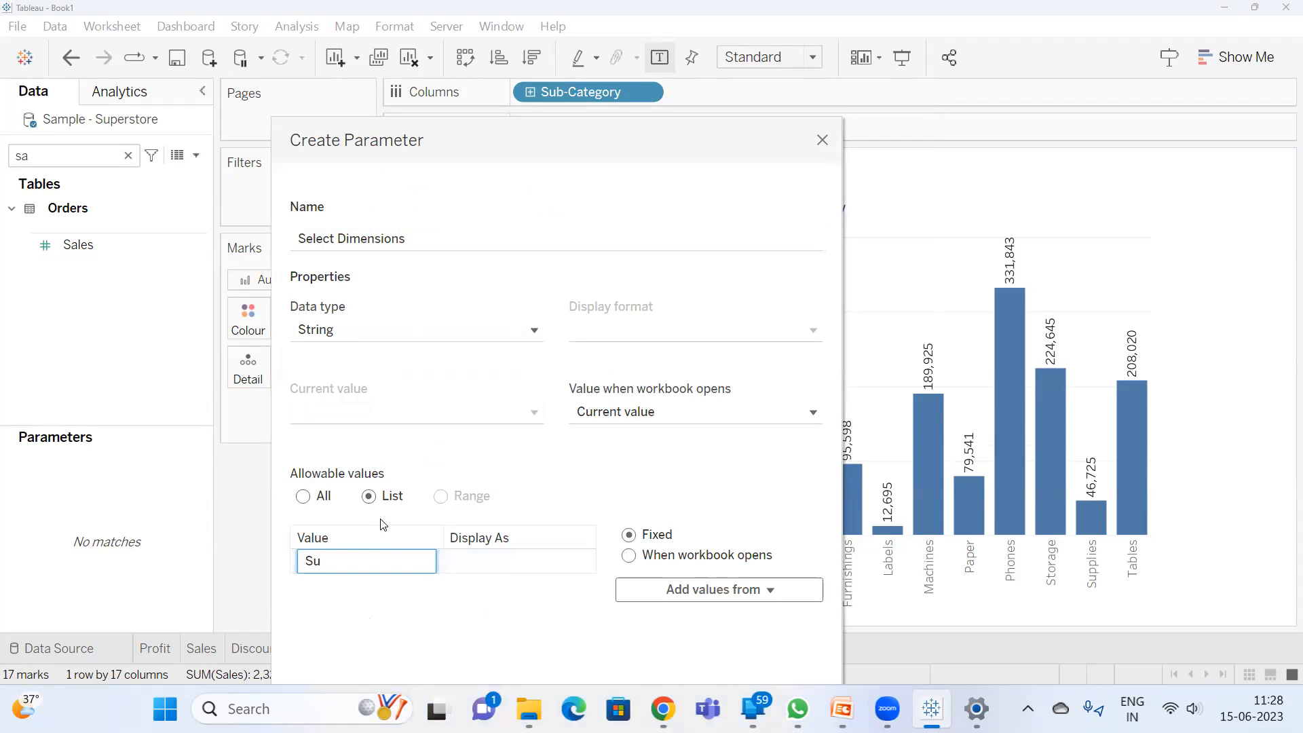
pyautogui.write('b-Category')
pyautogui.press('Return')
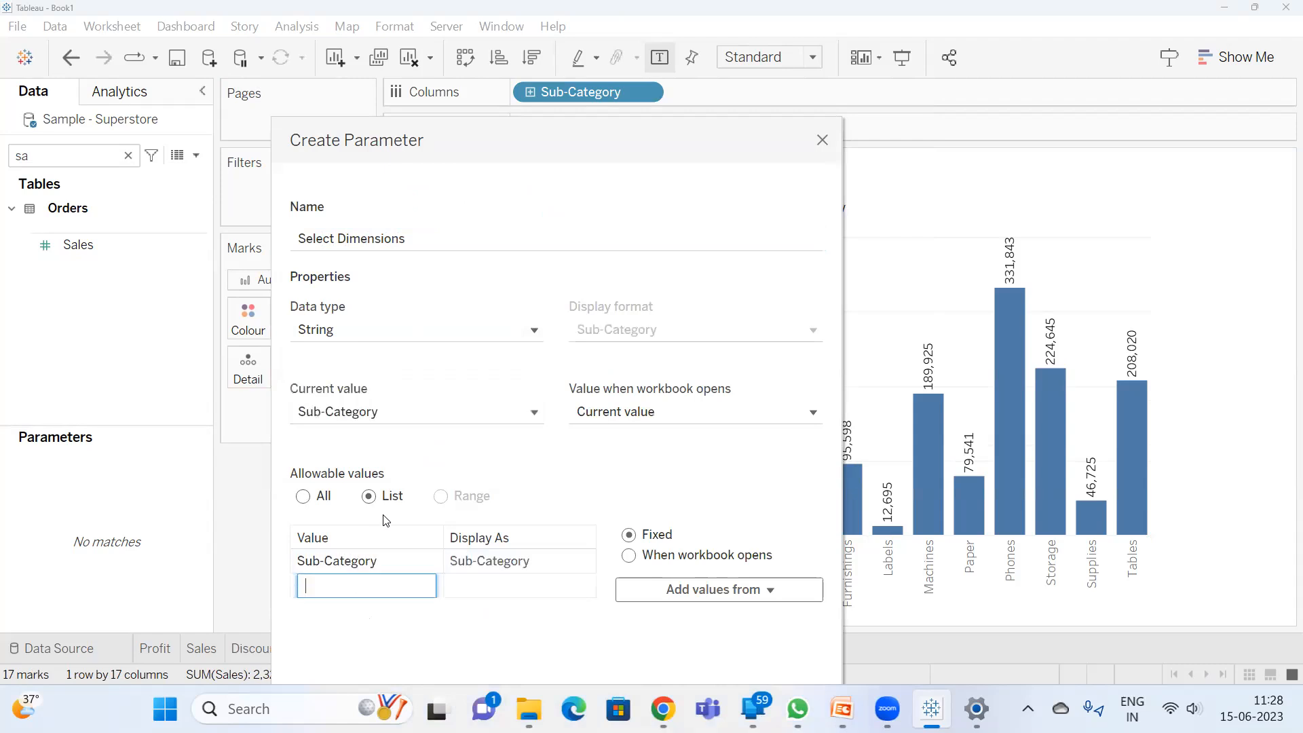
pyautogui.write('Category')
pyautogui.press('Return')
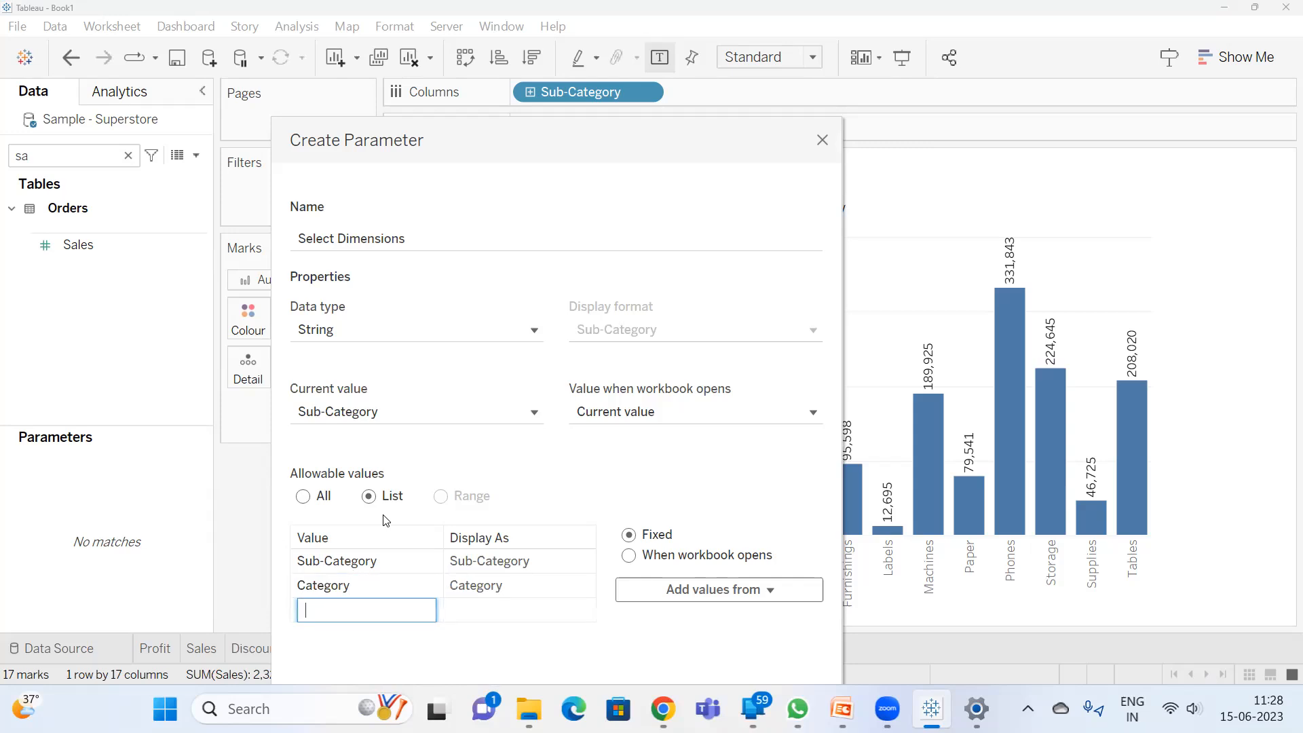
pyautogui.write('Region')
pyautogui.press('Return')
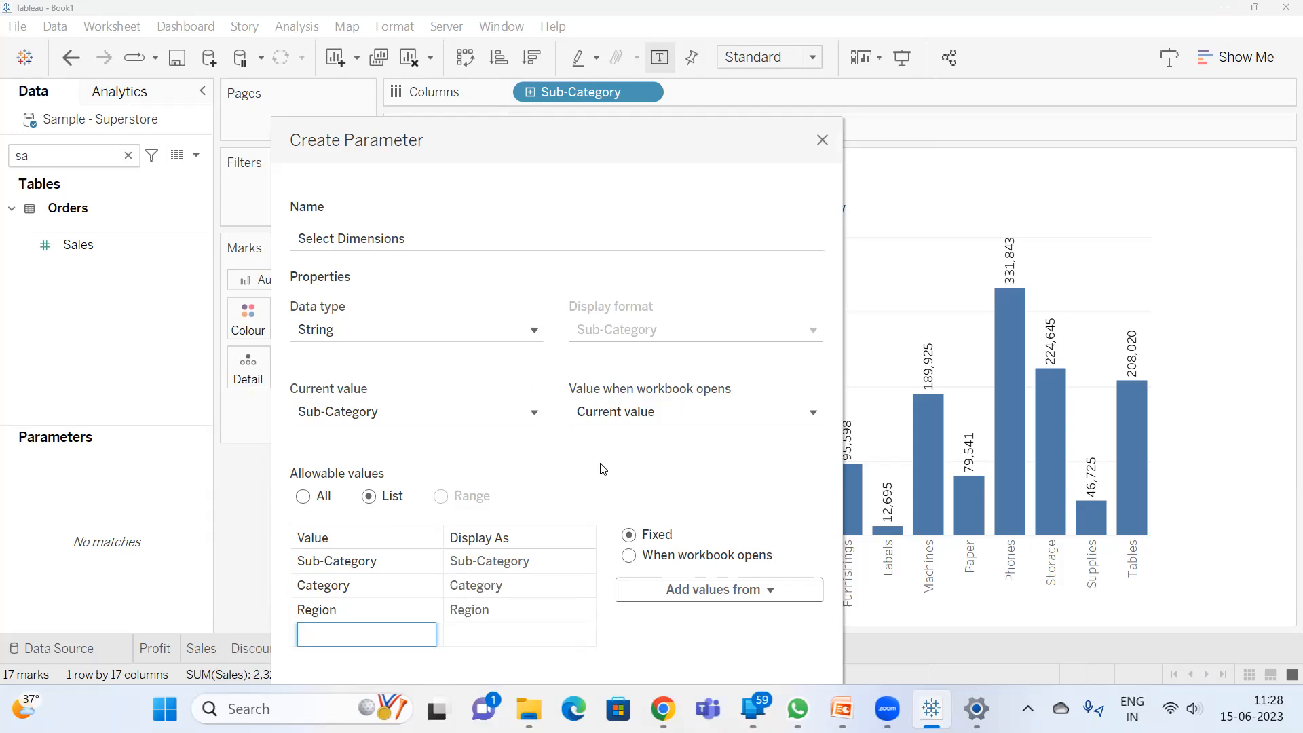
pyautogui.moveTo(435, 112); pyautogui.dragTo(368, 13)
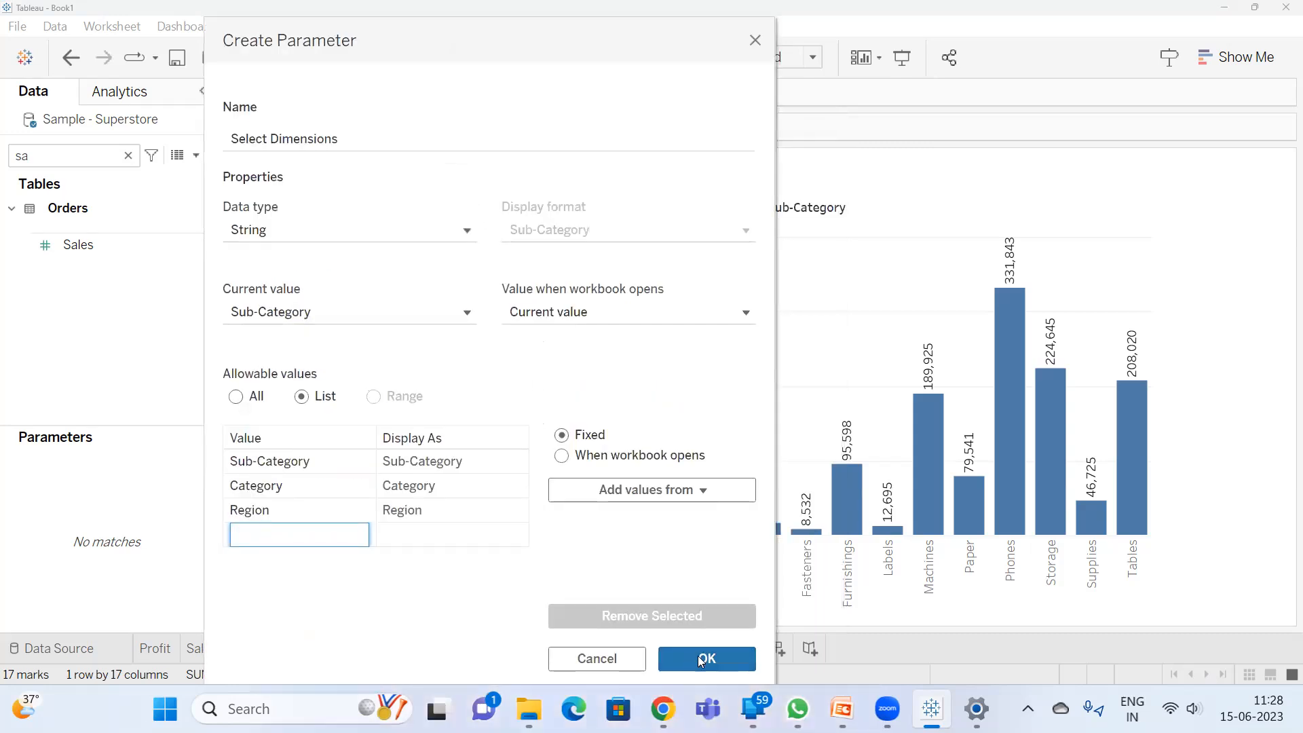
pyautogui.click(705, 658)
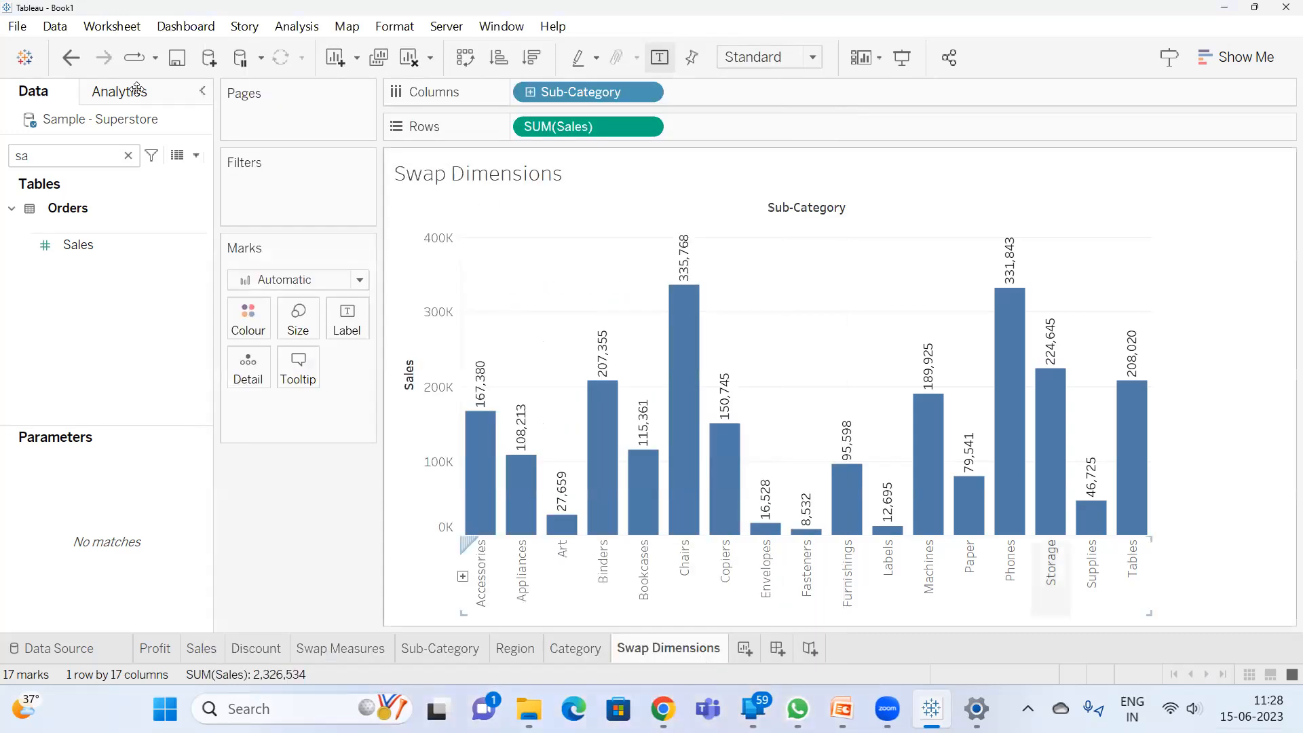
# - Clear the field search and show the Select Dimensions parameter control on the sheet
pyautogui.click(128, 155)
pyautogui.click(83, 601)
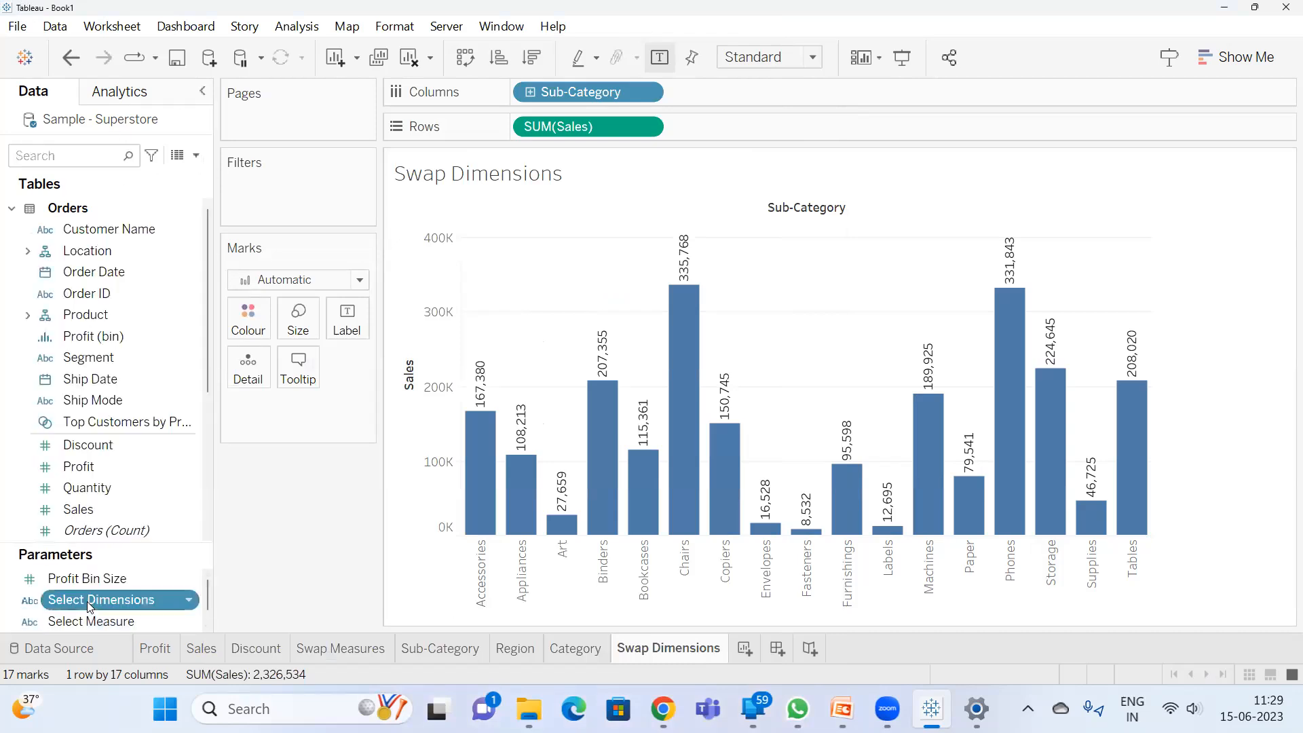
pyautogui.rightClick(87, 602)
pyautogui.click(187, 278)
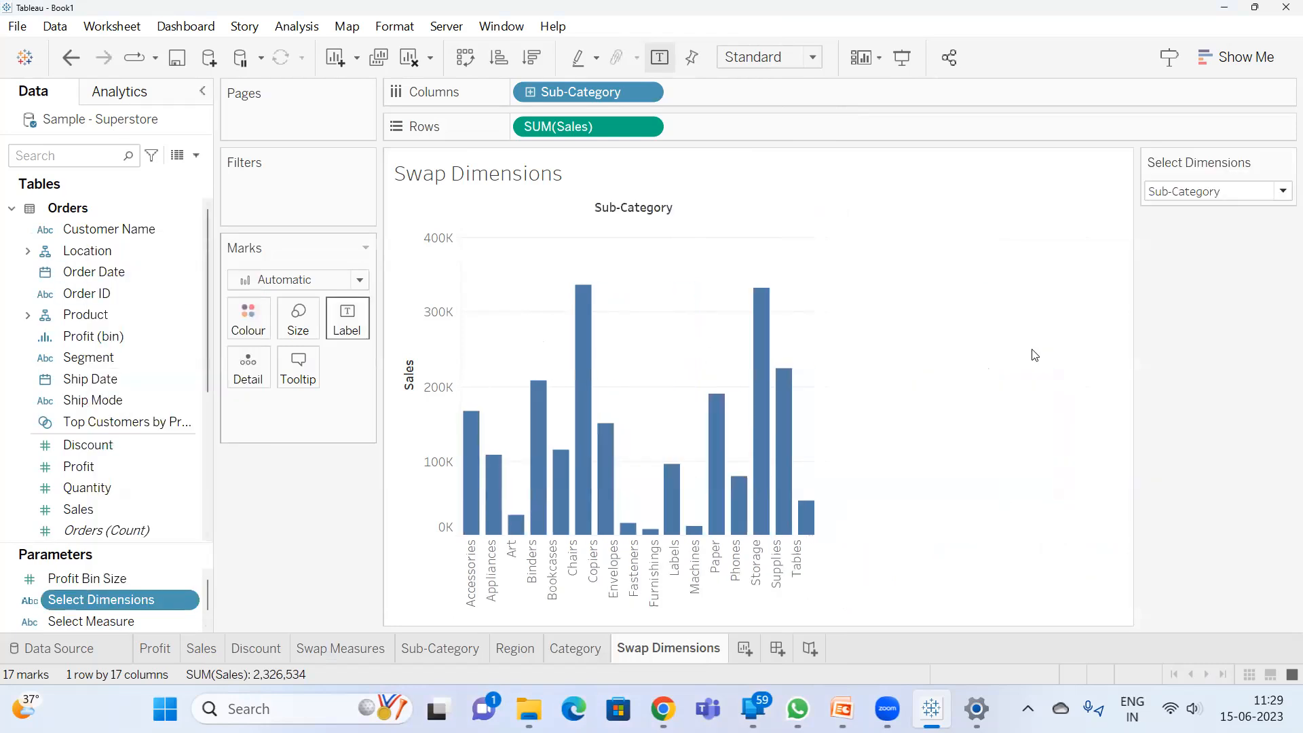
# - Switch the Select Dimensions parameter to Category and then to Region to test the chart's response
pyautogui.click(1219, 192)
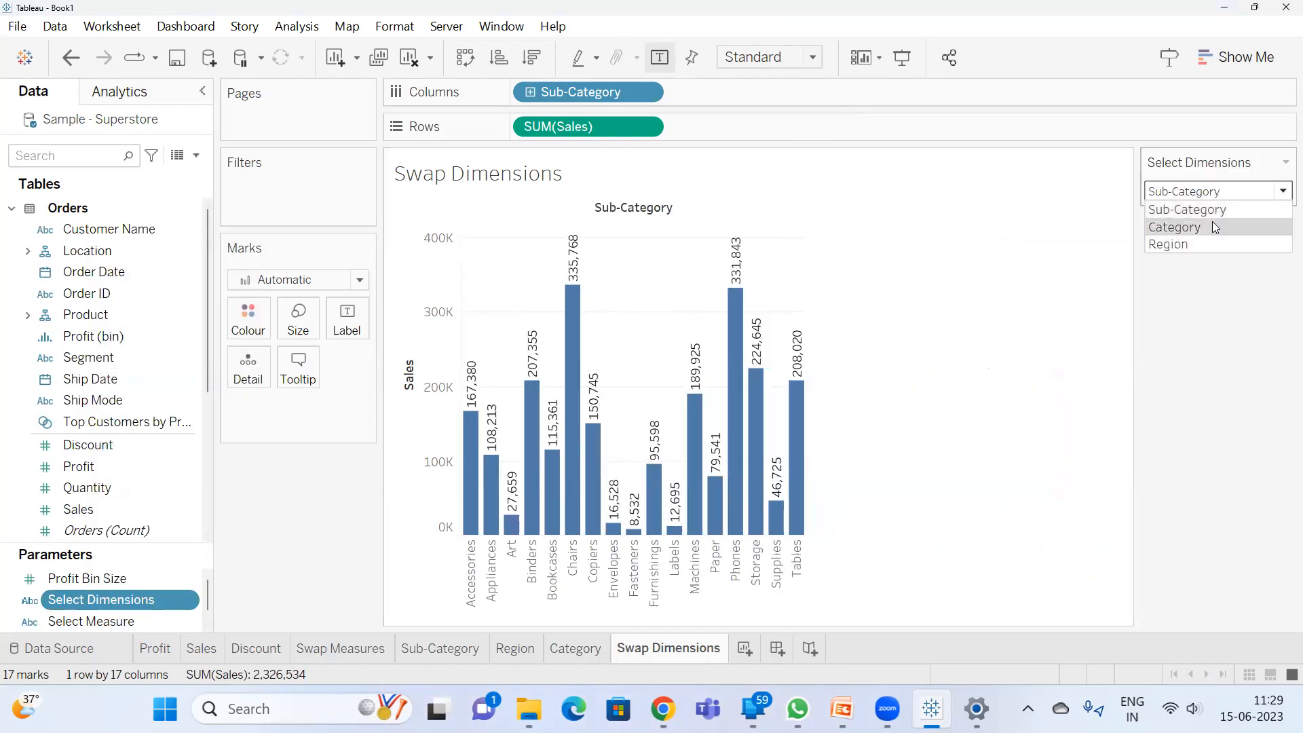
pyautogui.click(1213, 226)
pyautogui.click(1212, 200)
pyautogui.click(1207, 242)
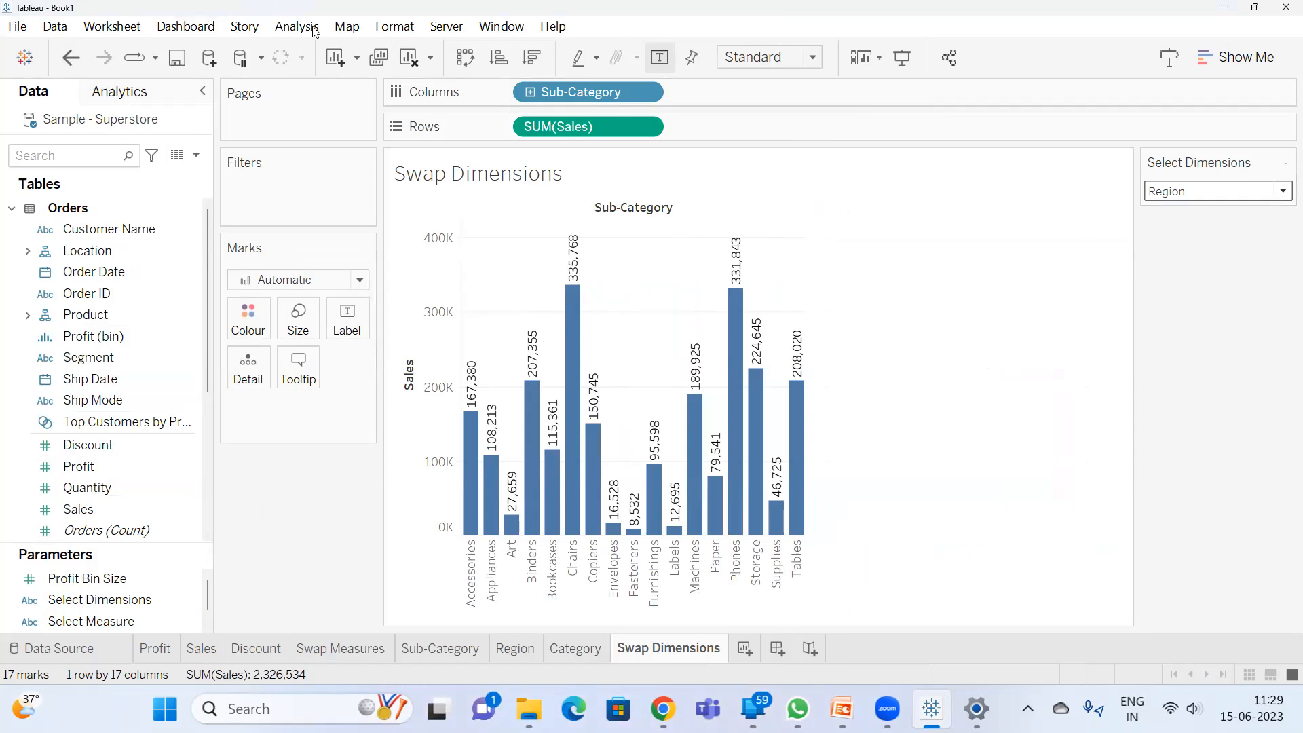
# - Set the Swap Dimensions view to Fit Width
pyautogui.click(781, 57)
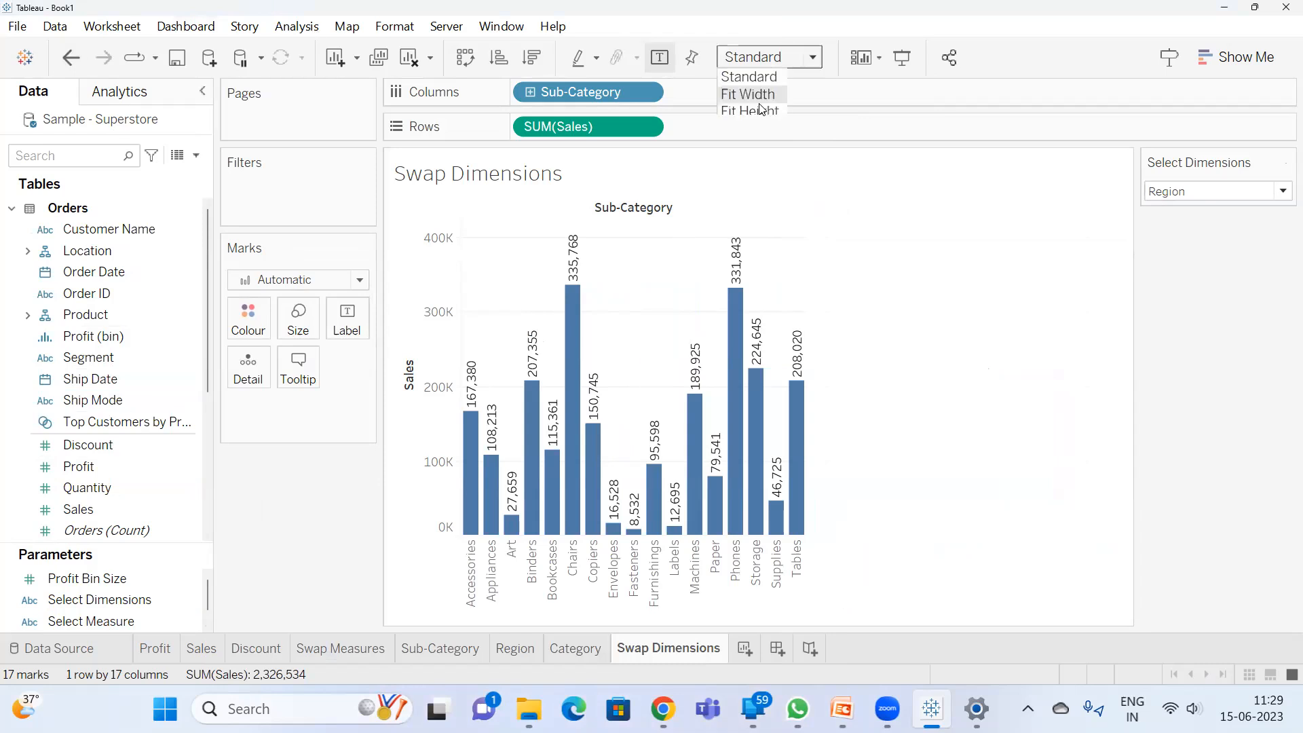
pyautogui.click(792, 56)
pyautogui.click(792, 57)
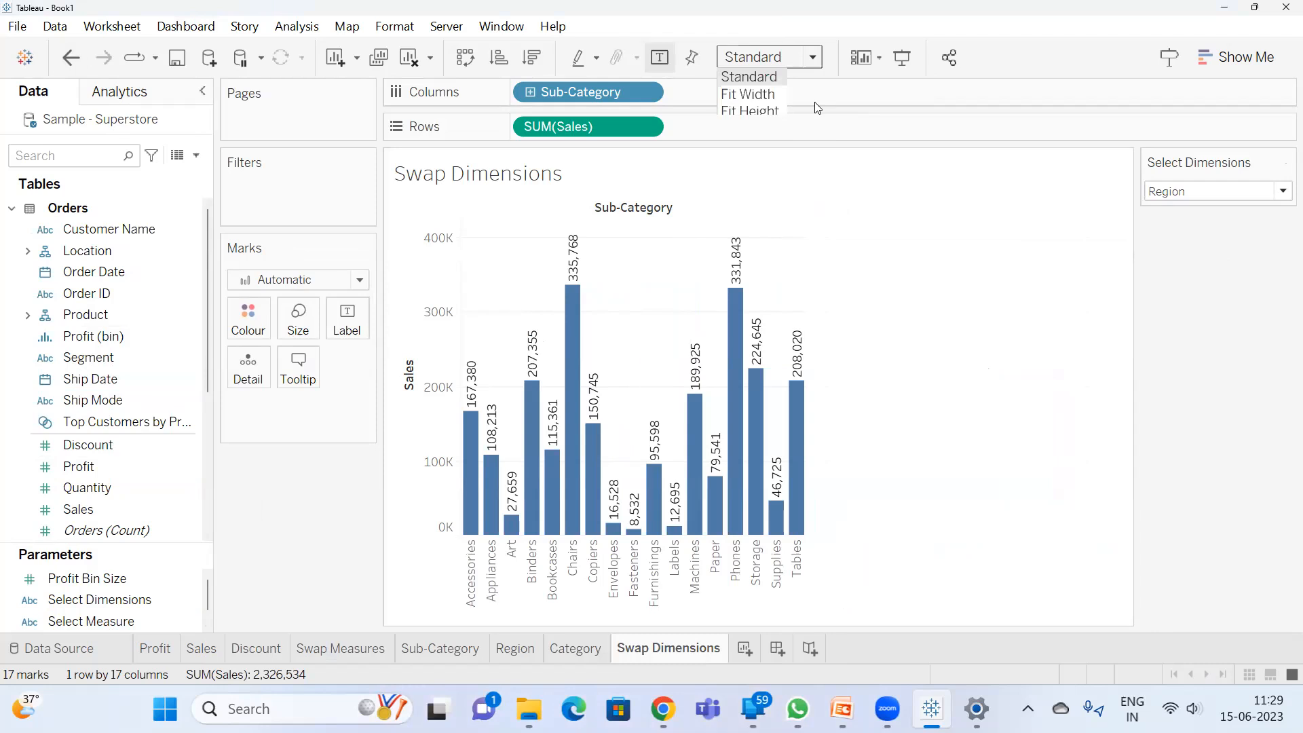
pyautogui.click(76, 159)
pyautogui.click(115, 335)
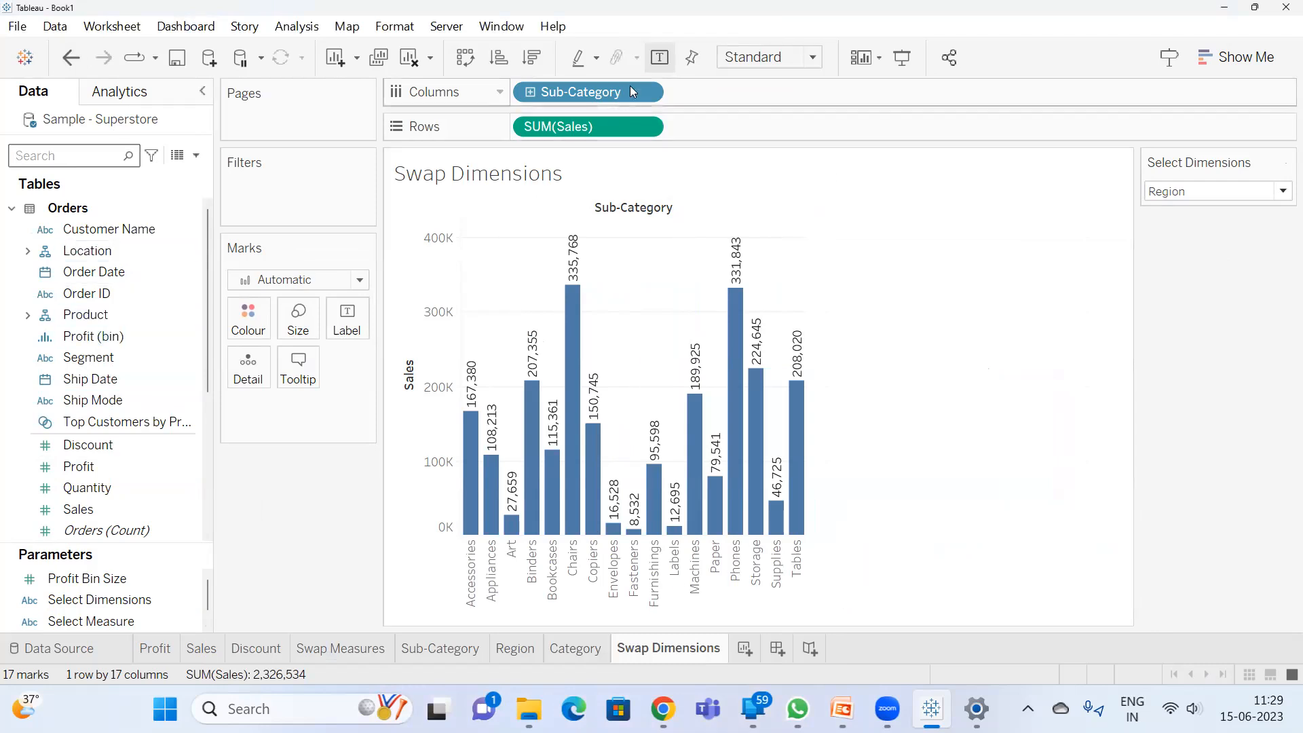
pyautogui.click(774, 65)
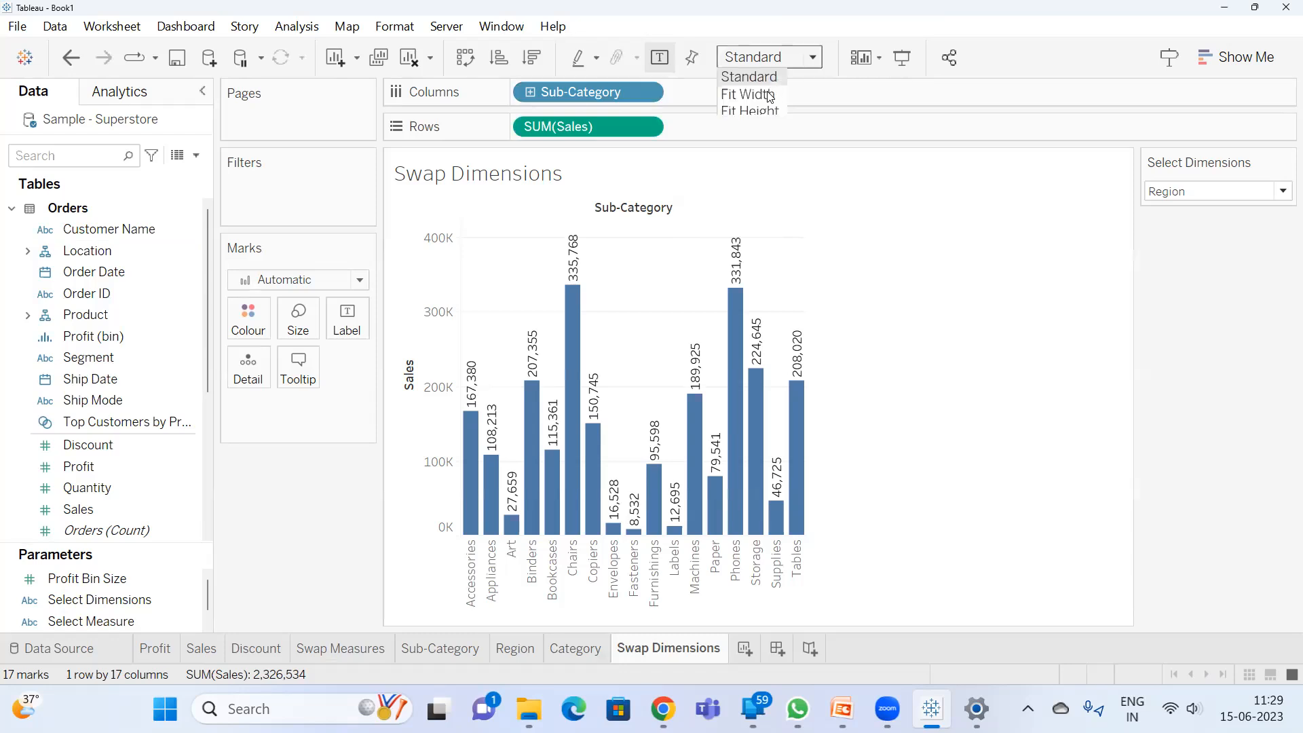
pyautogui.click(768, 91)
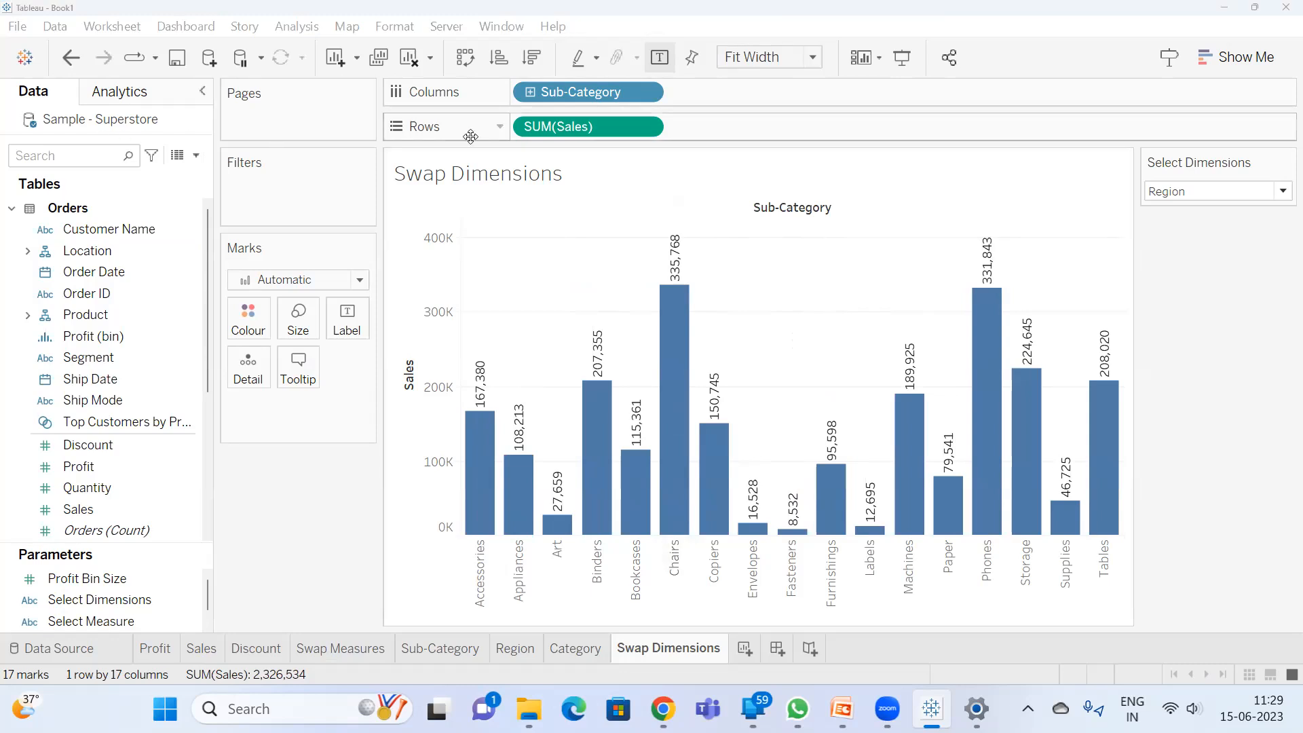
# - Create a new calculated field named Swap Dimension Calc
pyautogui.click(196, 156)
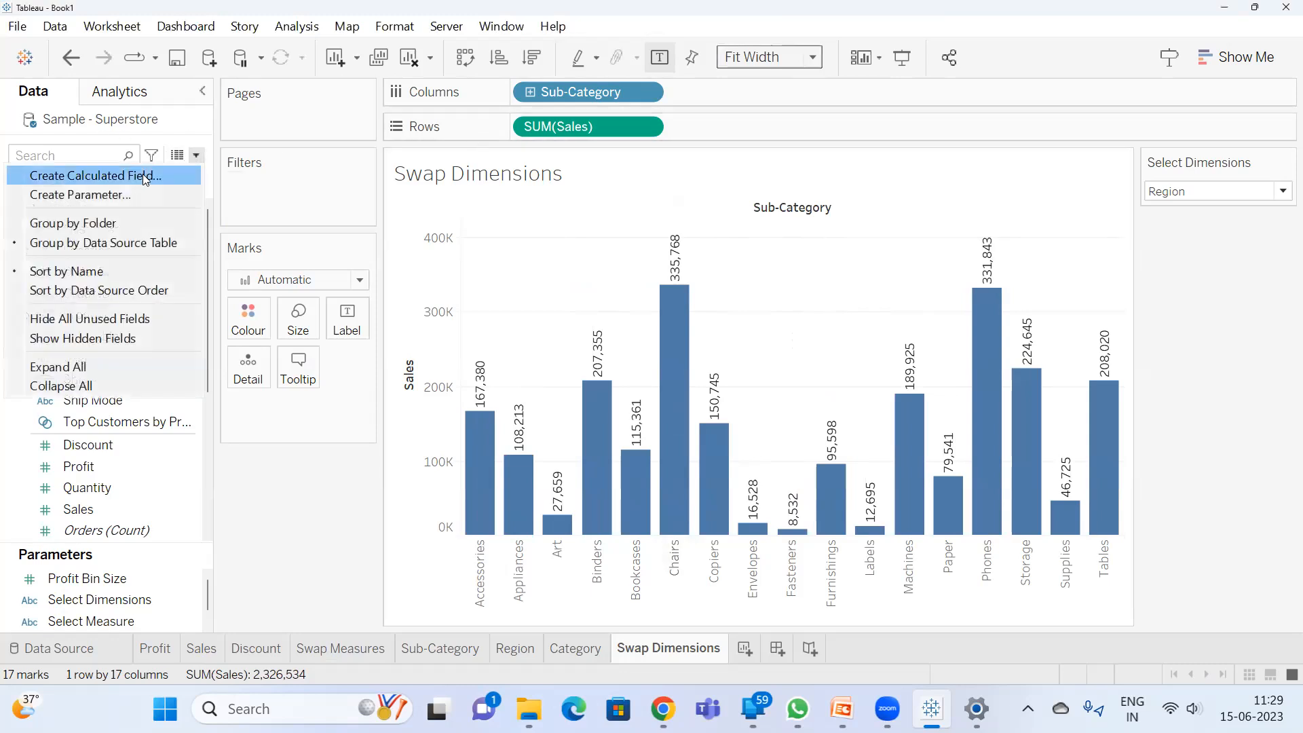
pyautogui.click(143, 174)
pyautogui.write('Swap')
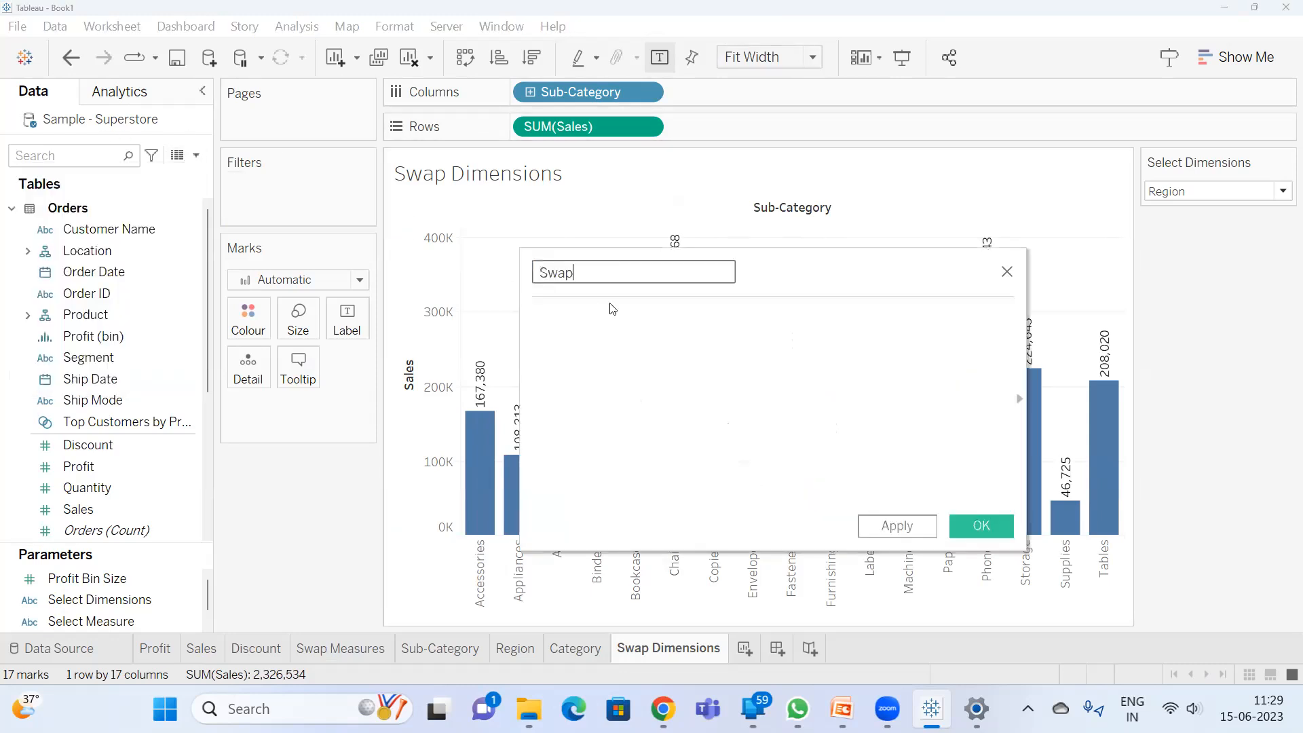
pyautogui.write(' Dimension Calc')
pyautogui.click(613, 309)
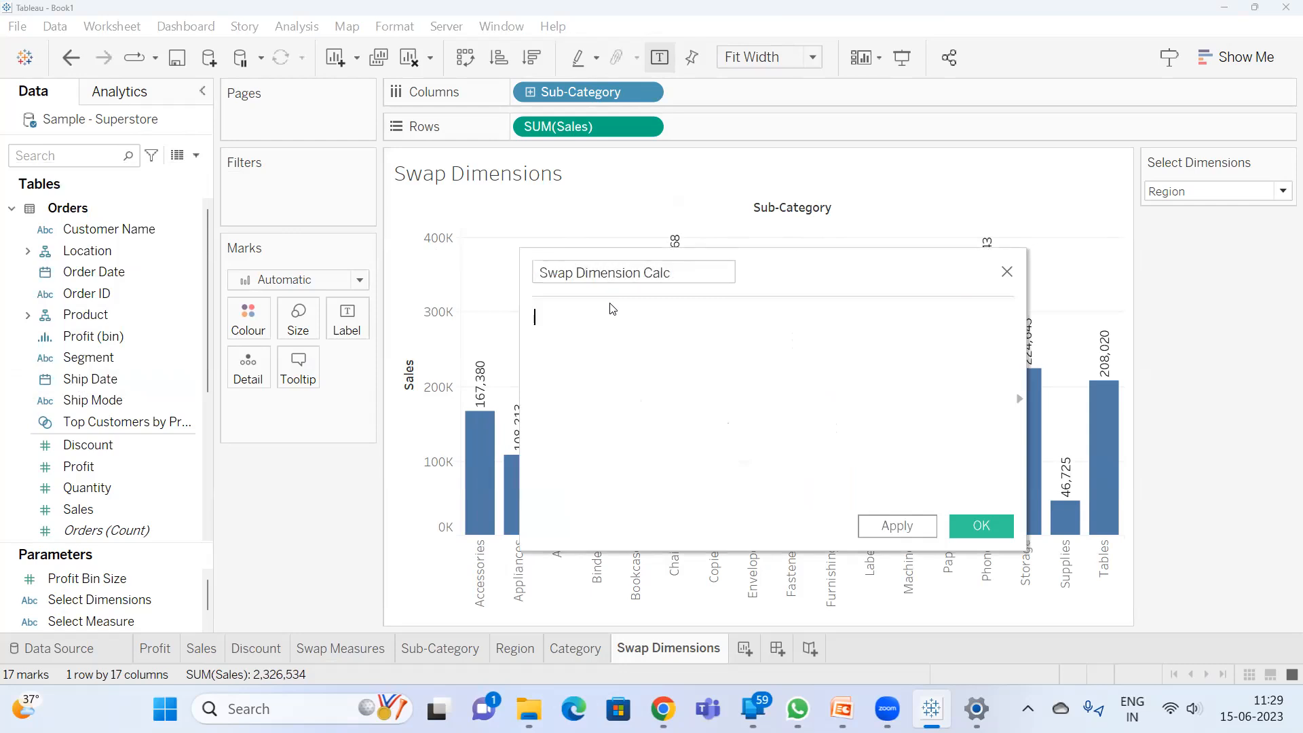
# - Start the formula with the condition if [Select Dimensions]='Sub-Category' THEN
pyautogui.write('if')
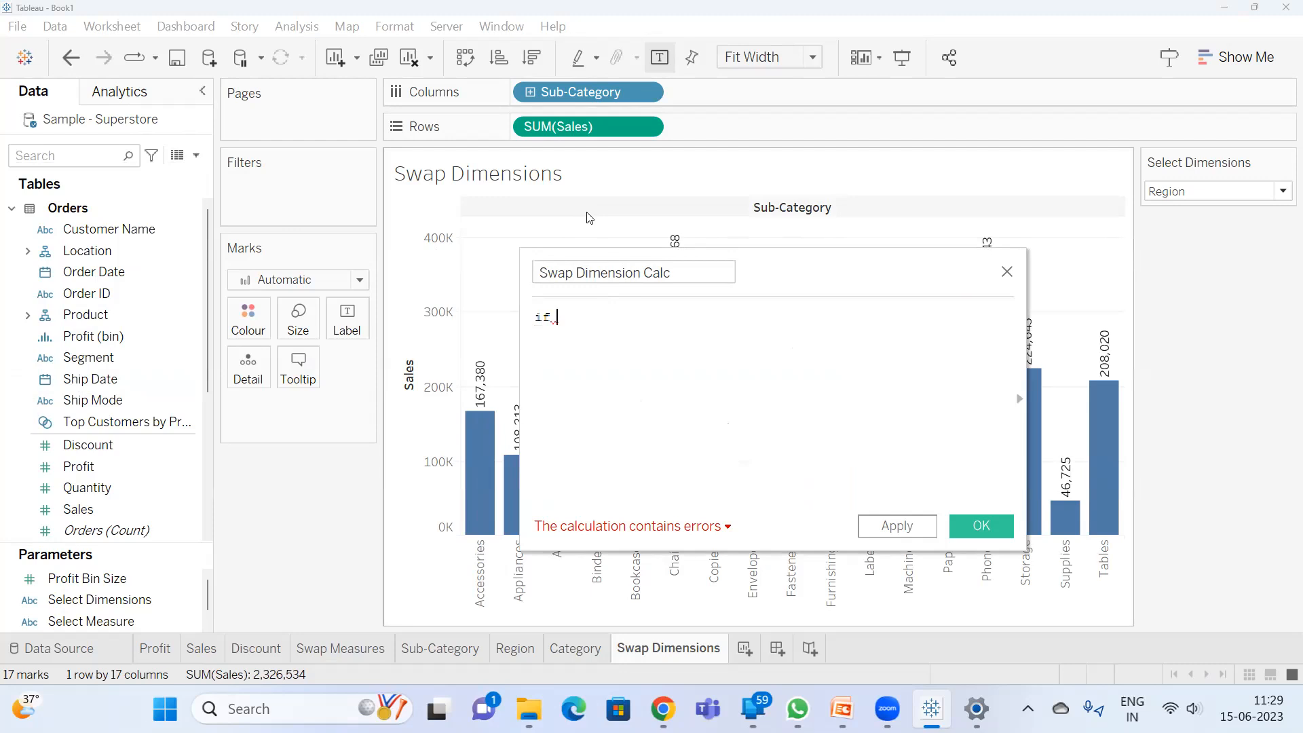
pyautogui.write('sel')
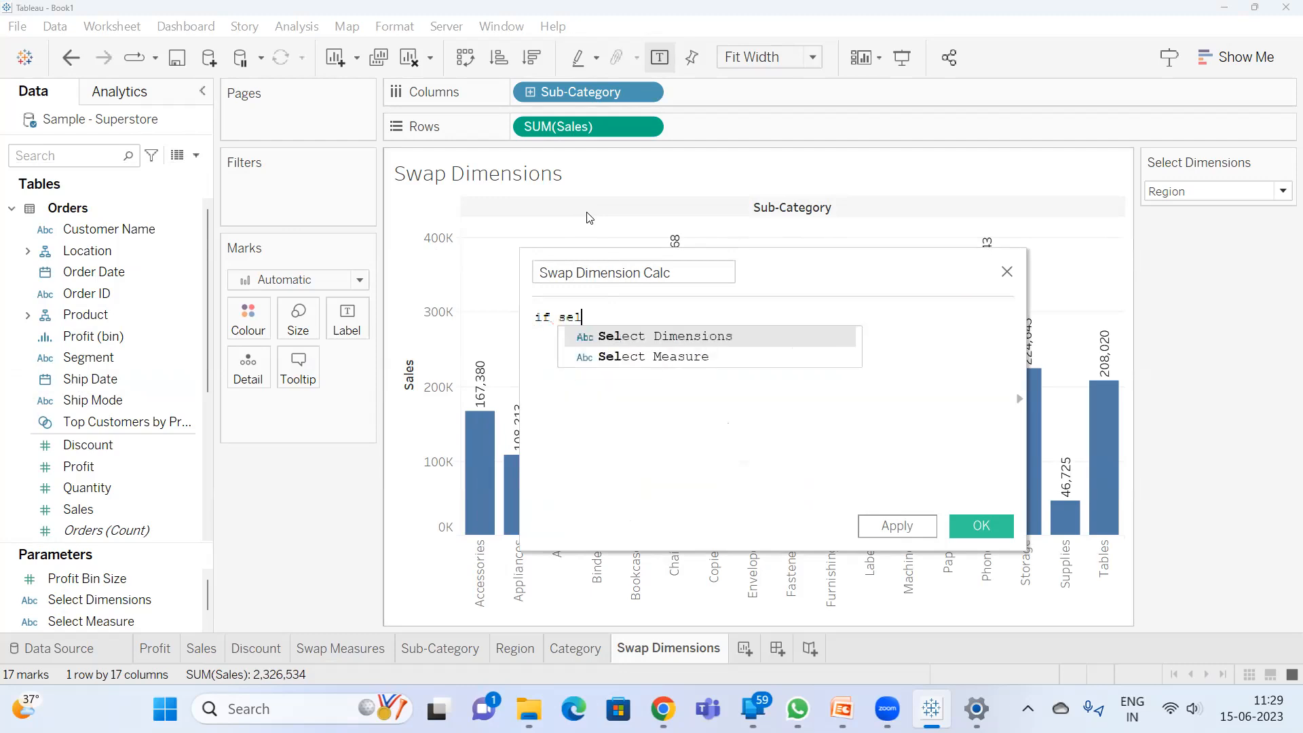
pyautogui.press('Return')
pyautogui.write('=')
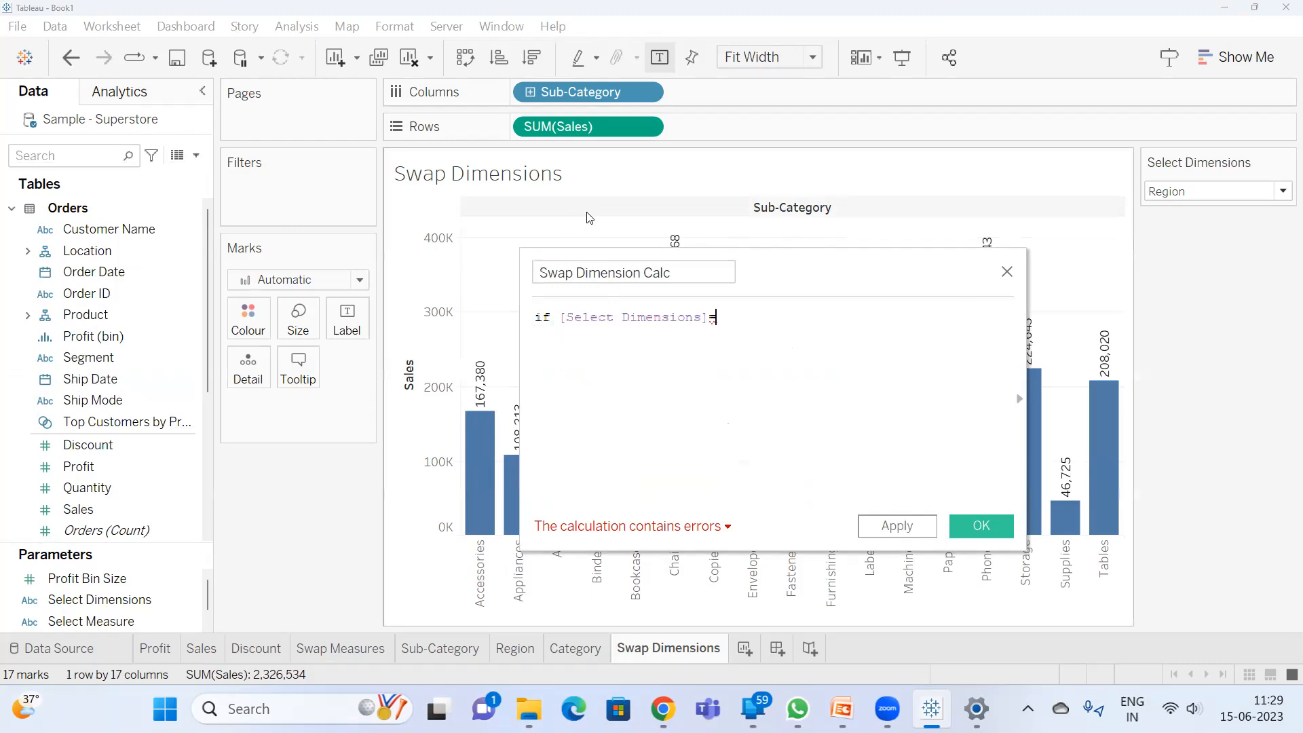
pyautogui.write("''")
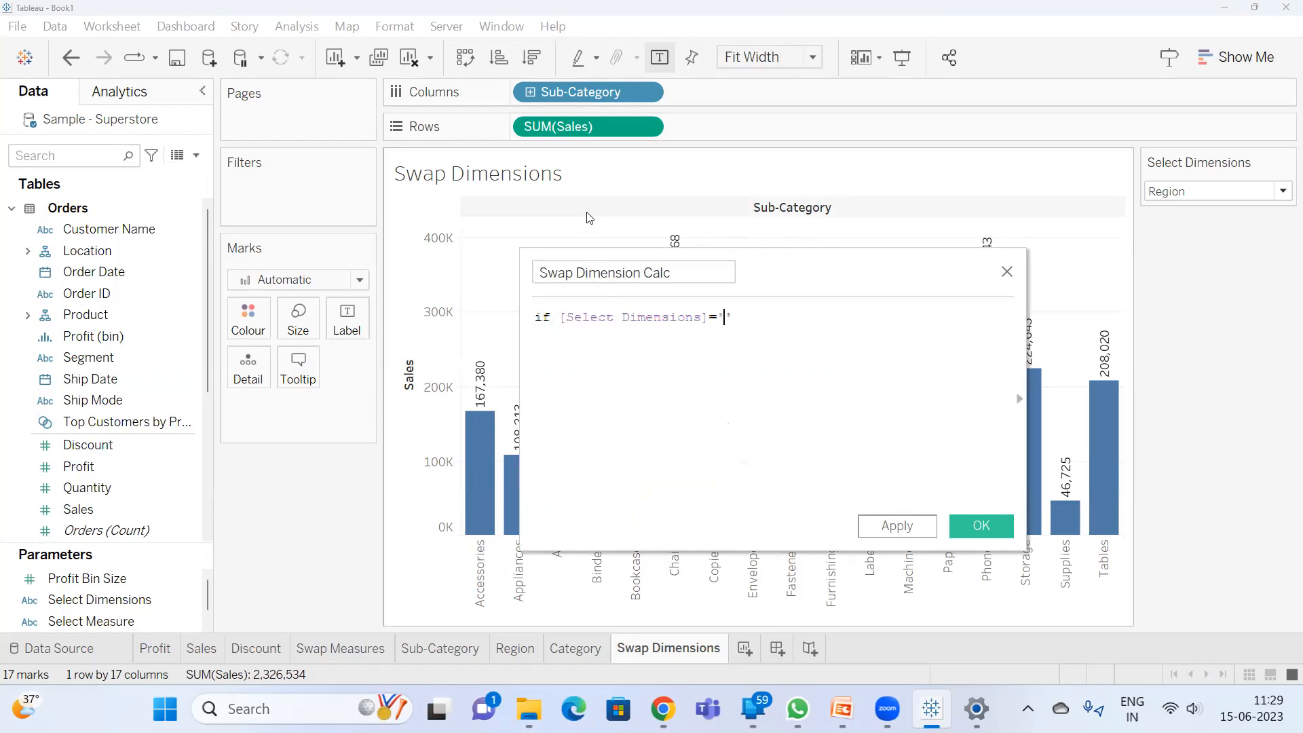
pyautogui.write('Sub-Category')
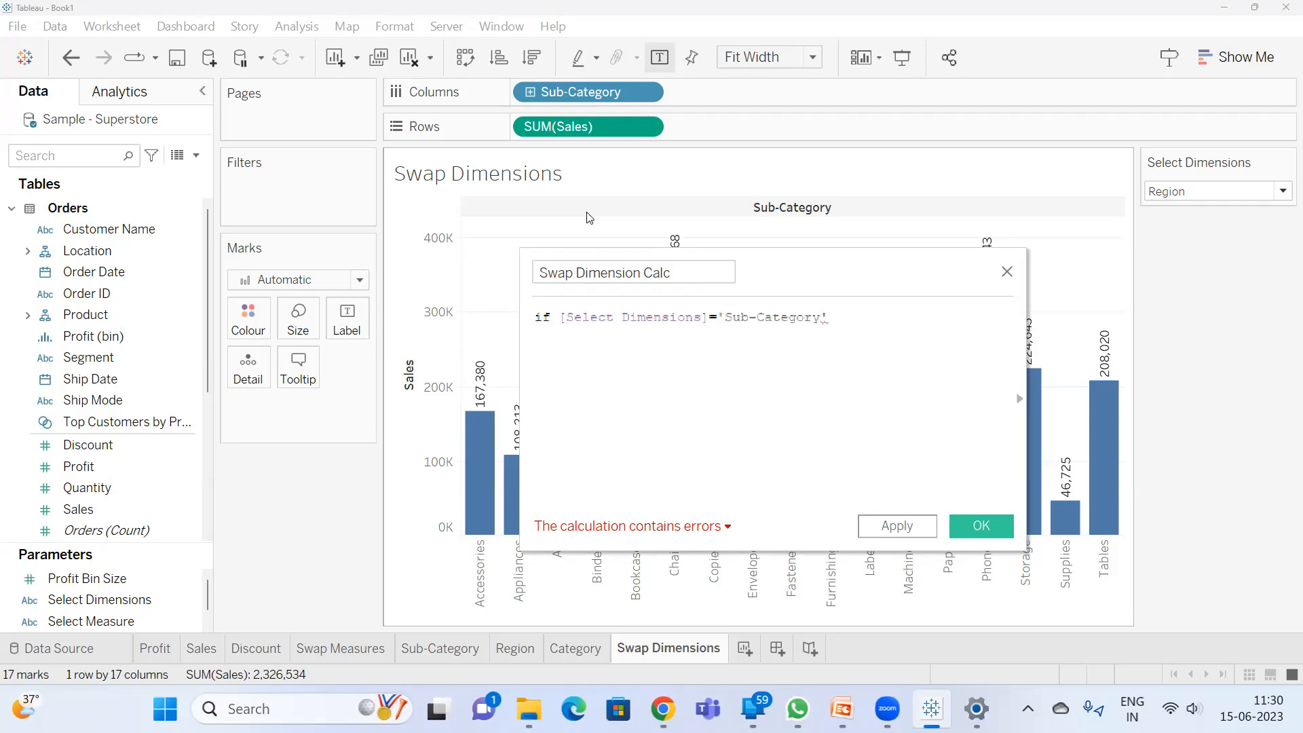
pyautogui.press('Right')
pyautogui.write('THEN')
pyautogui.press('Return')
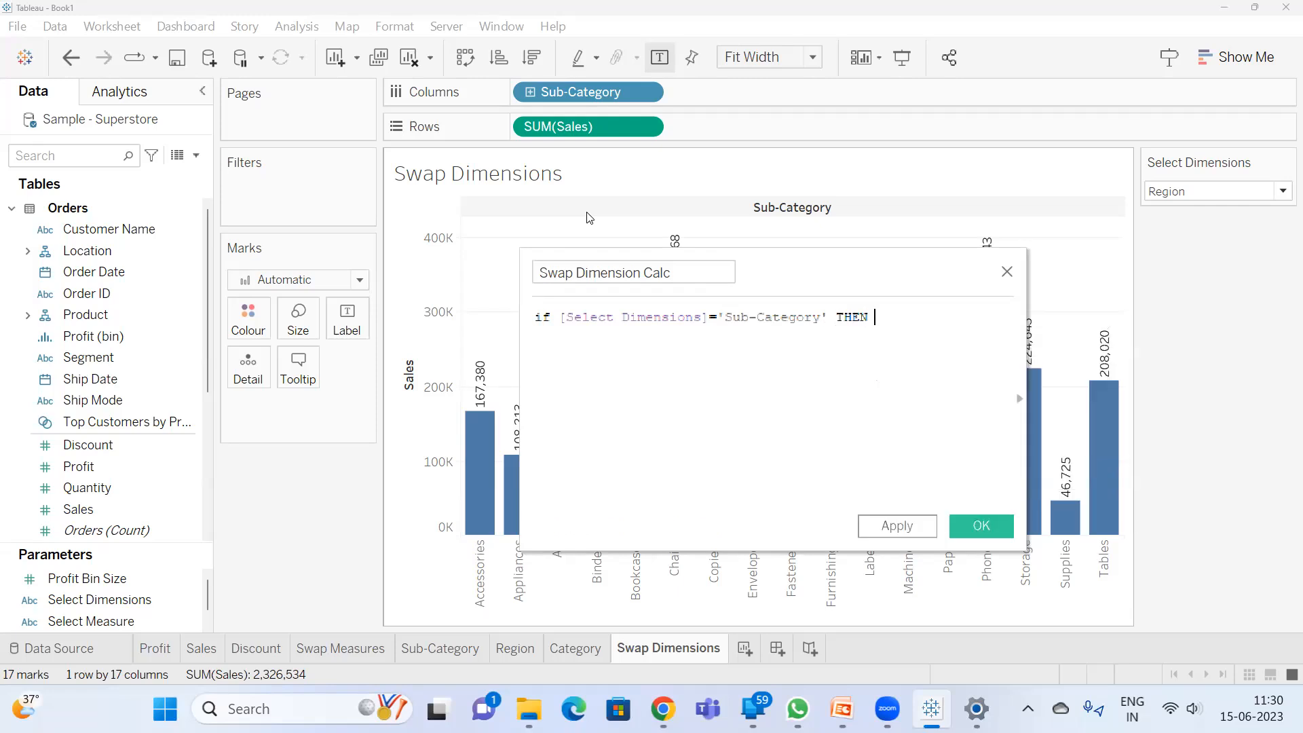
# - Look up the fields matching "su" and complete the first branch of the formula with [Sub-Category] as its result
pyautogui.write('s')
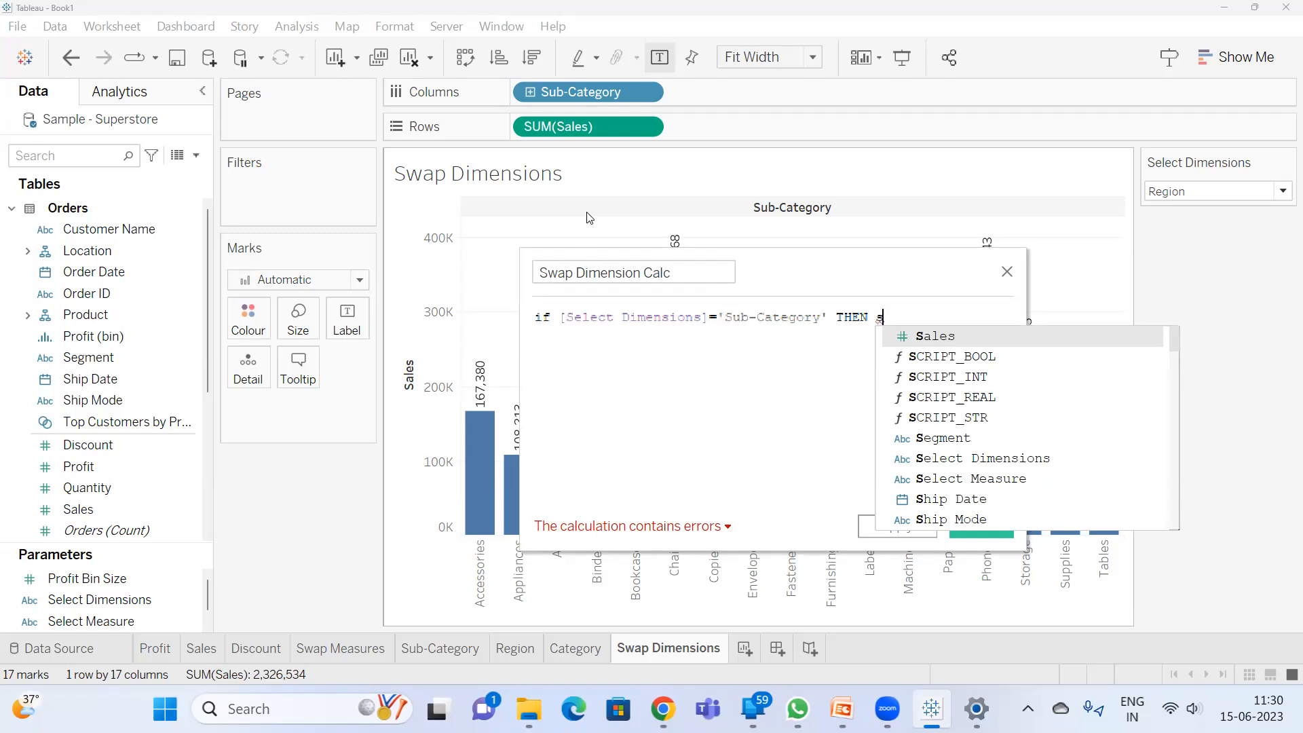
pyautogui.write('u')
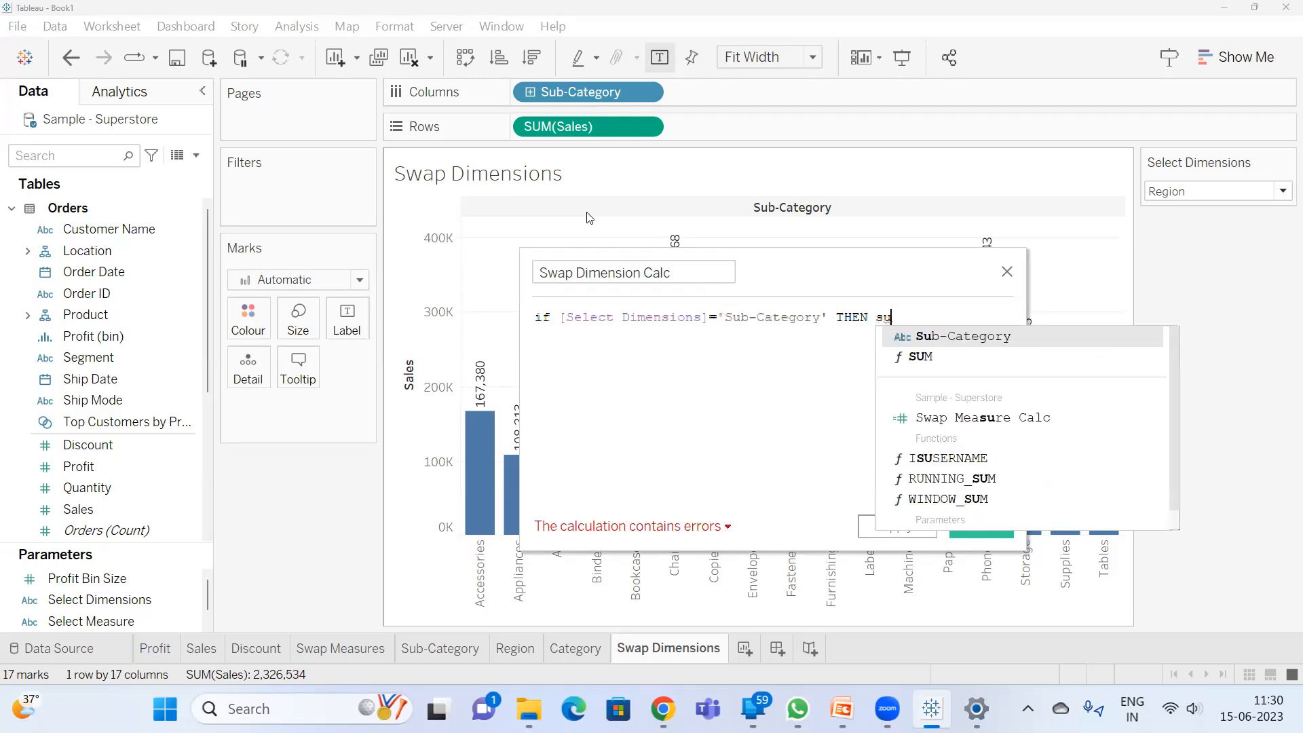
pyautogui.click(81, 154)
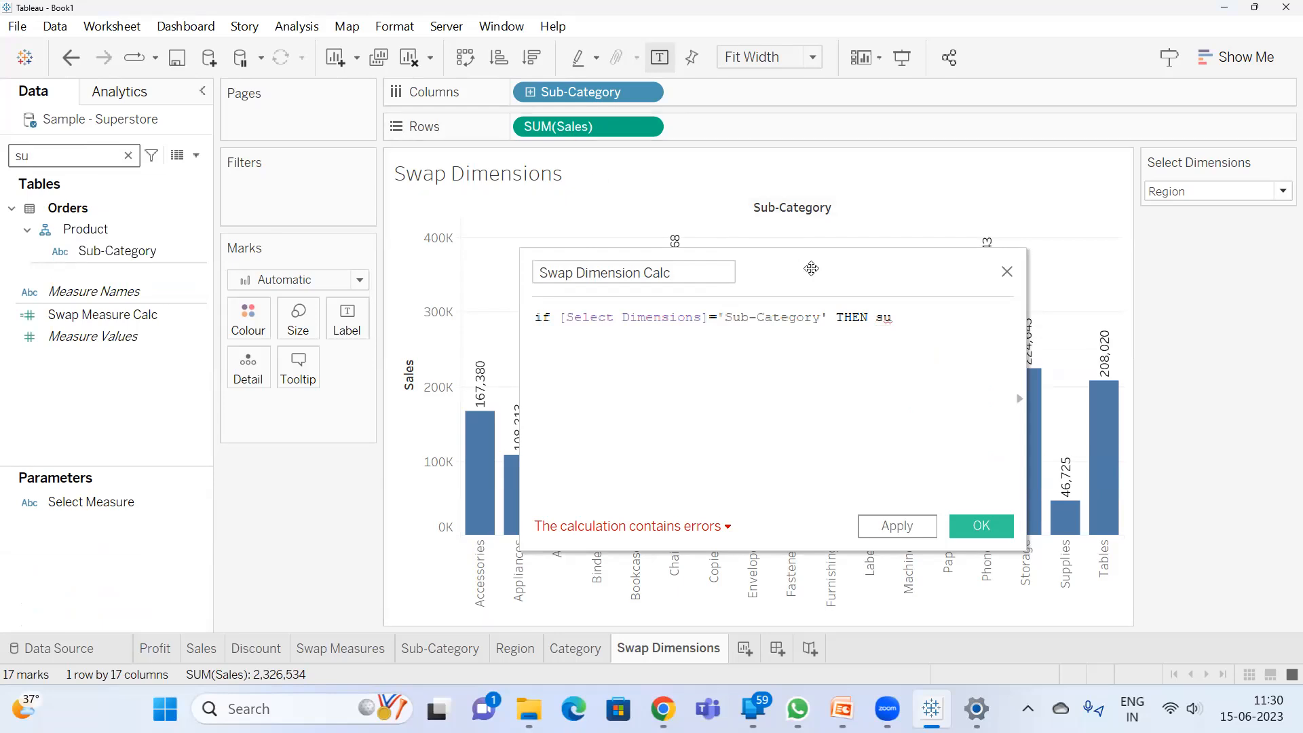
pyautogui.moveTo(811, 268); pyautogui.dragTo(855, 179)
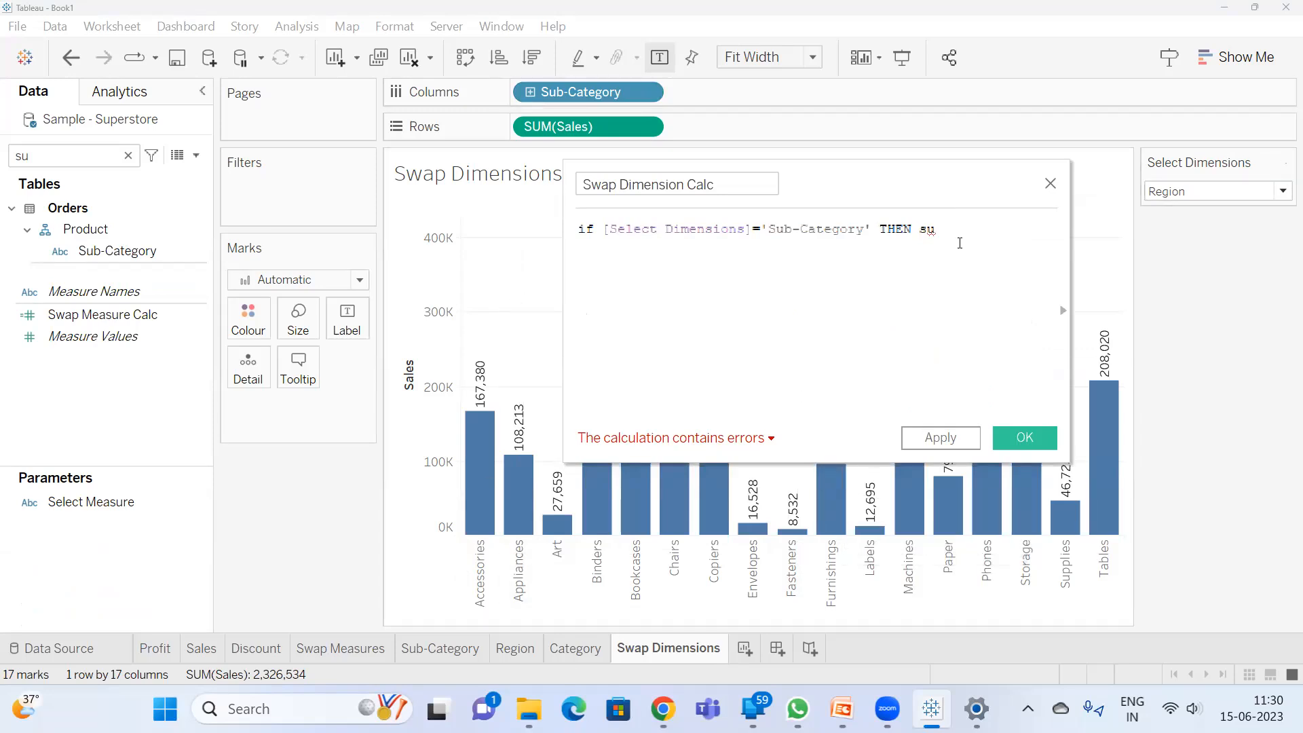
pyautogui.write('b')
pyautogui.press('Return')
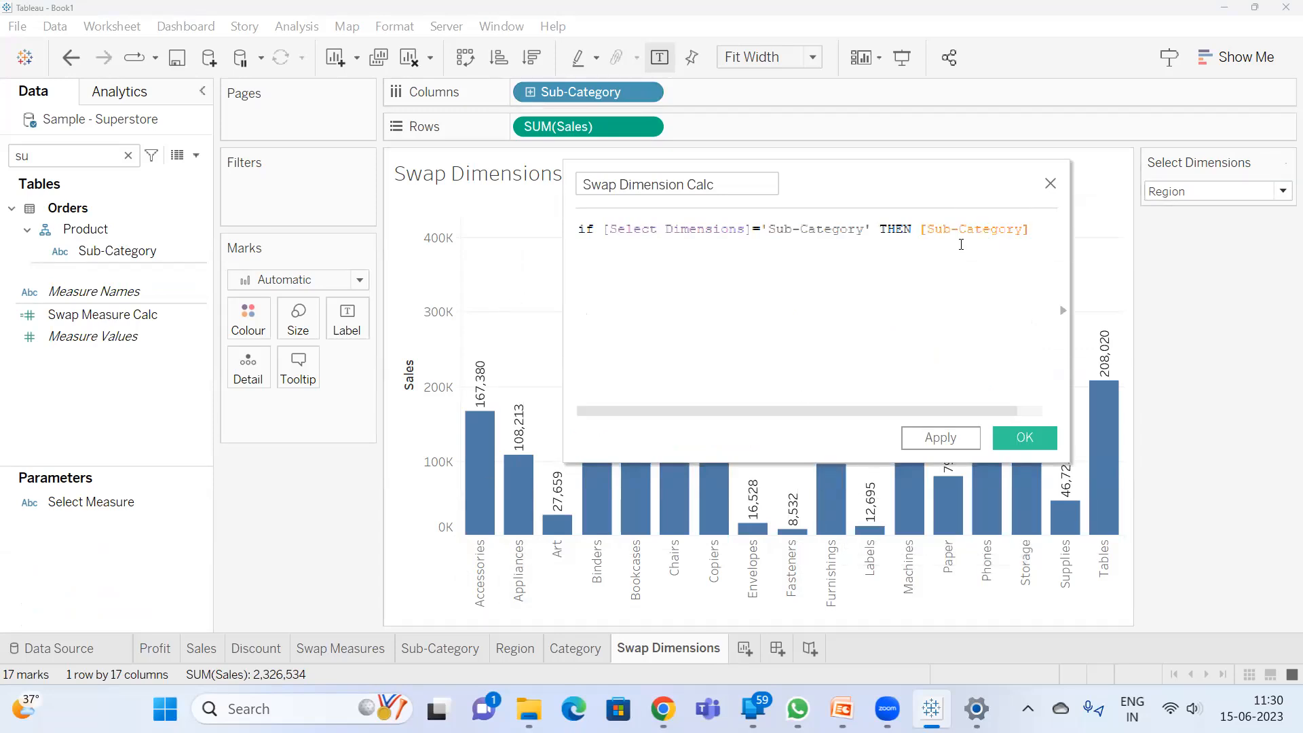
# - Add a second formula branch reading ELSEIF [Select Dimensions]='Category' THEN [Category]
pyautogui.press('Return')
pyautogui.write('els')
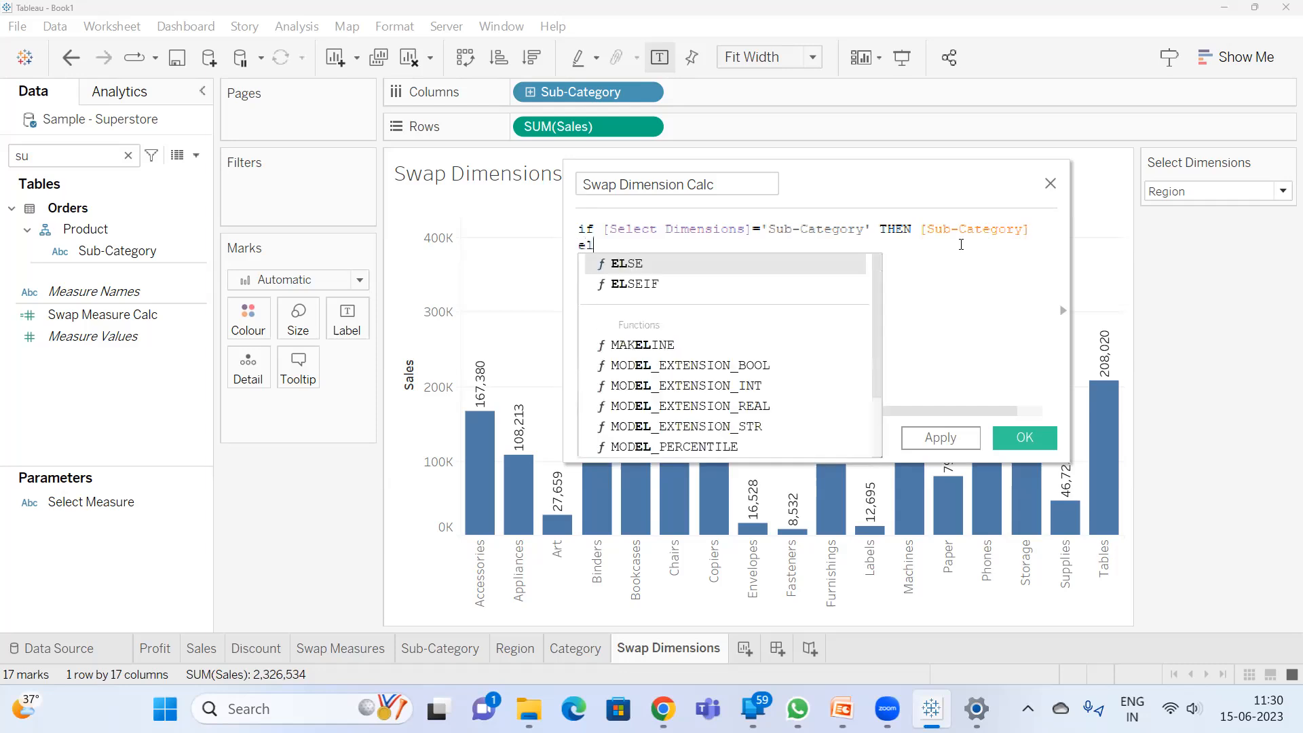
pyautogui.press('Down')
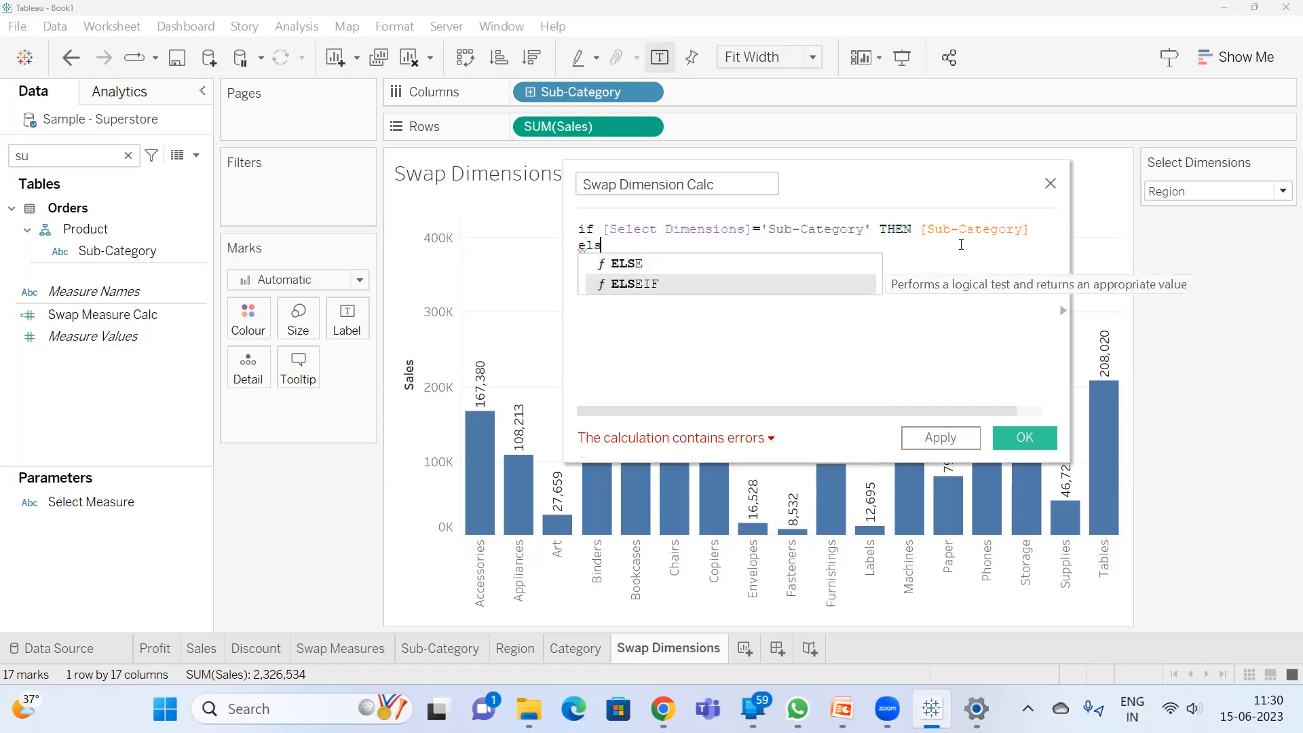
pyautogui.press('Return')
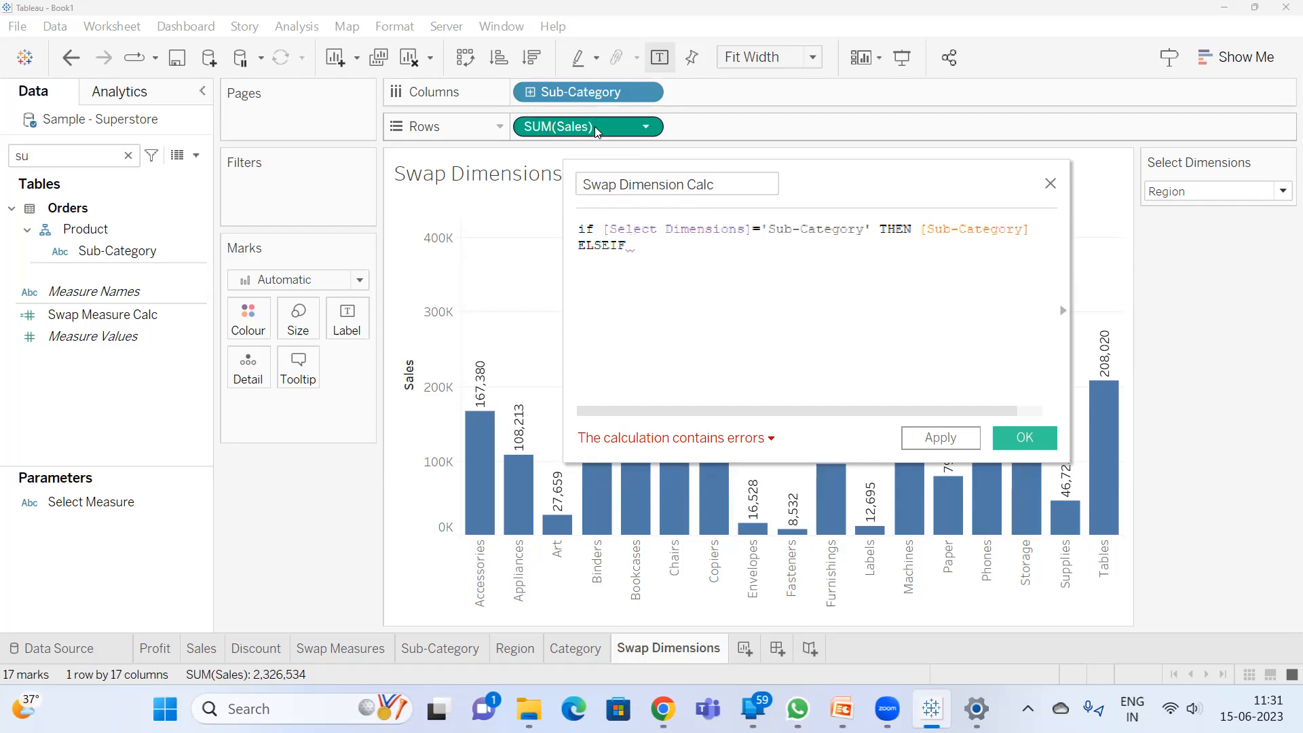
pyautogui.write('sel')
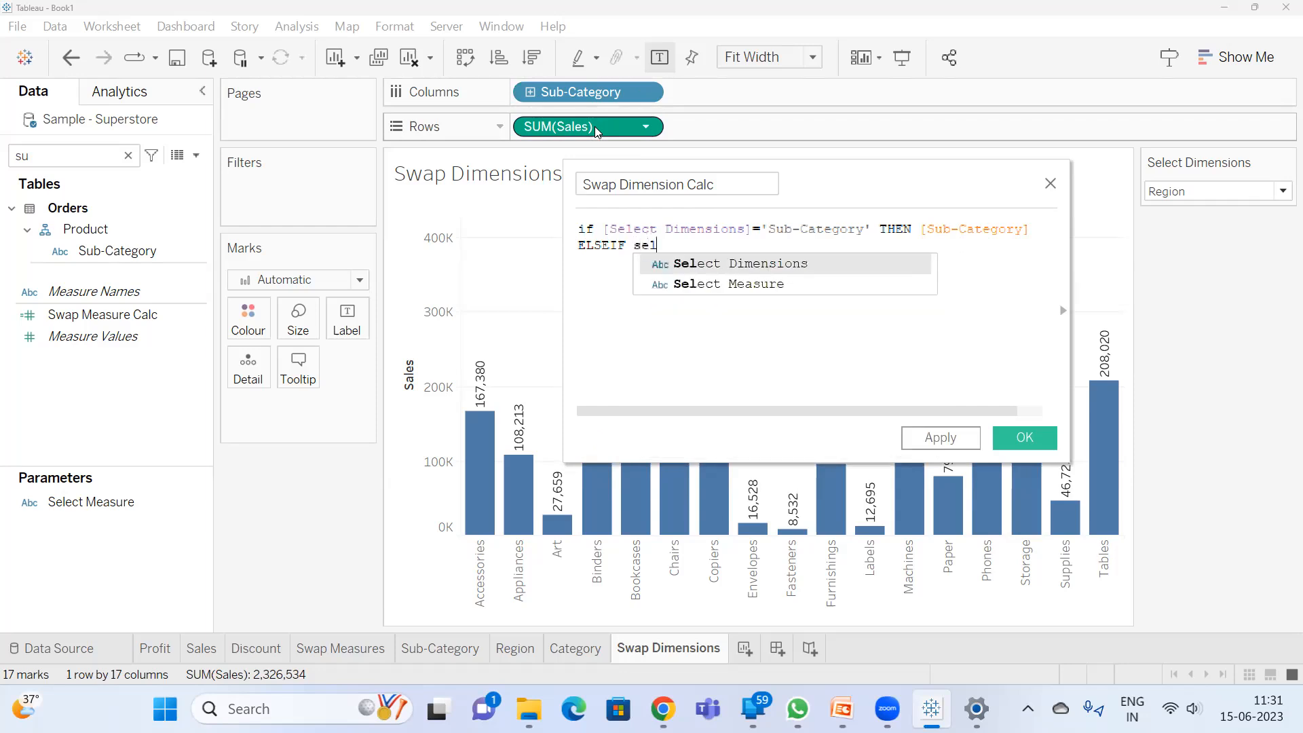
pyautogui.press('Return')
pyautogui.write("=''")
pyautogui.press('Left')
pyautogui.write('Category')
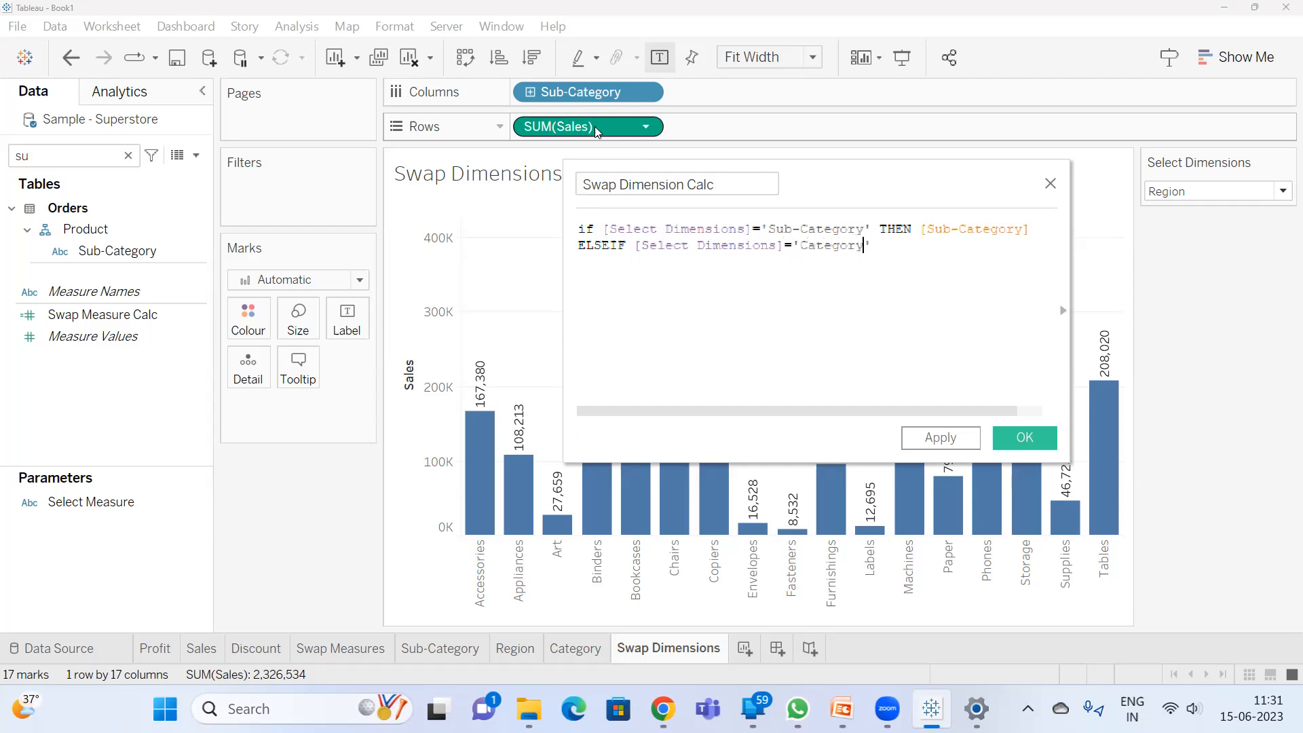
pyautogui.write(' THEN c')
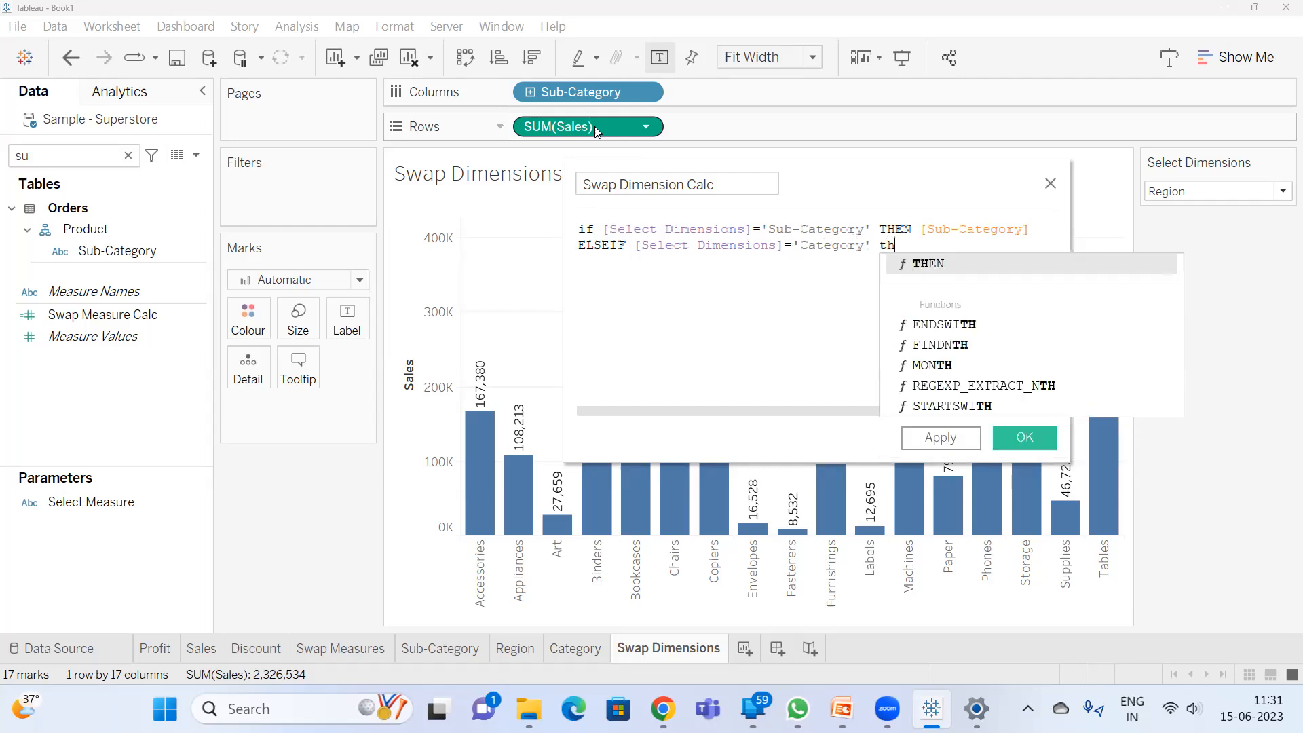
pyautogui.write('a')
pyautogui.press('Return')
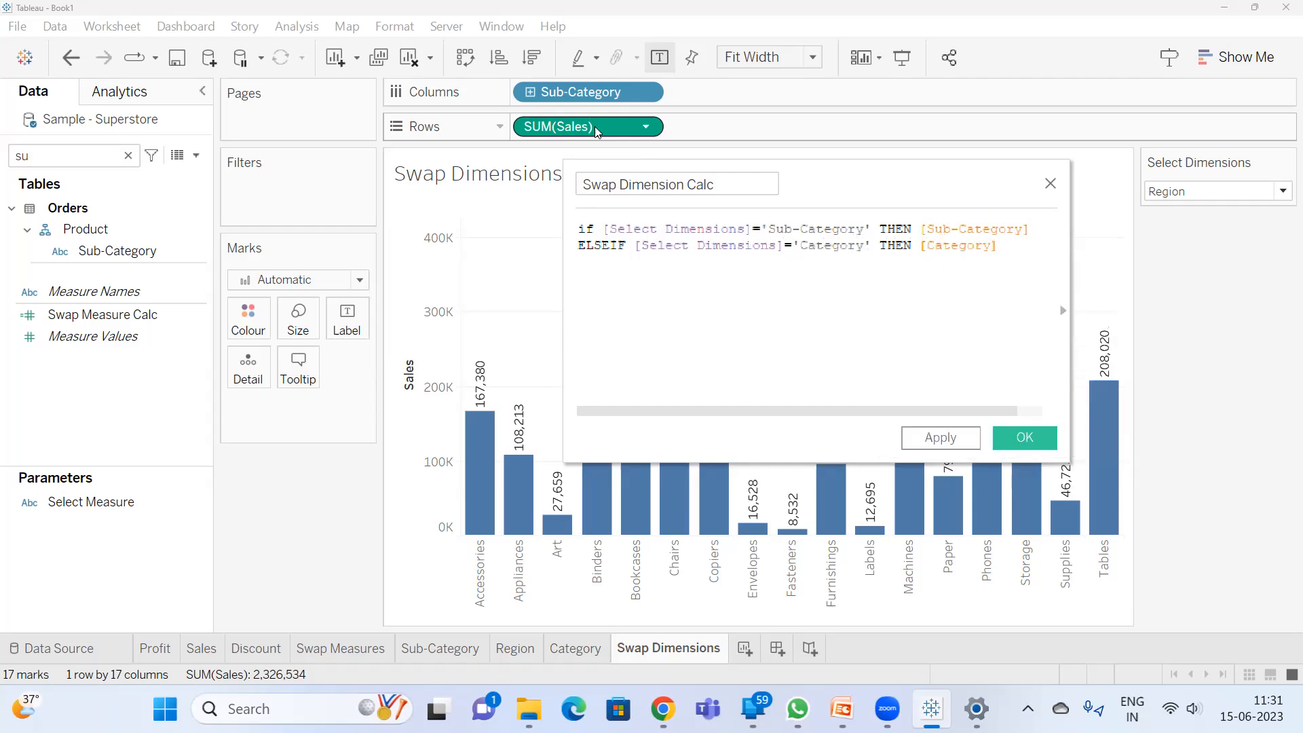
# - Add a third formula branch reading ELSEIF [Select Dimensions]='Region' THEN [Region]
pyautogui.press('Return')
pyautogui.write('el')
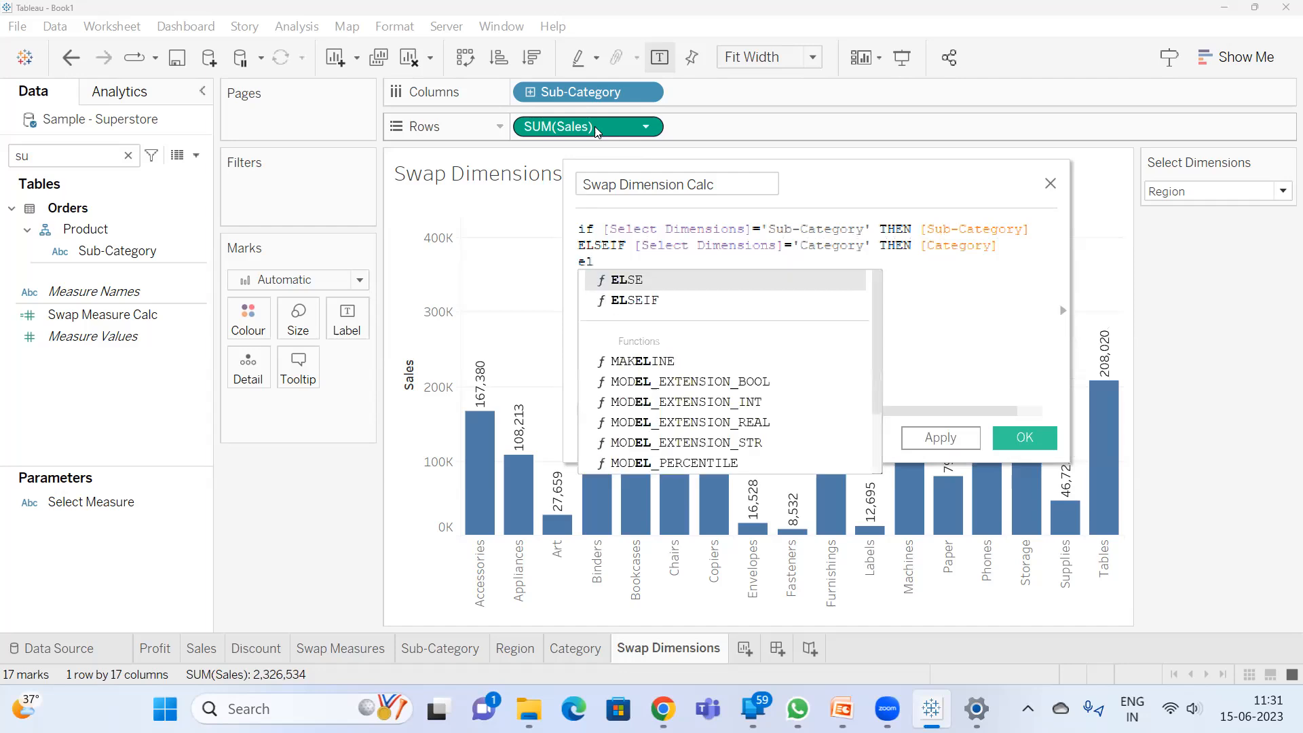
pyautogui.press('Down')
pyautogui.press('Return')
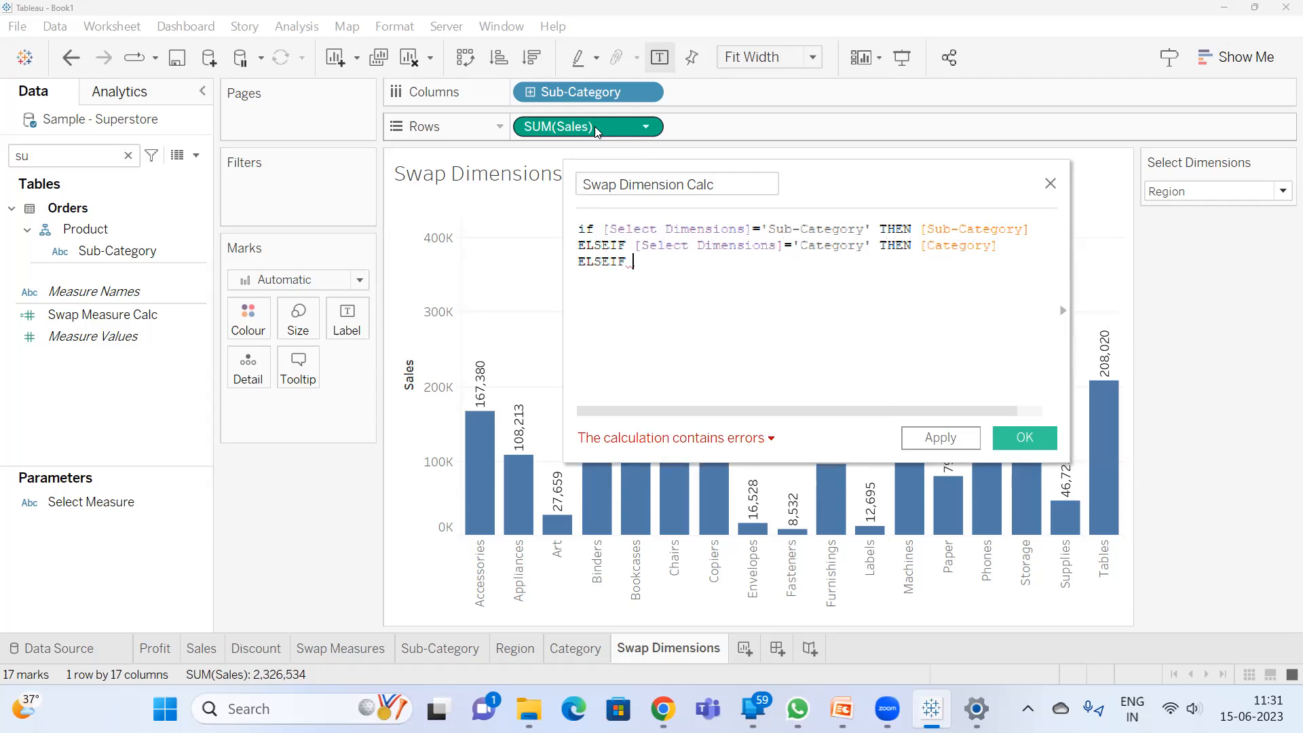
pyautogui.write('[sel')
pyautogui.press('Return')
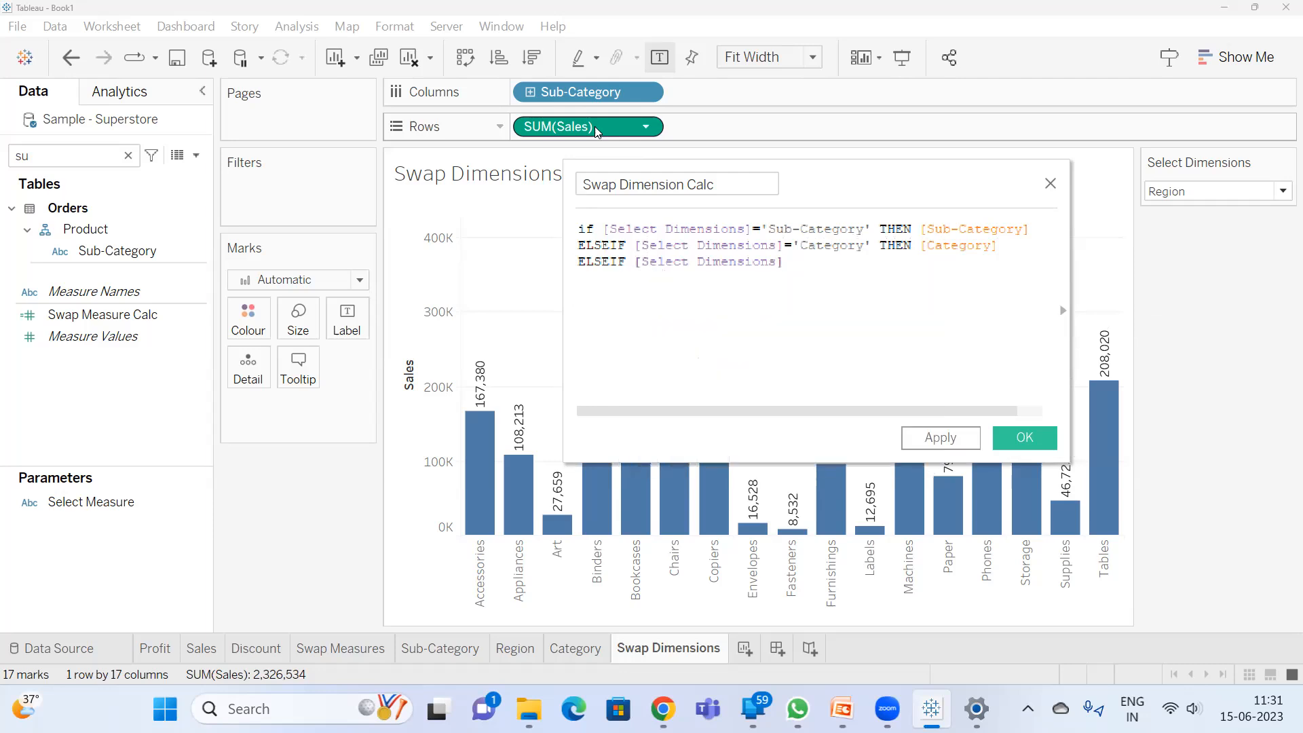
pyautogui.write("=''")
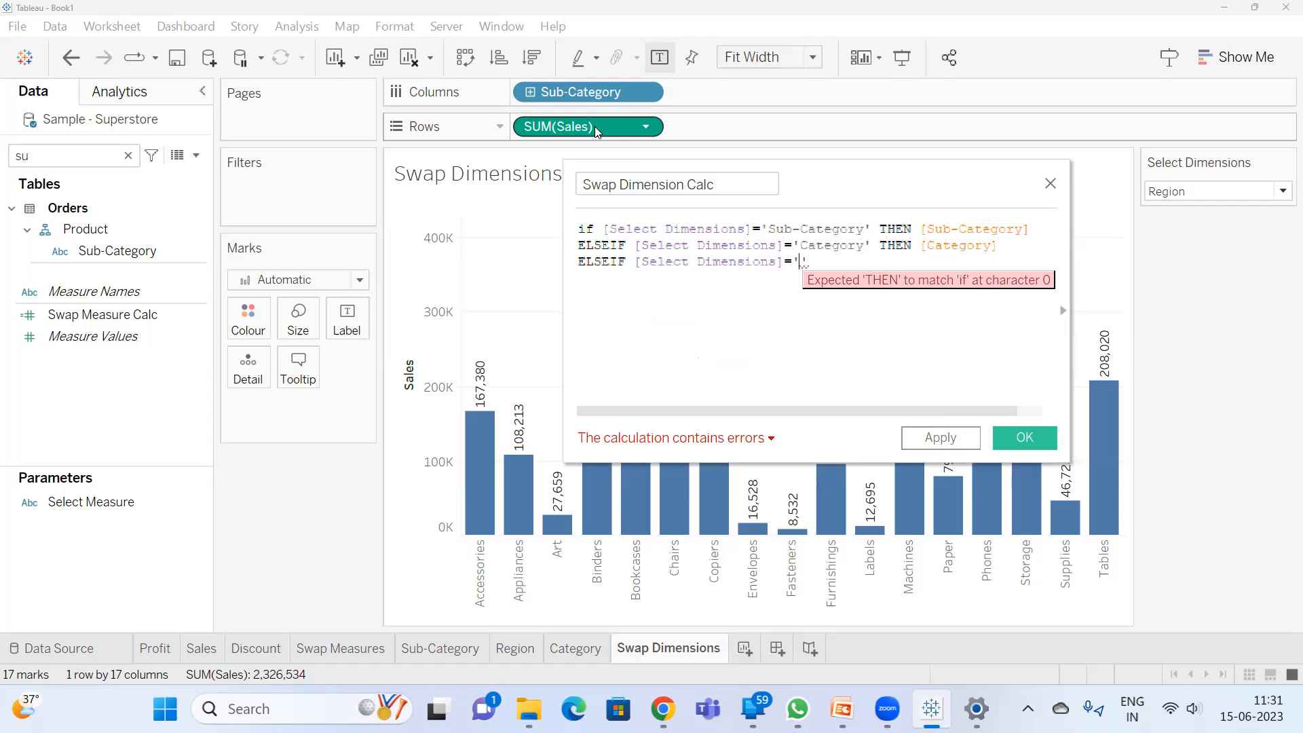
pyautogui.write('Region')
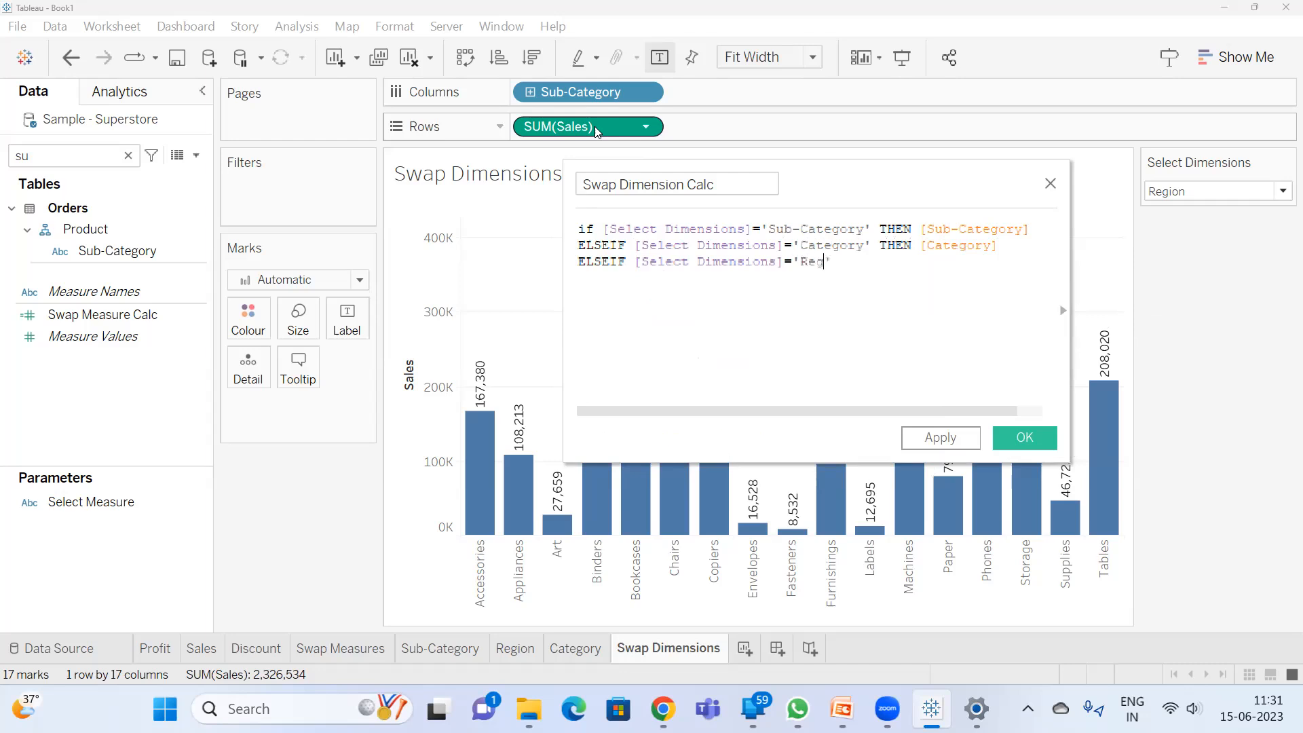
pyautogui.press('Right')
pyautogui.write('THEN ')
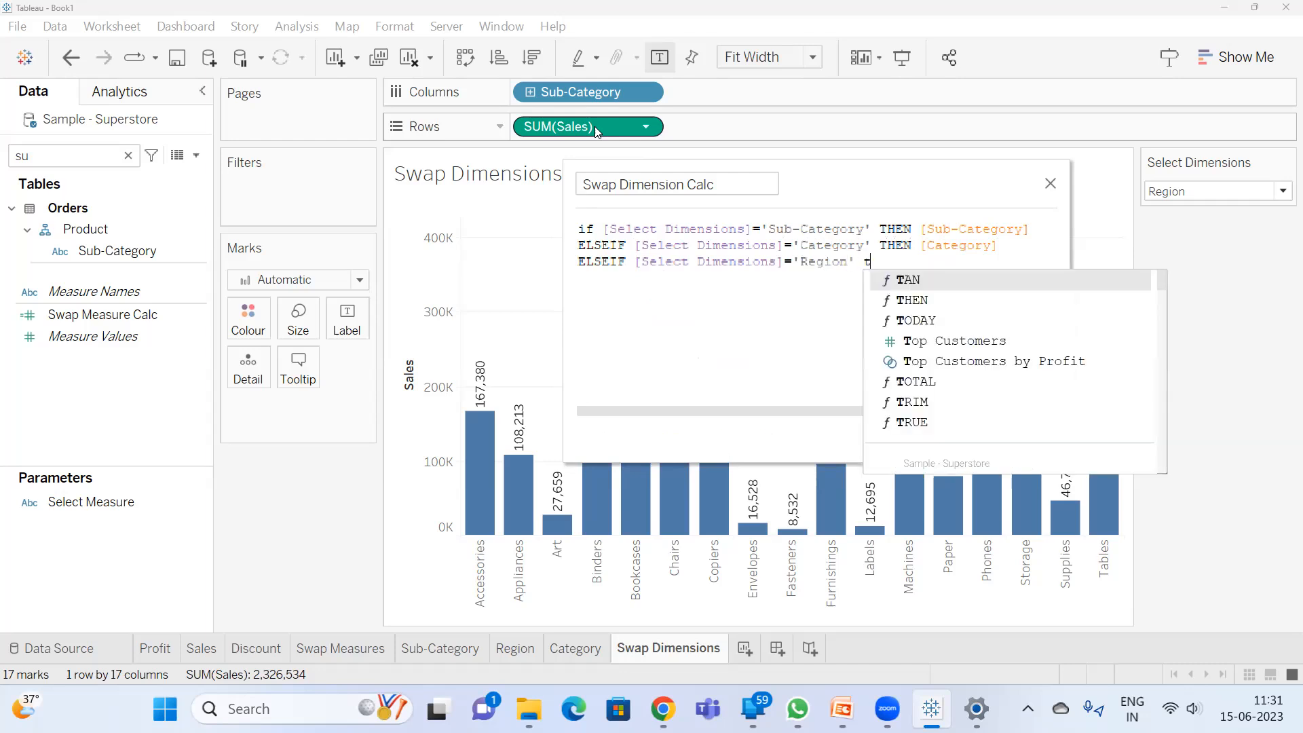
pyautogui.write('[Region]e')
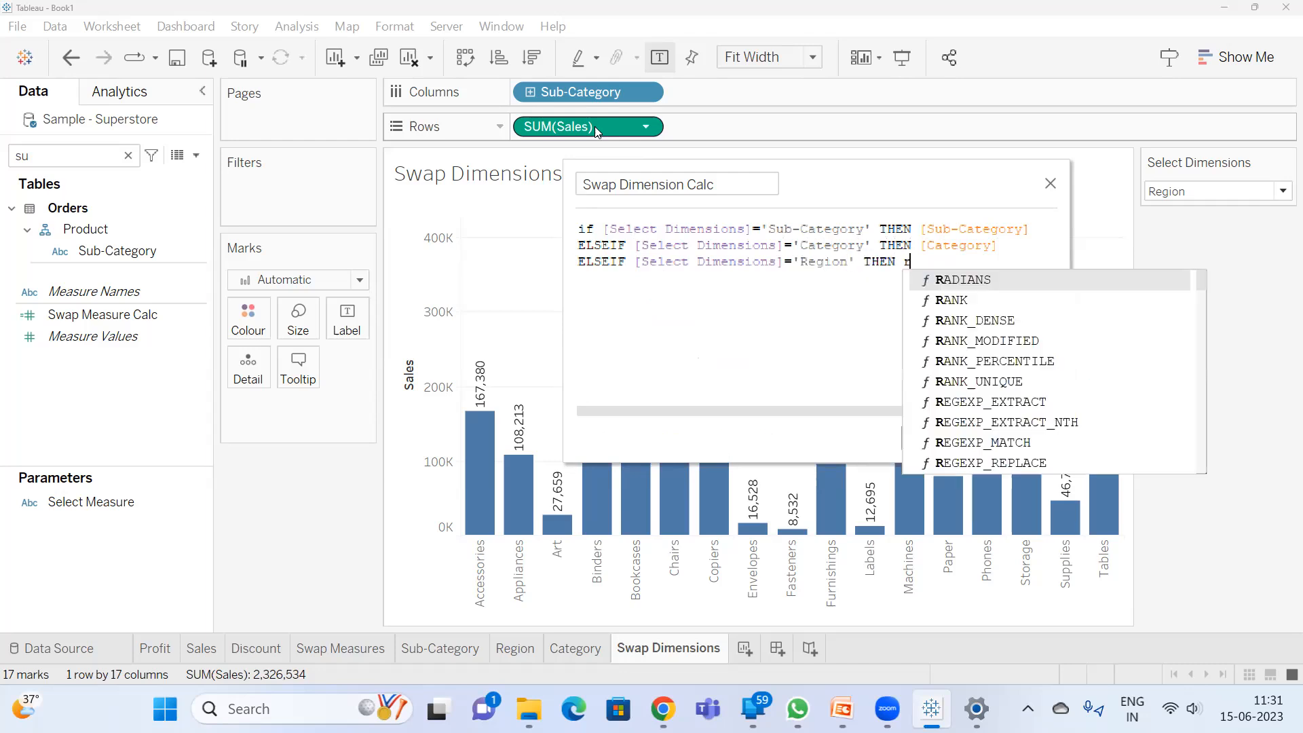
pyautogui.press('BackSpace')
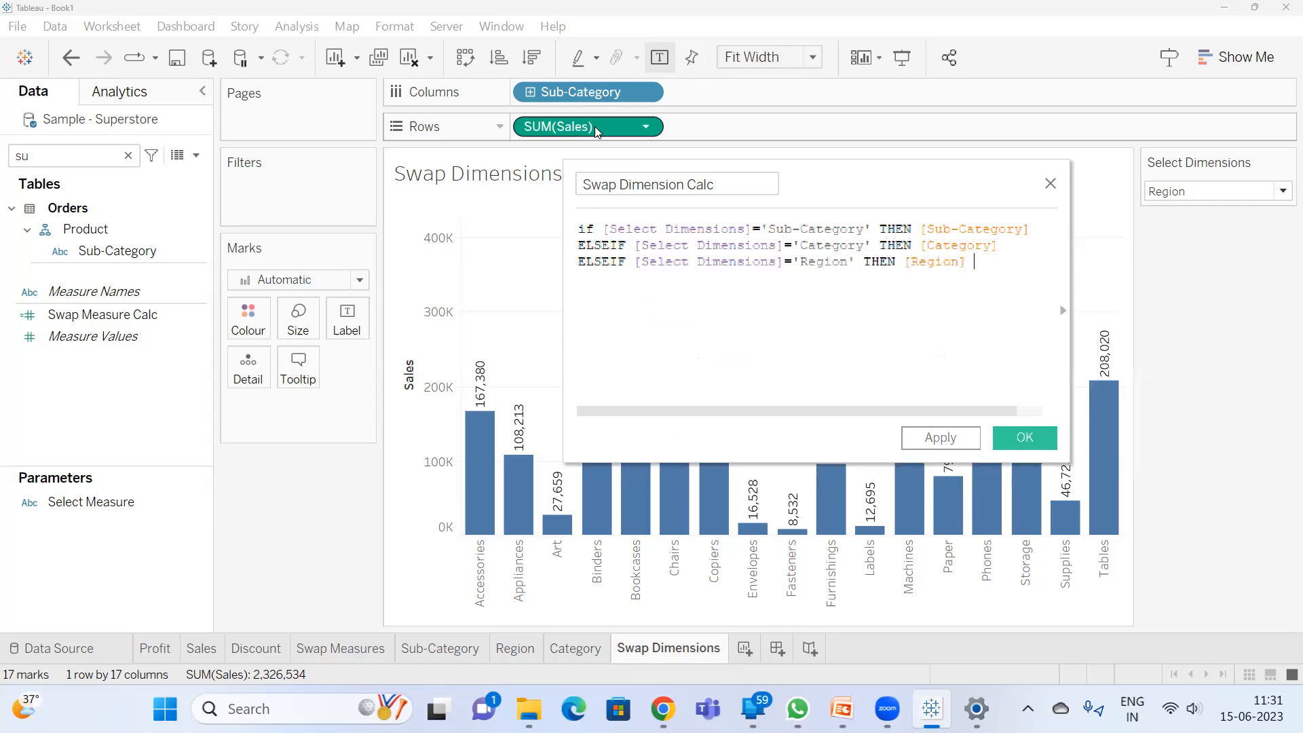
# - Close the formula with END on its own line and save the Swap Dimension Calc field
pyautogui.write('END')
pyautogui.click(1033, 437)
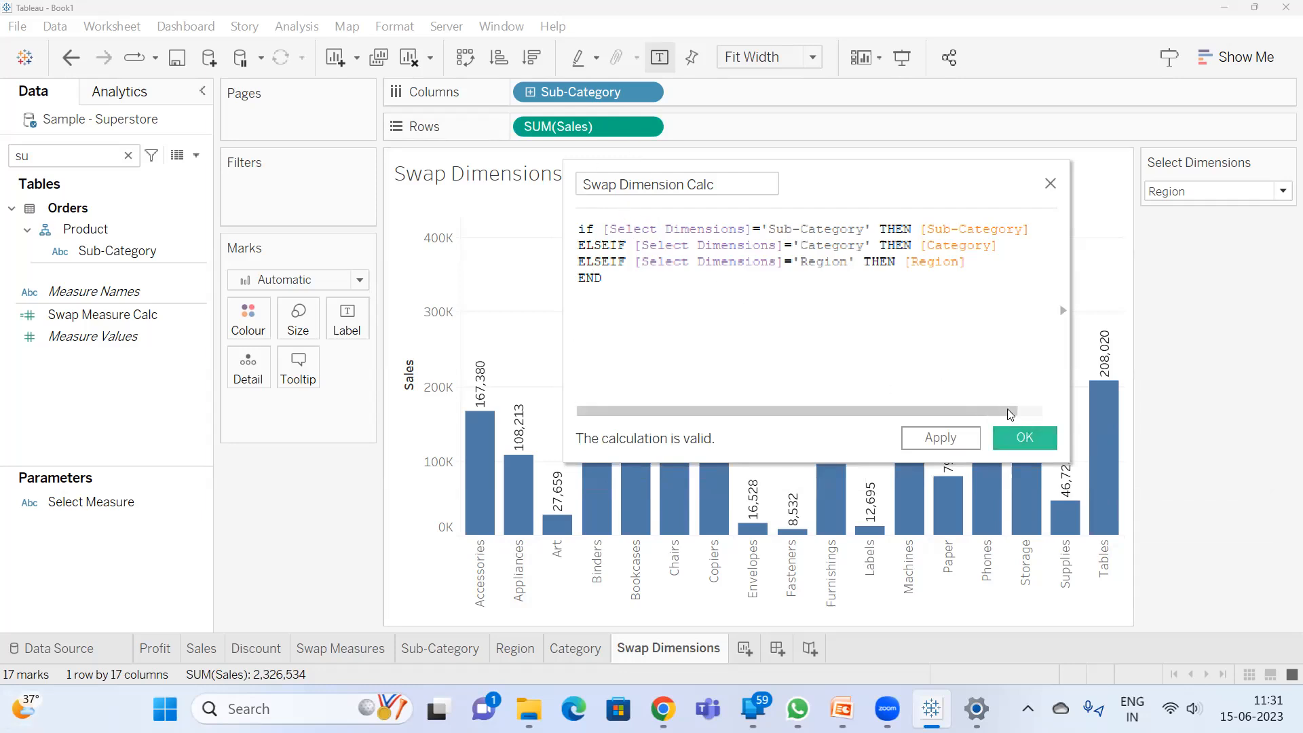
pyautogui.click(1025, 440)
# - Find the calculated fields matching "swa" and replace Sub-Category on Columns with Swap Dimension Calc
pyautogui.click(35, 154)
pyautogui.write('s')
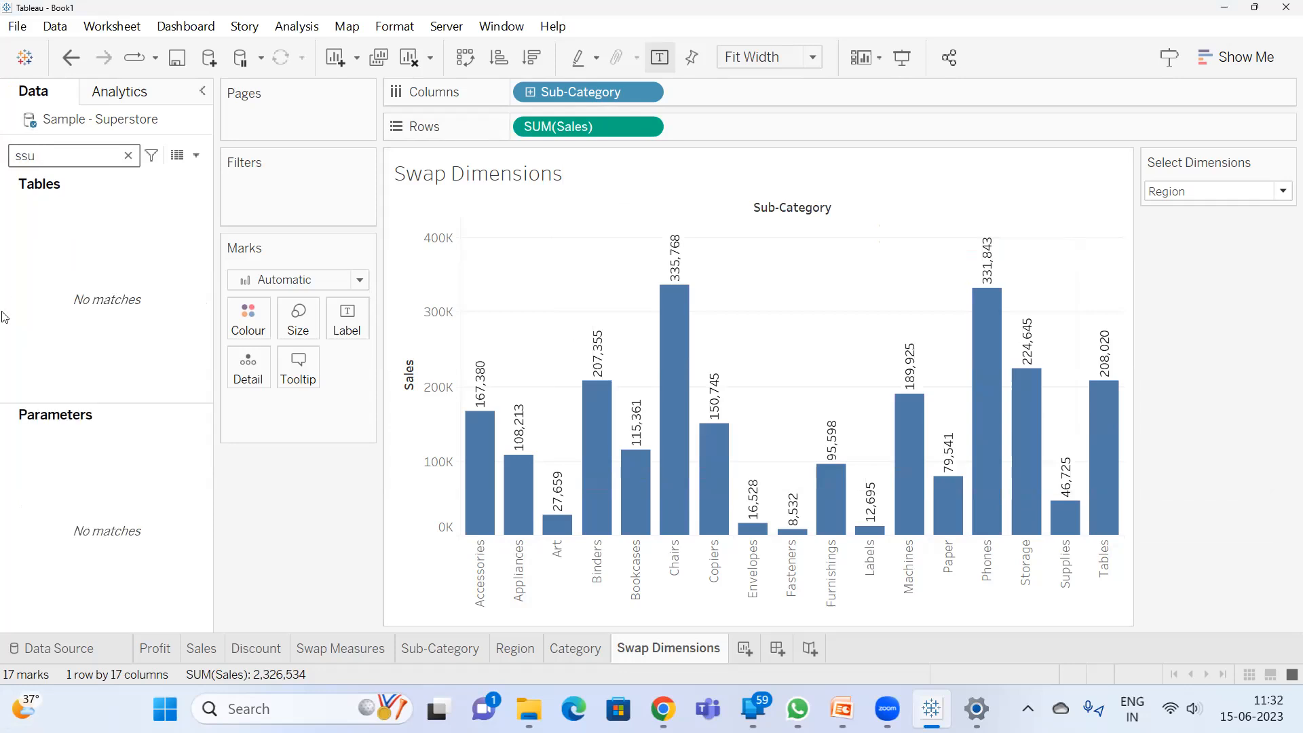
pyautogui.press('BackSpace')
pyautogui.press('Delete')
pyautogui.press('Delete')
pyautogui.write('swp')
pyautogui.press('BackSpace')
pyautogui.write('a')
pyautogui.click(125, 228)
pyautogui.moveTo(125, 229); pyautogui.dragTo(702, 88)
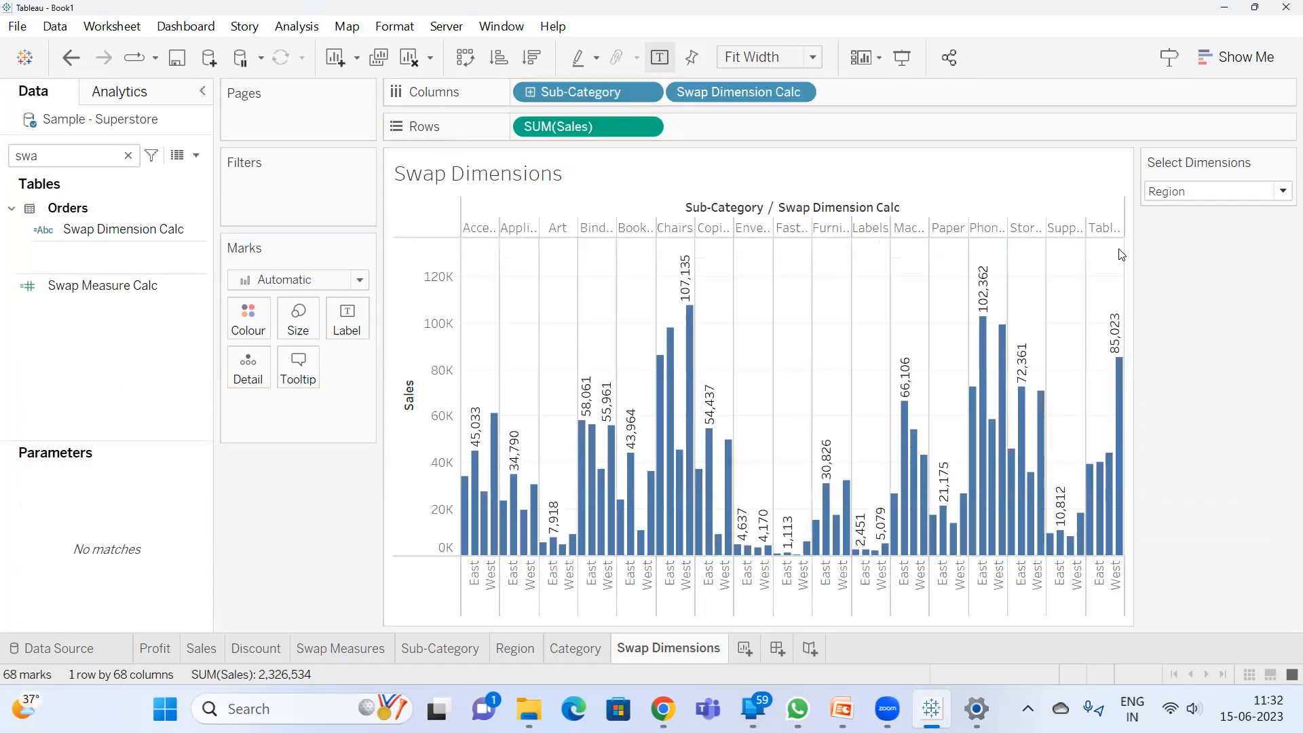
pyautogui.moveTo(611, 94); pyautogui.dragTo(1278, 432)
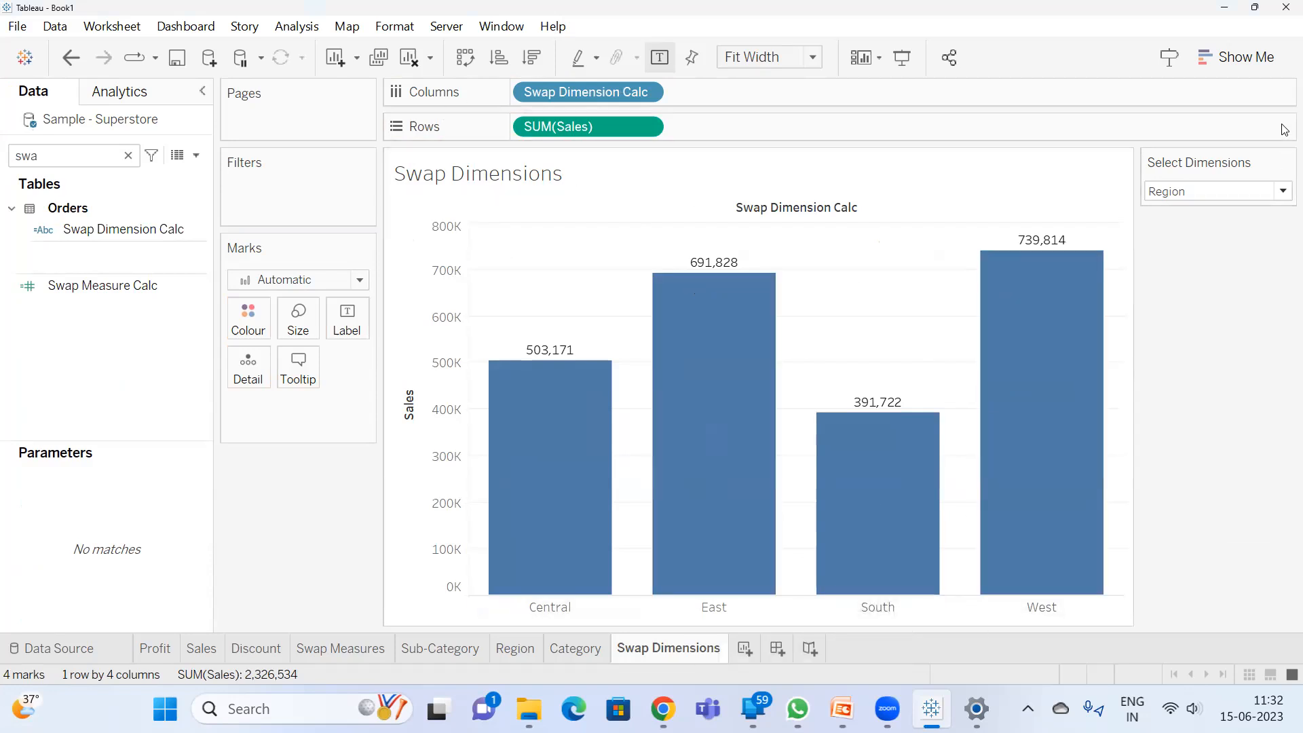
# - Switch the Select Dimensions parameter to Category and reopen the Swap Dimension Calc formula to examine its matching branch
pyautogui.click(1189, 193)
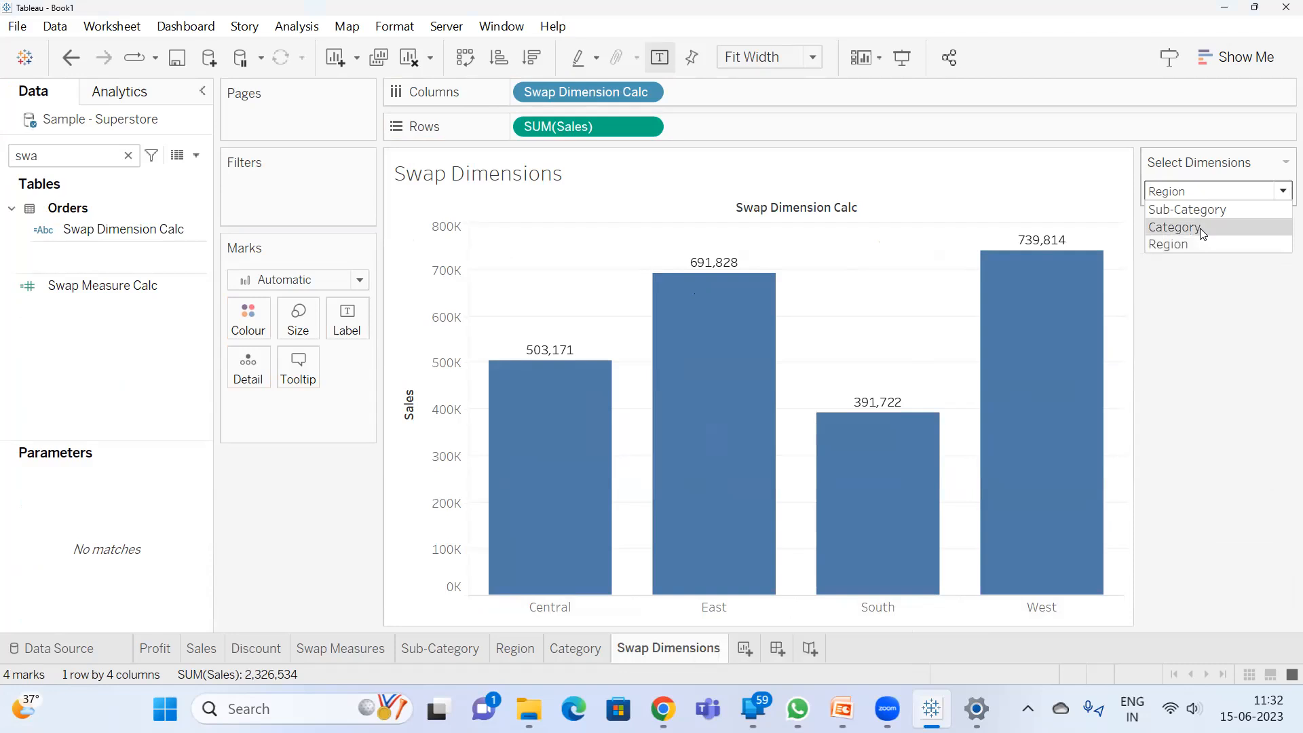
pyautogui.click(1200, 229)
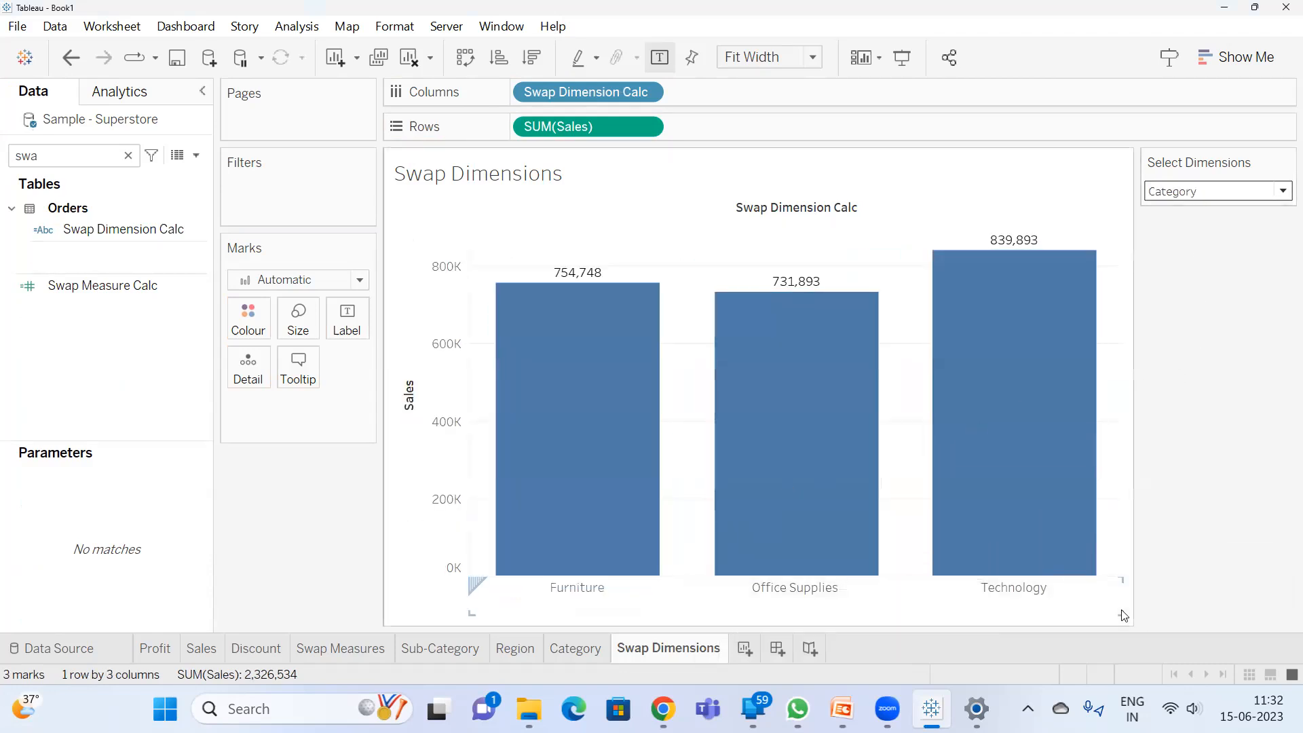
pyautogui.rightClick(128, 224)
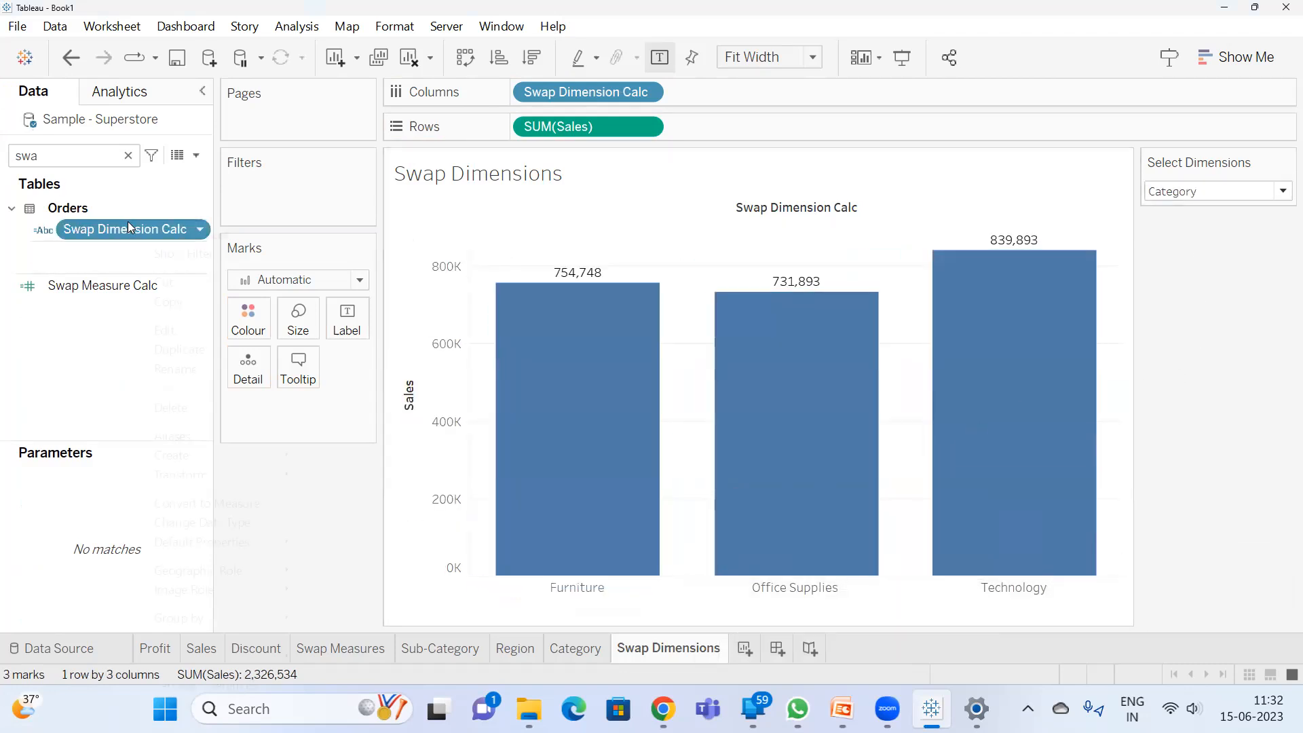
pyautogui.click(170, 330)
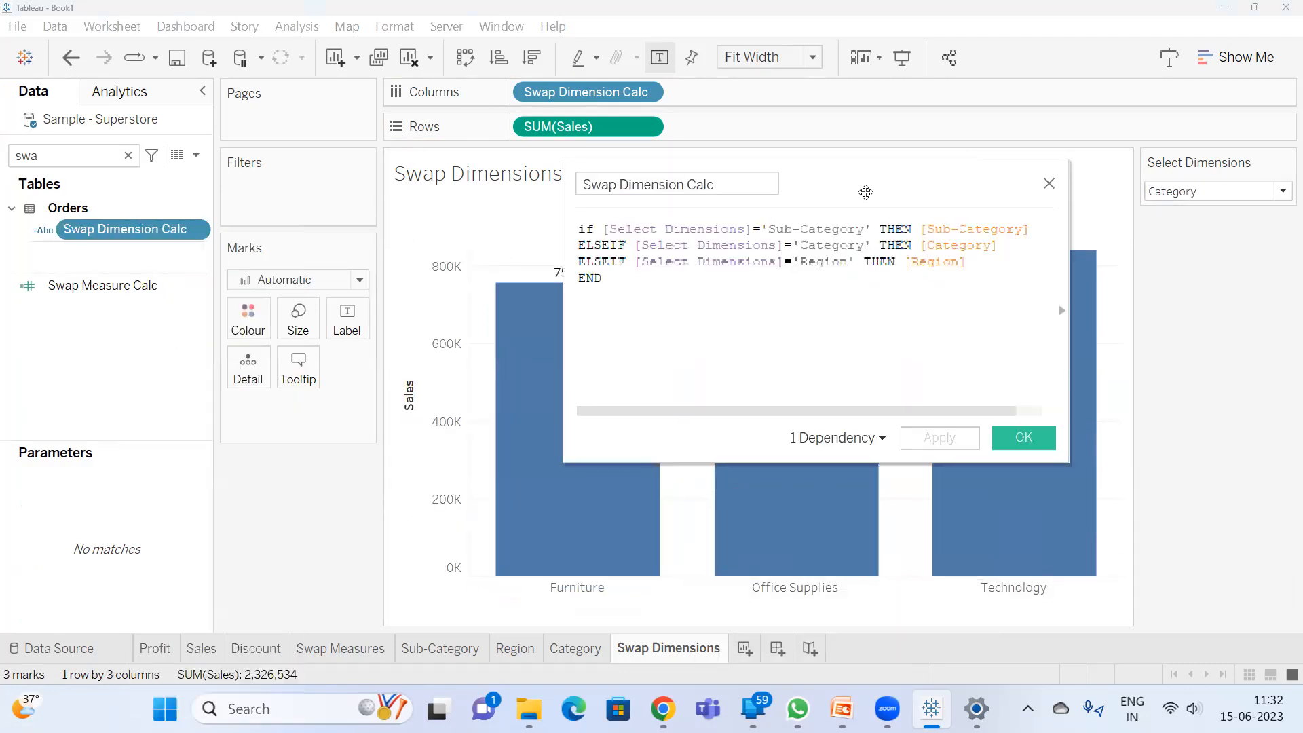
pyautogui.moveTo(865, 192); pyautogui.dragTo(675, 298)
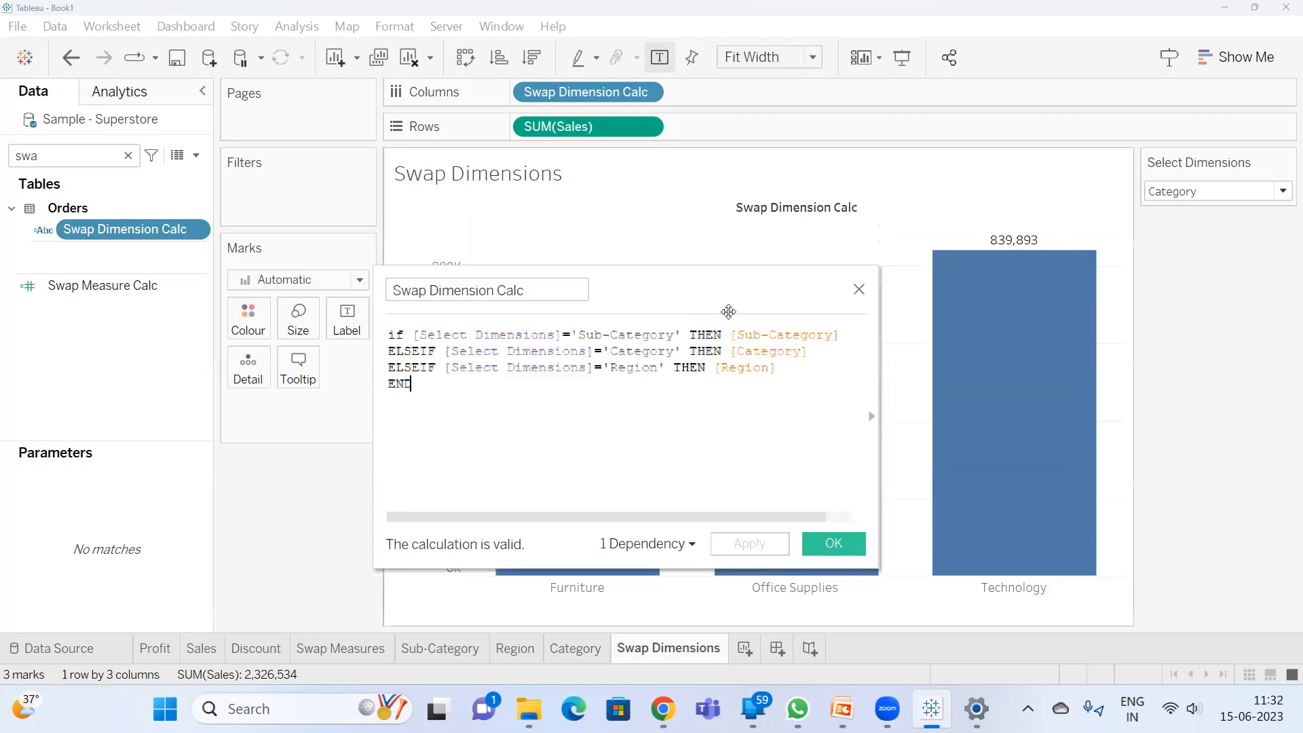
pyautogui.click(530, 351)
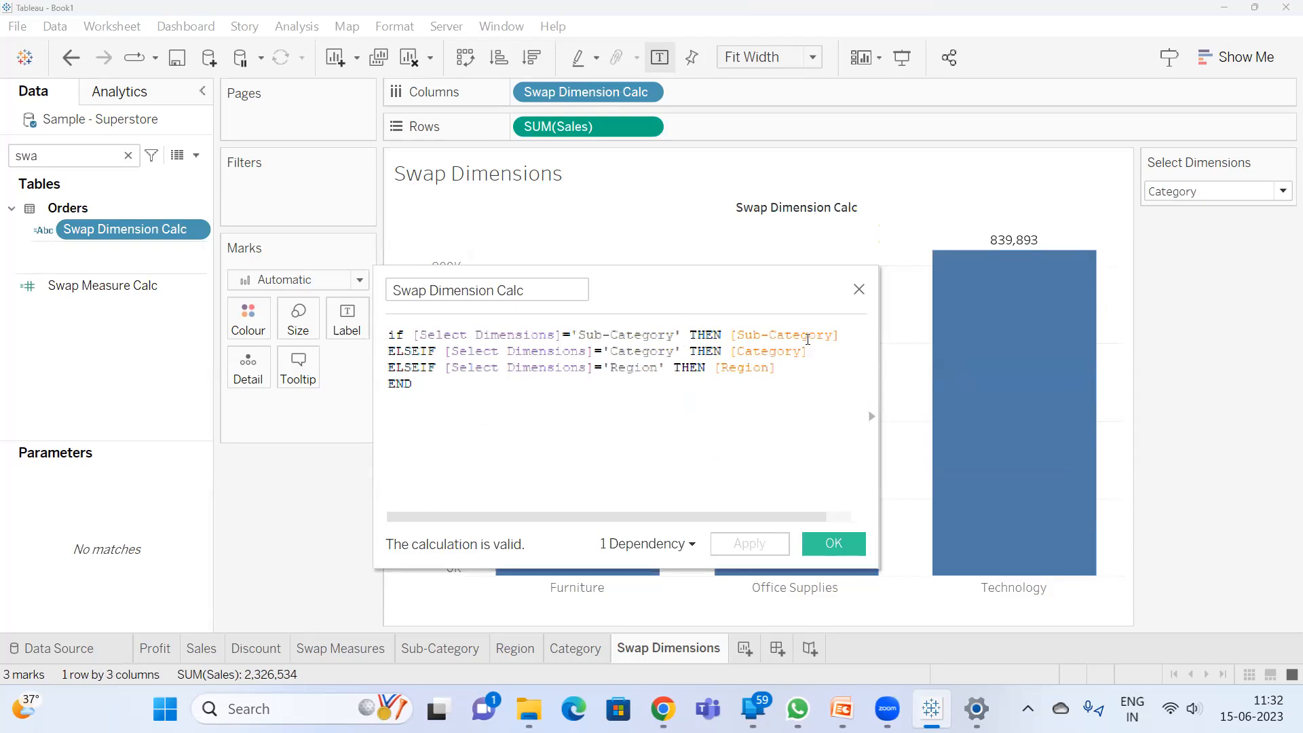
# - Switch Select Dimensions to Sub-Category, compare the chart with the formula's first branch, and close the calculation editor
pyautogui.click(1238, 192)
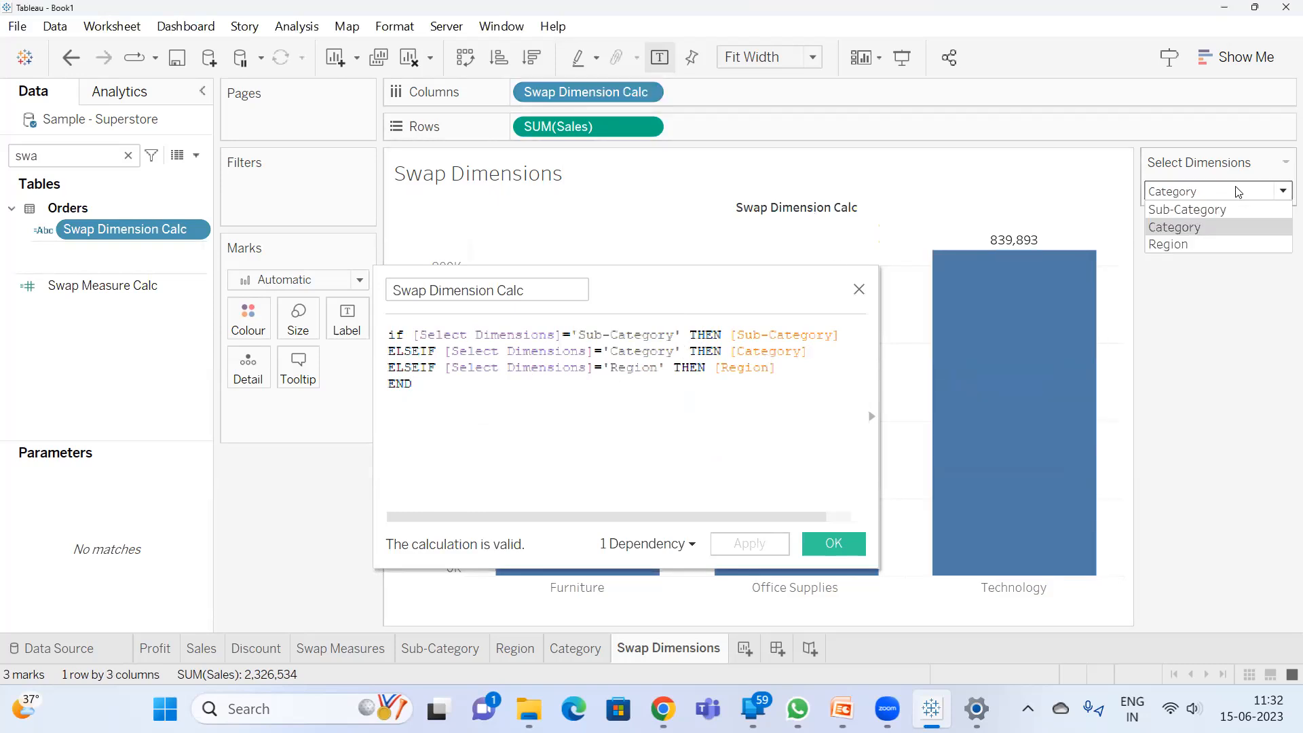
pyautogui.click(1232, 211)
pyautogui.moveTo(657, 299); pyautogui.dragTo(368, 281)
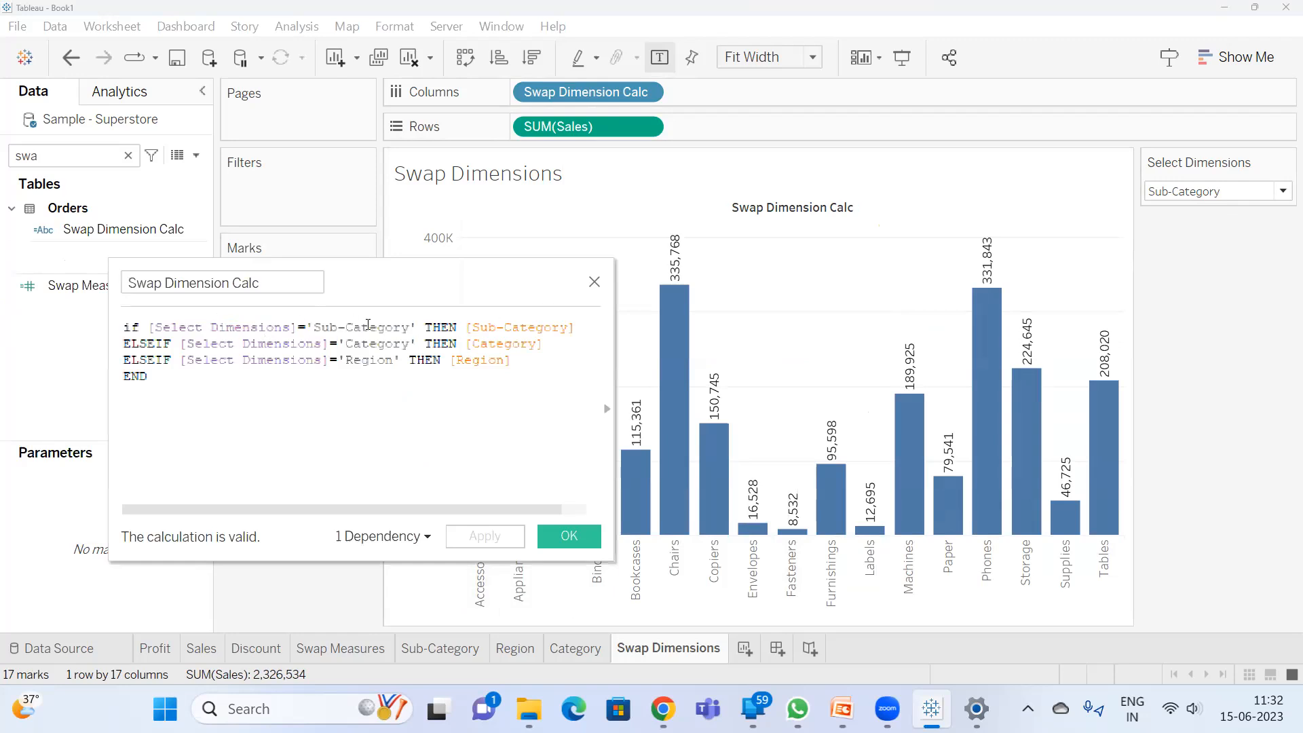
pyautogui.doubleClick(531, 326)
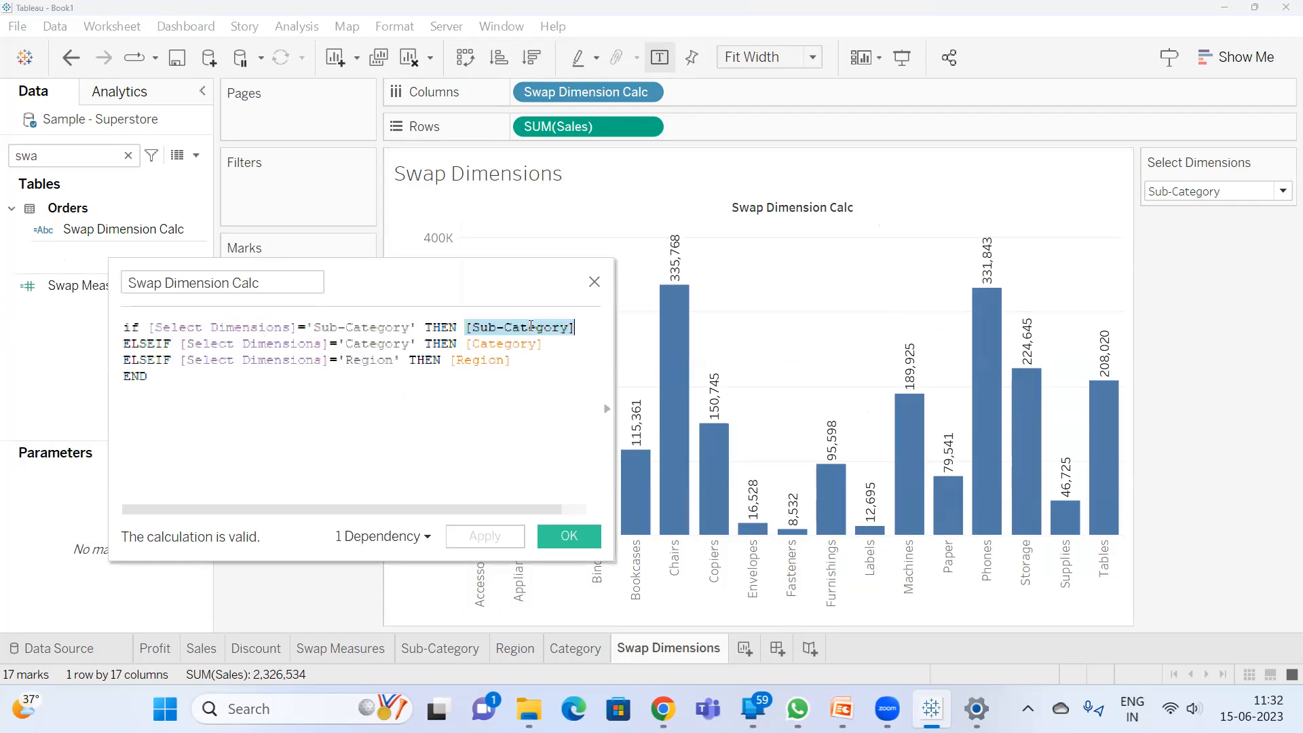
pyautogui.click(569, 536)
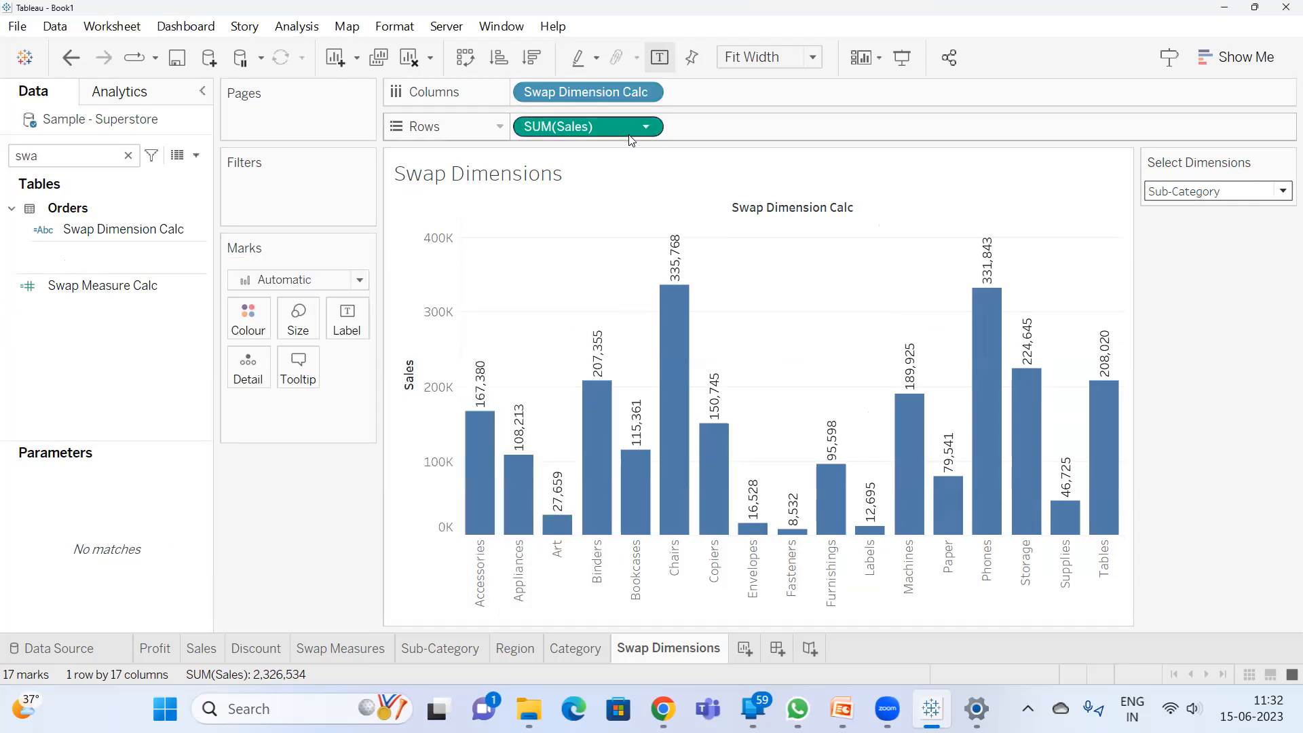
# - Append --- and the Select Dimensions parameter value to the sheet name in the Swap Dimensions sheet's title
pyautogui.doubleClick(542, 181)
pyautogui.click(902, 441)
pyautogui.write('---')
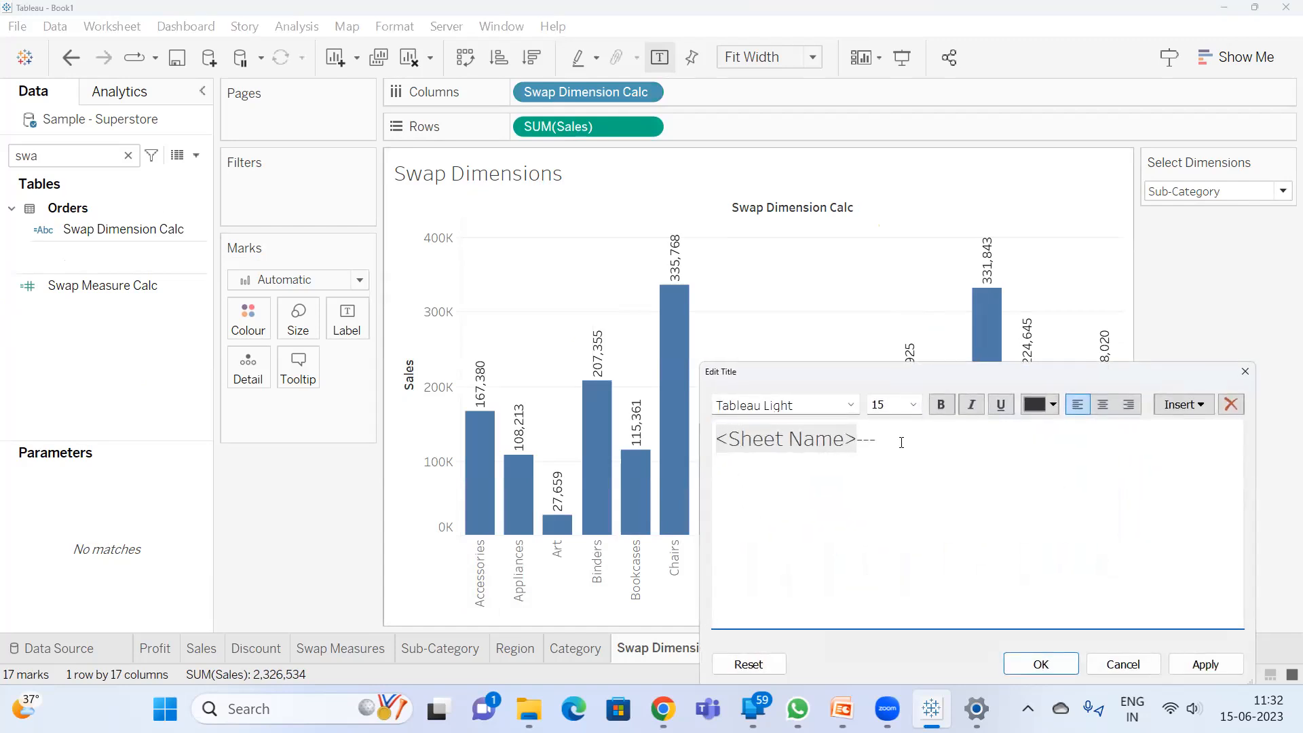
pyautogui.click(1198, 404)
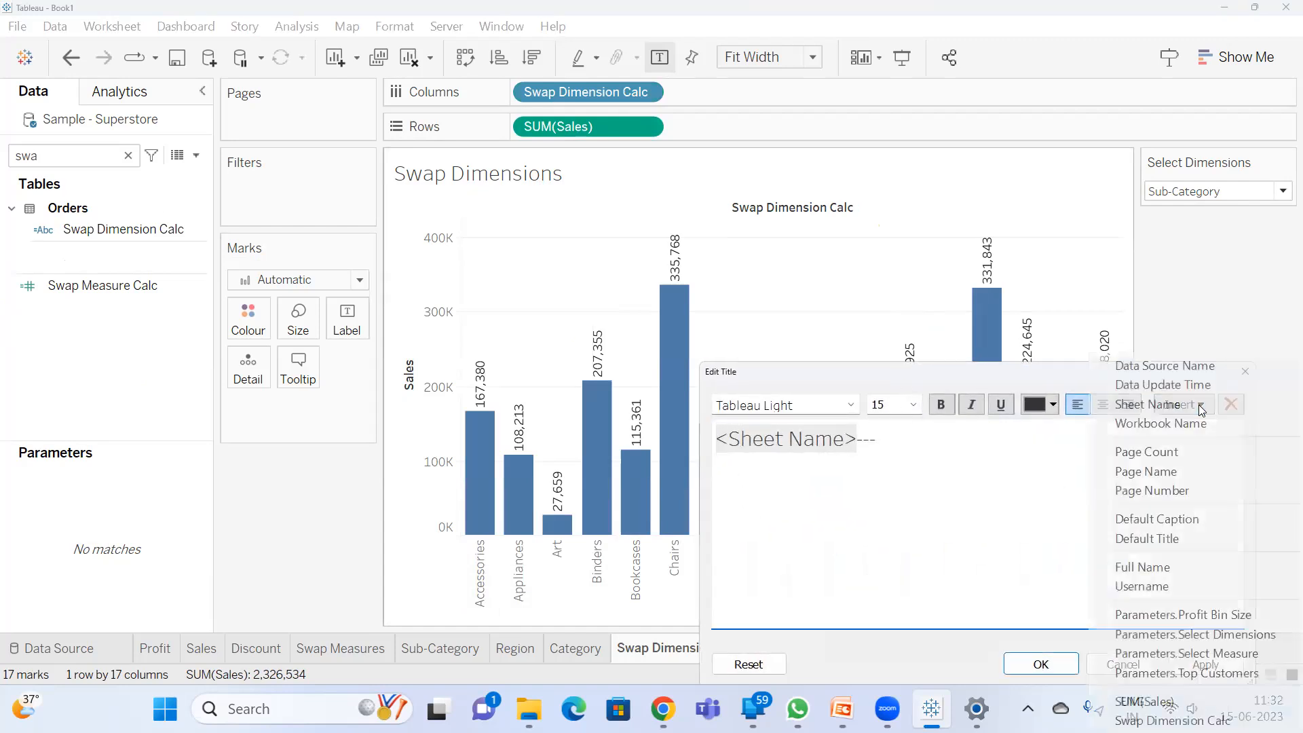
pyautogui.click(1194, 634)
pyautogui.click(1041, 663)
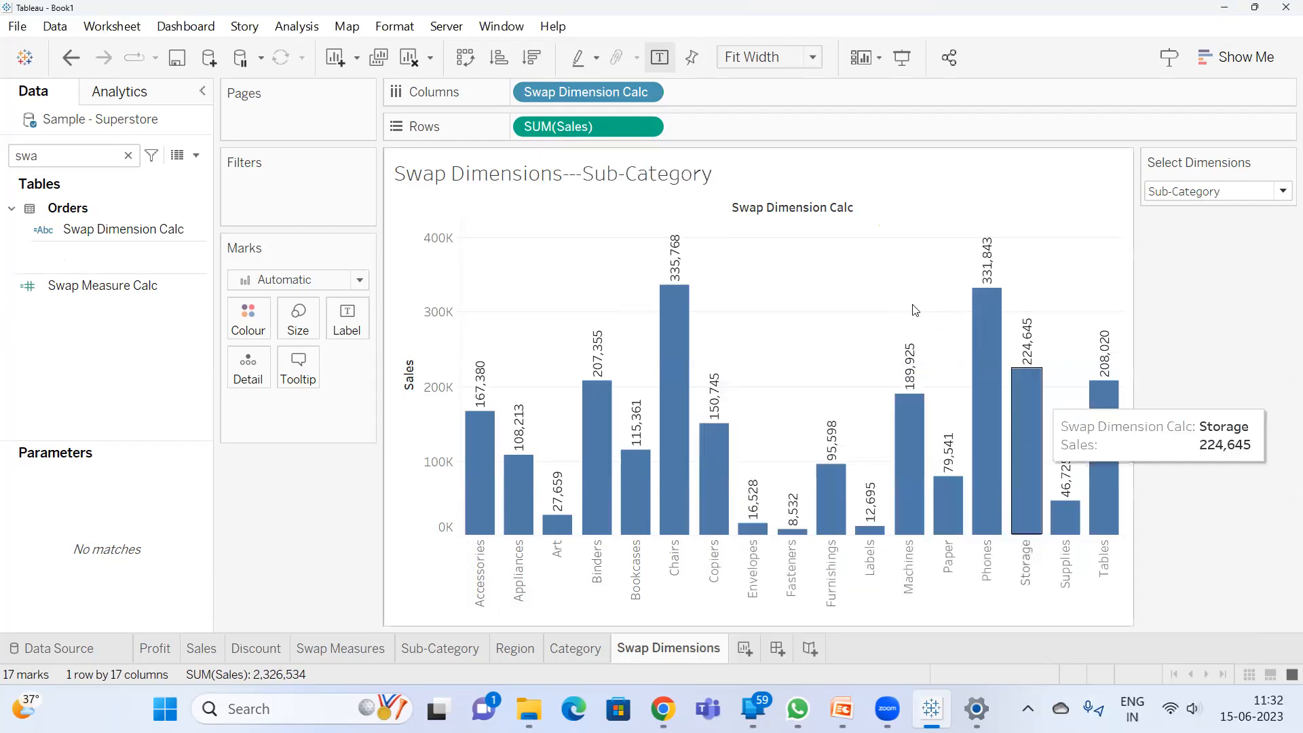
# - Test the dynamic title and chart by switching Select Dimensions to Category and finally to Region
pyautogui.click(1218, 191)
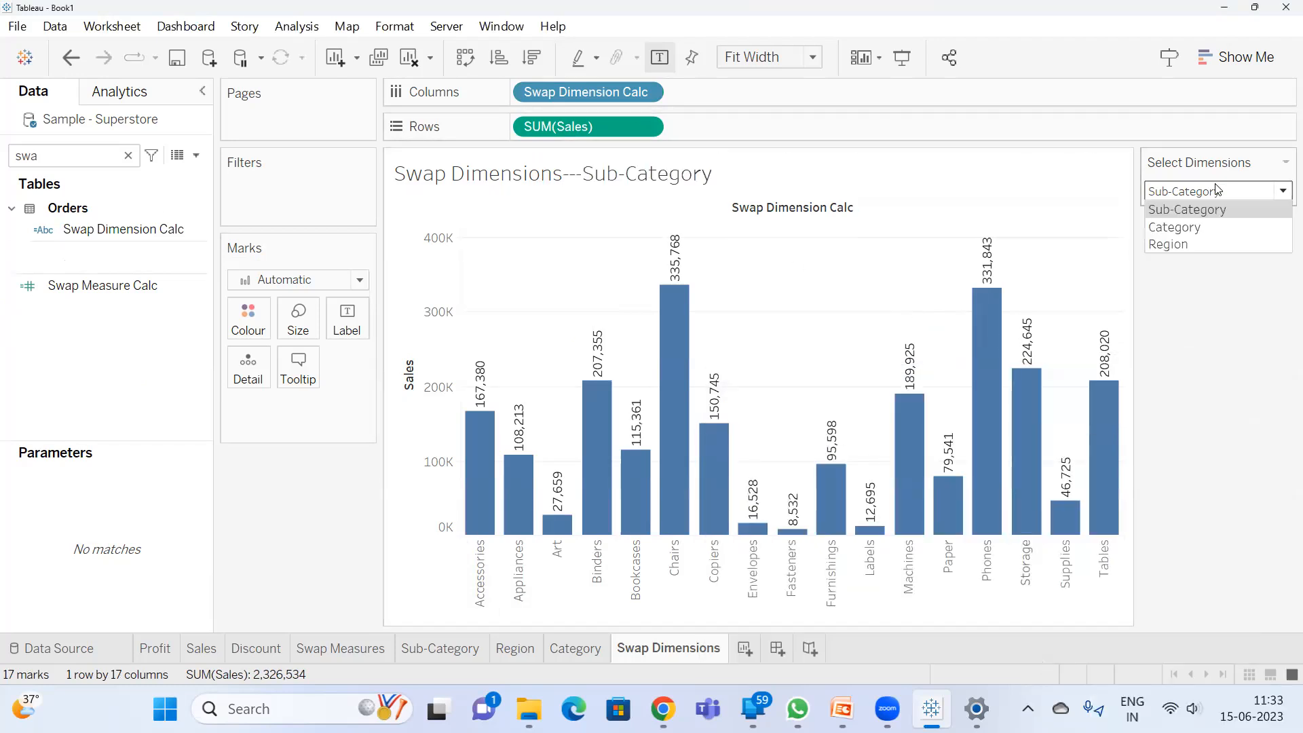
pyautogui.click(1206, 225)
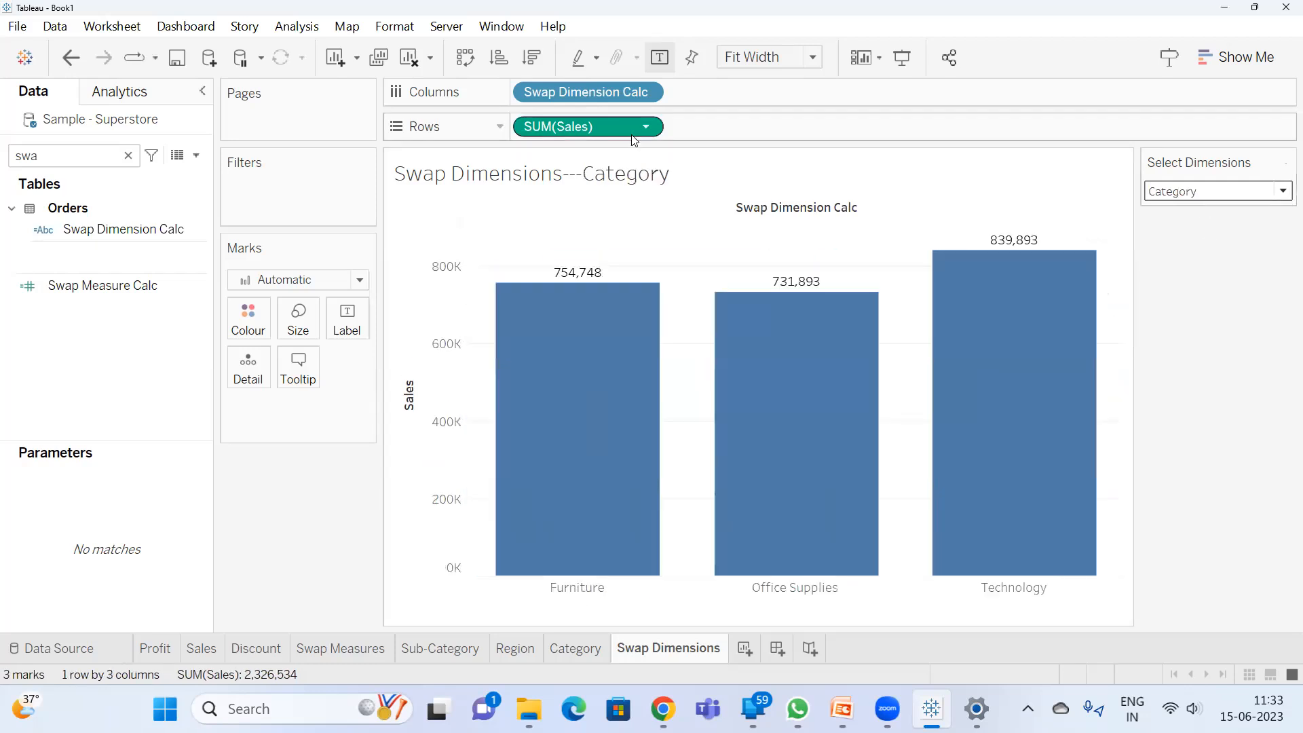
pyautogui.click(1218, 193)
pyautogui.click(1184, 245)
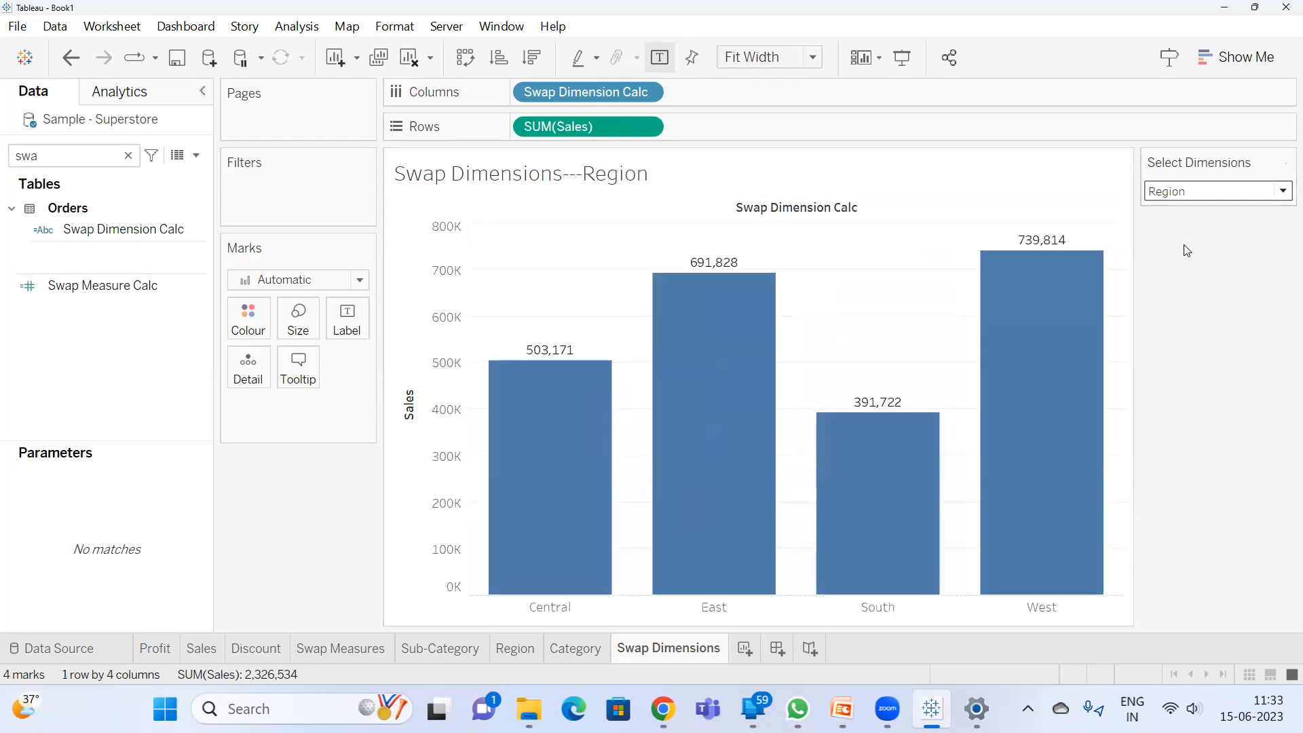
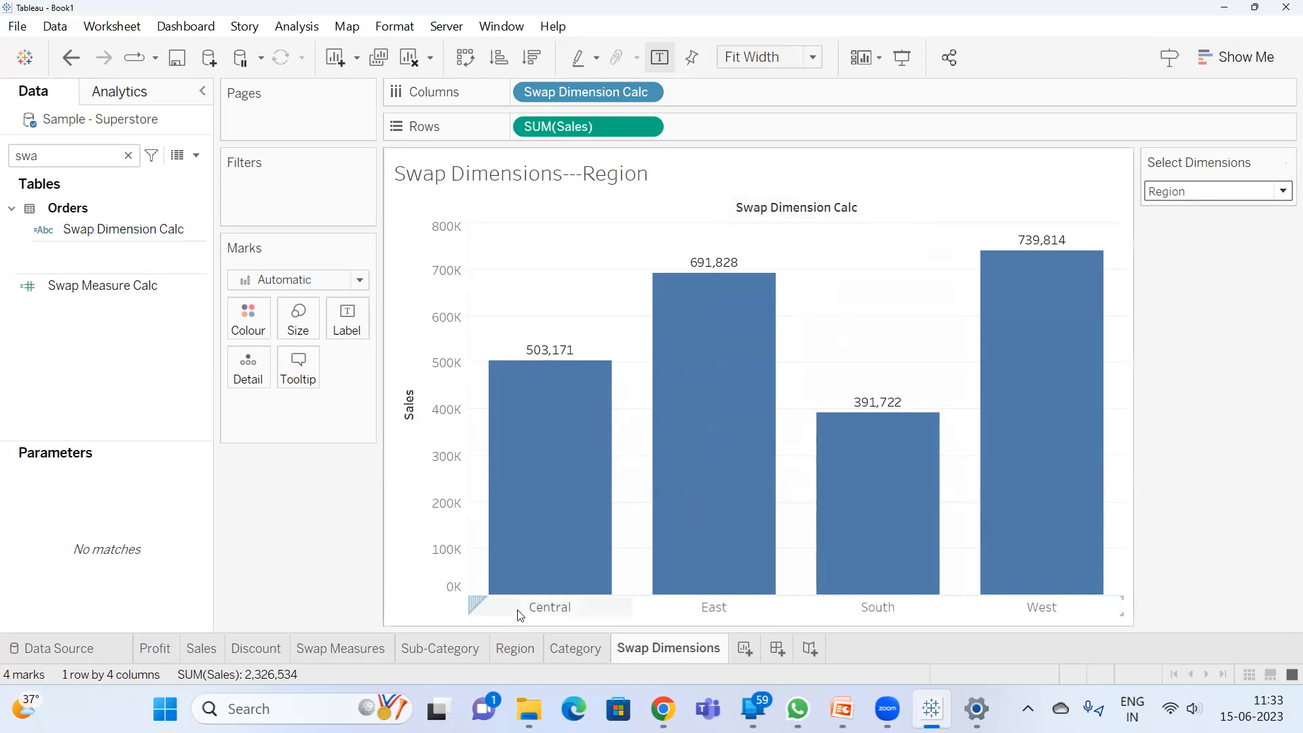
# - Compare the separate Sub-Category, Region and Category sheets, then return to the Swap Dimensions sheet
pyautogui.click(464, 651)
pyautogui.click(515, 649)
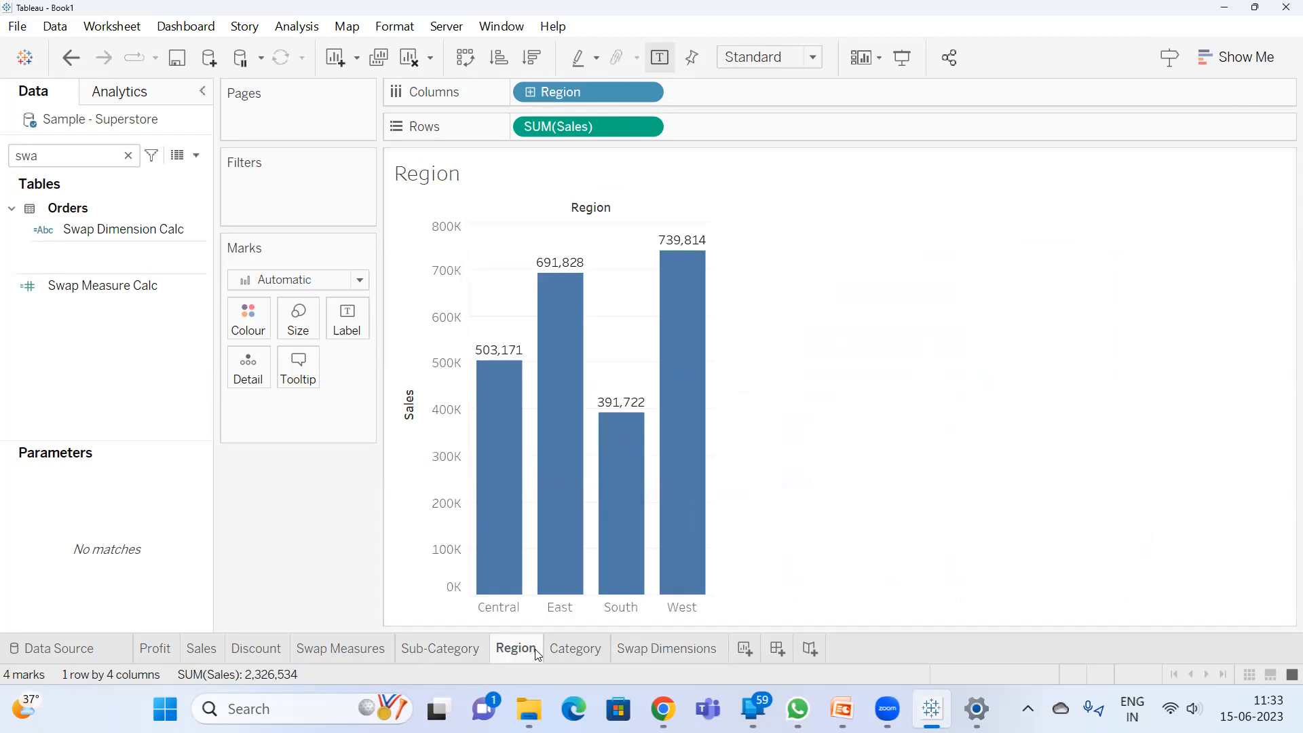
pyautogui.click(583, 649)
pyautogui.click(466, 649)
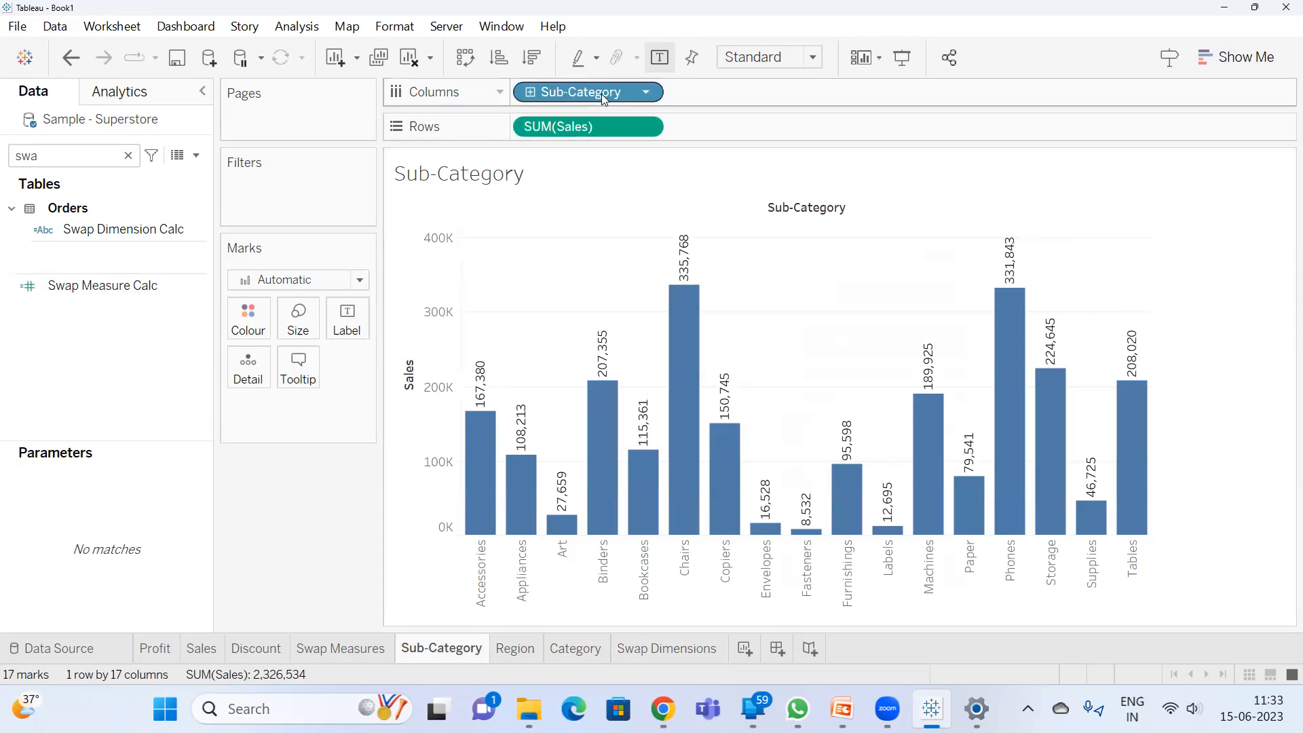
pyautogui.click(516, 649)
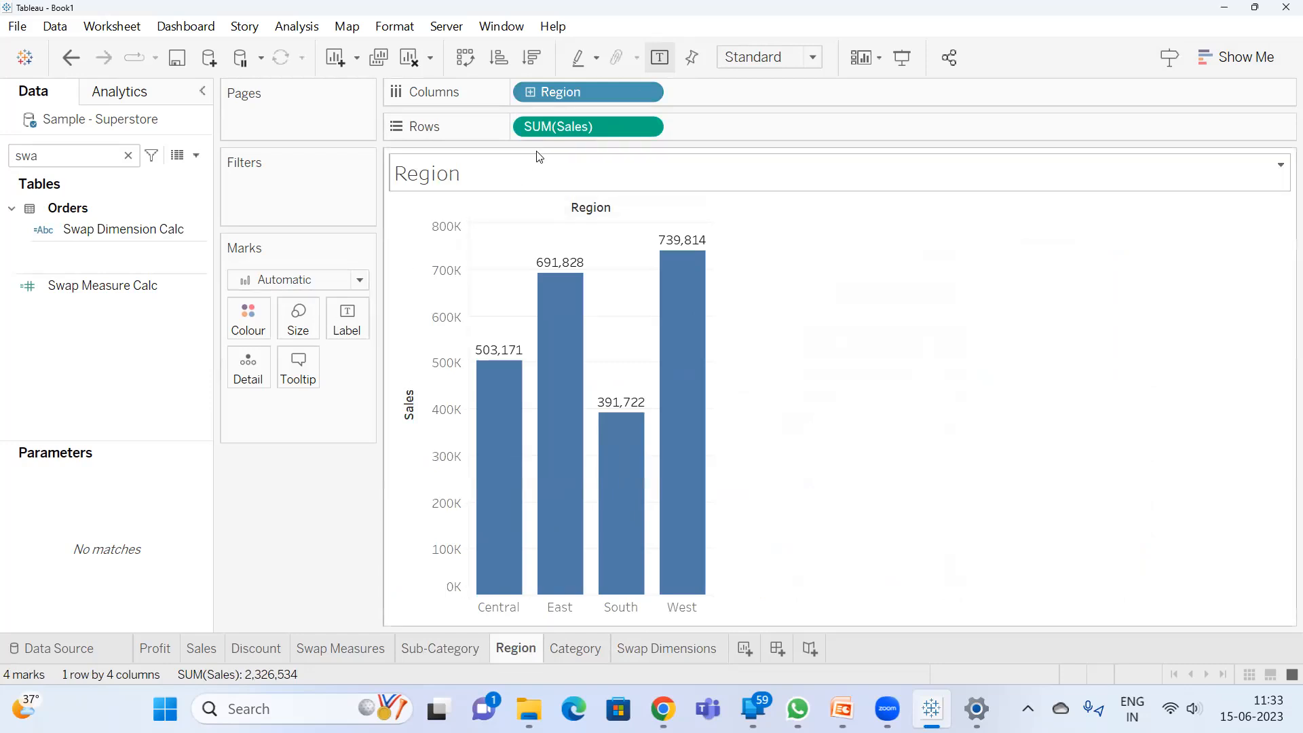
pyautogui.click(575, 649)
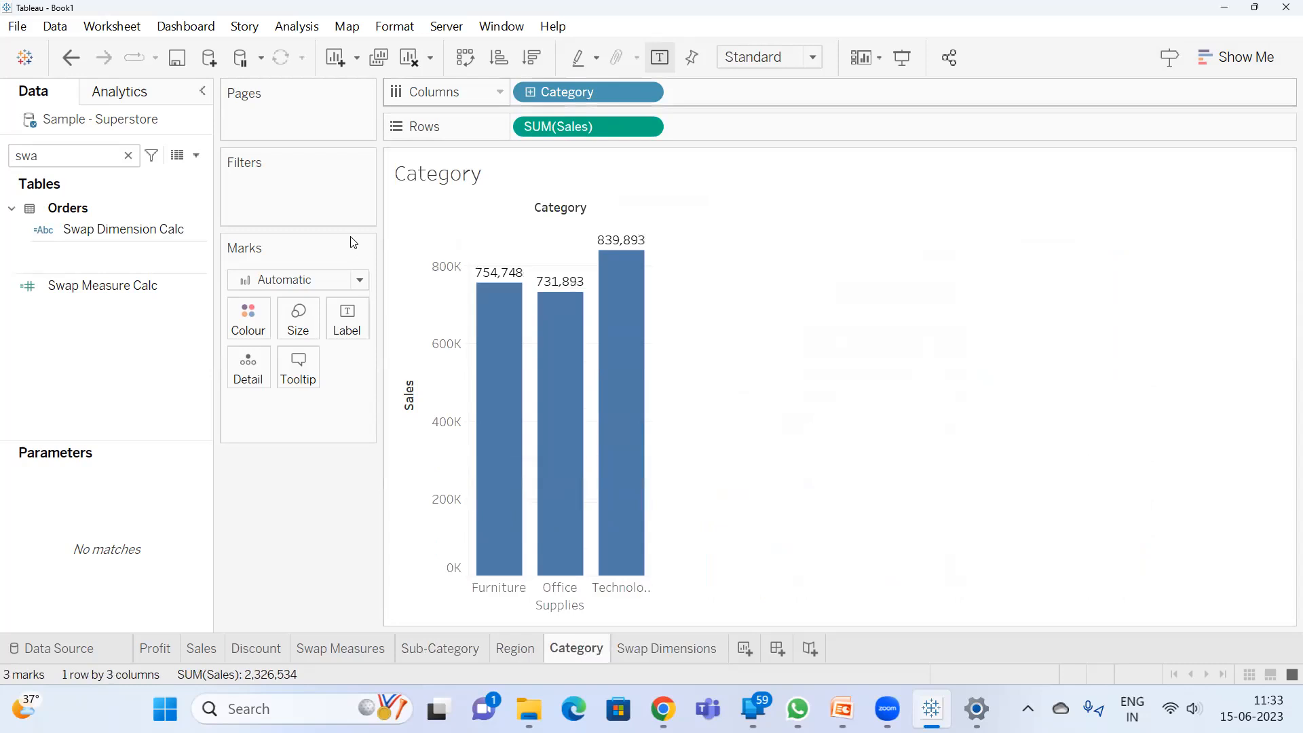
pyautogui.click(671, 648)
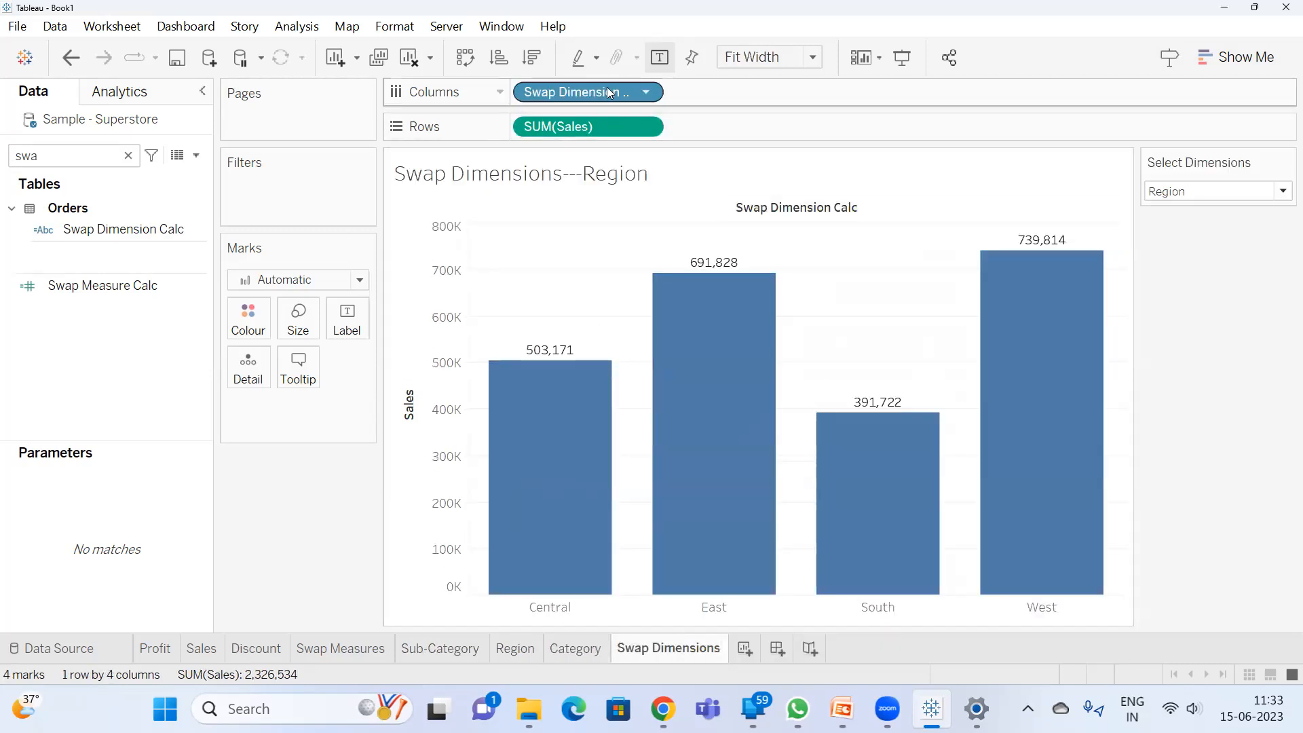
# - Cycle the Select Dimensions parameter through Sub-Category and Category and back to Region to check the chart and title
pyautogui.click(1279, 199)
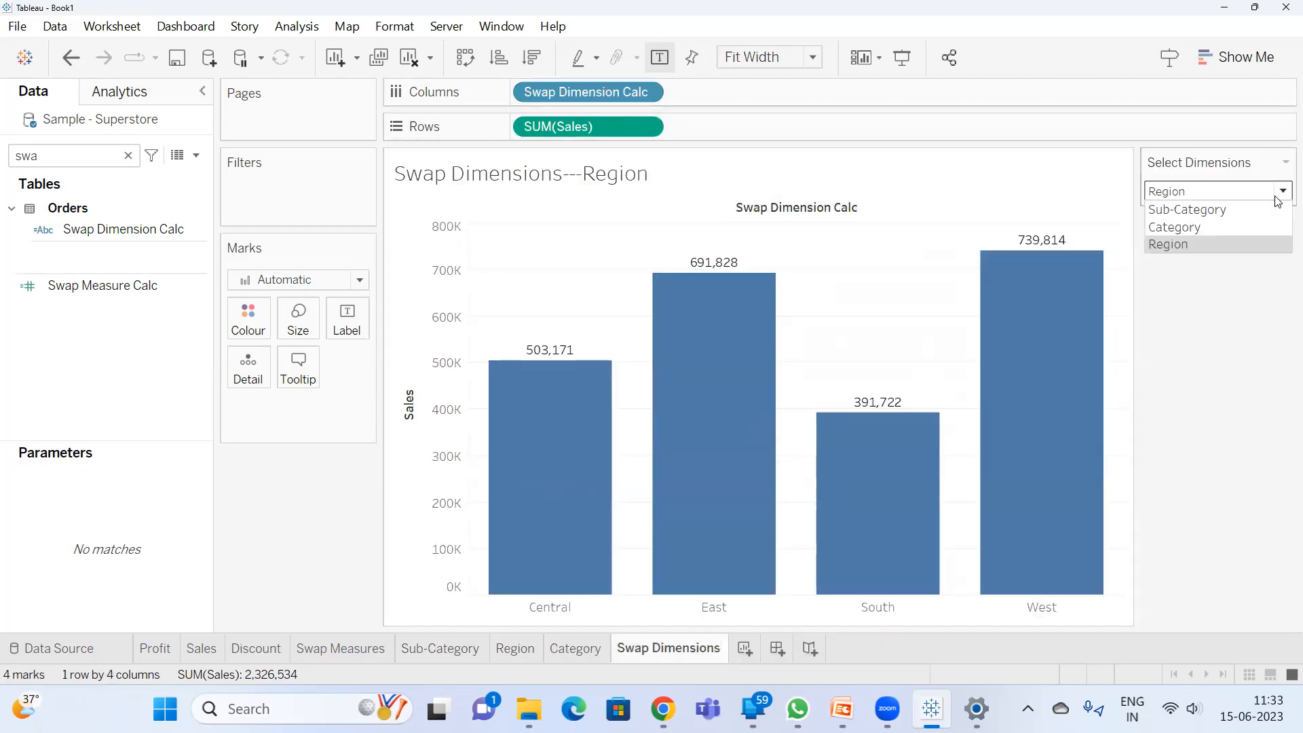
pyautogui.click(1209, 209)
pyautogui.click(1205, 193)
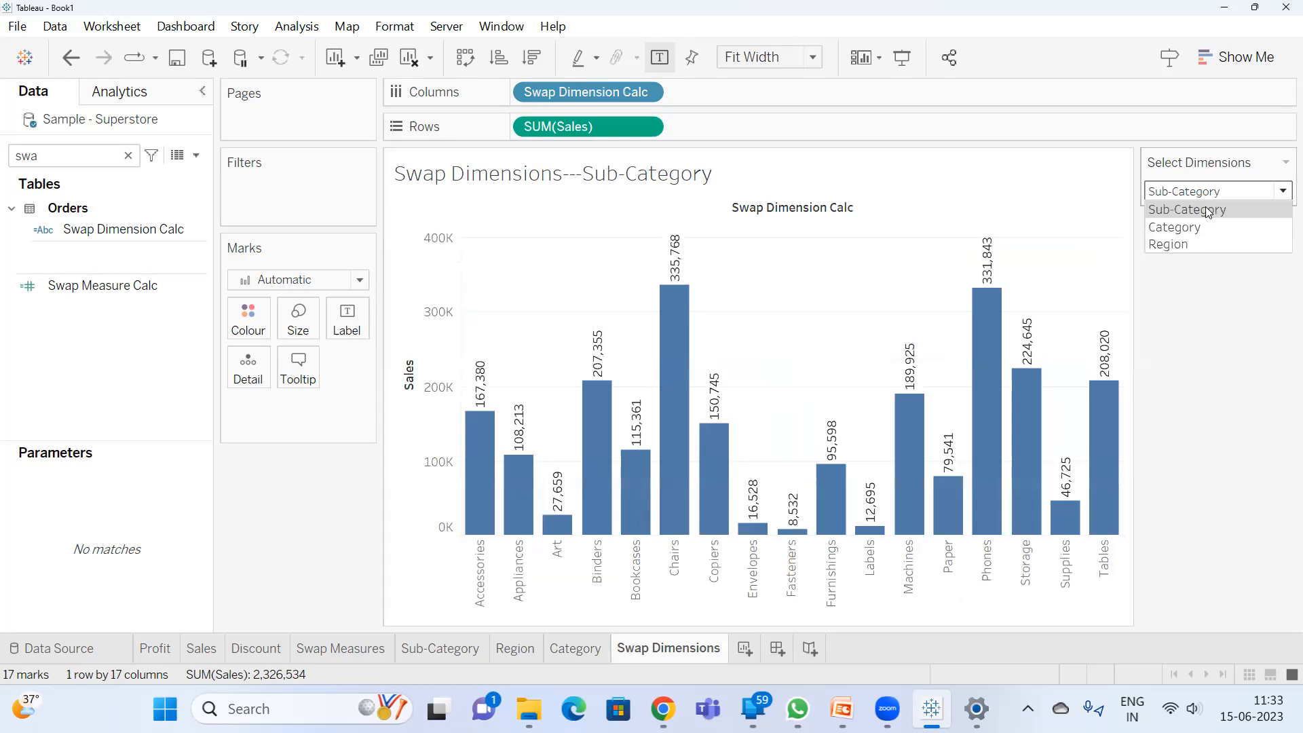
pyautogui.click(1202, 224)
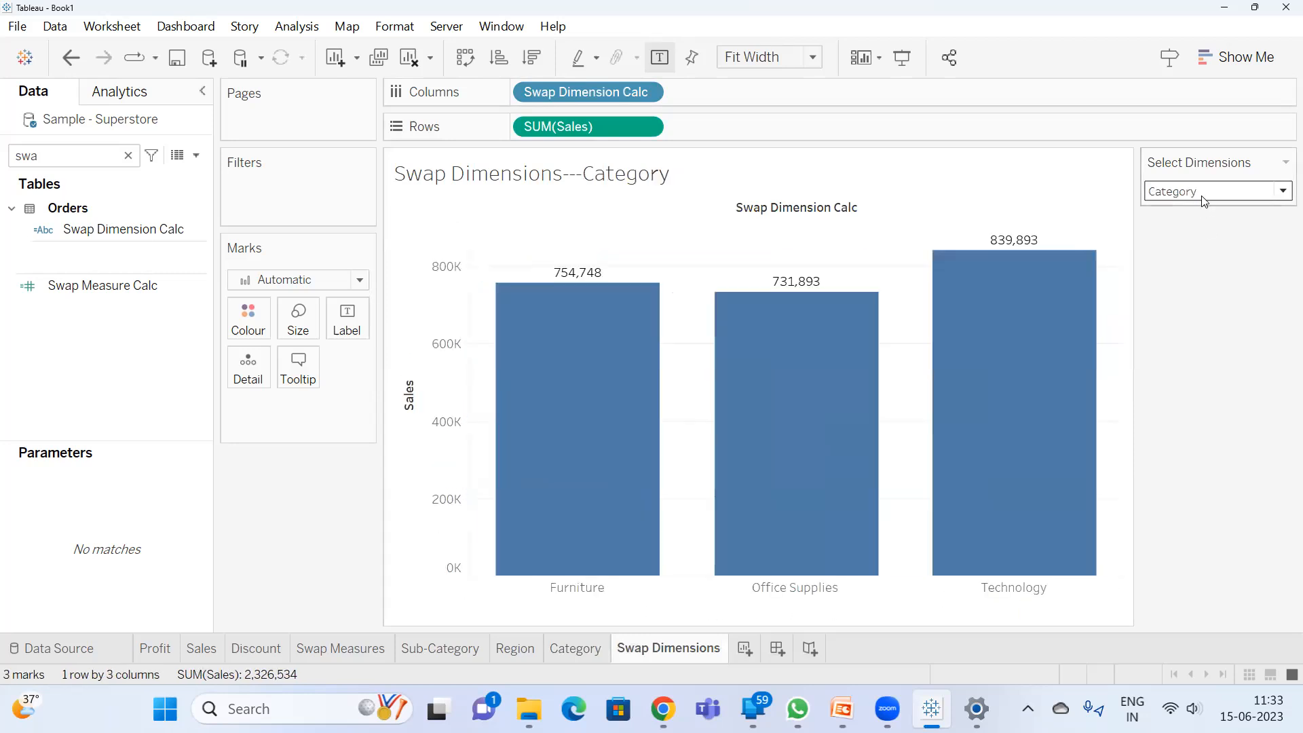
pyautogui.click(1204, 202)
pyautogui.click(1200, 239)
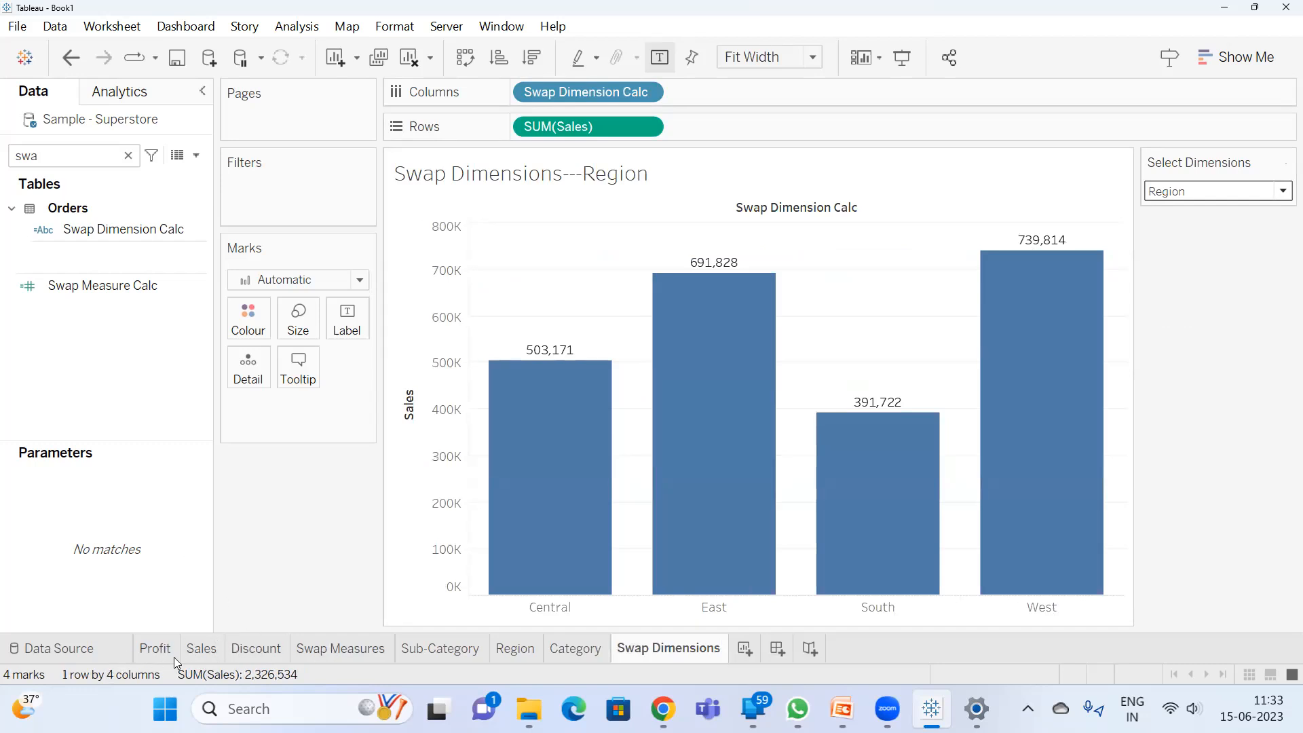
# - Review the Swap Measures, Sub-Category, Region and Category sheets in sequence, ending on Swap Dimensions
pyautogui.click(332, 650)
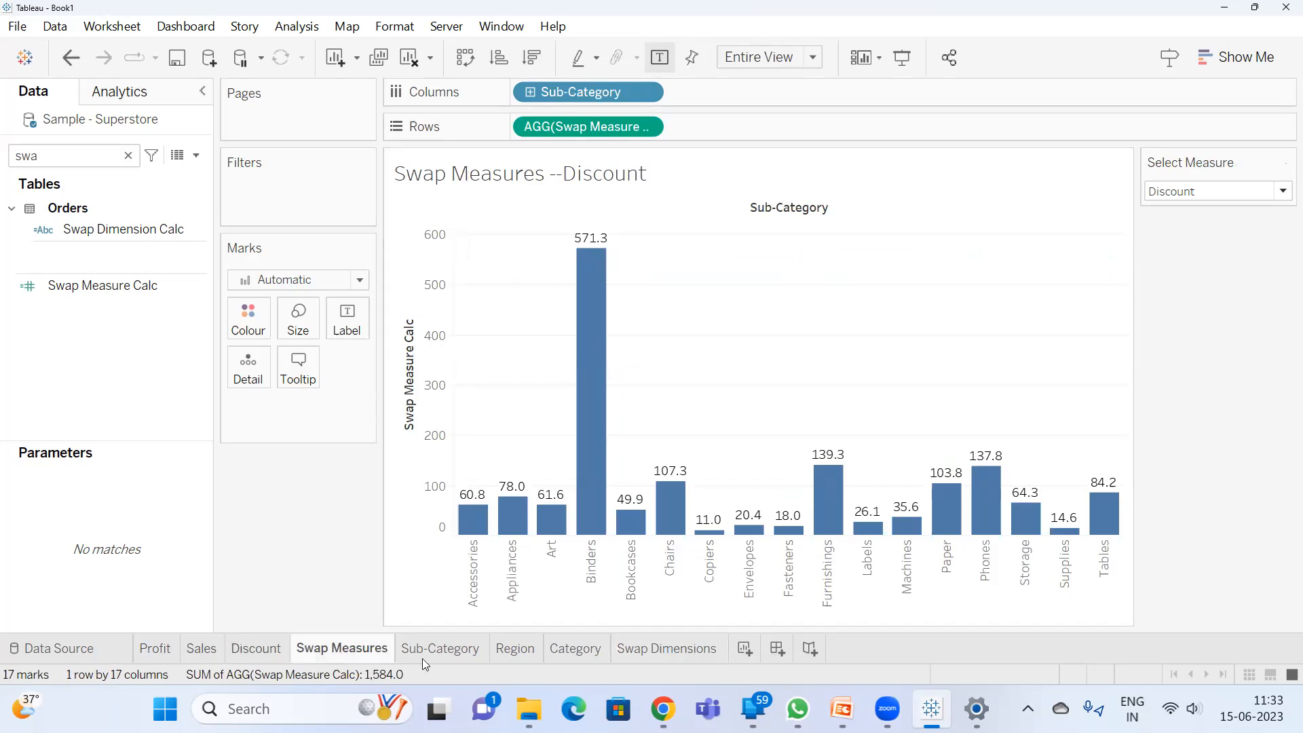
pyautogui.click(457, 655)
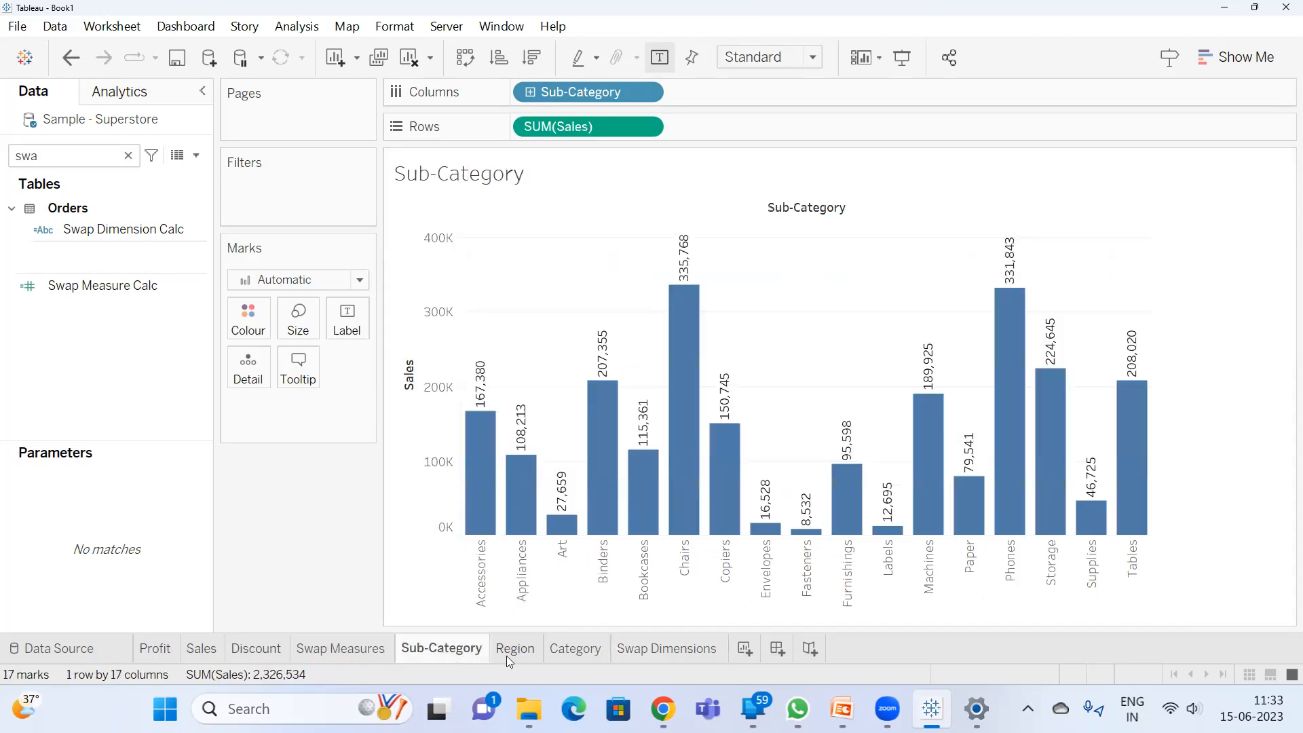
pyautogui.click(507, 653)
pyautogui.click(571, 652)
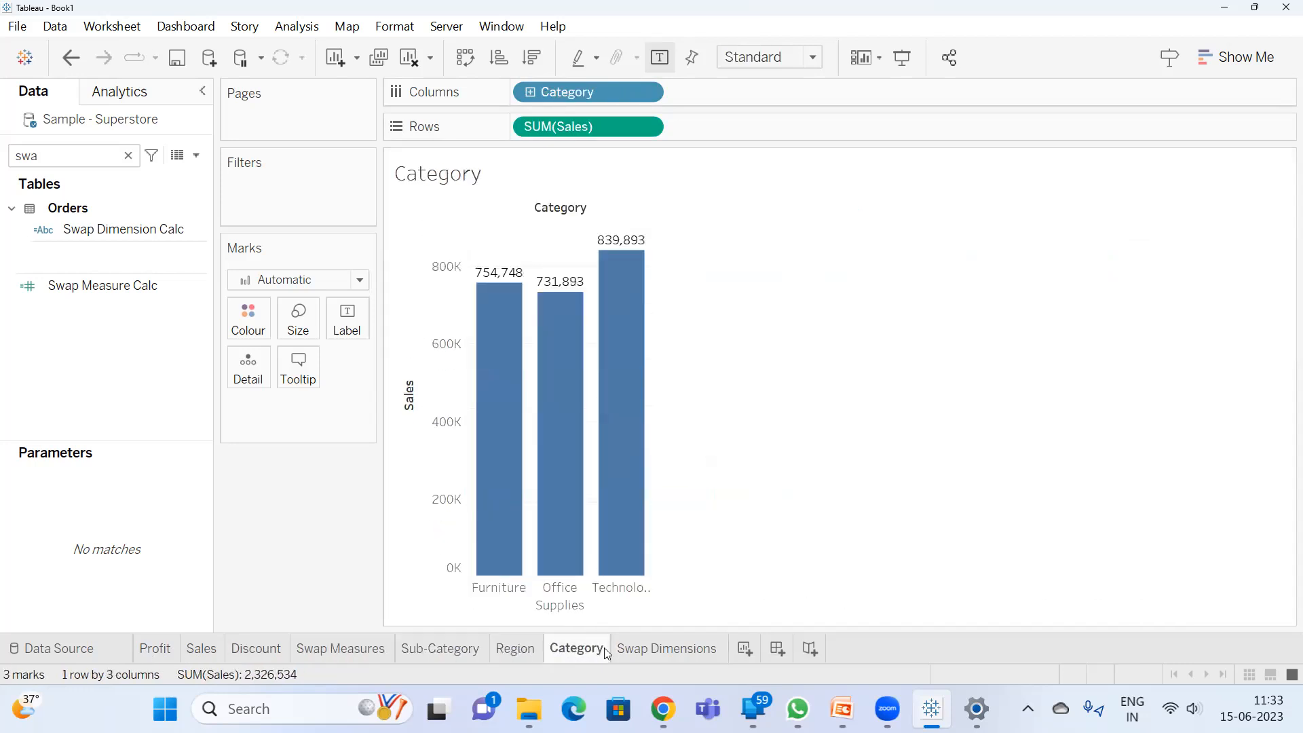
pyautogui.click(651, 646)
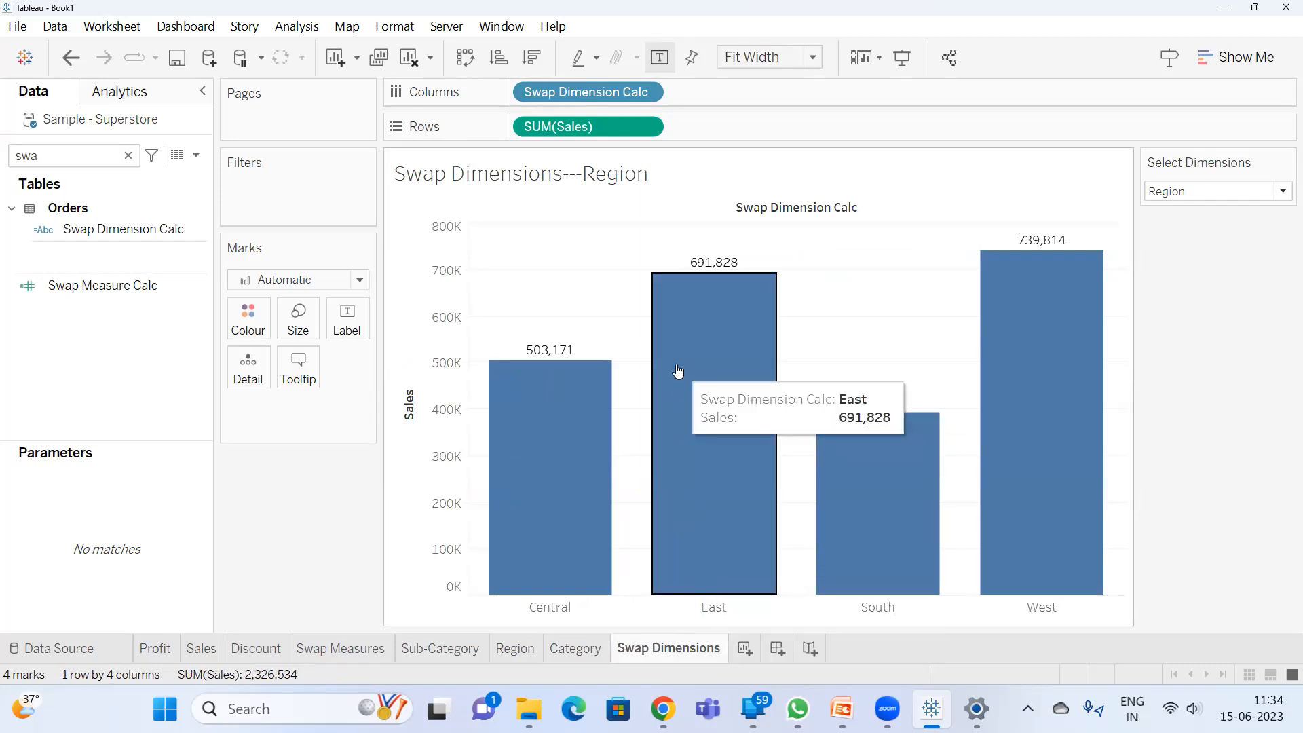
# - Add a new worksheet after Swap Dimensions and name it Swap Measures & Dimensions
pyautogui.click(751, 651)
pyautogui.doubleClick(748, 650)
pyautogui.write('S')
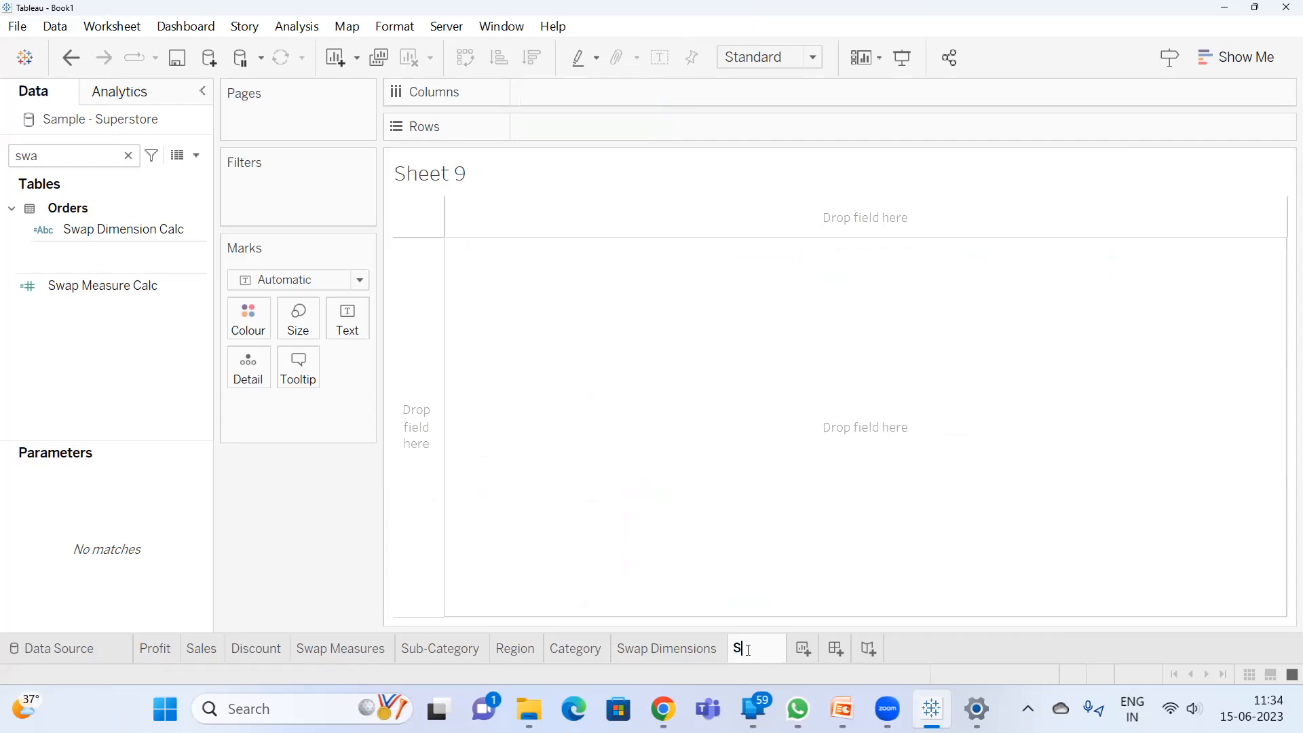
pyautogui.write('wap Mea')
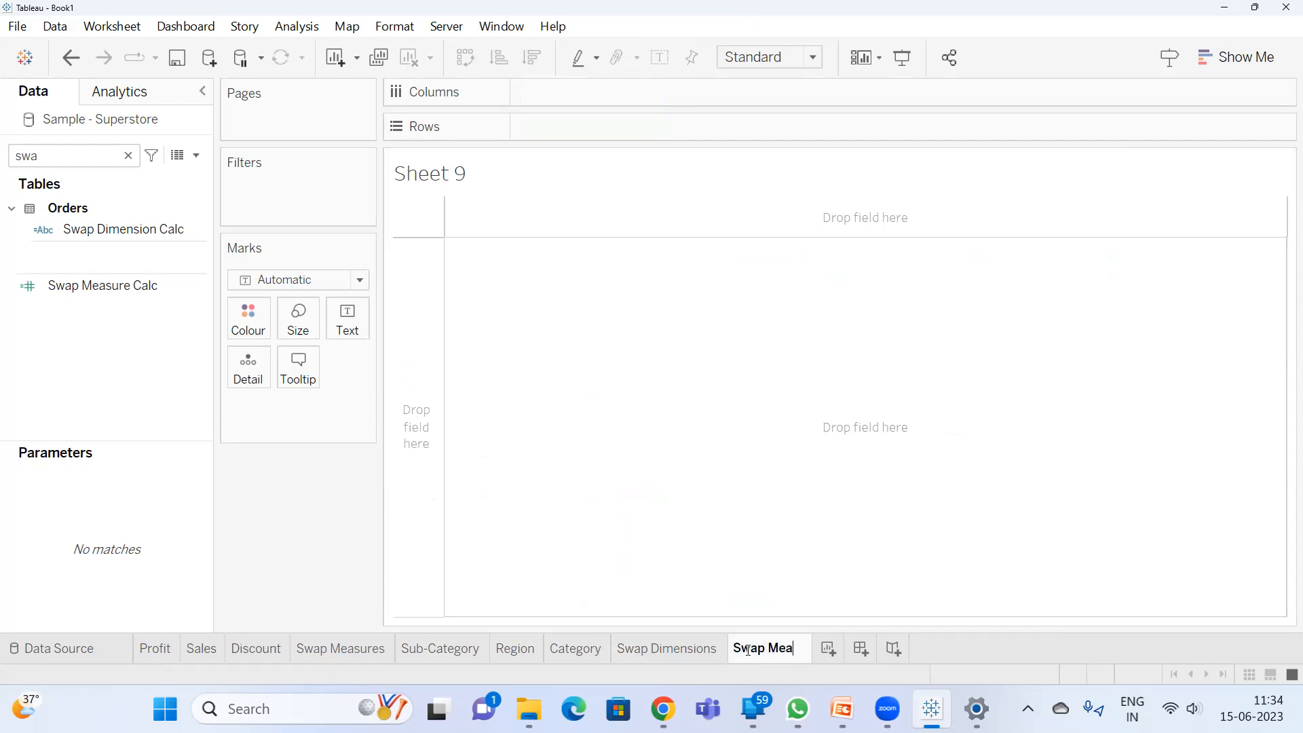
pyautogui.write('sure s& Dimensions')
pyautogui.press('Return')
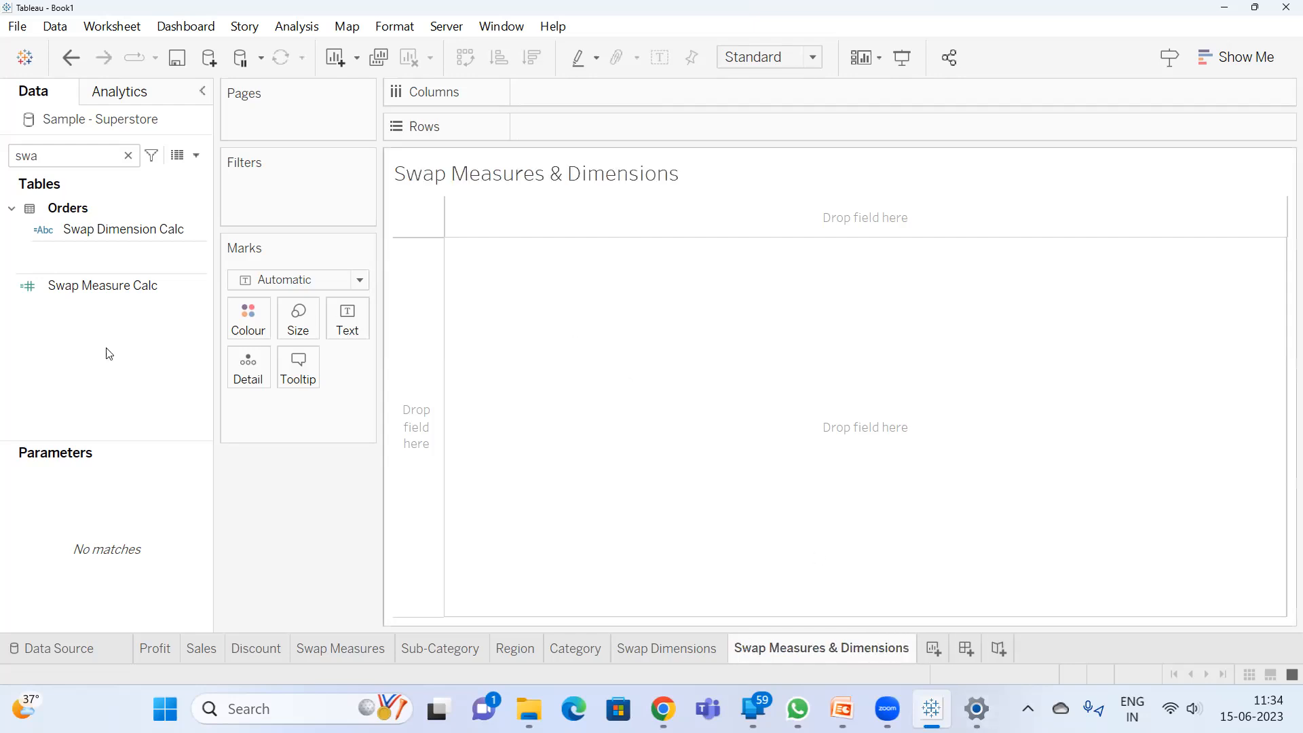
# - Search the fields for sw and build a chart with Swap Dimension Calc on columns and Swap Measure Calc on rows
pyautogui.click(127, 156)
pyautogui.write('sw')
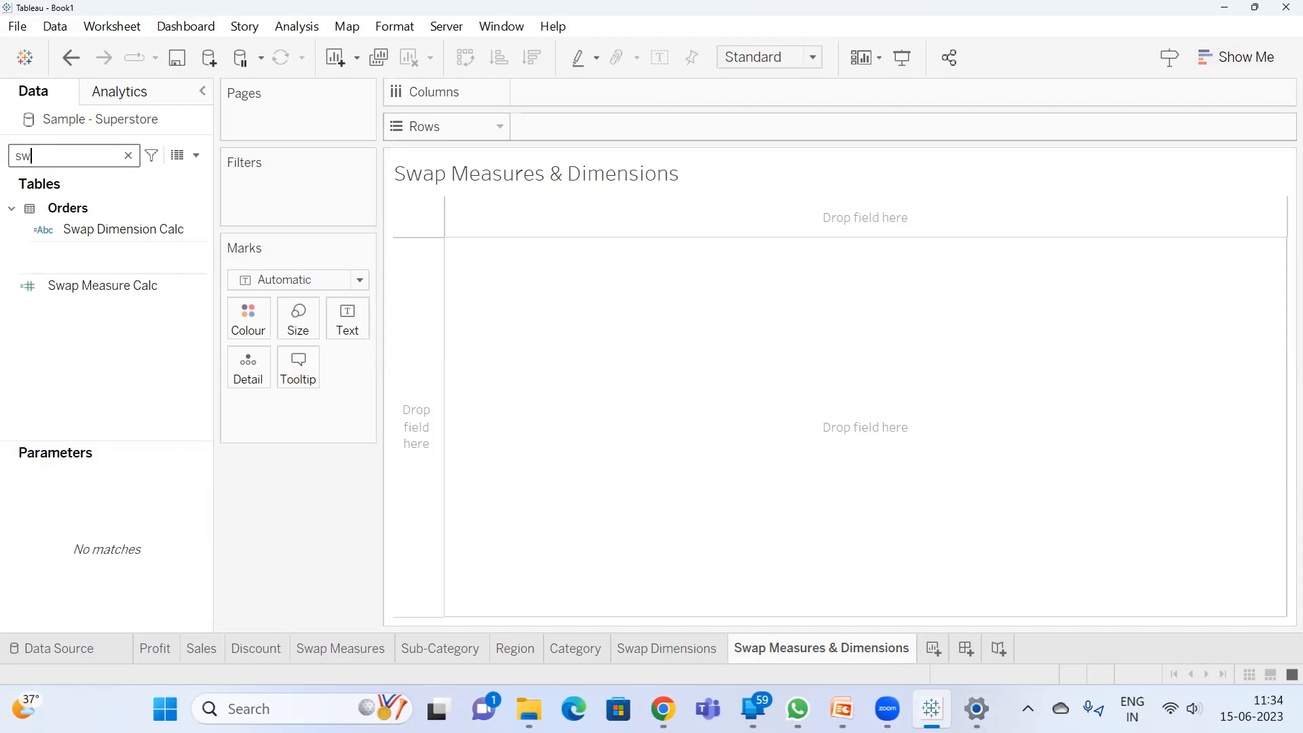
pyautogui.moveTo(185, 229); pyautogui.dragTo(627, 100)
pyautogui.click(98, 290)
pyautogui.moveTo(99, 289); pyautogui.dragTo(587, 133)
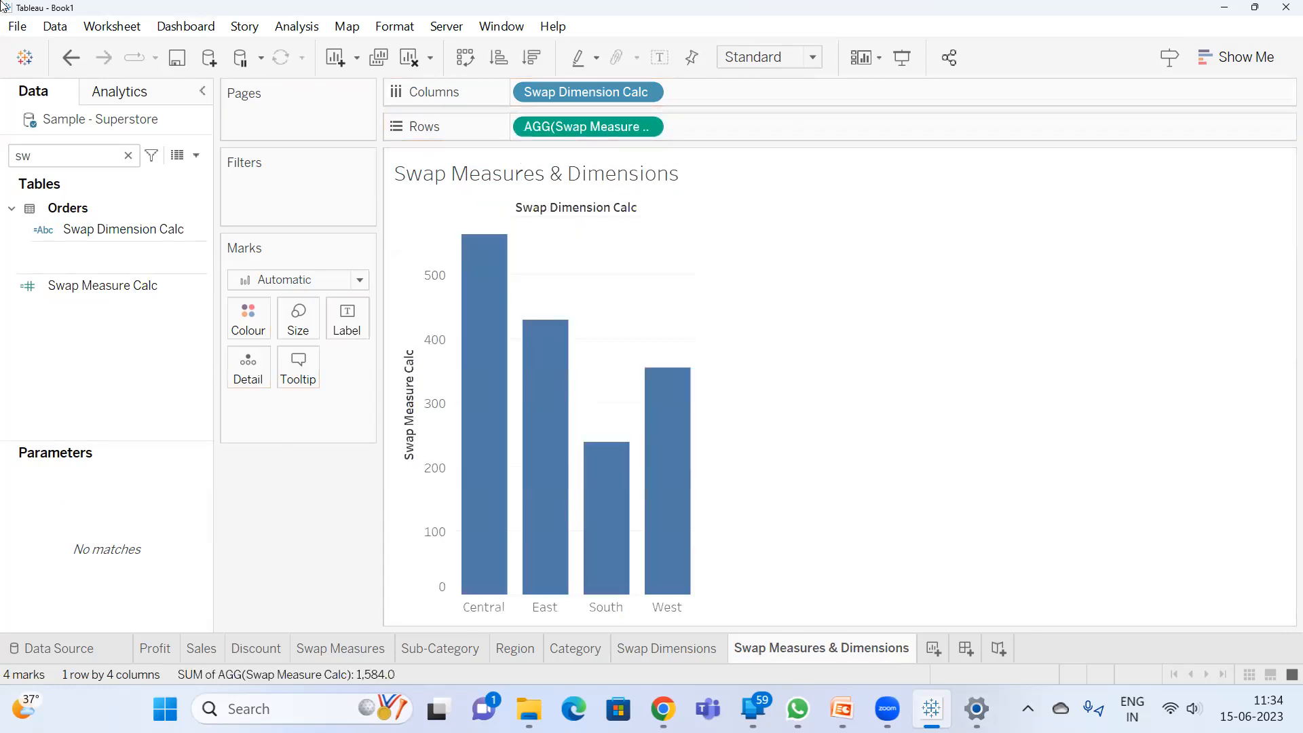
# - Clear the field search and show the Select Measure and Select Dimensions parameter controls on the sheet
pyautogui.click(127, 155)
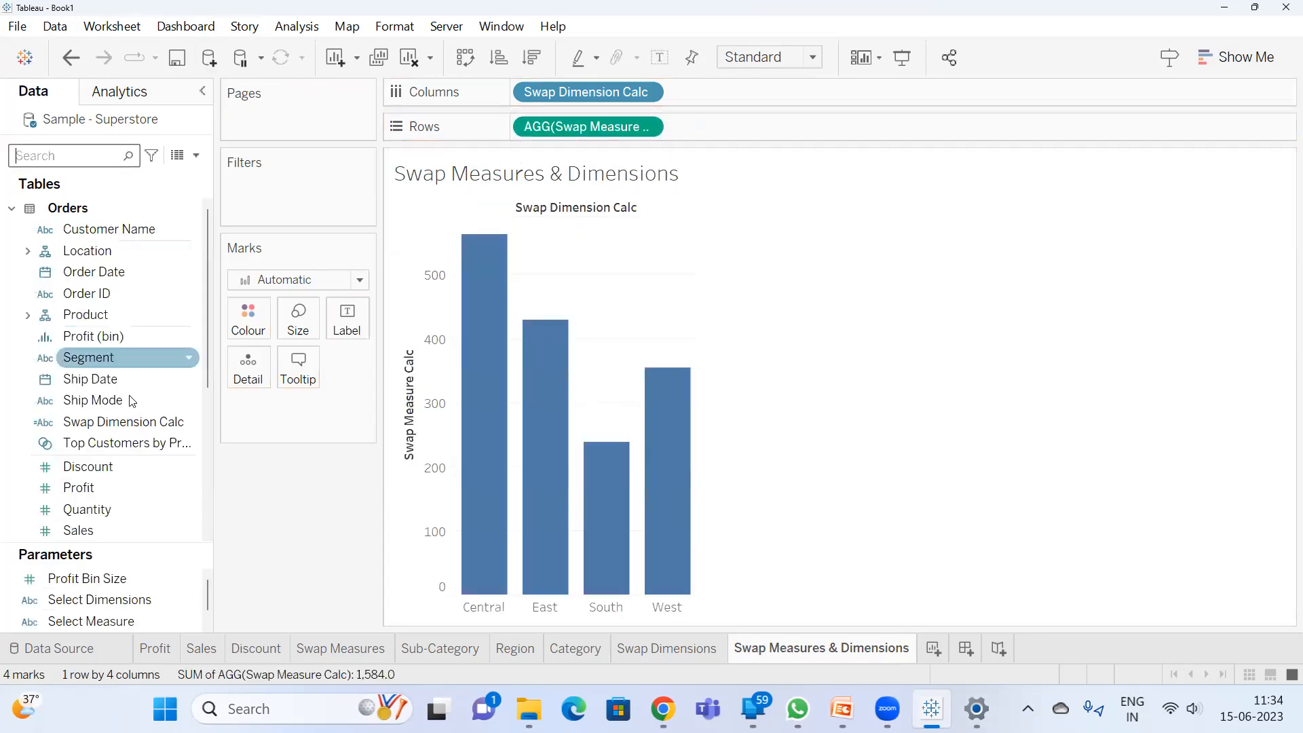
pyautogui.rightClick(119, 621)
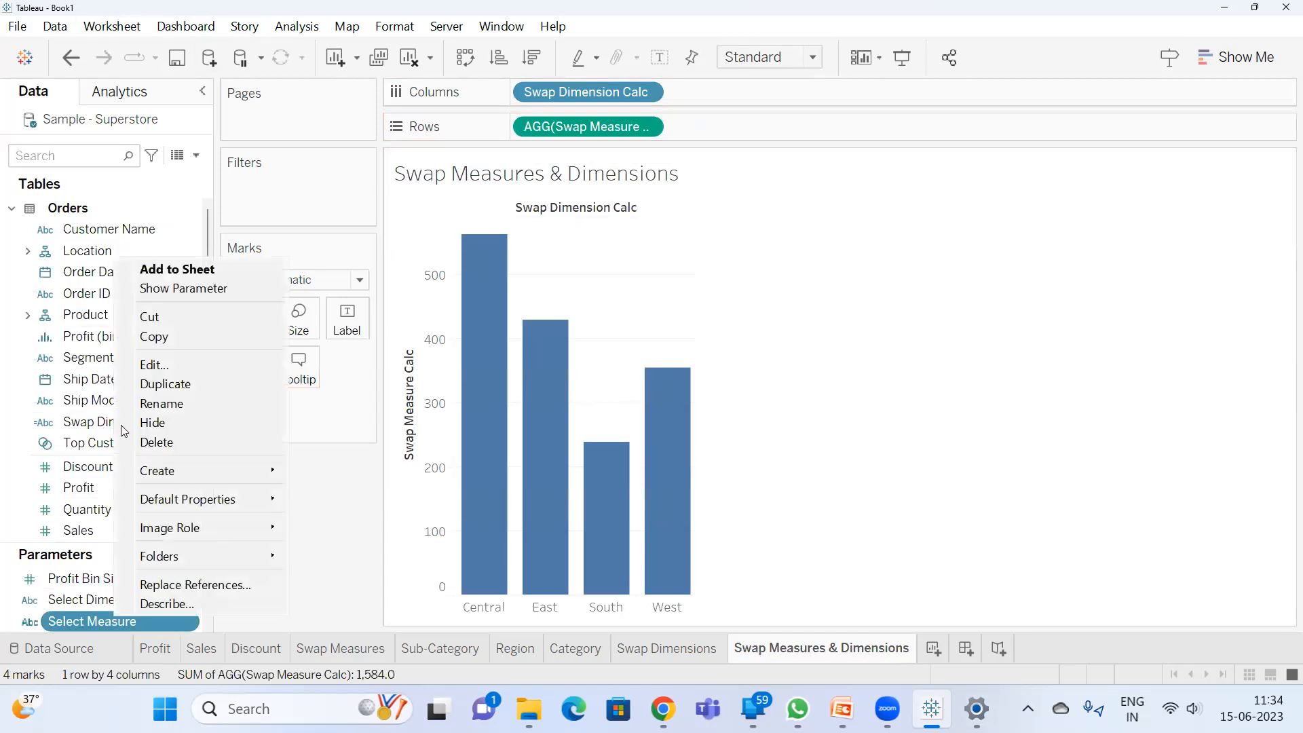
pyautogui.click(179, 290)
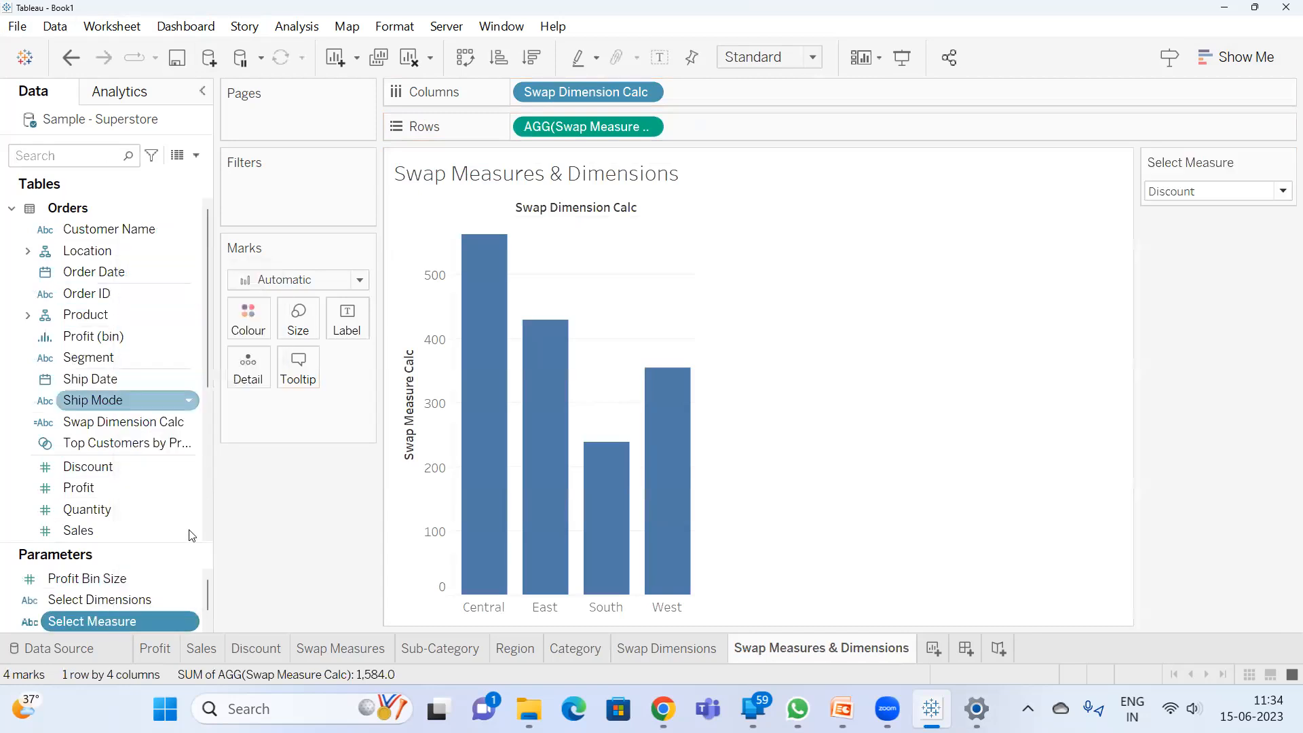
pyautogui.rightClick(100, 600)
pyautogui.click(182, 265)
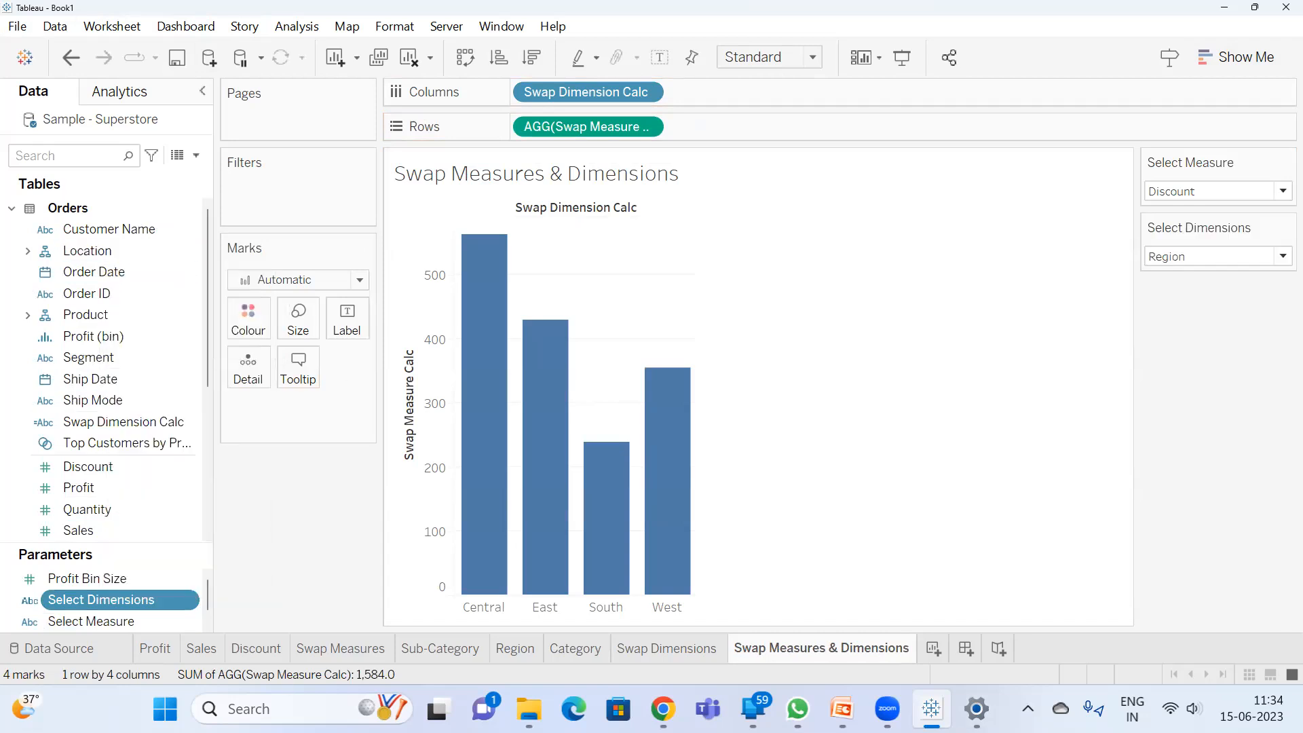
# - Replace the sheet title with the Select Dimensions parameter value, the word wise, and the Select Measure parameter value
pyautogui.doubleClick(534, 185)
pyautogui.hotkey('ctrl', 'a')
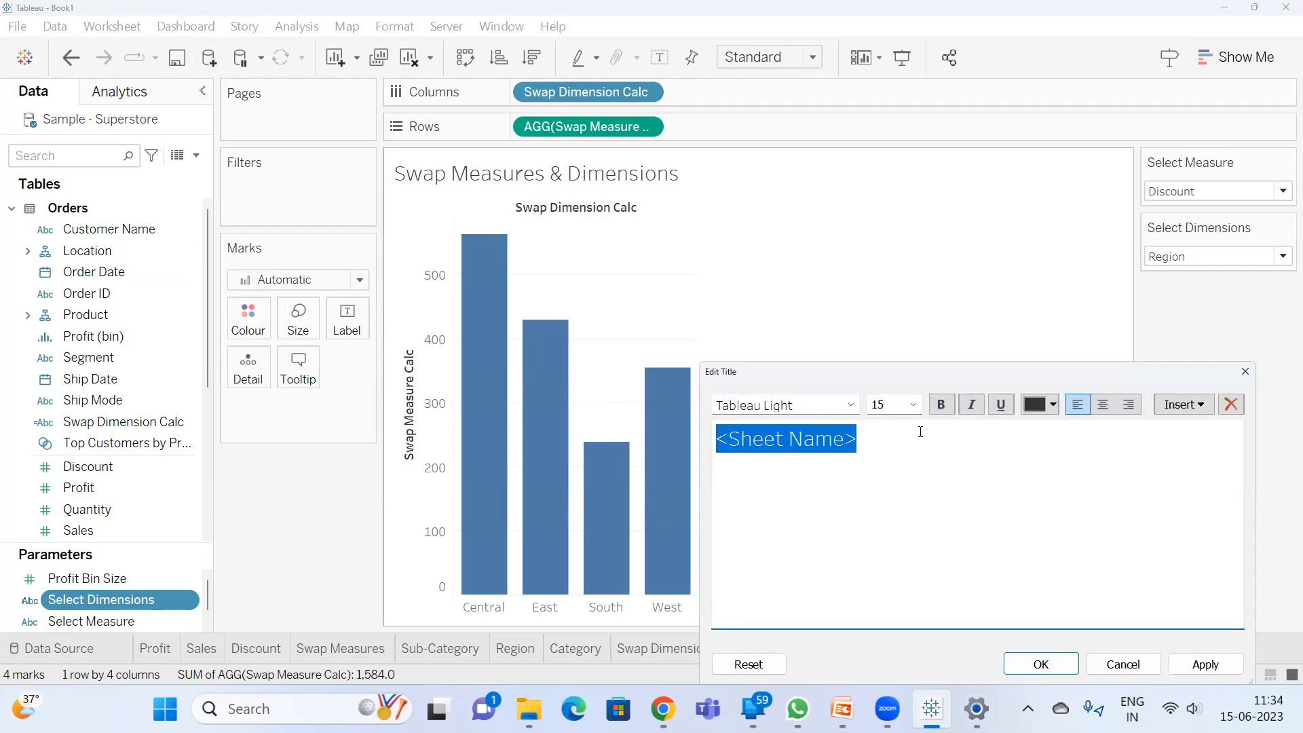
pyautogui.click(1183, 404)
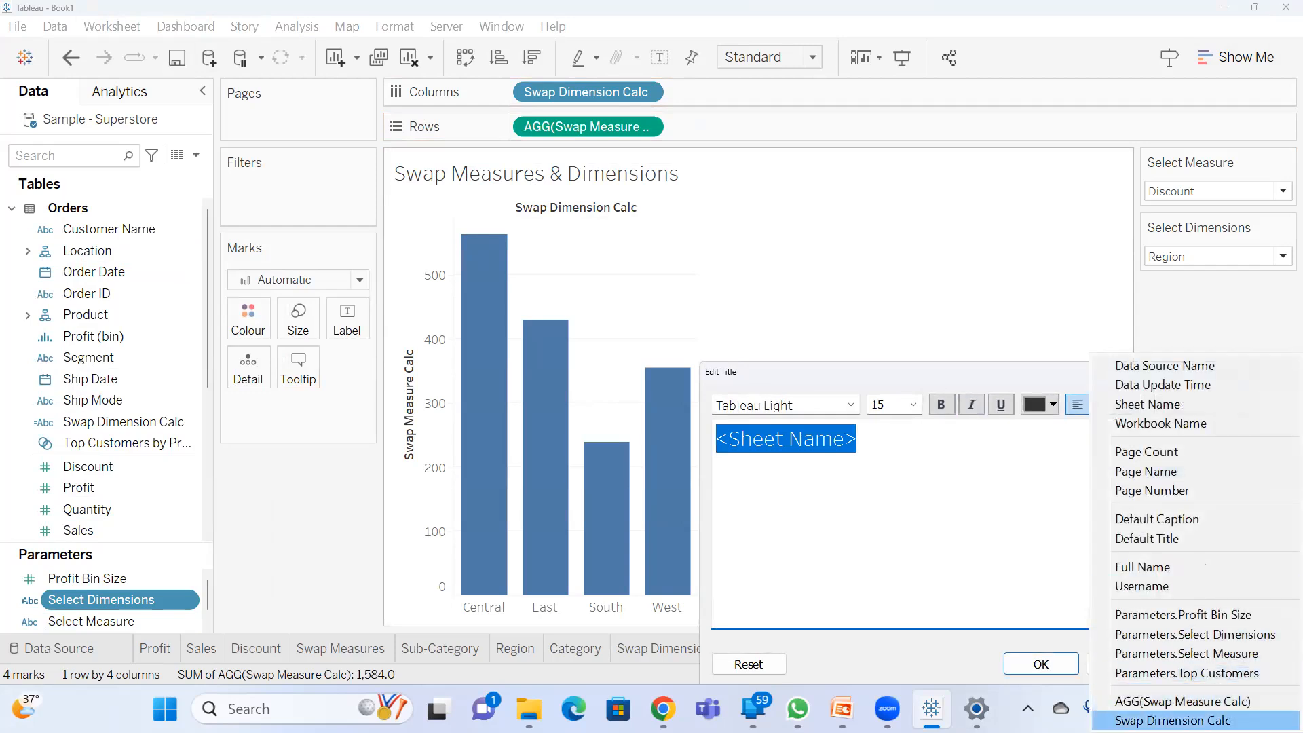
pyautogui.click(1221, 641)
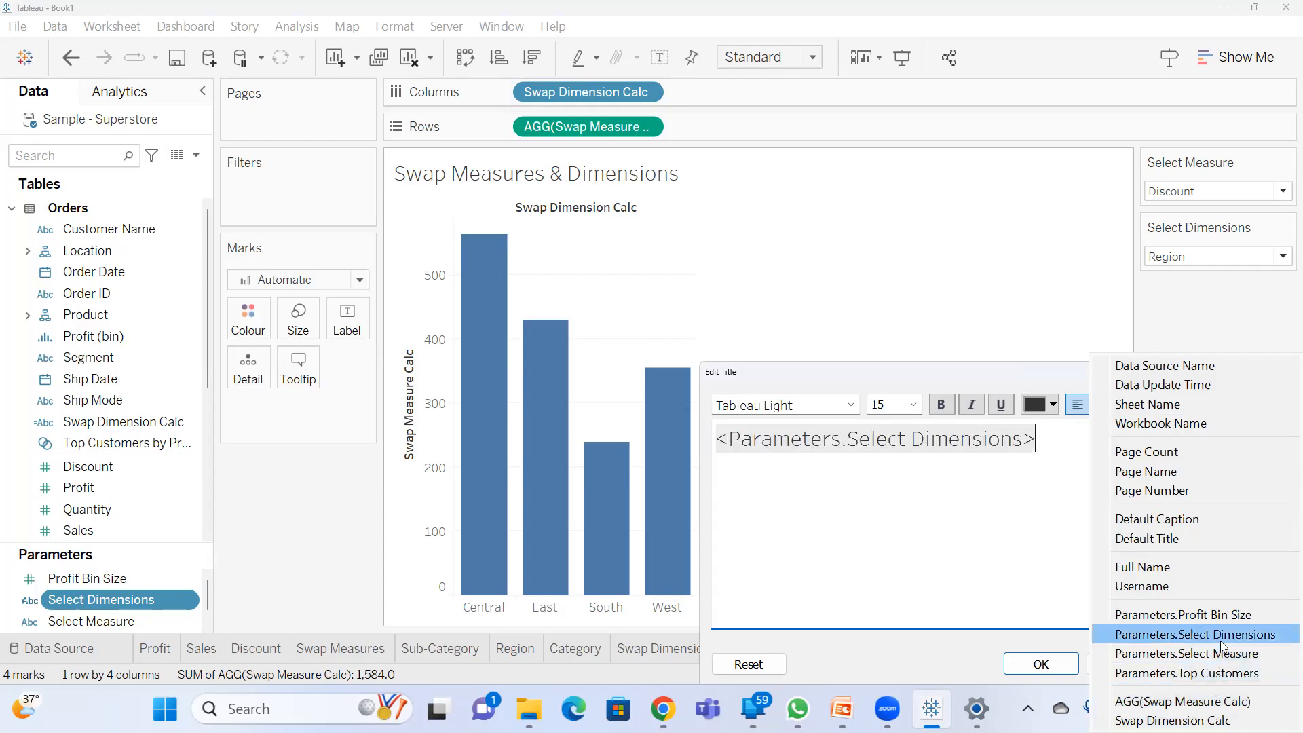
pyautogui.write('wise')
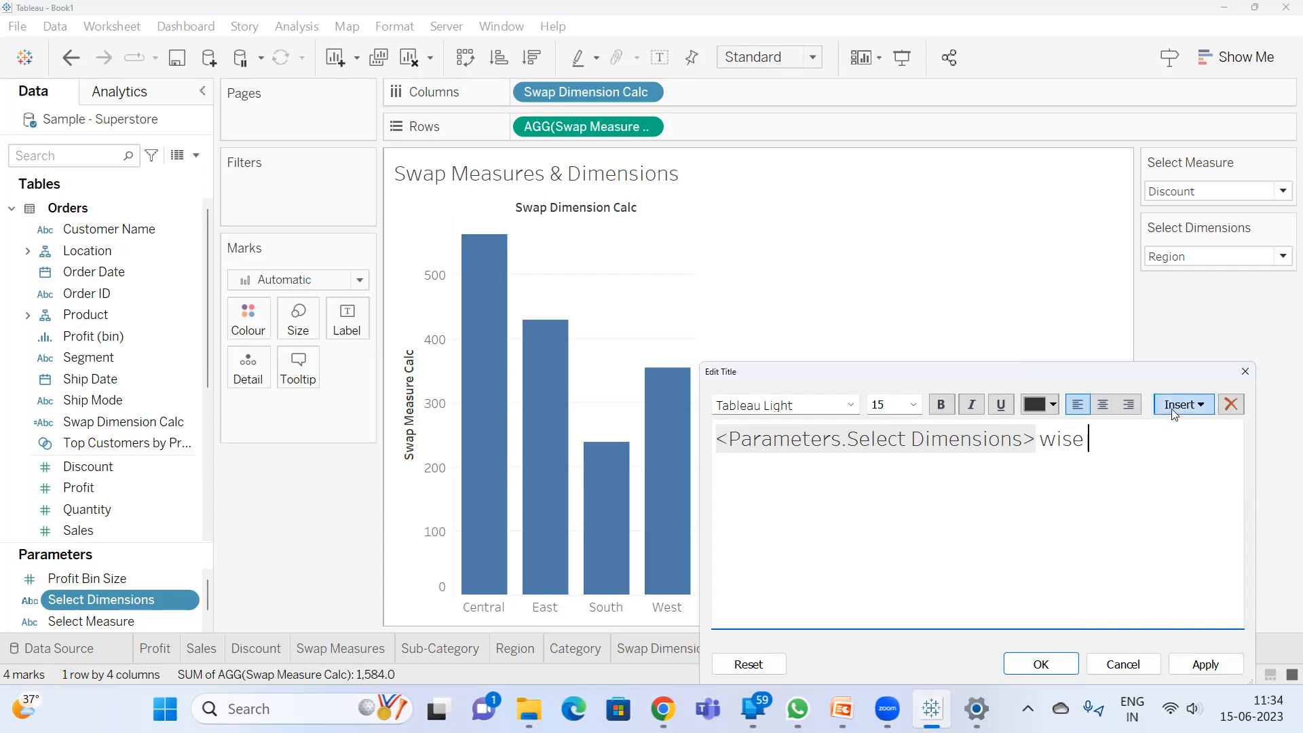
pyautogui.click(1171, 407)
pyautogui.click(1230, 655)
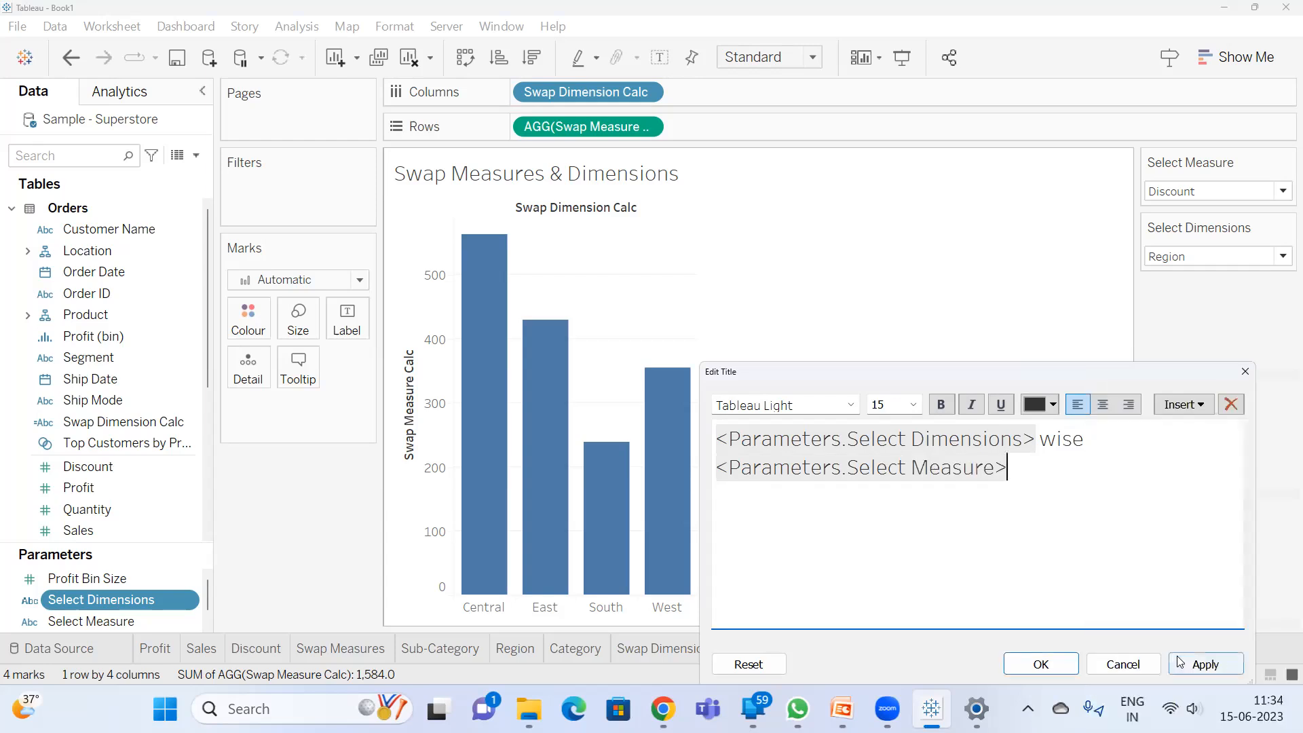
pyautogui.click(1026, 661)
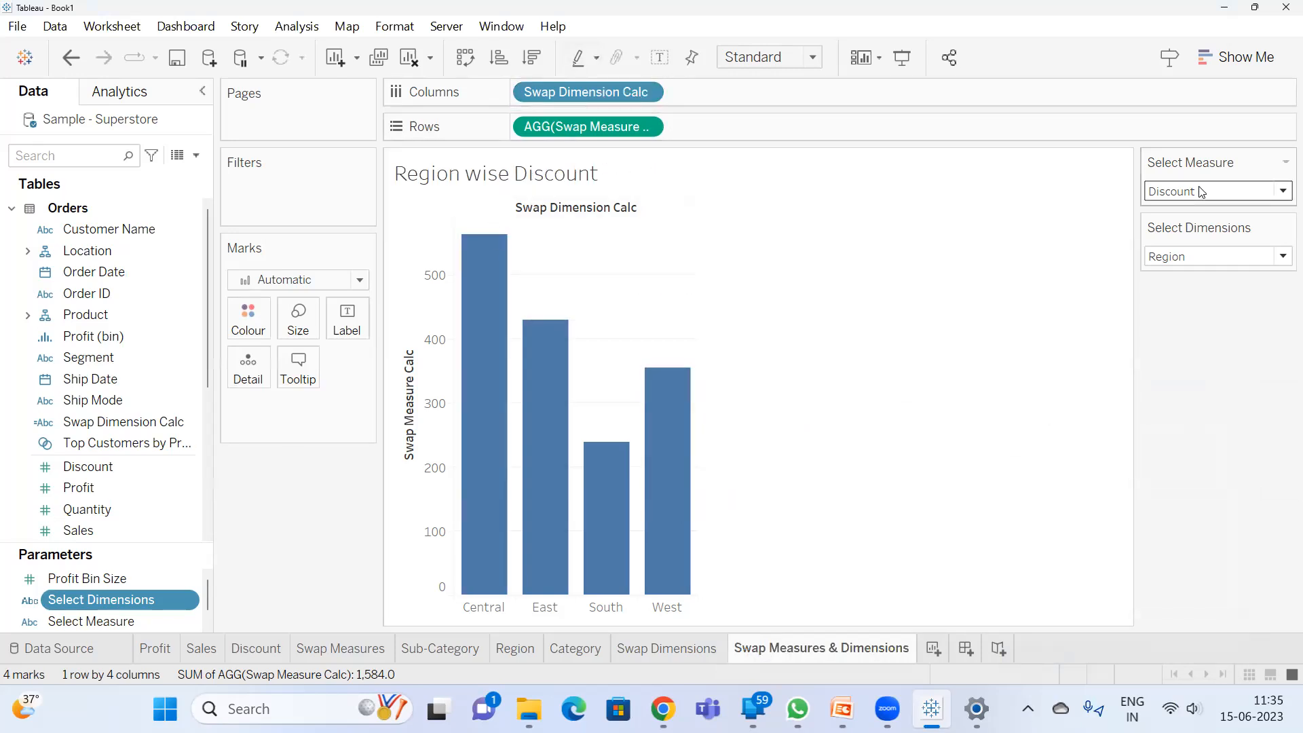
# - Set Select Dimensions to Sub-Category and Select Measure to Sales
pyautogui.click(1197, 255)
pyautogui.click(1200, 276)
pyautogui.click(1197, 192)
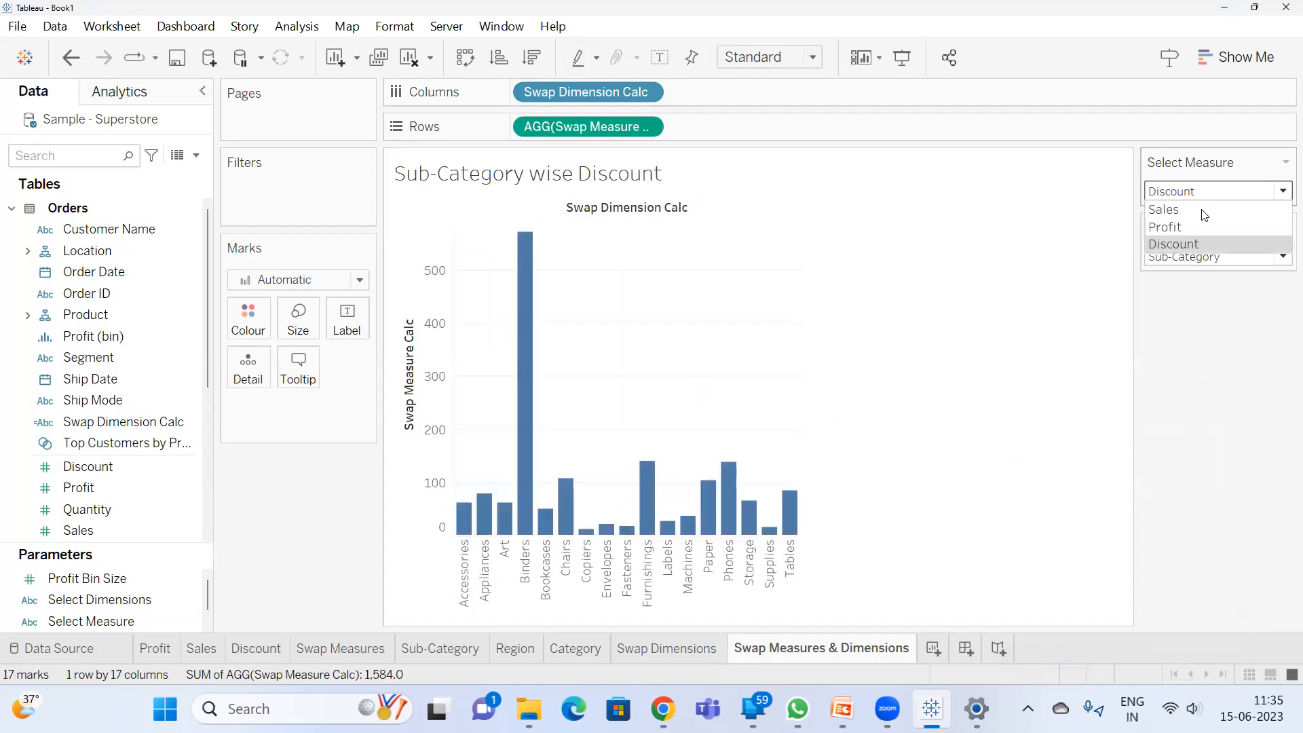
pyautogui.click(1202, 211)
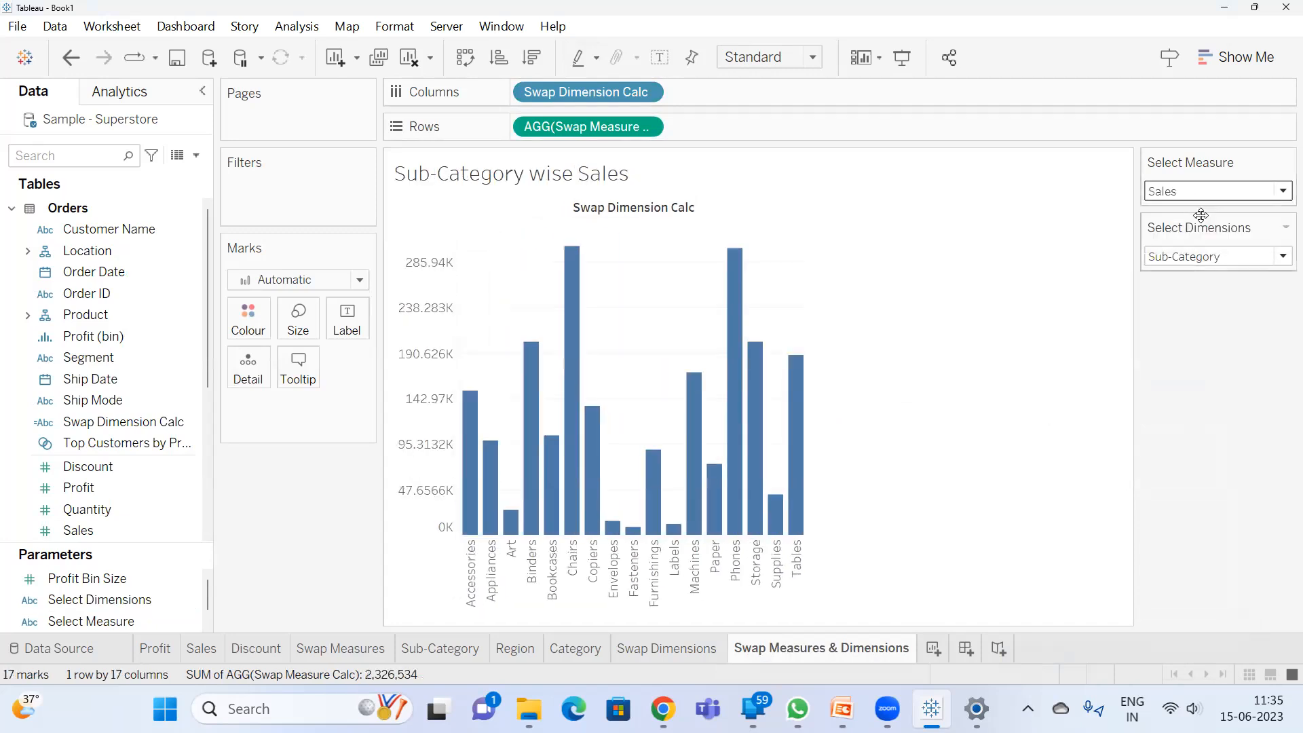
# - Fit the chart to the view's width and show mark labels on the bars
pyautogui.click(769, 57)
pyautogui.click(755, 94)
pyautogui.click(668, 56)
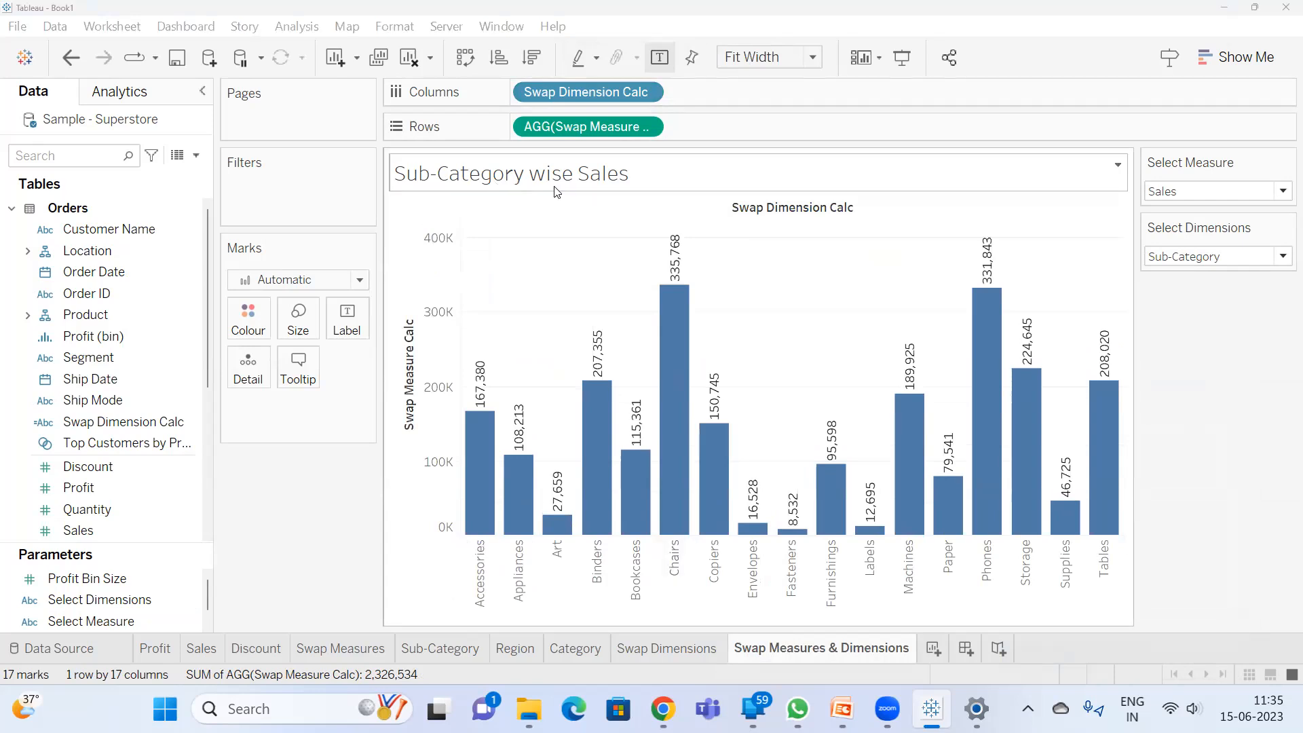
# - Test the combined chart and title by switching Select Dimensions to Category and finally to Region
pyautogui.click(1180, 260)
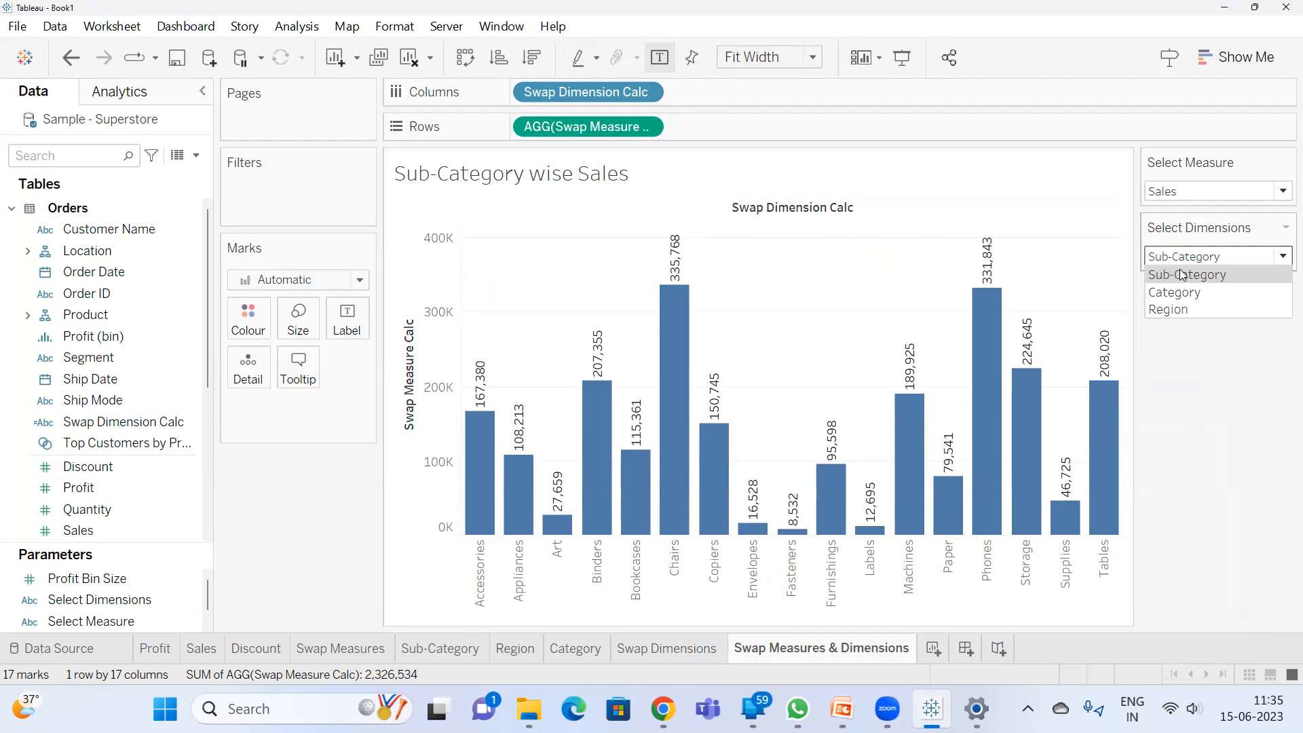
pyautogui.click(1183, 292)
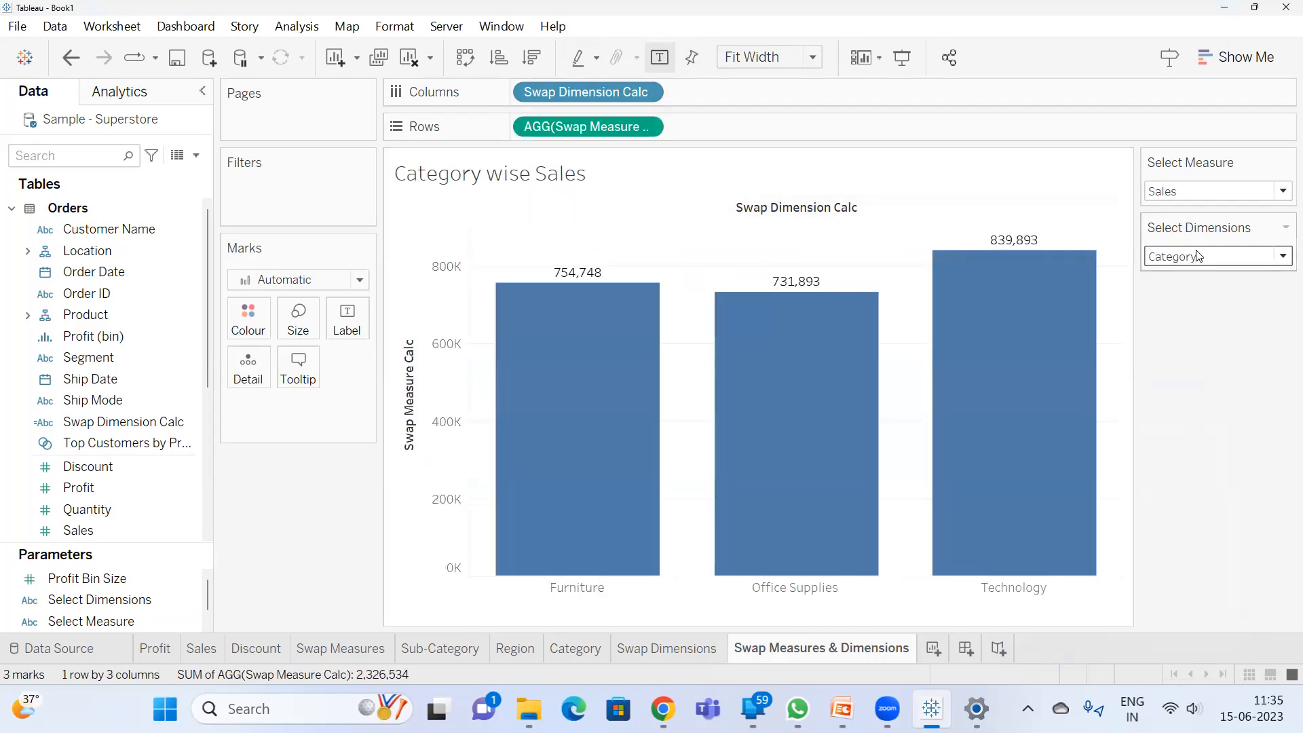
pyautogui.click(1182, 258)
pyautogui.click(1166, 307)
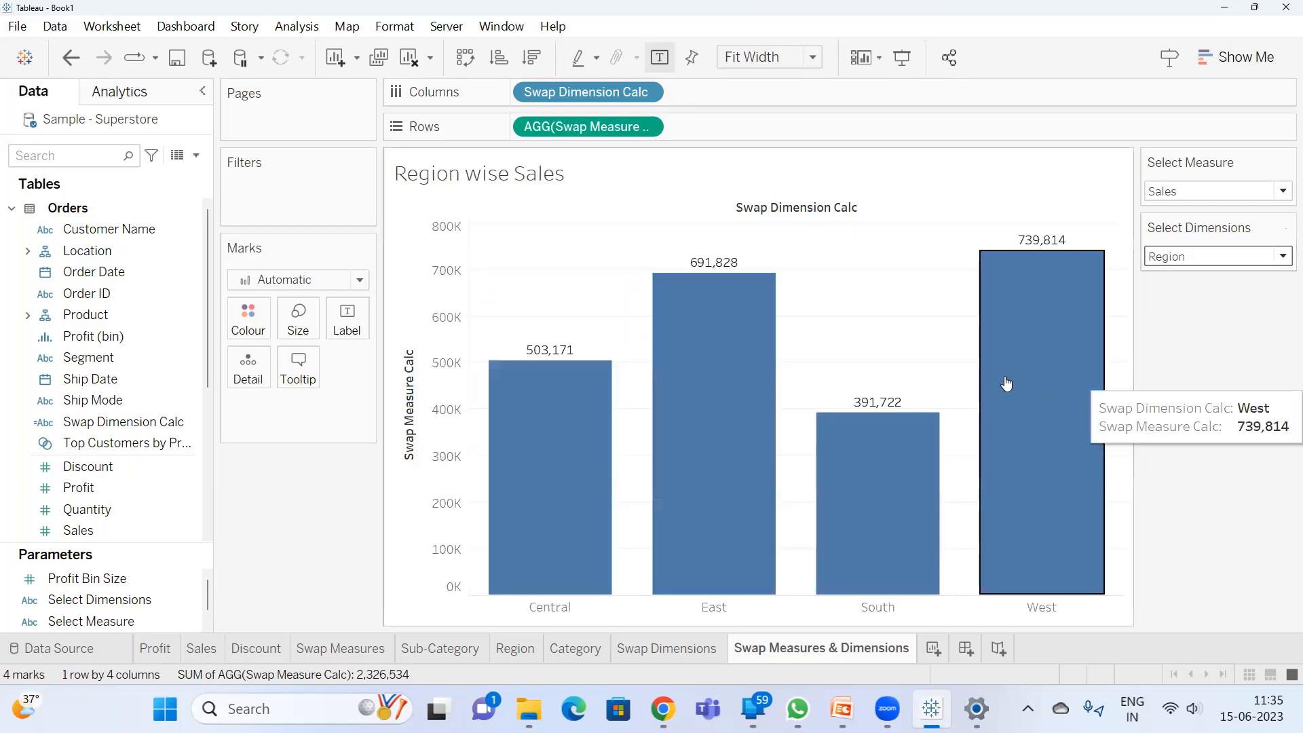
# - Open the Calculator app
pyautogui.moveTo(529, 498)
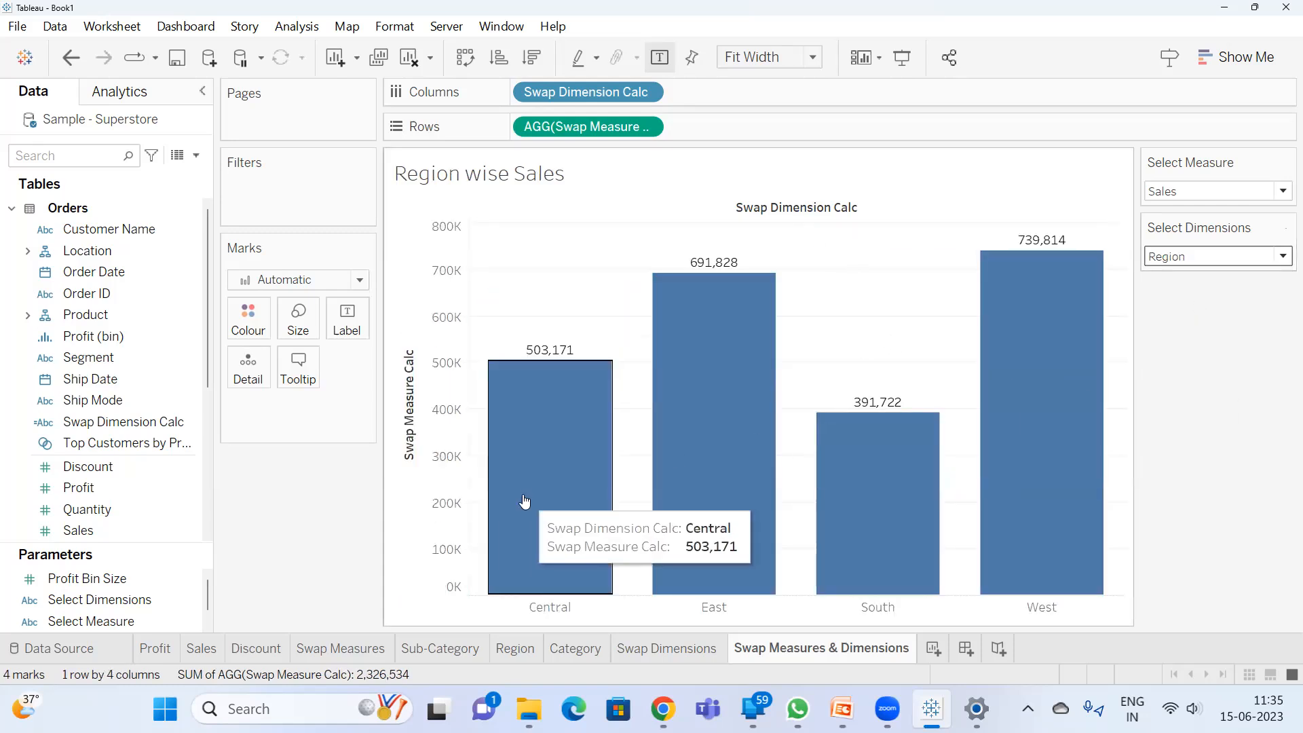
pyautogui.press('super')
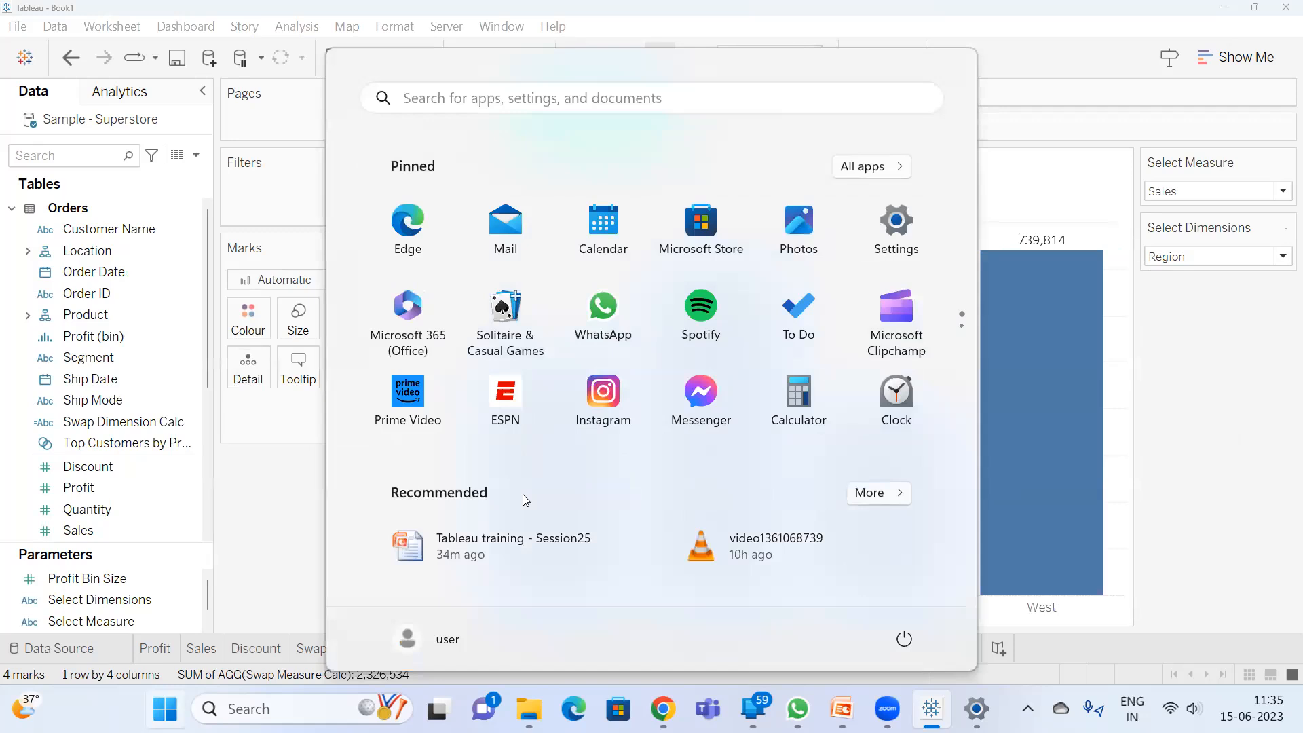
pyautogui.write('cal')
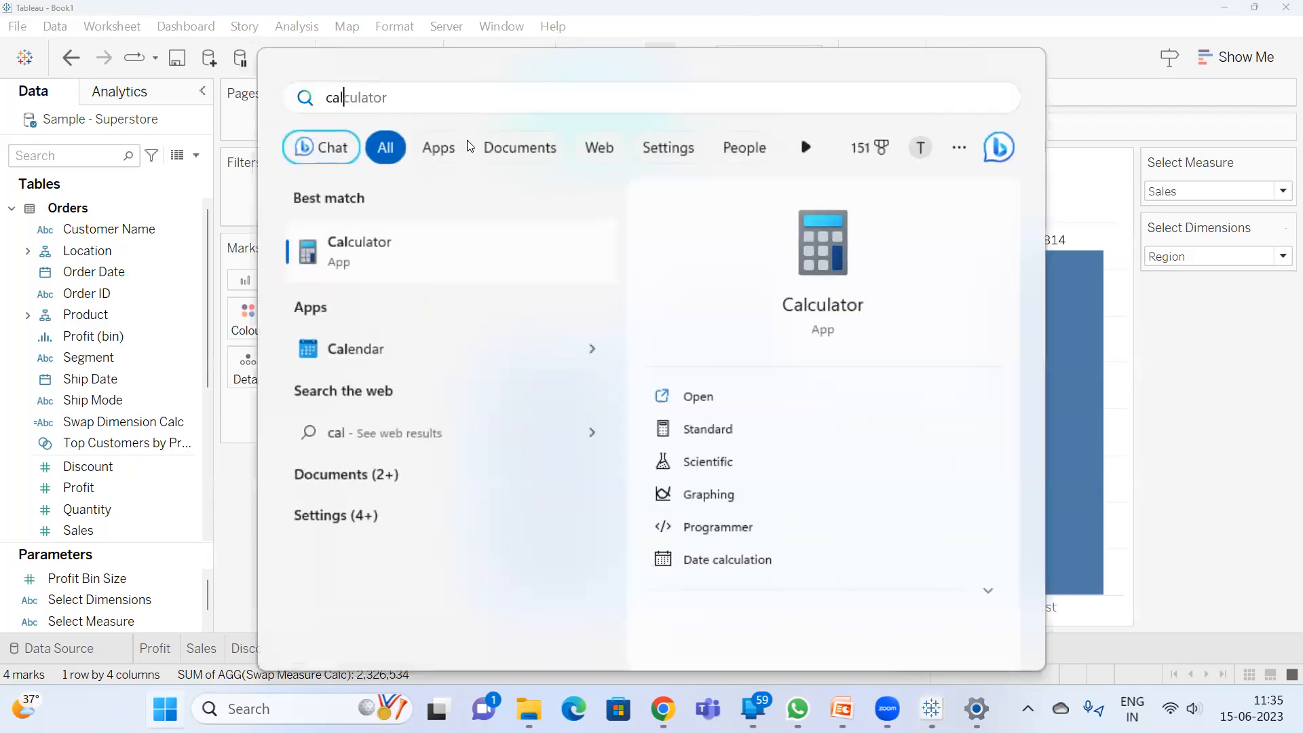
pyautogui.press('Return')
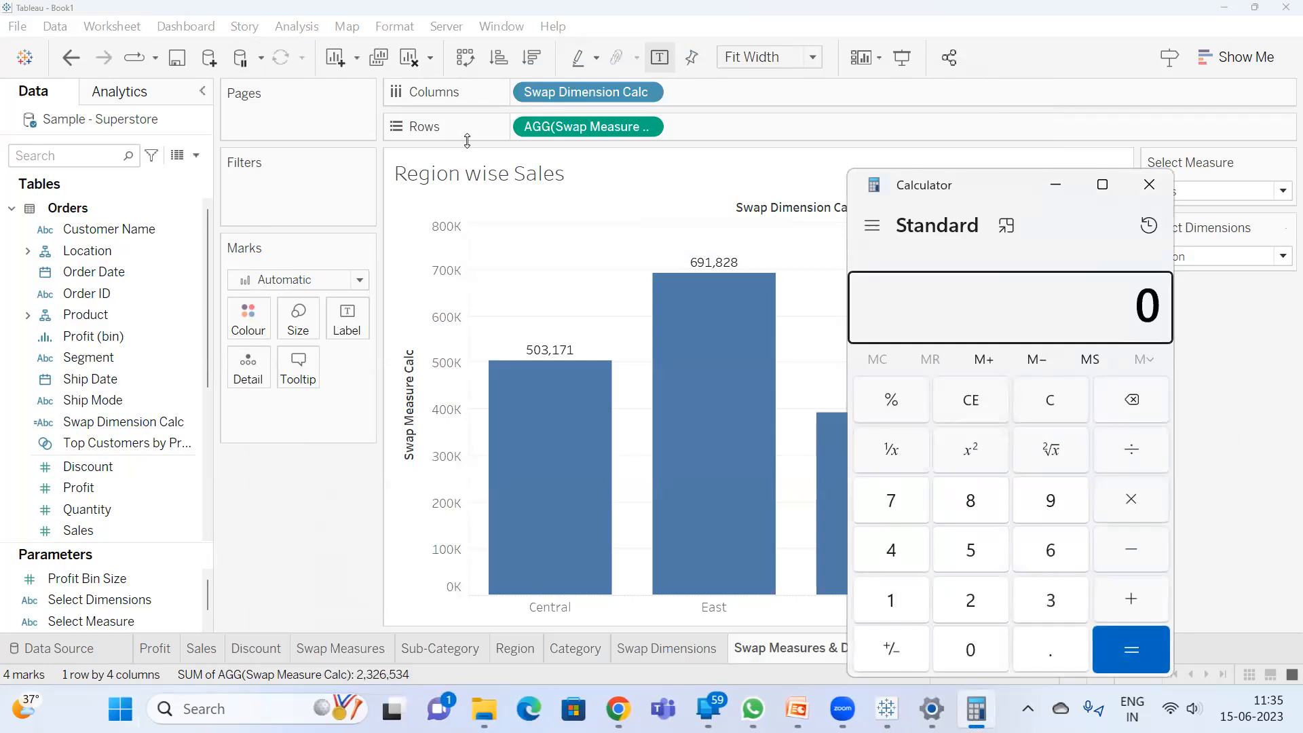
# - Open Notepad and list the measures sales, profit and discount on separate lines, followed by blank lines
pyautogui.press('super')
pyautogui.write('notepad')
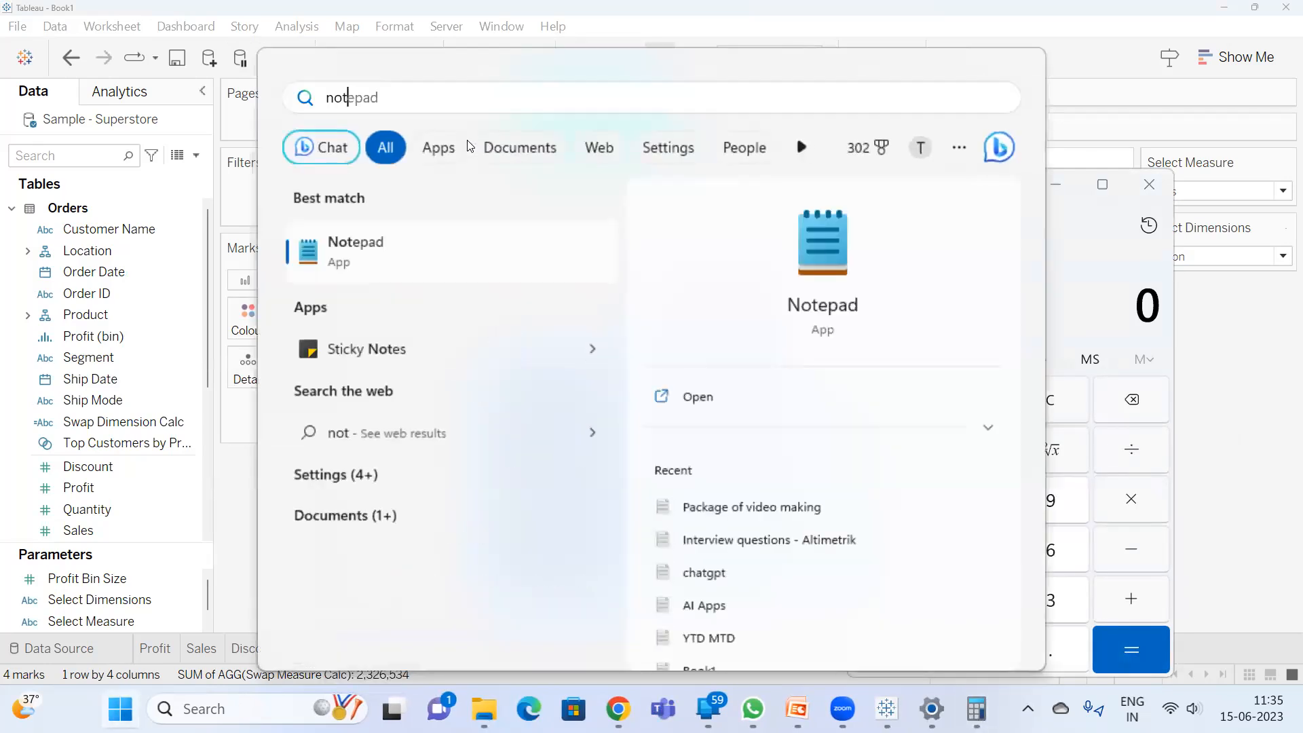
pyautogui.press('Return')
pyautogui.write('sales')
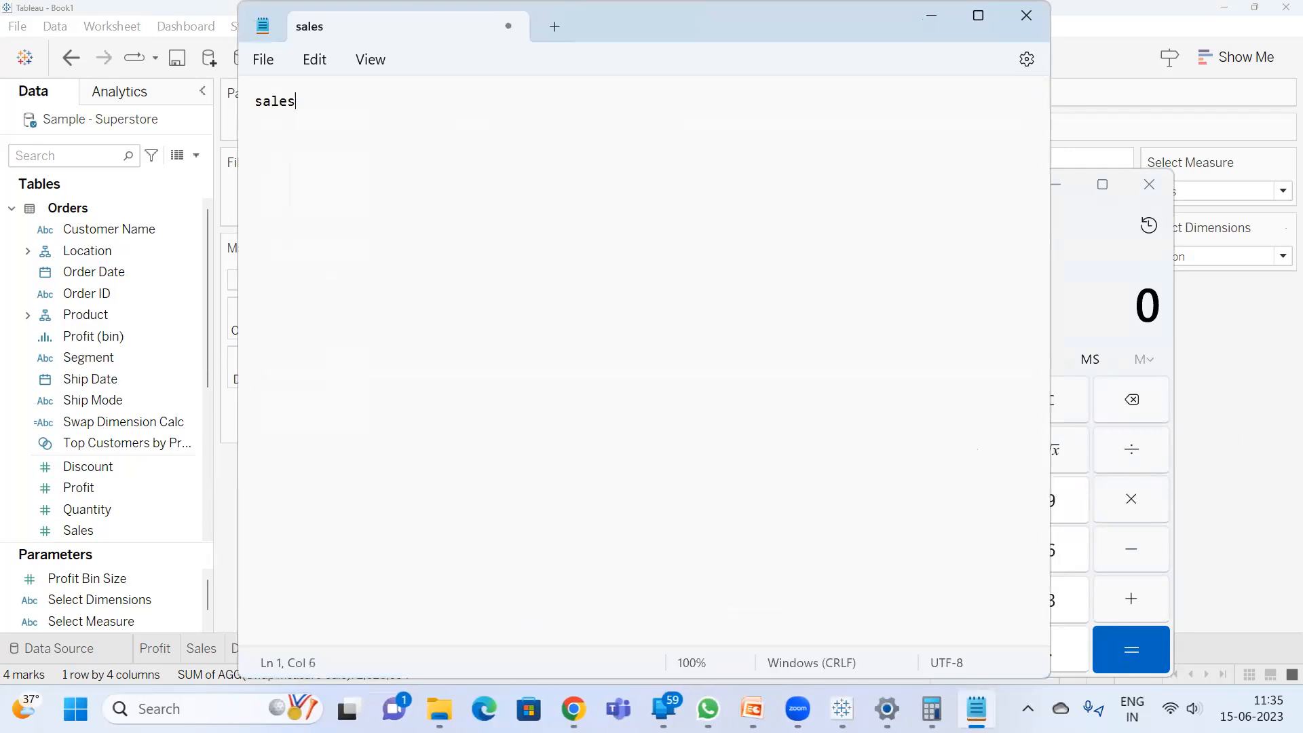
pyautogui.press('Return')
pyautogui.write('profit')
pyautogui.press('Return')
pyautogui.write('discout')
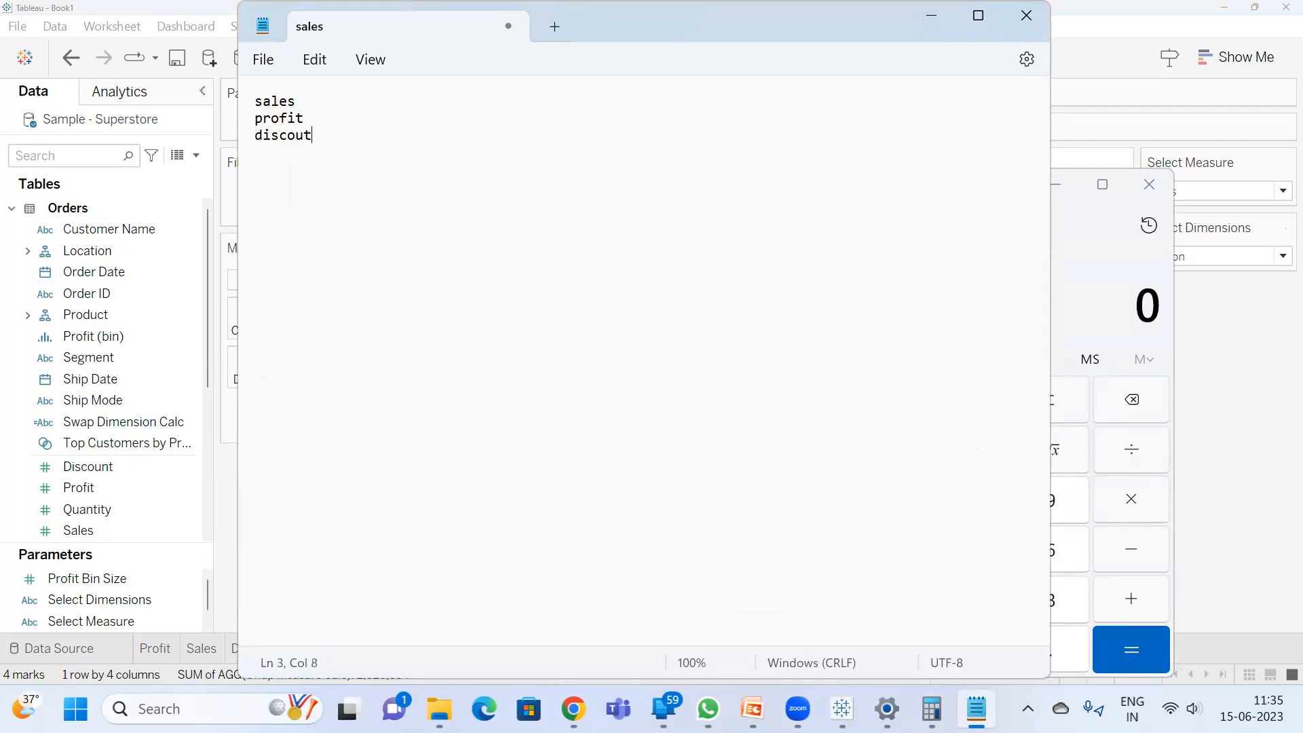
pyautogui.press('BackSpace')
pyautogui.write('nt     ')
# - List the dimensions Sub-category, category and region on separate lines below the measures
pyautogui.write('Sub')
pyautogui.write('-categor')
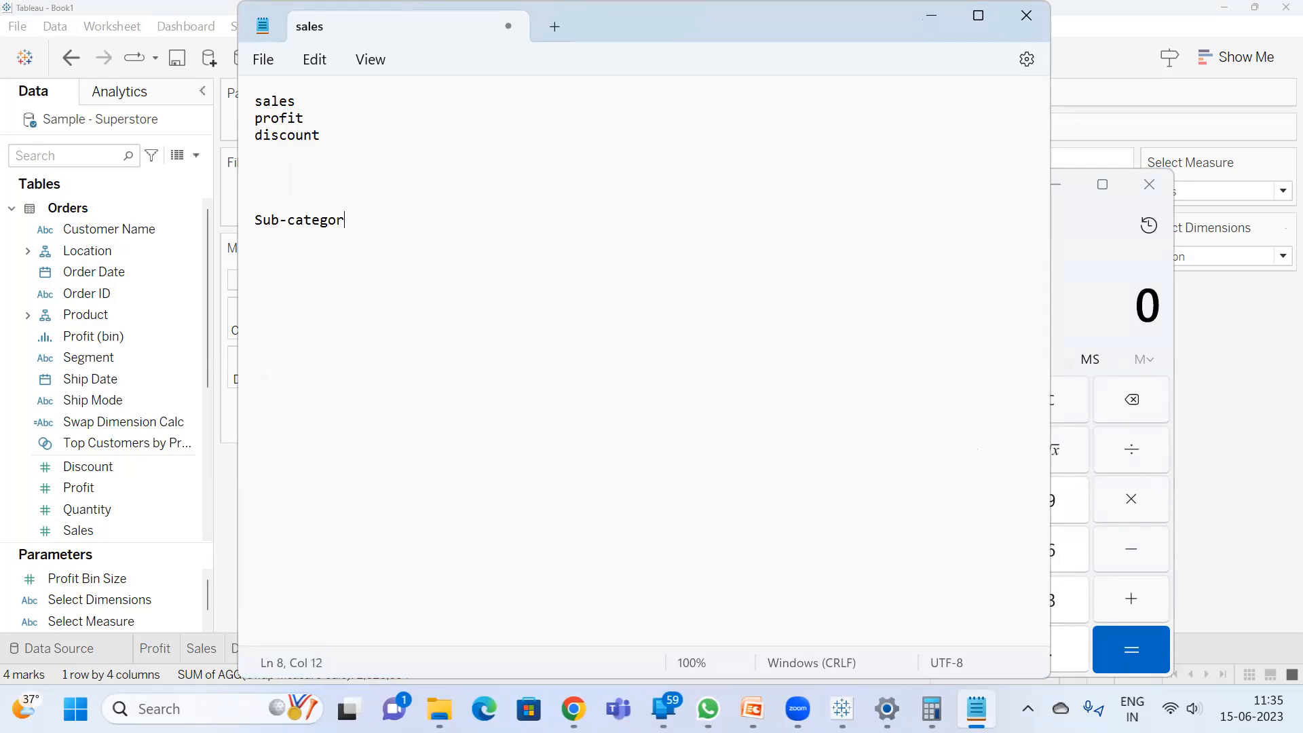
pyautogui.write('y category')
pyautogui.press('Return')
pyautogui.write('region')
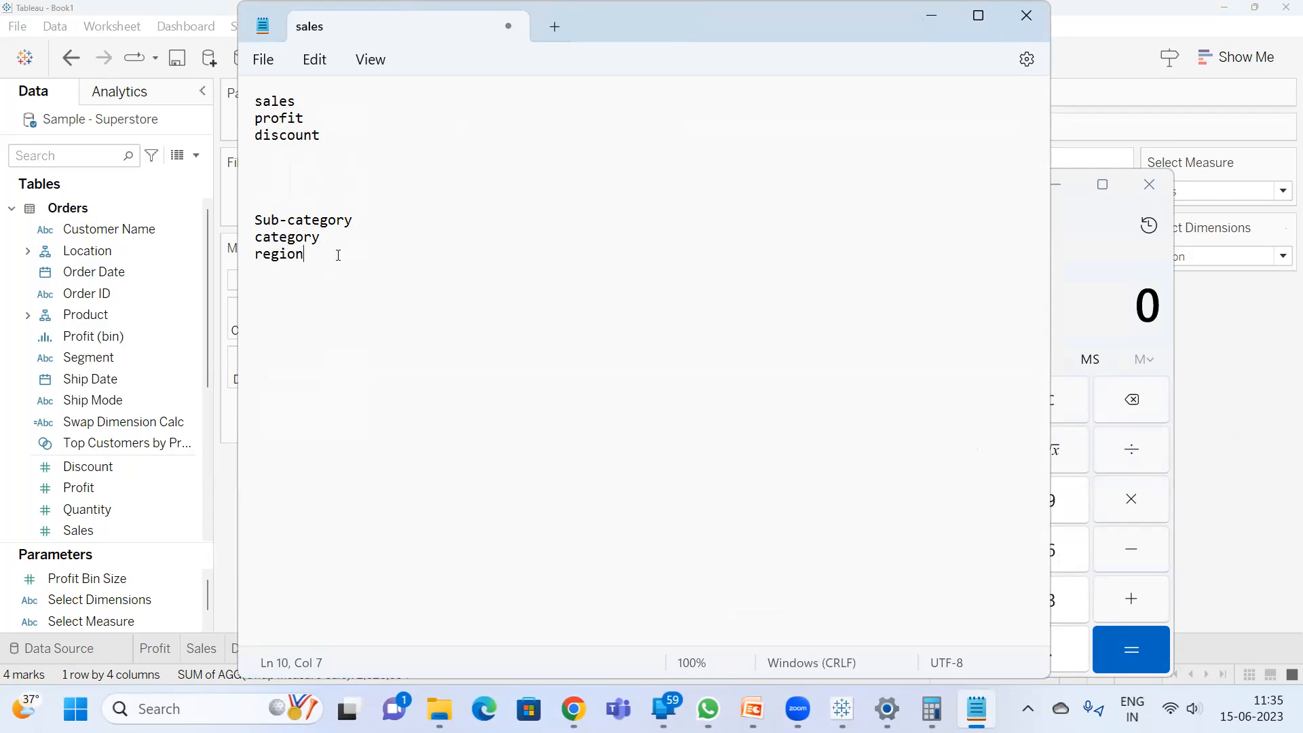
pyautogui.moveTo(335, 142); pyautogui.dragTo(255, 99)
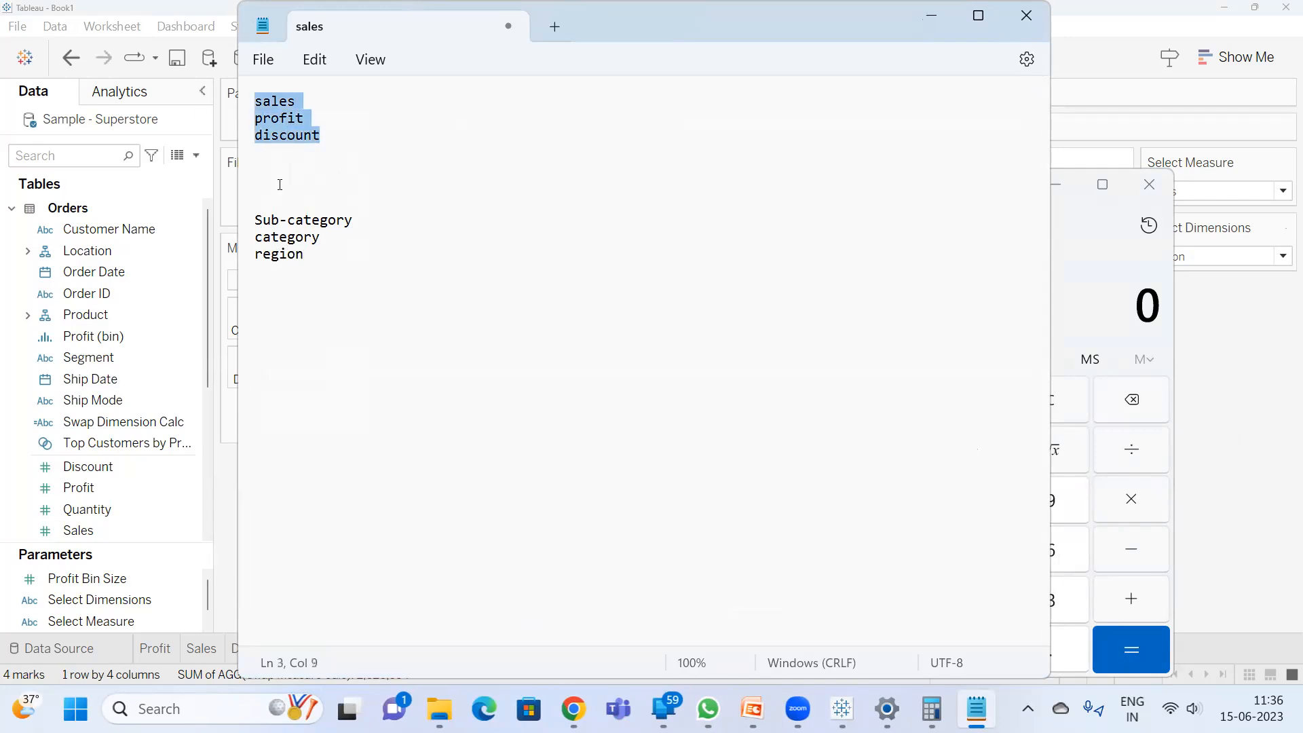
pyautogui.click(320, 271)
pyautogui.moveTo(319, 261); pyautogui.dragTo(257, 217)
pyautogui.click(376, 264)
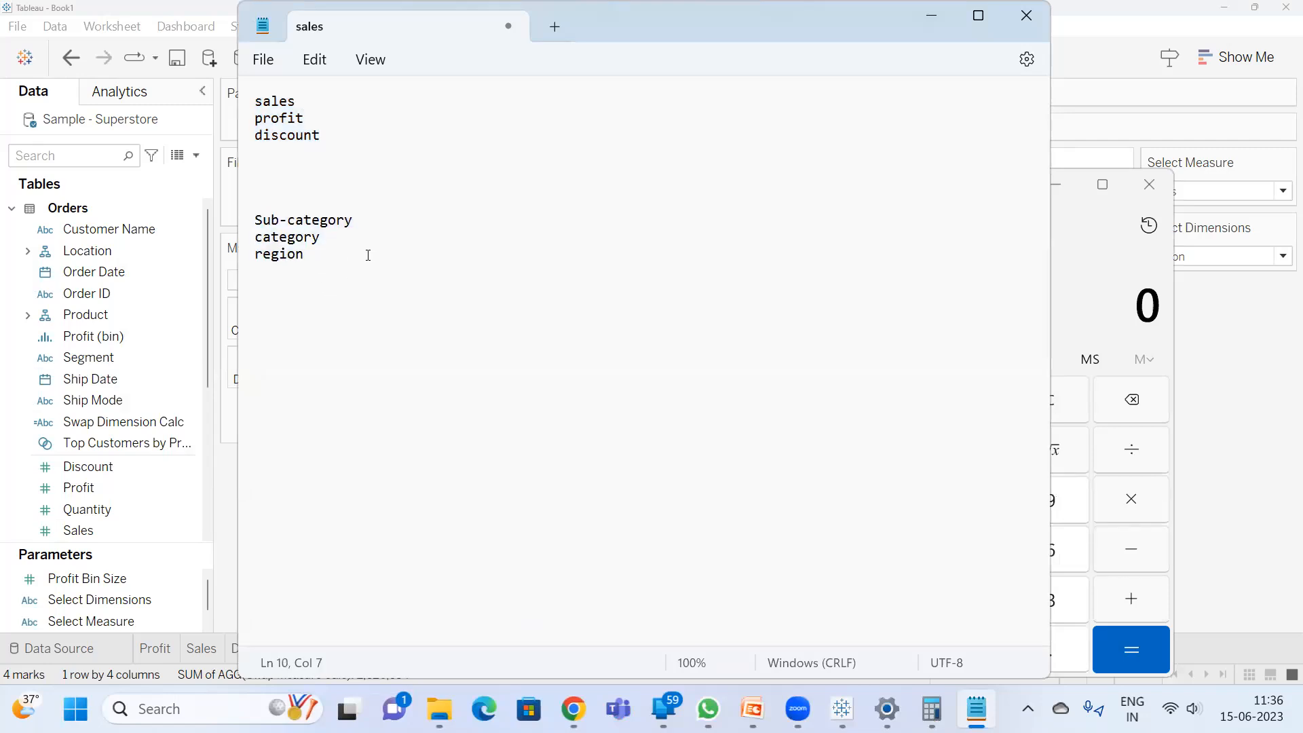
pyautogui.click(275, 166)
pyautogui.click(342, 263)
pyautogui.click(290, 101)
# - Below the dimensions, write the lines "sub-category wise sales", "category wise sales" and "discount wise sales"
pyautogui.click(344, 303)
pyautogui.press('Return')
pyautogui.press('Return')
pyautogui.write('sub-category wi')
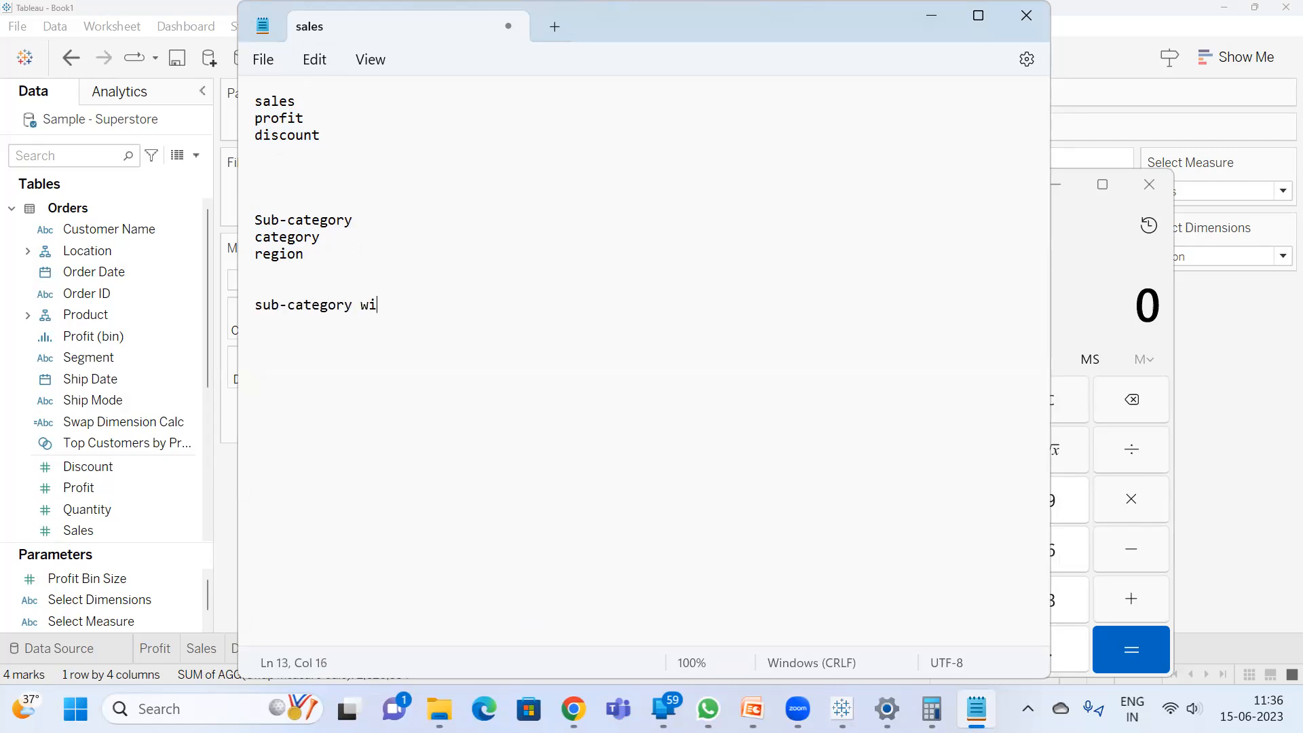
pyautogui.write('se sales')
pyautogui.press('Return')
pyautogui.write('category wise sales ')
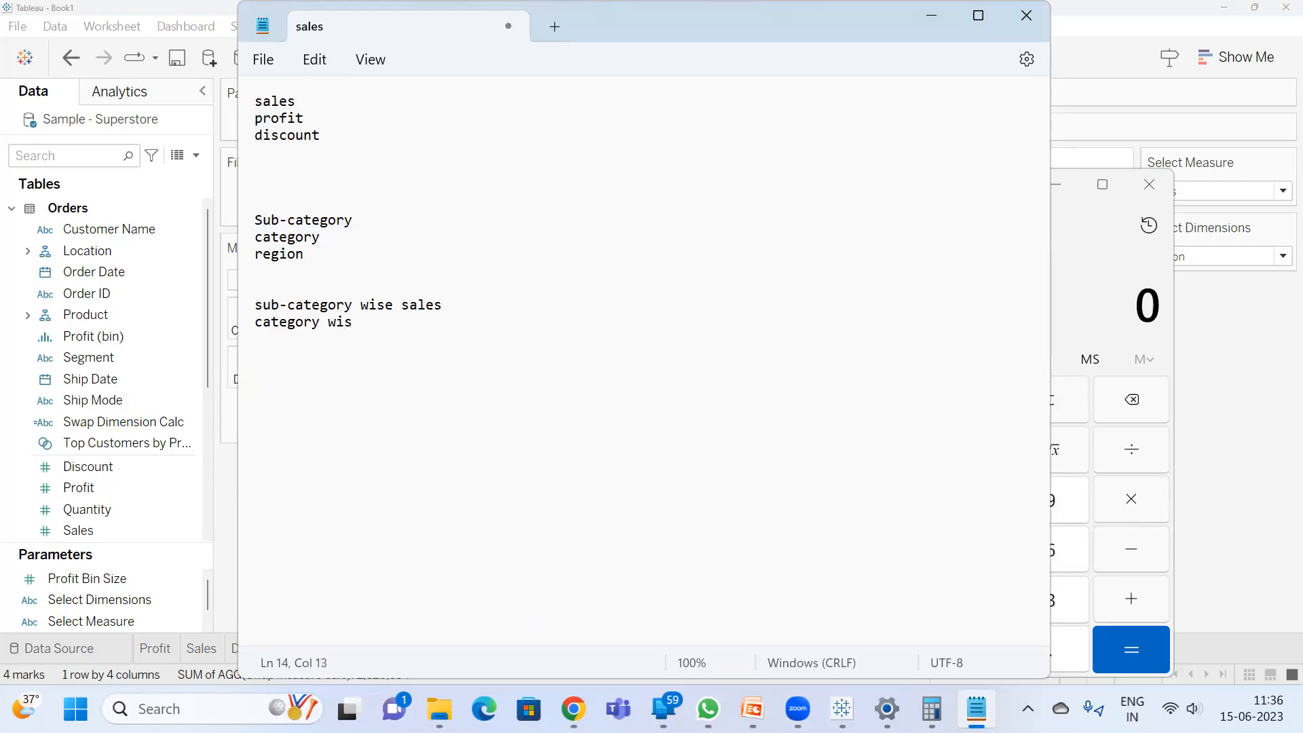
pyautogui.write('discount wise sales')
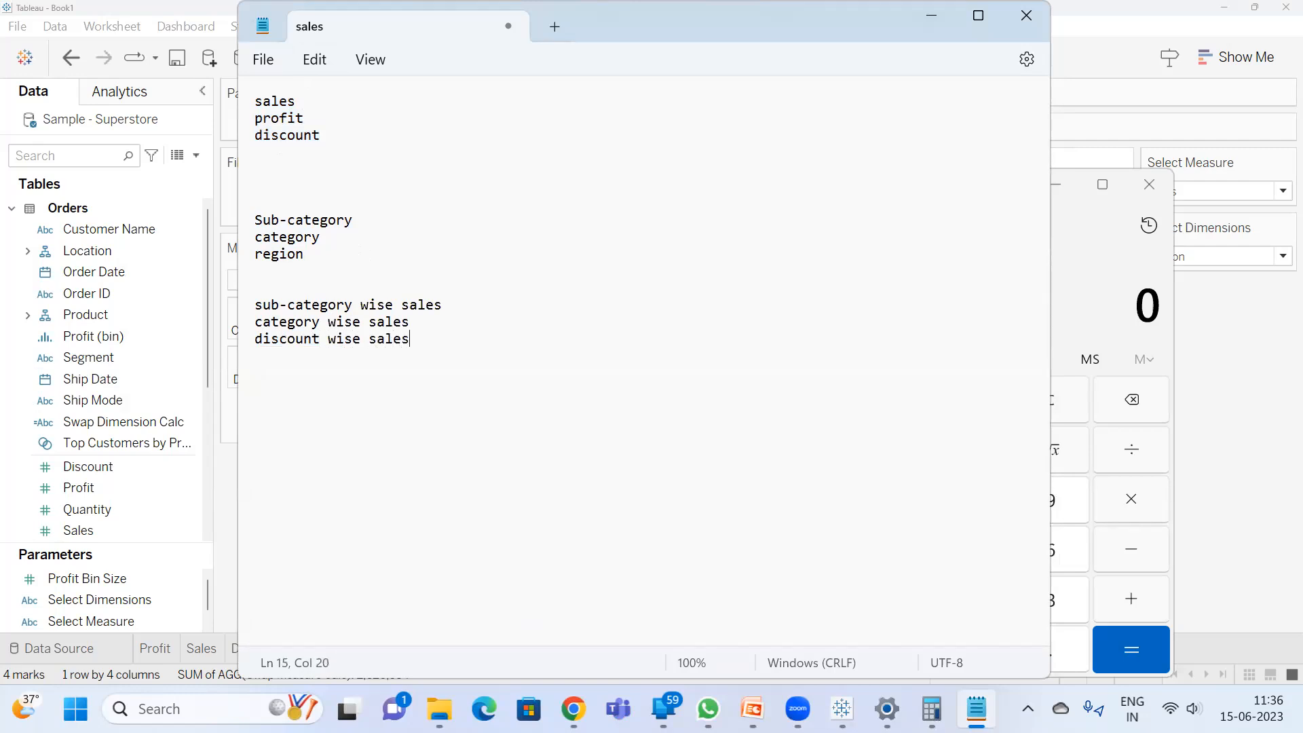
# - Add a second group of lines: "sub-category wise profit", "category wise profit" and "discount wise profit"
pyautogui.press('BackSpace')
pyautogui.write('ub')
pyautogui.doubleClick(296, 101)
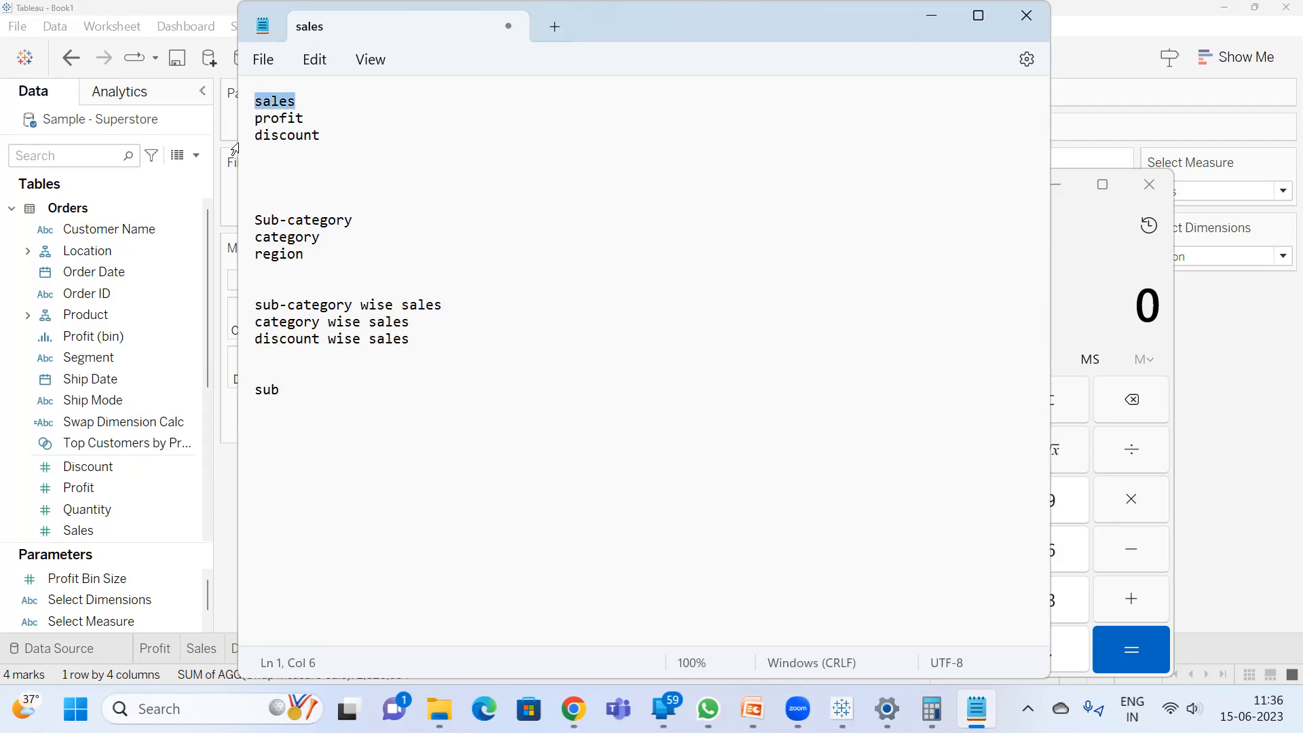
pyautogui.moveTo(321, 251); pyautogui.dragTo(248, 220)
pyautogui.click(294, 384)
pyautogui.write('-catego')
pyautogui.write('ry wise profit ')
pyautogui.write('su')
pyautogui.press('BackSpace')
pyautogui.write('cat')
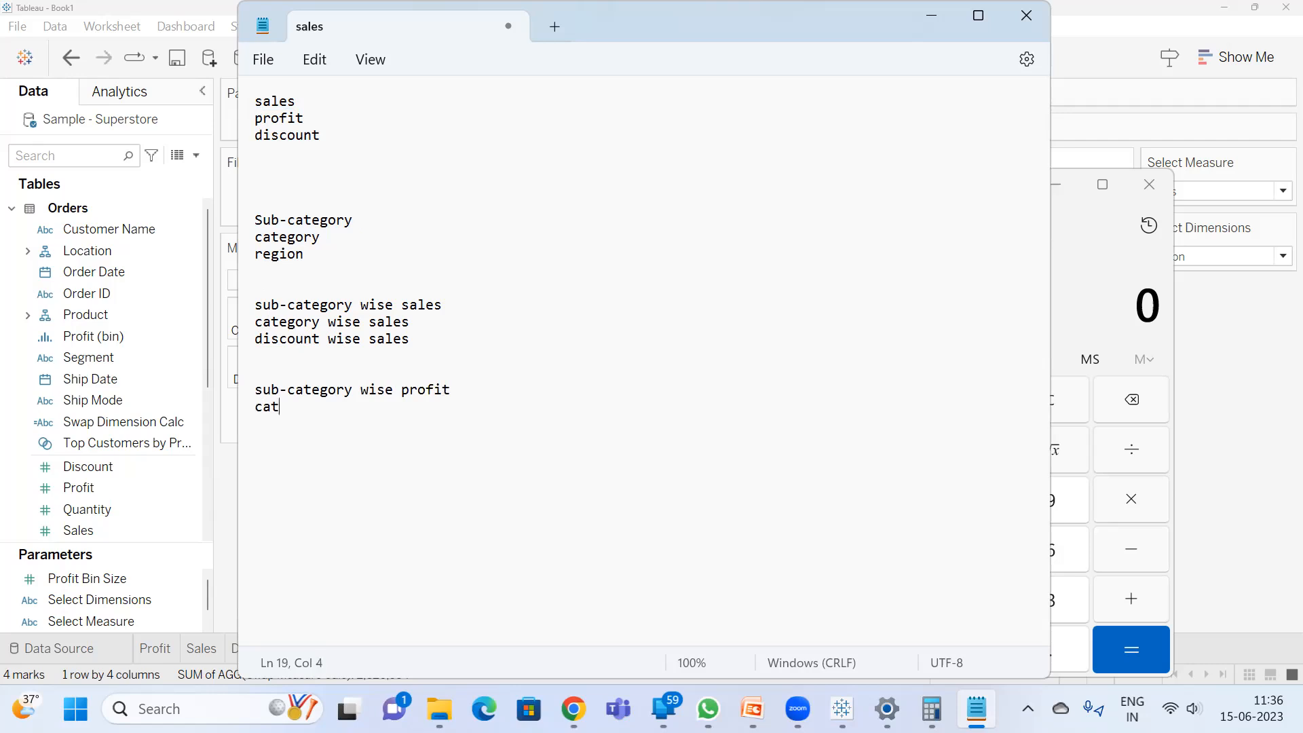
pyautogui.write('egory wise profit')
pyautogui.press('Return')
pyautogui.write('do')
pyautogui.press('BackSpace')
pyautogui.write('iscount wise profit')
# - Add a third group of lines: "sub-category wise discoutn", "category wise discount" and "dregion wise discount"
pyautogui.press('Return')
pyautogui.write('su')
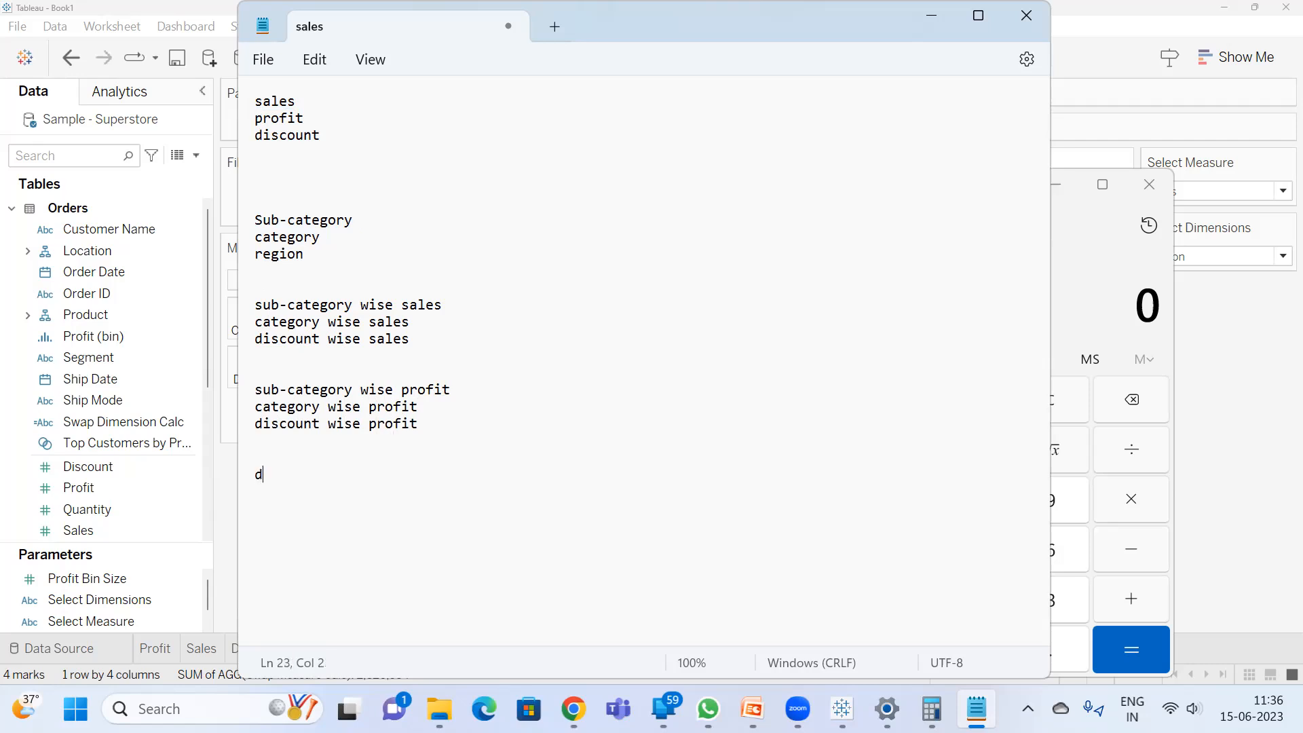
pyautogui.write('b-category wise di')
pyautogui.write('scoutn')
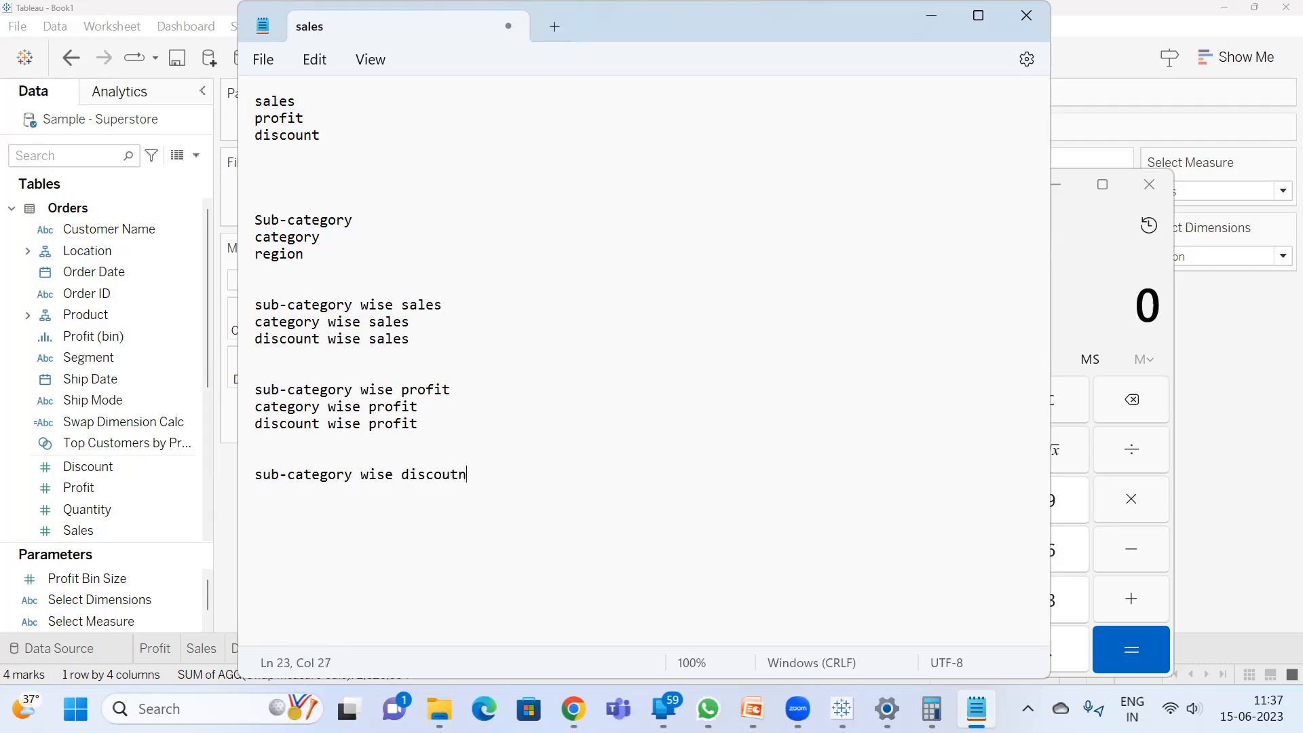
pyautogui.press('Return')
pyautogui.write('category wise discount')
pyautogui.press('Return')
pyautogui.write('di')
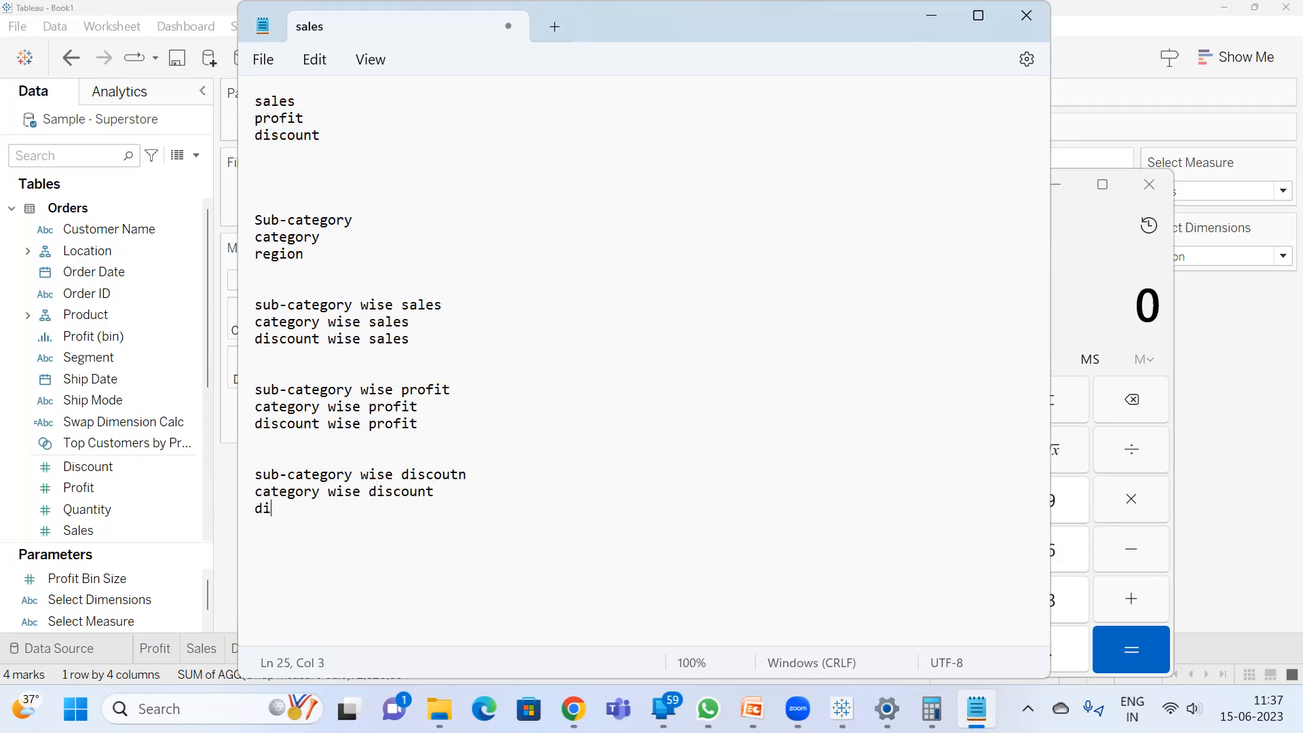
pyautogui.press('BackSpace')
pyautogui.write('region wise dis')
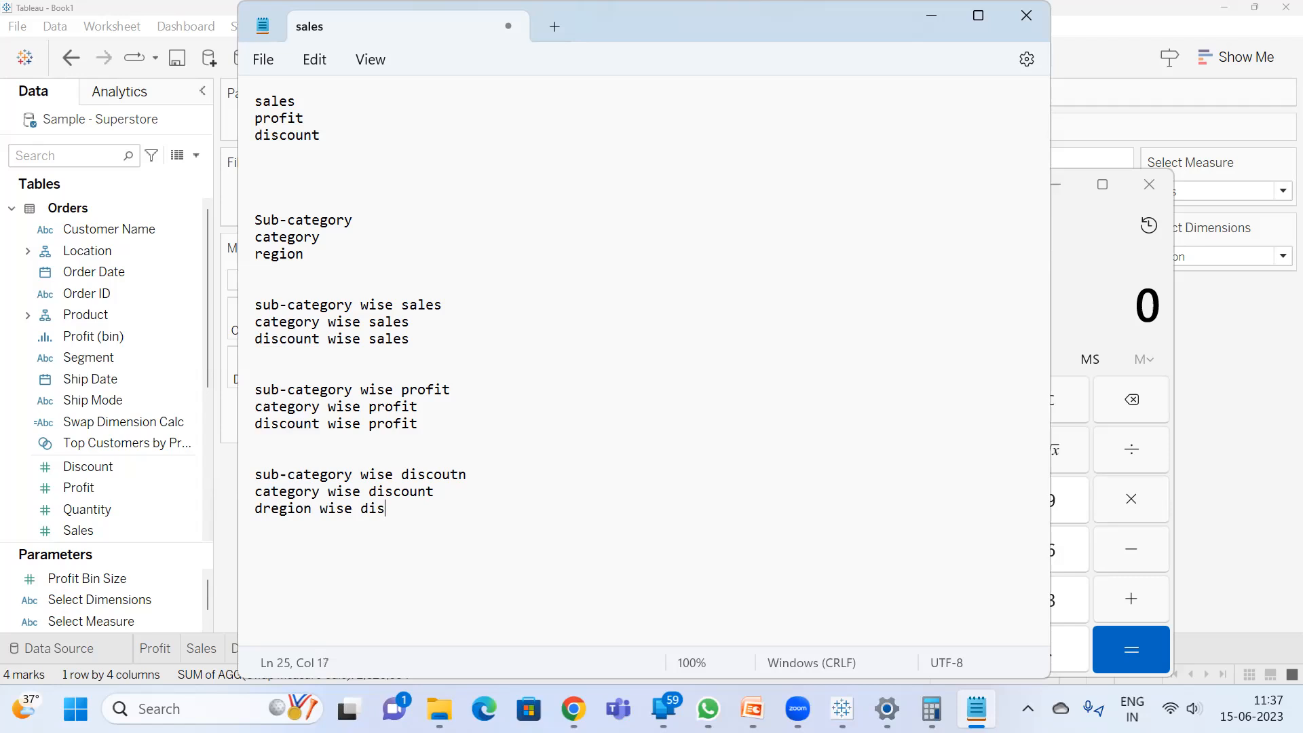
pyautogui.write('count')
# - Replace the word discount with Region in the last line of the sales group and of the profit group
pyautogui.doubleClick(291, 341)
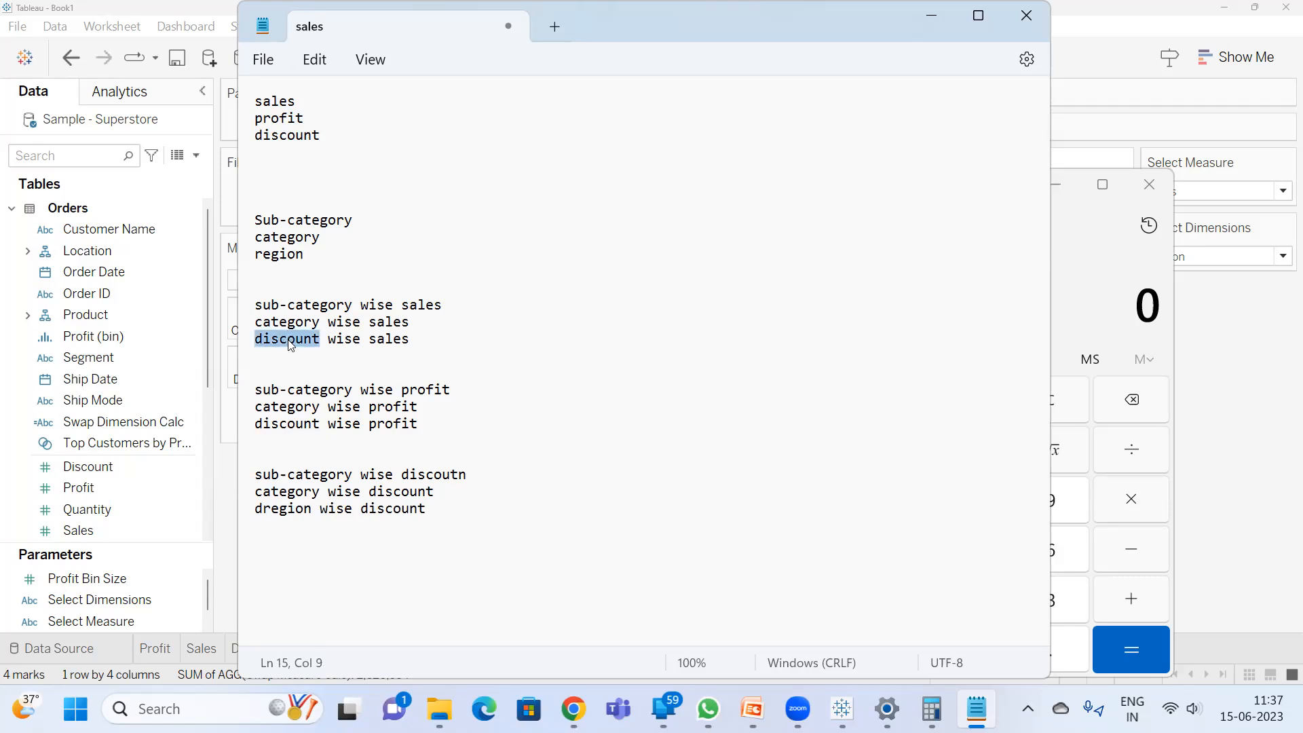
pyautogui.write('Region')
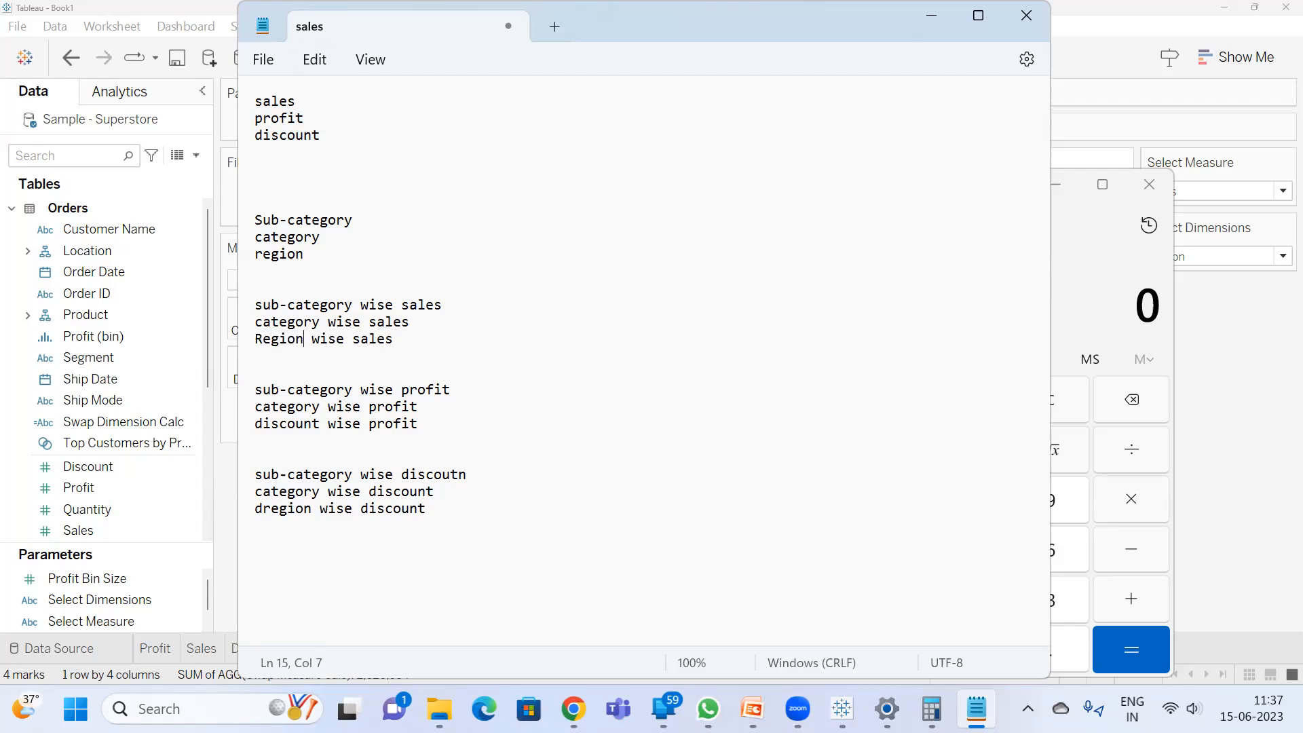
pyautogui.doubleClick(296, 425)
pyautogui.write('Region')
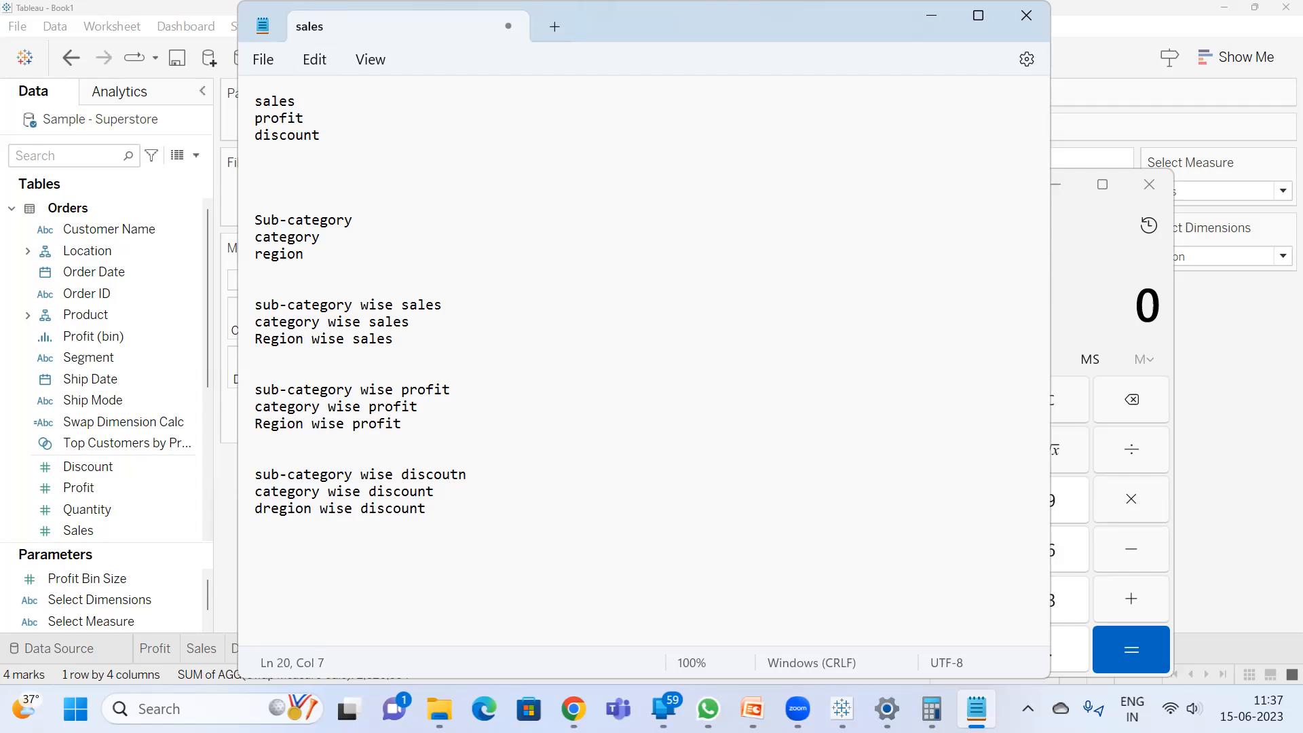
# - Write "3*3=9 combinations" between the measure list and the dimension list
pyautogui.moveTo(319, 135); pyautogui.dragTo(219, 104)
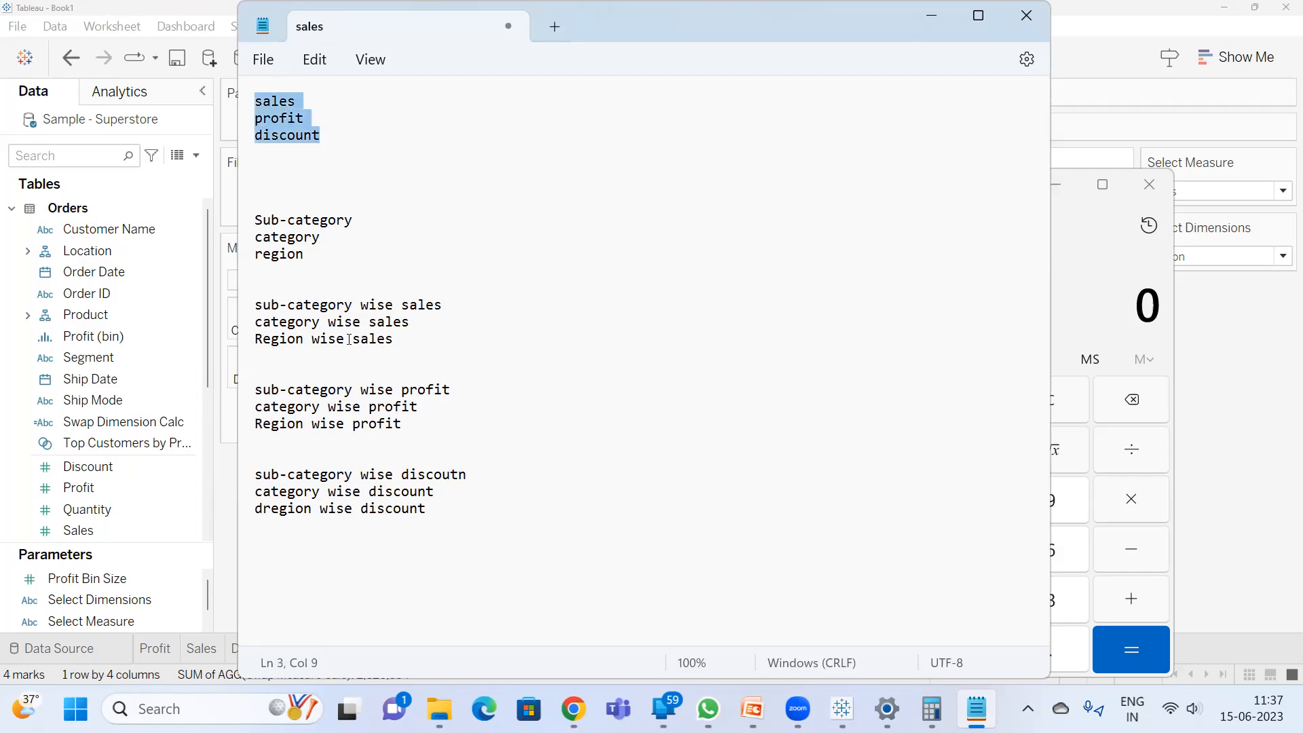
pyautogui.moveTo(304, 255); pyautogui.dragTo(228, 218)
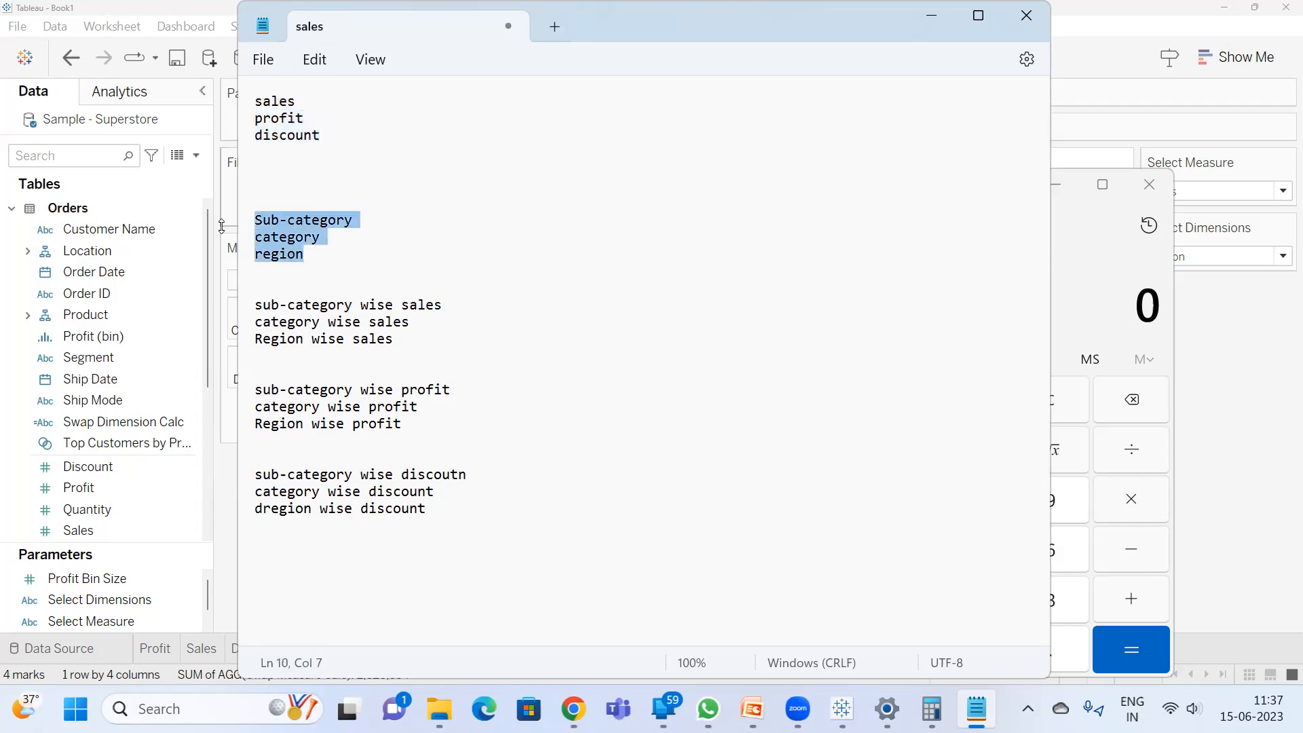
pyautogui.click(270, 144)
pyautogui.click(291, 197)
pyautogui.click(292, 191)
pyautogui.write('3*3')
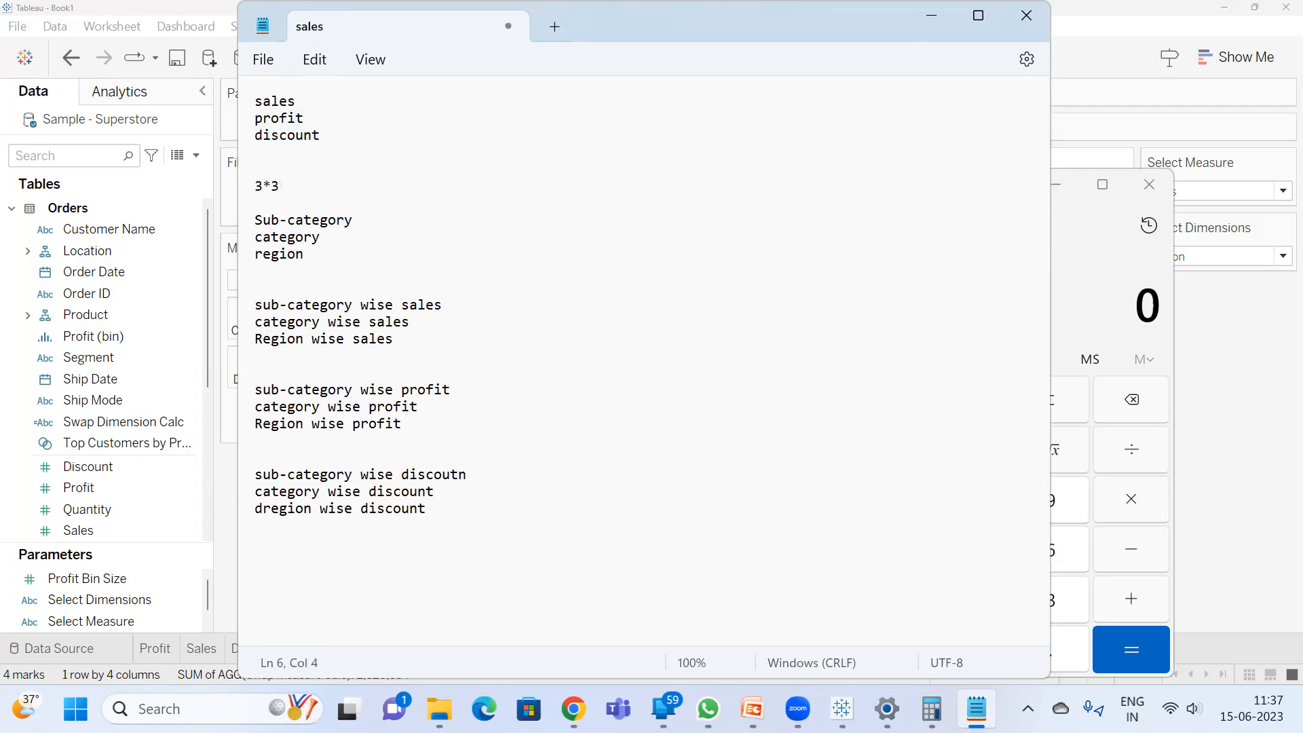
pyautogui.write('=9 combinations')
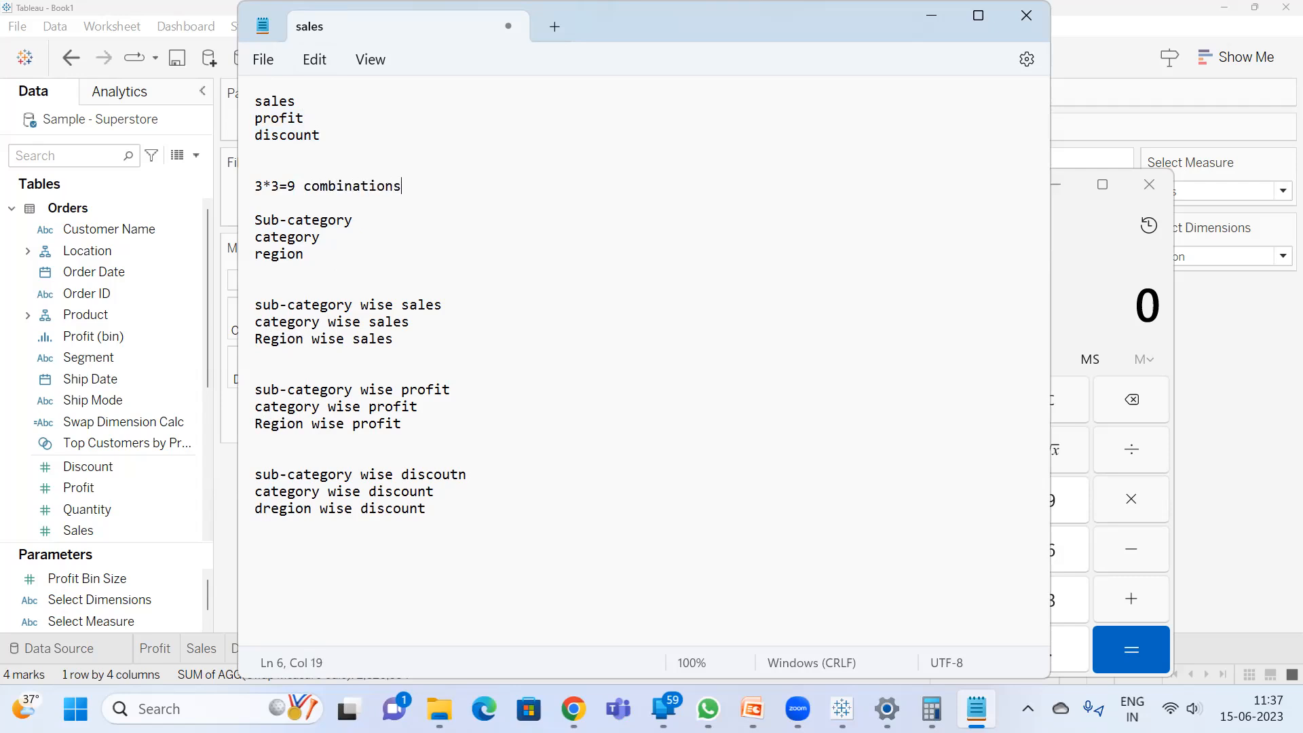
# - Add profit margin to the measure list and write "4*3=12 combinations" under the first combinations line
pyautogui.click(331, 129)
pyautogui.press('Return')
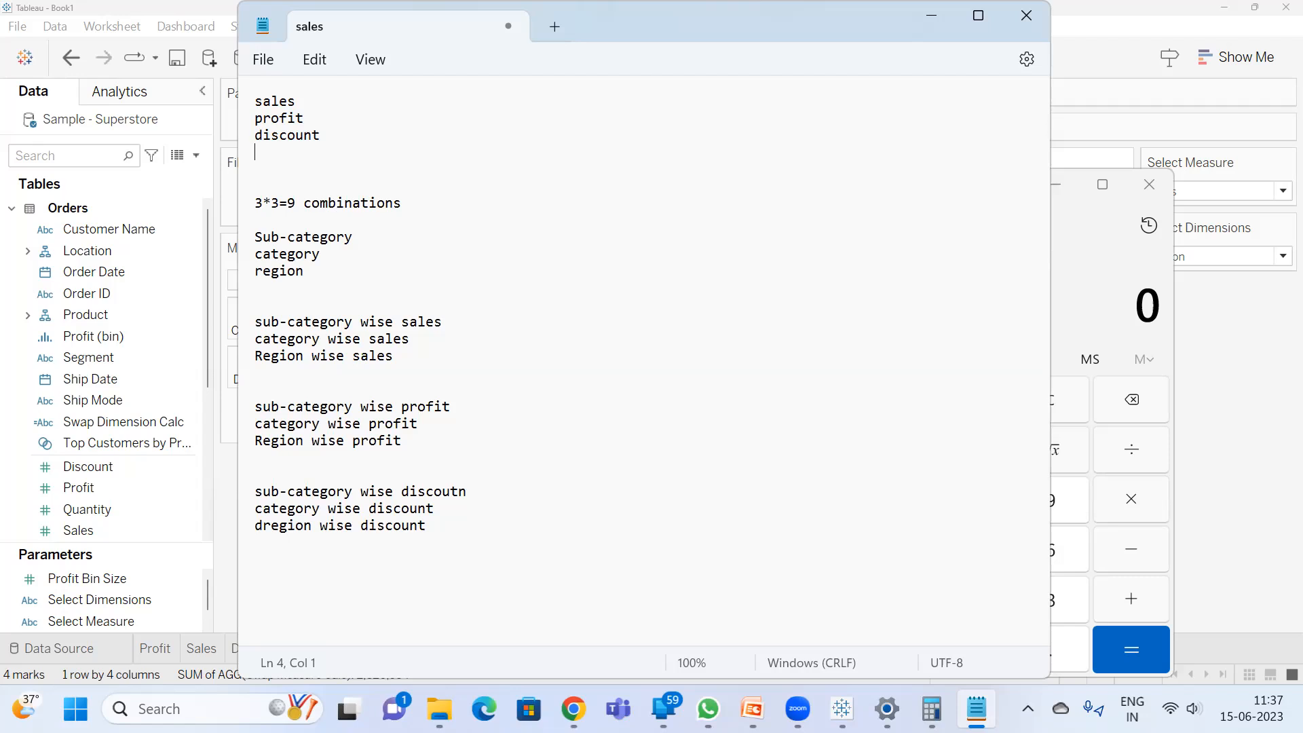
pyautogui.write('profit margin')
pyautogui.click(414, 217)
pyautogui.write('4*3')
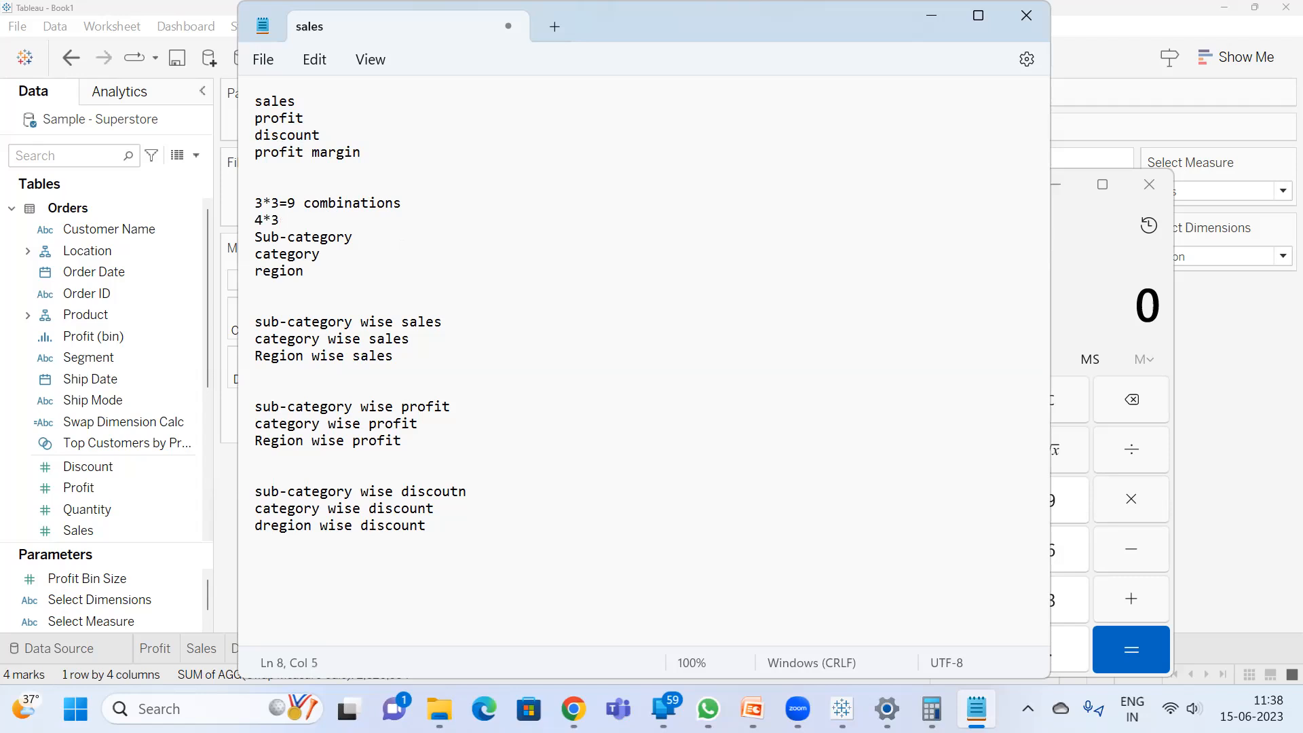
pyautogui.press('BackSpace')
pyautogui.write('=12 combinations')
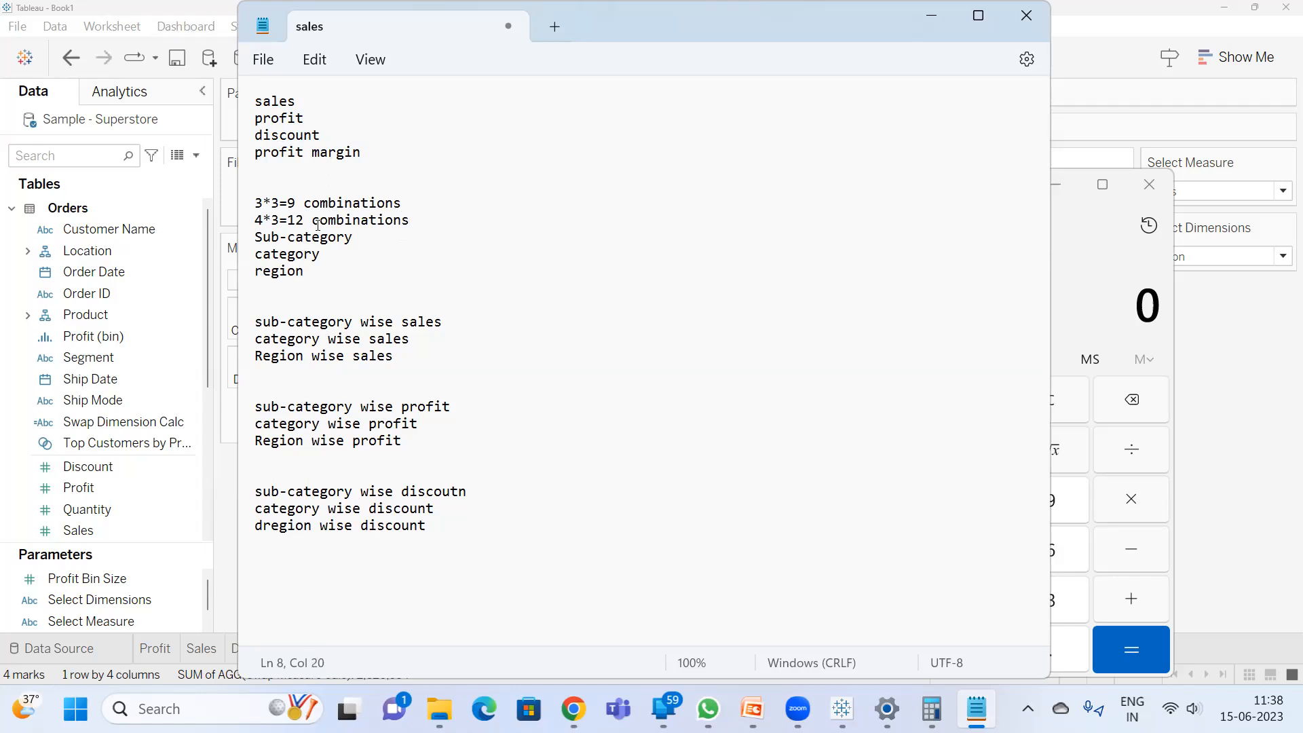
# - Switch back to Tableau, keep Select Measure at Sales and open the Select Dimensions options
pyautogui.moveTo(304, 220); pyautogui.dragTo(272, 219)
pyautogui.click(1248, 384)
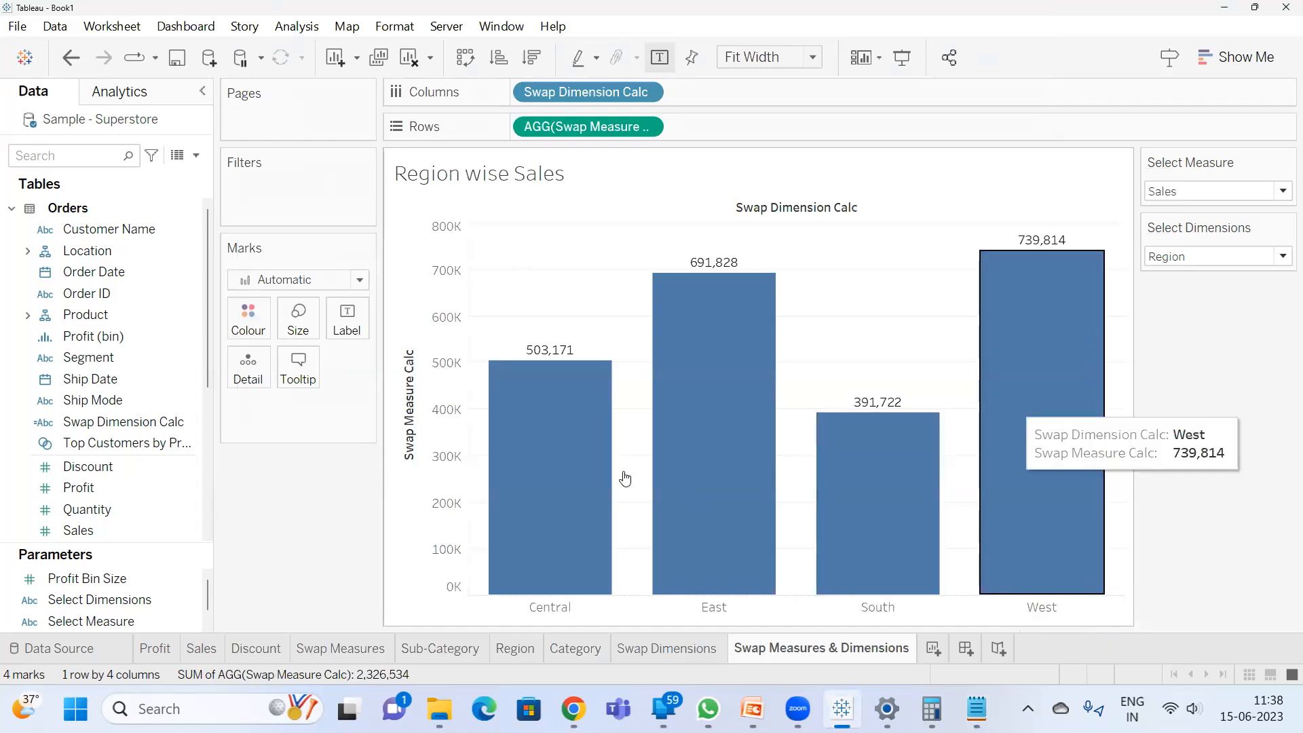
pyautogui.click(1234, 191)
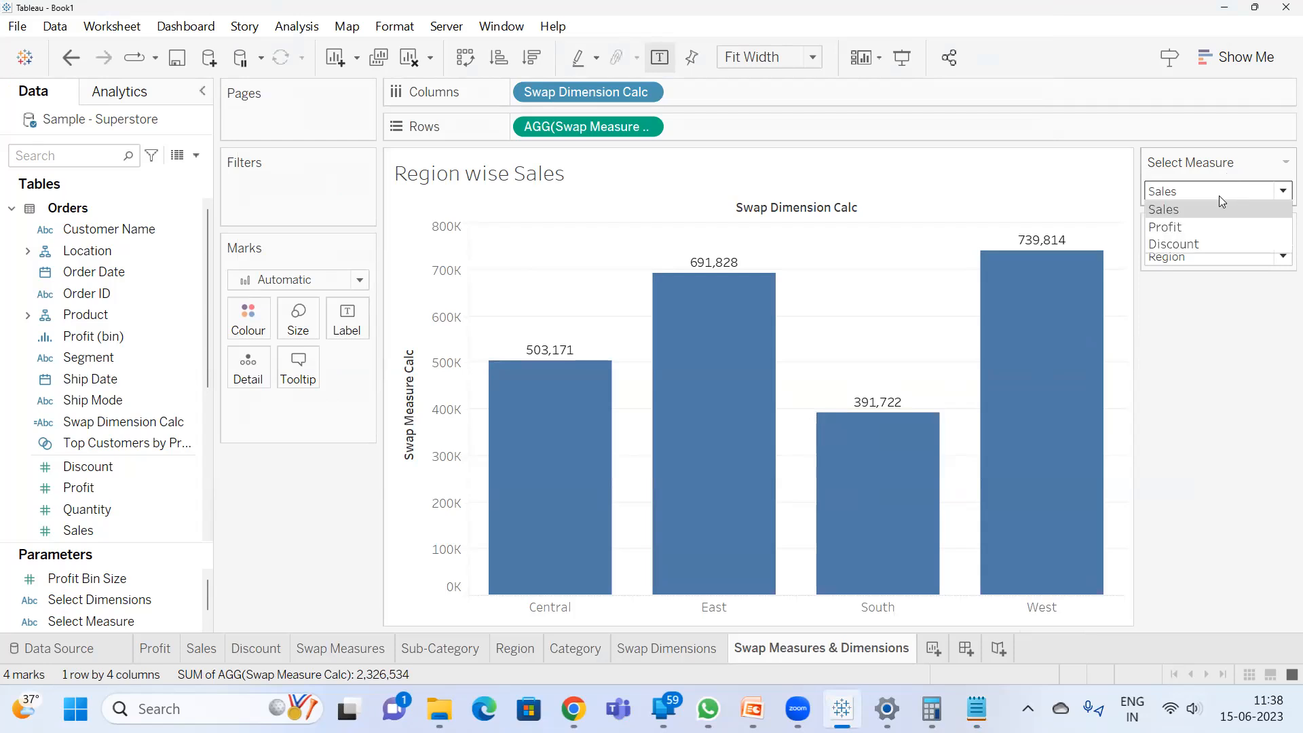
pyautogui.click(1210, 203)
pyautogui.click(1208, 256)
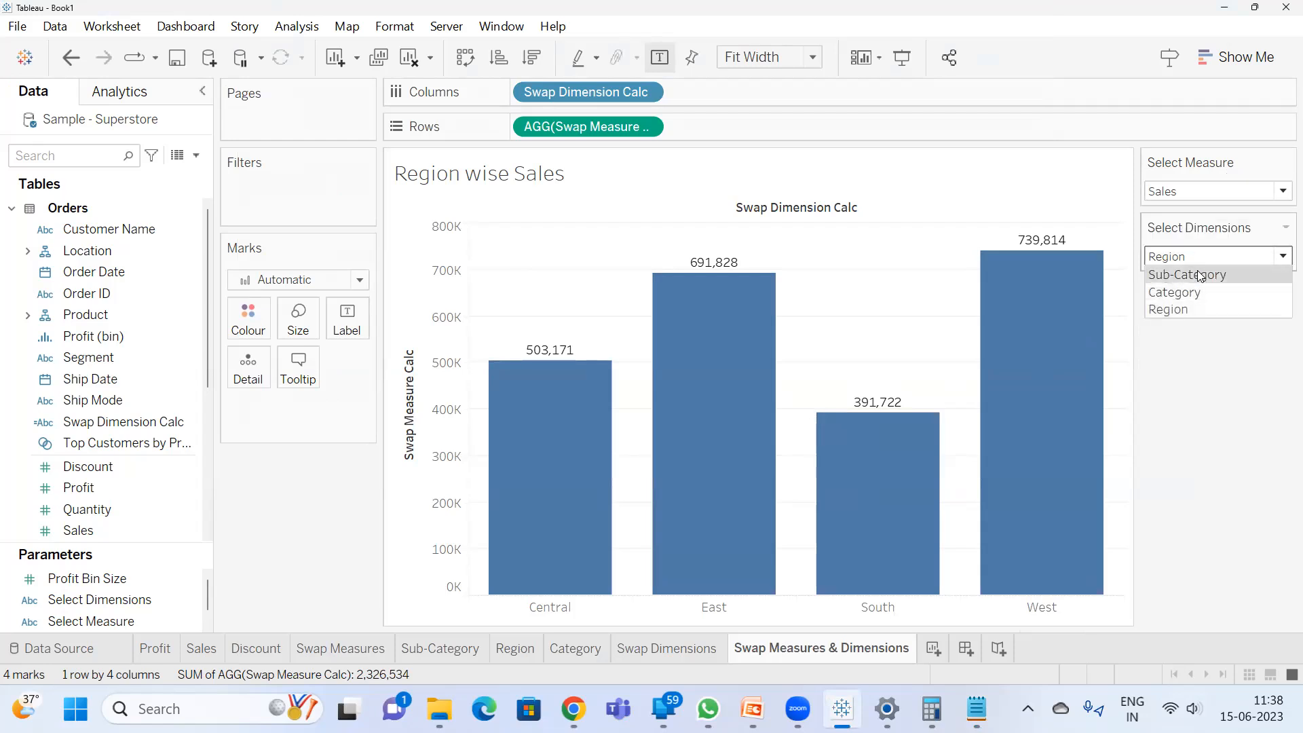
# - Switch the Select Dimensions parameter to Sub-Category, Category and back to Region to test the dynamic chart
pyautogui.click(1200, 275)
pyautogui.click(1197, 258)
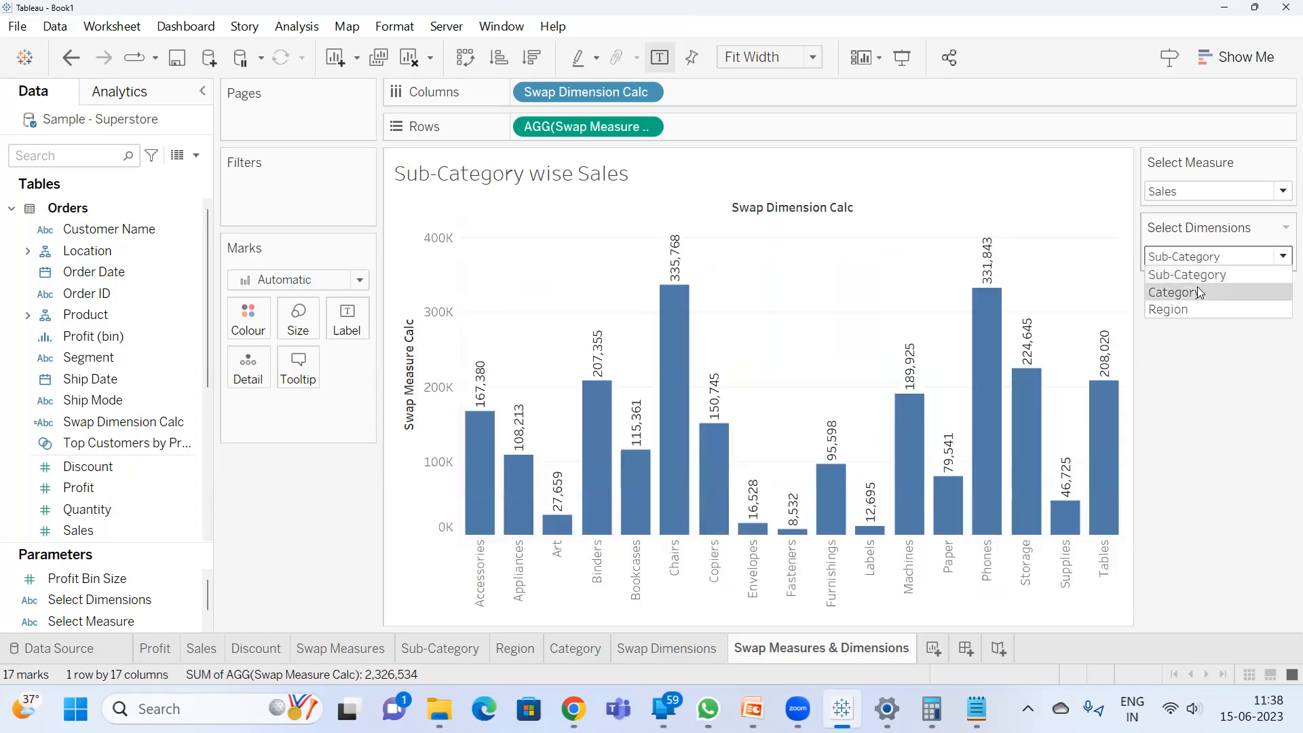
pyautogui.click(1197, 288)
pyautogui.click(1207, 257)
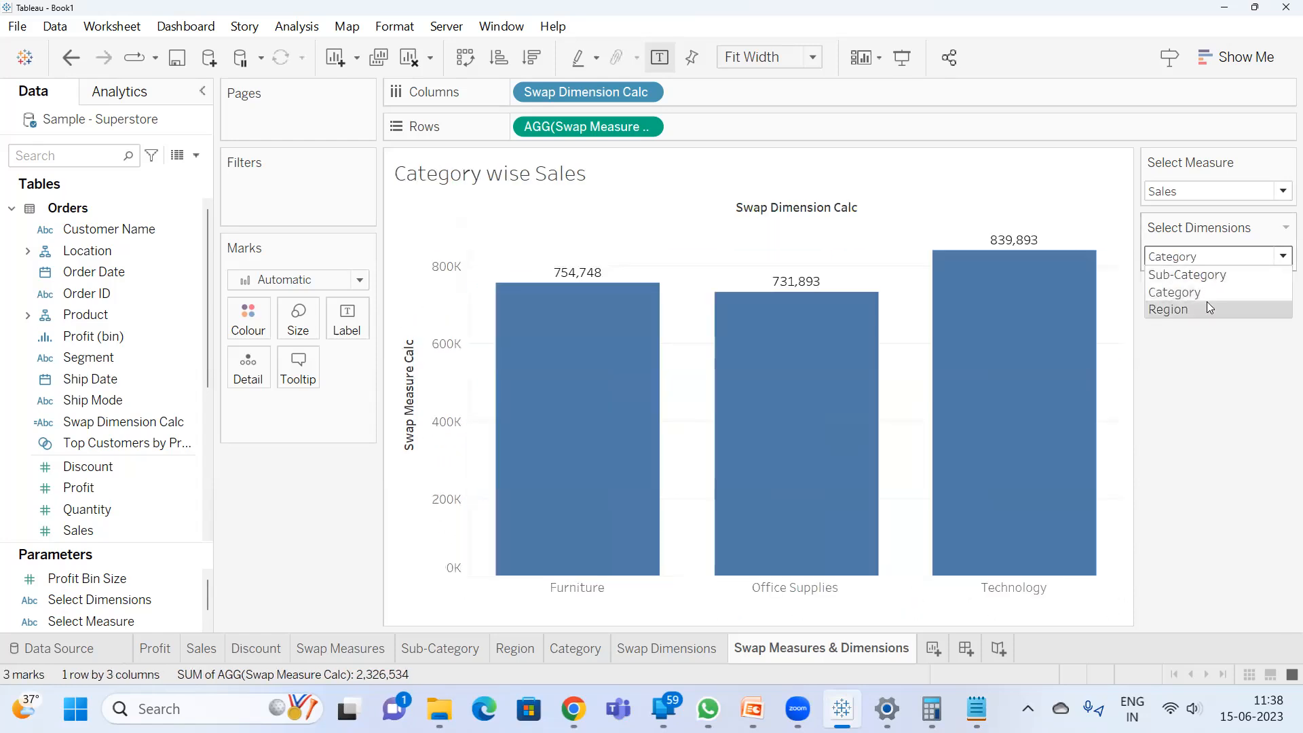
pyautogui.click(1207, 303)
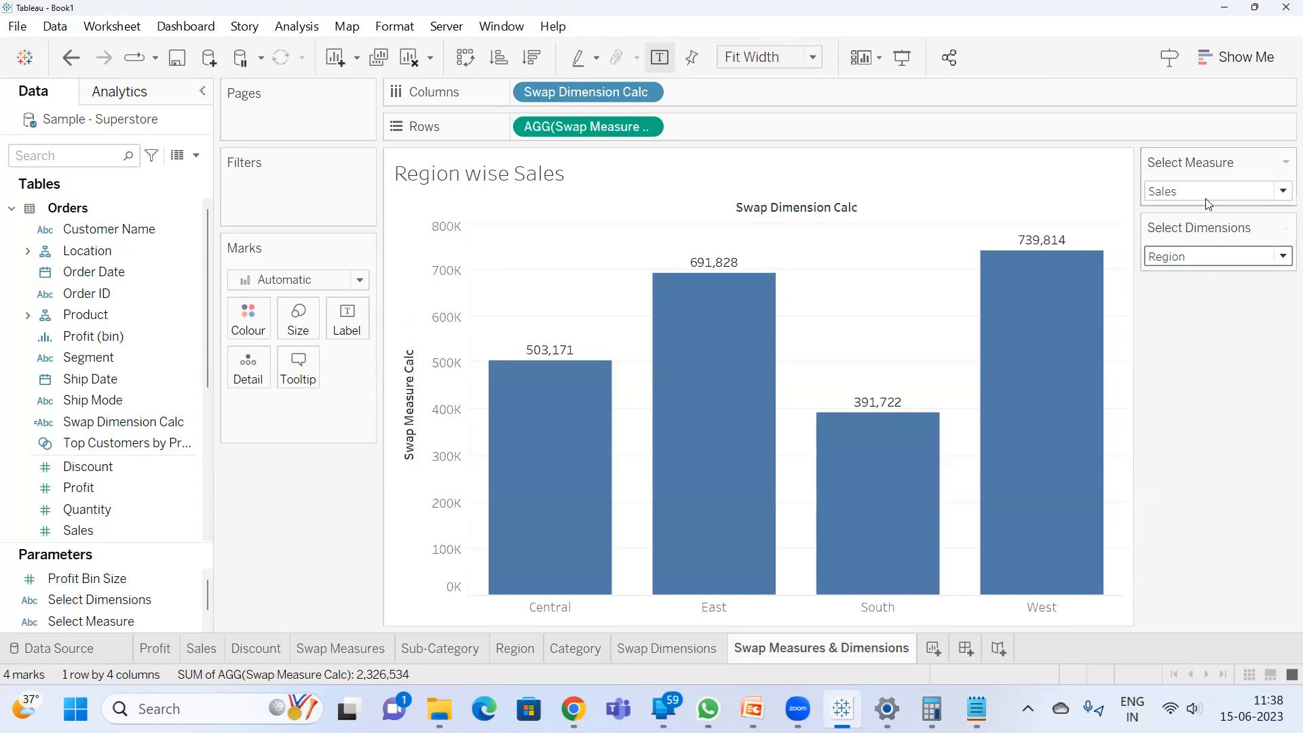
# - Switch the Select Measure parameter to Profit and finally to Discount for the region chart
pyautogui.click(1205, 191)
pyautogui.click(1210, 225)
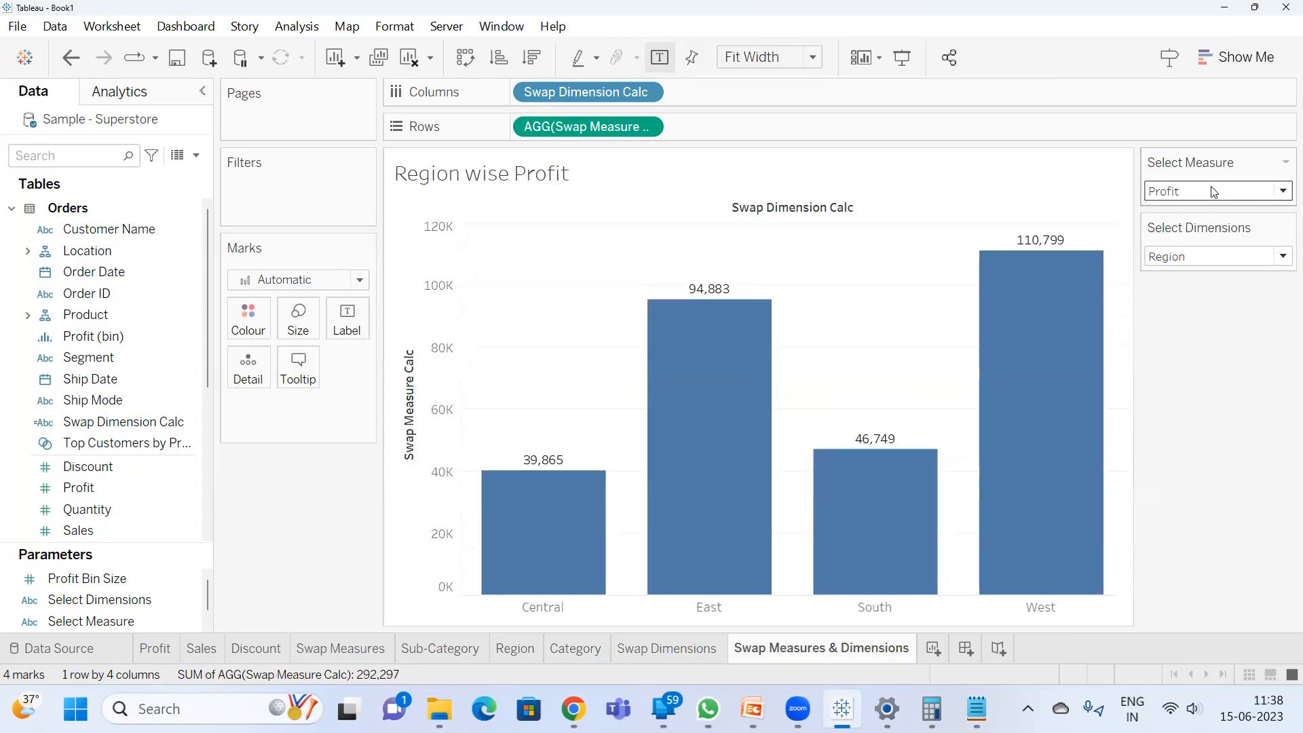
pyautogui.click(1213, 190)
pyautogui.click(1214, 245)
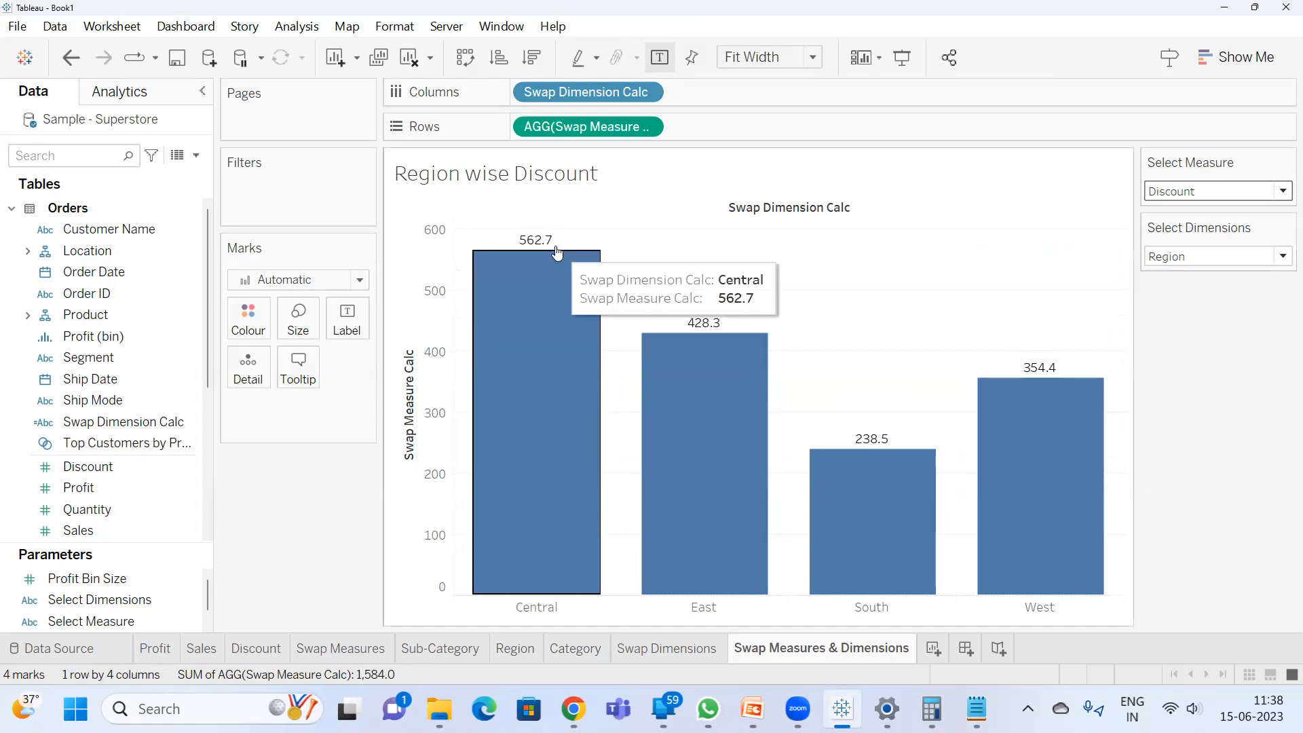
pyautogui.moveTo(734, 354)
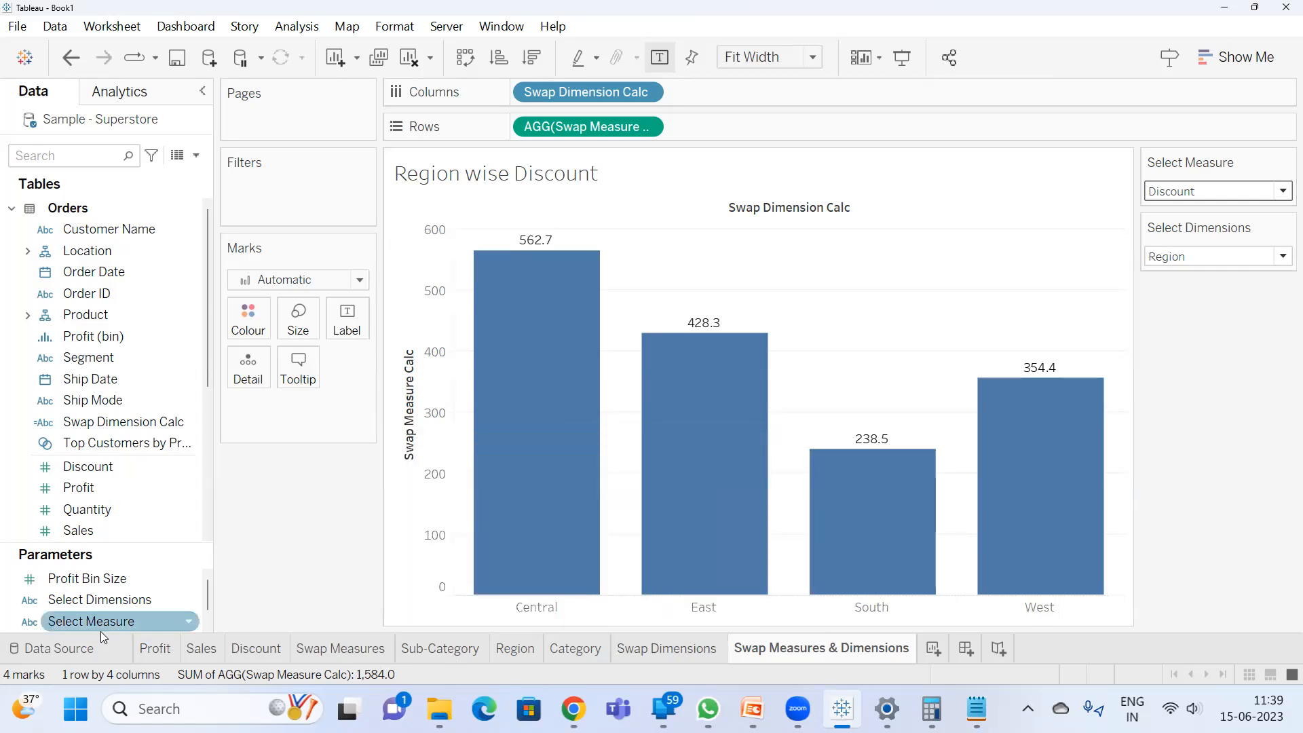
# - Delete the Profit sheet and all other worksheets except Swap Measures & Dimensions
pyautogui.click(147, 651)
pyautogui.rightClick(146, 651)
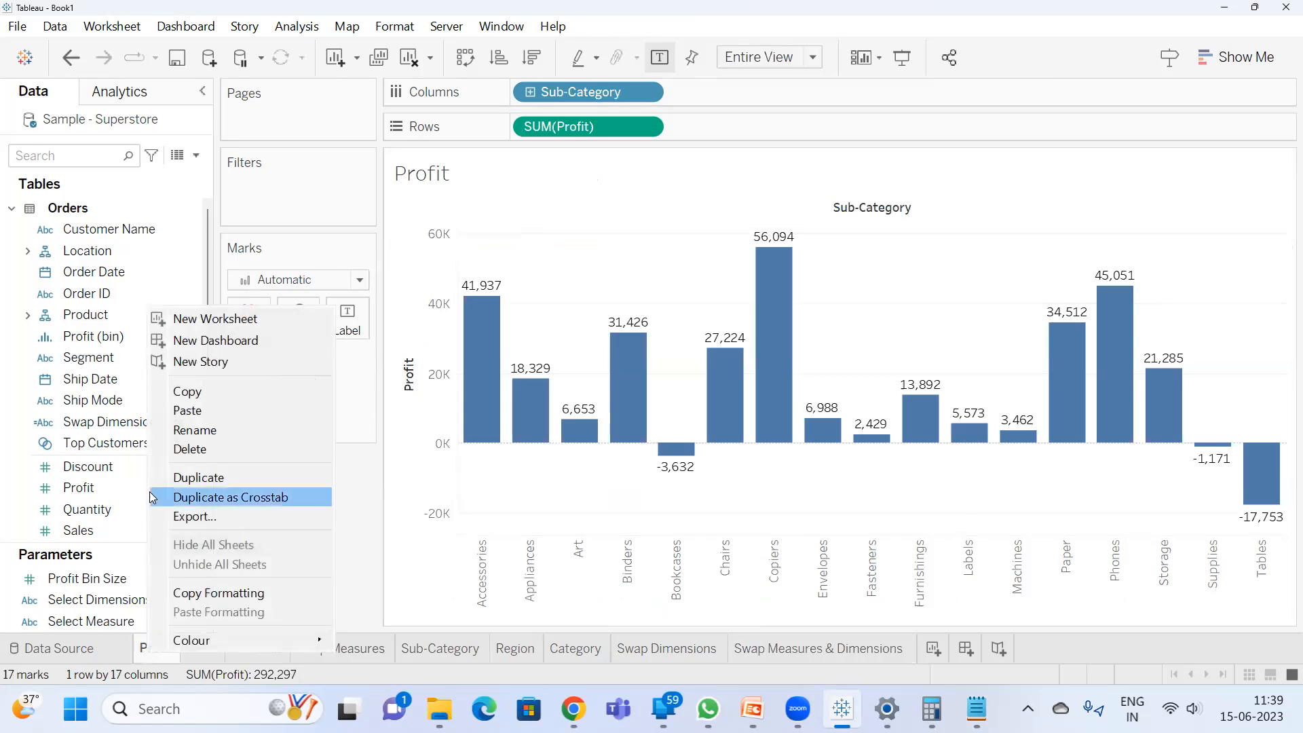
pyautogui.click(196, 449)
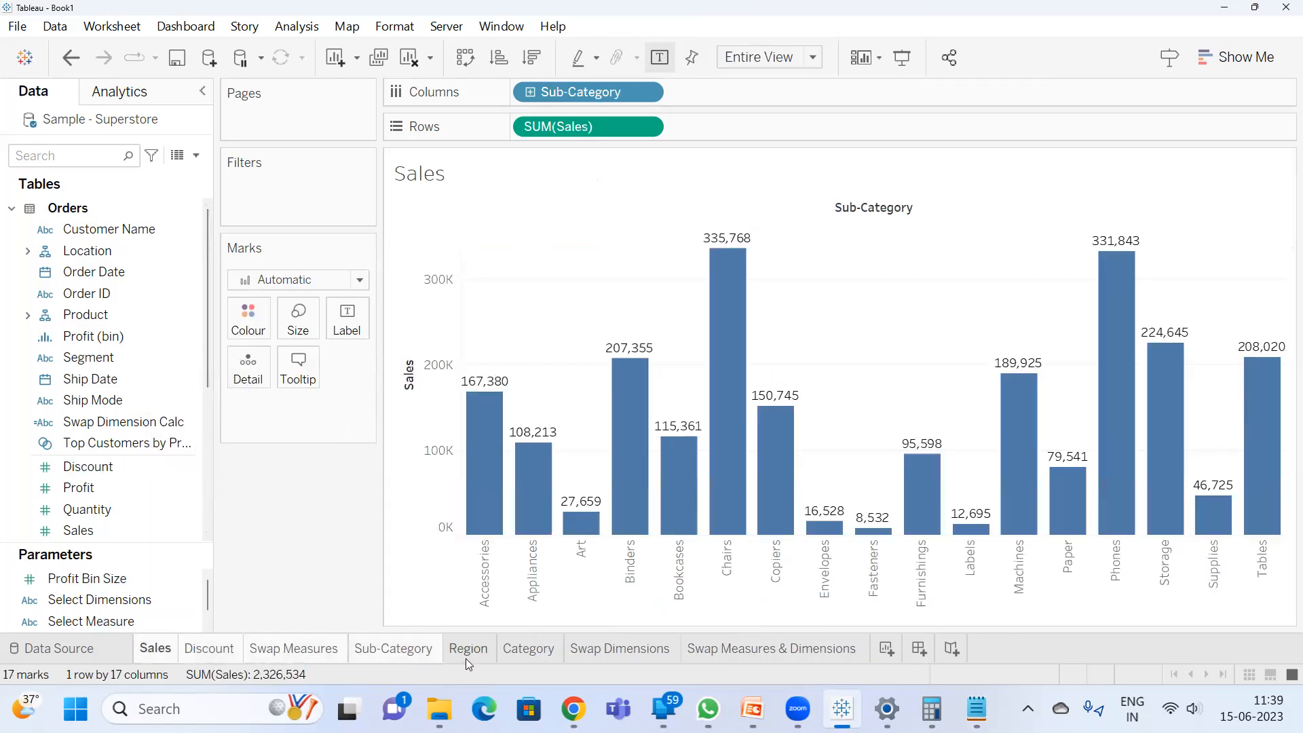
pyautogui.rightClick(635, 652)
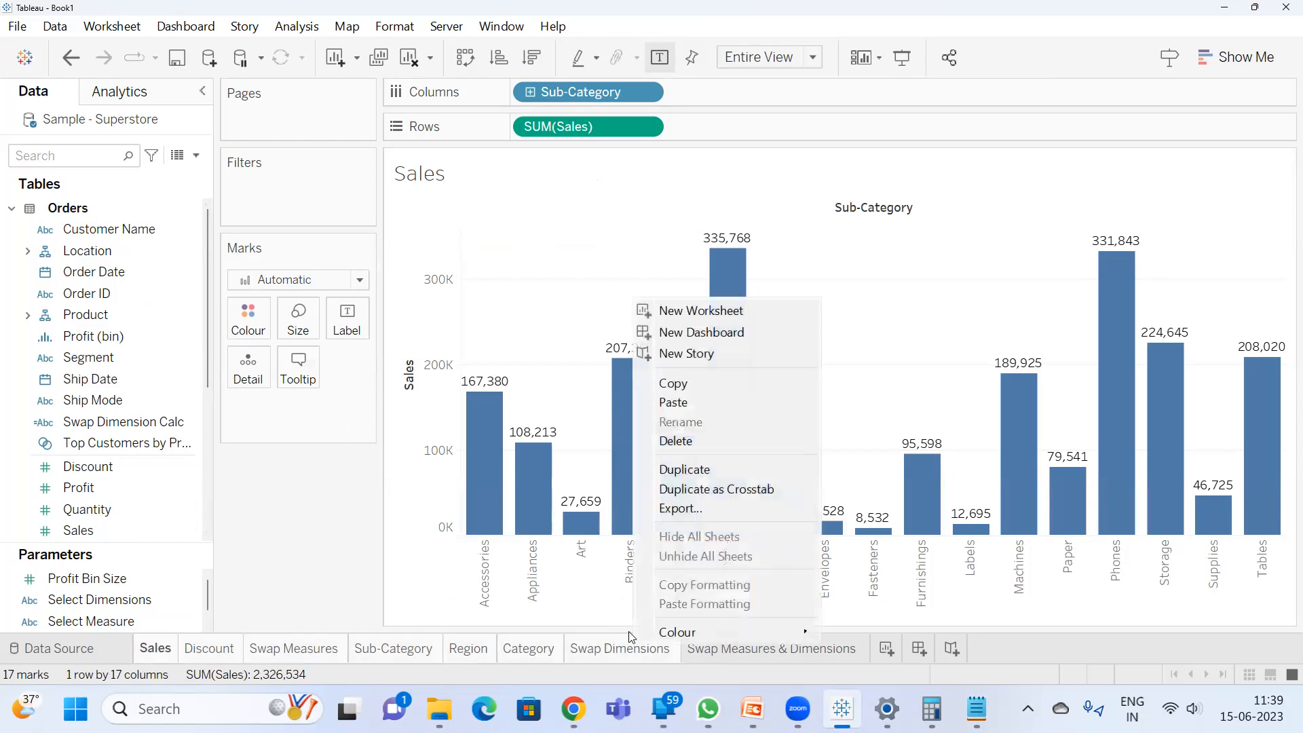
pyautogui.click(696, 439)
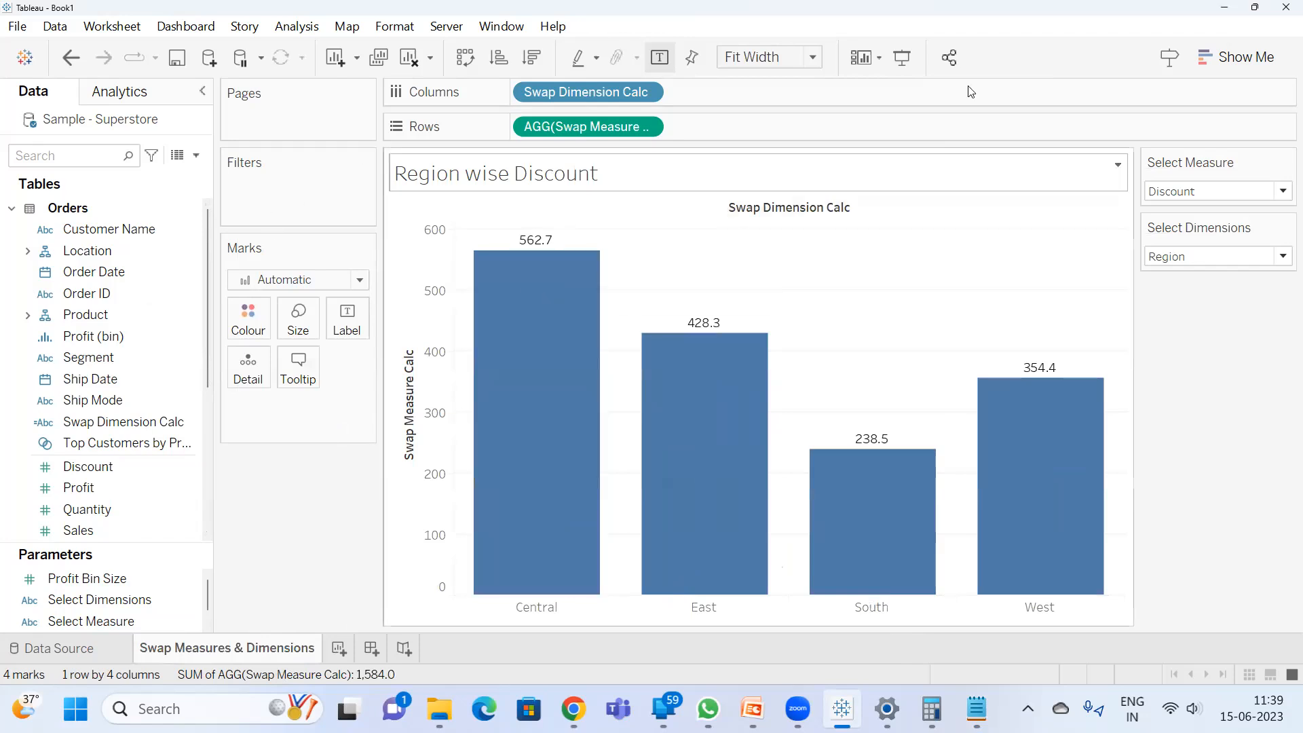
# - Create a new worksheet and place the Sales measure on its rows
pyautogui.moveTo(475, 289)
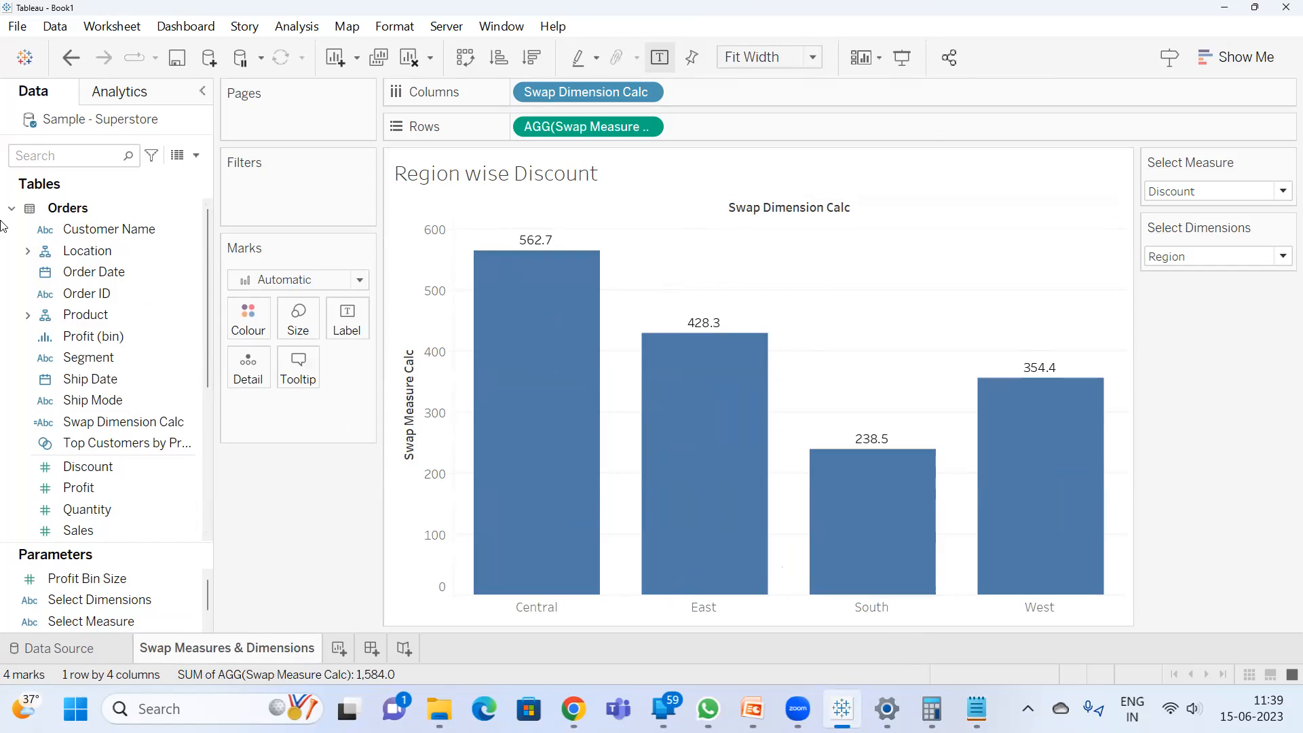
pyautogui.click(338, 648)
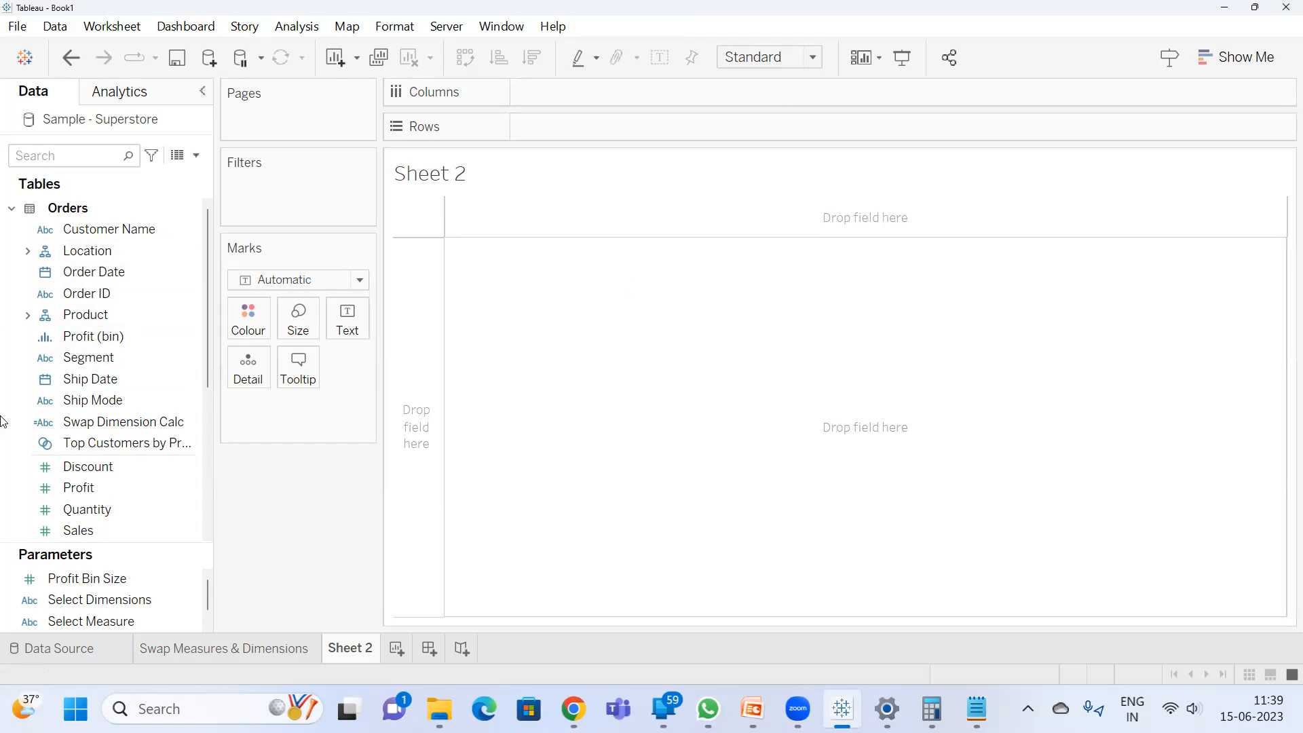
pyautogui.click(68, 162)
pyautogui.write('sa')
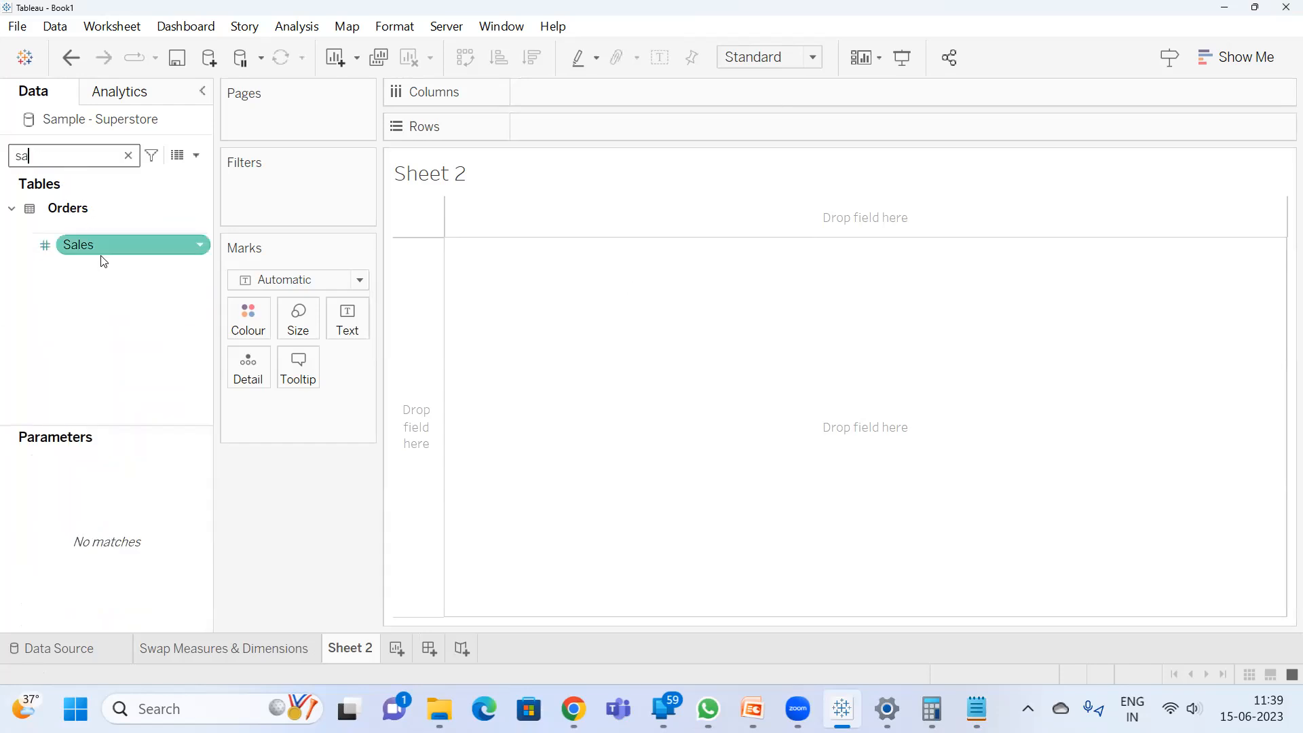
pyautogui.doubleClick(102, 247)
# - Find the Region field in the data and add it to the columns of the Sales chart
pyautogui.click(62, 156)
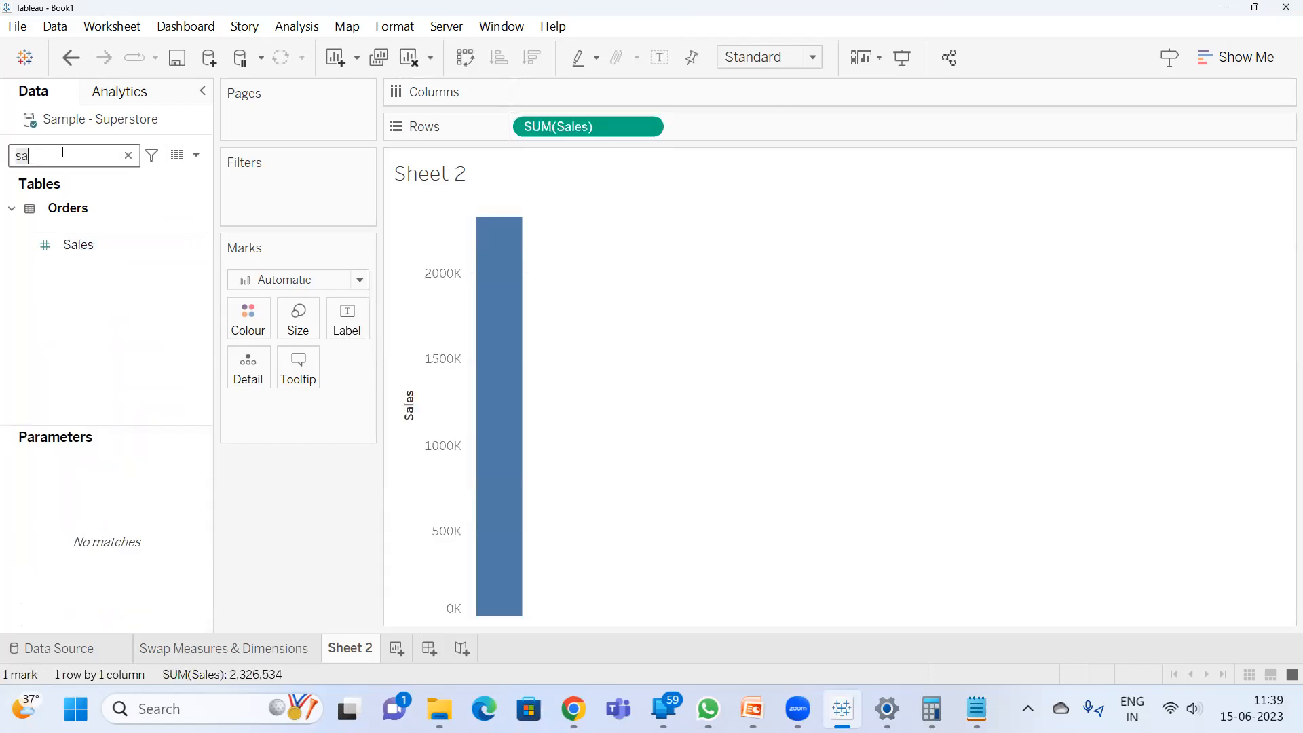
pyautogui.press('BackSpace')
pyautogui.press('BackSpace')
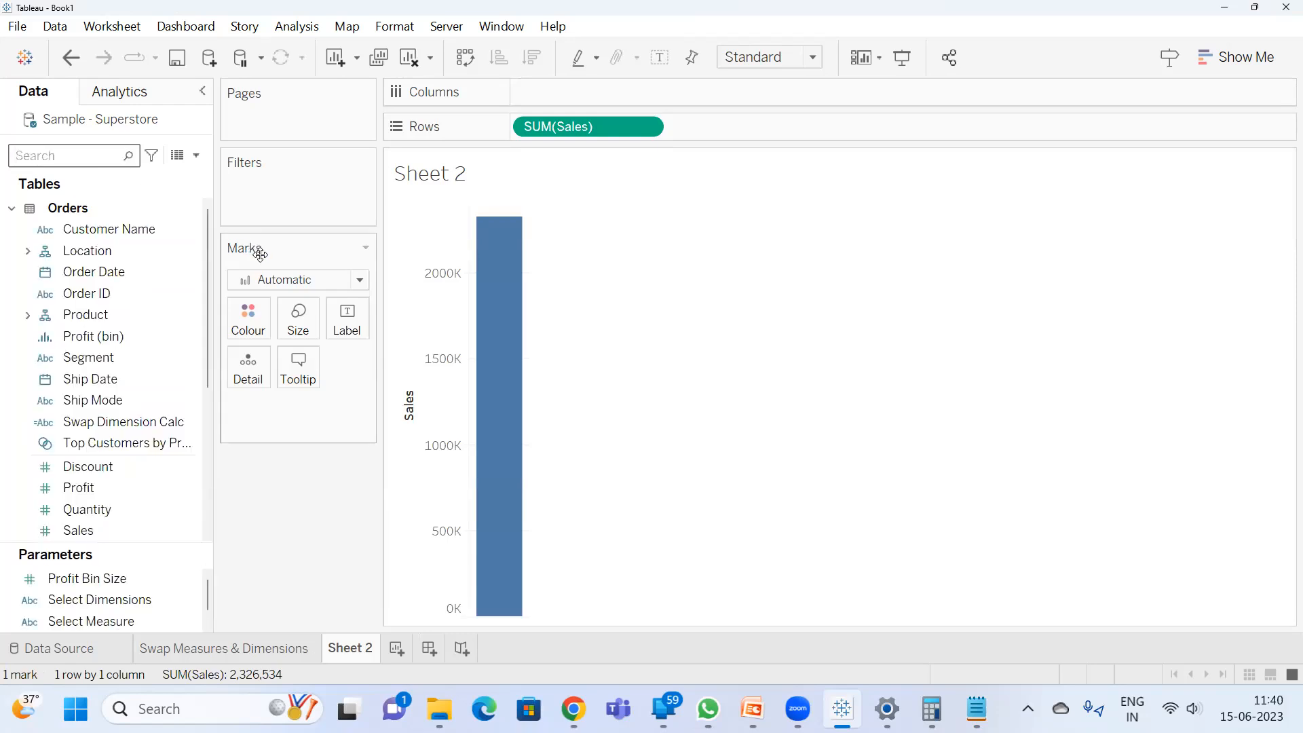
pyautogui.write('region')
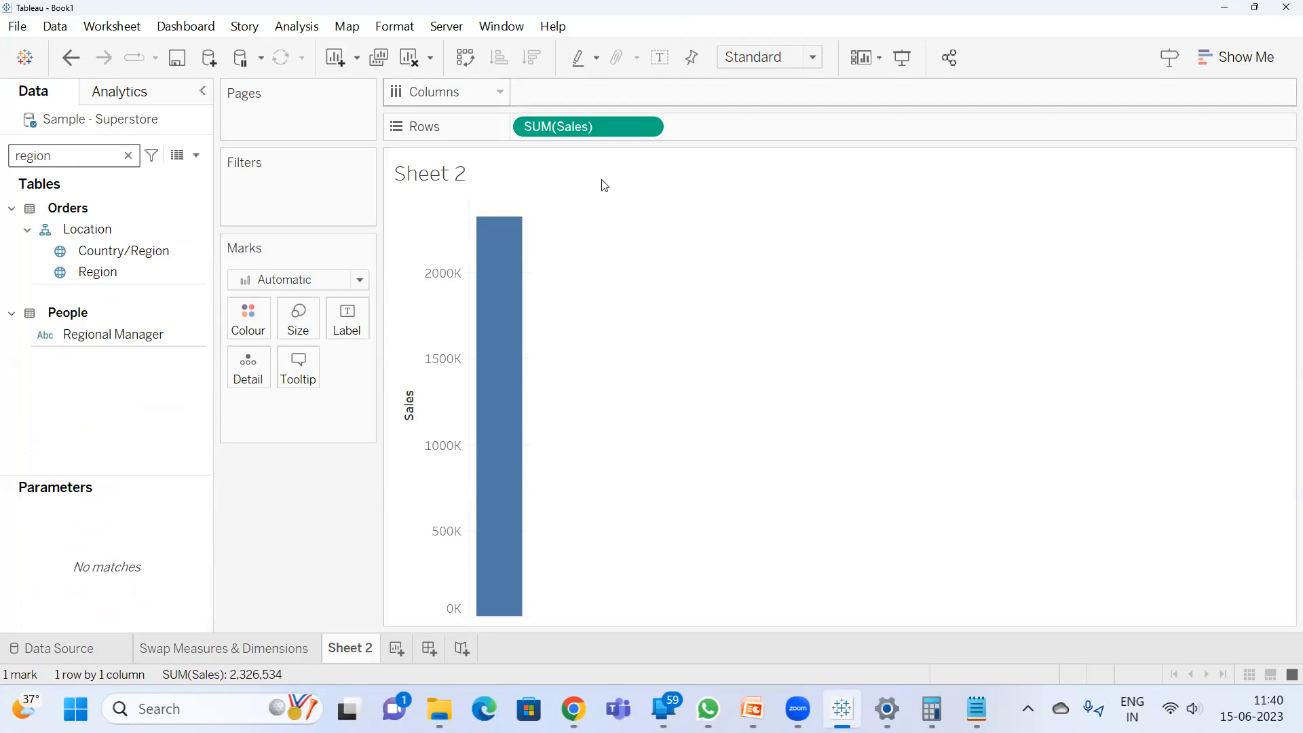
pyautogui.doubleClick(102, 272)
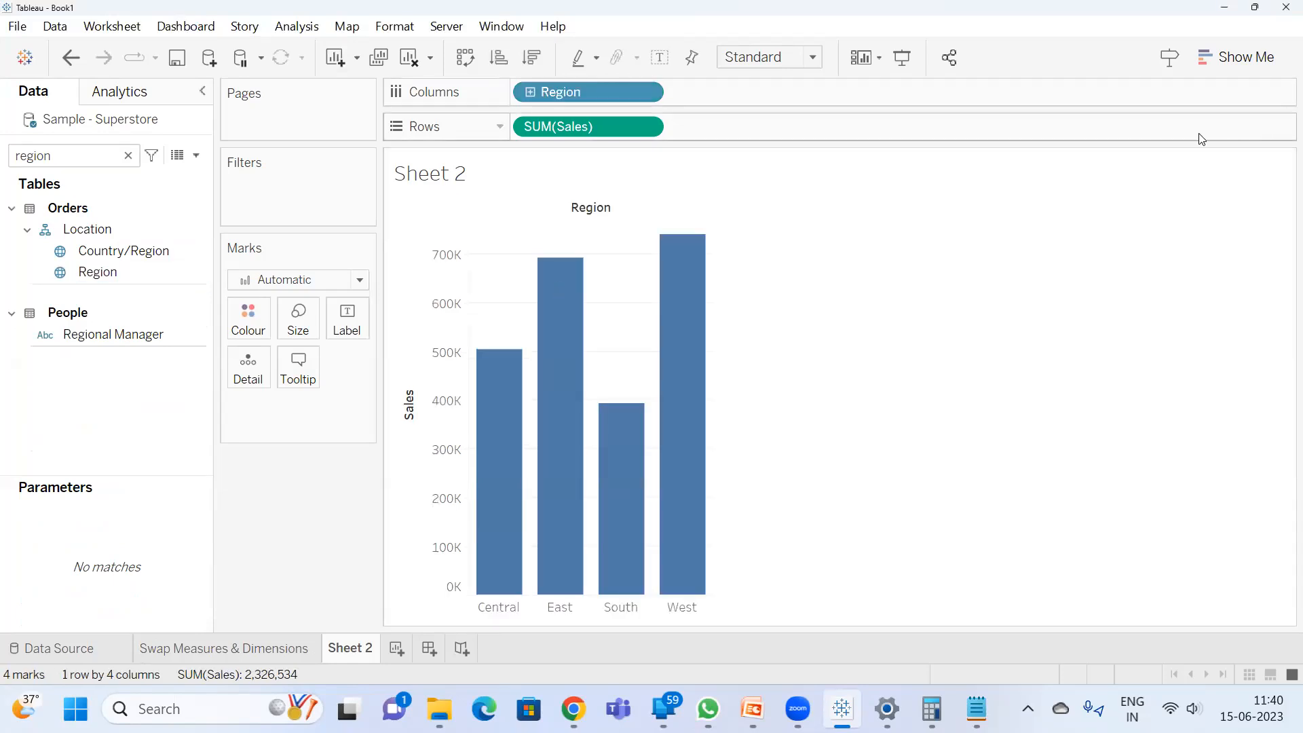
# - Convert the Sales by Region bar chart into a pie chart and close the chart suggestions
pyautogui.click(1223, 58)
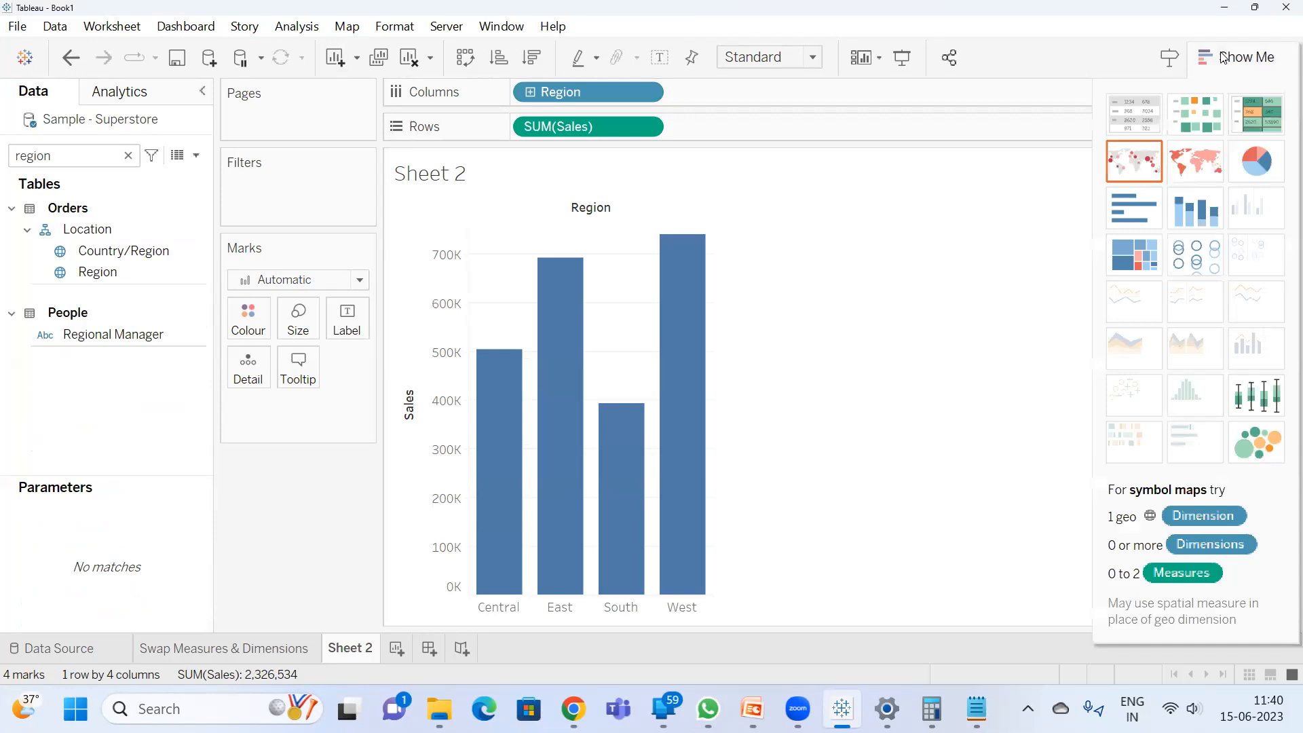
pyautogui.click(1259, 159)
pyautogui.click(750, 60)
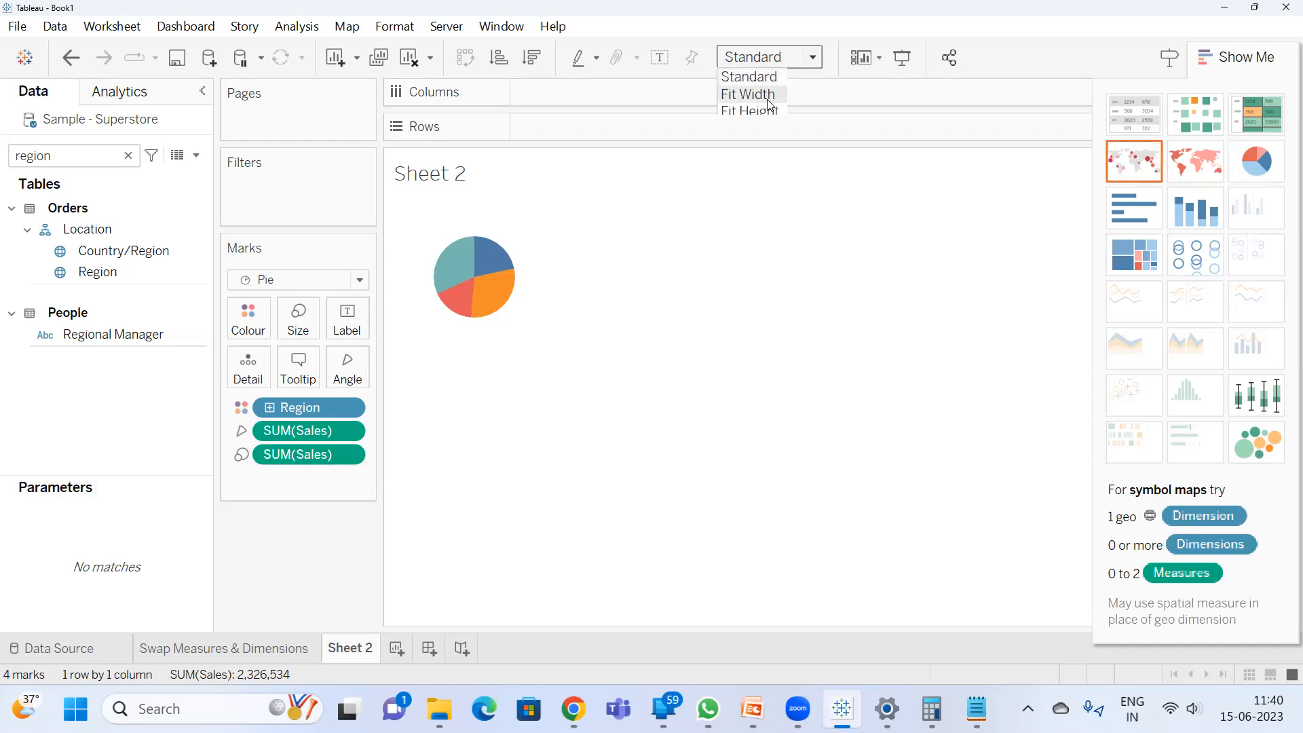
pyautogui.click(1266, 60)
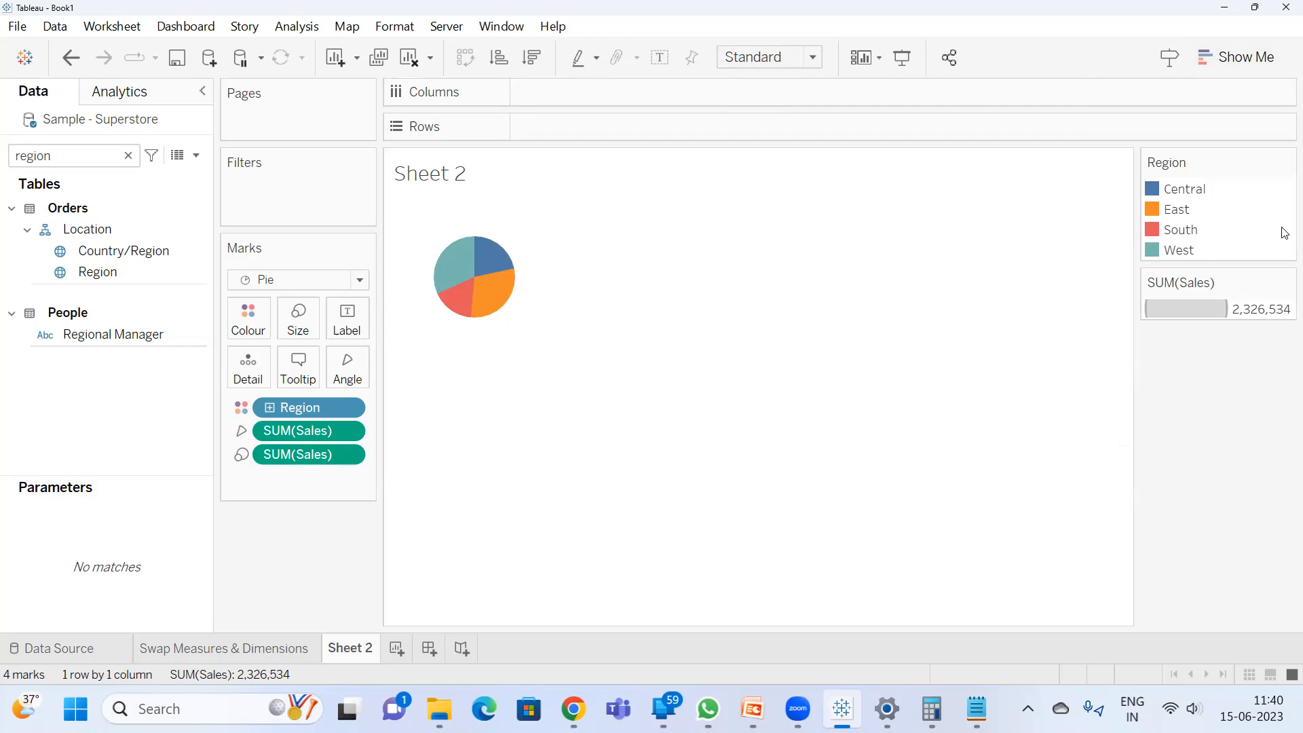
# - Add the ad hoc calculation SUM(1) to the rows of the pie chart
pyautogui.moveTo(114, 334); pyautogui.dragTo(428, 101)
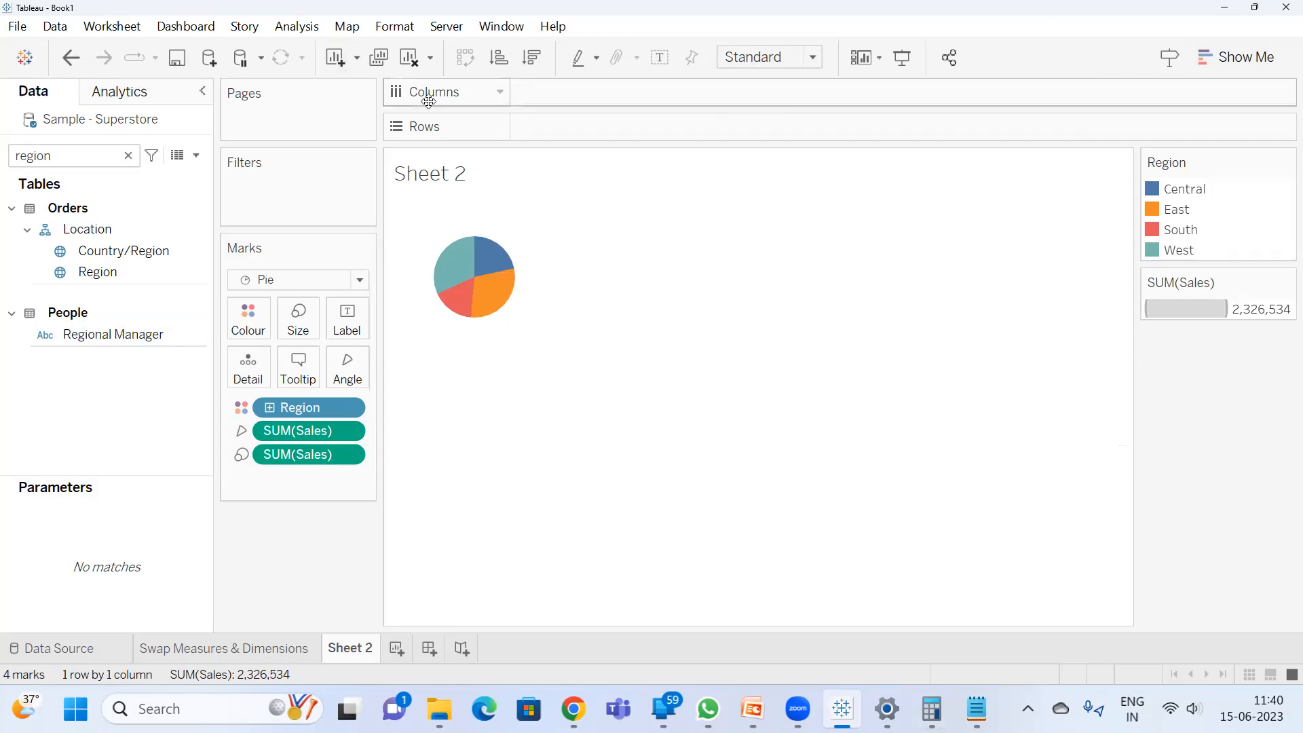
pyautogui.doubleClick(570, 130)
pyautogui.write('sum')
pyautogui.press('Return')
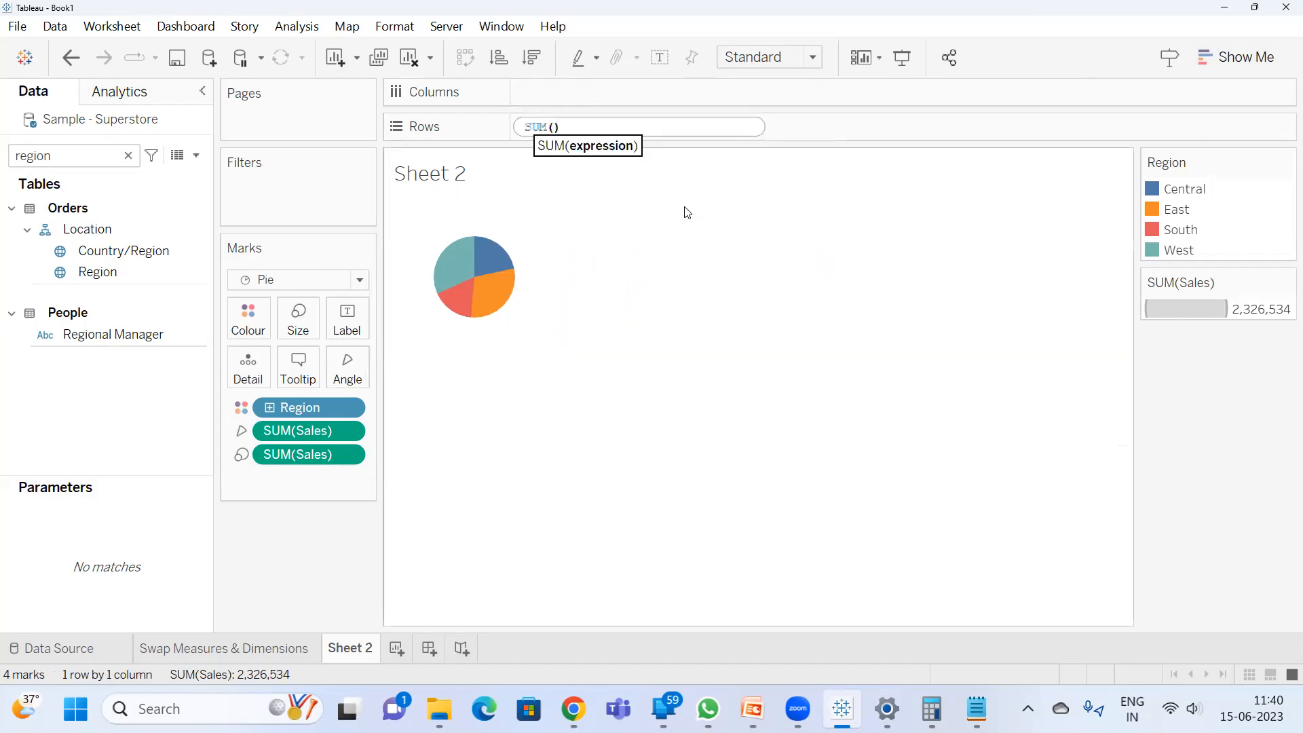
pyautogui.write('1')
pyautogui.press('Return')
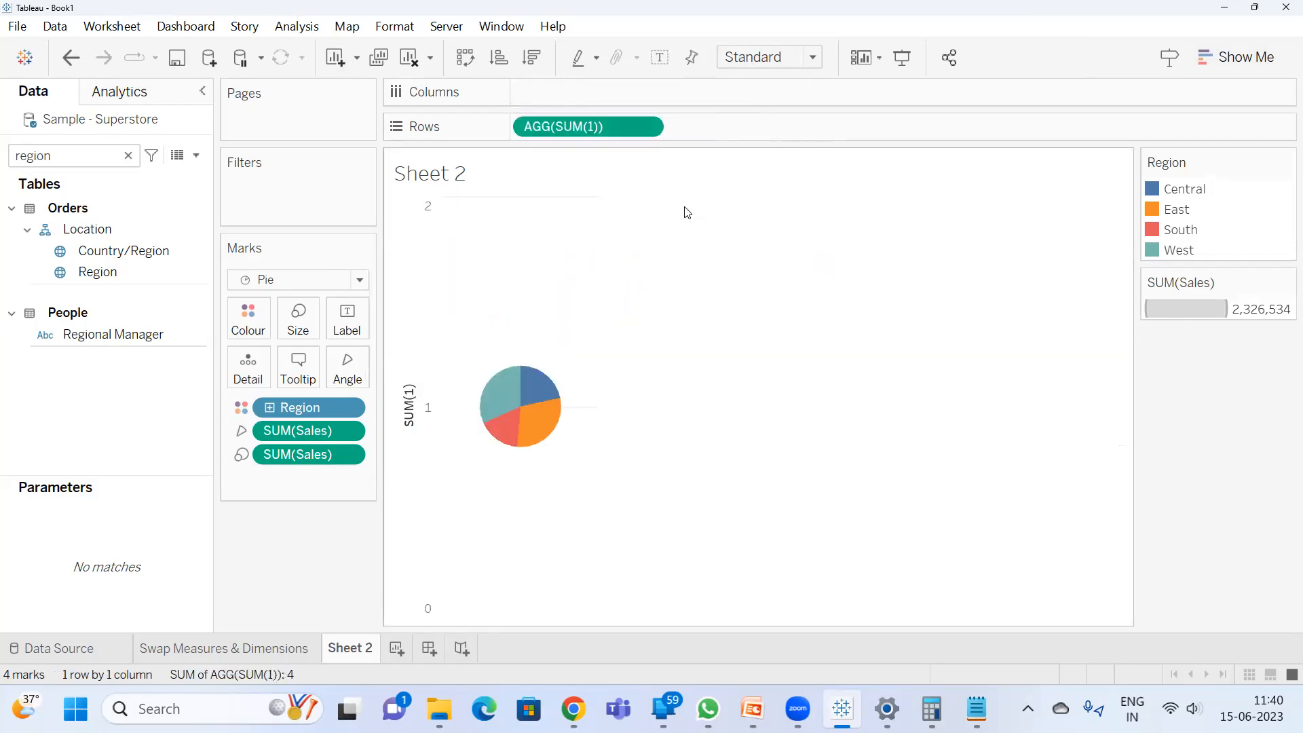
# - Add a second SUM(1) calculation to the rows and combine both pies on a dual axis
pyautogui.doubleClick(676, 127)
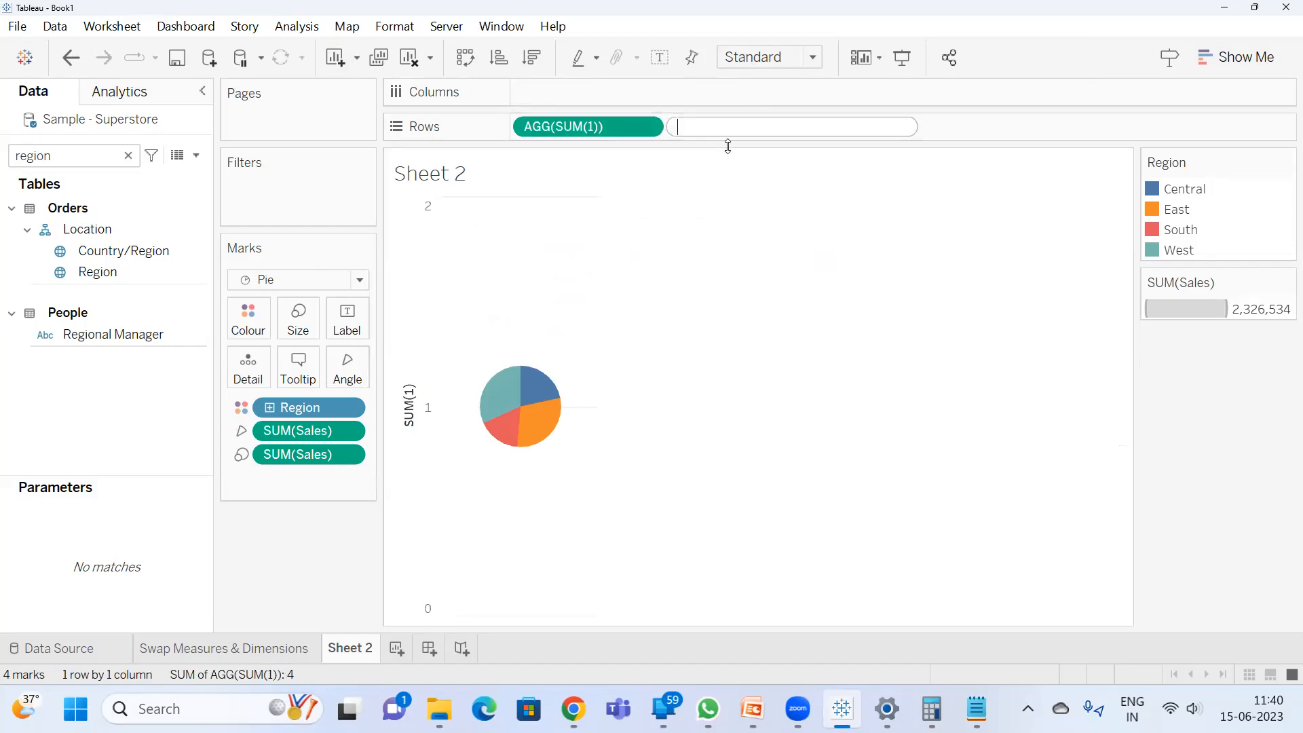
pyautogui.write('sum')
pyautogui.press('Return')
pyautogui.write('1')
pyautogui.press('Return')
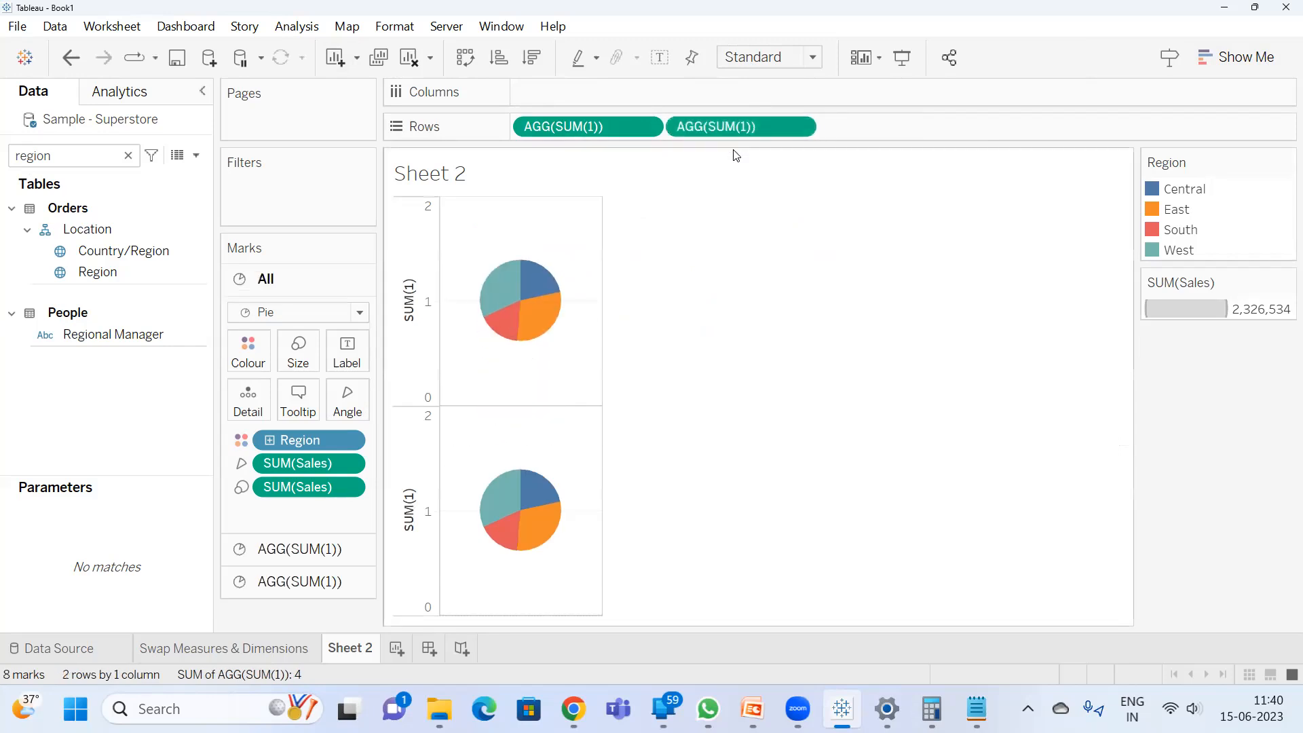
pyautogui.rightClick(706, 118)
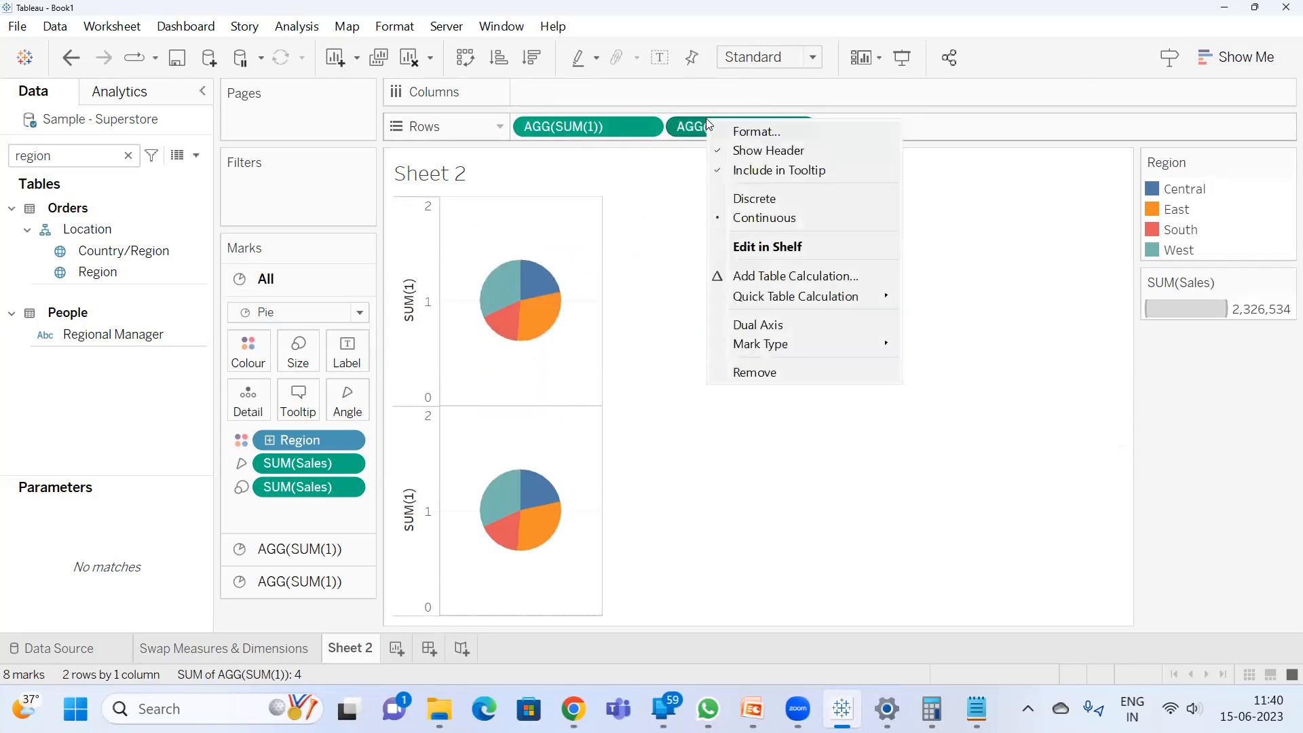
pyautogui.click(782, 325)
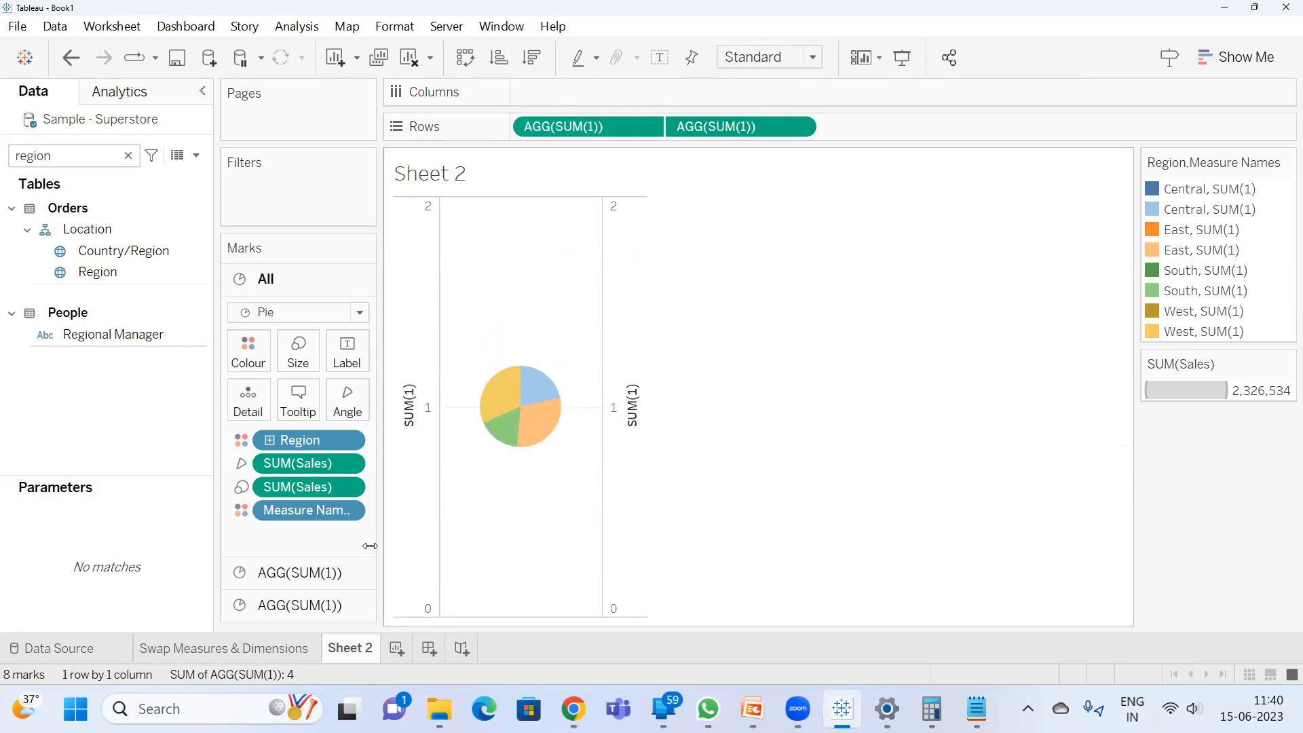
# - Remove Measure Names, both SUM(Sales) fields and Region from the marks of the second SUM(1)
pyautogui.click(278, 606)
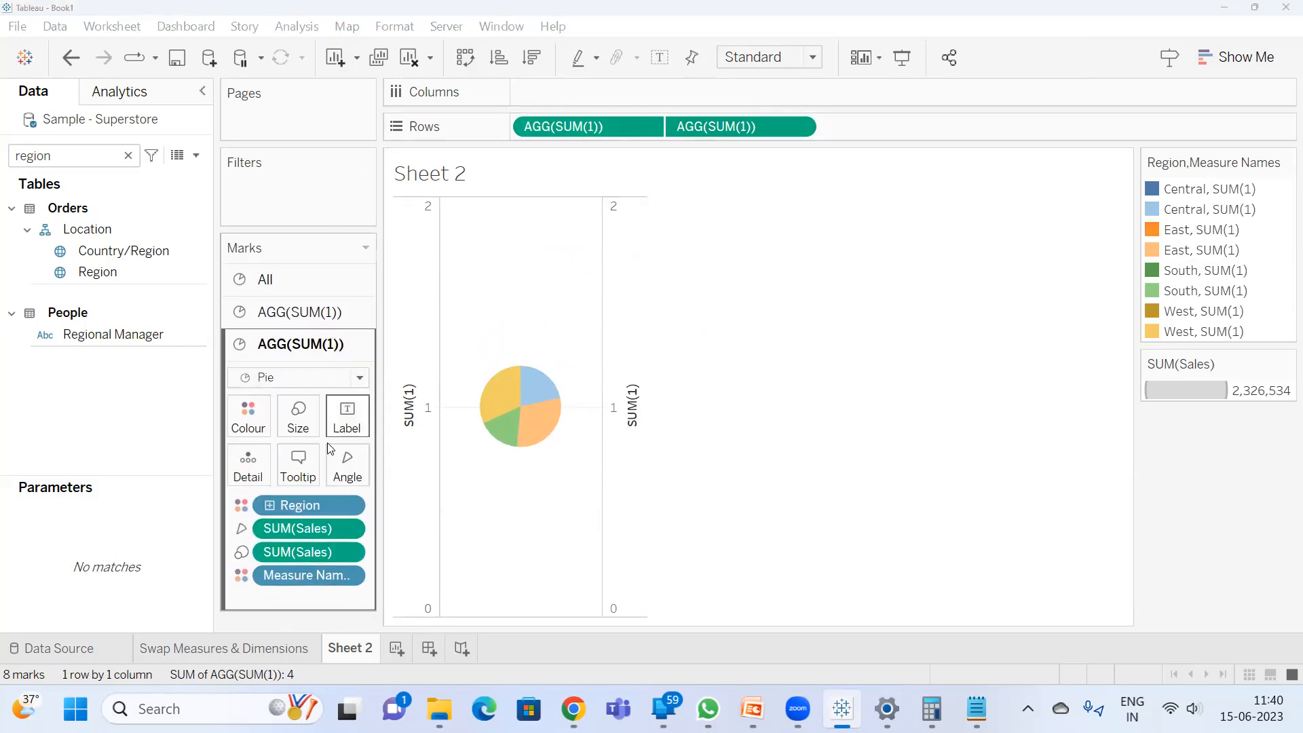
pyautogui.moveTo(309, 575); pyautogui.dragTo(821, 572)
pyautogui.moveTo(282, 550); pyautogui.dragTo(293, 608)
pyautogui.moveTo(312, 529); pyautogui.dragTo(302, 599)
pyautogui.moveTo(297, 514); pyautogui.dragTo(300, 572)
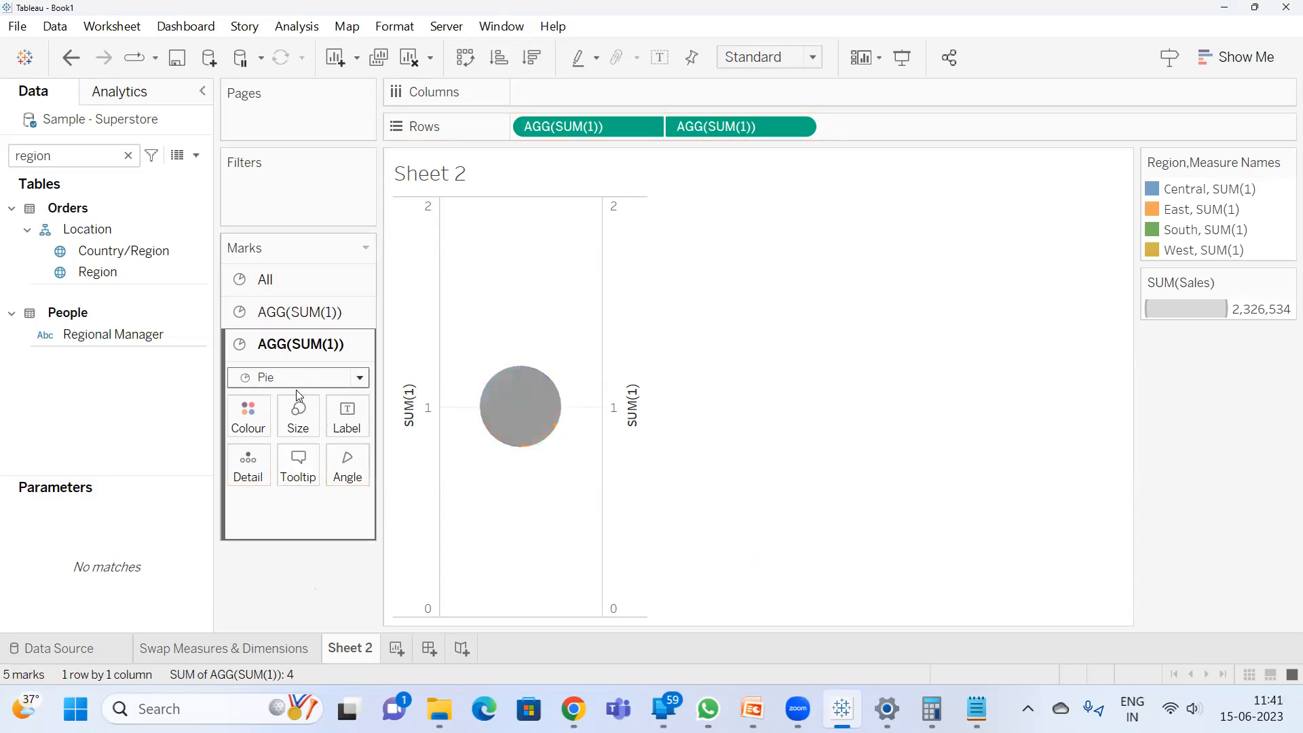
# - Enlarge the first SUM(1) pie until it forms a narrow ring around the grey inner circle
pyautogui.click(299, 311)
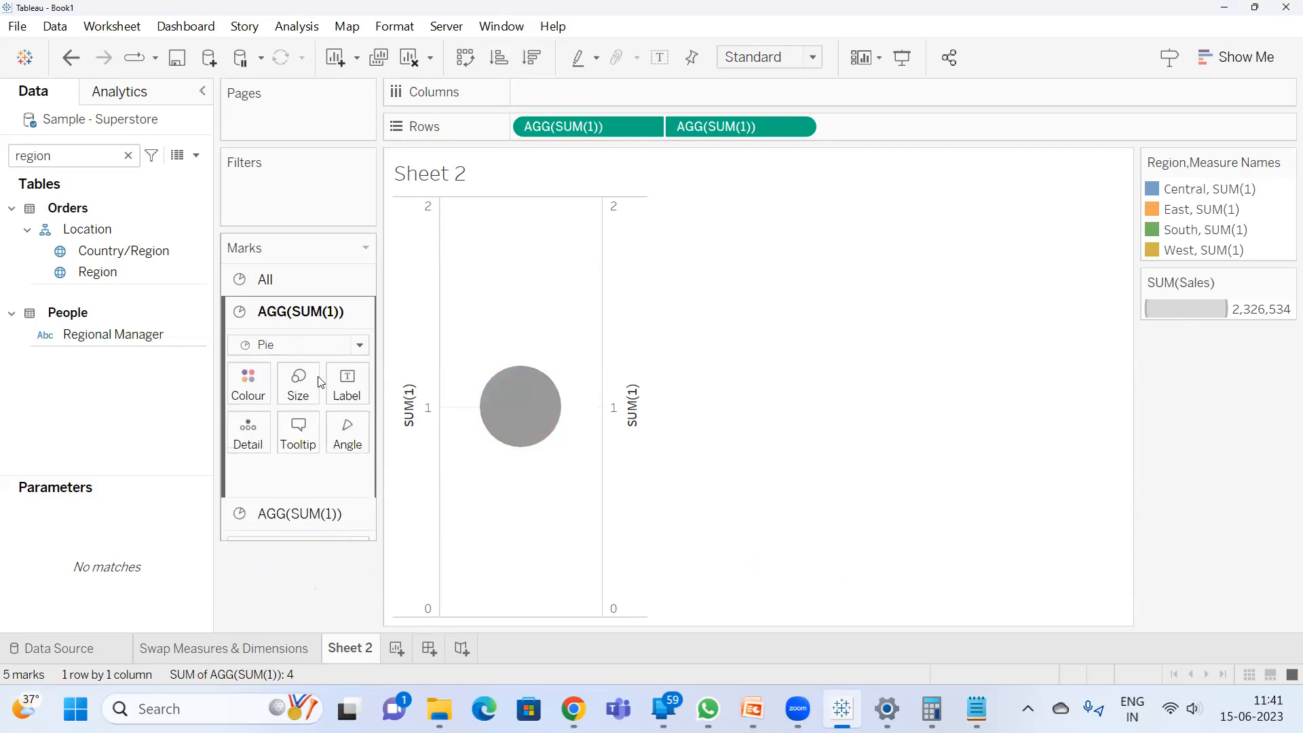
pyautogui.click(298, 381)
pyautogui.click(390, 433)
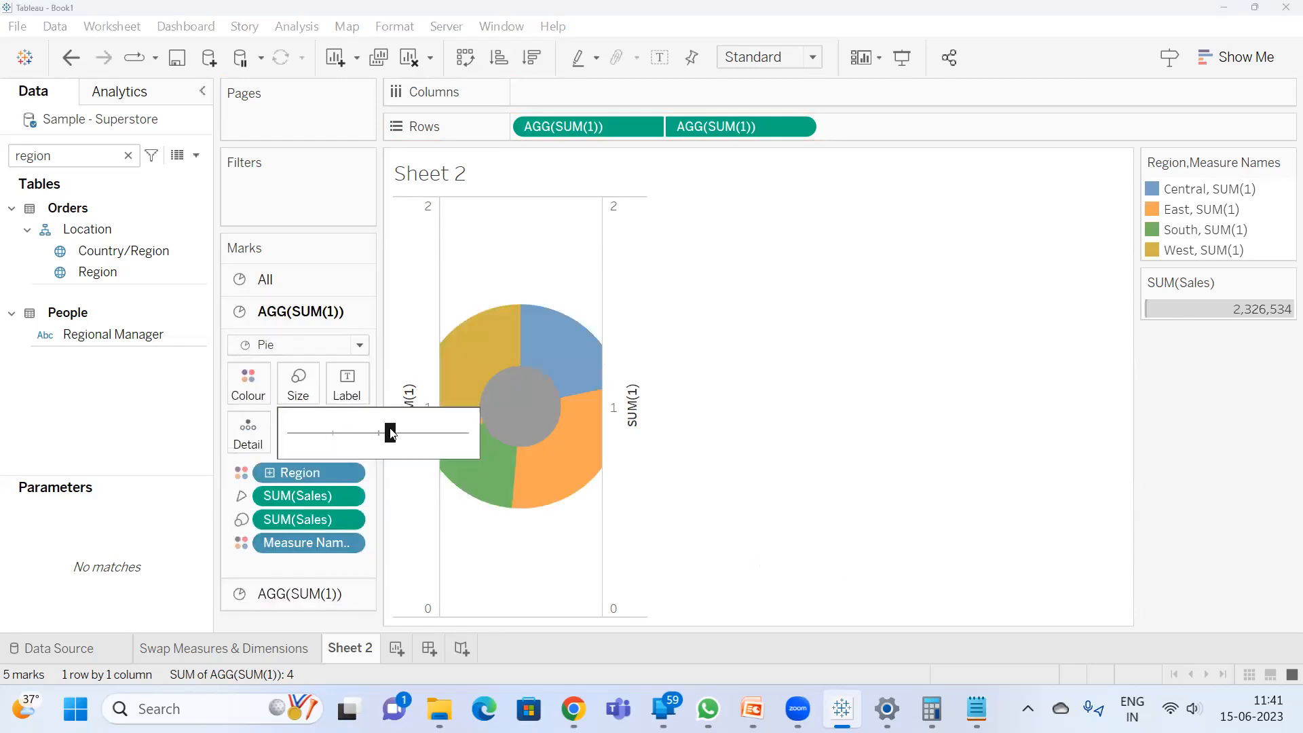
pyautogui.moveTo(384, 435); pyautogui.dragTo(358, 435)
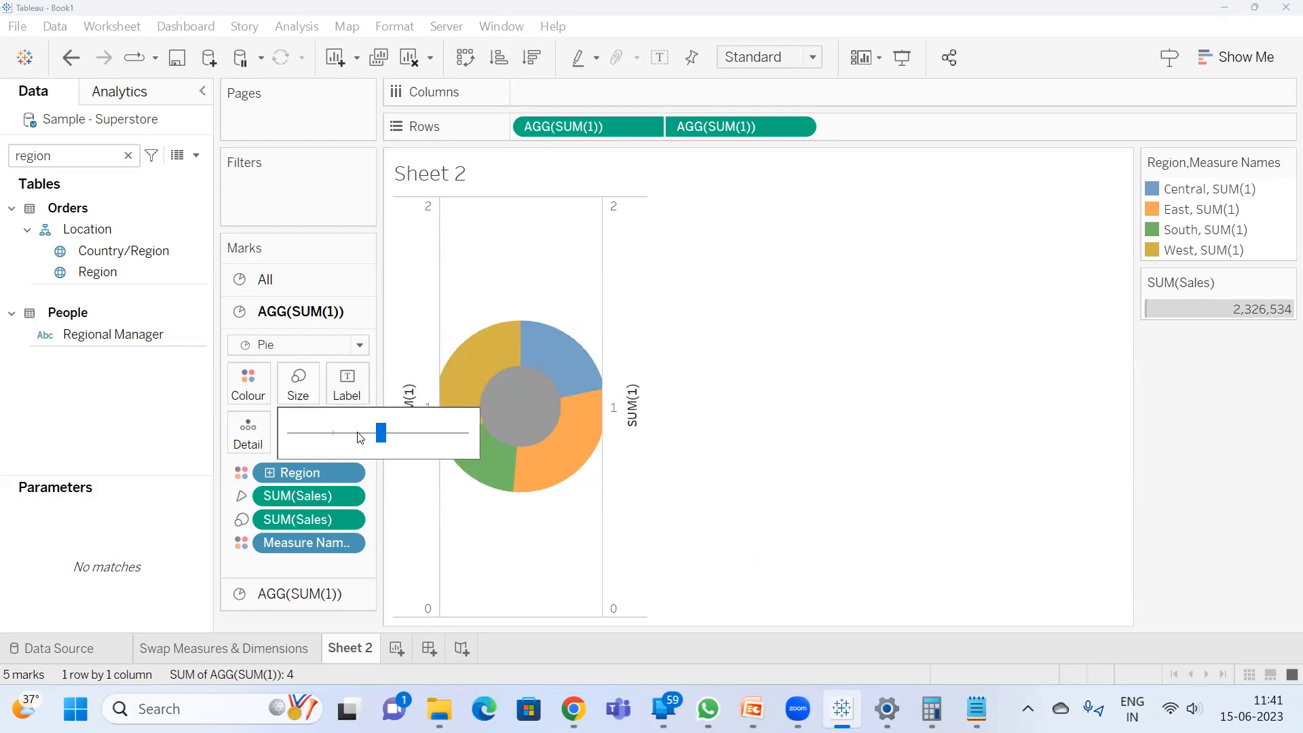
# - Colour the inner circle of the second SUM(1) white to form a donut hole
pyautogui.click(299, 594)
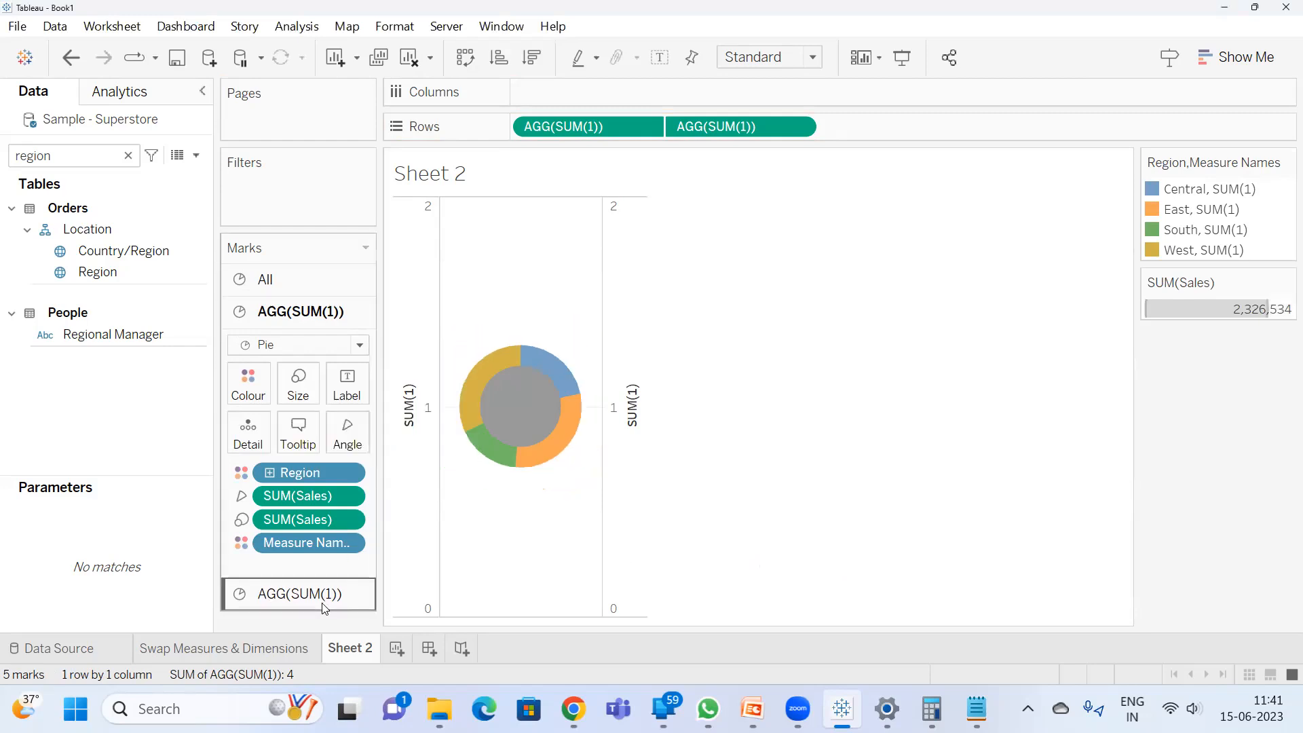
pyautogui.click(258, 427)
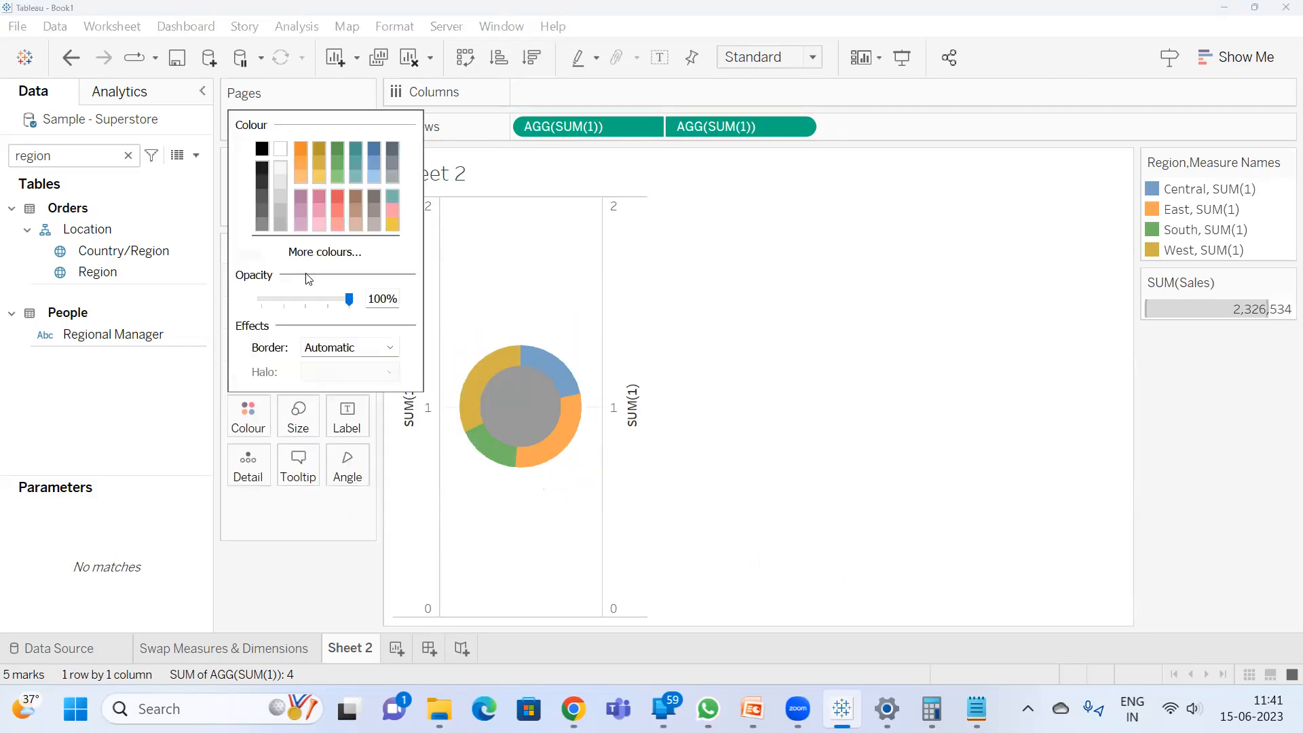
pyautogui.click(281, 149)
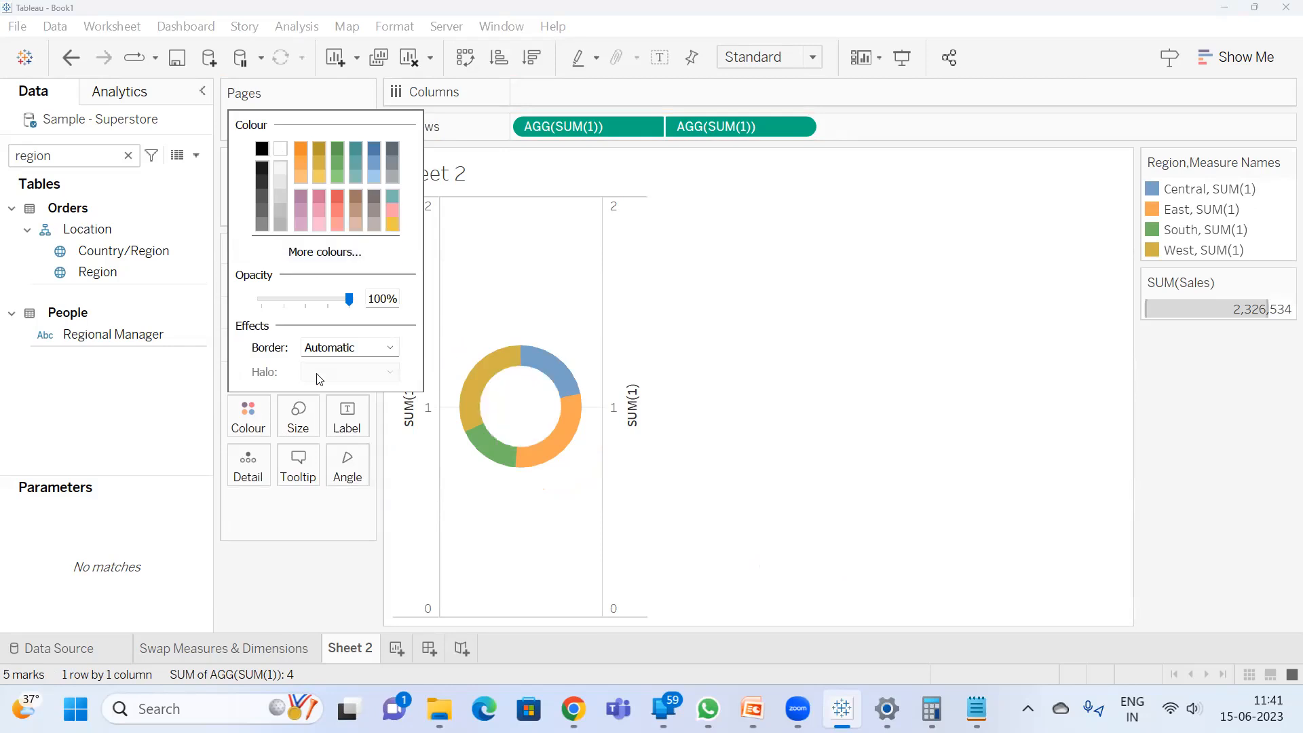
# - Hide the SUM(1) axis headers on both sides of the donut chart
pyautogui.click(322, 561)
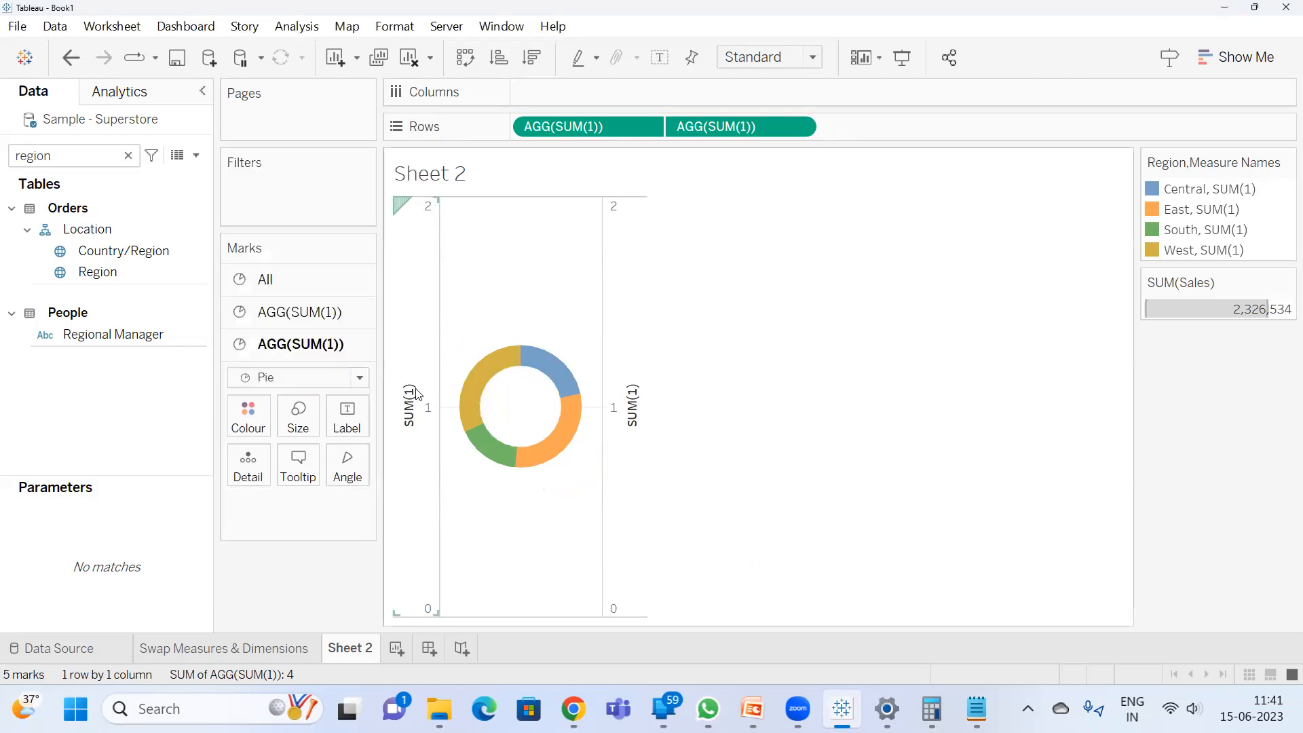
pyautogui.rightClick(413, 392)
pyautogui.click(499, 559)
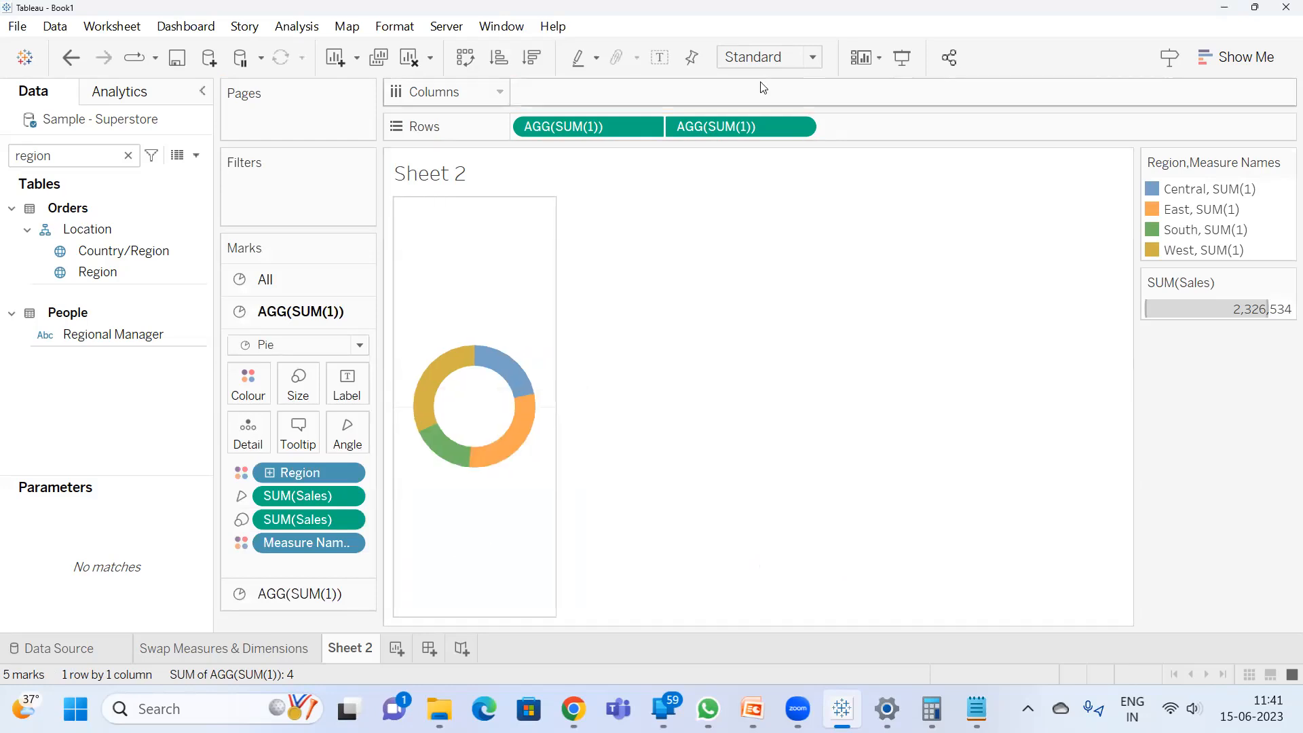
# - Set the sheet's zero lines to None
pyautogui.click(395, 25)
pyautogui.click(407, 201)
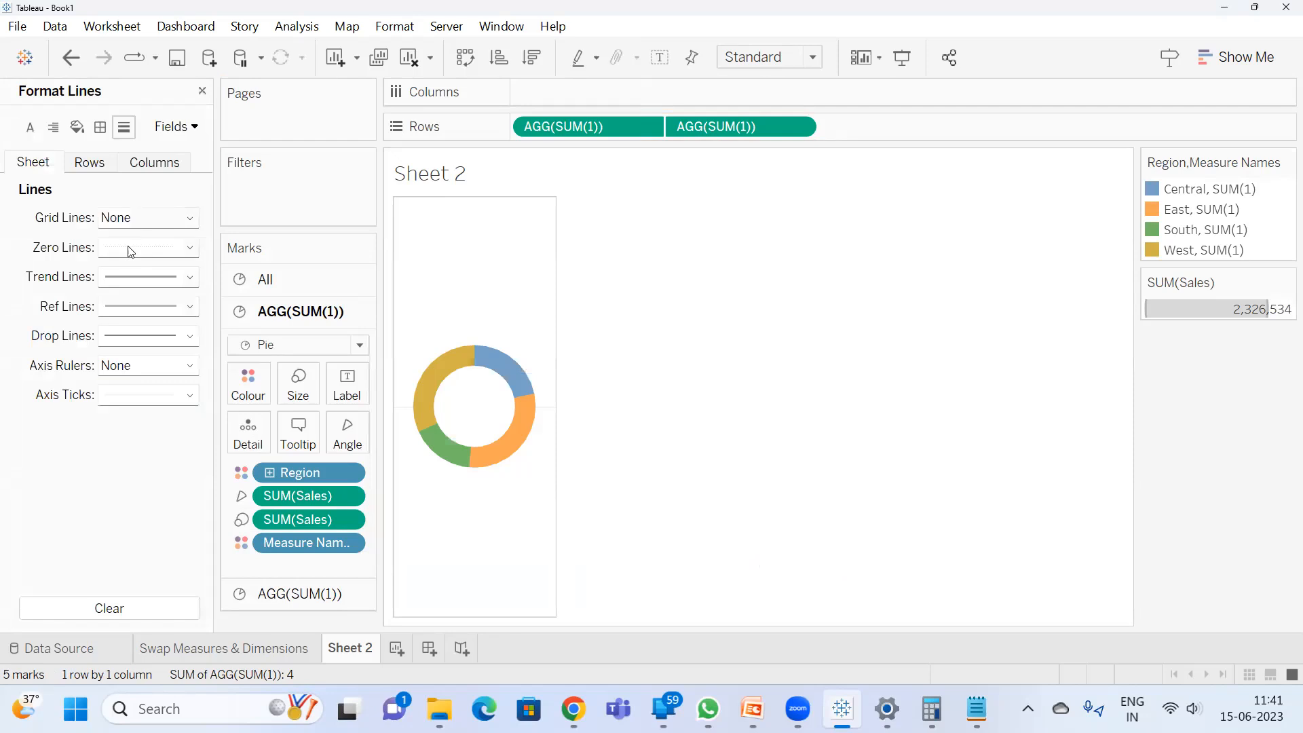
pyautogui.click(131, 251)
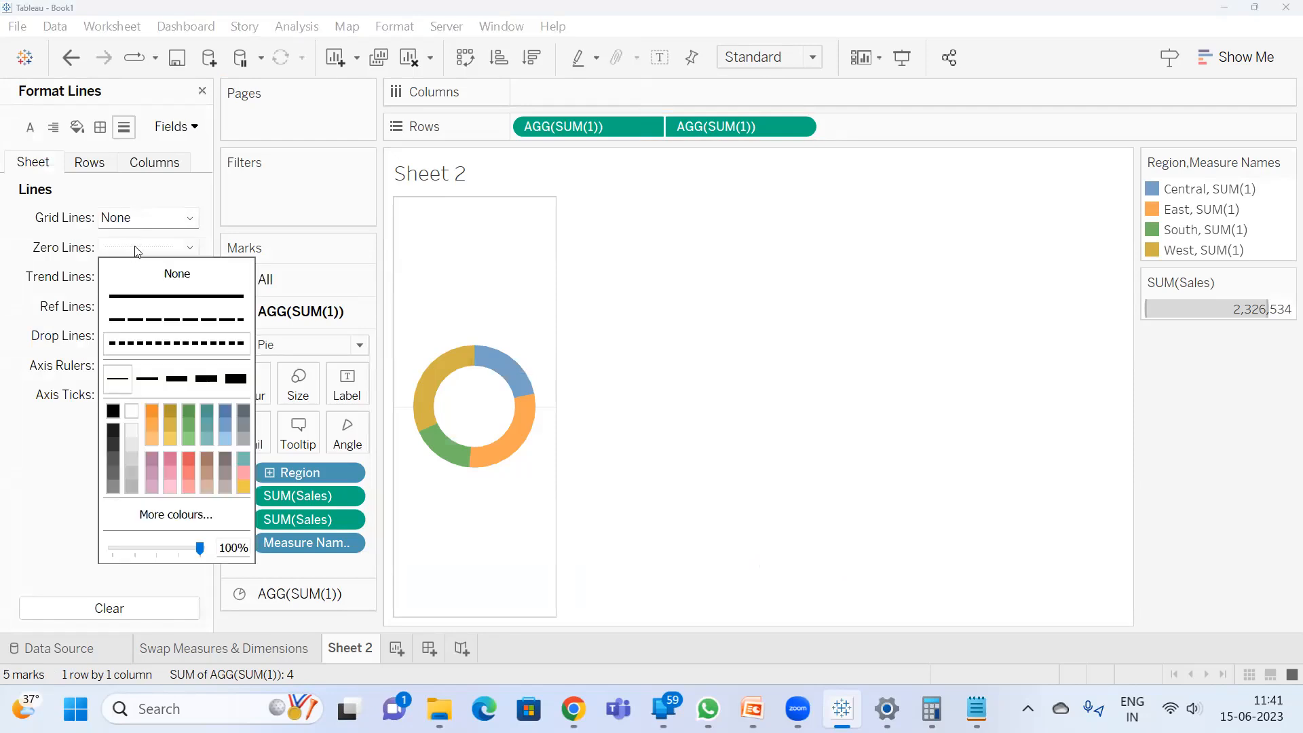
pyautogui.click(167, 274)
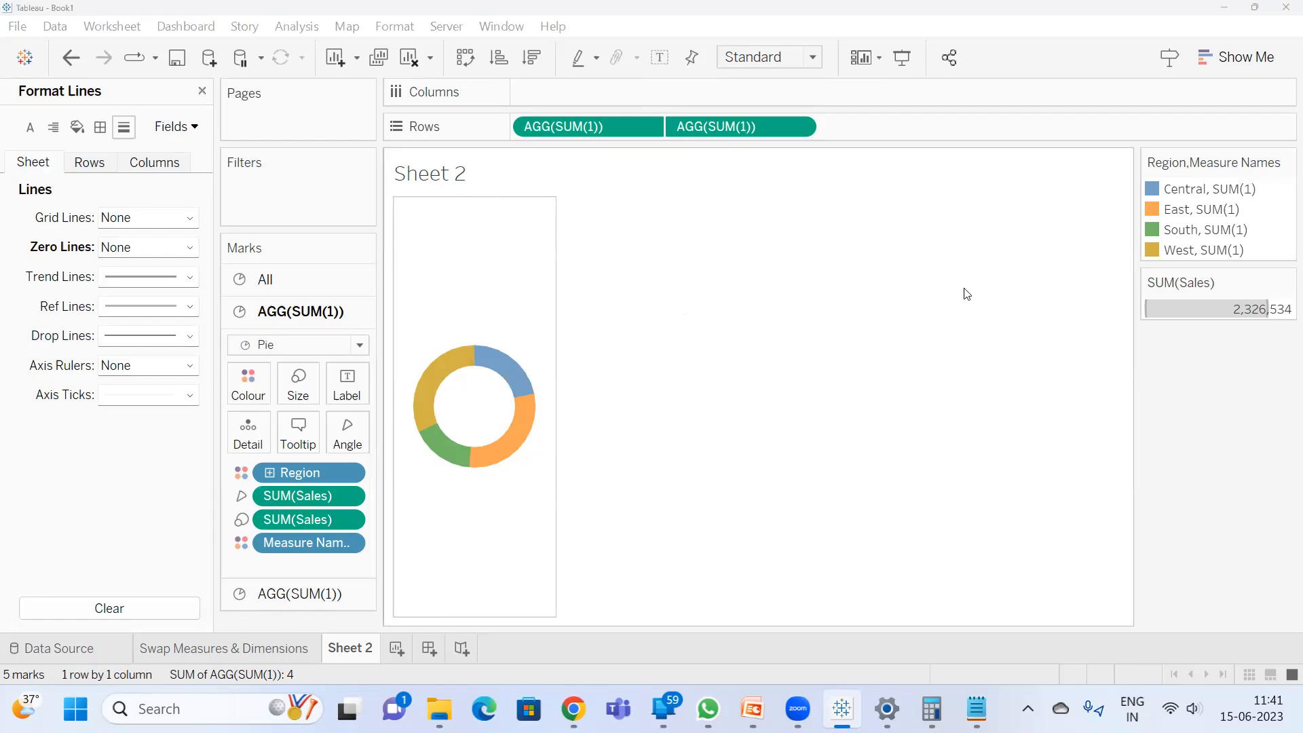
# - Rename the Sheet 2 worksheet as Donut Chart
pyautogui.doubleClick(340, 654)
pyautogui.write('D')
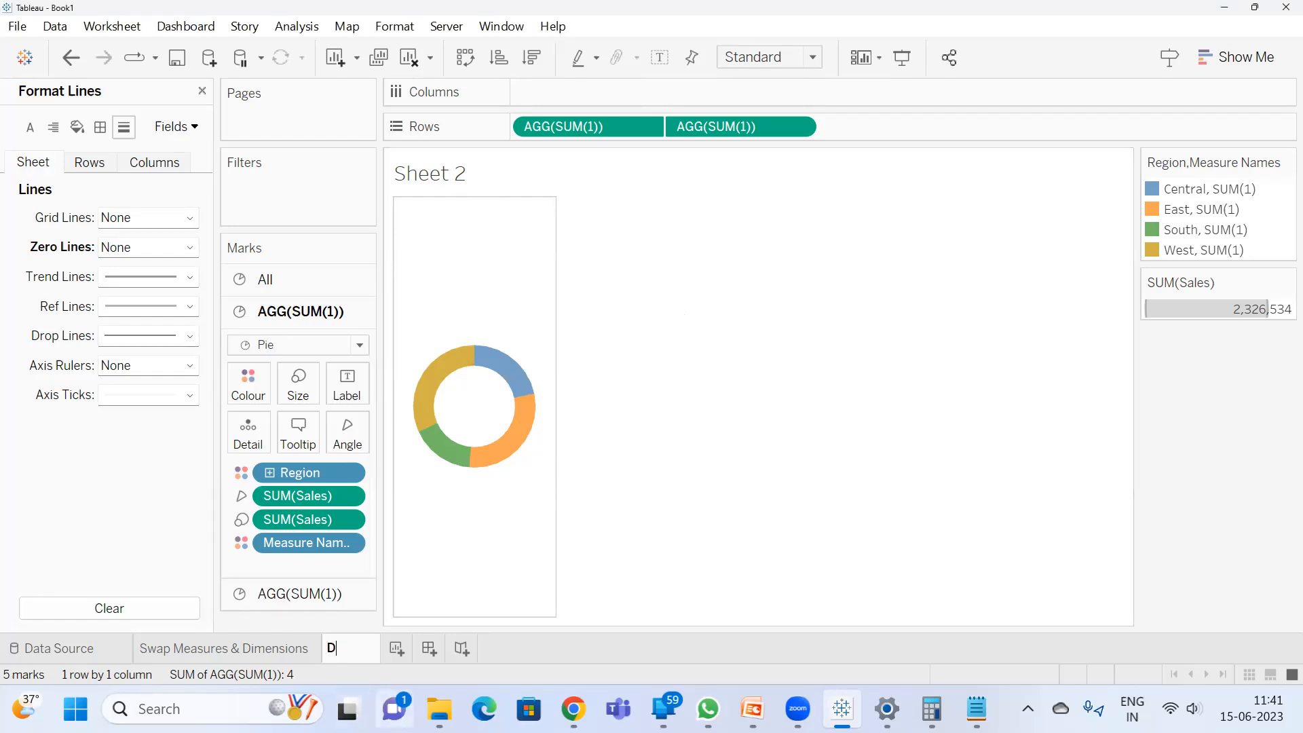
pyautogui.write('onut Chart')
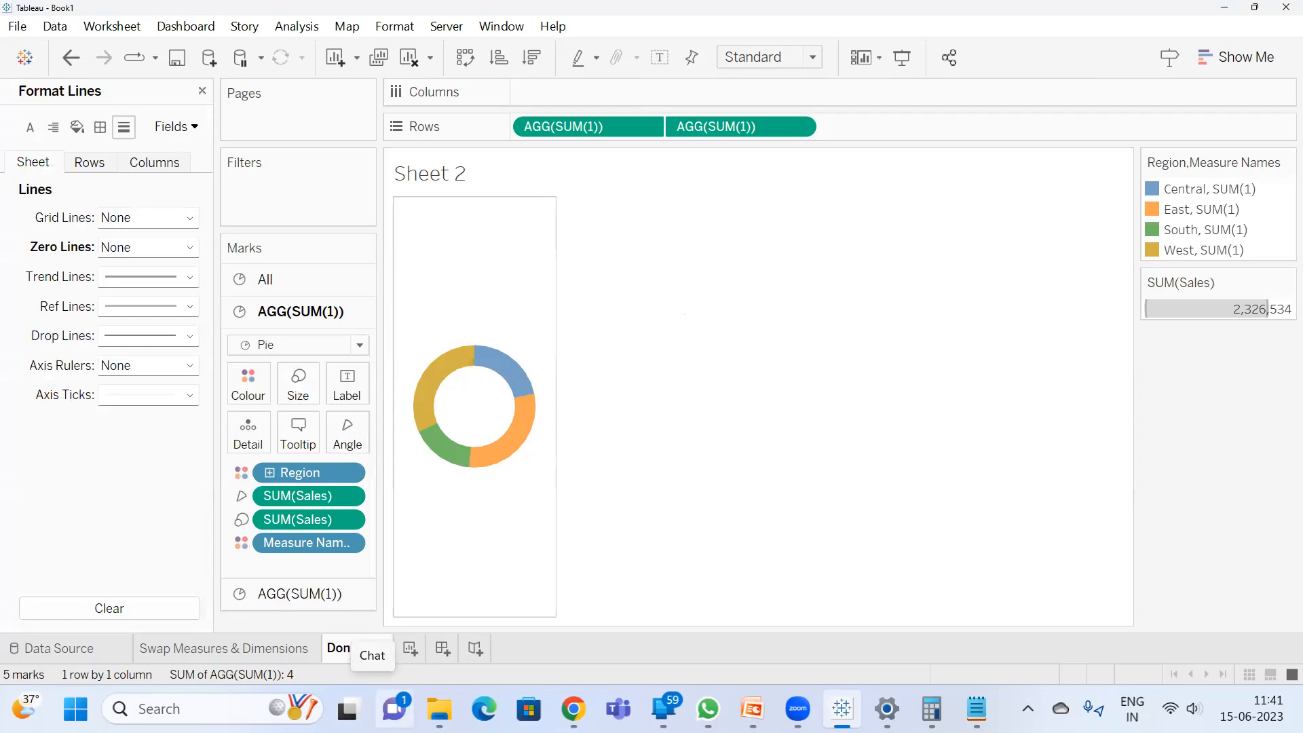
pyautogui.press('Return')
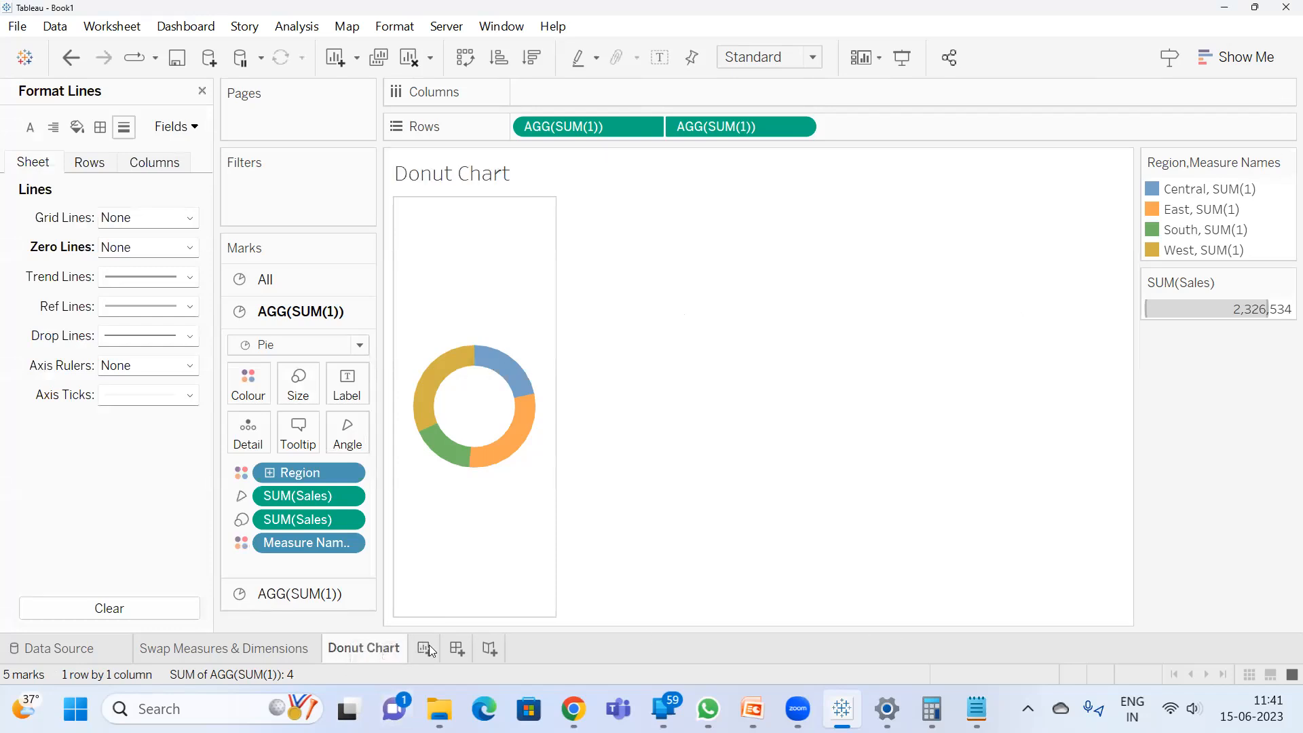
# - Add a new worksheet after Donut Chart and clear the region search from the field list
pyautogui.click(412, 652)
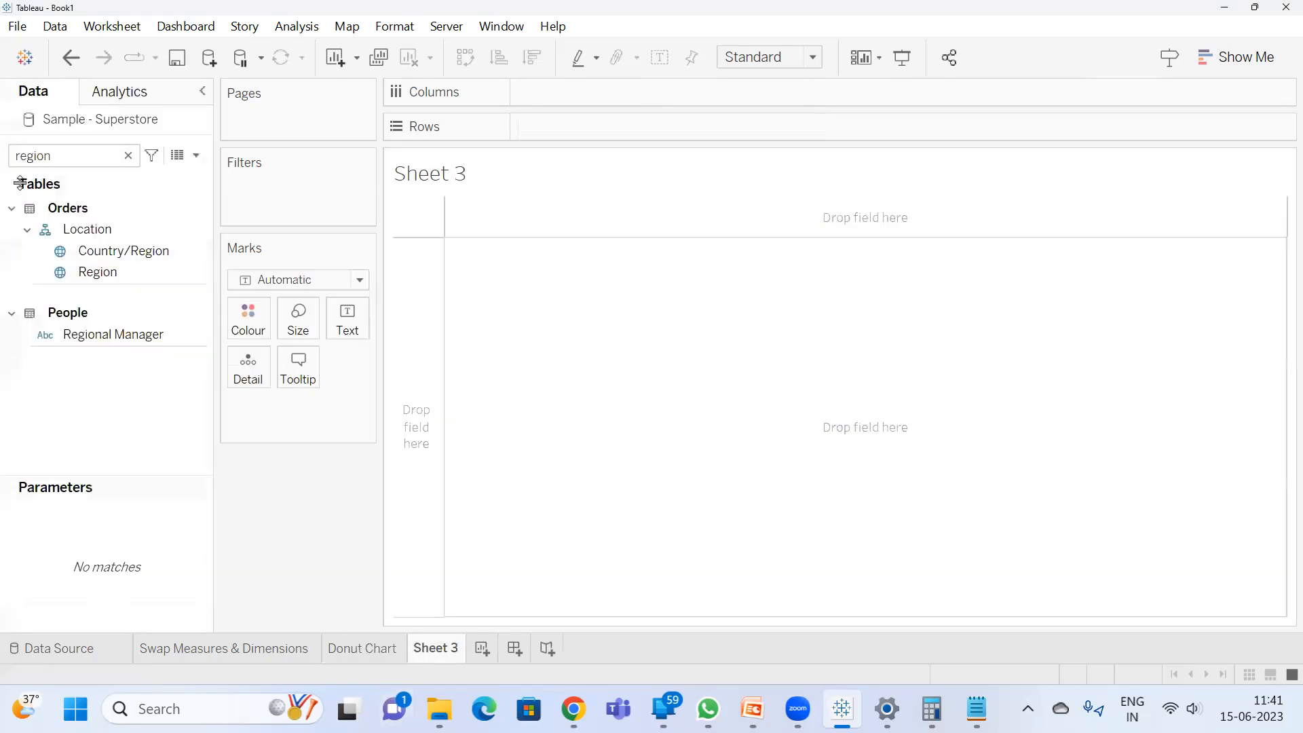
pyautogui.click(127, 156)
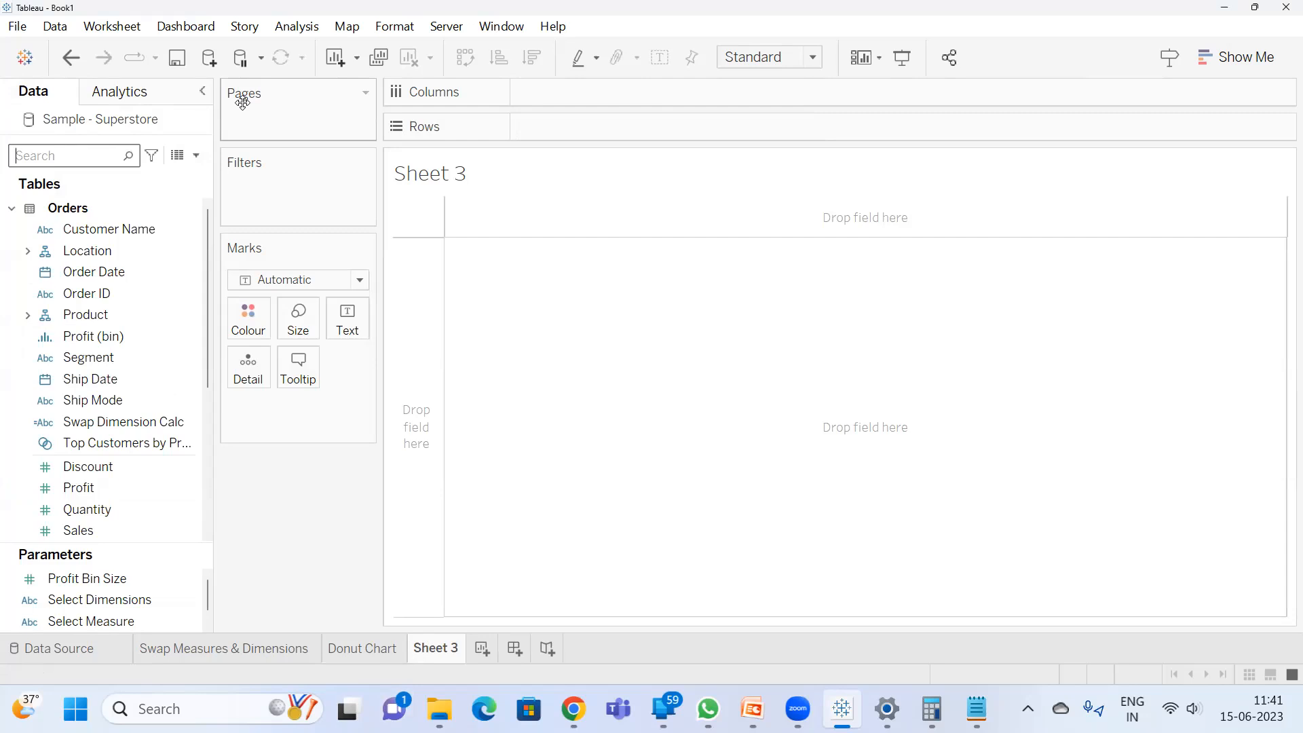
# - Build a text table of Sales by Sub-Category and clear the sheet again
pyautogui.write('s')
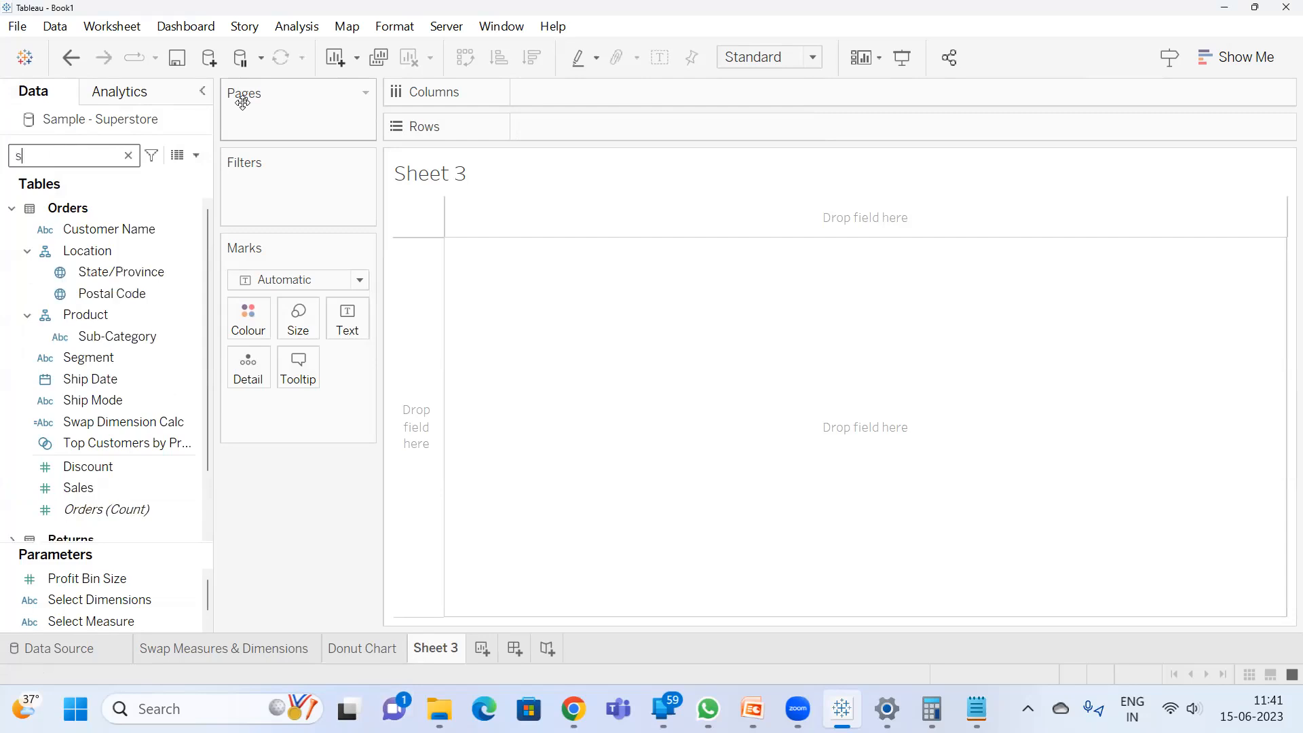
pyautogui.write('u')
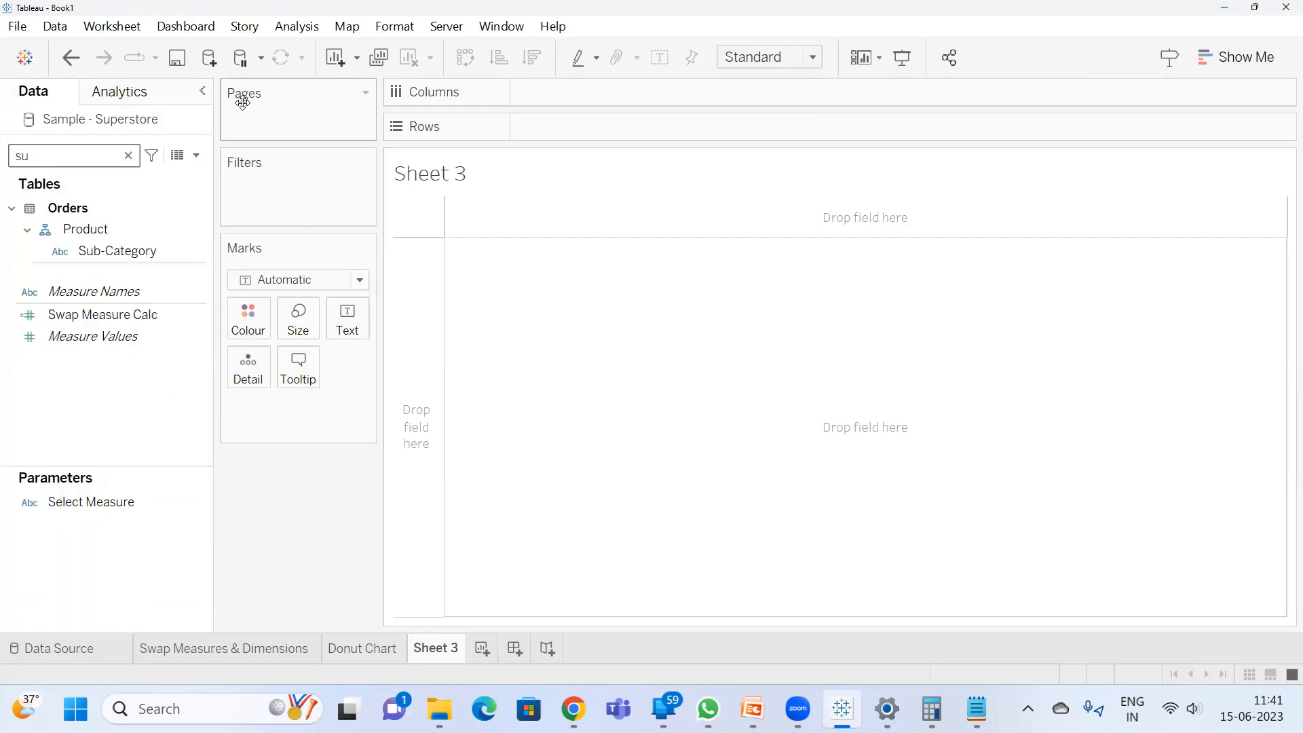
pyautogui.doubleClick(116, 250)
pyautogui.click(72, 164)
pyautogui.press('BackSpace')
pyautogui.write('a')
pyautogui.doubleClick(79, 243)
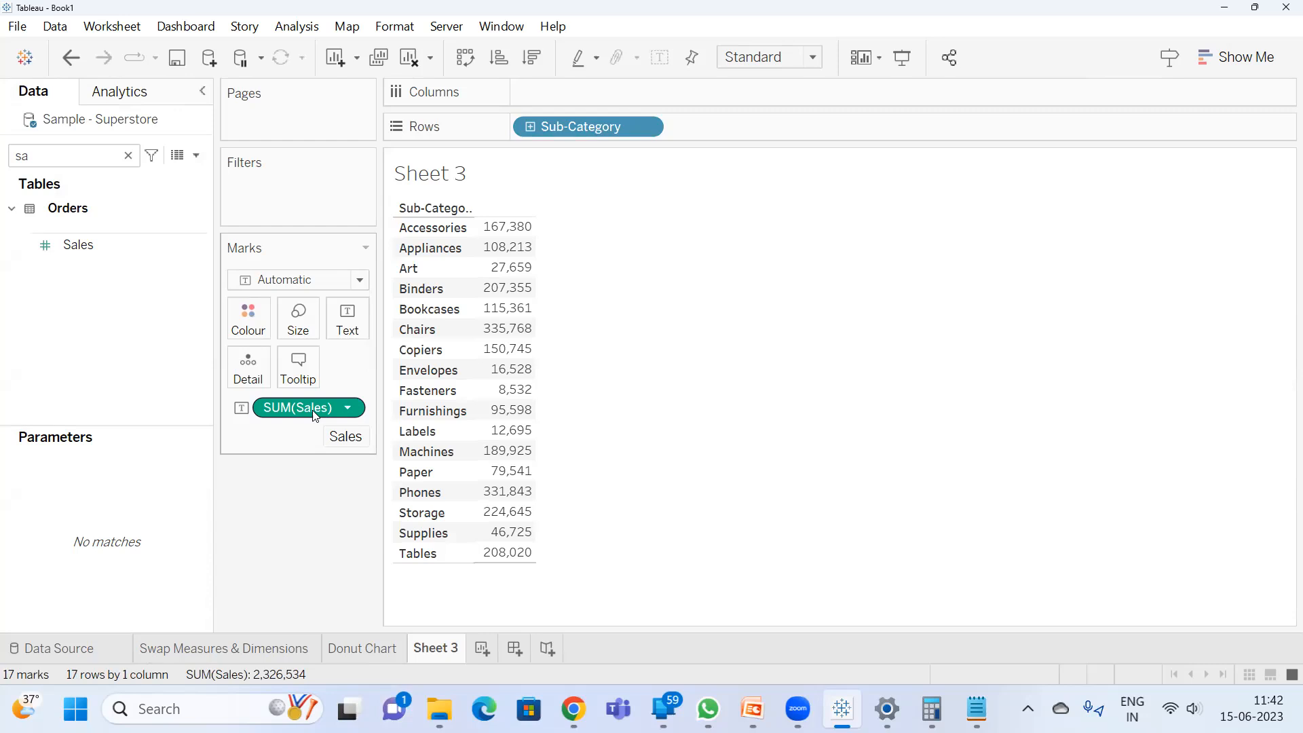
pyautogui.moveTo(513, 349)
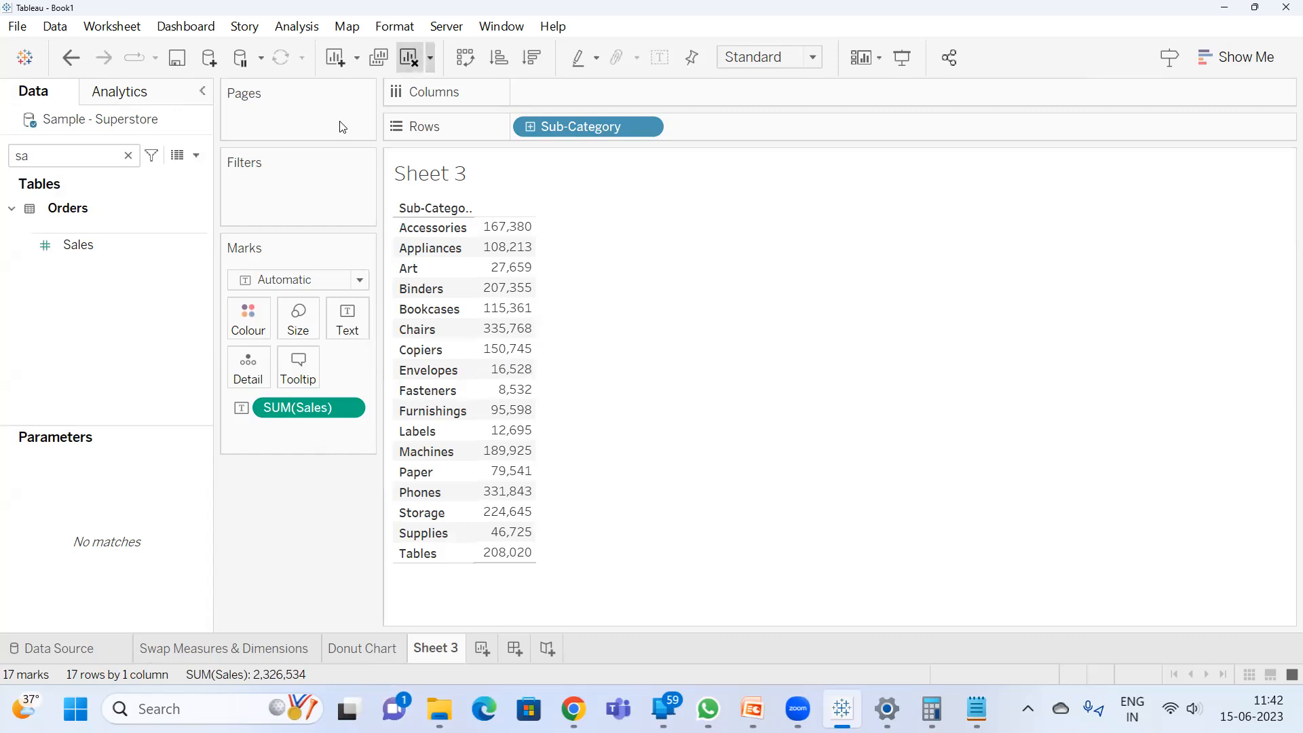
# - Search the fields for sub and place Sub-Category on the rows
pyautogui.click(100, 243)
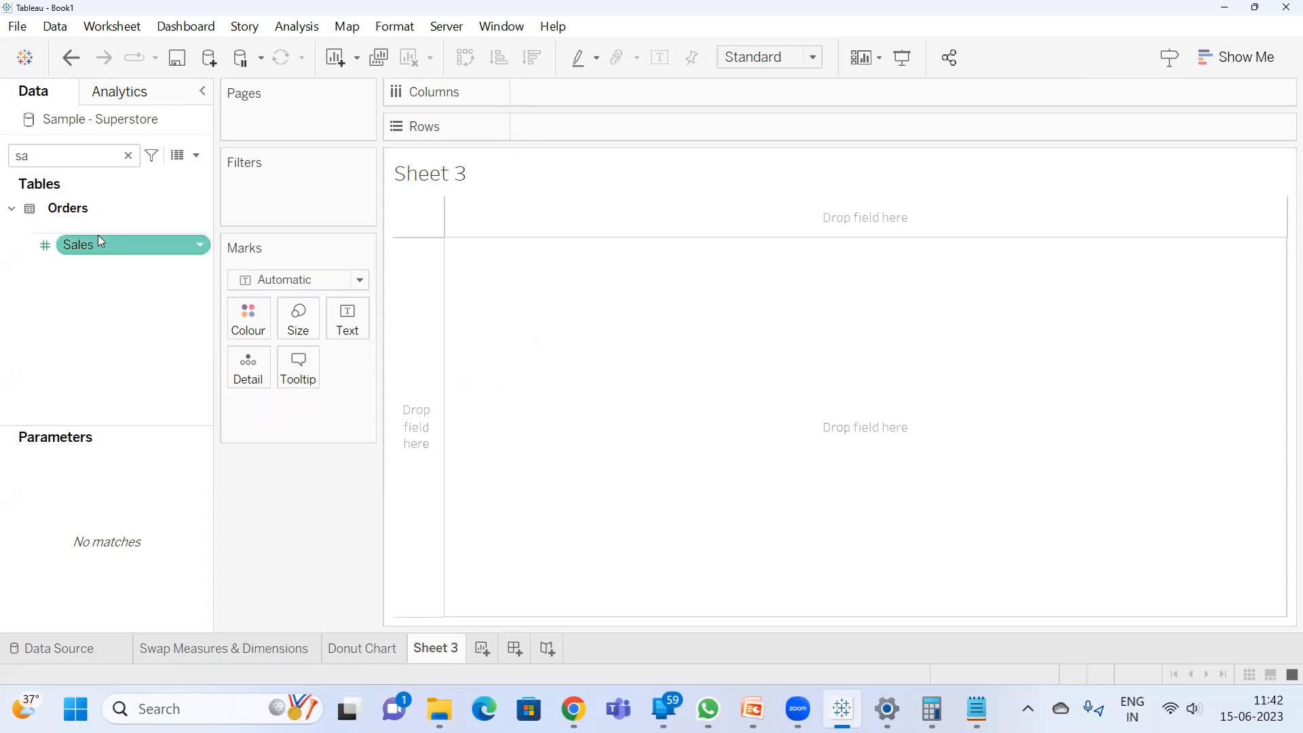
pyautogui.doubleClick(38, 156)
pyautogui.write('sub')
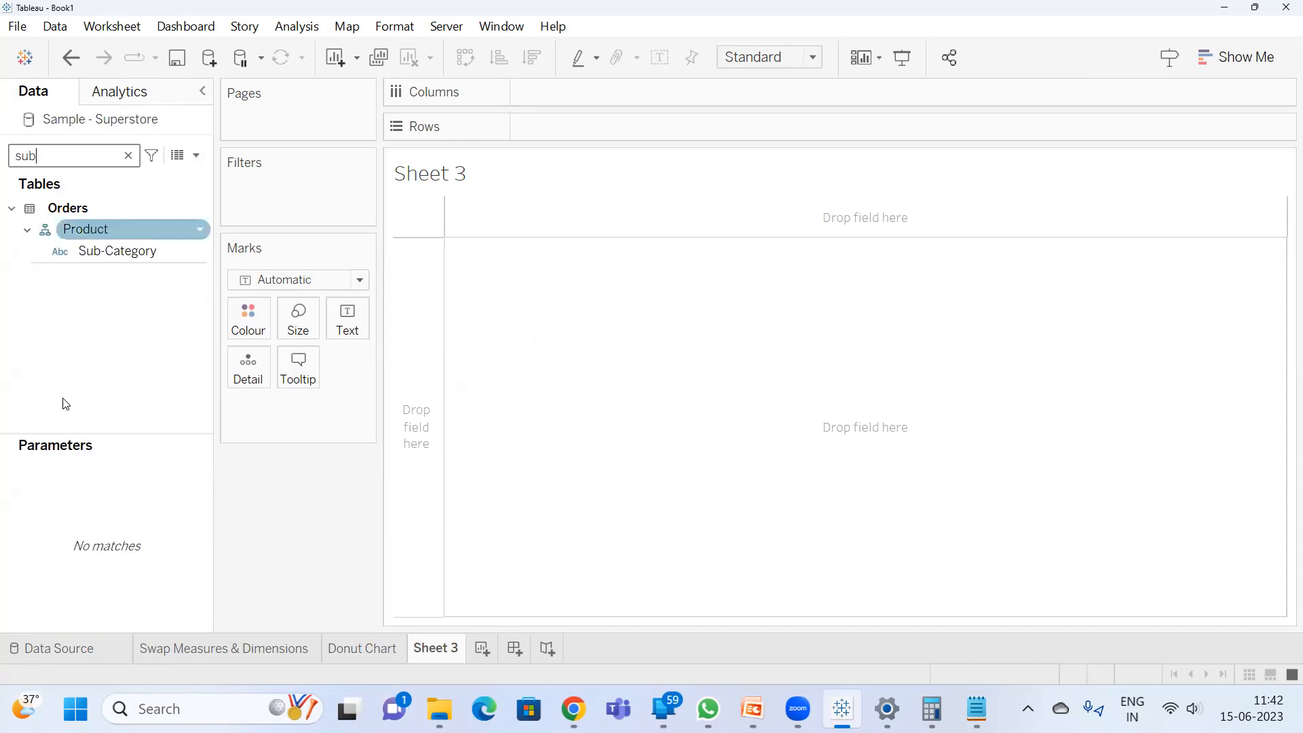
pyautogui.moveTo(103, 251); pyautogui.dragTo(245, 502)
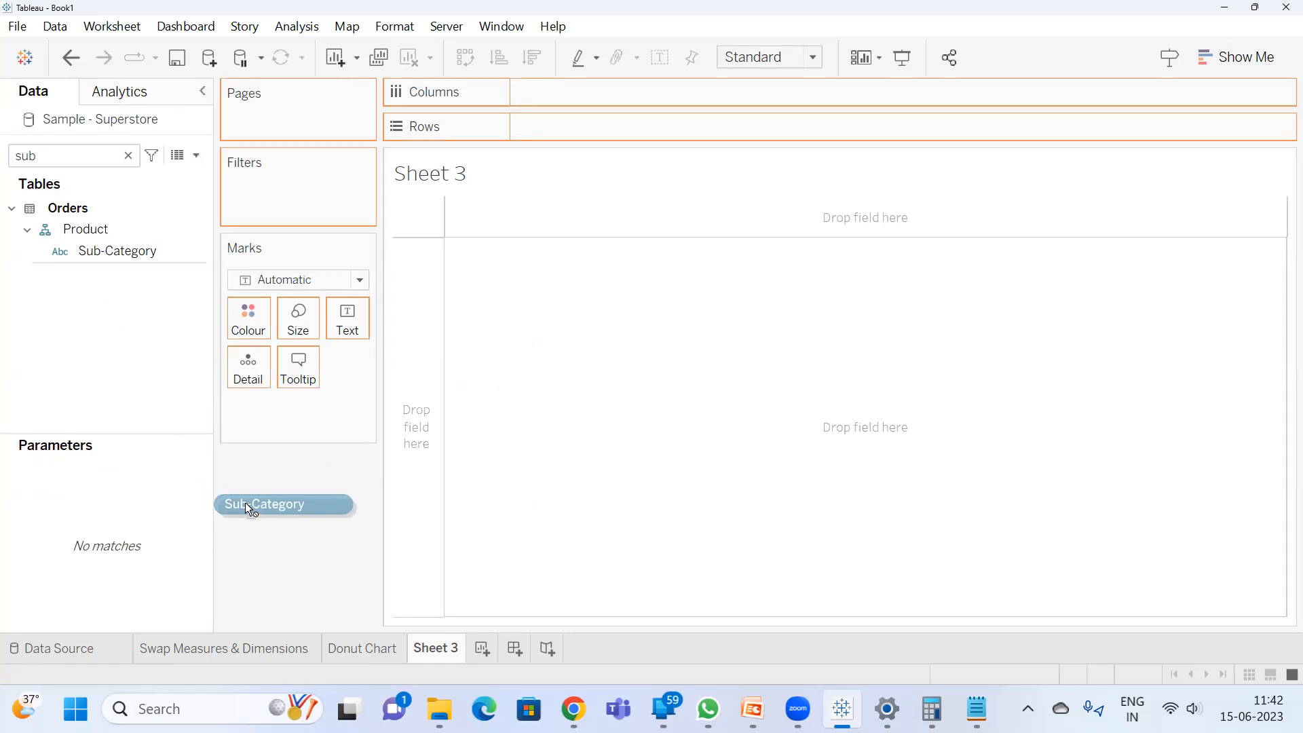
pyautogui.moveTo(245, 502); pyautogui.dragTo(567, 129)
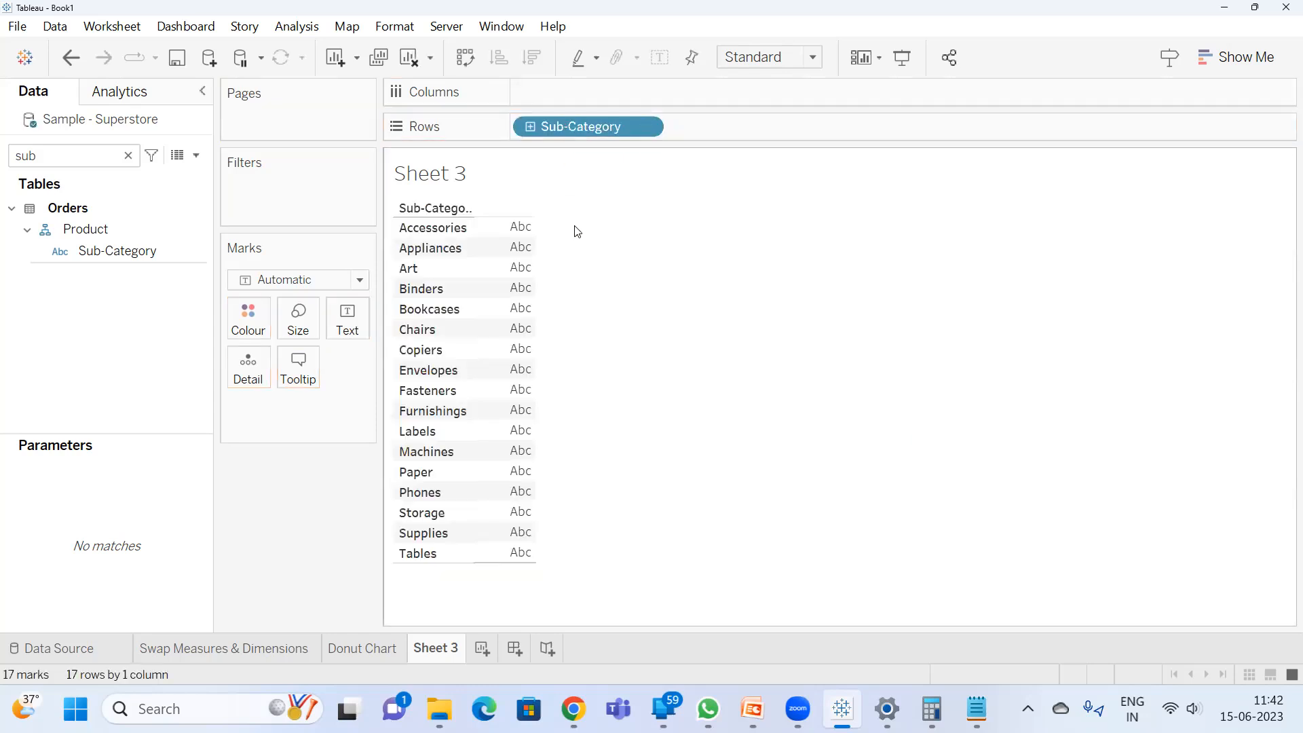
# - Add Sales to the rows and move Sub-Category to the columns to form a bar chart
pyautogui.click(69, 154)
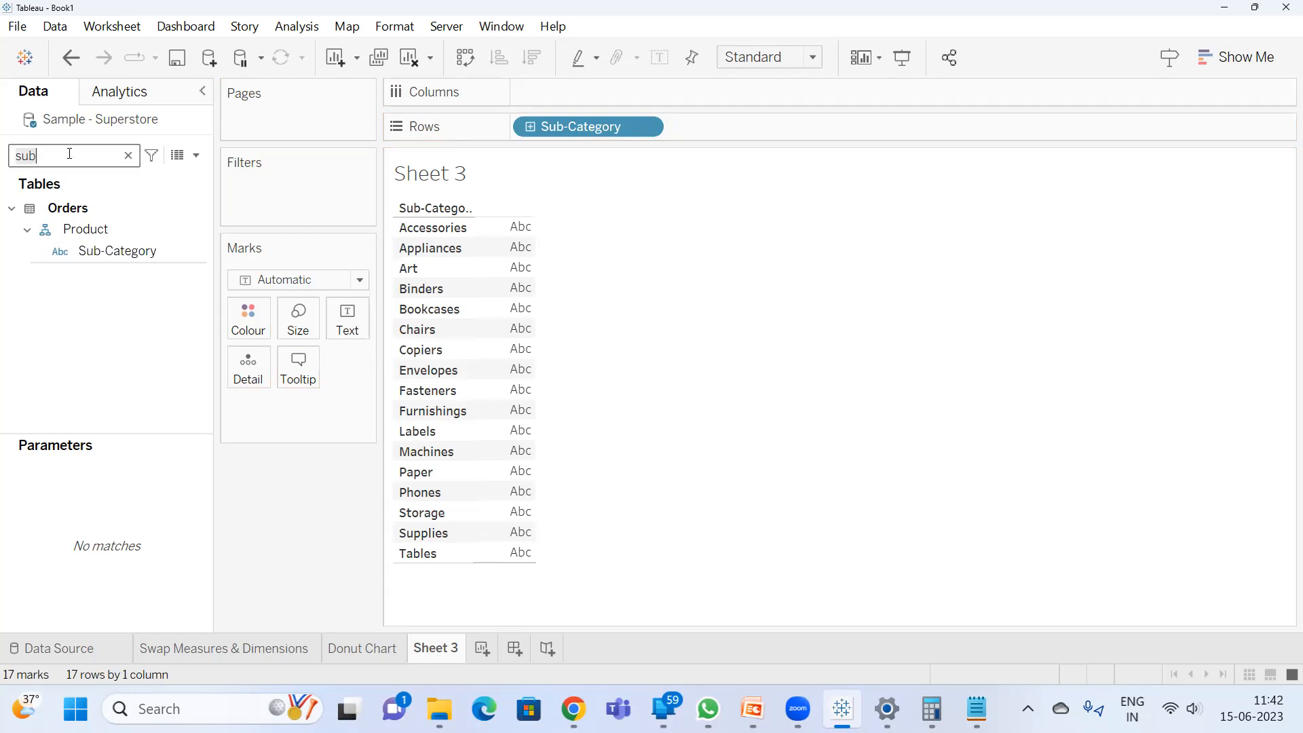
pyautogui.press('BackSpace')
pyautogui.press('BackSpace')
pyautogui.press('BackSpace')
pyautogui.write('sa')
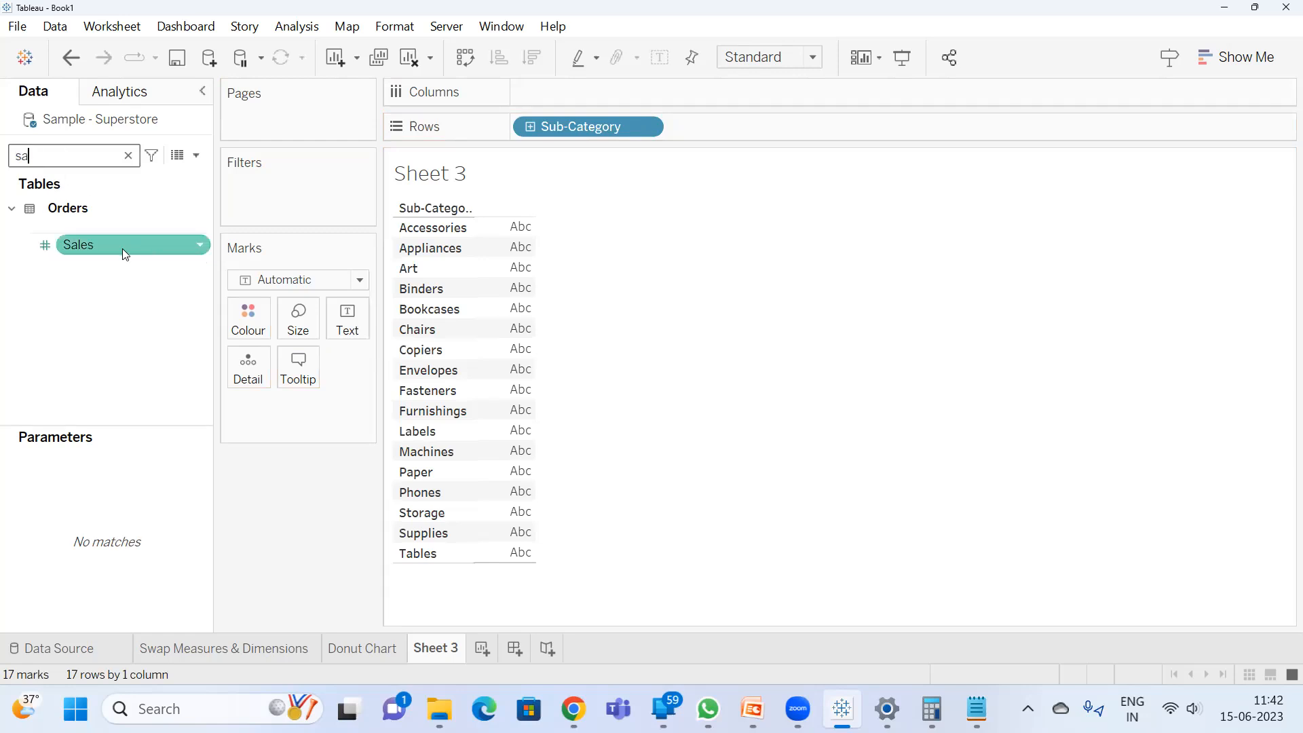
pyautogui.moveTo(121, 247); pyautogui.dragTo(804, 122)
pyautogui.moveTo(570, 126); pyautogui.dragTo(570, 97)
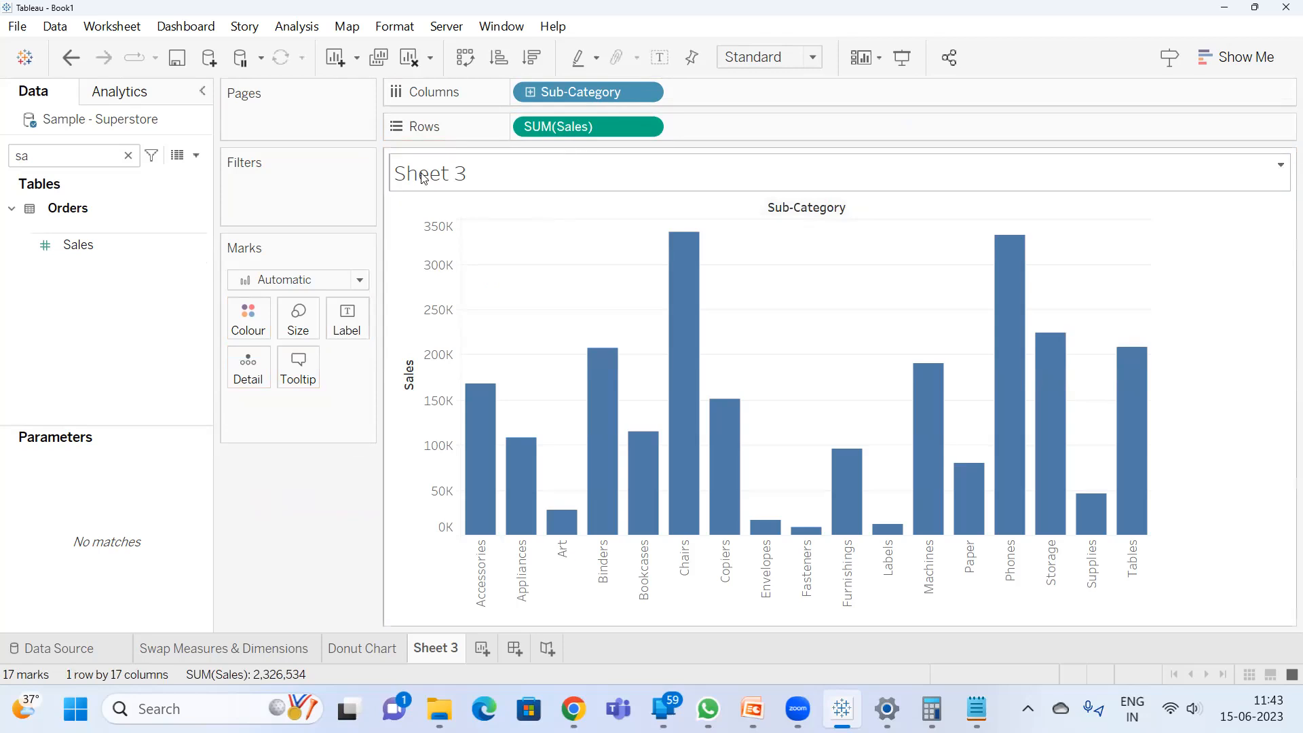
# - Convert the bars to Text marks coloured by Sub-Category and sized by SUM(Sales)
pyautogui.click(321, 285)
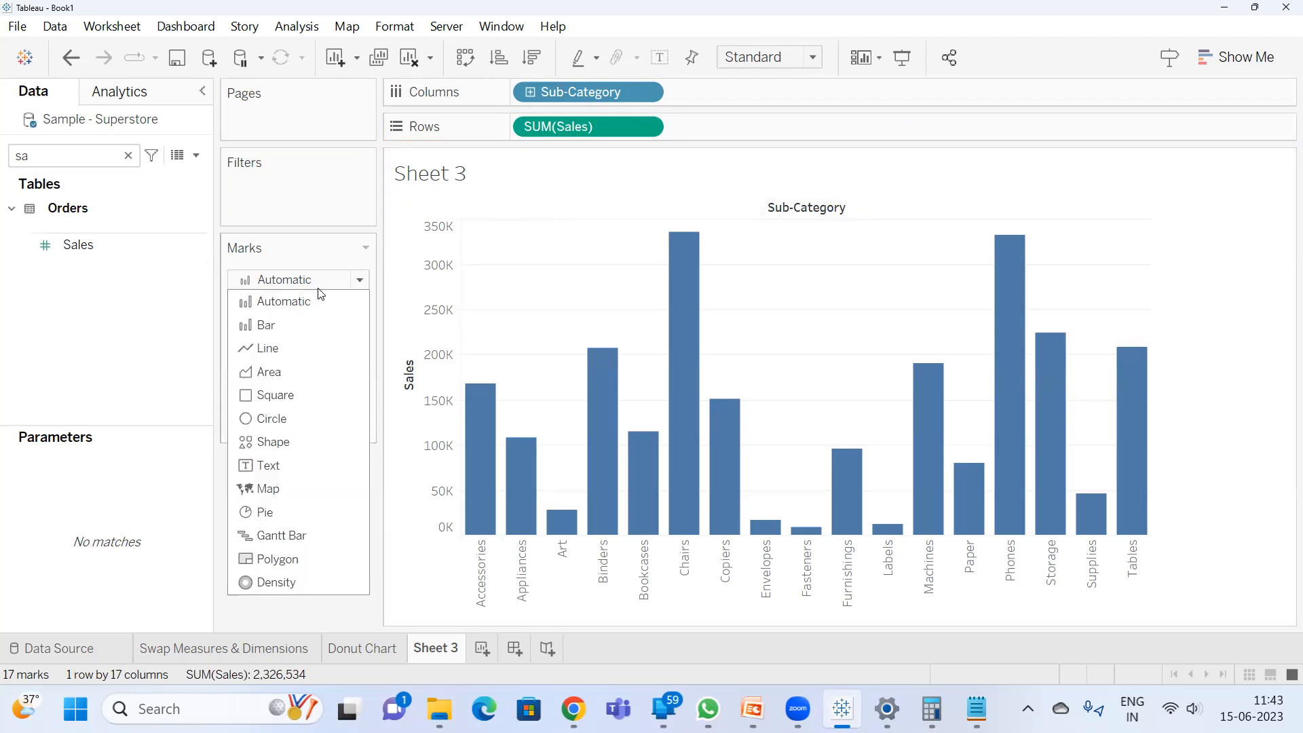
pyautogui.click(284, 464)
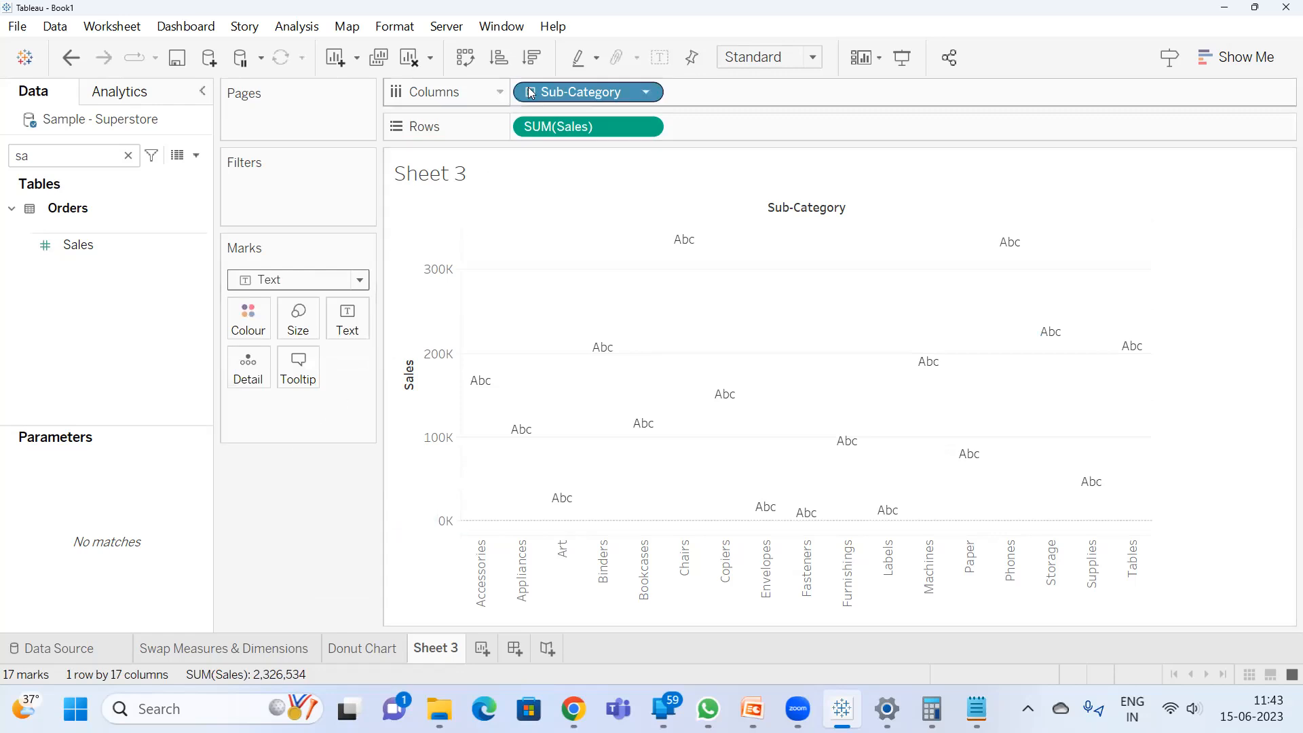
pyautogui.moveTo(526, 92); pyautogui.dragTo(246, 321)
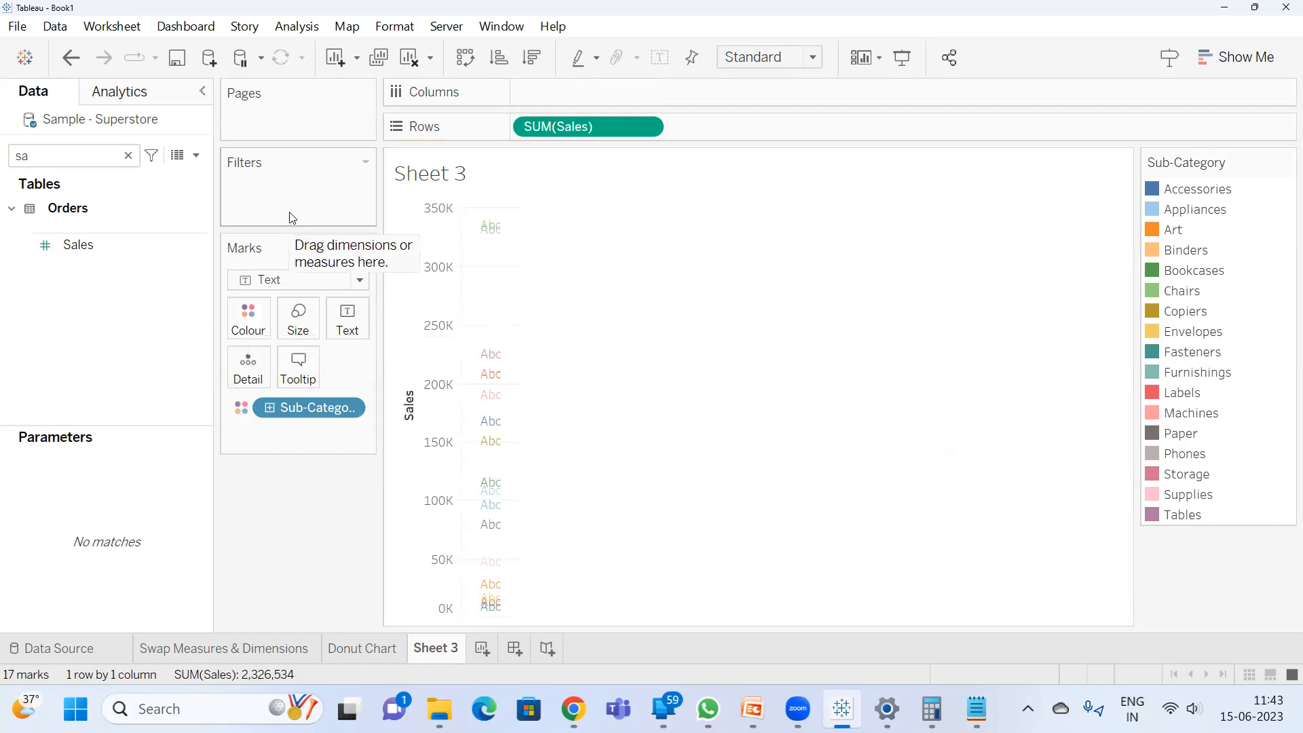
pyautogui.moveTo(571, 127); pyautogui.dragTo(303, 331)
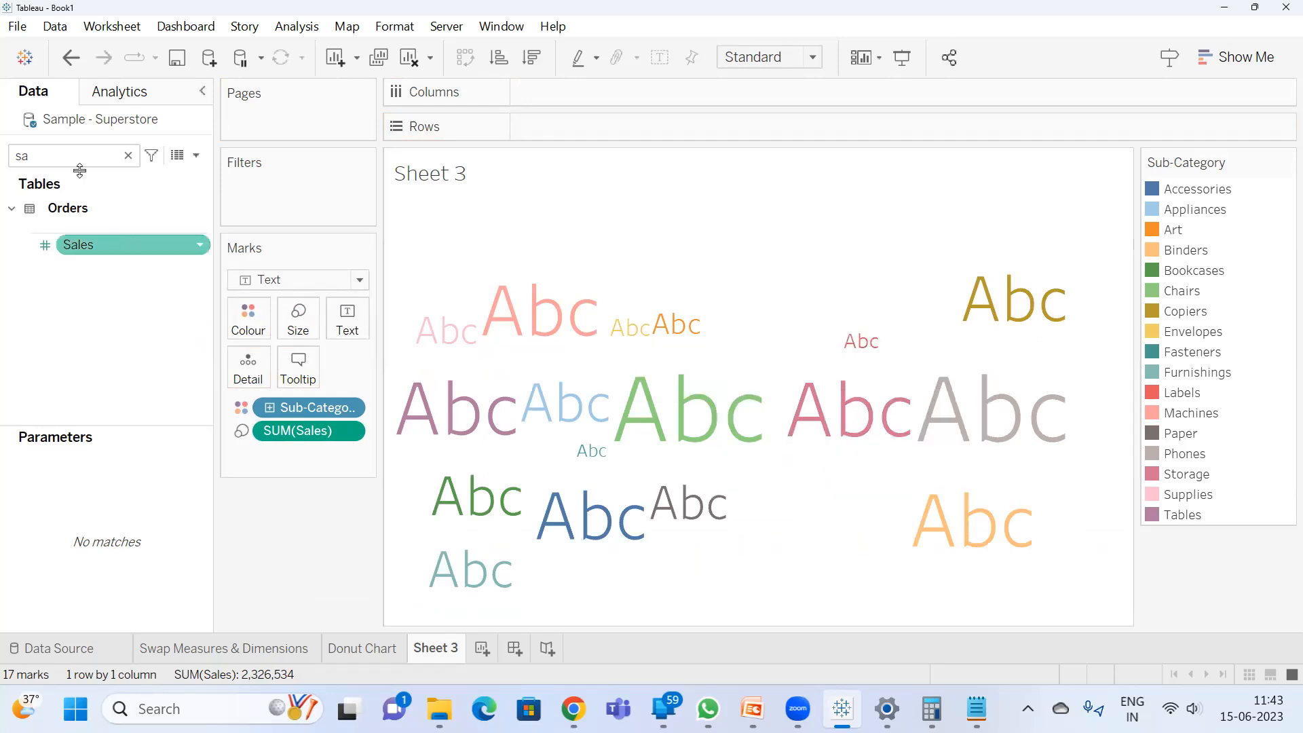
# - Search the fields for su and use Sub-Category as the text of the marks
pyautogui.press('BackSpace')
pyautogui.press('BackSpace')
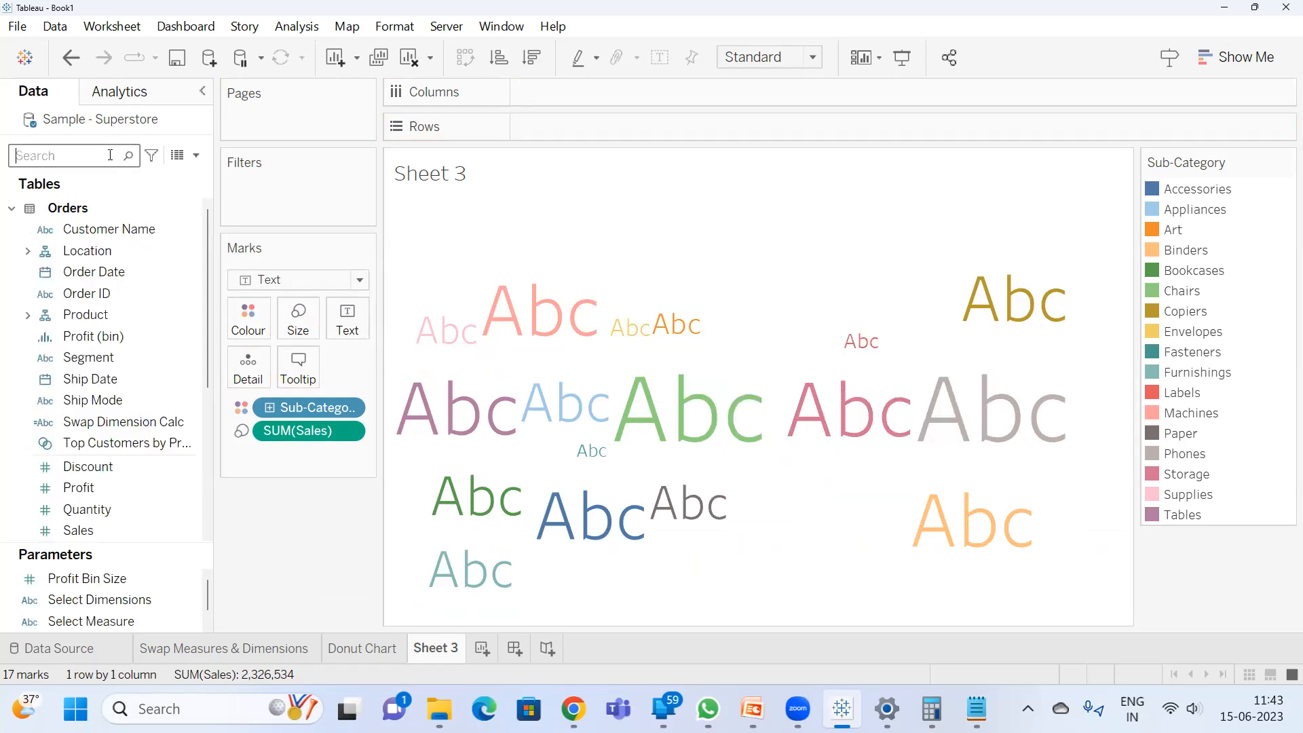
pyautogui.write('su')
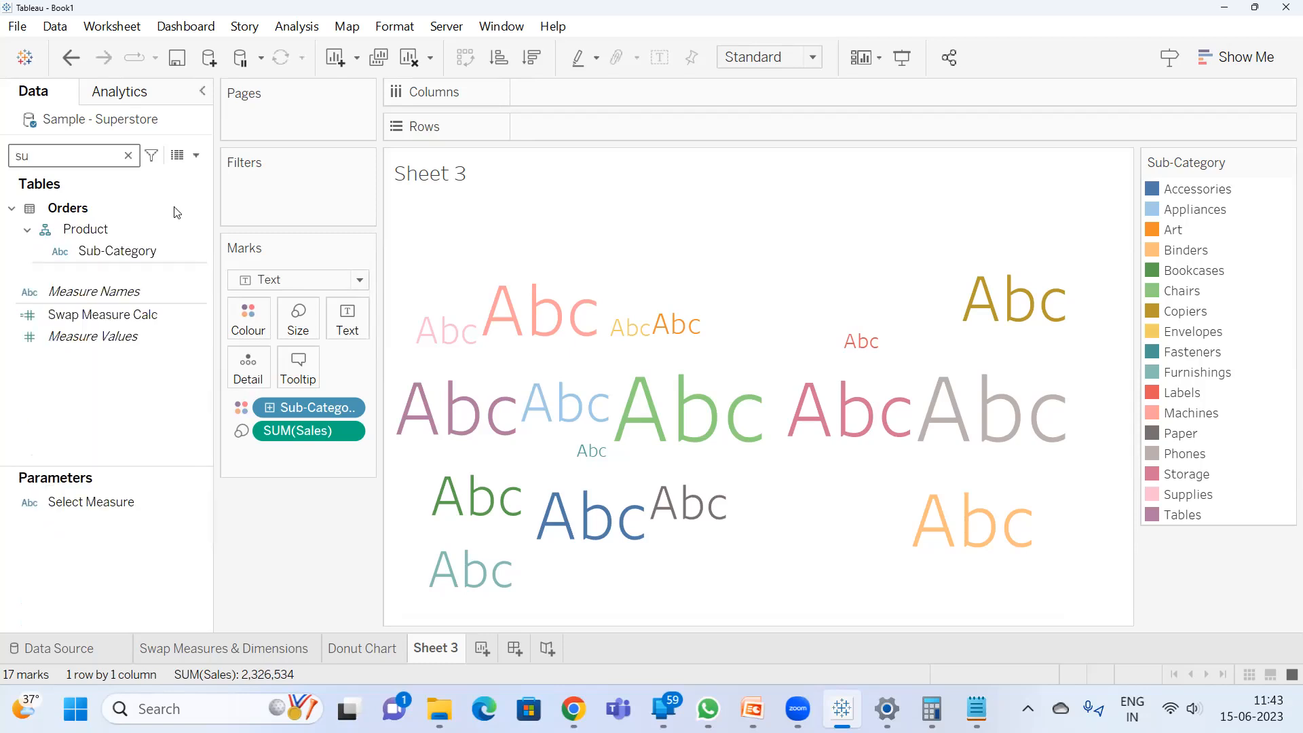
pyautogui.moveTo(139, 253); pyautogui.dragTo(353, 321)
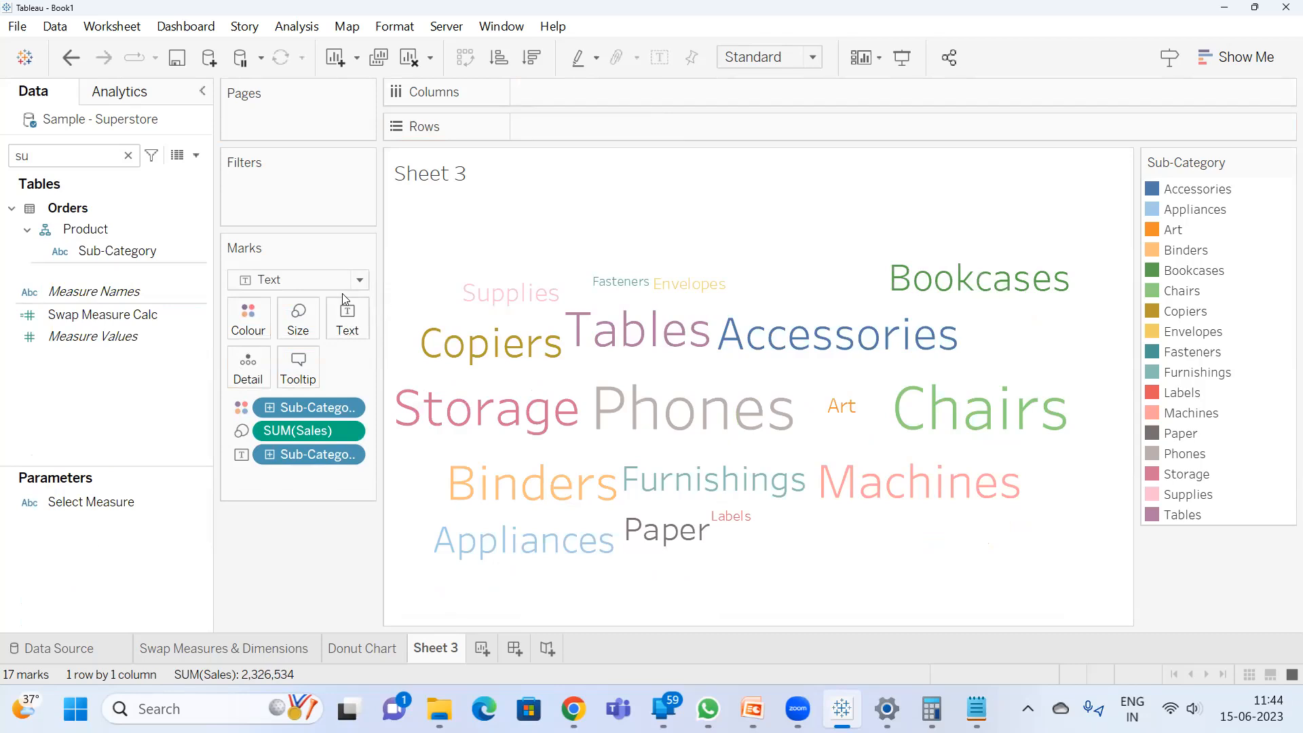
pyautogui.click(308, 283)
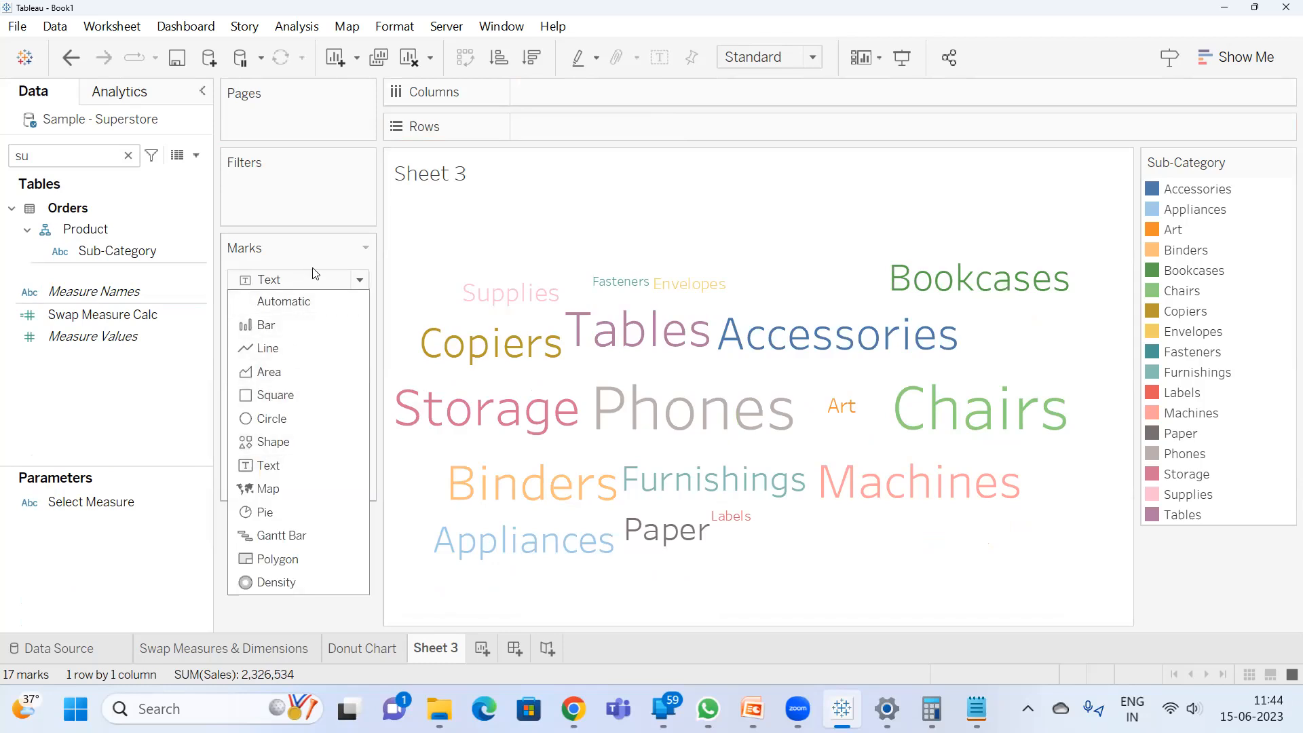
pyautogui.click(315, 285)
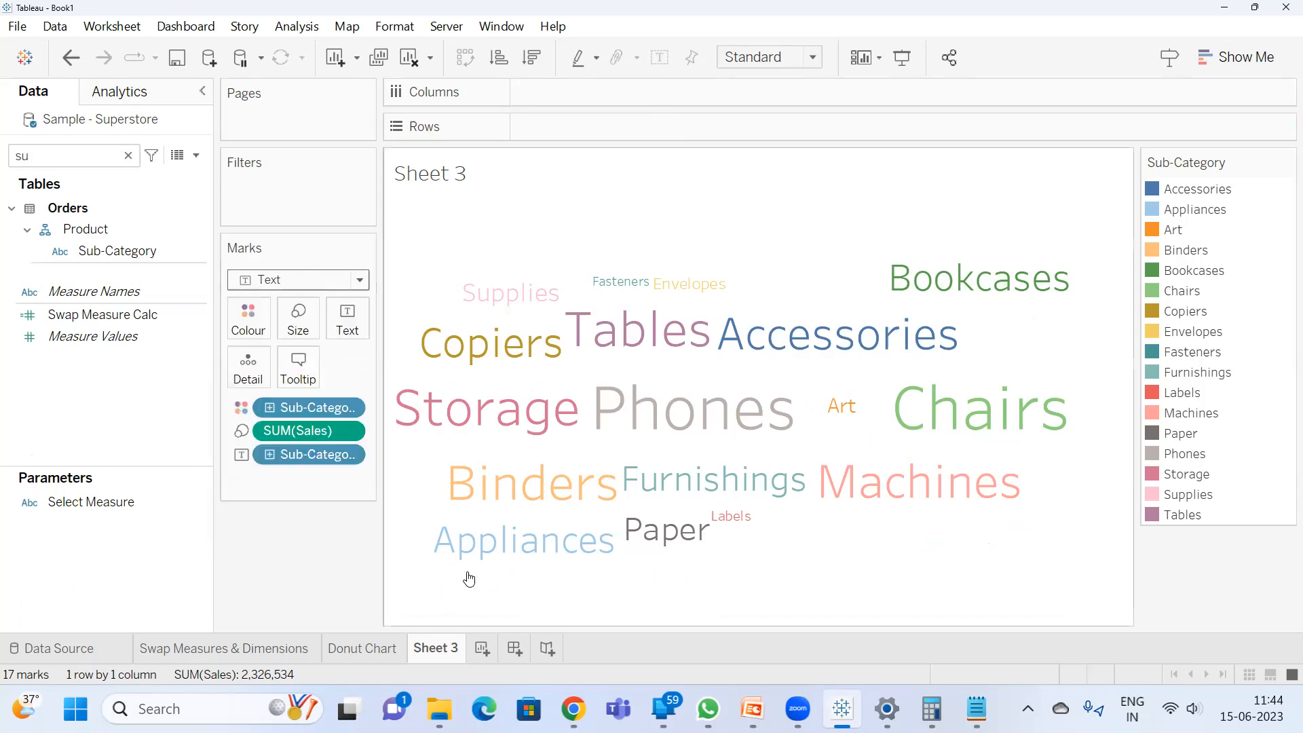
# - Rename the Sheet 3 worksheet as Word Cloud
pyautogui.doubleClick(441, 650)
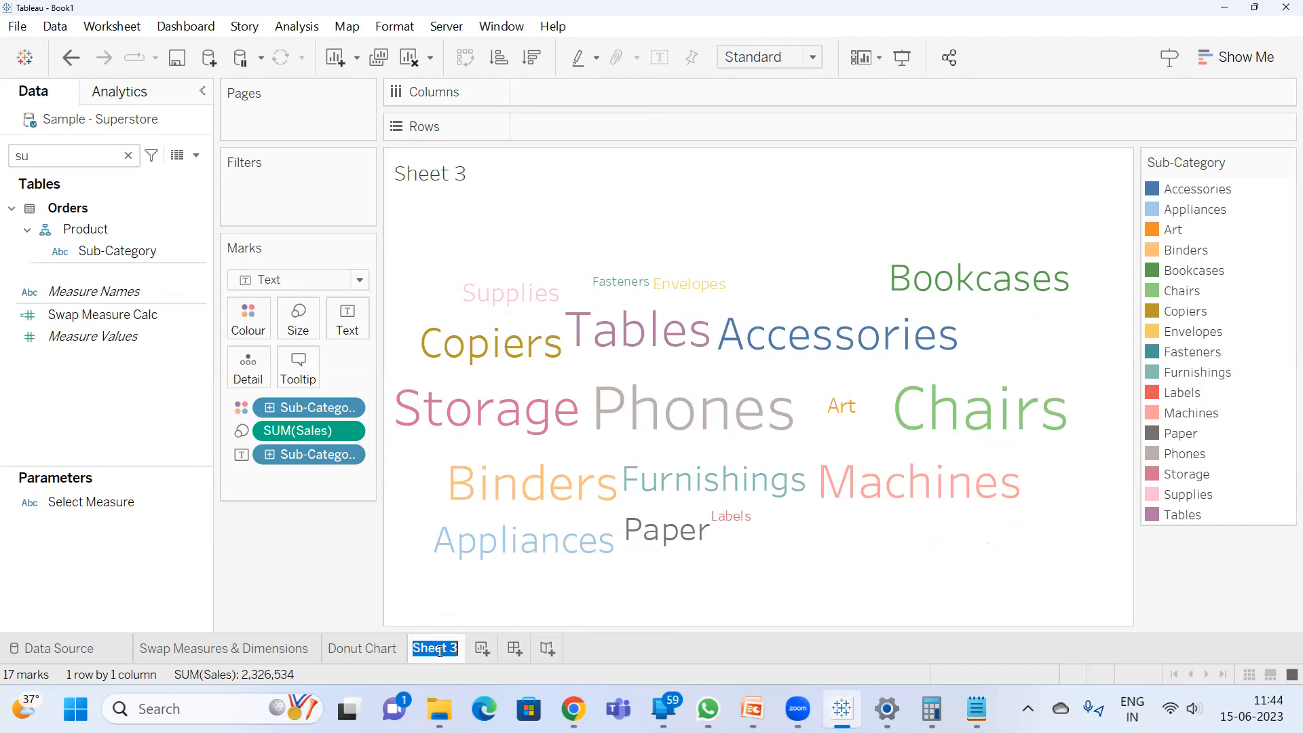
pyautogui.write('Wor')
pyautogui.write('d Cloud')
pyautogui.press('Return')
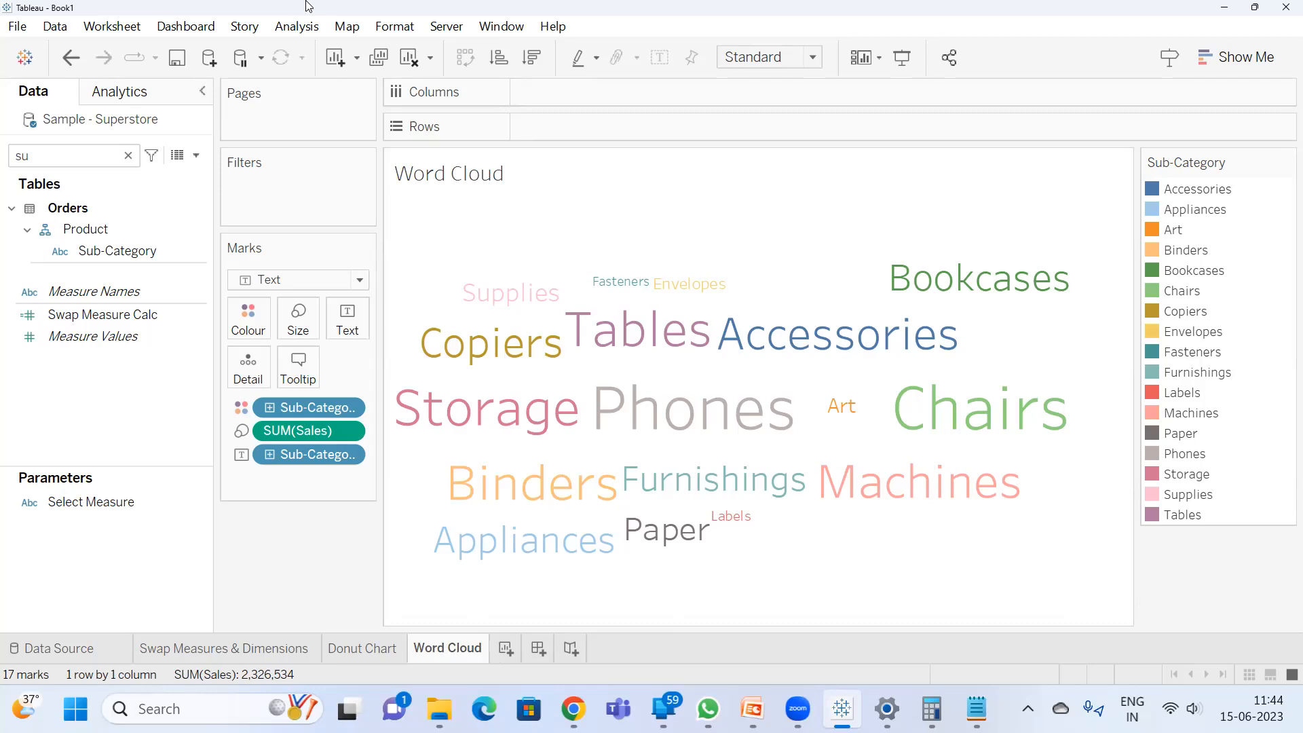
# - Add a new worksheet after Word Cloud and place Sales on its rows
pyautogui.click(504, 652)
pyautogui.click(127, 156)
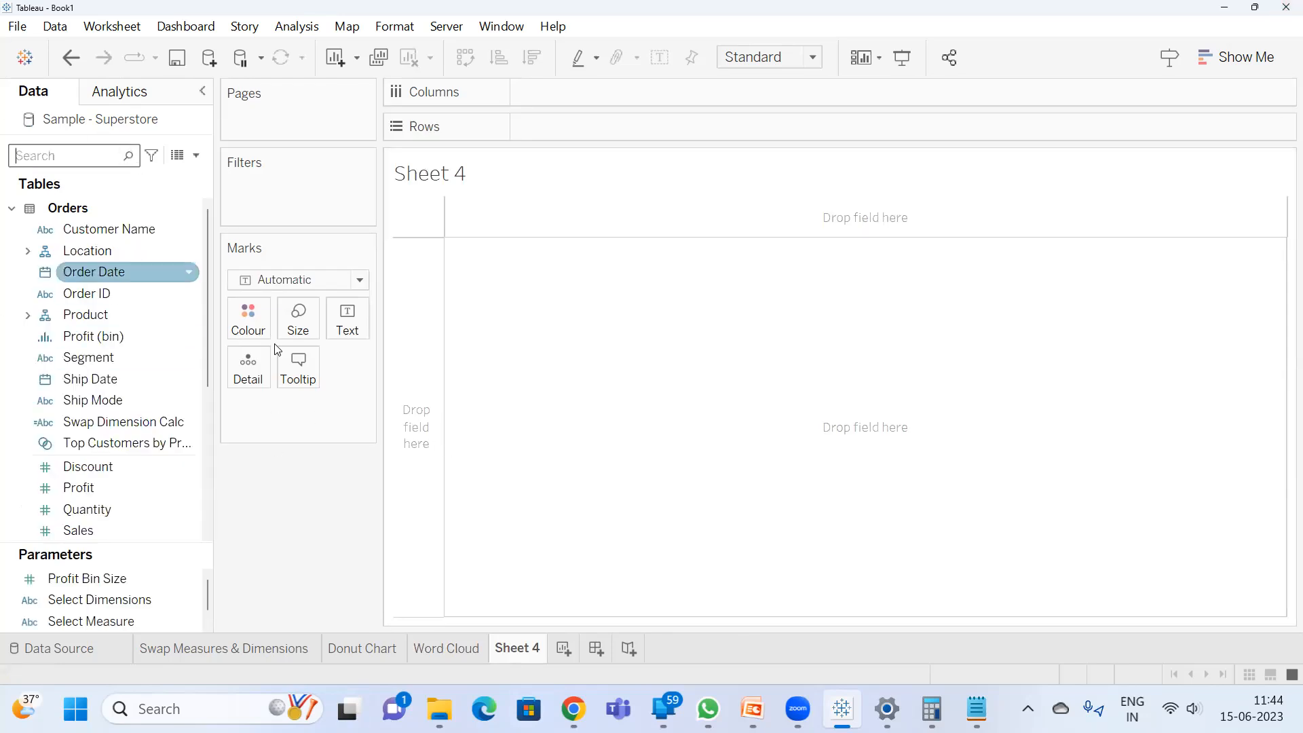
pyautogui.write('sa')
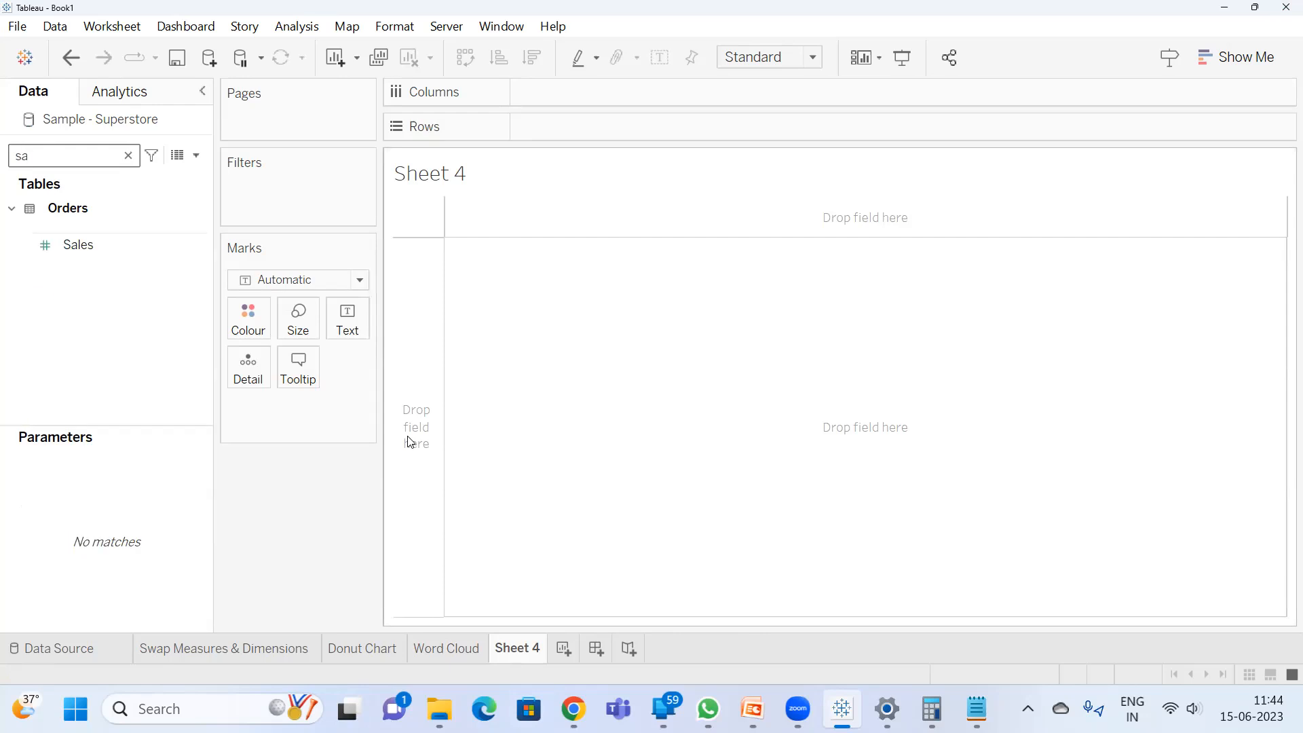
pyautogui.doubleClick(80, 246)
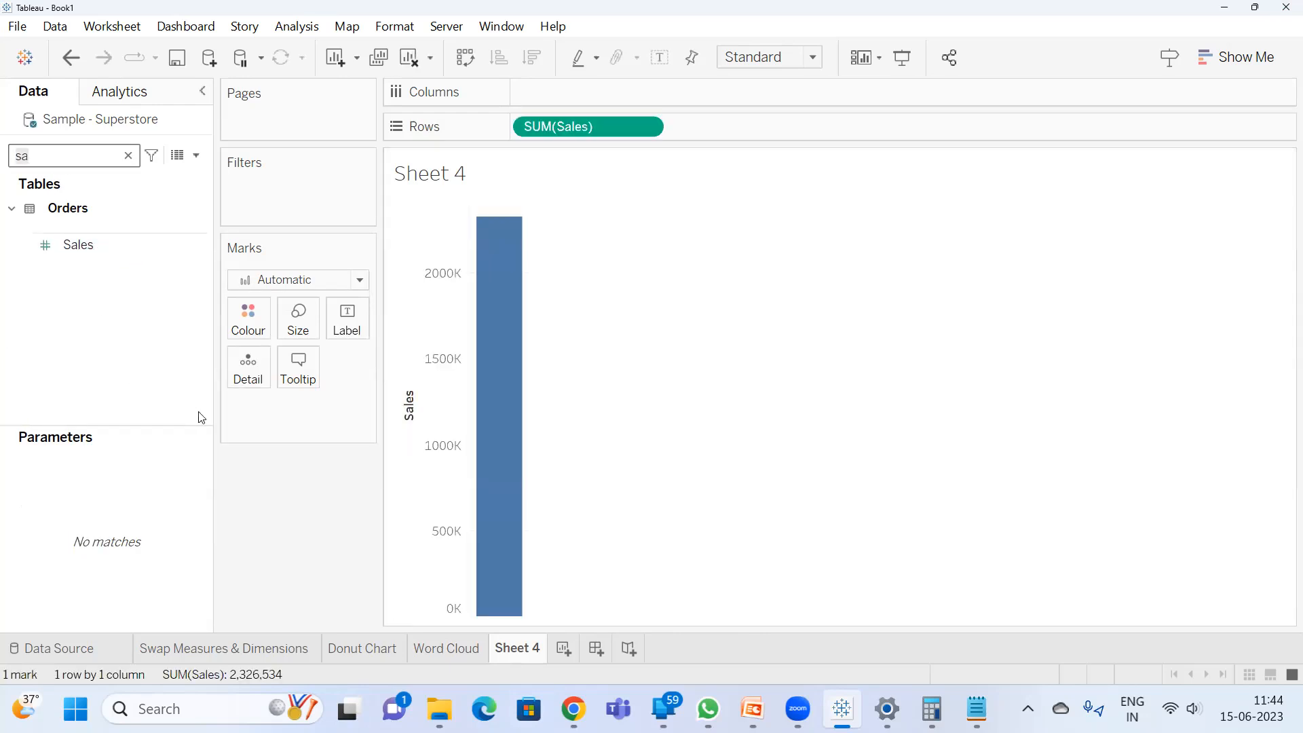
# - Search the fields for su, add Sub-Category to the Sales chart's columns and convert the chart to a treemap
pyautogui.press('BackSpace')
pyautogui.write('u')
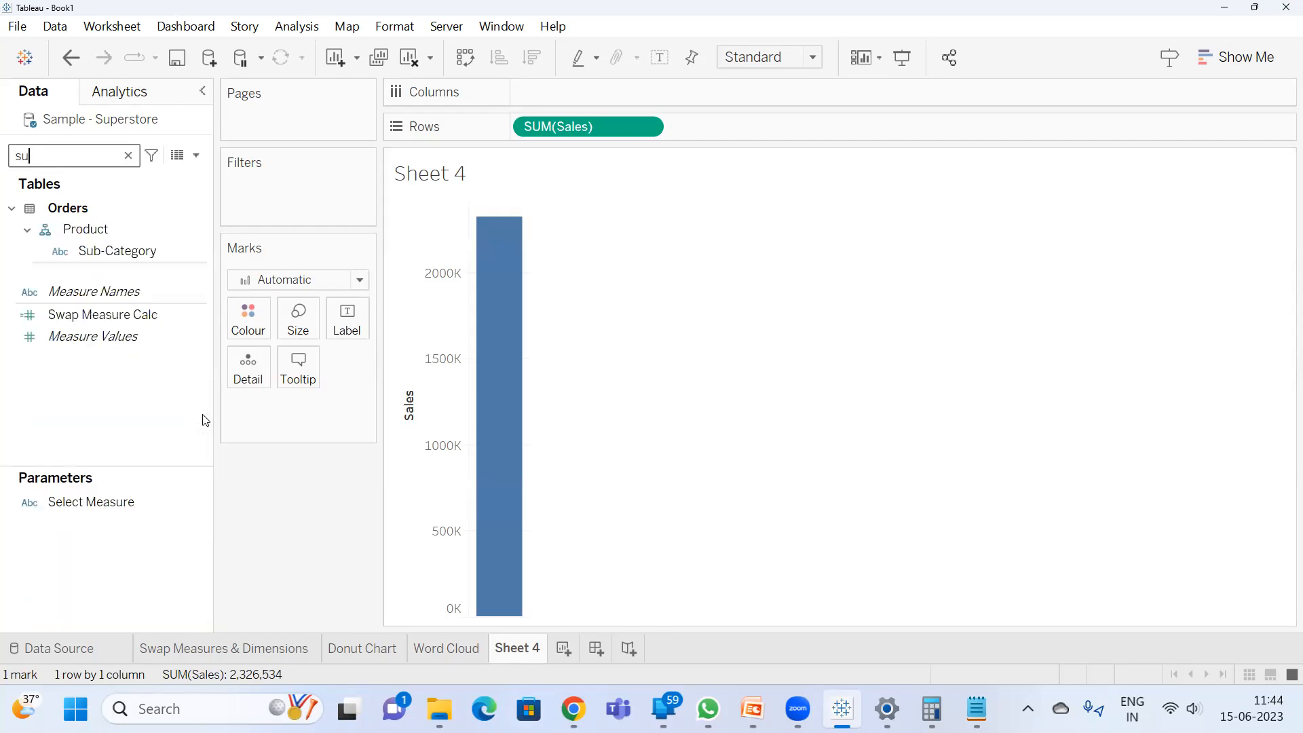
pyautogui.doubleClick(126, 251)
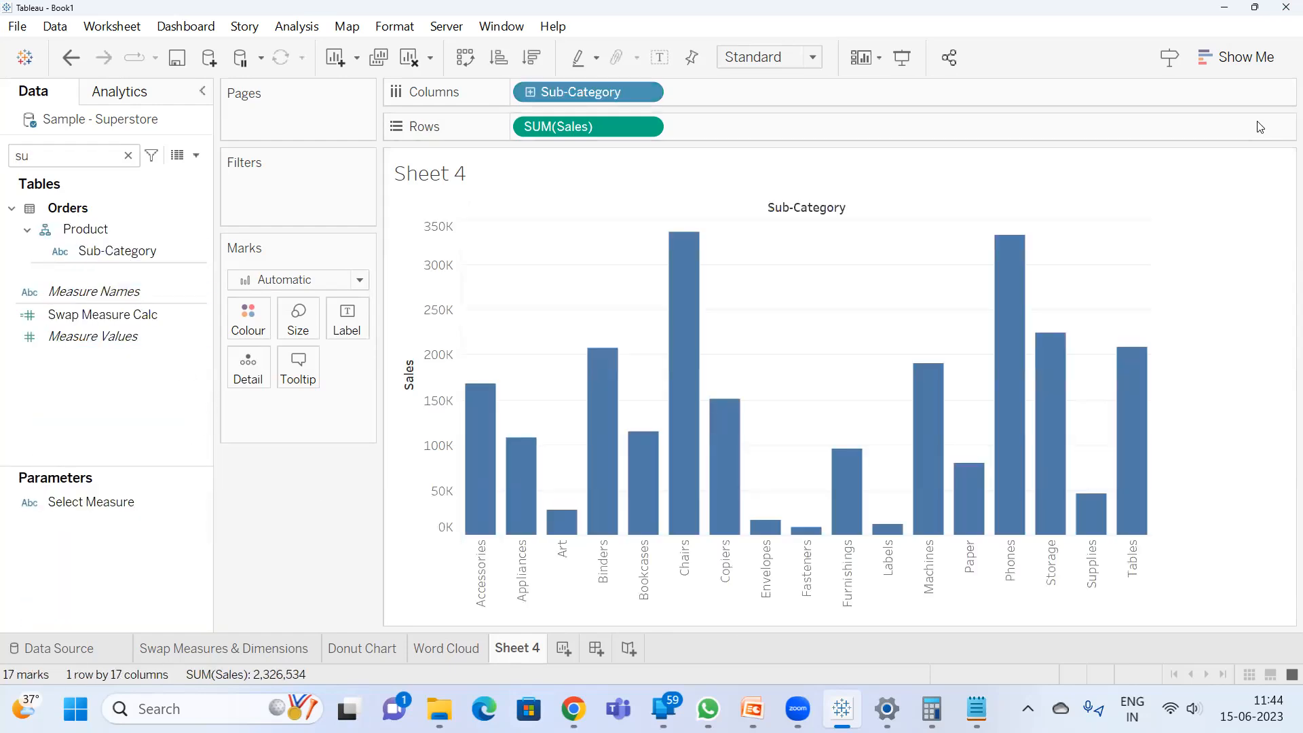
pyautogui.click(1235, 57)
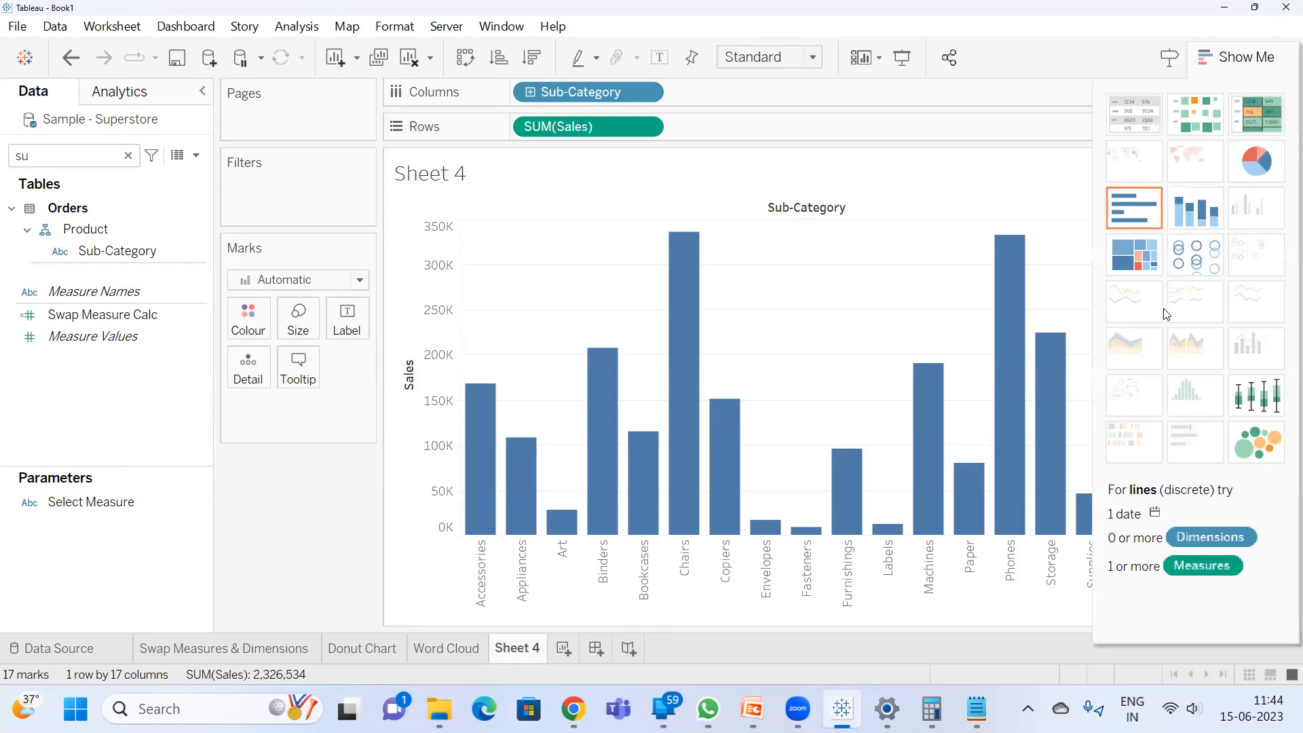
pyautogui.click(1134, 256)
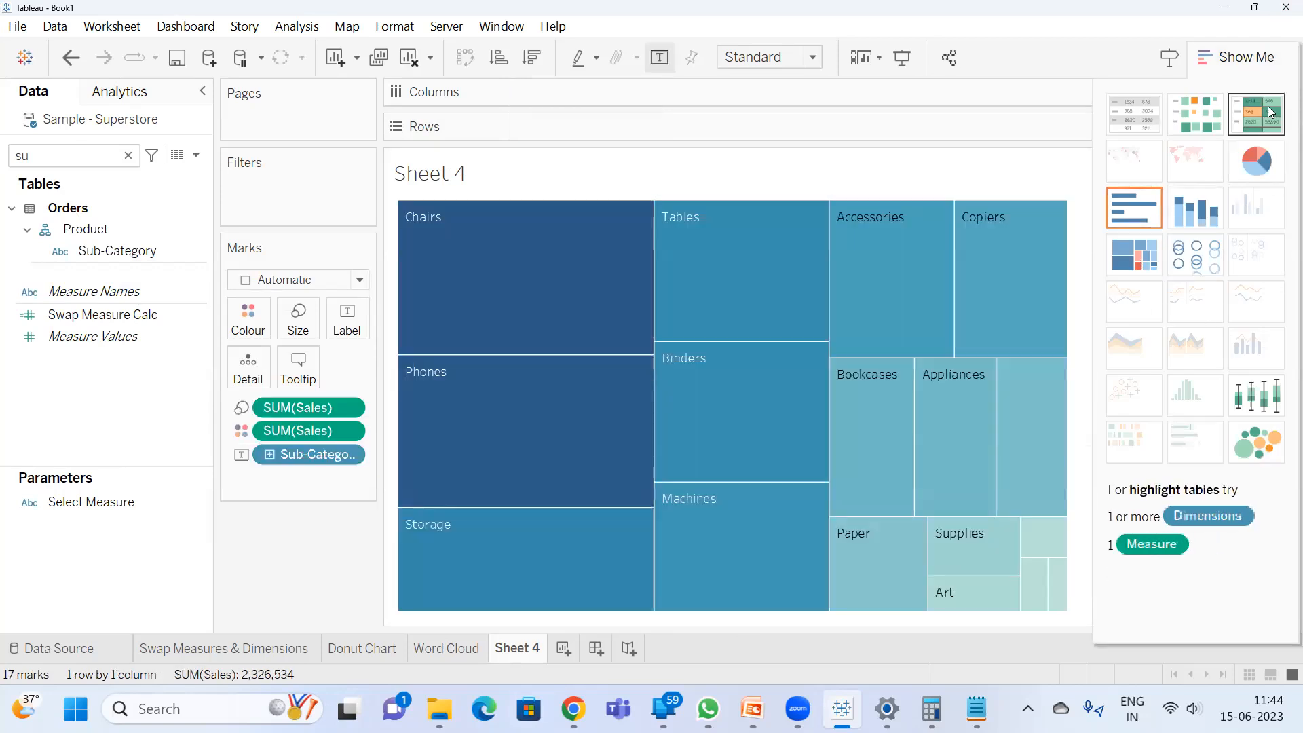
pyautogui.click(1255, 68)
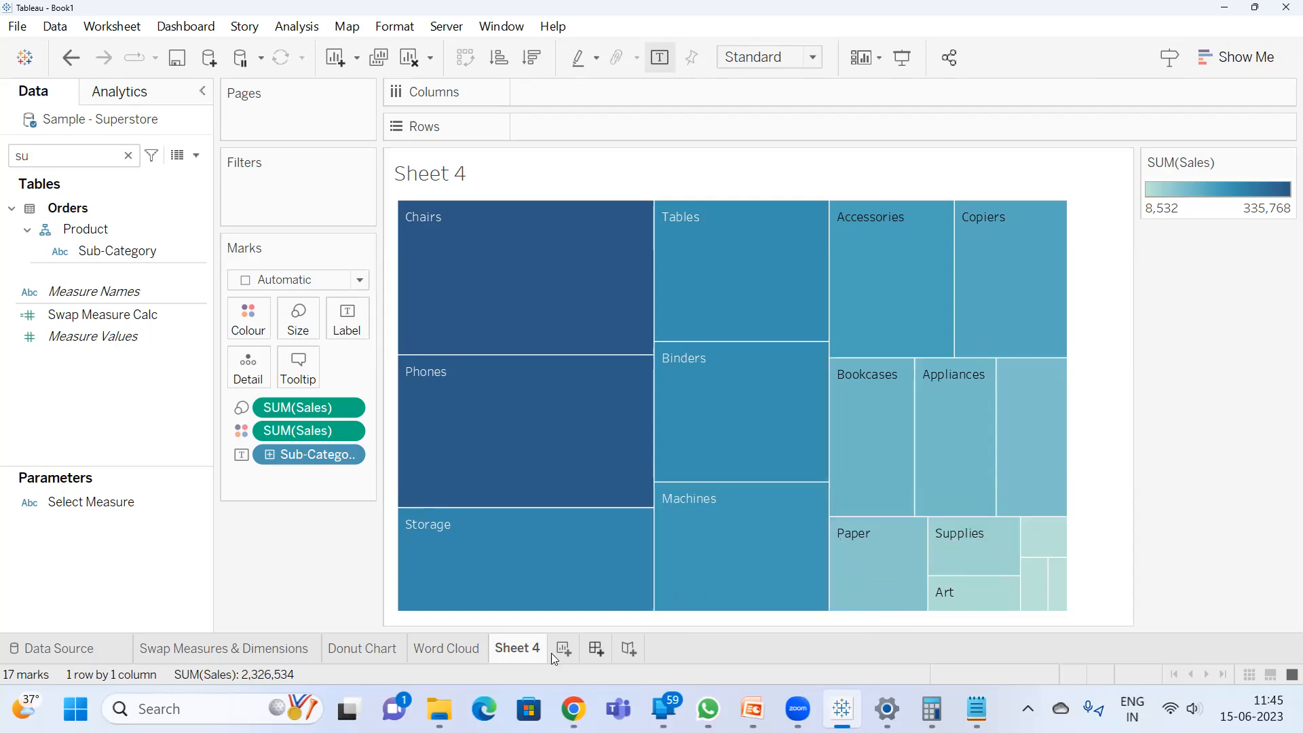
# - Rename the Sheet 4 worksheet as Tree Map
pyautogui.doubleClick(533, 653)
pyautogui.write('Tree Mp')
pyautogui.press('BackSpace')
pyautogui.write('ap')
pyautogui.press('Return')
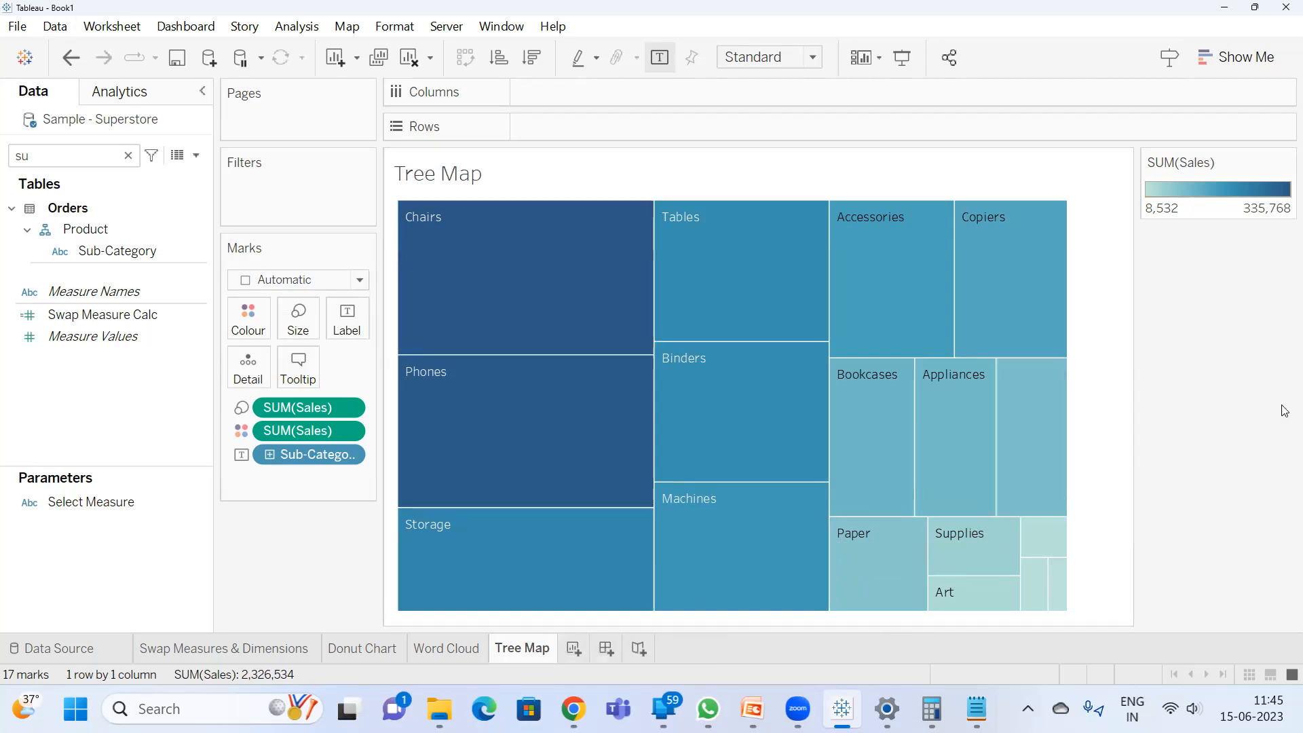
# - Clear the field search and start a new parameter named Select Worksheet with data type String and a list of allowable values
pyautogui.click(128, 156)
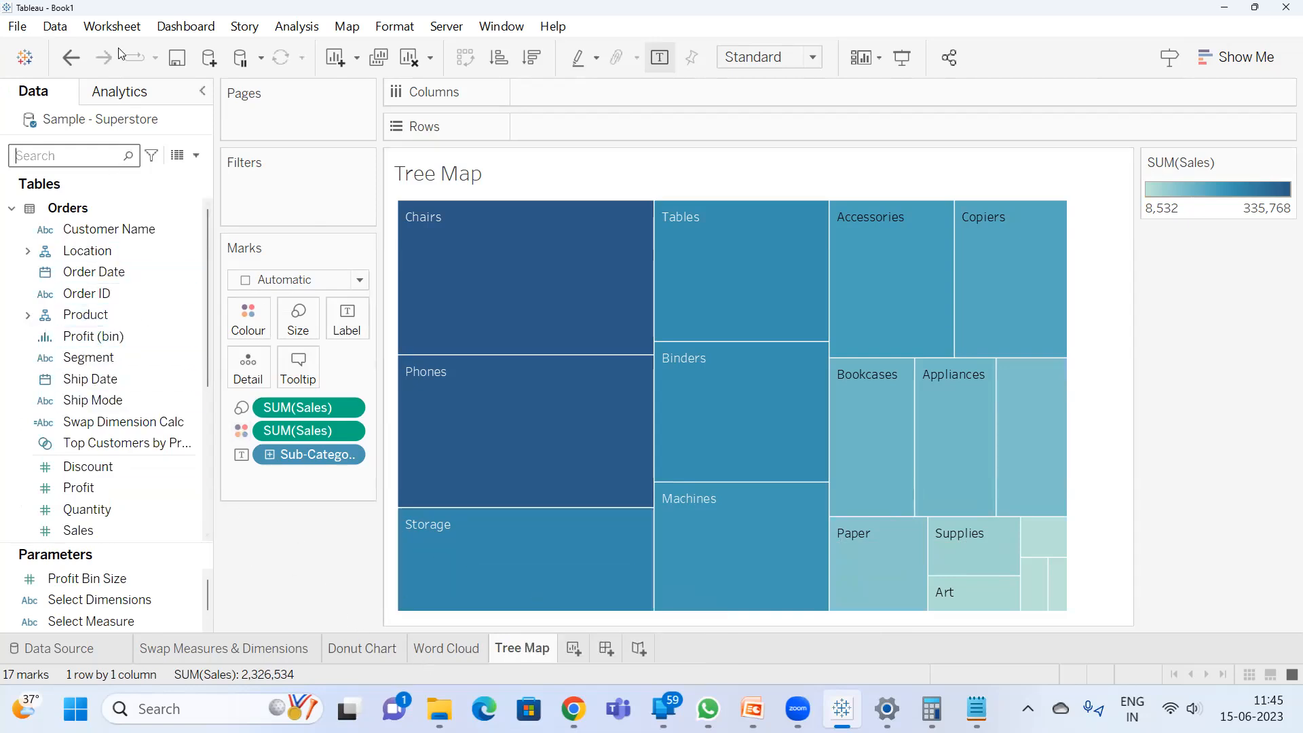
pyautogui.click(195, 155)
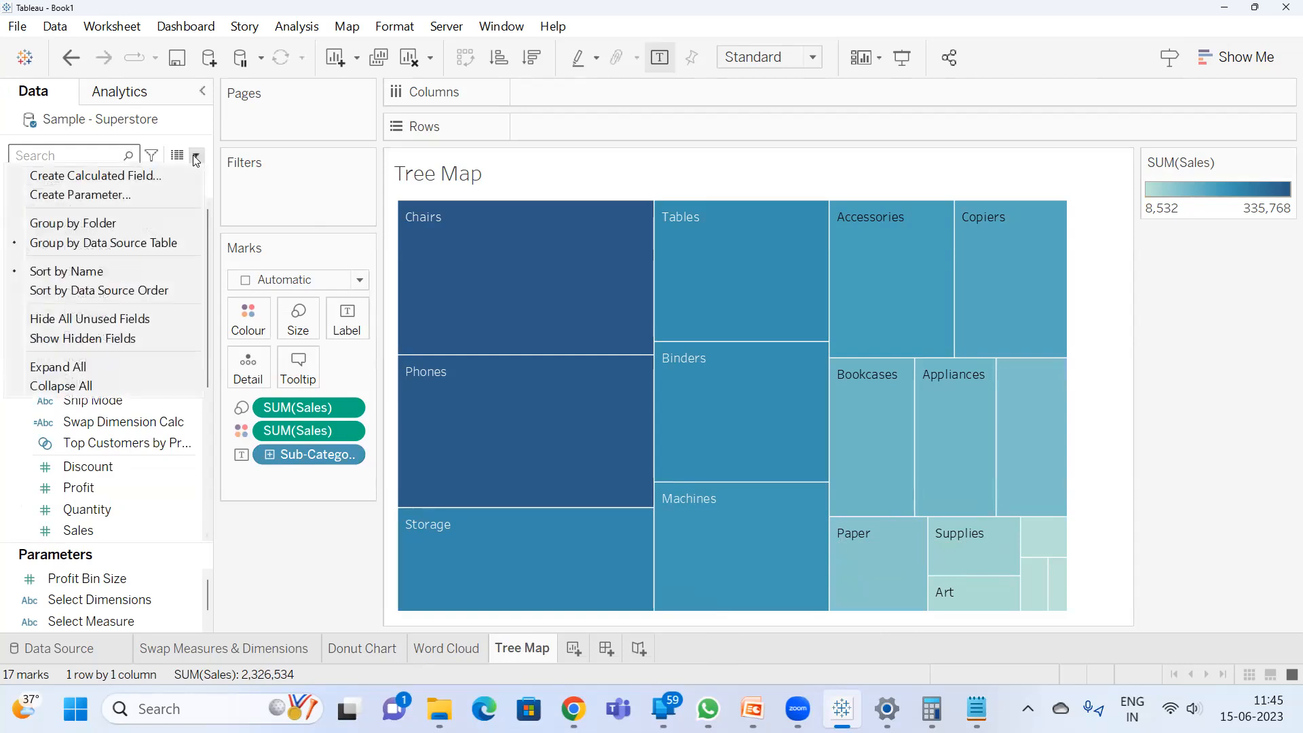
pyautogui.click(117, 194)
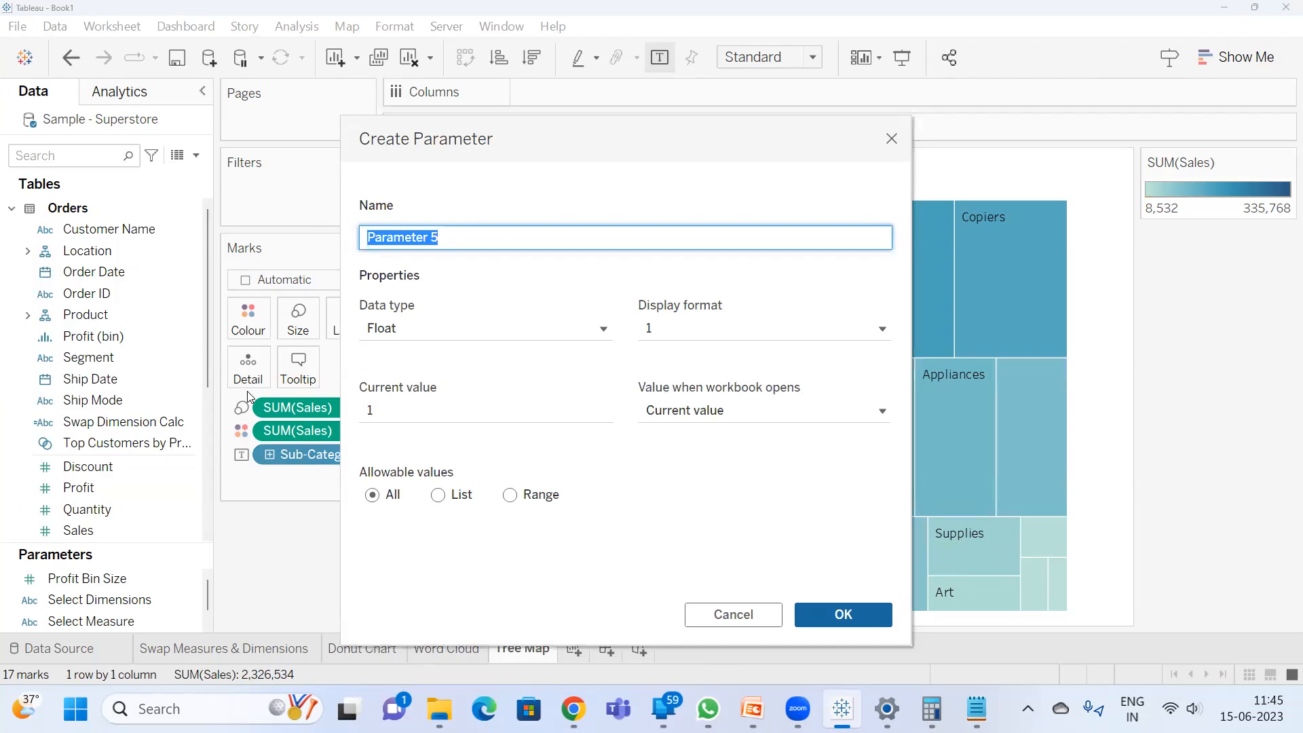
pyautogui.write('S')
pyautogui.write('Se')
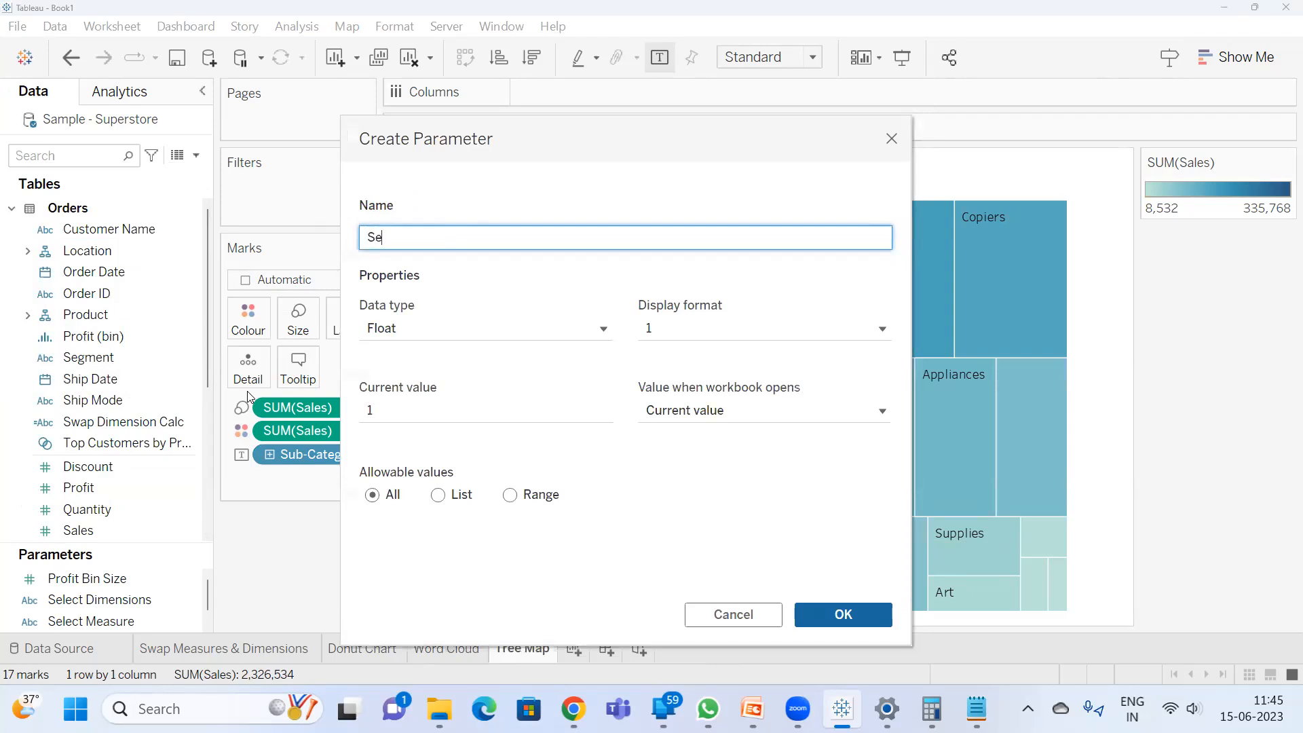
pyautogui.write('lect Worksheet')
pyautogui.click(415, 323)
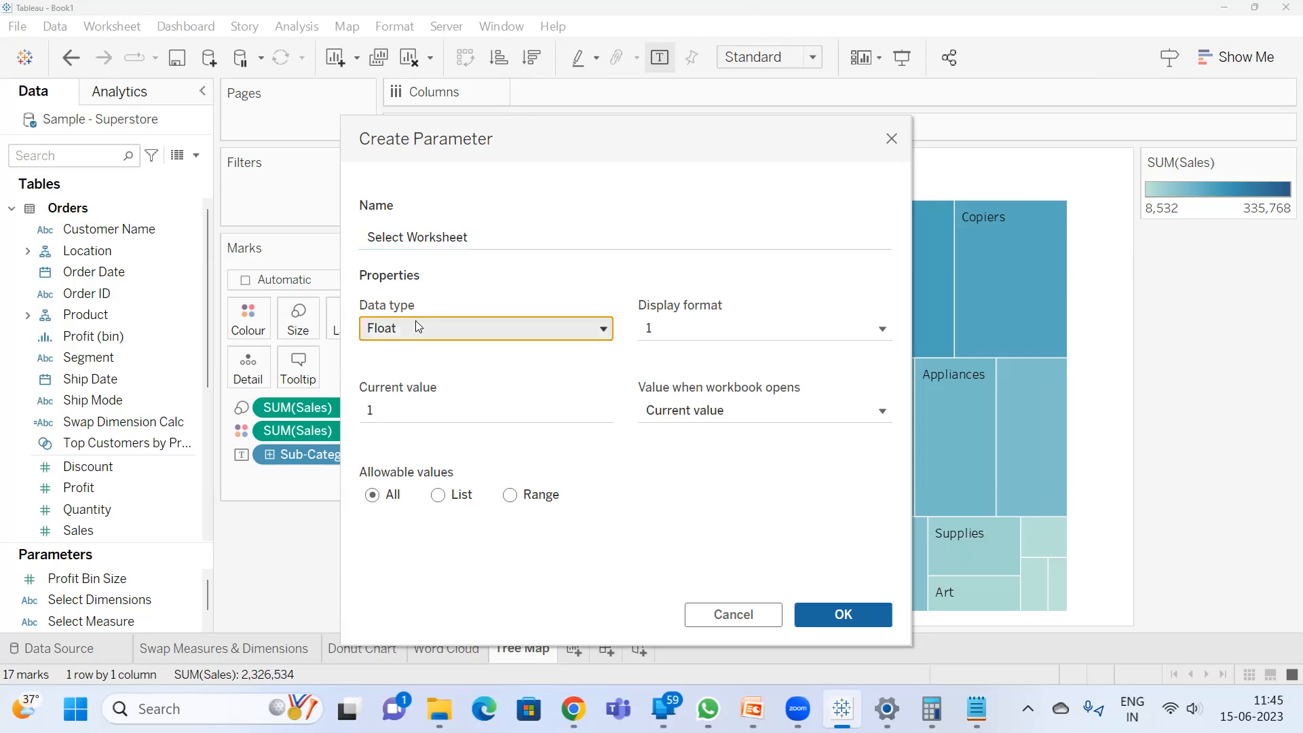
pyautogui.click(419, 397)
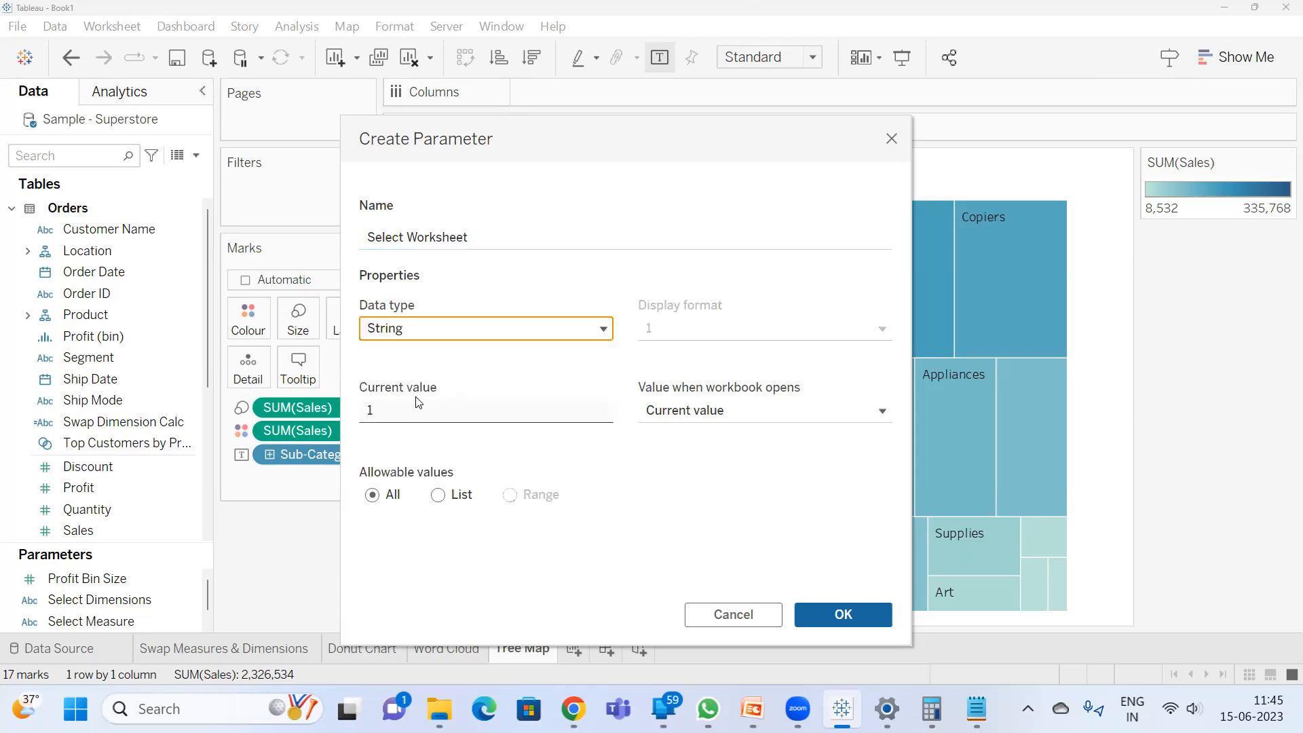
pyautogui.click(437, 494)
pyautogui.click(417, 555)
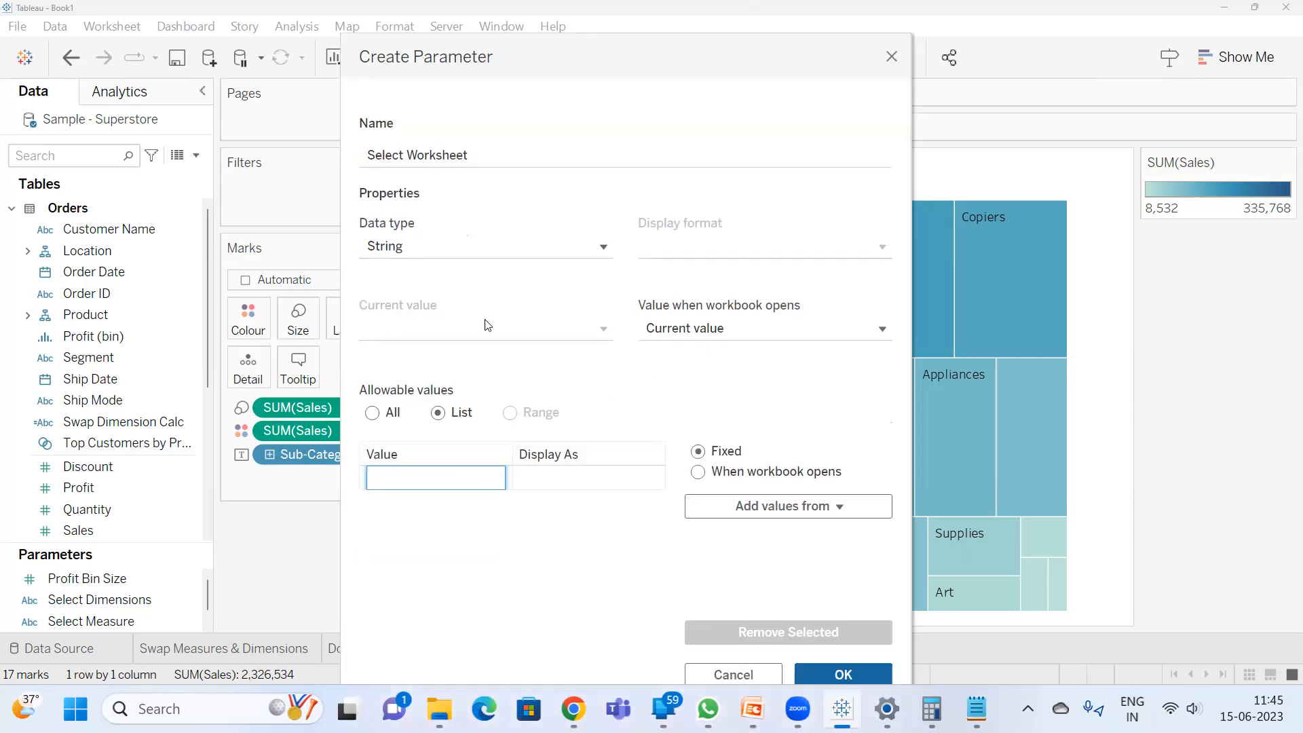
# - Enter Donut and Word Cloud as the first two allowable values of the Select Worksheet parameter
pyautogui.write('Don')
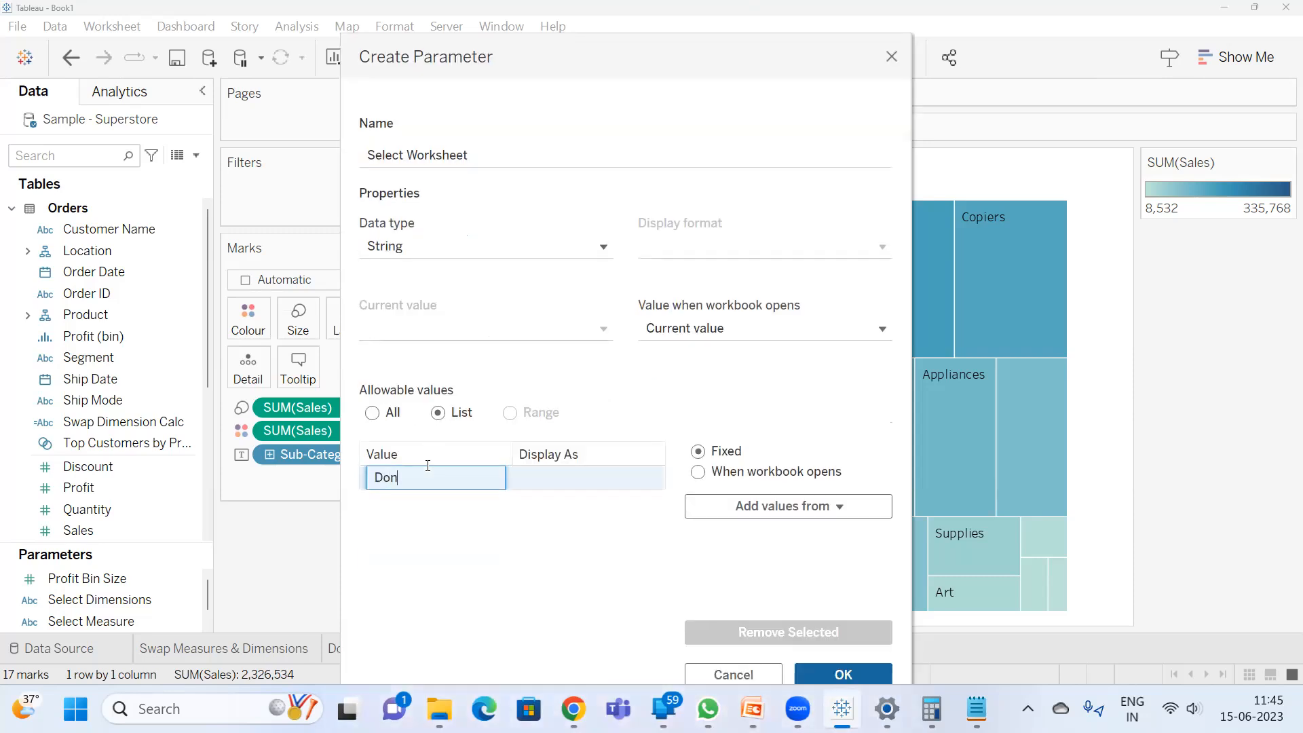
pyautogui.write('ut Ch')
pyautogui.press('BackSpace')
pyautogui.press('BackSpace')
pyautogui.press('Return')
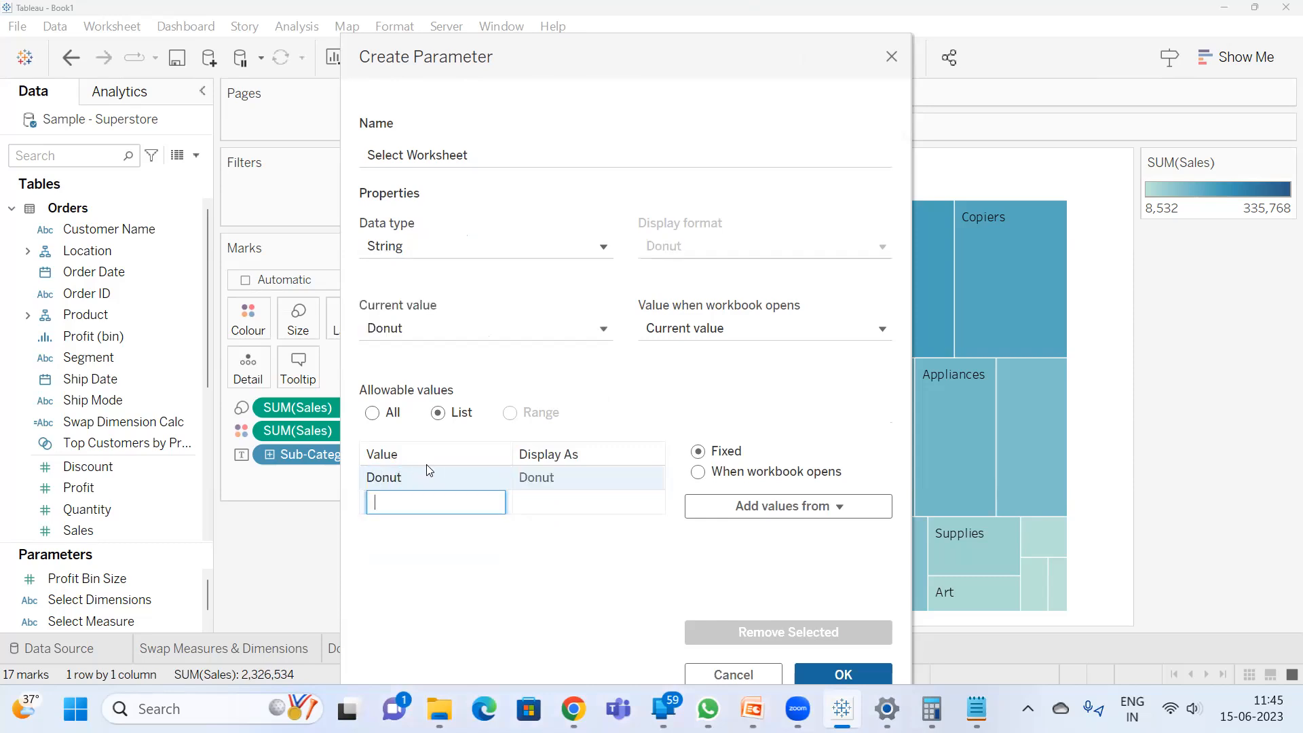
pyautogui.write('Word Cloud')
pyautogui.press('Return')
# - Add Tree Map as the third allowable value and create the Select Worksheet parameter
pyautogui.write('Tre')
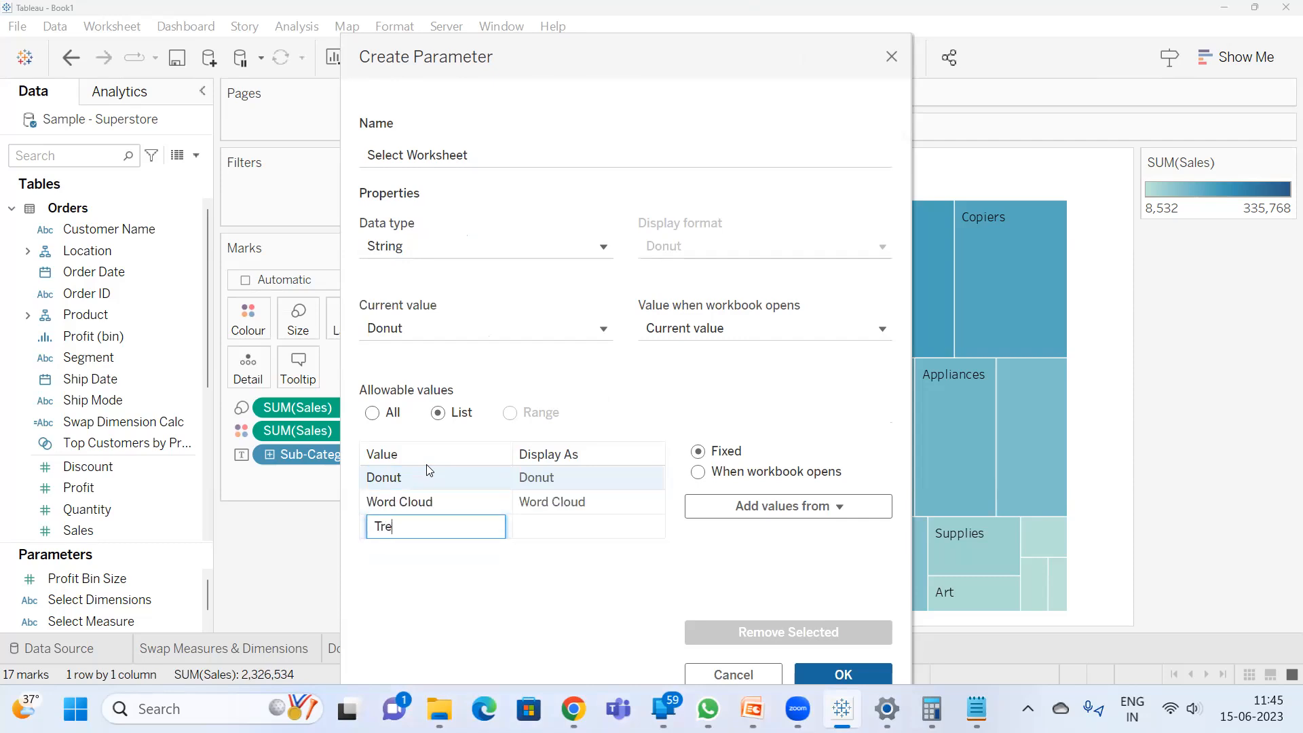
pyautogui.write('e Mpa')
pyautogui.press('BackSpace')
pyautogui.press('BackSpace')
pyautogui.write('ap')
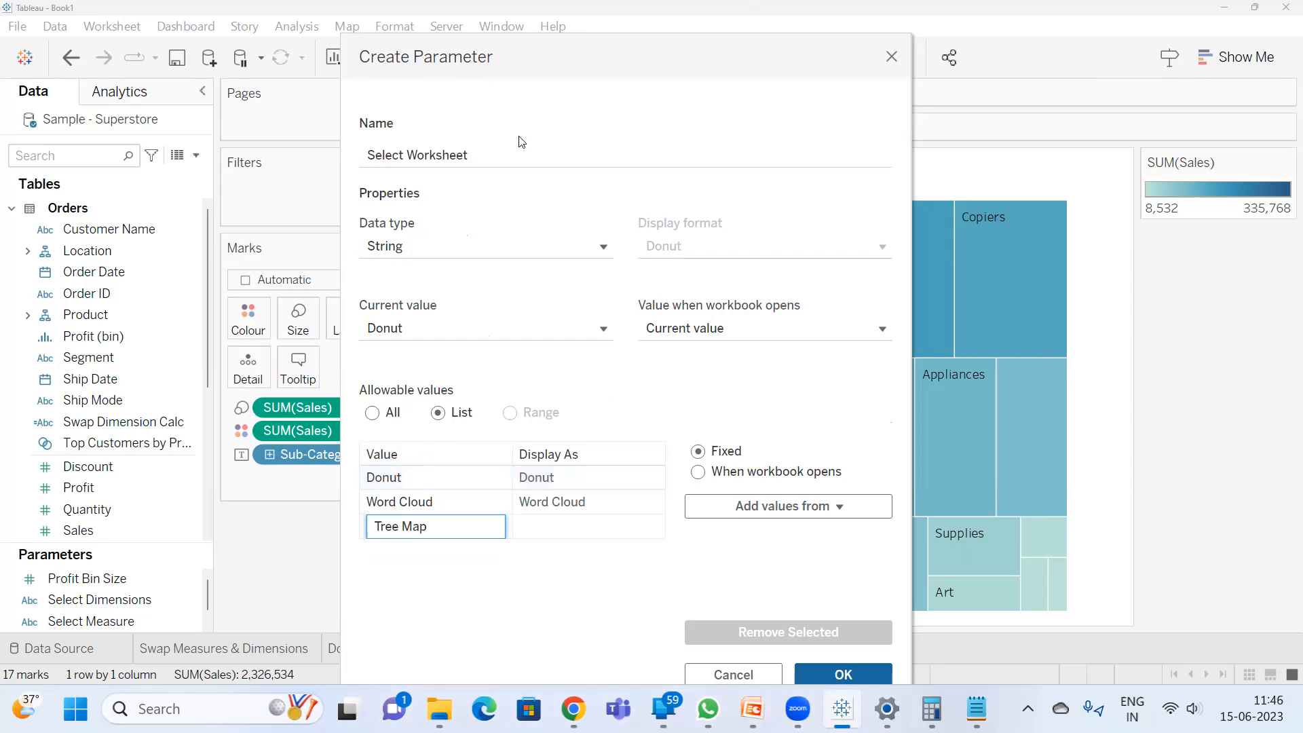
pyautogui.moveTo(505, 71); pyautogui.dragTo(421, 110)
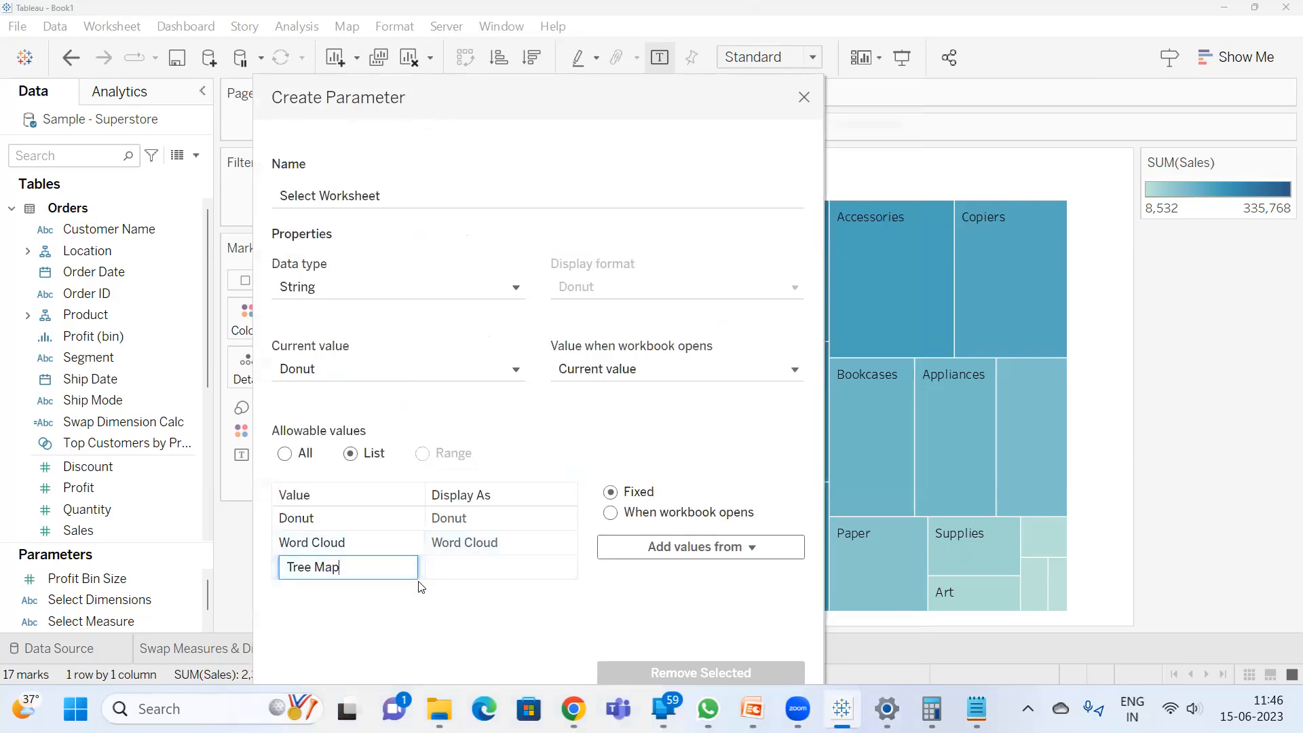
pyautogui.click(348, 606)
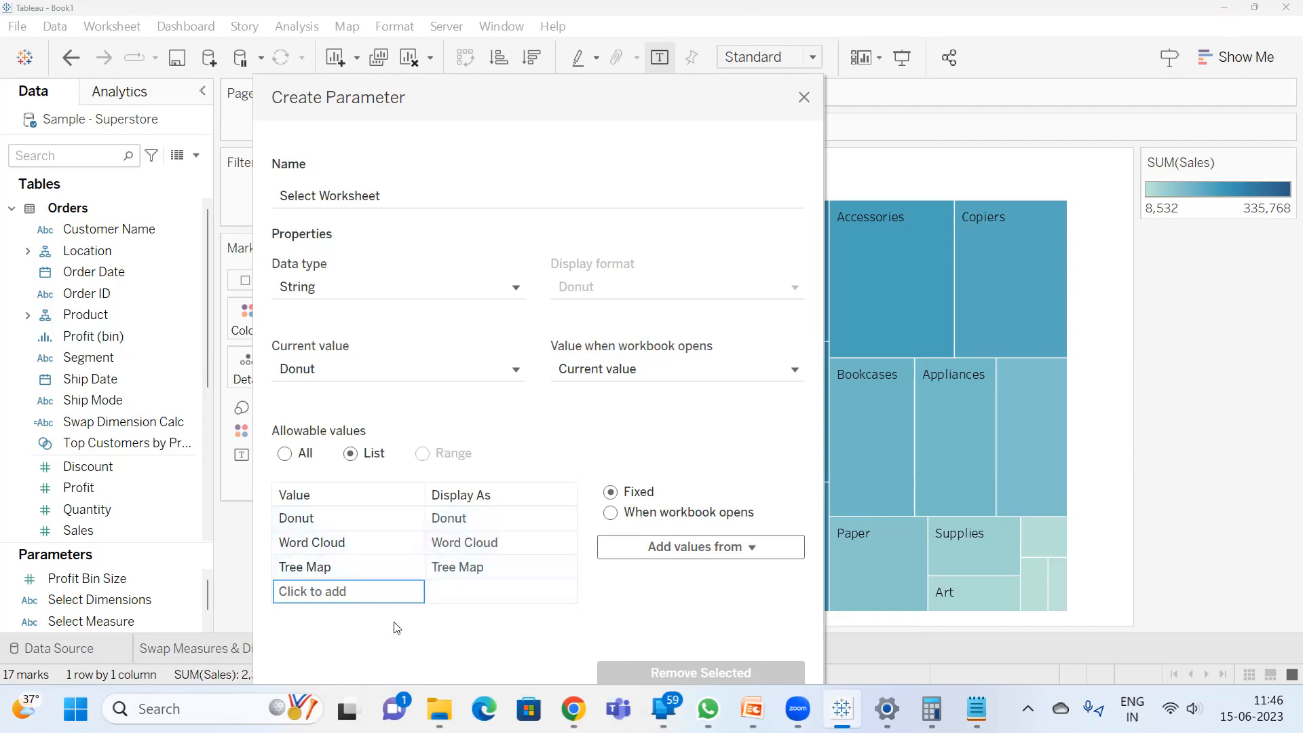
pyautogui.moveTo(387, 96); pyautogui.dragTo(259, 43)
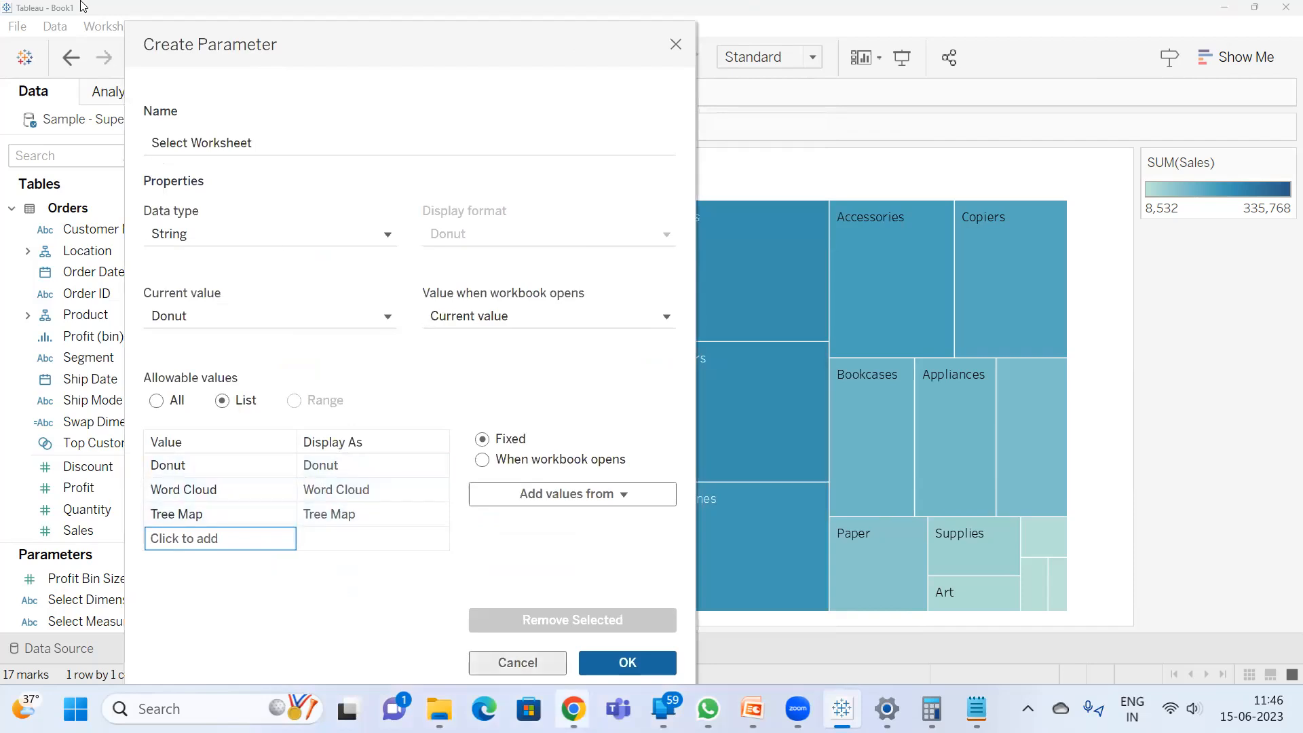
pyautogui.moveTo(299, 73); pyautogui.dragTo(1125, 149)
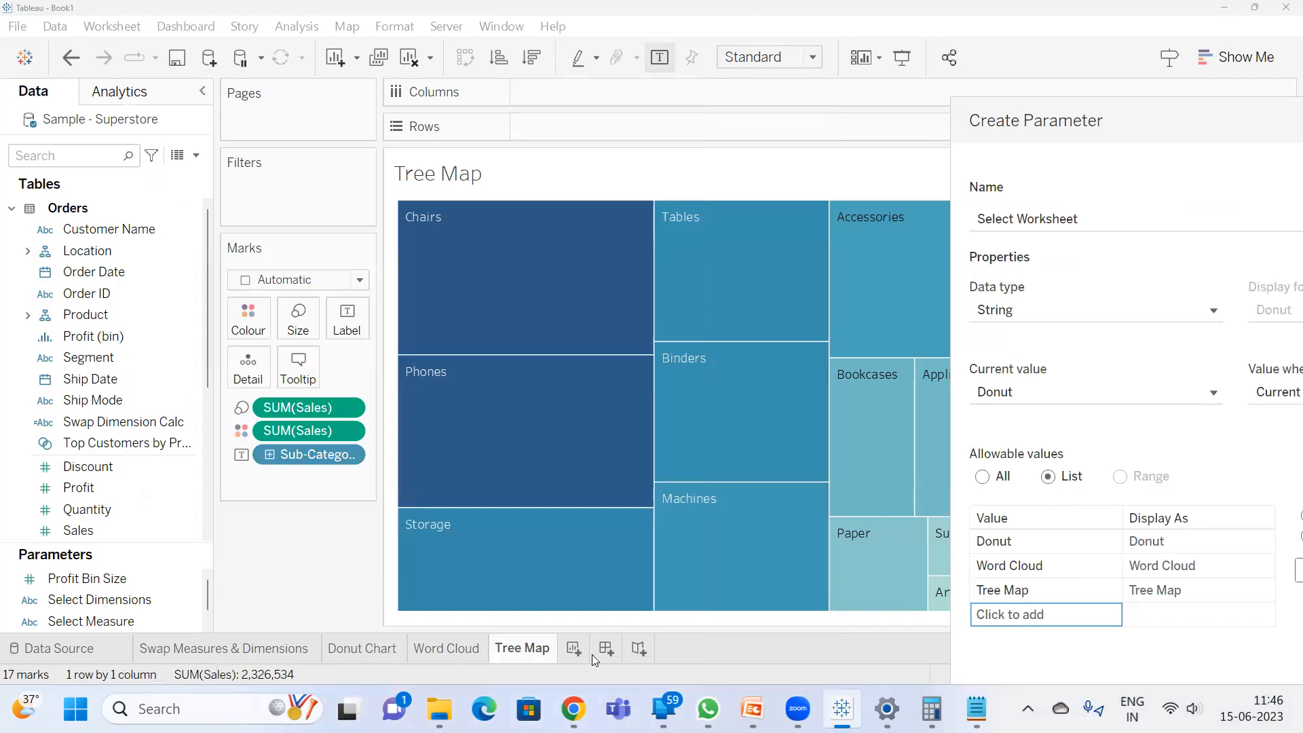
pyautogui.moveTo(1128, 102); pyautogui.dragTo(326, 15)
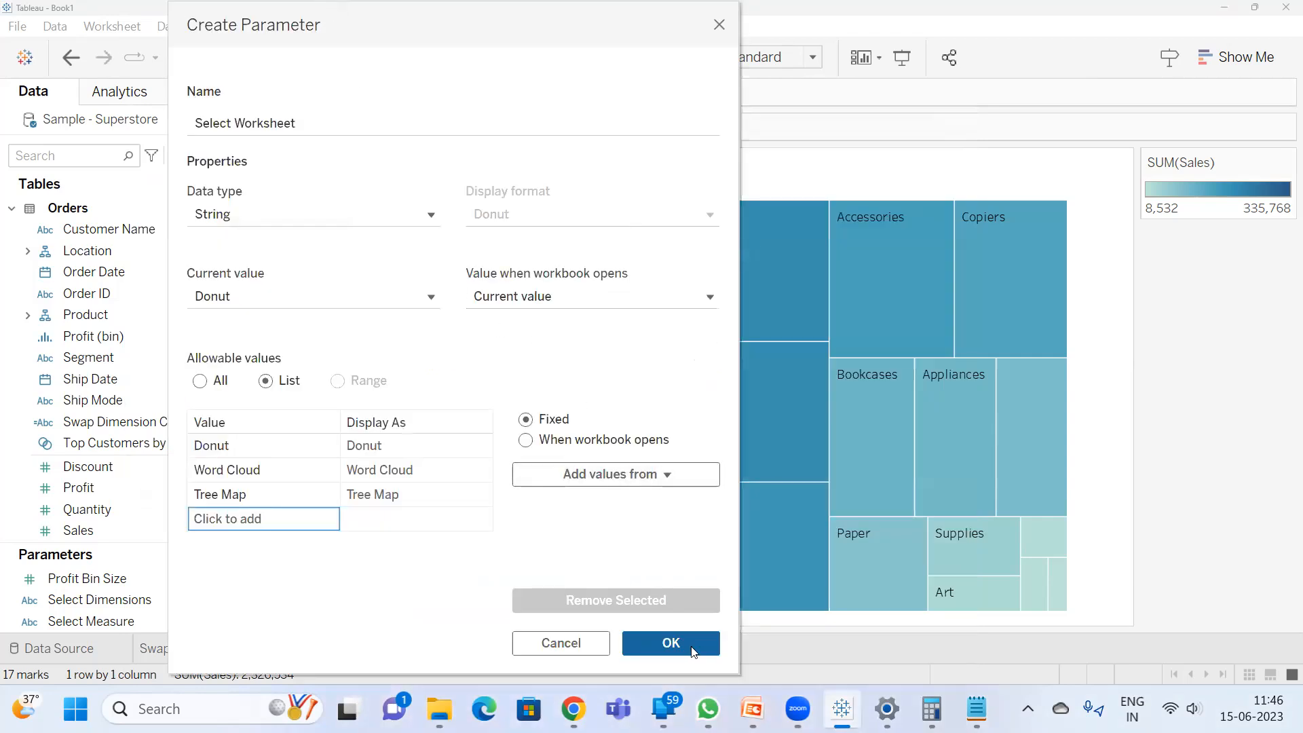
pyautogui.click(670, 645)
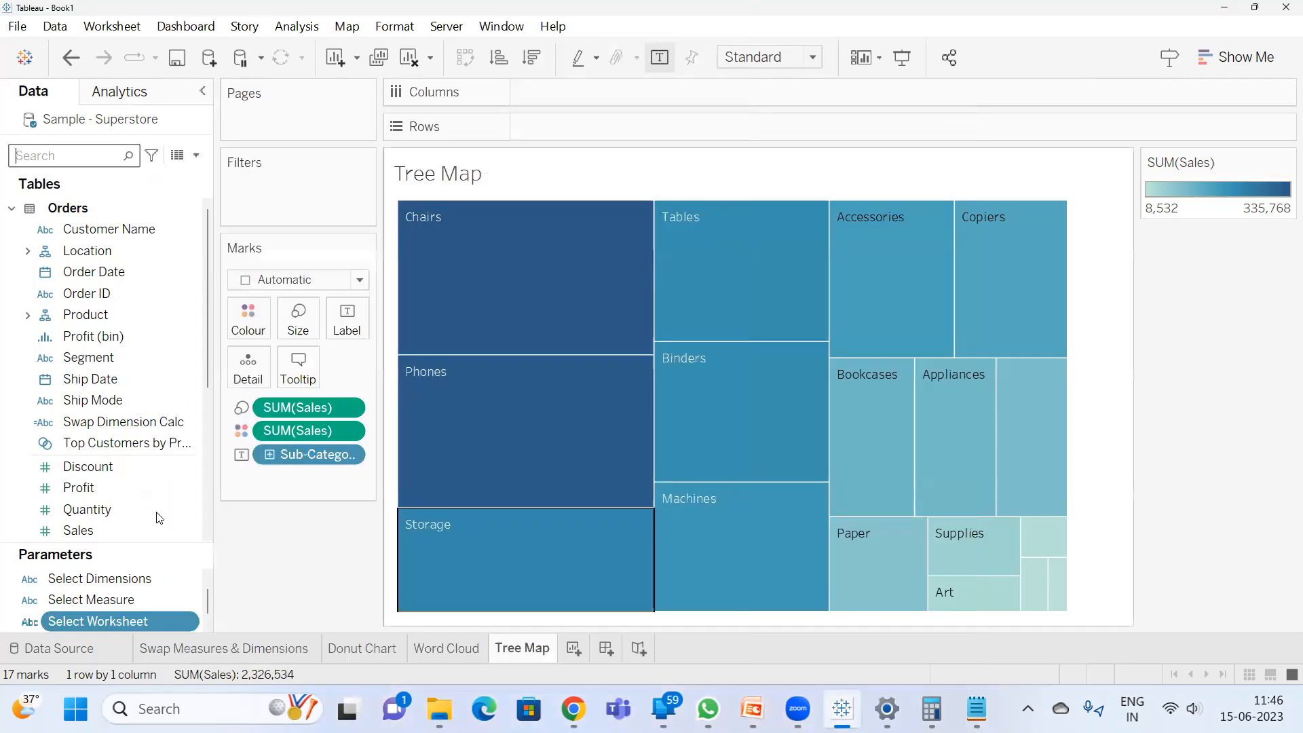
# - Show the Select Worksheet parameter control on the Tree Map sheet, switch it to Word Cloud and finally to Tree Map
pyautogui.rightClick(114, 620)
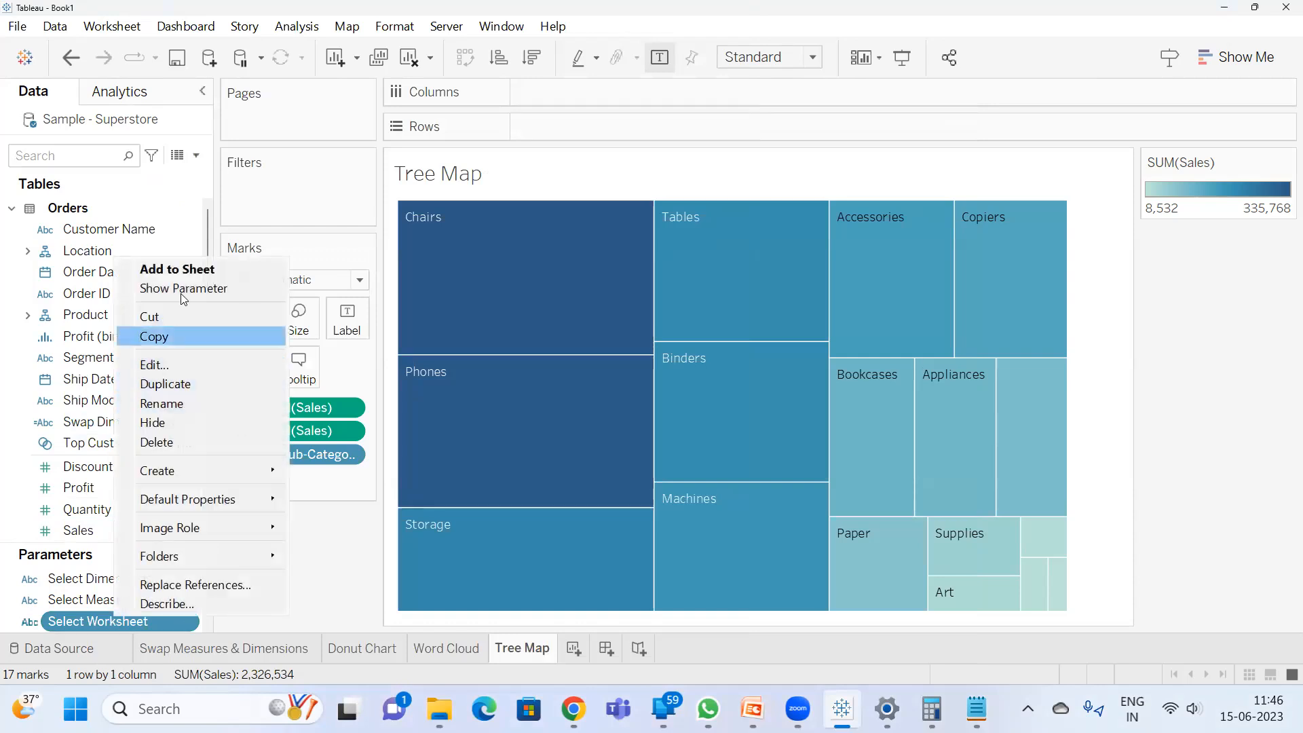
pyautogui.click(157, 288)
pyautogui.click(1195, 270)
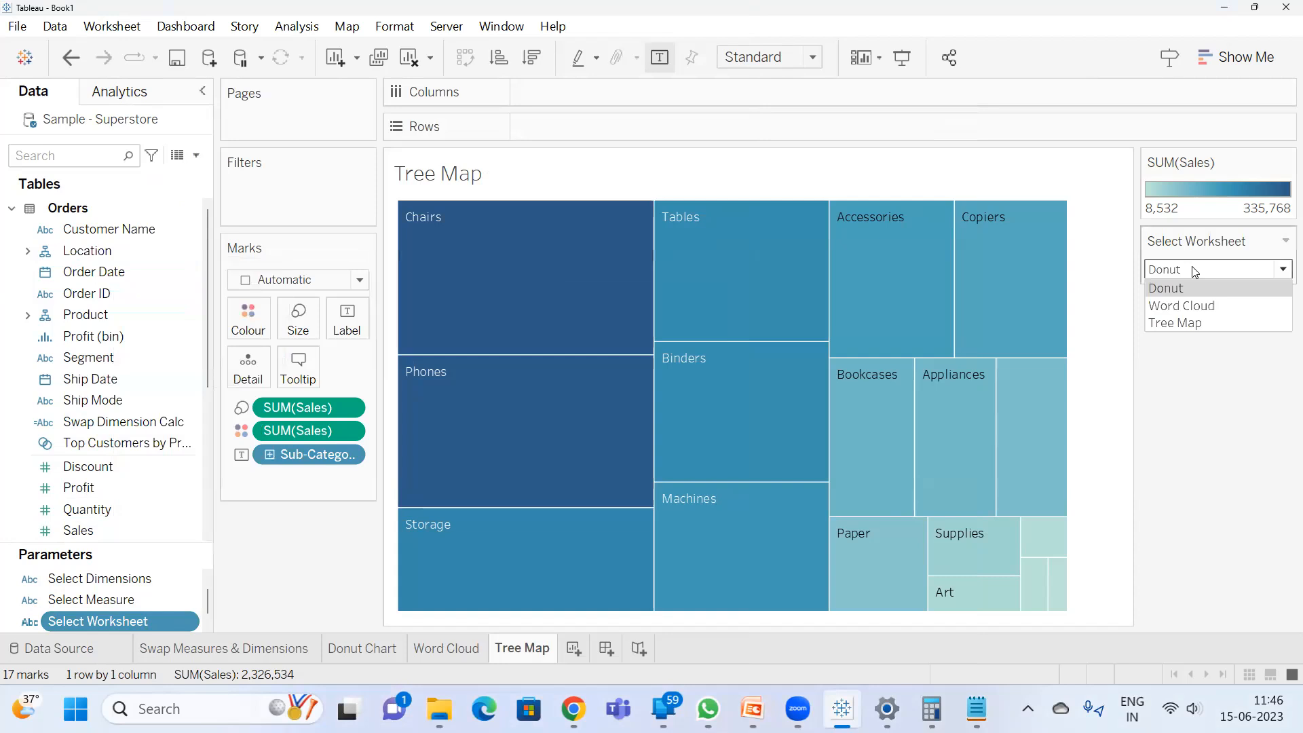
pyautogui.click(1204, 306)
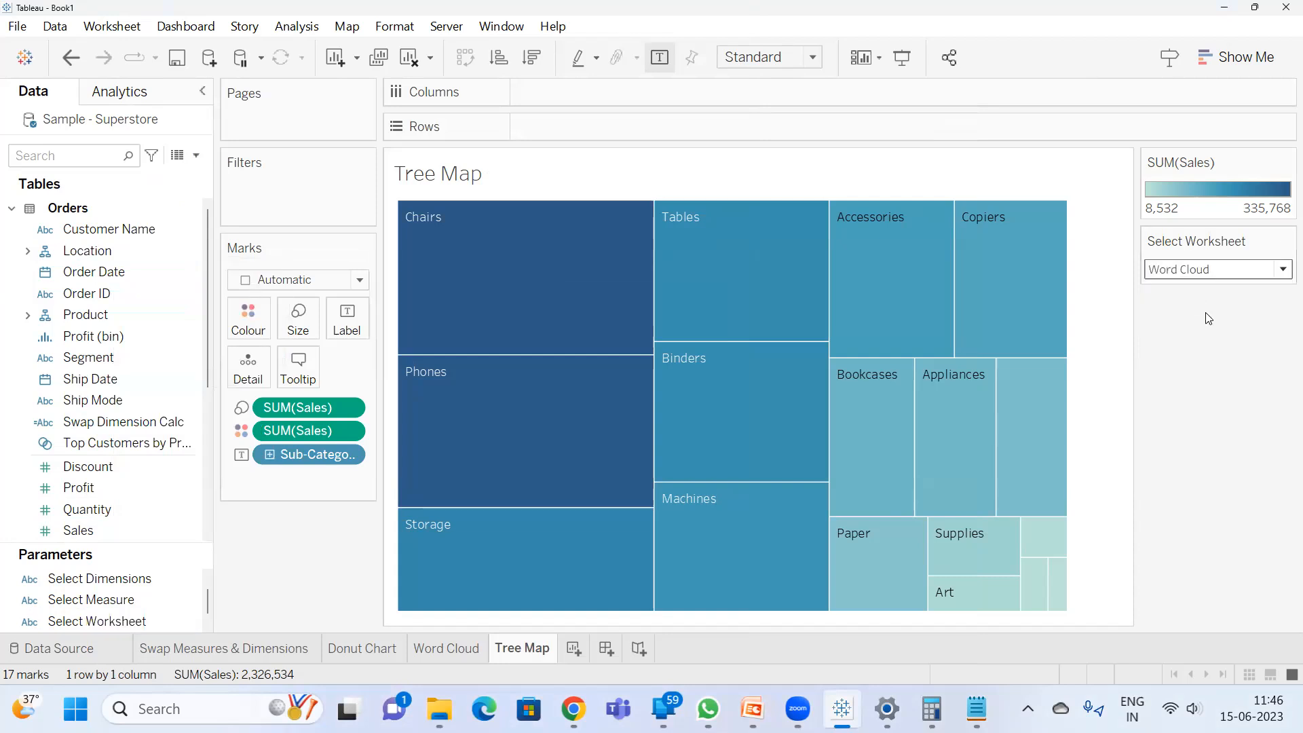
pyautogui.click(1208, 269)
pyautogui.click(1197, 323)
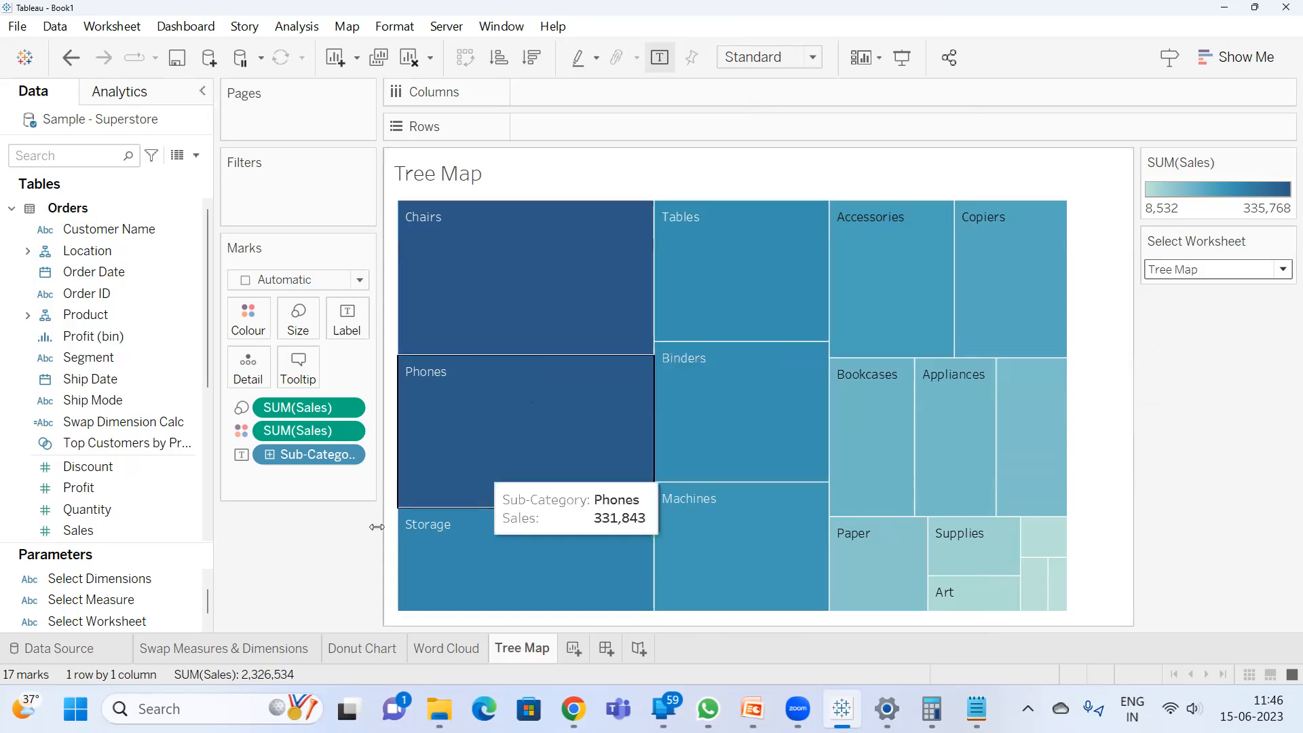
# - On the Donut Chart sheet, start a calculated field whose formula is [Select Worksheet]
pyautogui.click(369, 649)
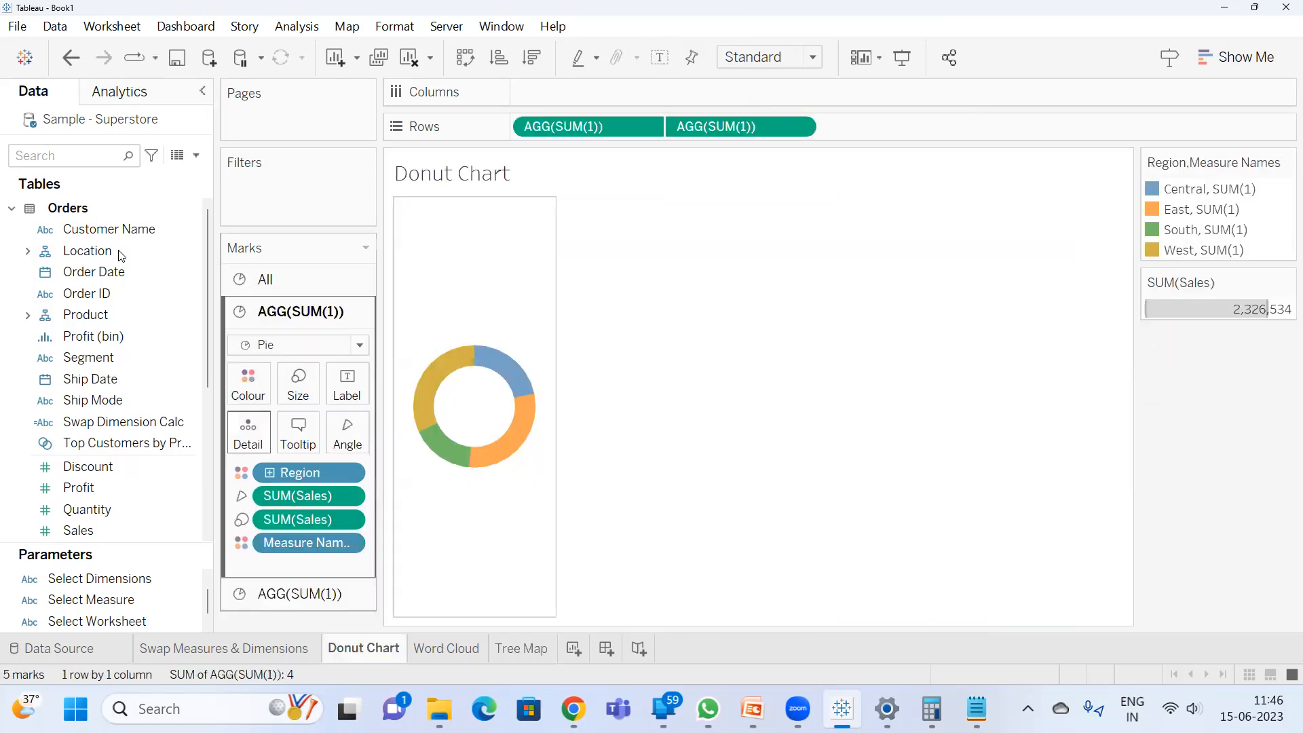
pyautogui.click(195, 156)
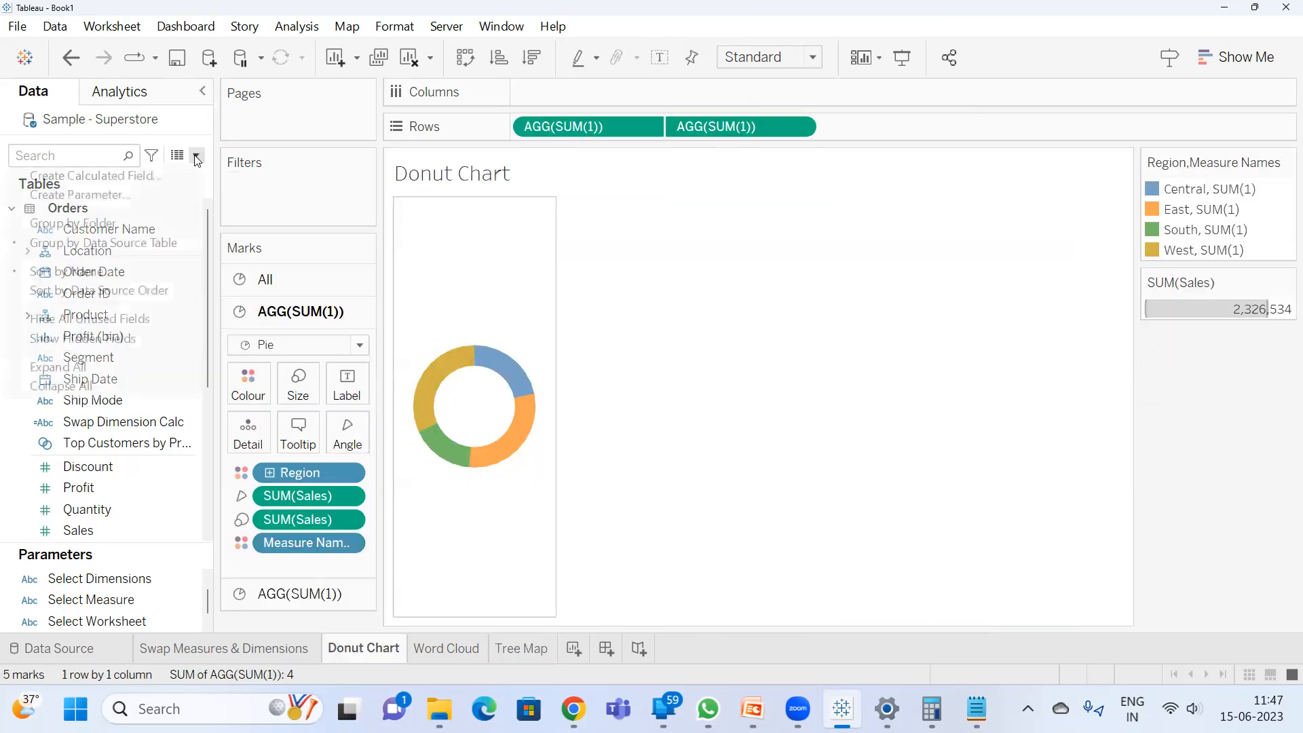
pyautogui.click(122, 175)
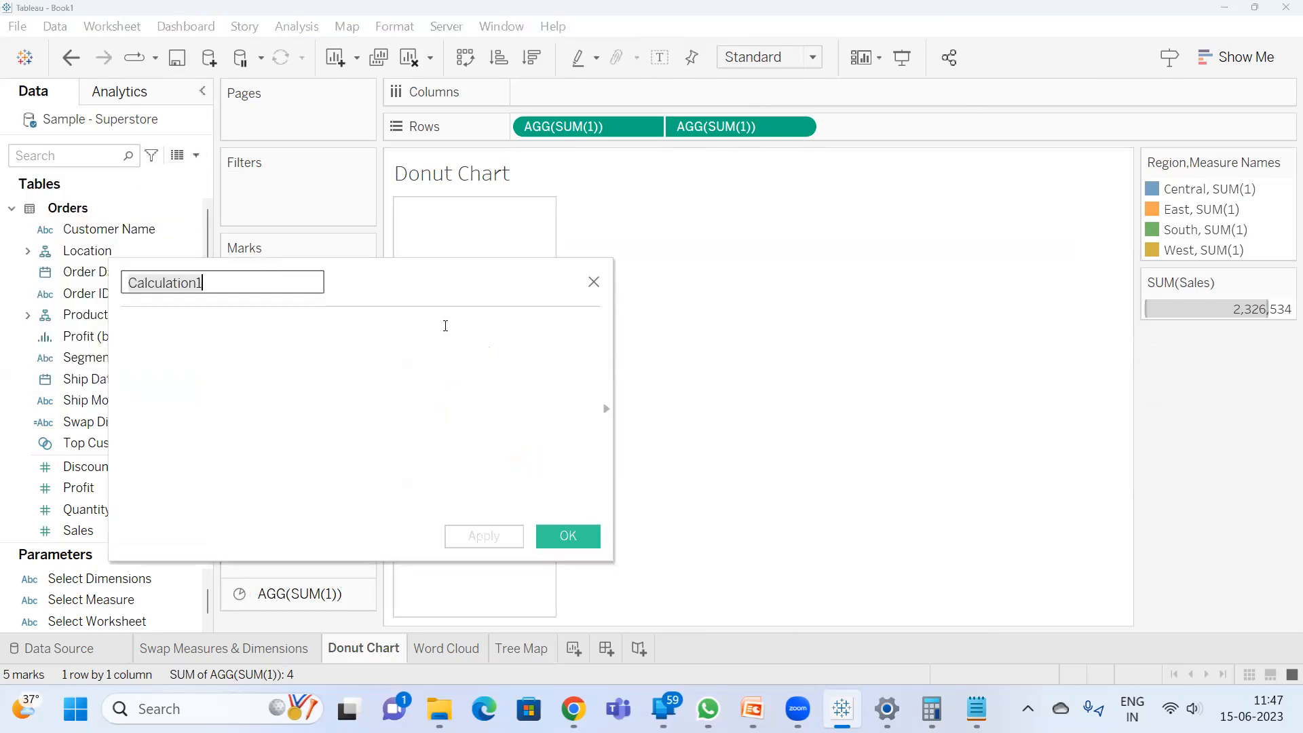
pyautogui.click(355, 344)
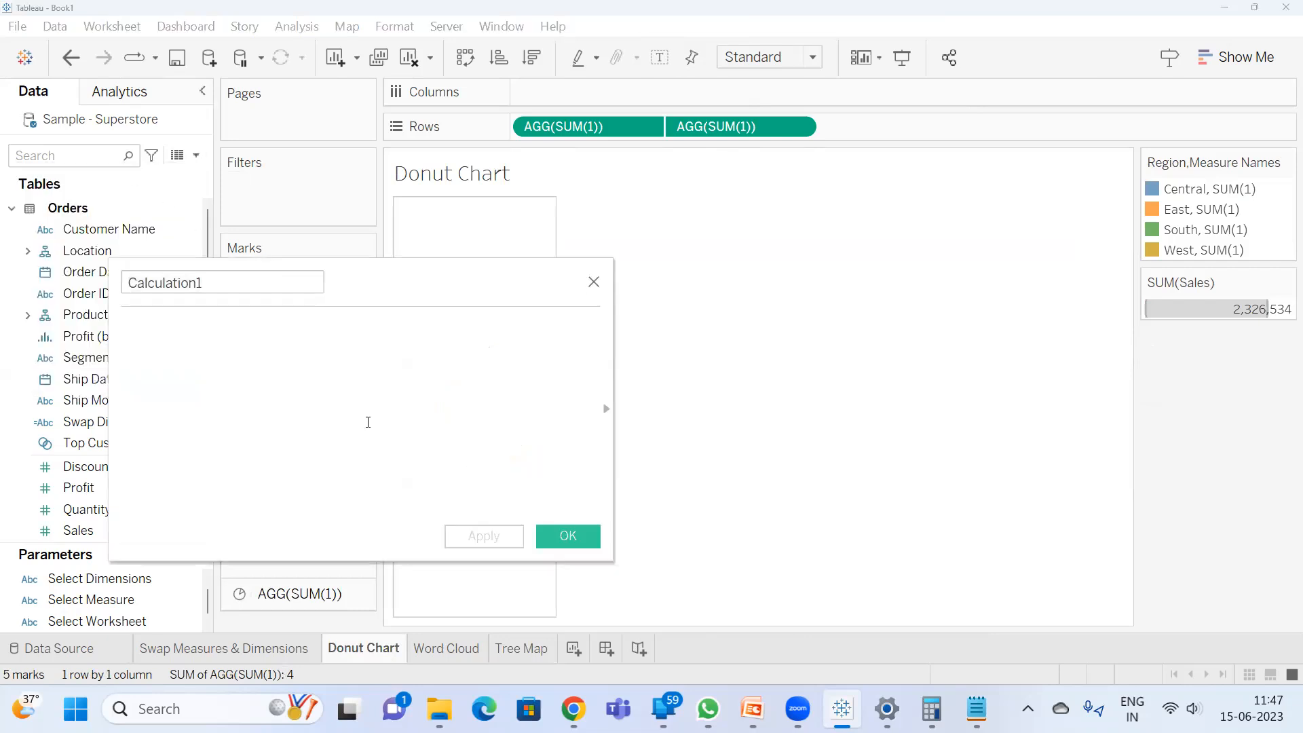
pyautogui.write('sel')
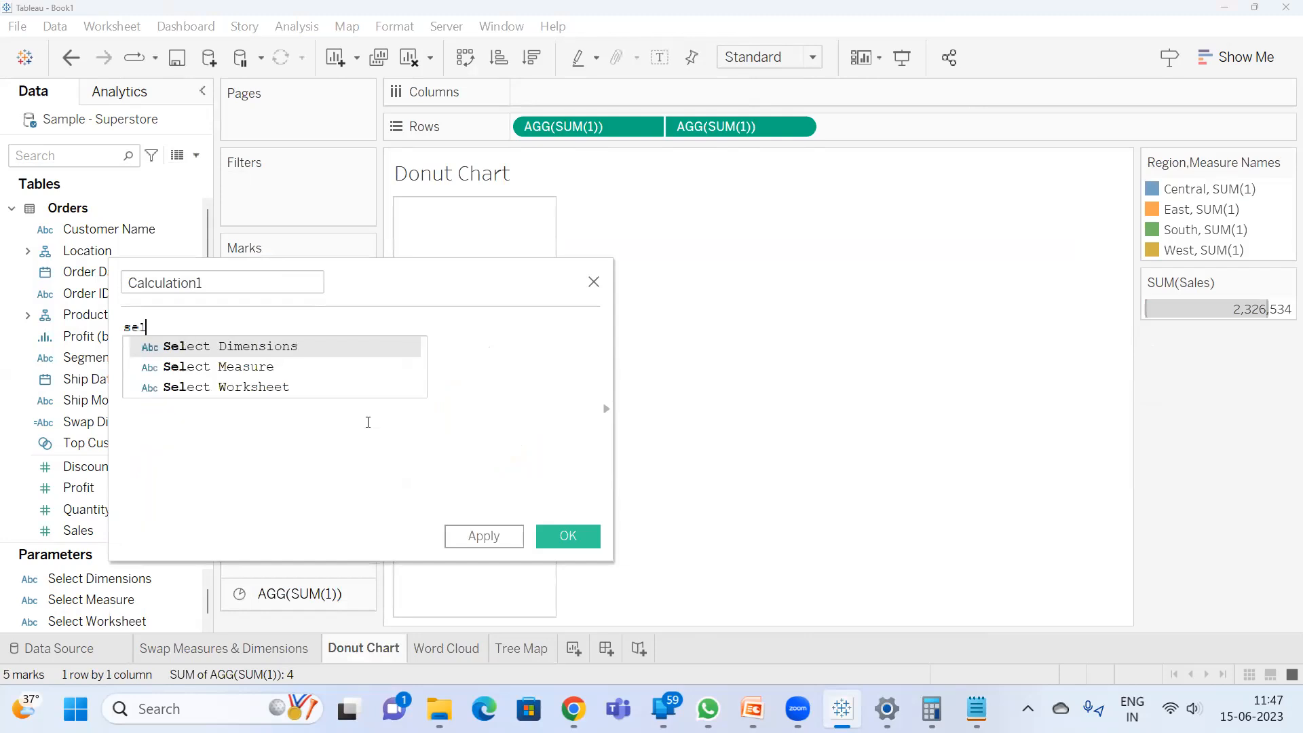
pyautogui.press('Down')
pyautogui.press('Down')
pyautogui.press('Return')
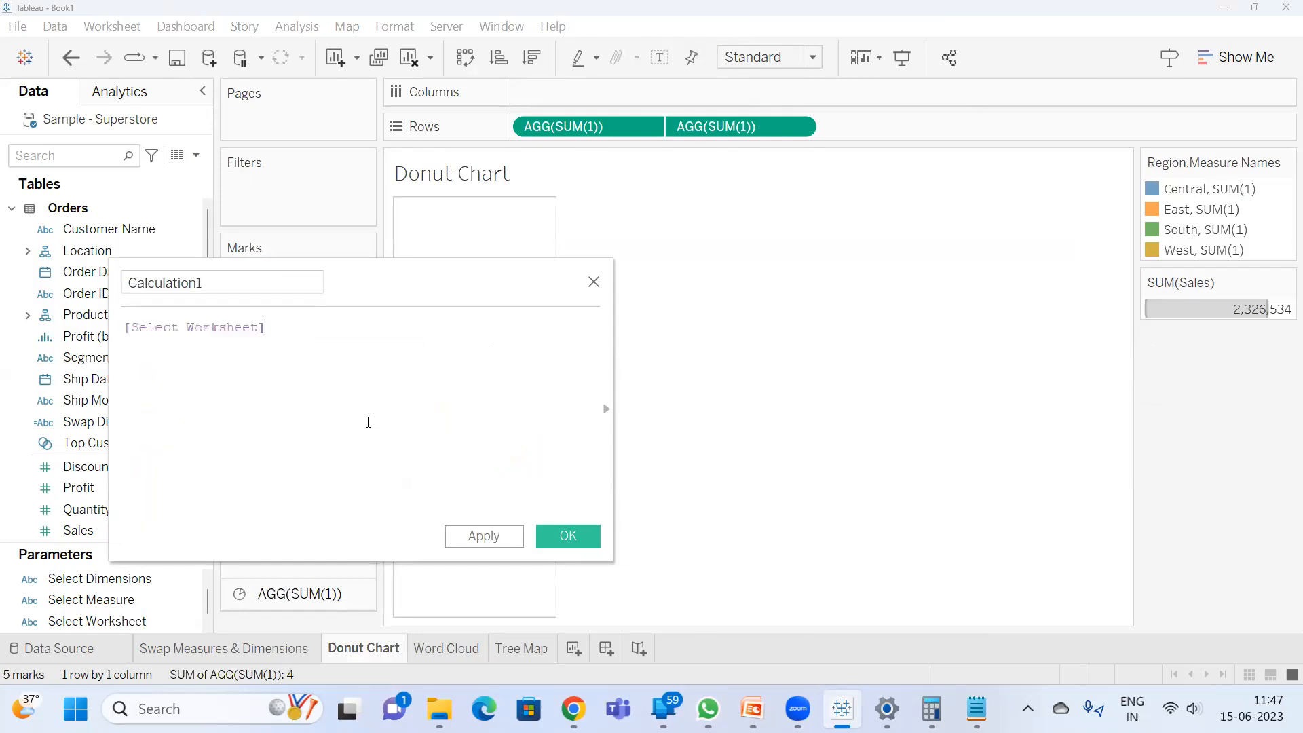
# - Name the calculated field Sheet Selector Calc and create it
pyautogui.moveTo(254, 286); pyautogui.dragTo(1, 258)
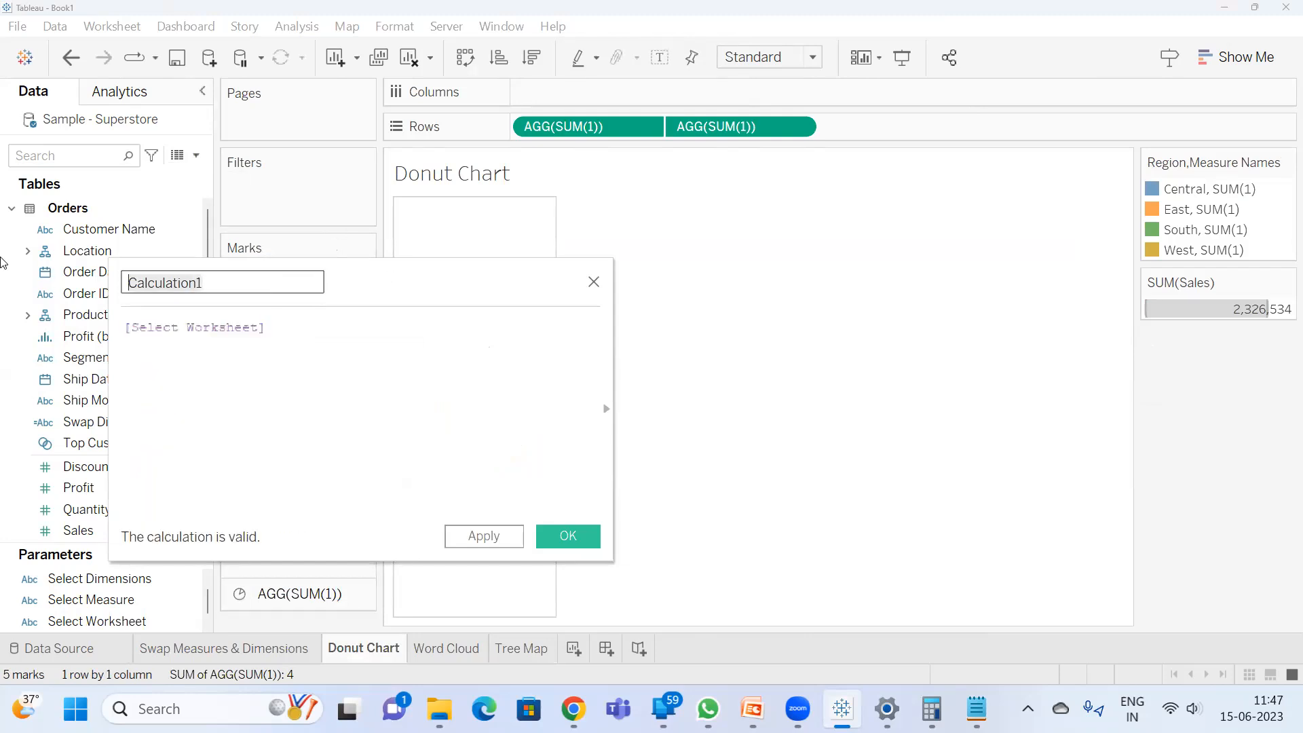
pyautogui.write('Sh')
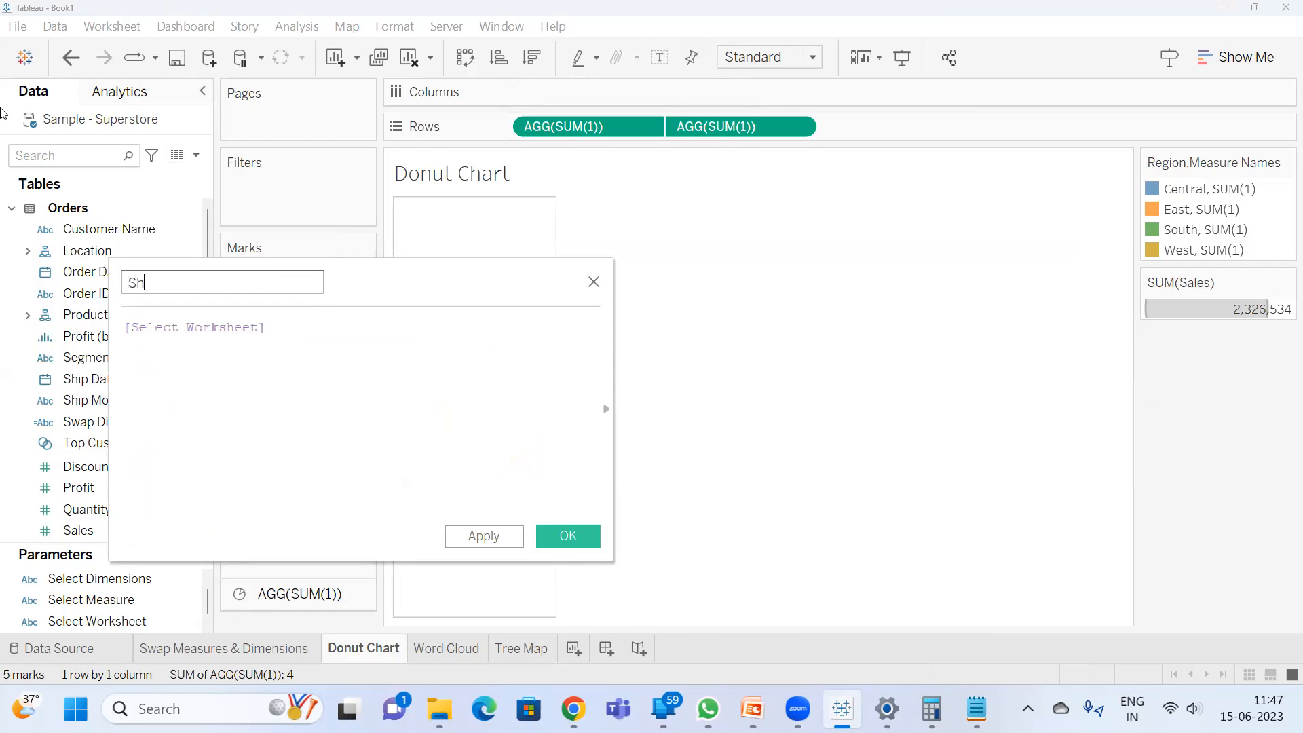
pyautogui.write('eet Selector Calc')
pyautogui.click(568, 536)
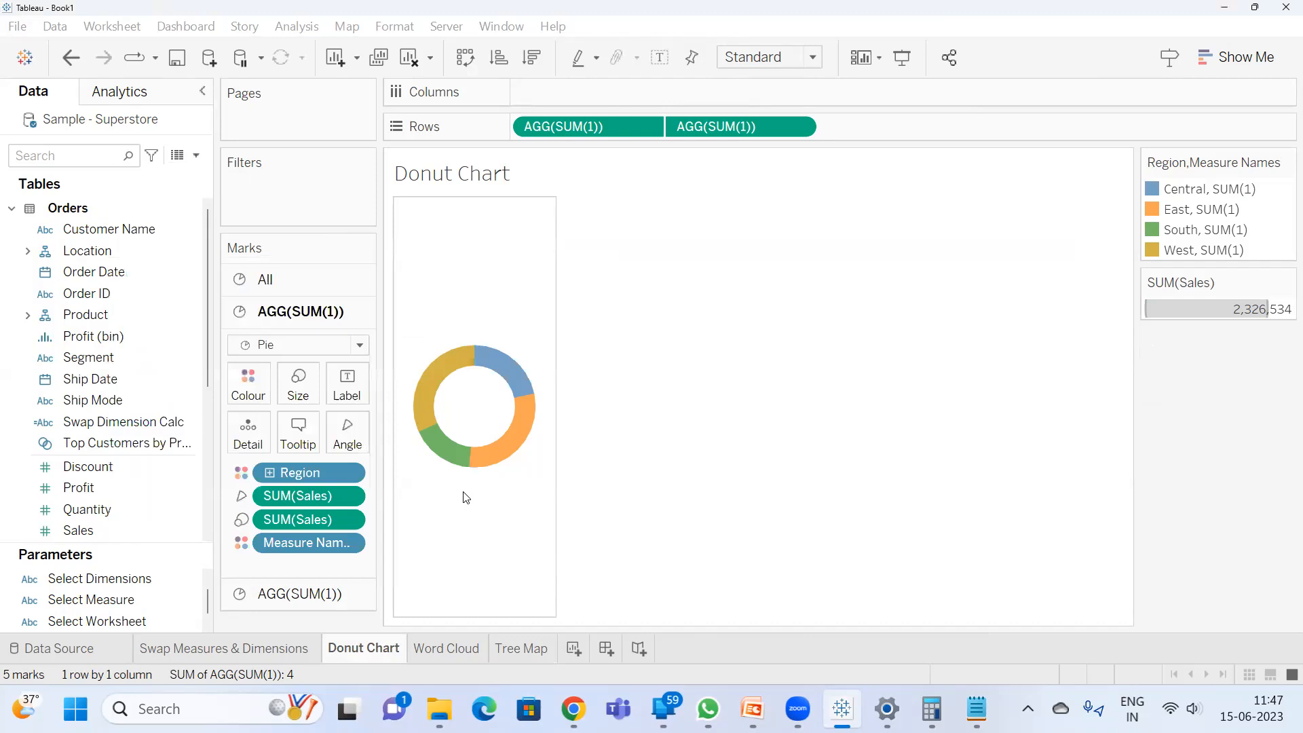
# - Filter the Donut Chart sheet by Sheet Selector Calc, using a custom value list containing Donut
pyautogui.moveTo(84, 520); pyautogui.dragTo(259, 195)
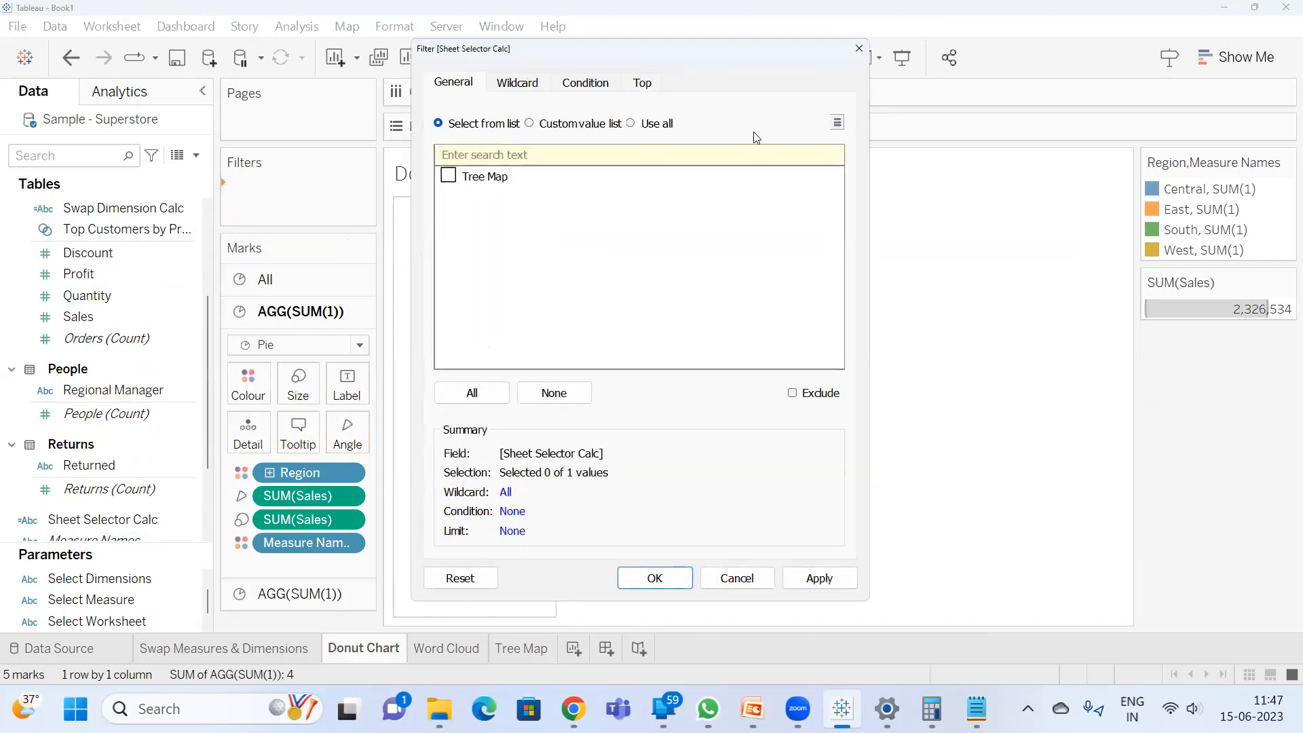
pyautogui.click(579, 126)
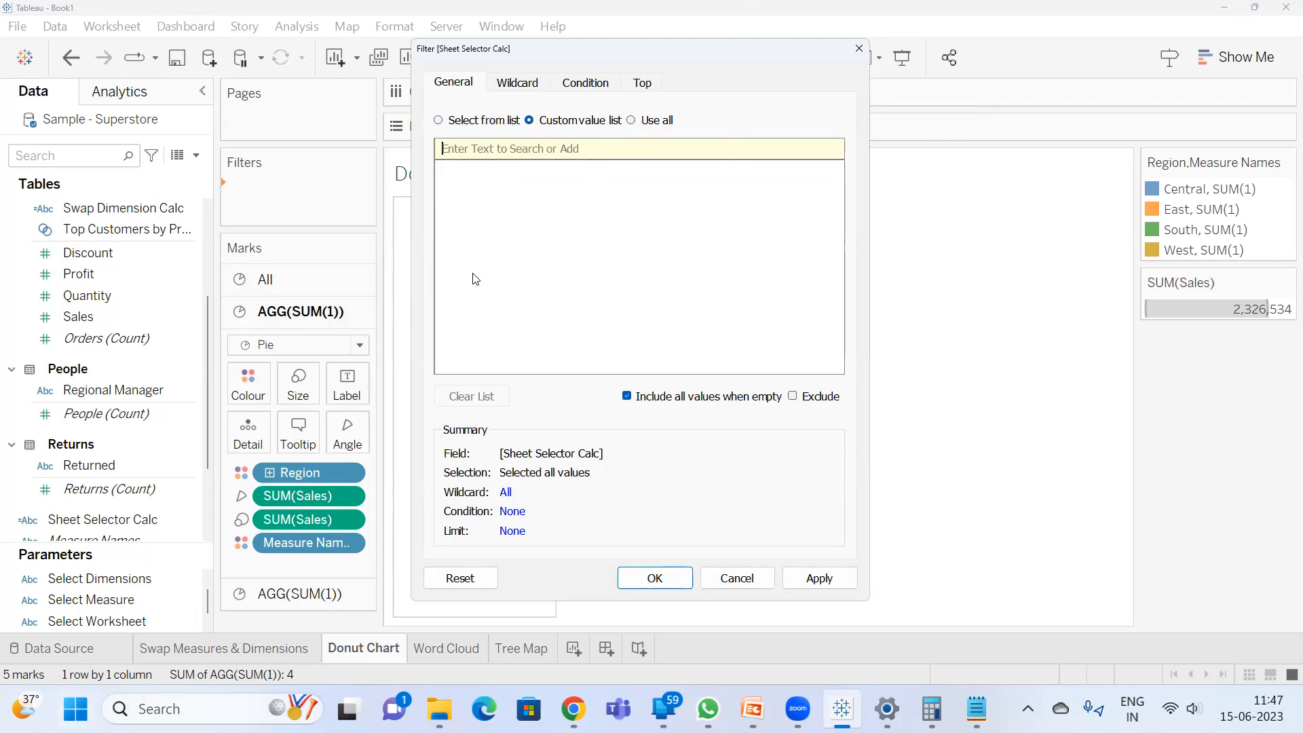
pyautogui.write('Donut')
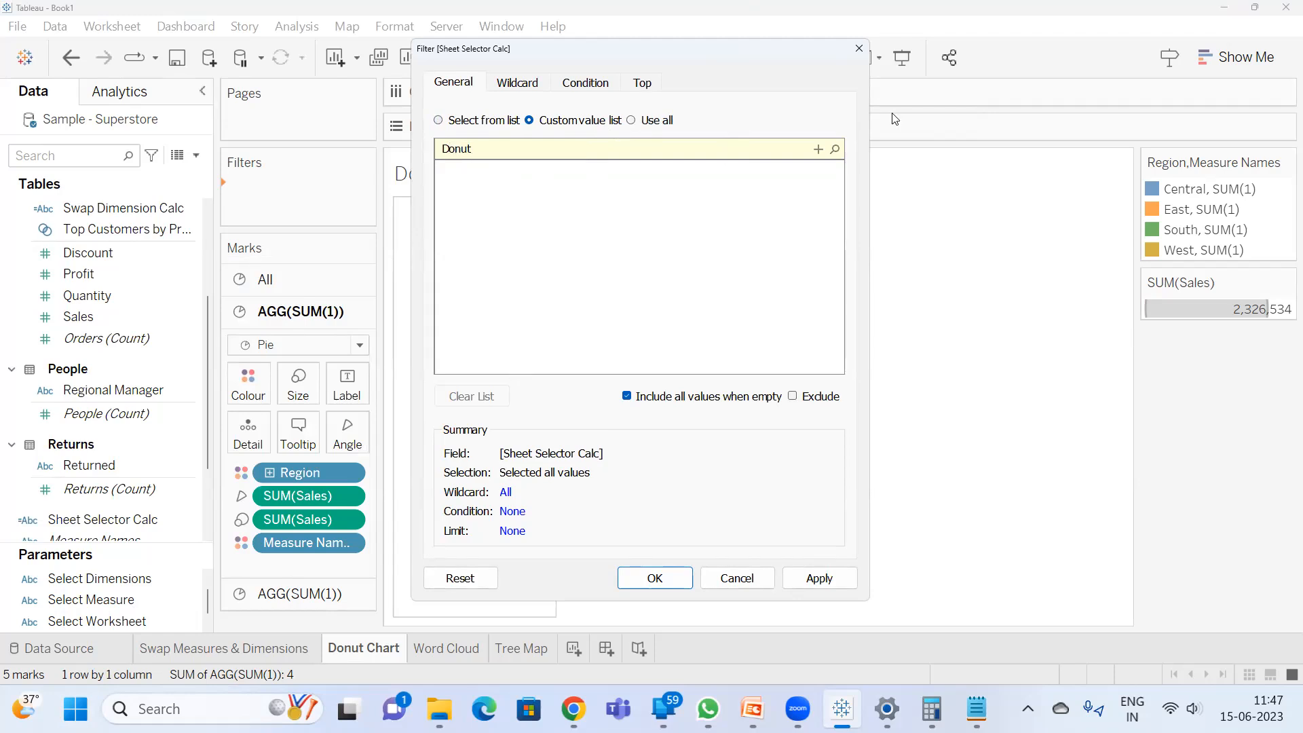
pyautogui.click(818, 148)
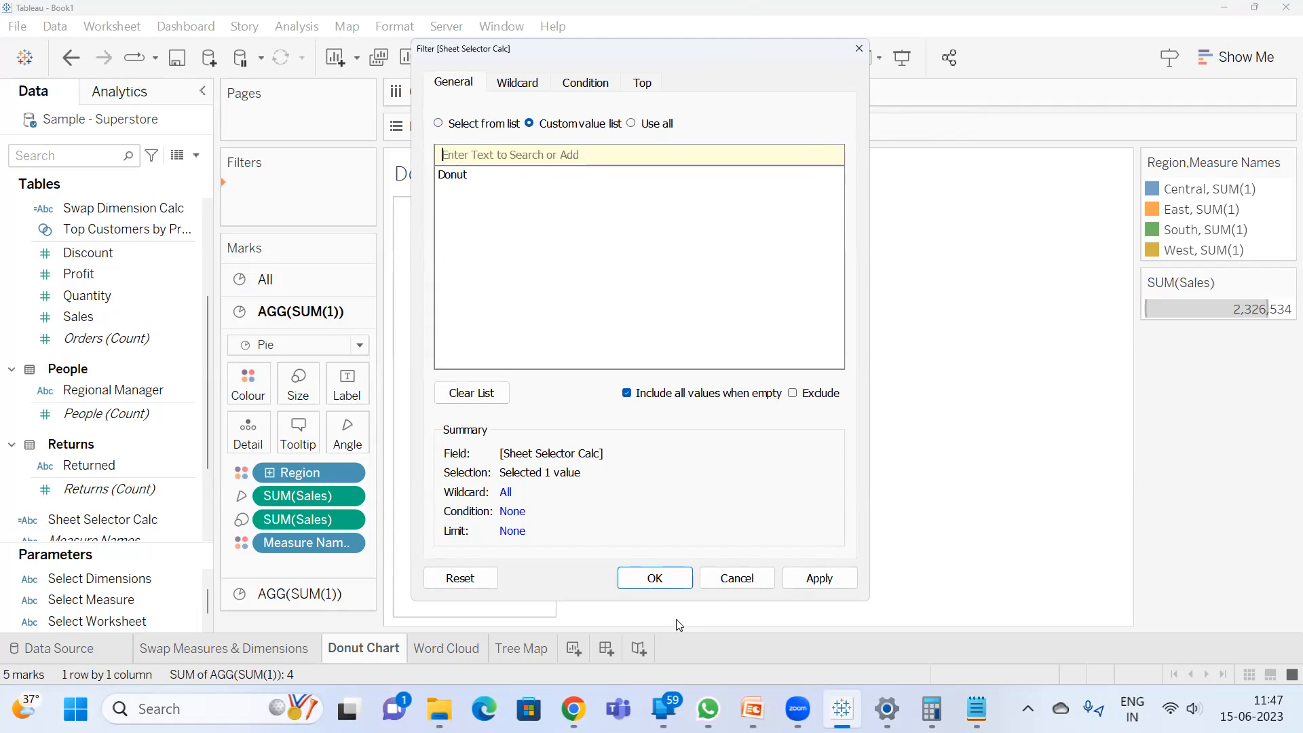
pyautogui.click(662, 583)
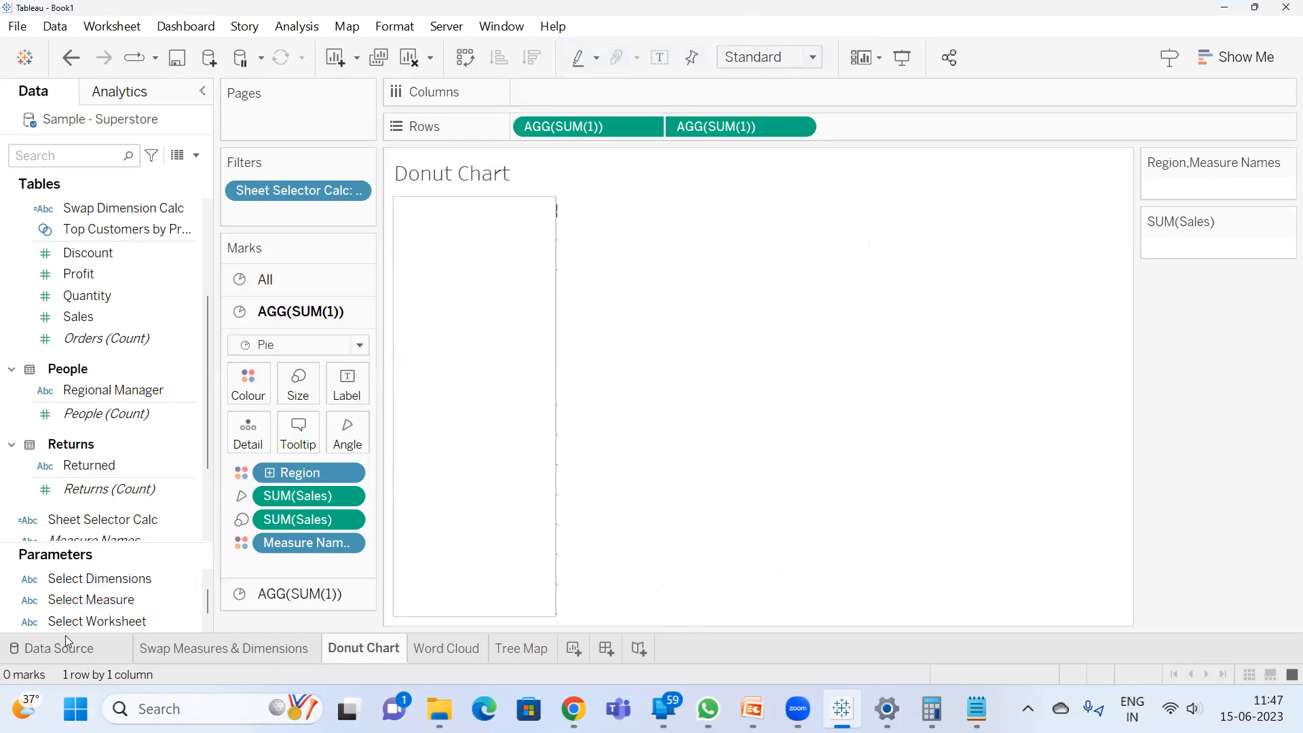
# - Show the Select Worksheet parameter control on the Donut Chart sheet and check the custom value in its Sheet Selector Calc filter
pyautogui.rightClick(119, 621)
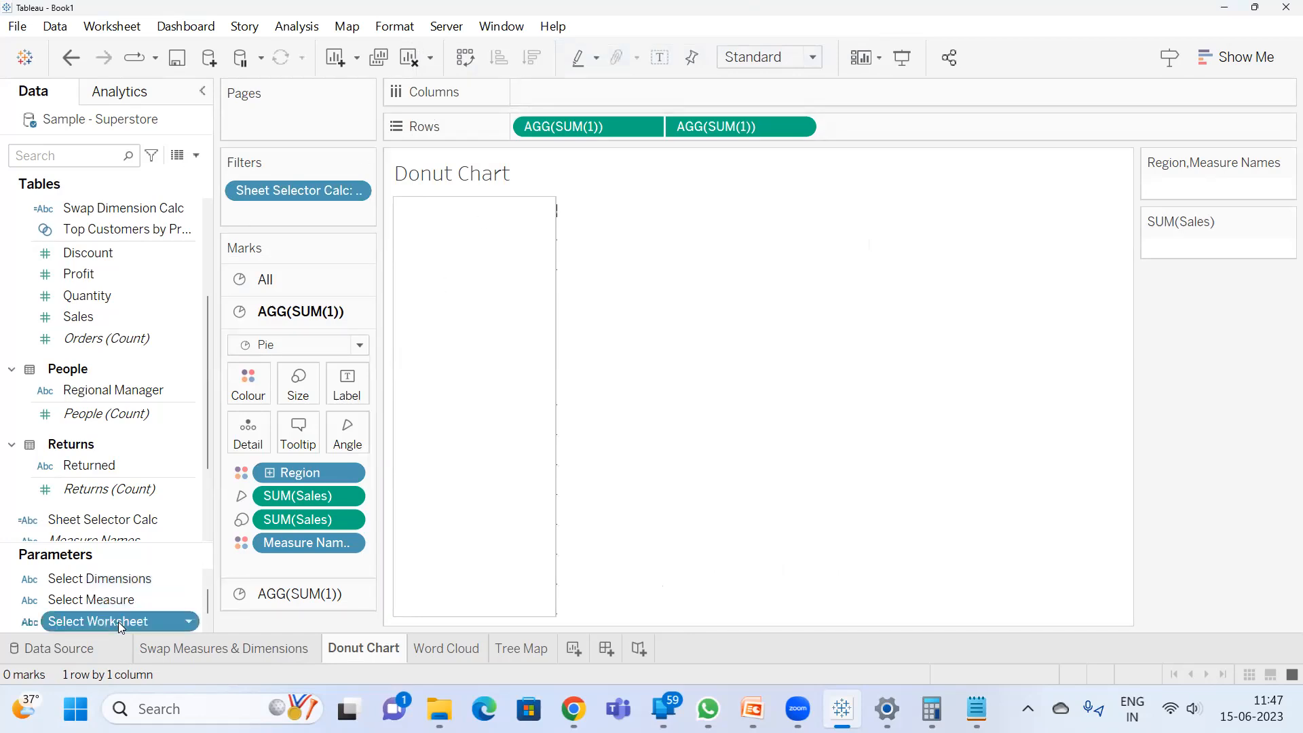
pyautogui.click(222, 292)
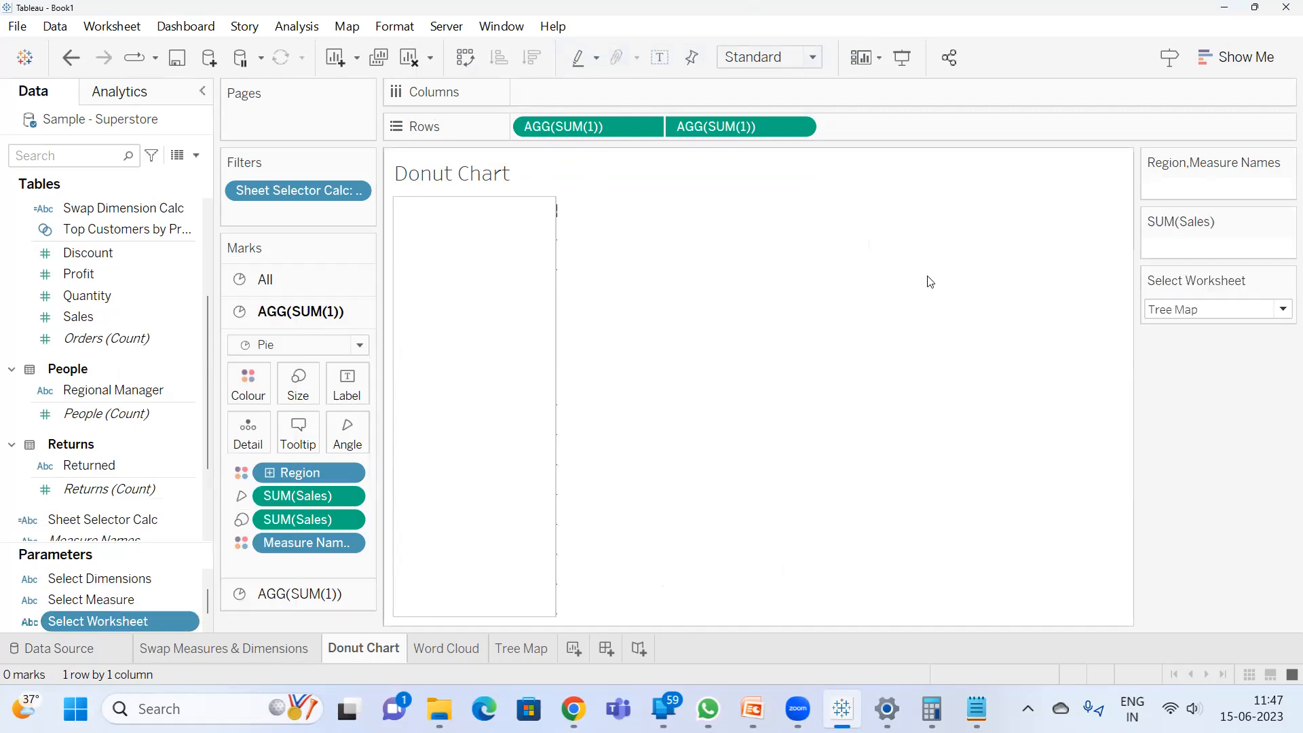
pyautogui.doubleClick(343, 207)
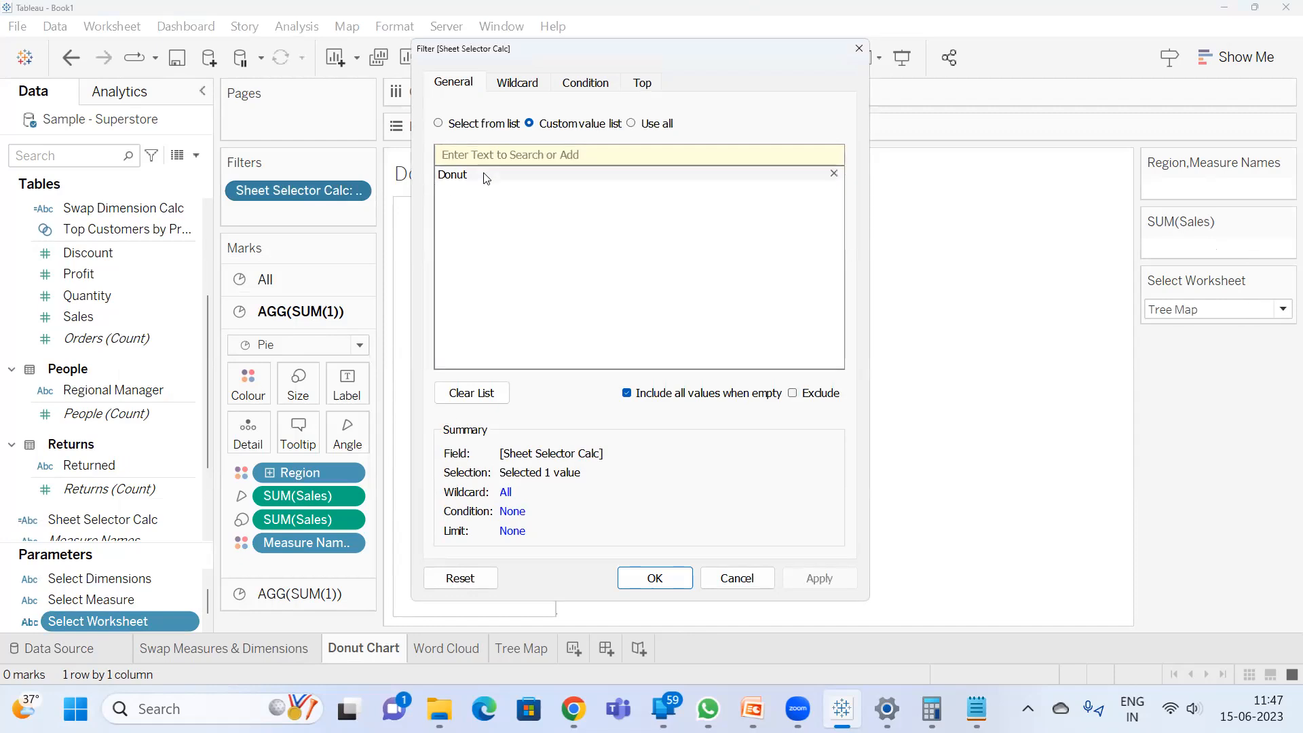
pyautogui.click(673, 588)
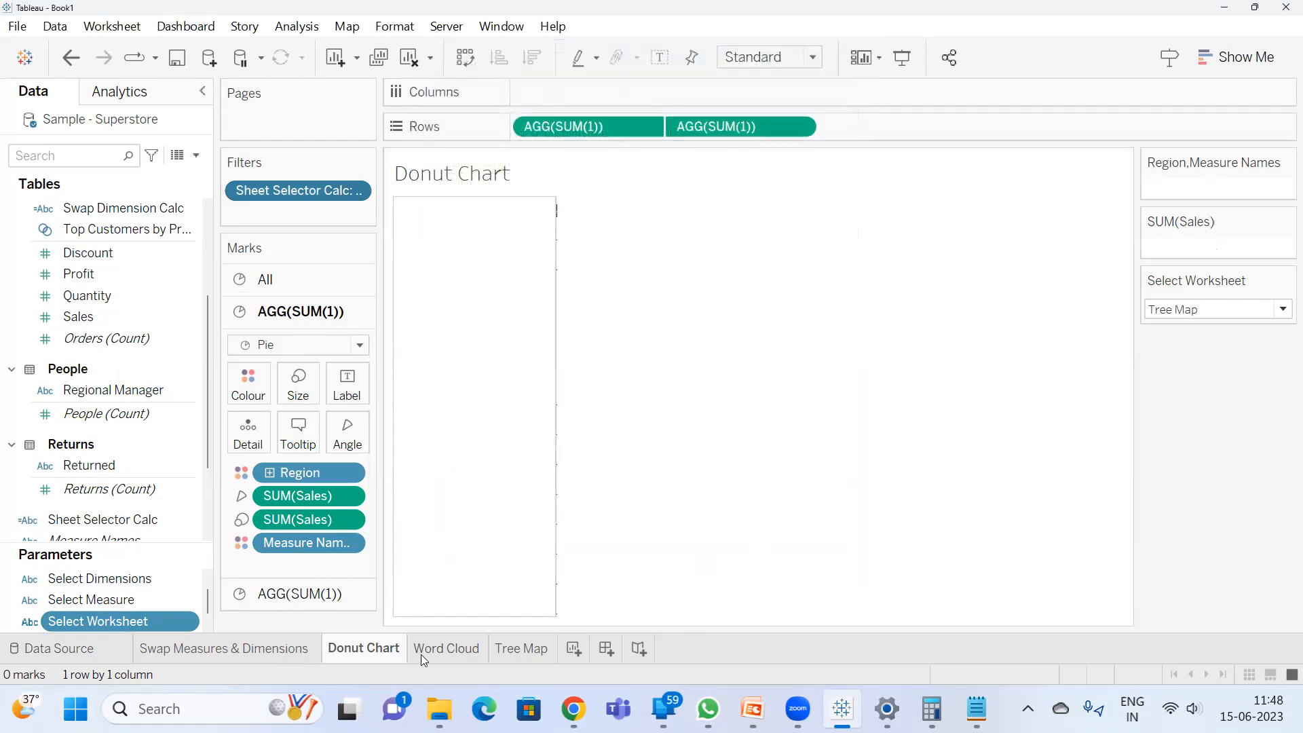
# - Find Sheet Selector Calc and filter the Word Cloud sheet by it, using a custom value list containing Word Cloud
pyautogui.click(421, 653)
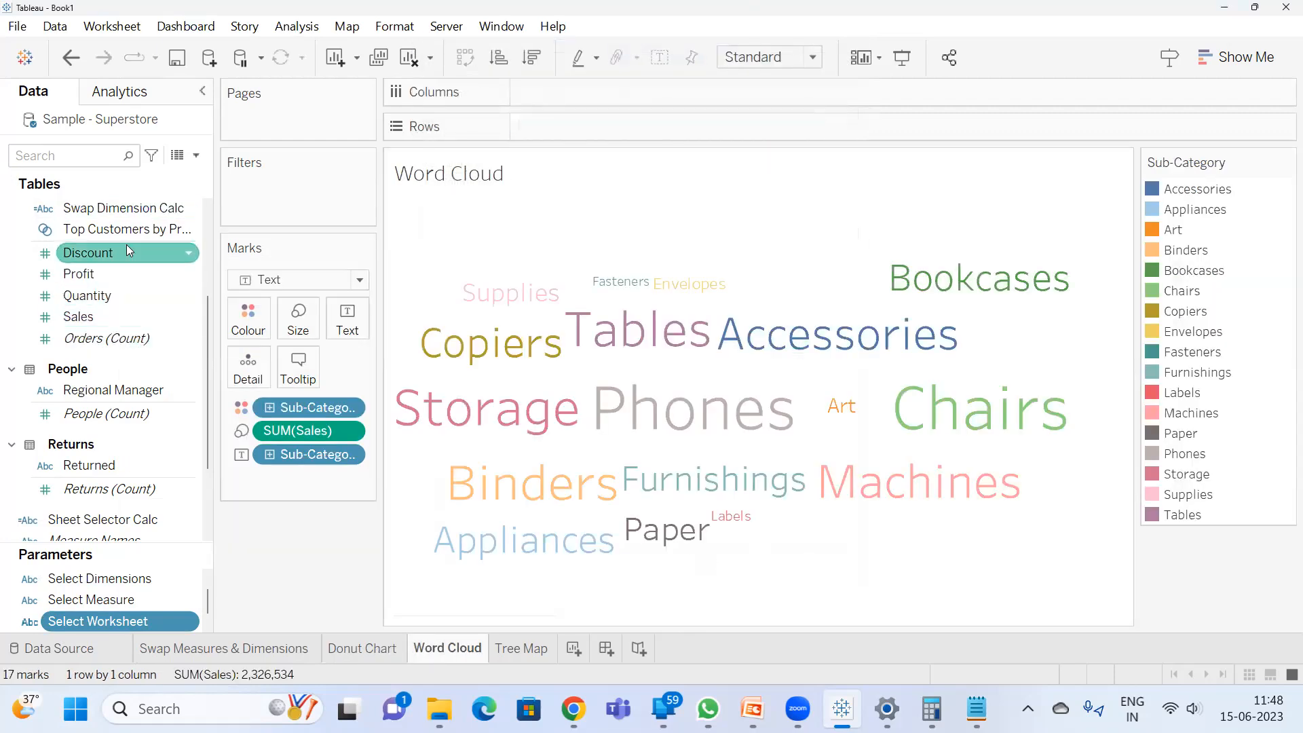
pyautogui.click(67, 155)
pyautogui.write('s')
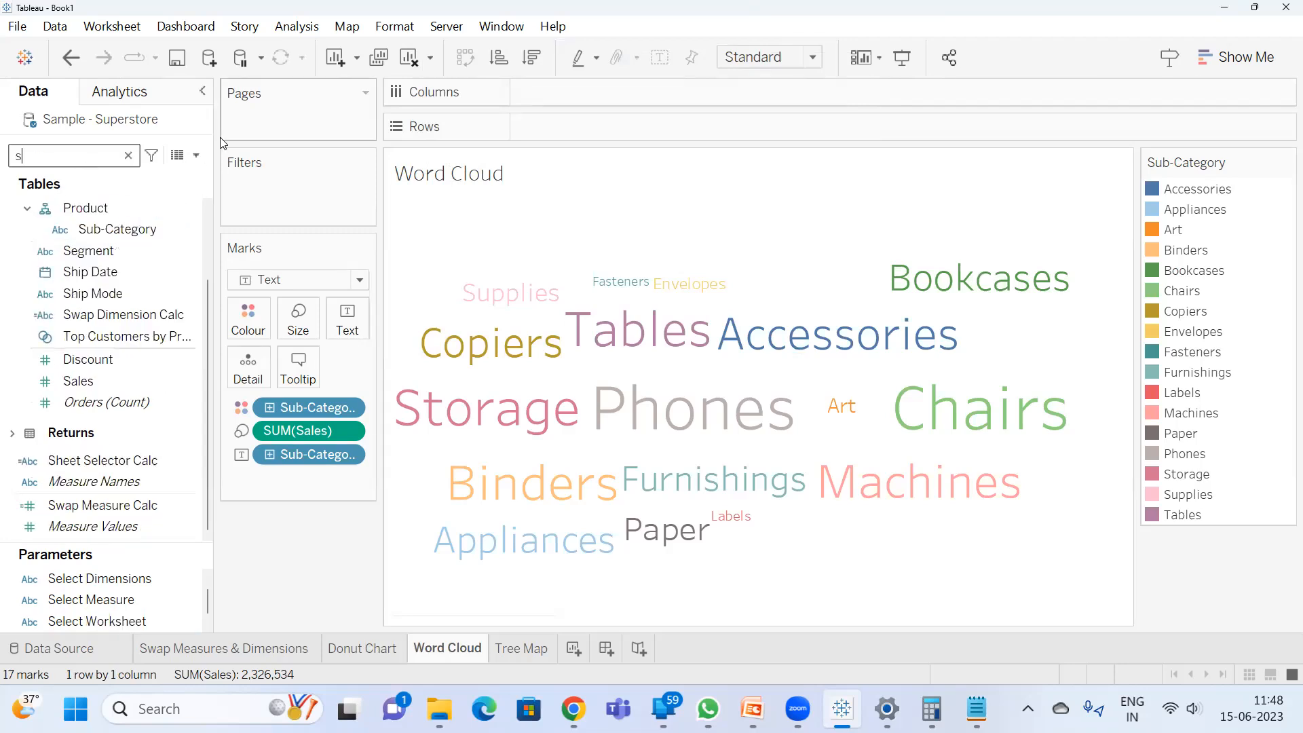
pyautogui.write('he')
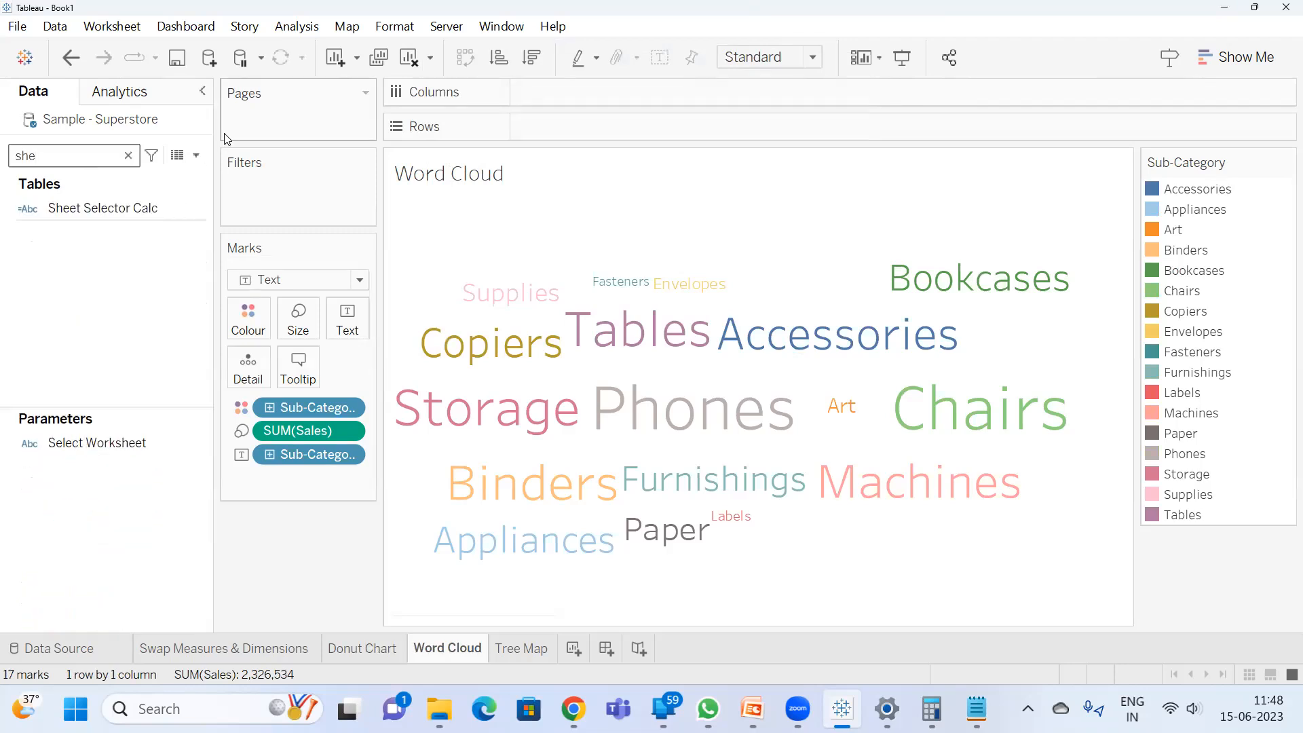
pyautogui.moveTo(105, 209); pyautogui.dragTo(262, 191)
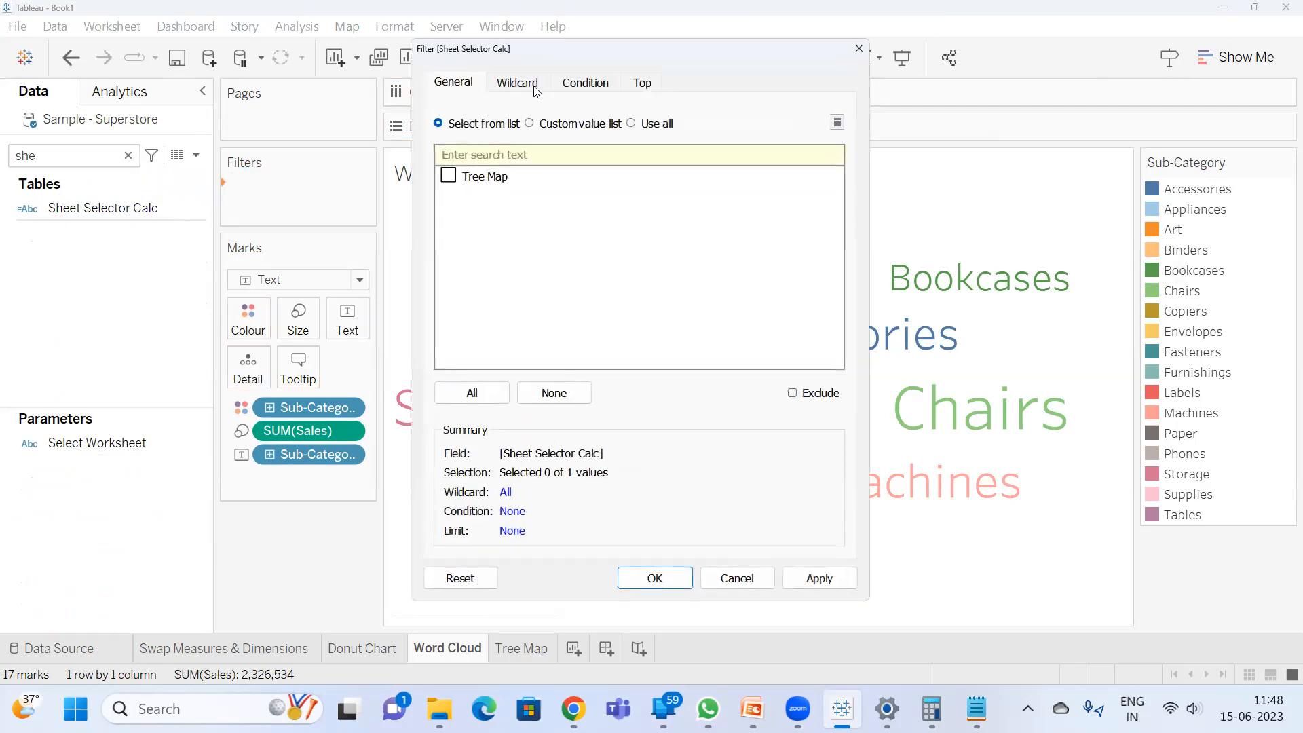
pyautogui.click(558, 123)
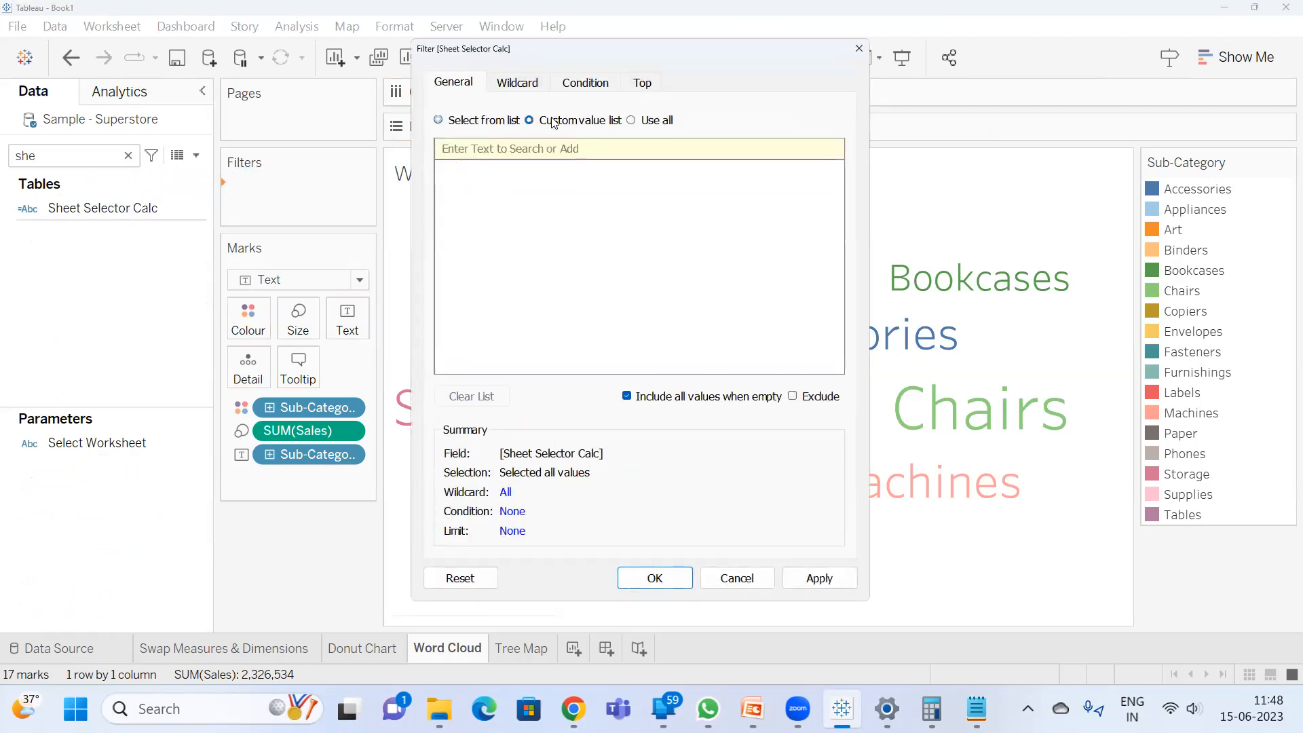
pyautogui.write('Word Cloud')
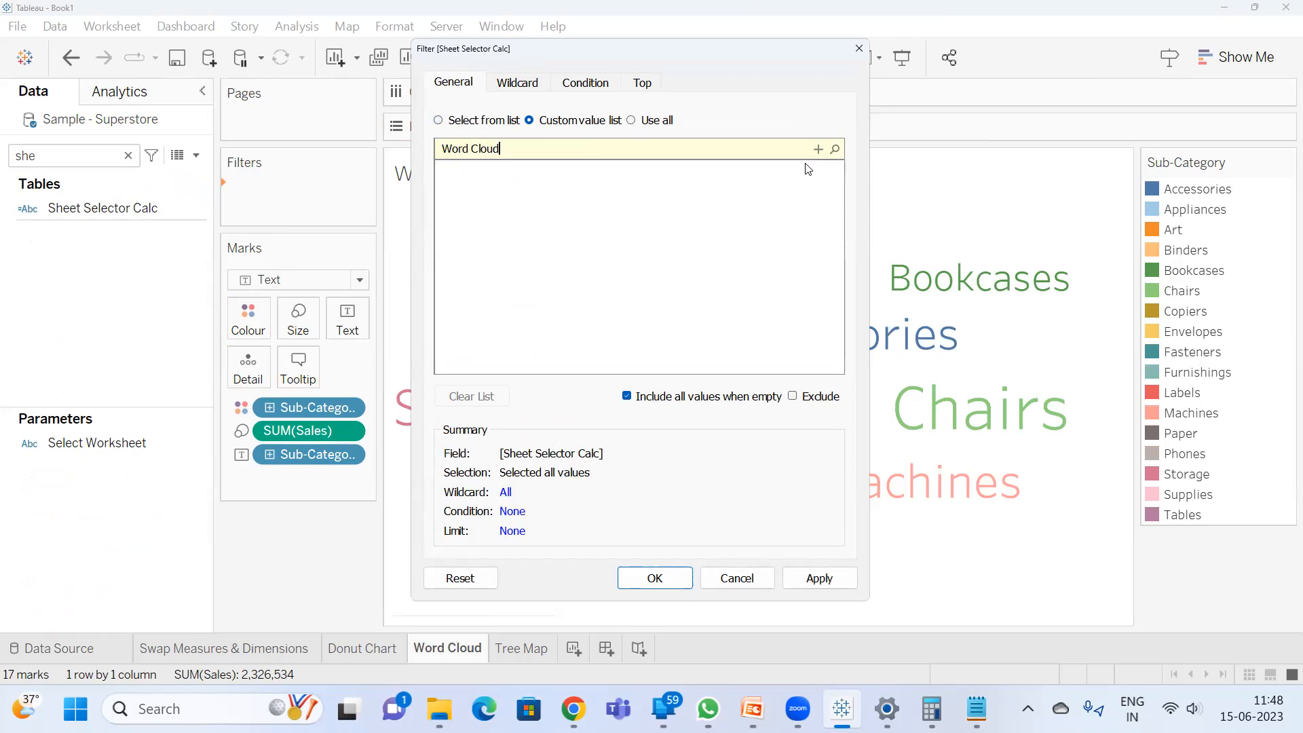
pyautogui.click(818, 148)
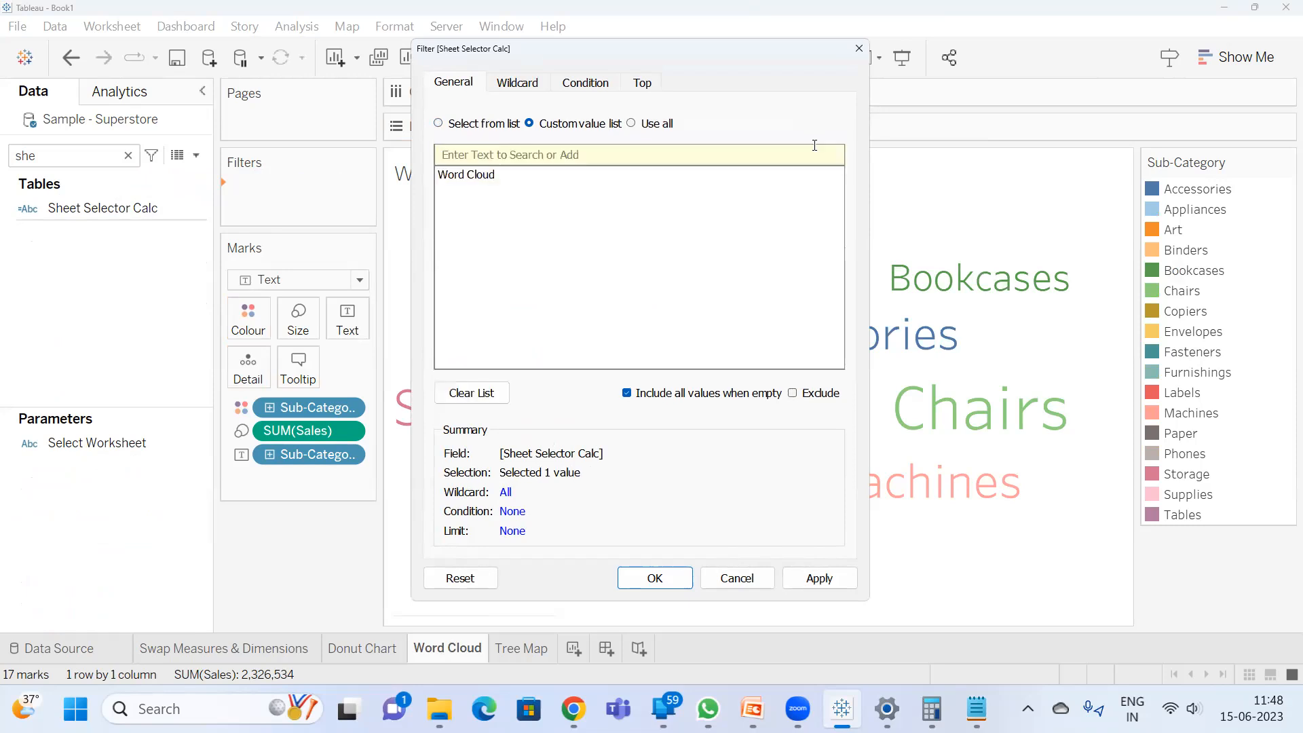
pyautogui.click(666, 578)
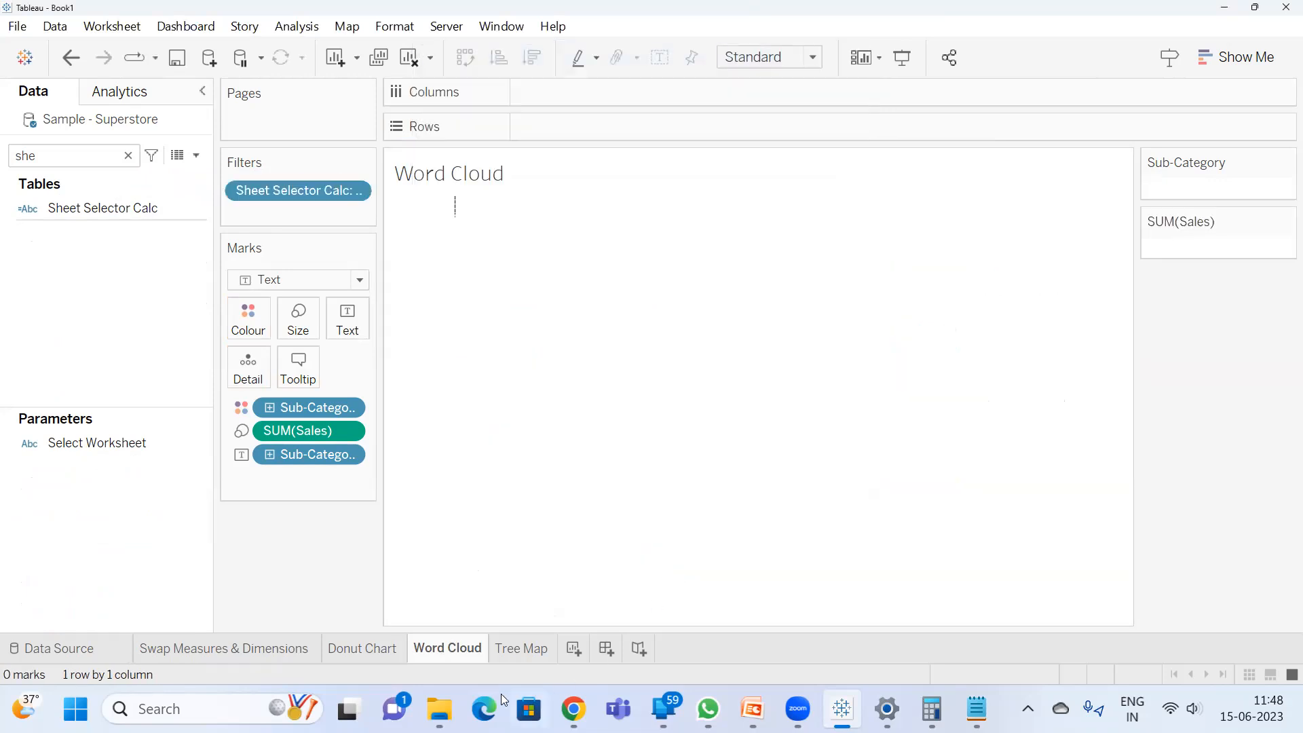
# - Add Sheet Selector Calc as a filter on the Tree Map sheet, choosing a custom value list and entering Tree Map
pyautogui.click(521, 648)
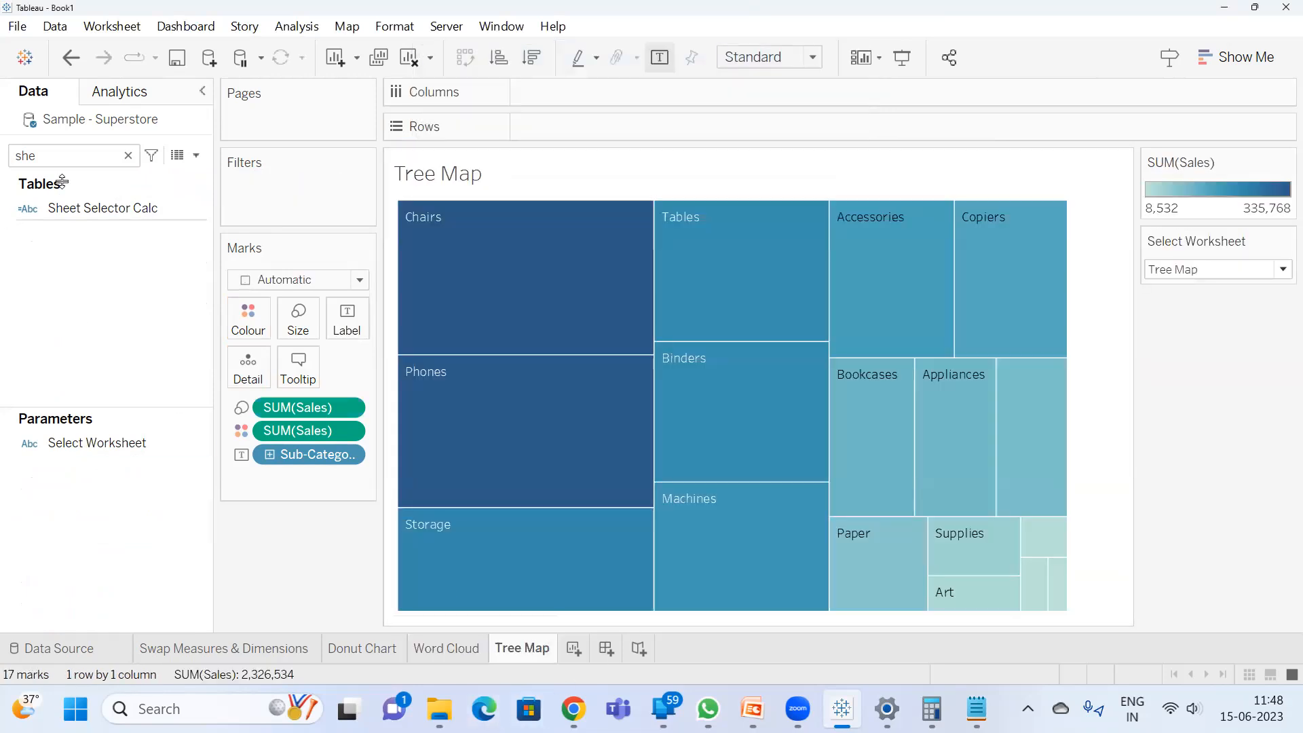
pyautogui.moveTo(70, 213); pyautogui.dragTo(247, 200)
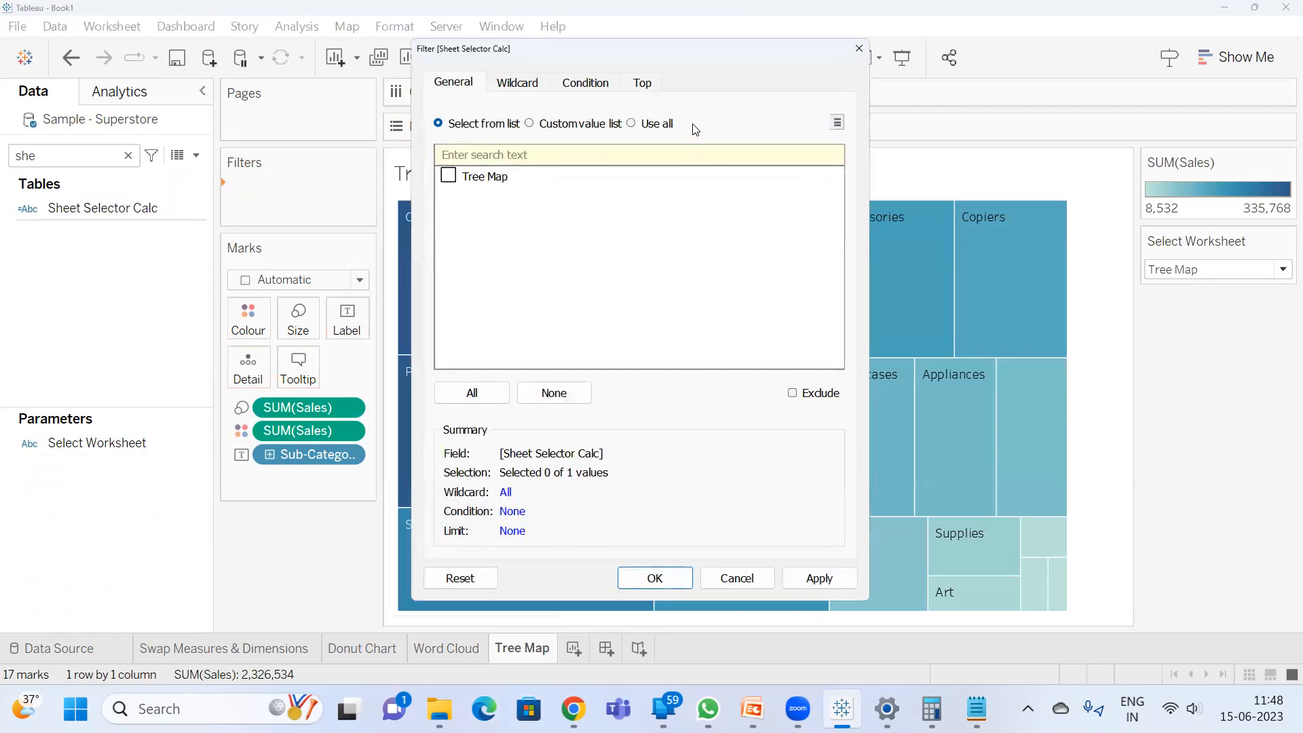
pyautogui.click(530, 122)
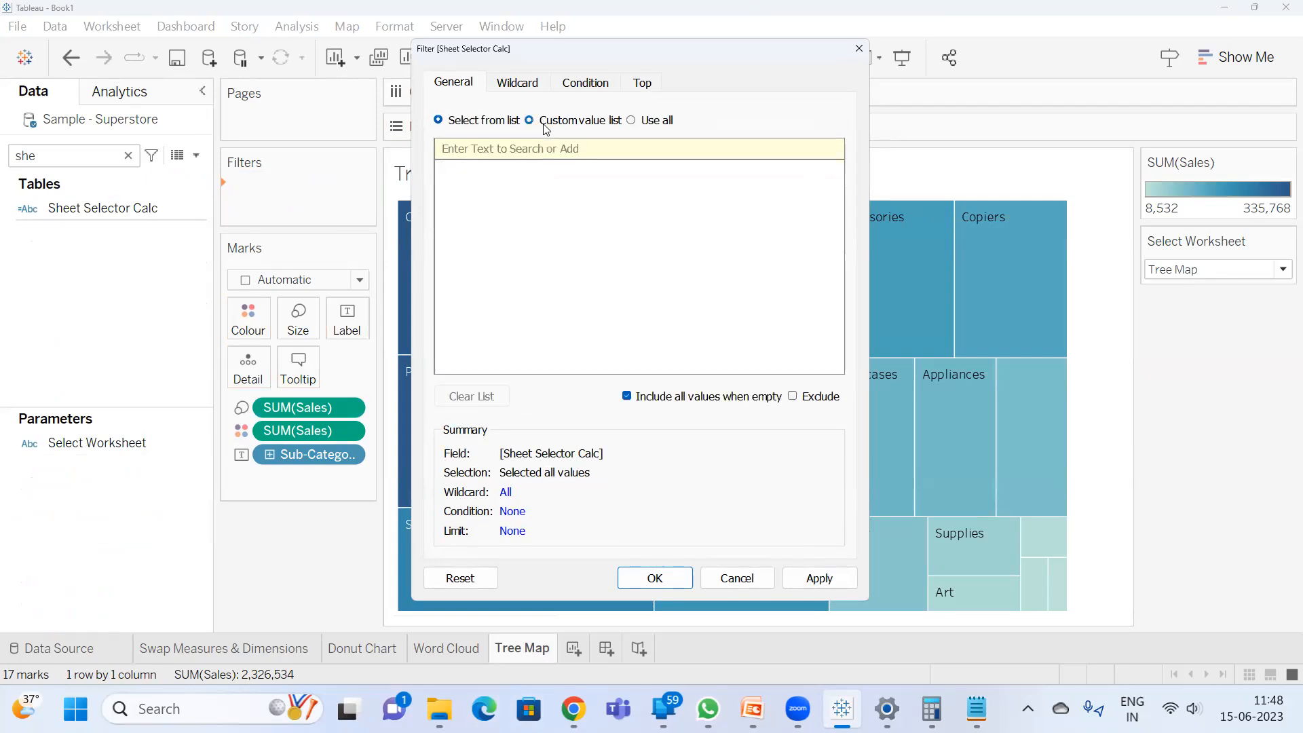
pyautogui.write('Tree Map')
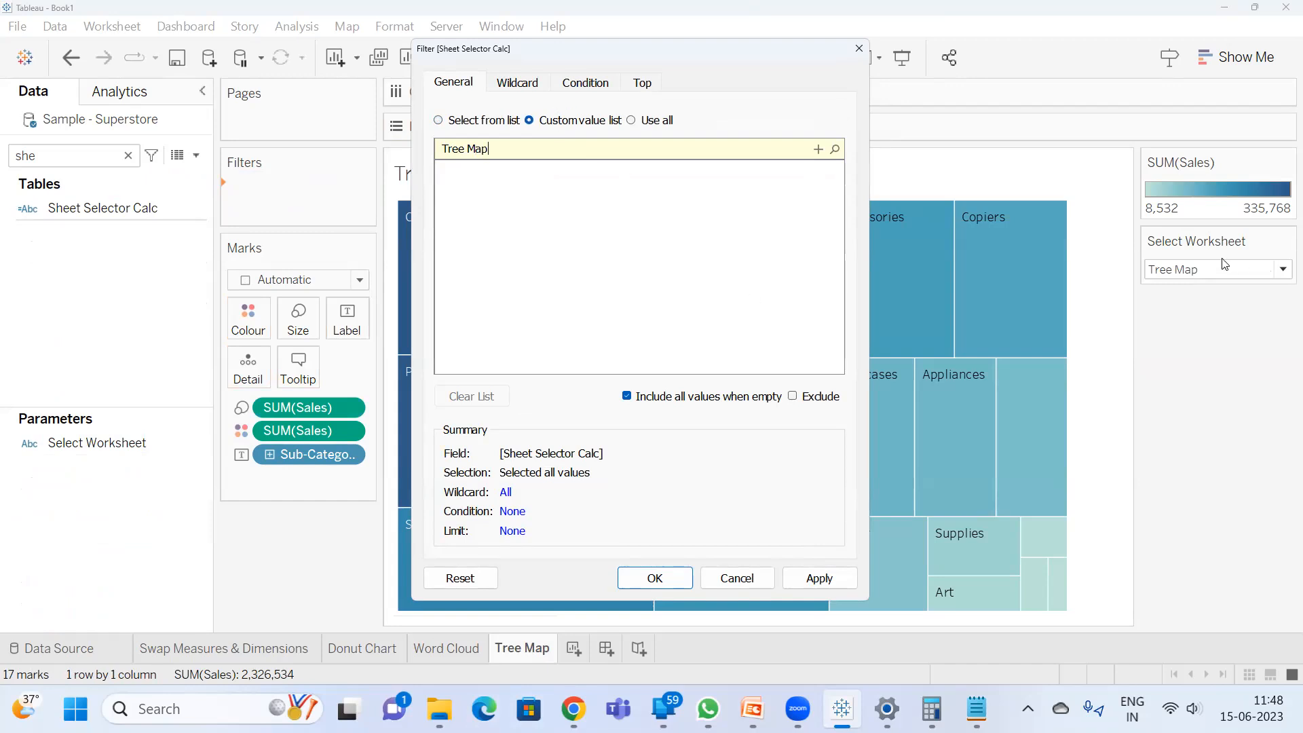
pyautogui.click(648, 575)
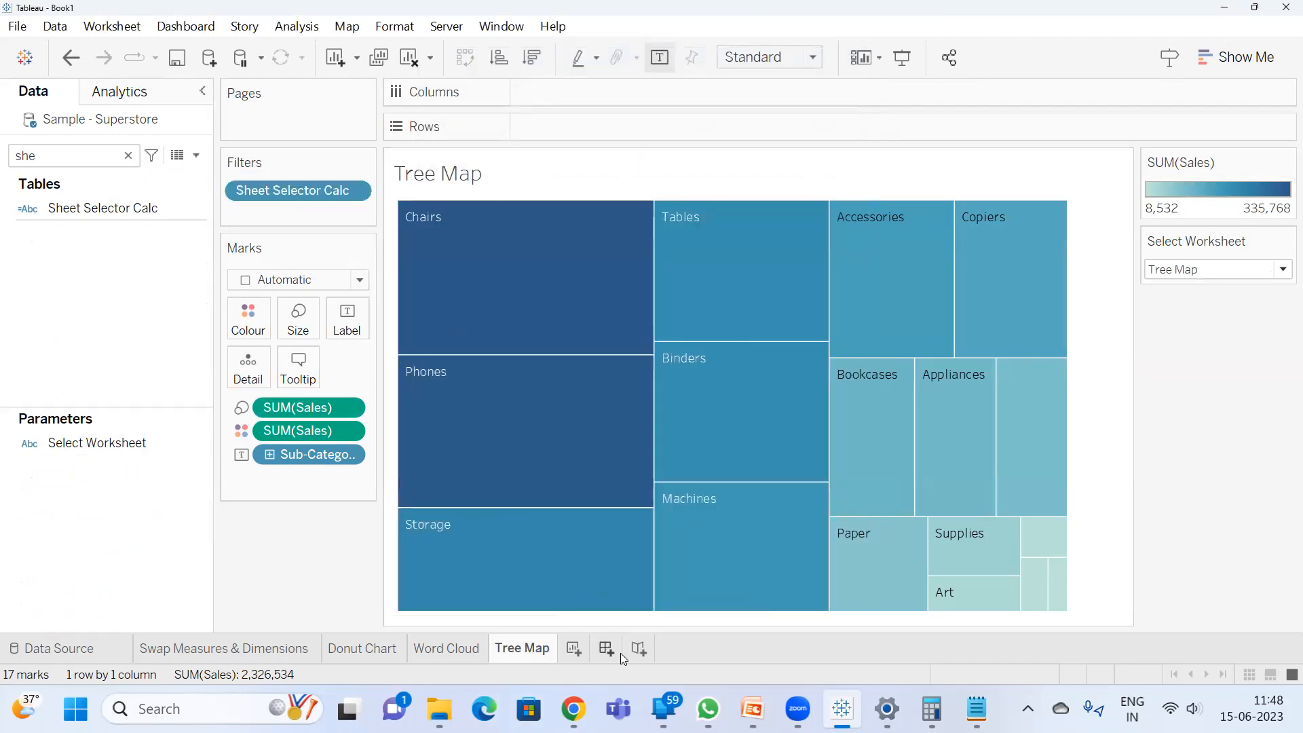
# - Create a new dashboard and look through its available layout objects
pyautogui.click(611, 651)
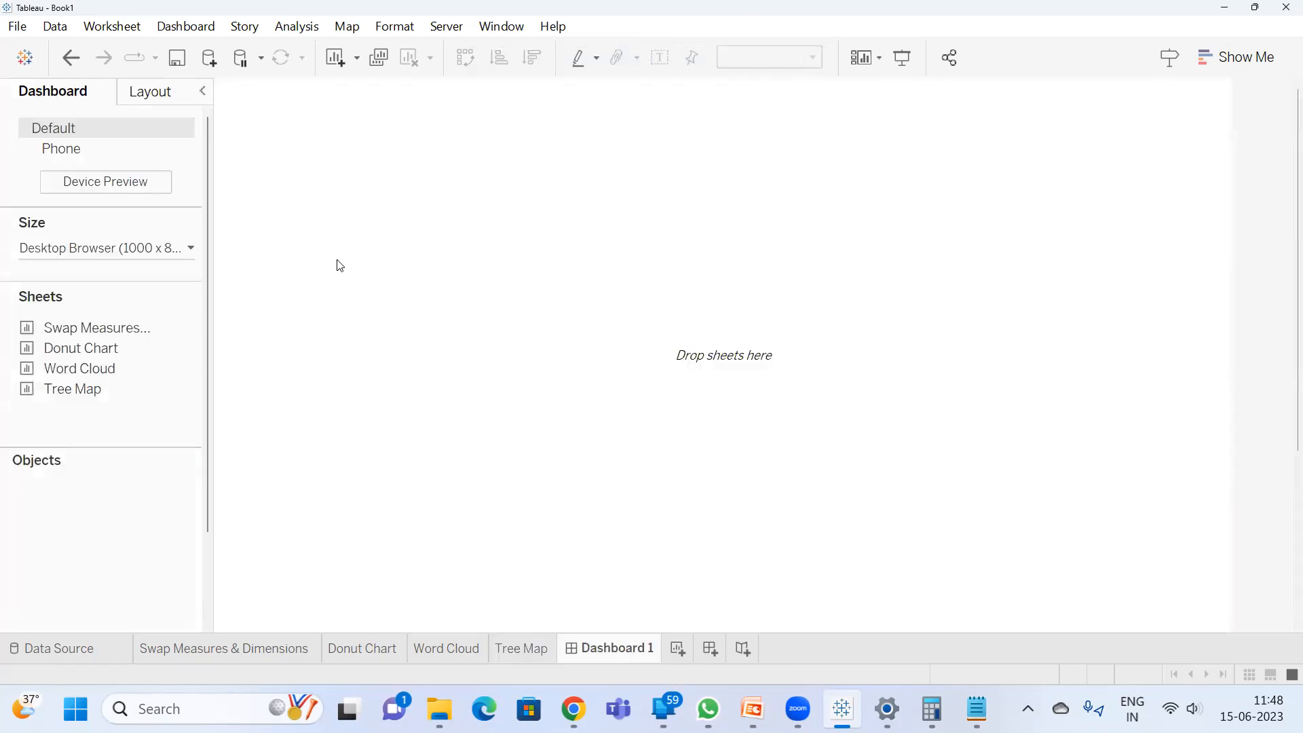
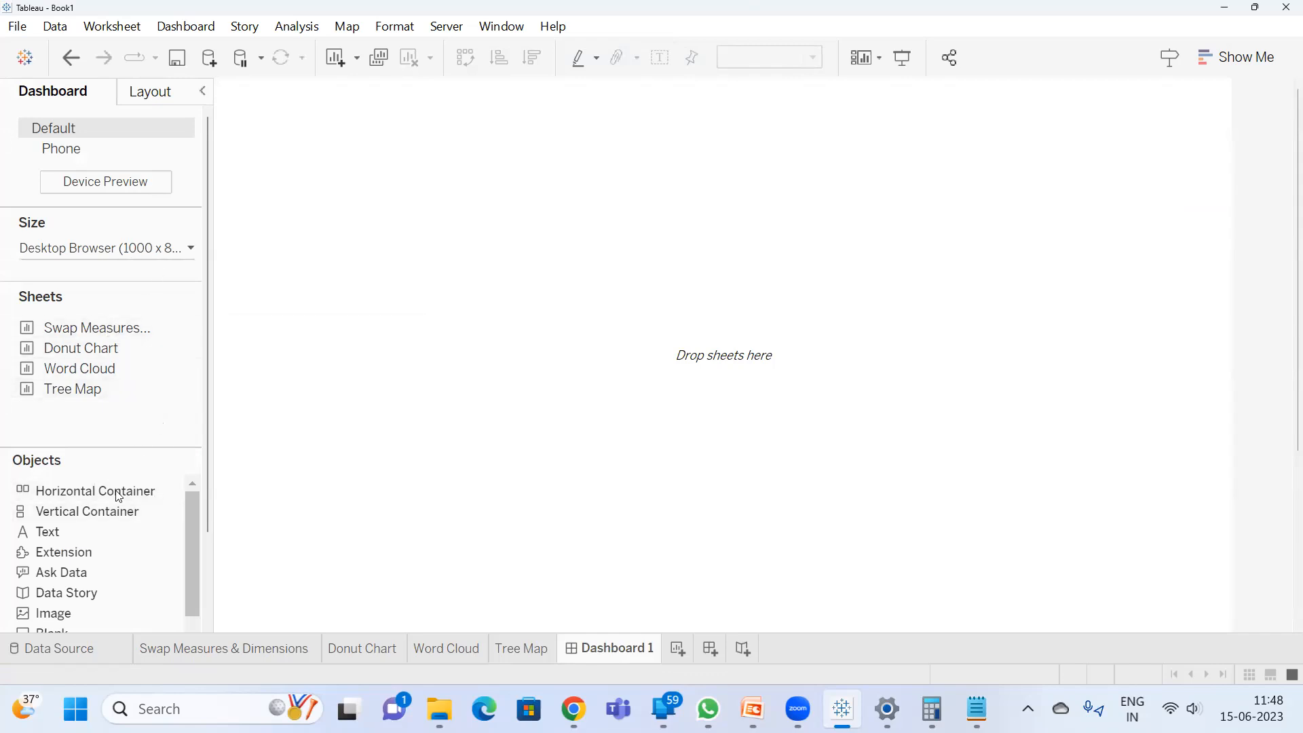
pyautogui.moveTo(94, 508); pyautogui.dragTo(0, 407)
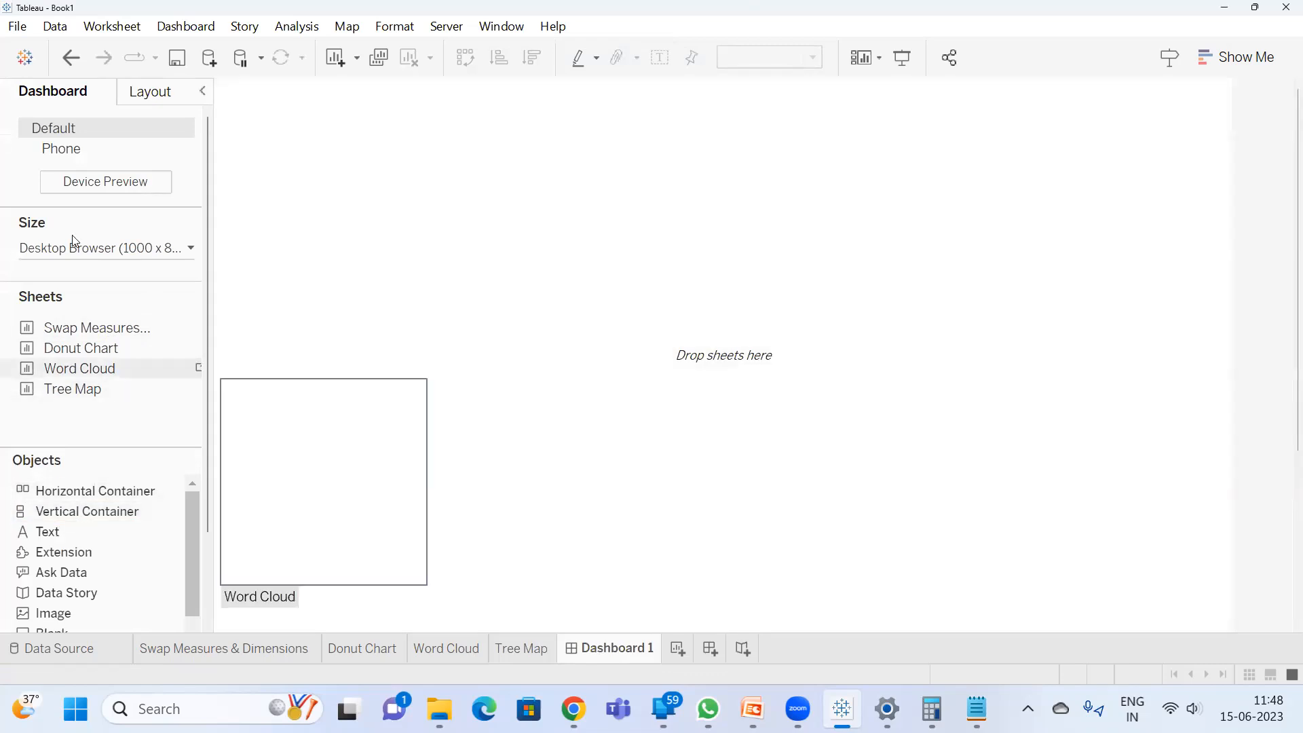
pyautogui.scroll(-2, 160, 518)
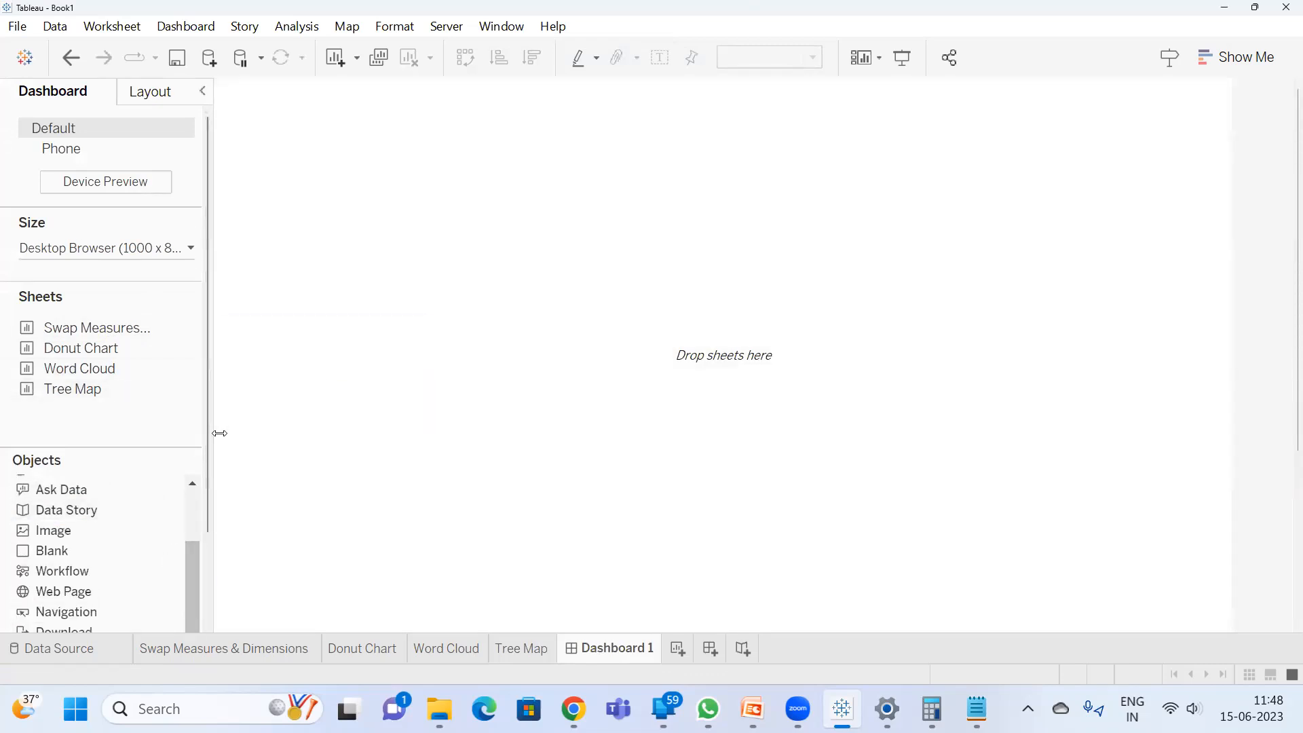
# - Set new dashboard objects to floating, place a vertical container on the dashboard, and enlarge it across the middle of the canvas
pyautogui.scroll(-2, 206, 440)
pyautogui.scroll(-1, 196, 583)
pyautogui.click(153, 588)
pyautogui.scroll(3, 105, 435)
pyautogui.moveTo(68, 400); pyautogui.dragTo(358, 189)
pyautogui.moveTo(691, 358); pyautogui.dragTo(821, 555)
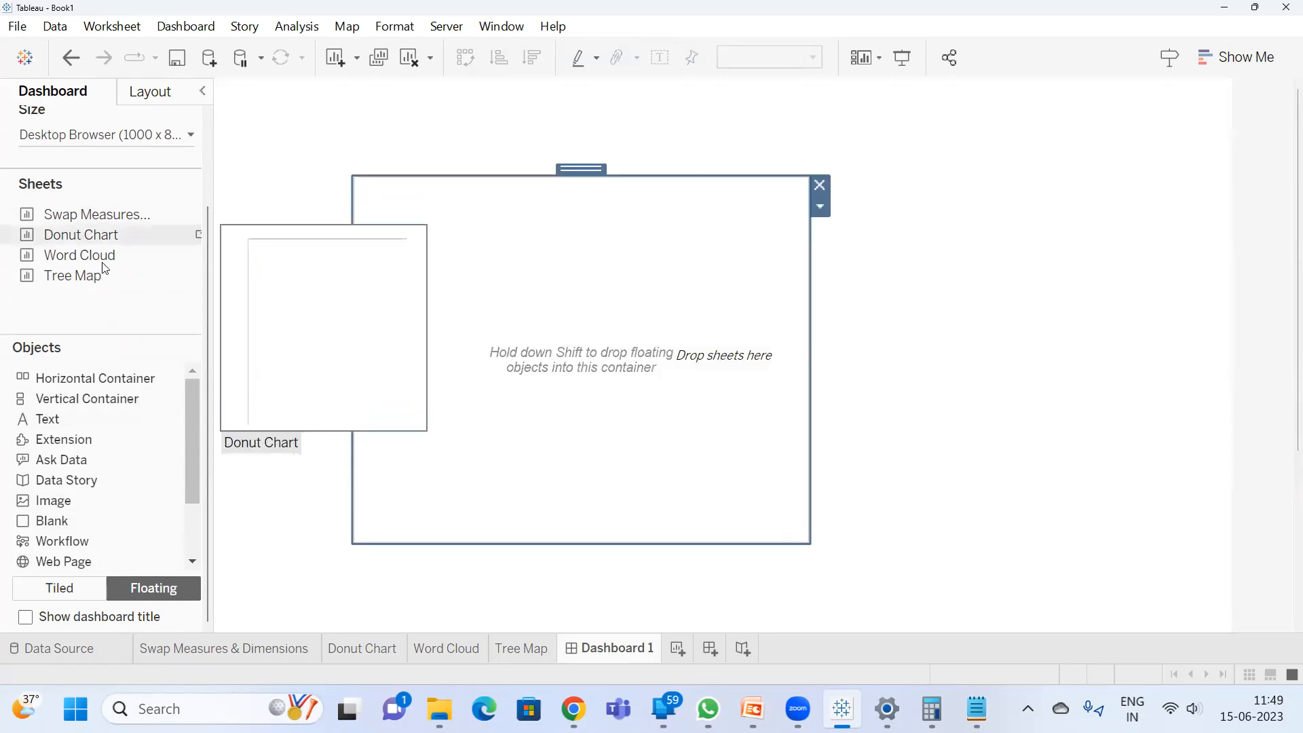
# - Add the Donut Chart, Word Cloud and Tree Map sheets to the vertical container, stacked in that order
pyautogui.scroll(2, 99, 353)
pyautogui.moveTo(175, 352); pyautogui.dragTo(422, 323)
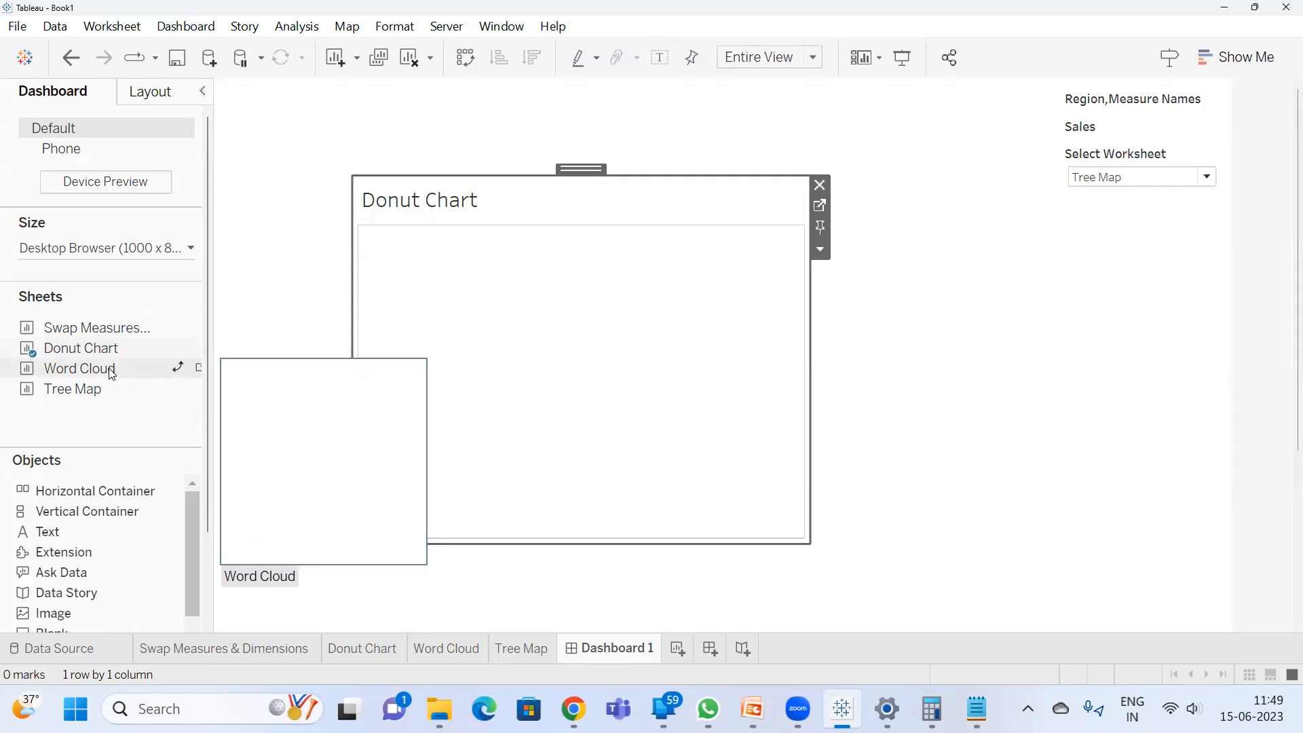
pyautogui.moveTo(90, 381); pyautogui.dragTo(496, 524)
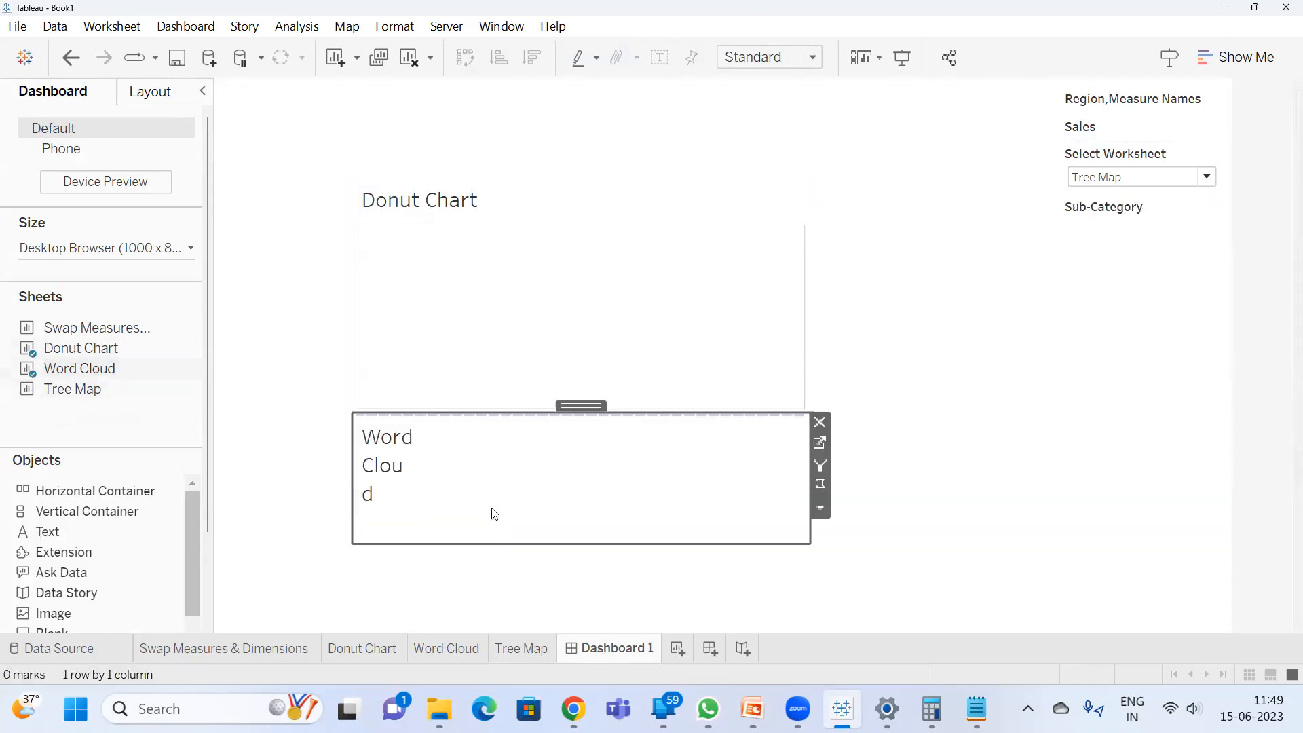
pyautogui.moveTo(174, 388); pyautogui.dragTo(411, 504)
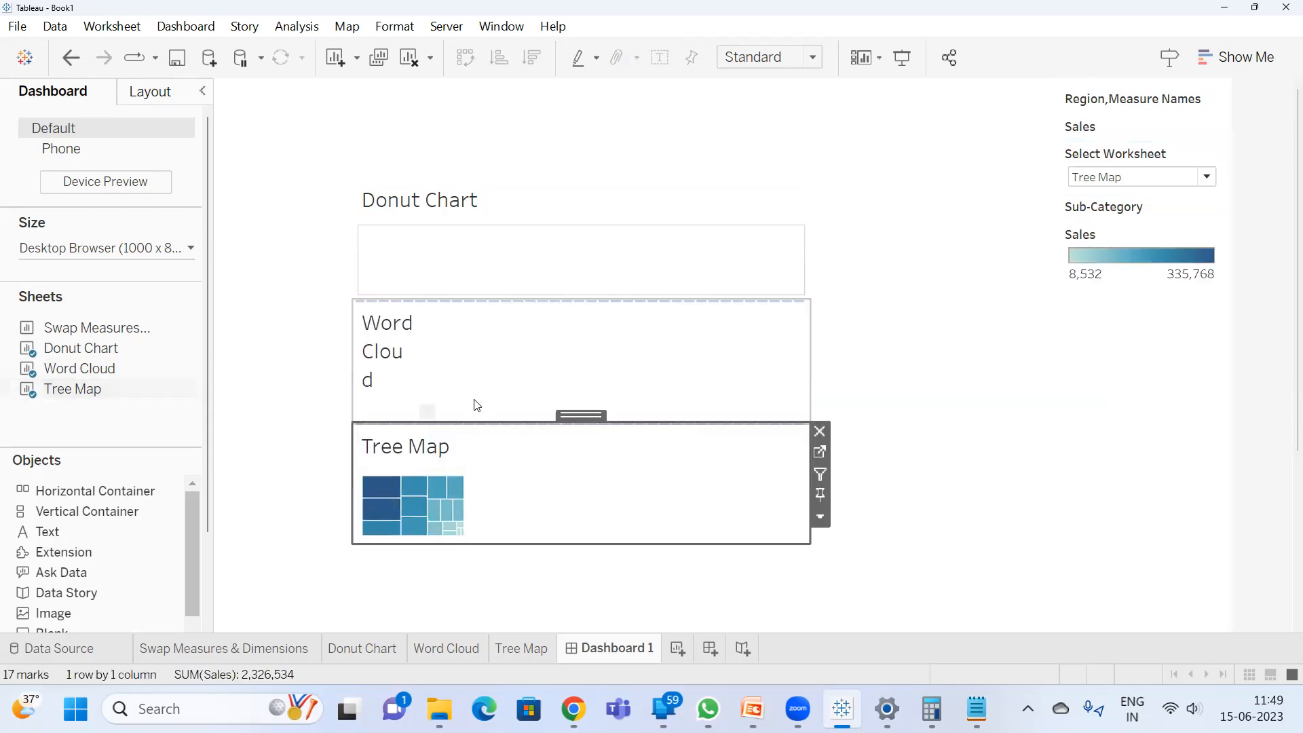
# - Hide the titles of the Word Cloud, Donut Chart and Tree Map sheets on the dashboard
pyautogui.rightClick(422, 332)
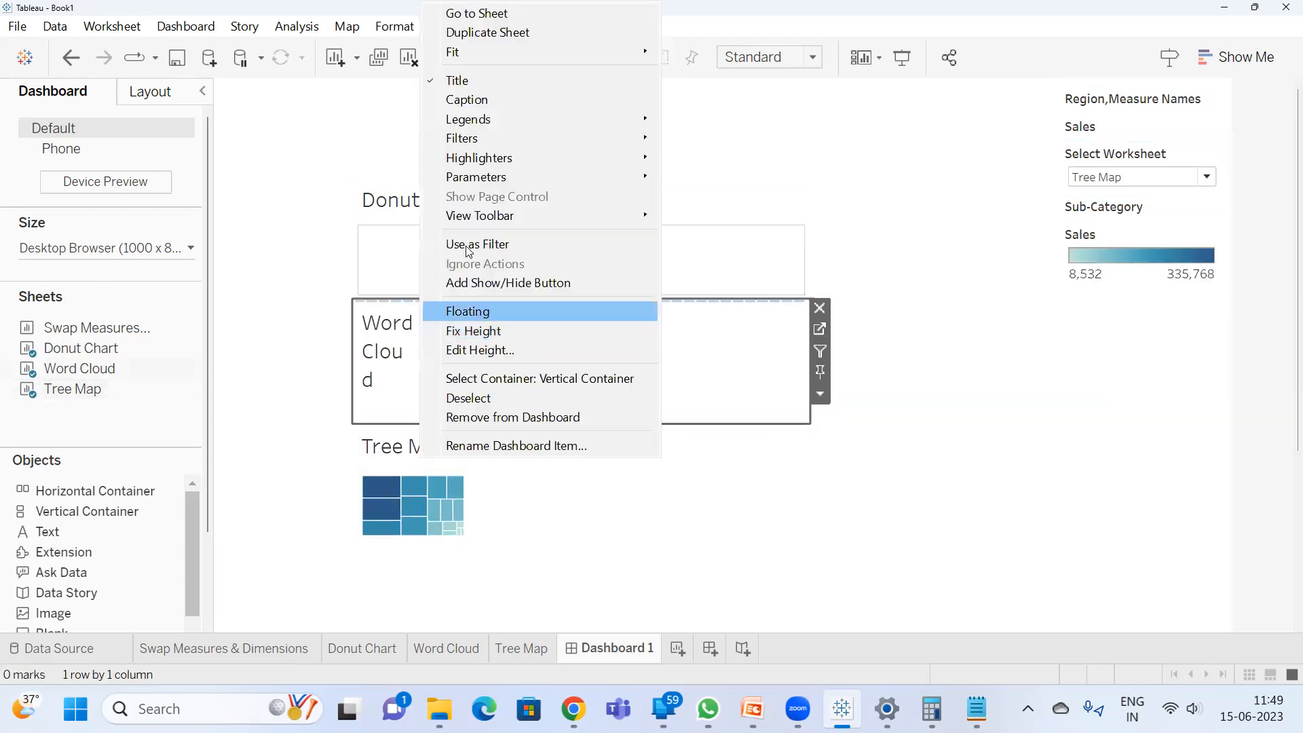
pyautogui.click(469, 77)
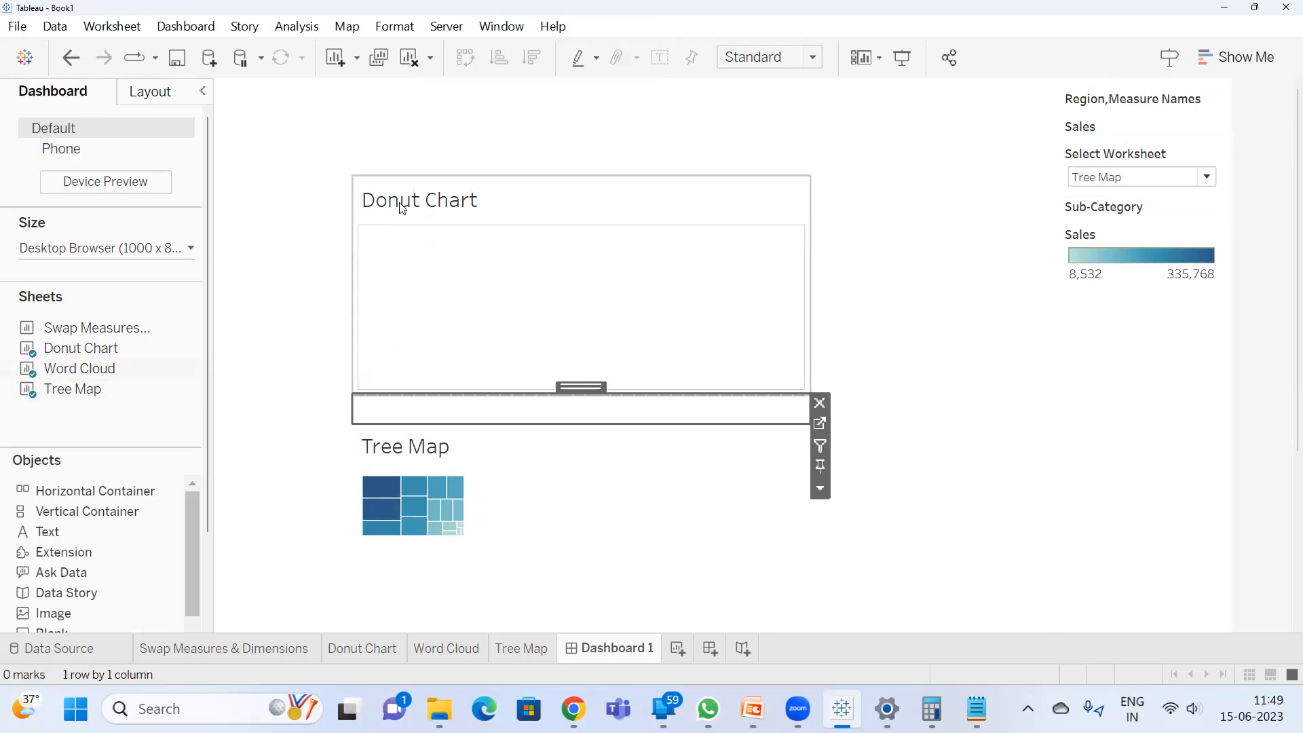
pyautogui.rightClick(402, 205)
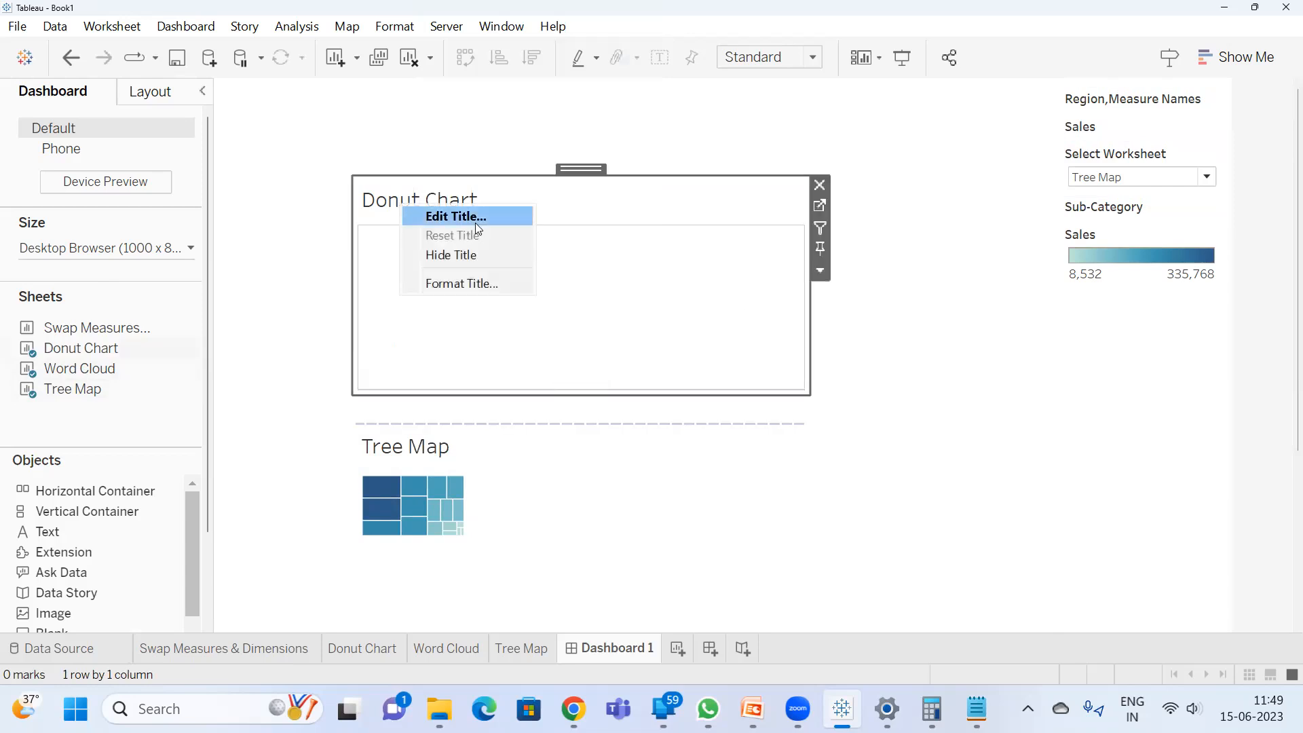
pyautogui.click(465, 263)
pyautogui.click(420, 436)
pyautogui.rightClick(420, 436)
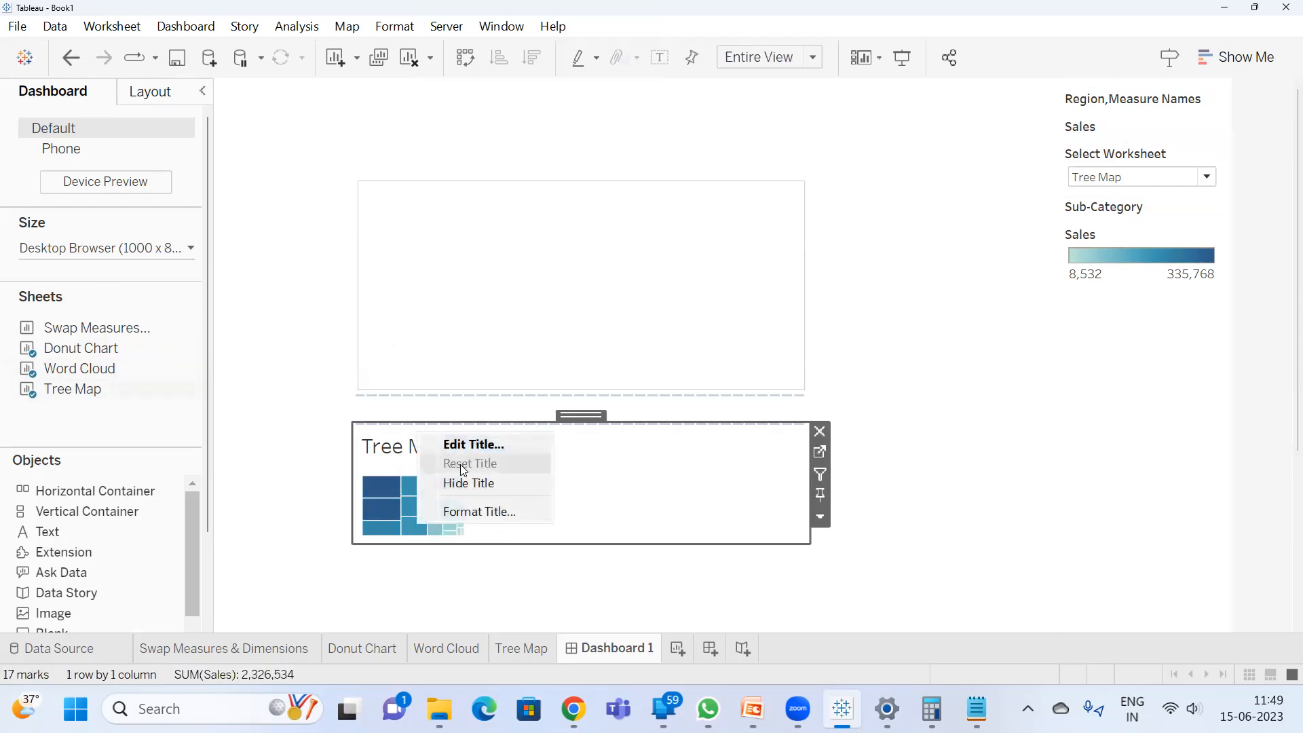
pyautogui.click(464, 483)
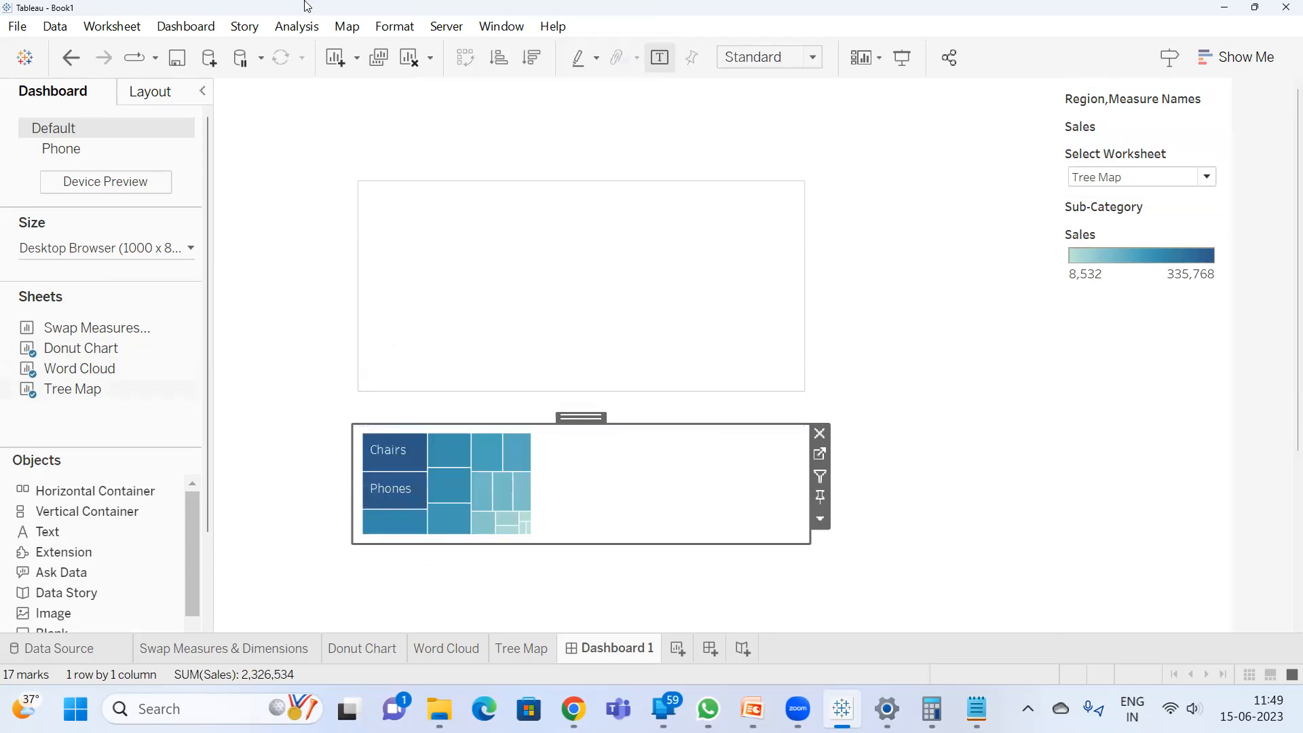
# - Go to the Donut Chart sheet from the dashboard and set its row divider pane border to None
pyautogui.click(480, 265)
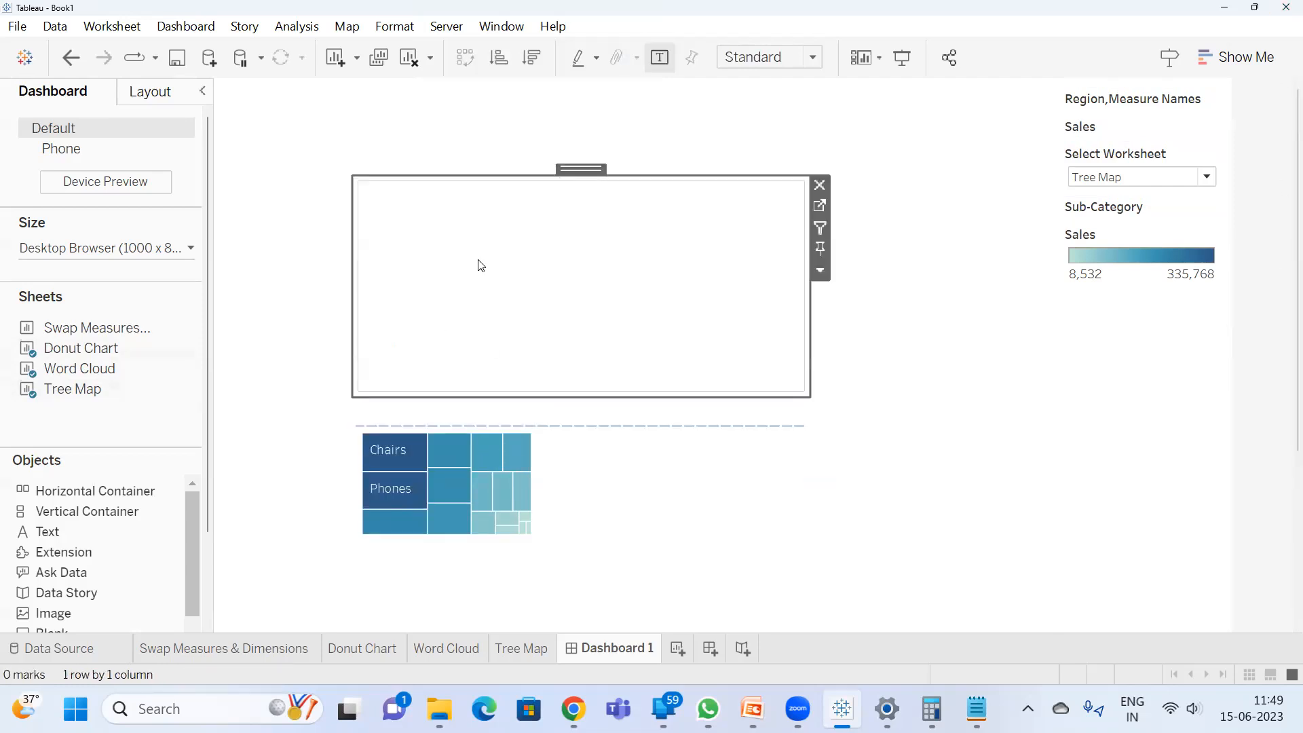
pyautogui.click(818, 204)
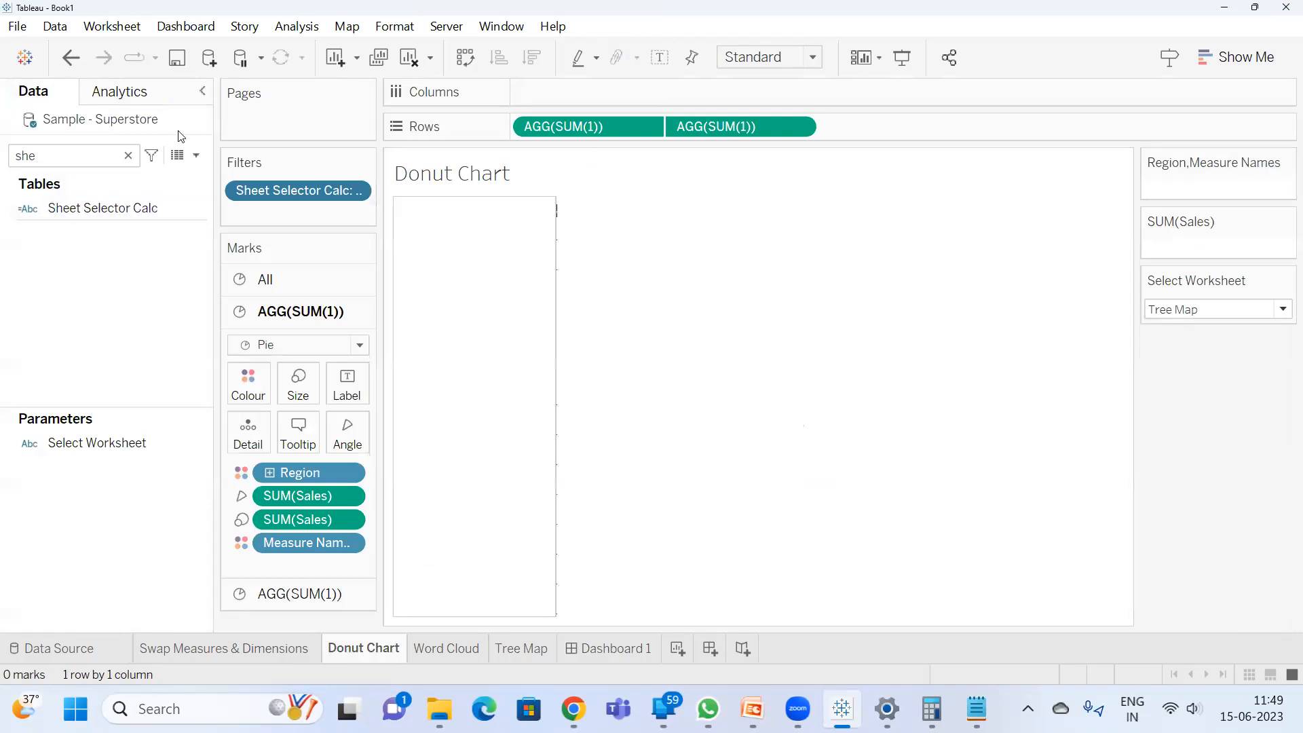
pyautogui.click(294, 27)
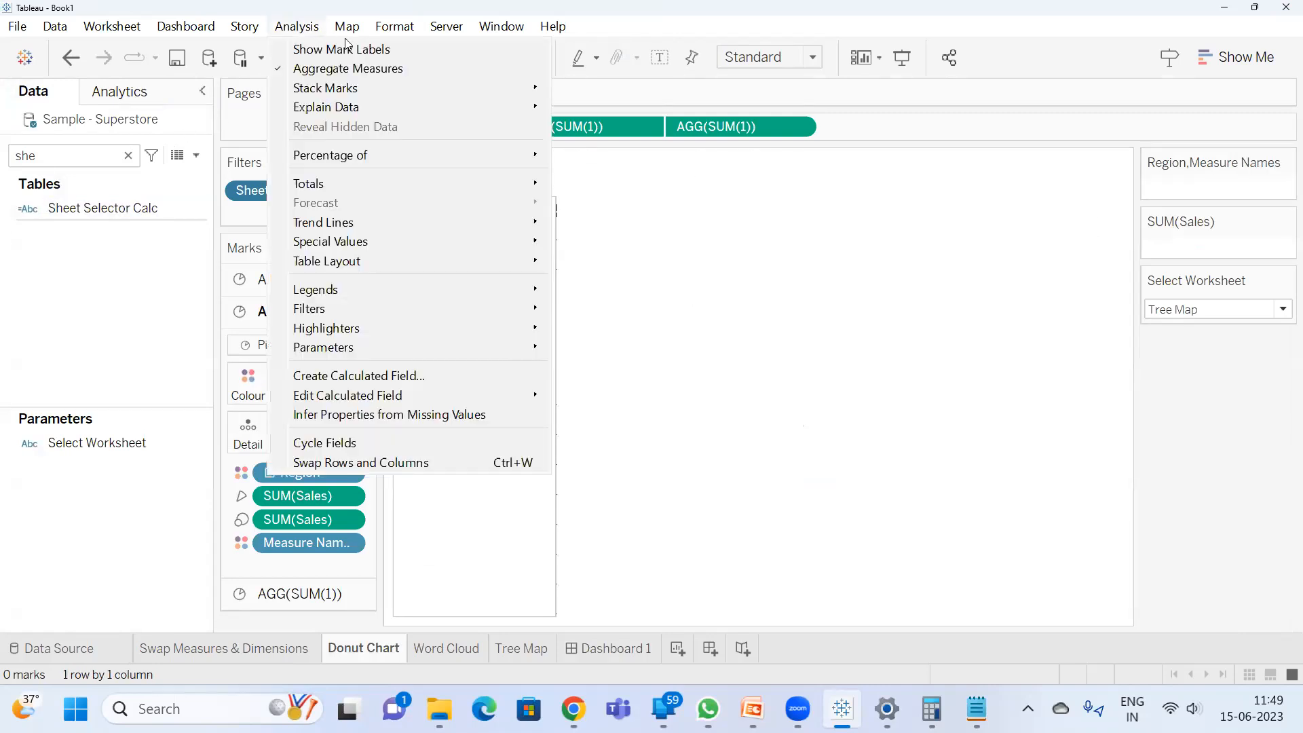
pyautogui.moveTo(382, 26)
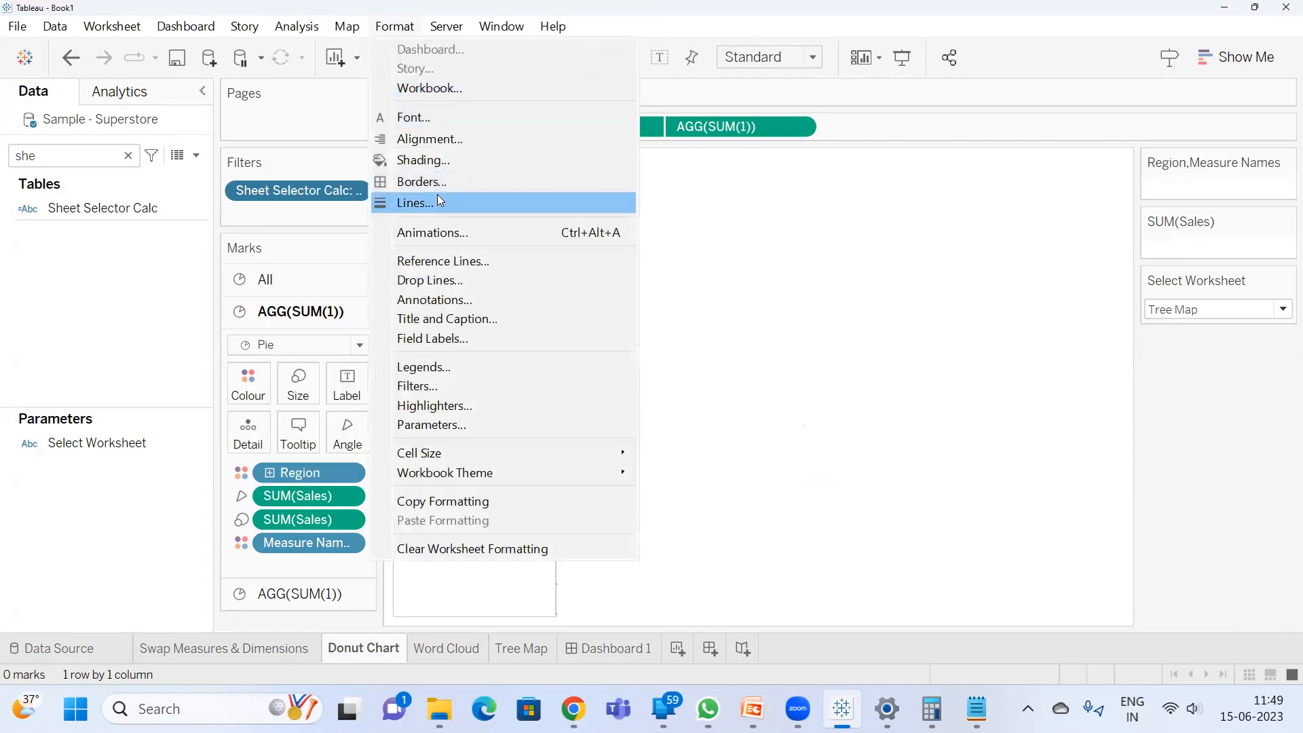
pyautogui.click(427, 181)
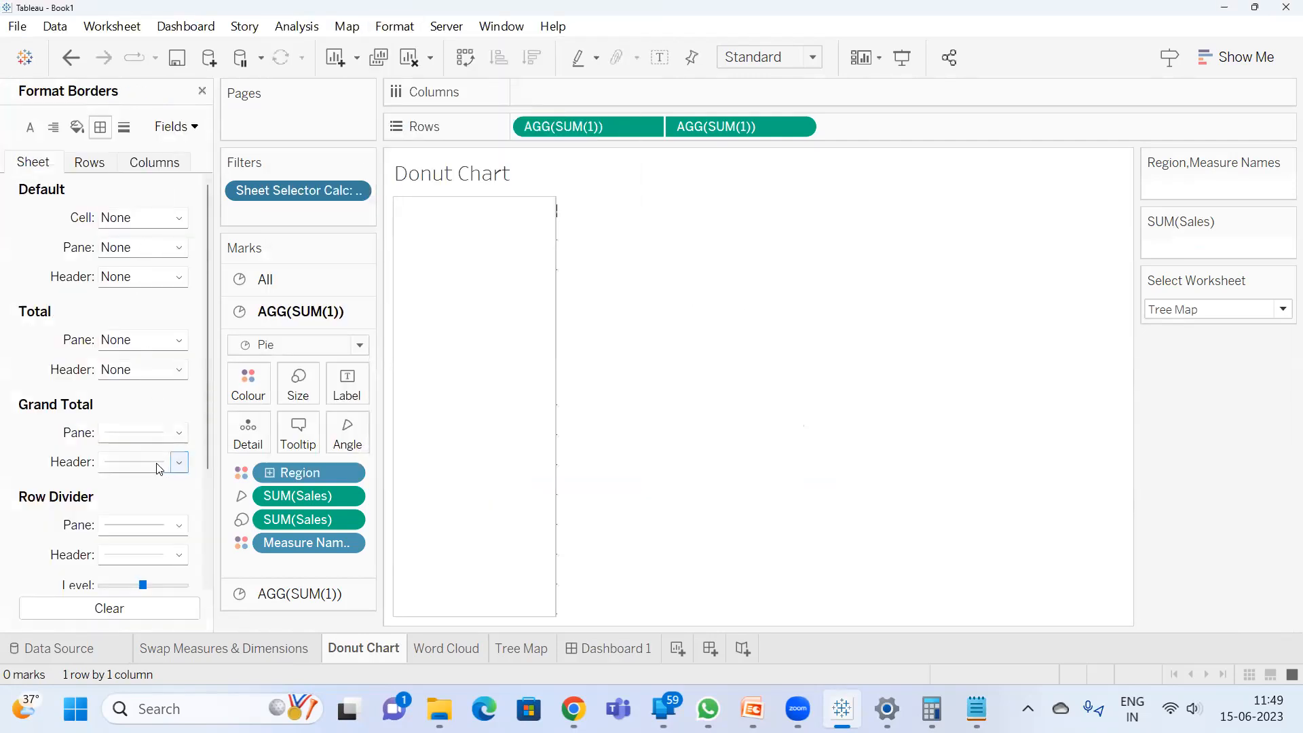
pyautogui.click(159, 531)
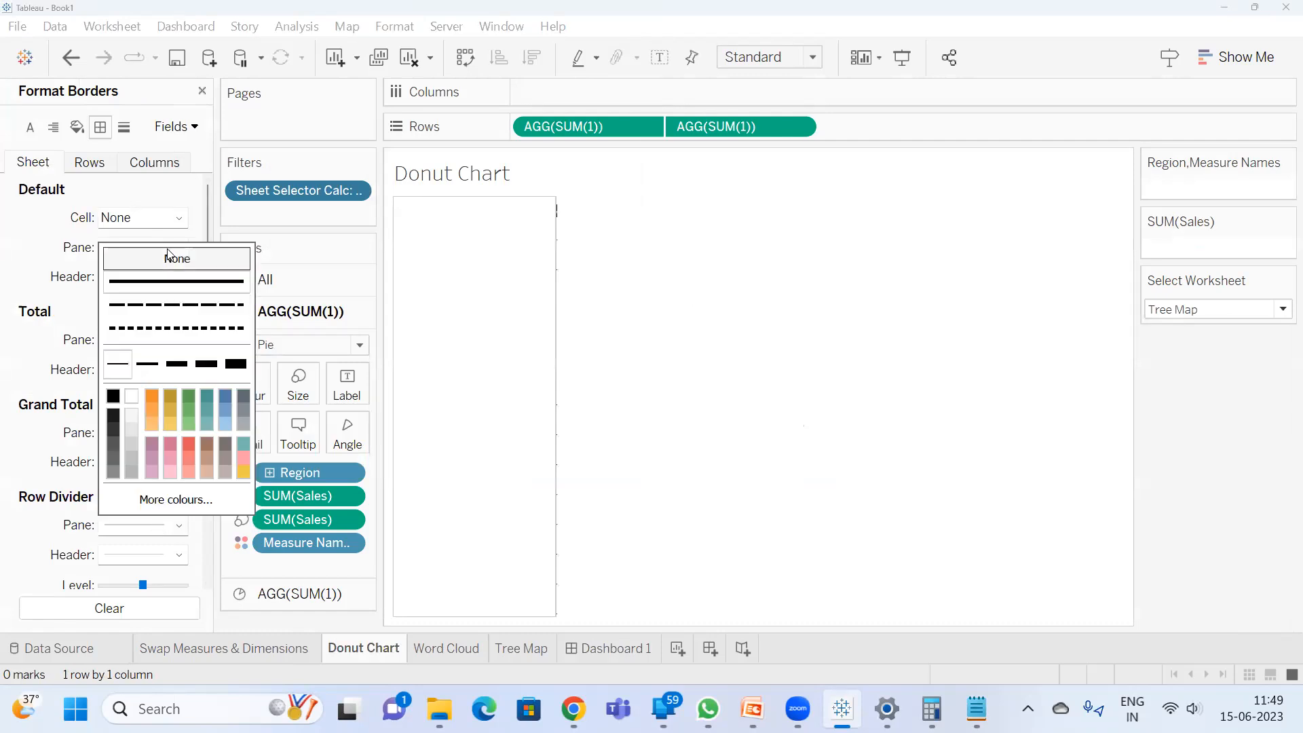
pyautogui.click(34, 516)
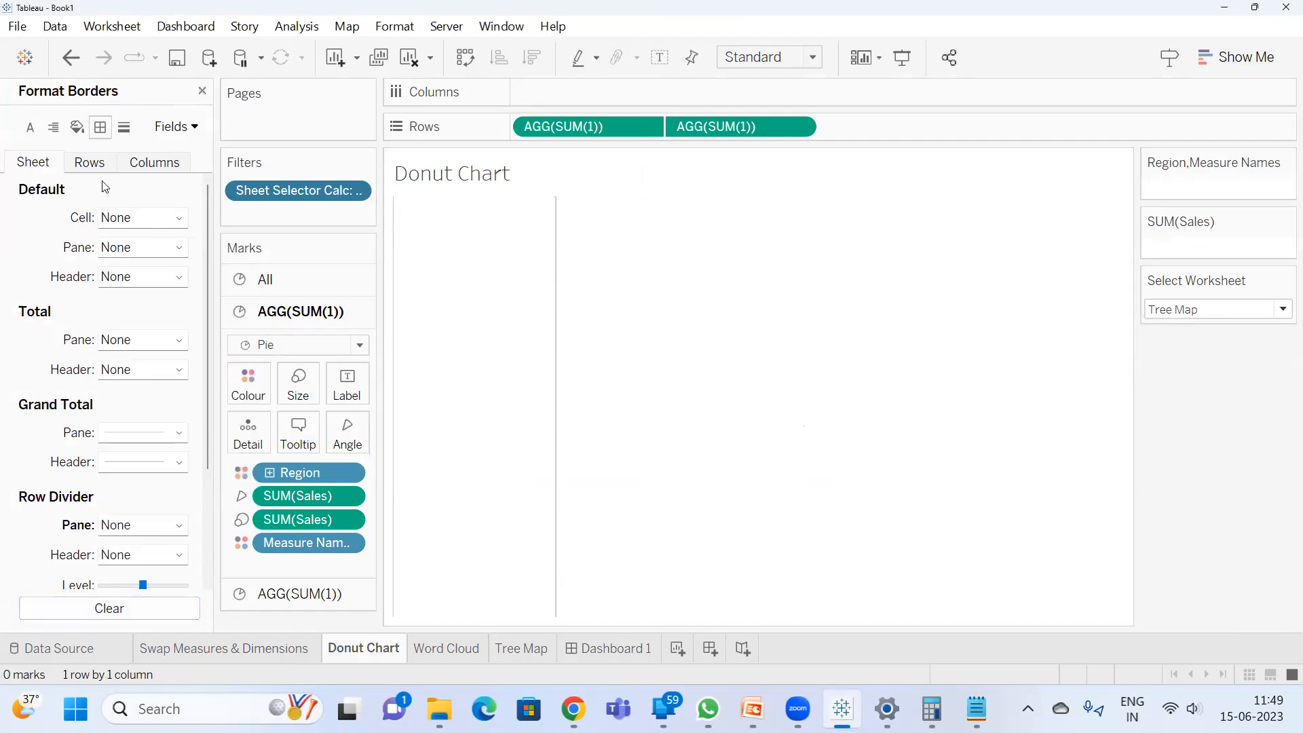
pyautogui.moveTo(143, 585); pyautogui.dragTo(49, 580)
# - Set the Donut Chart sheet's column divider pane border to None
pyautogui.click(153, 163)
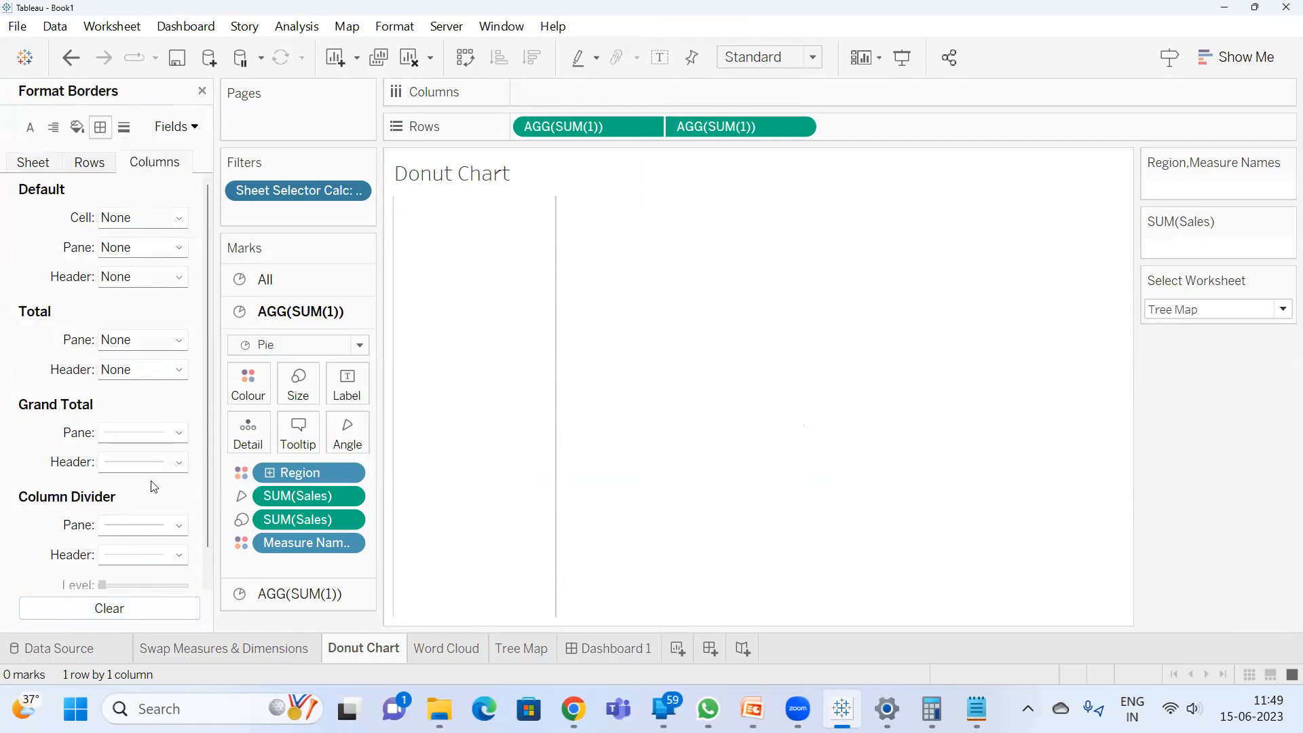
pyautogui.click(154, 534)
pyautogui.click(146, 258)
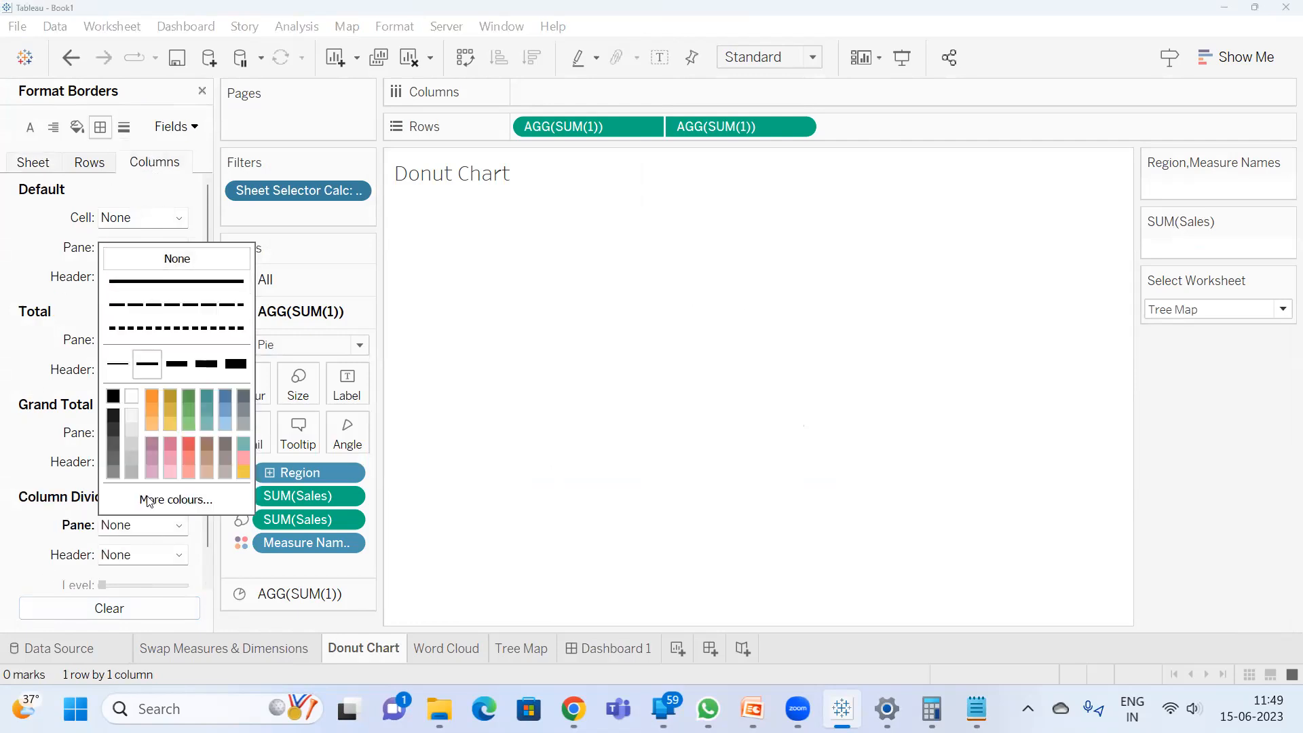
pyautogui.click(620, 589)
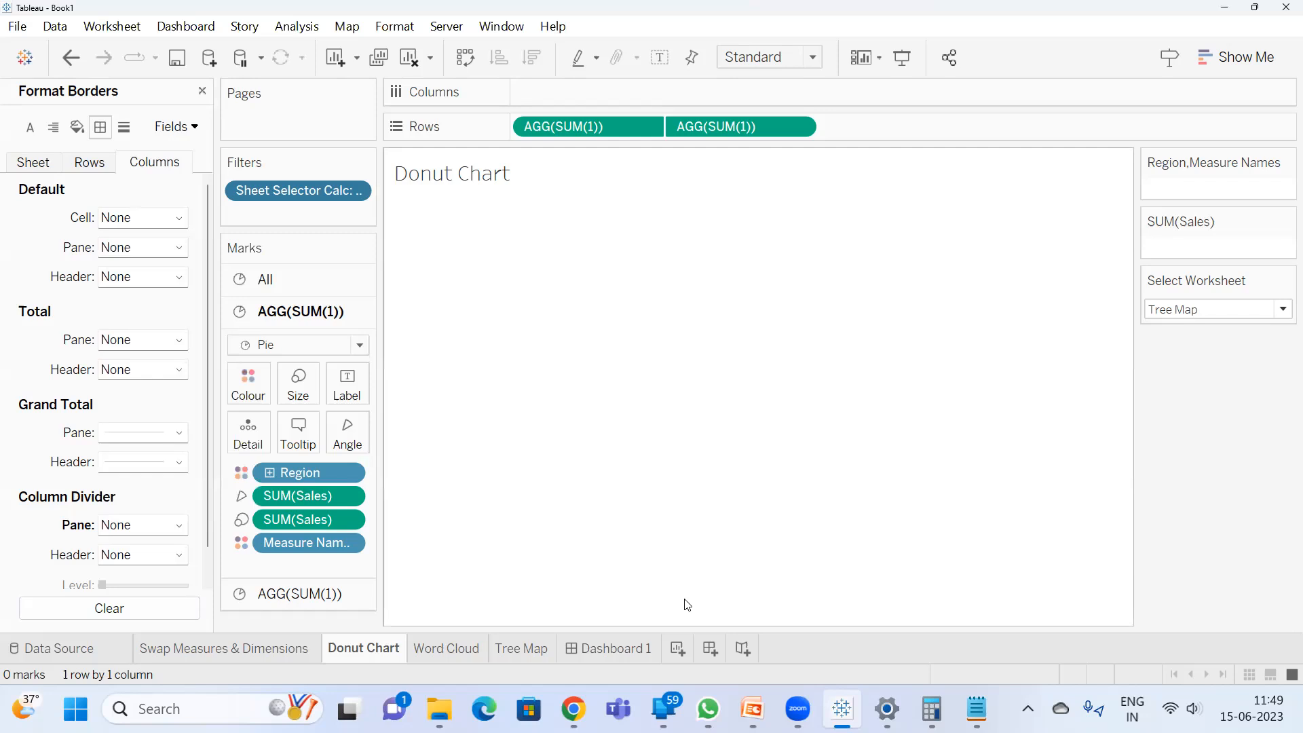
# - Return to Dashboard 1 and fix the height of the Donut Chart sheet in the container
pyautogui.click(608, 648)
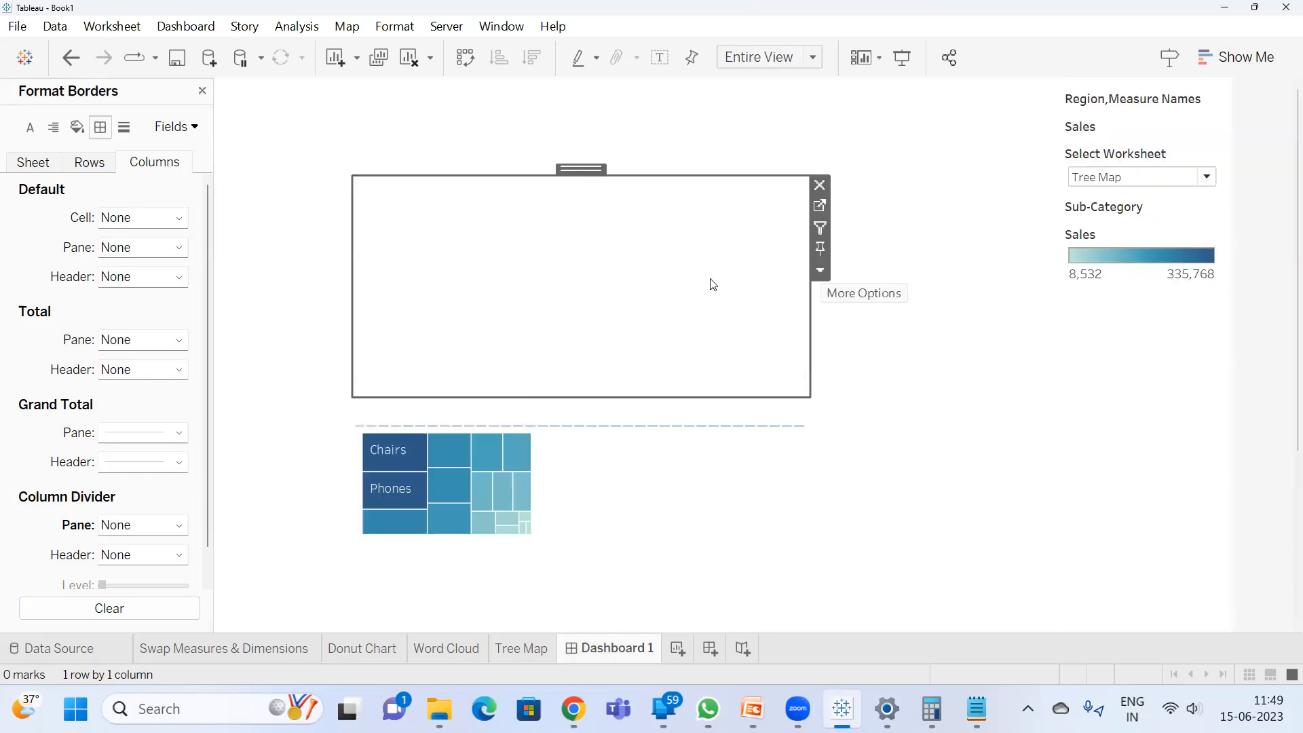
pyautogui.click(820, 271)
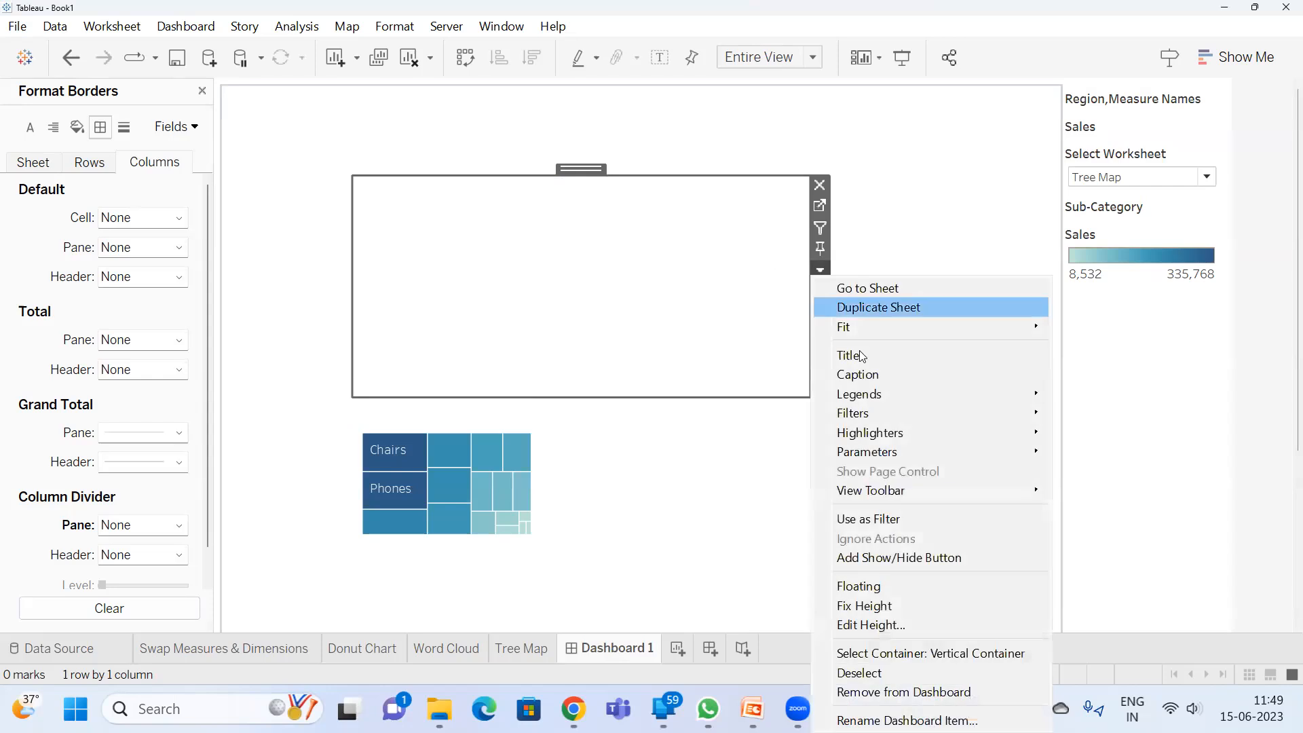
pyautogui.click(892, 608)
pyautogui.click(805, 473)
pyautogui.click(661, 300)
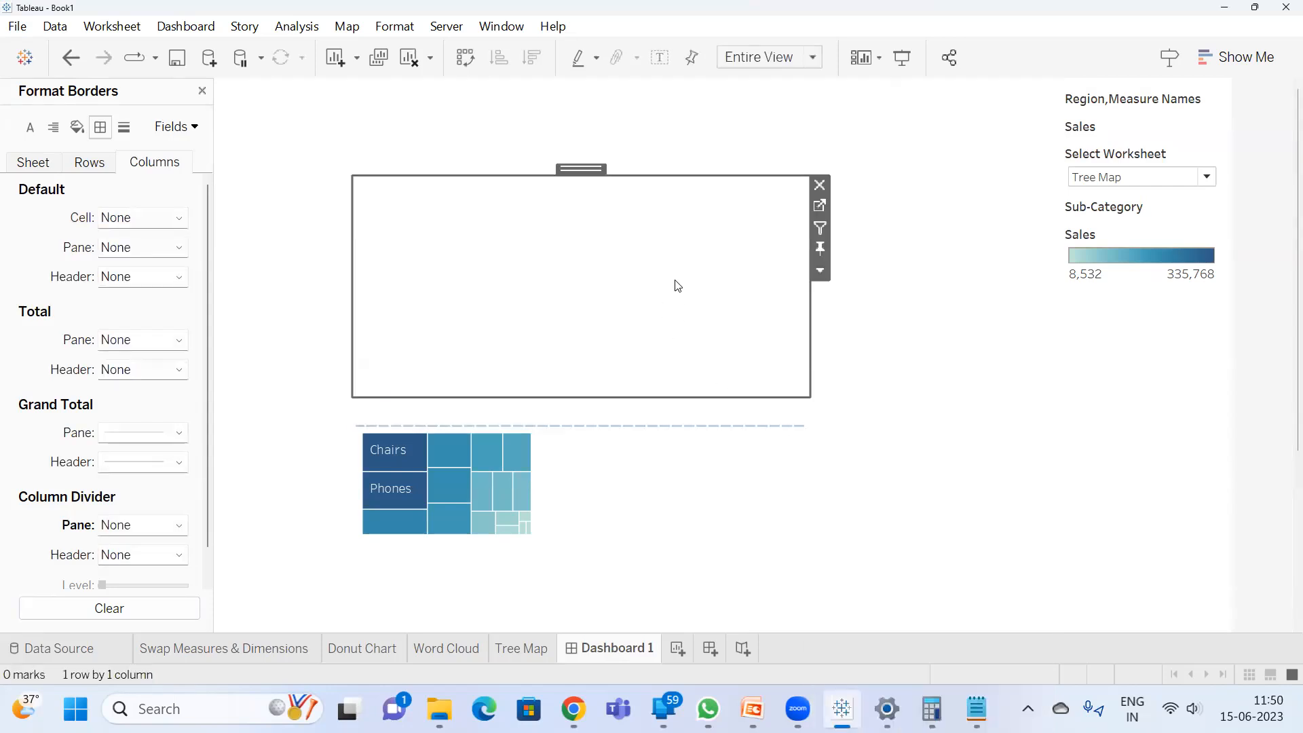
# - Go to the Donut Chart sheet and convert its view to horizontal bars with Show Me
pyautogui.click(821, 204)
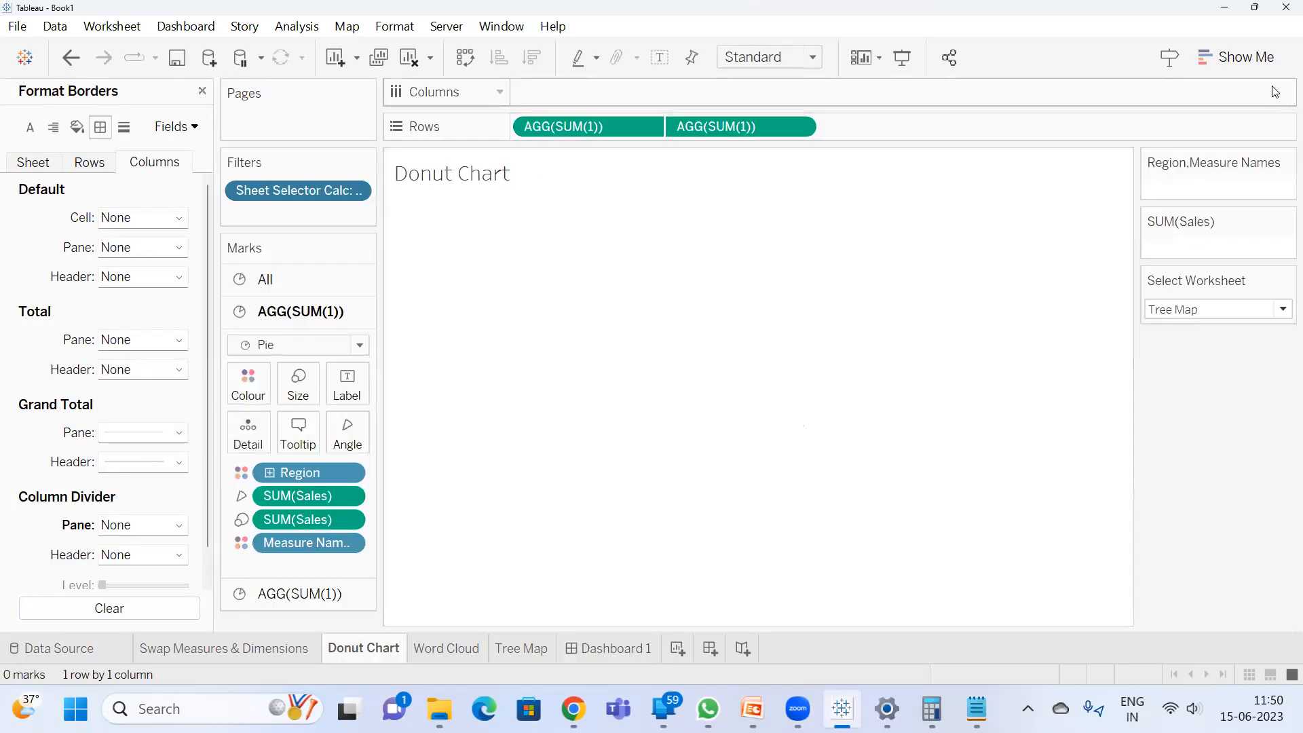
pyautogui.click(1235, 57)
pyautogui.click(1151, 207)
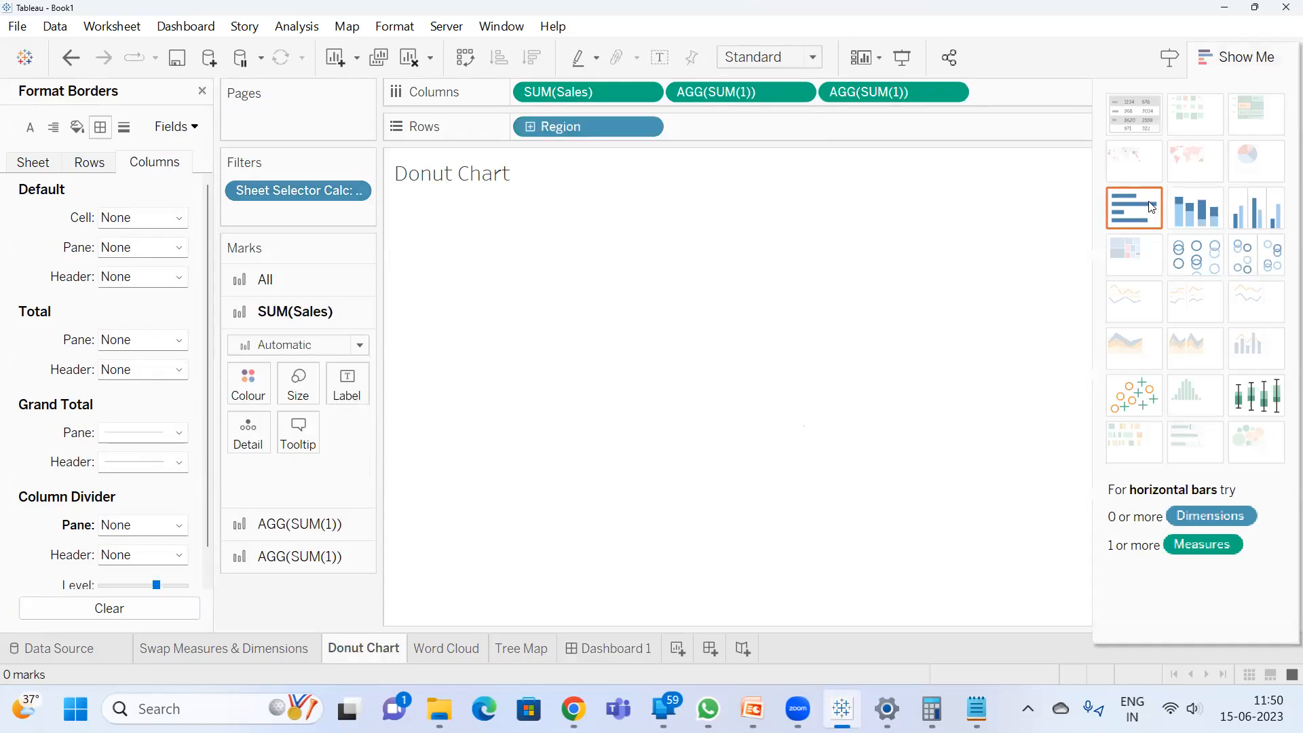
pyautogui.click(1234, 57)
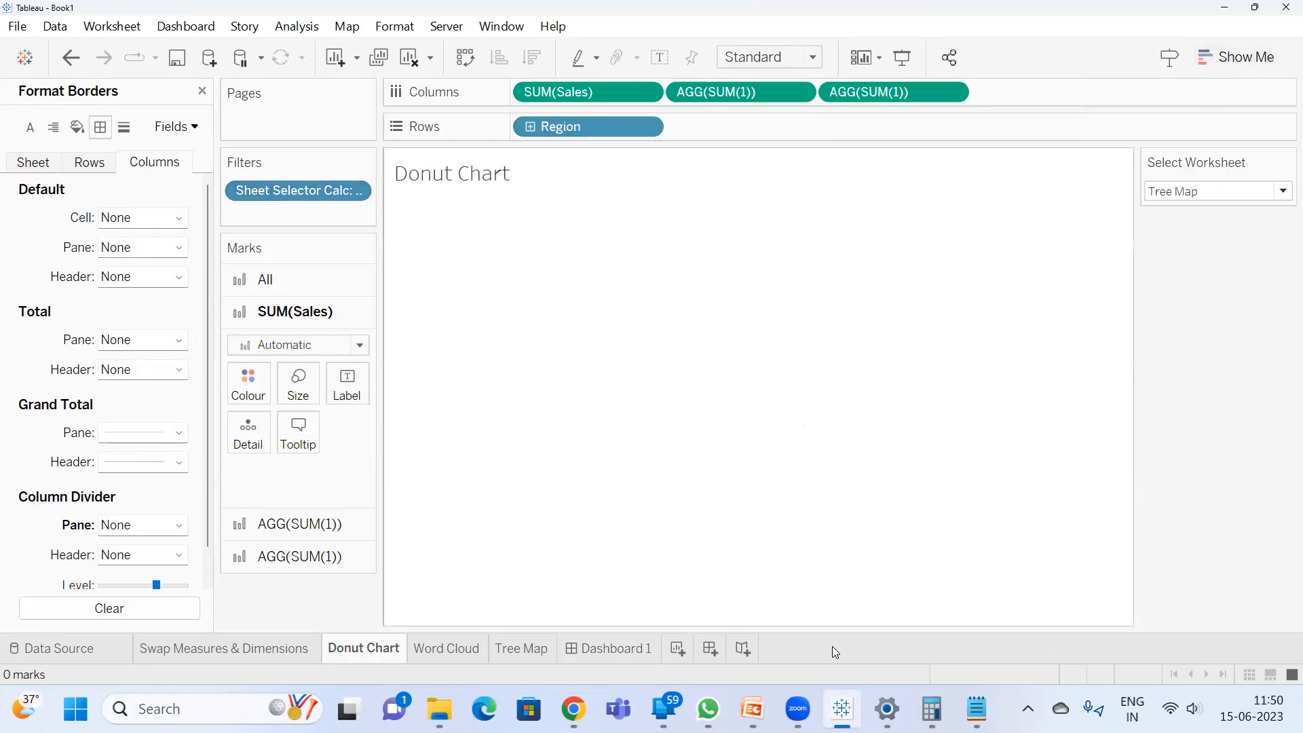
# - Reduce the Donut Chart's height on Dashboard 1 and set the Select Worksheet parameter to Donut
pyautogui.click(605, 647)
pyautogui.moveTo(641, 396); pyautogui.dragTo(1145, 176)
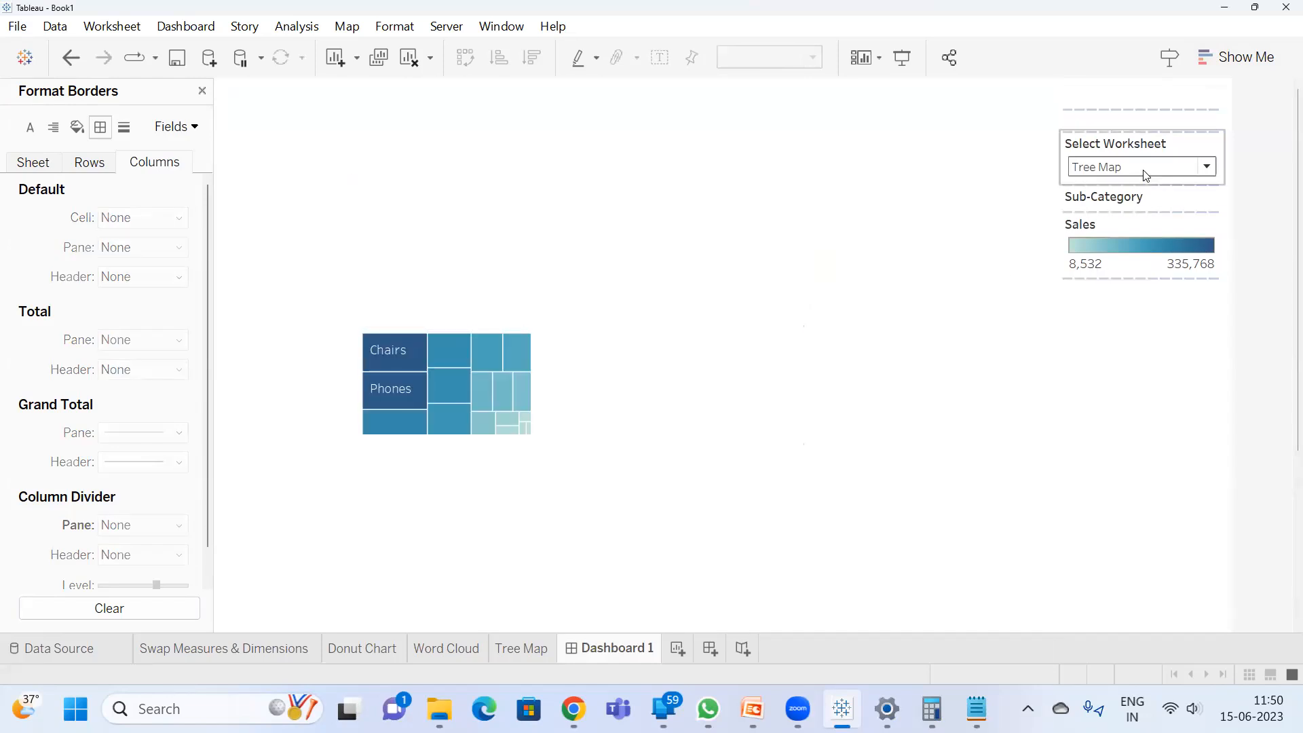
pyautogui.click(1145, 175)
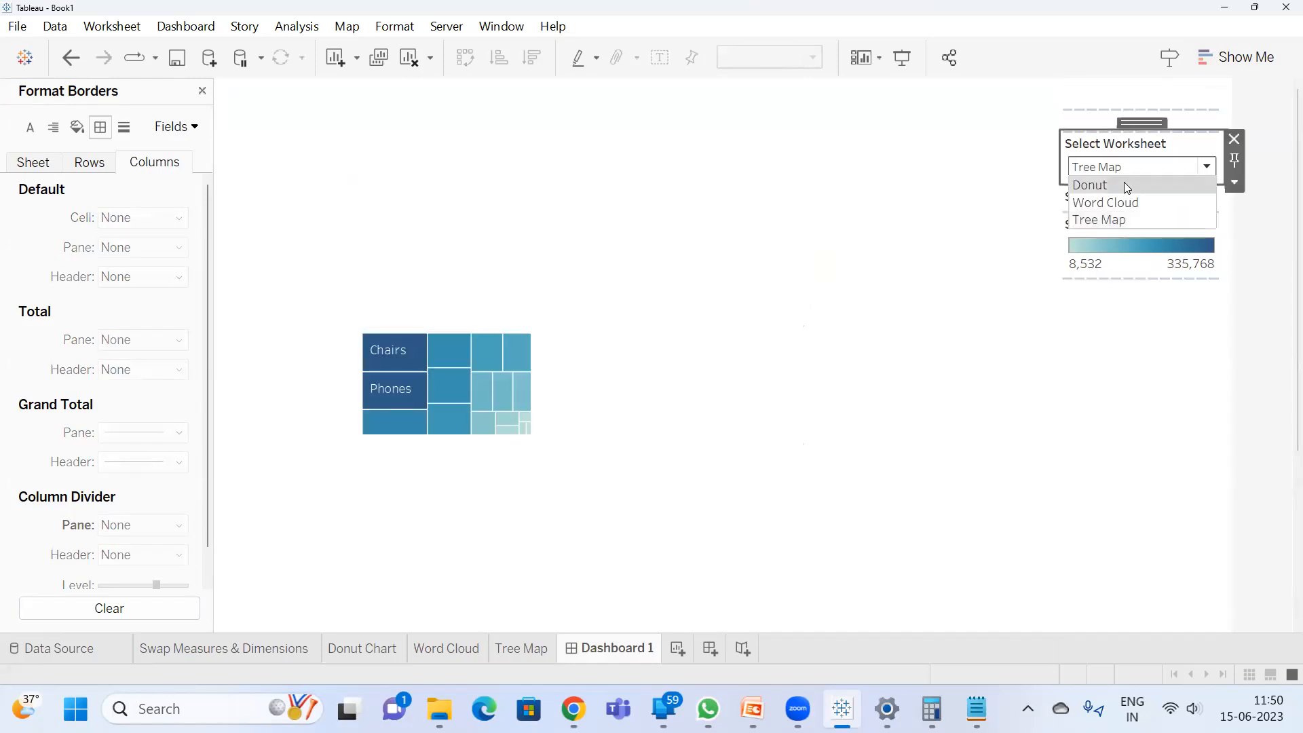
pyautogui.click(1124, 181)
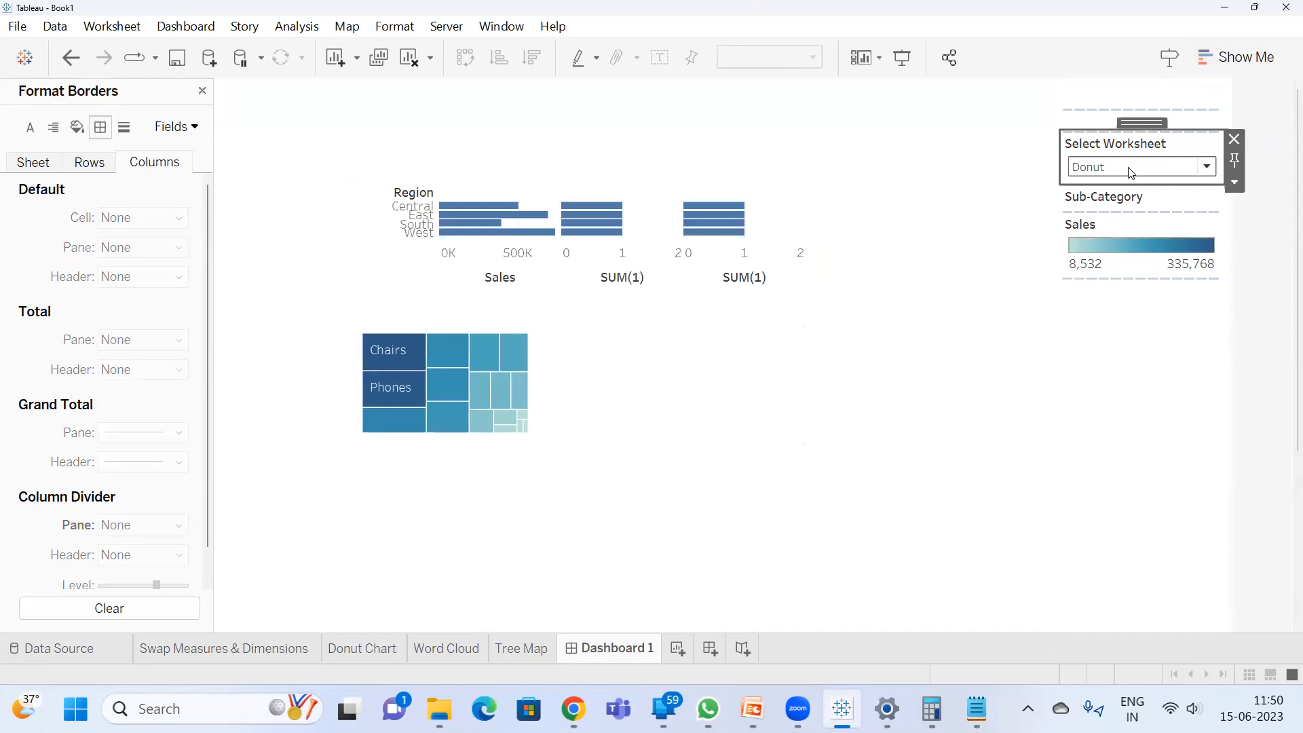
pyautogui.click(1130, 171)
pyautogui.click(554, 193)
pyautogui.click(597, 189)
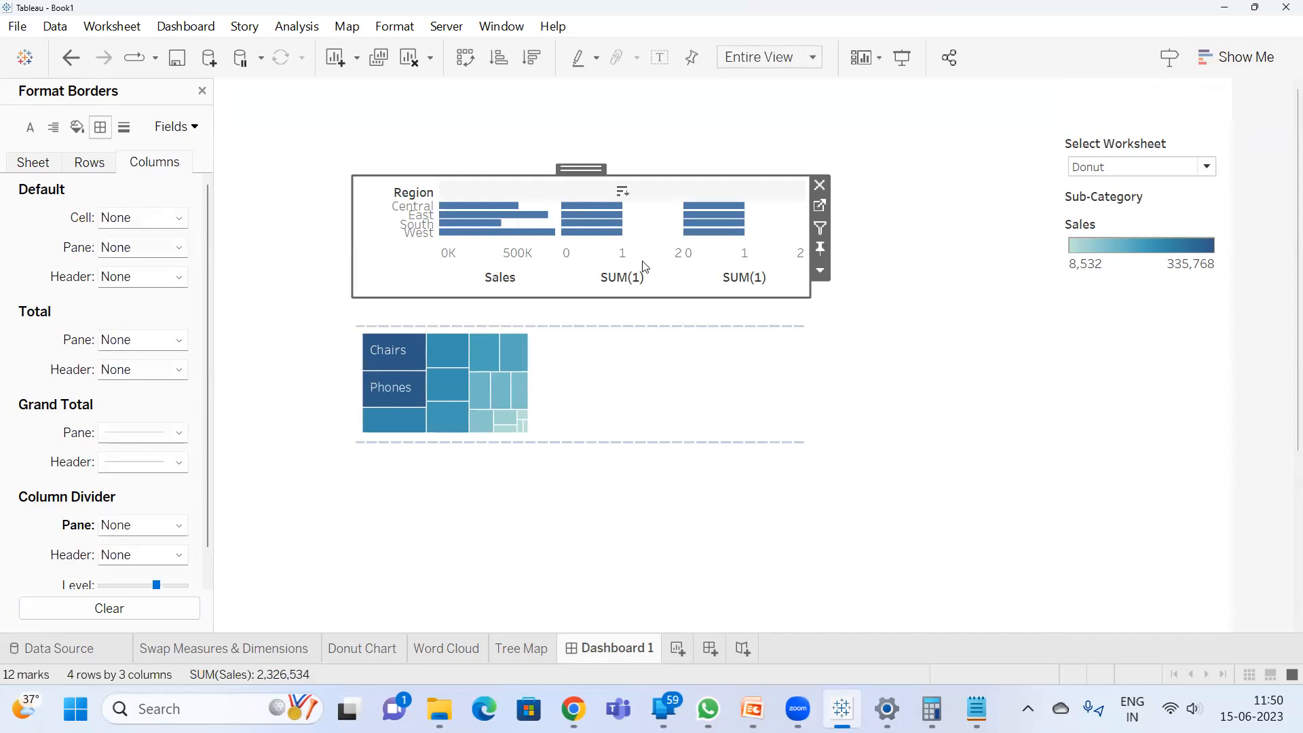
# - Undo the recent changes back to before the Donut Chart sheet was converted to horizontal bars
pyautogui.hotkey('ctrl', 'z')
pyautogui.hotkey('ctrl', 'z')
pyautogui.hotkey('ctrl', 'z')
pyautogui.hotkey('ctrl', 'z')
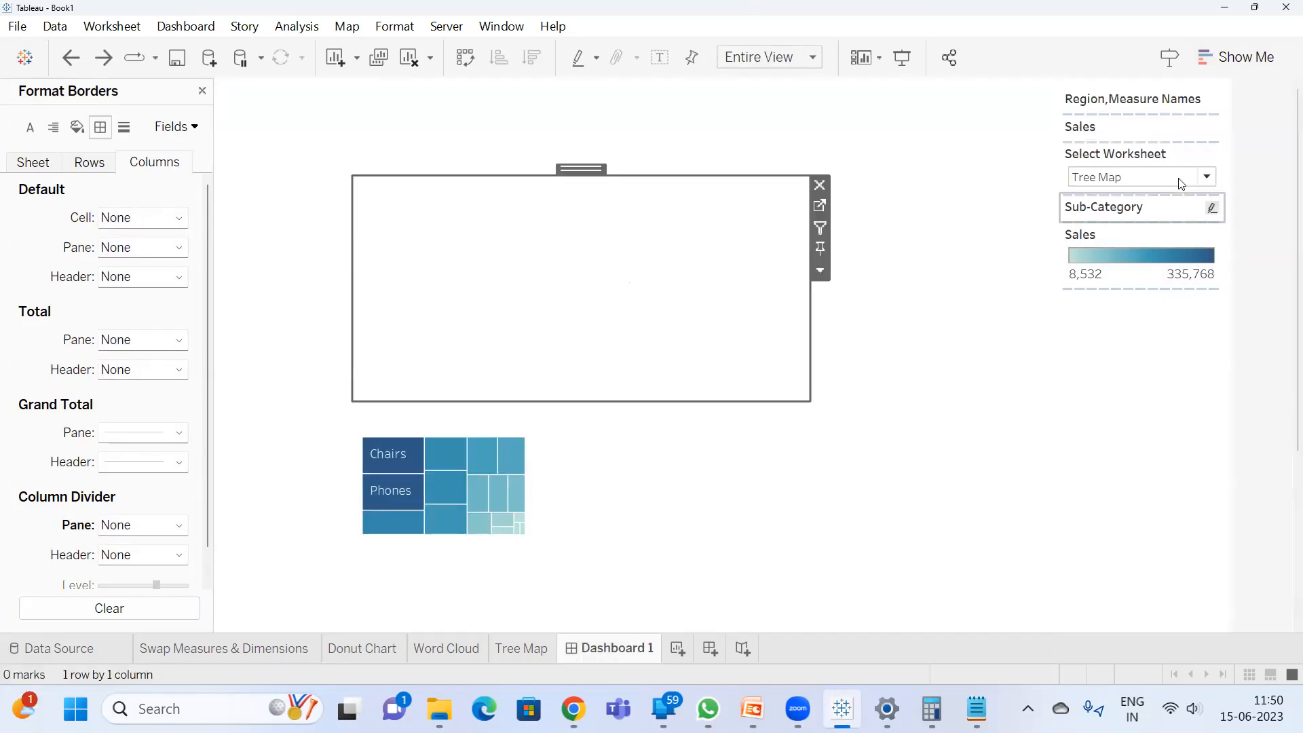
# - Set the dashboard's Select Worksheet parameter to Donut and go to the Tree Map sheet from the dashboard
pyautogui.click(1207, 177)
pyautogui.click(1128, 195)
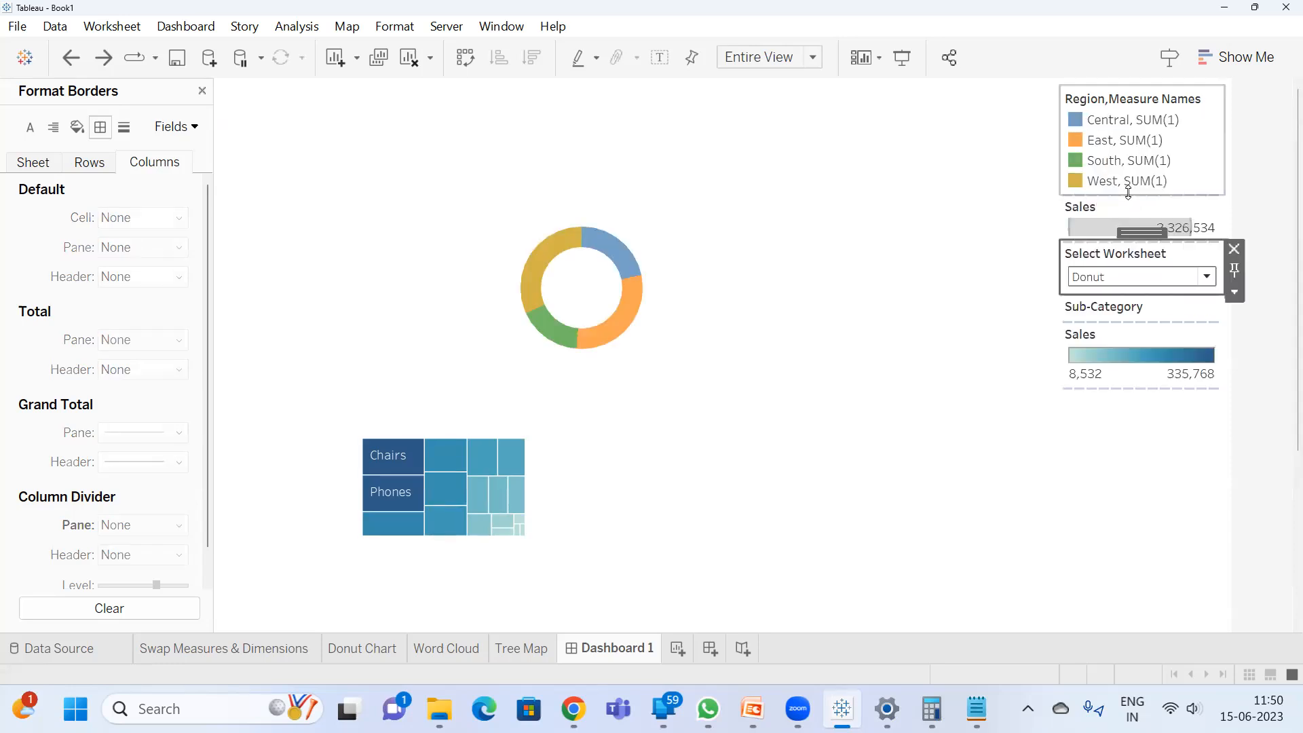
pyautogui.click(737, 470)
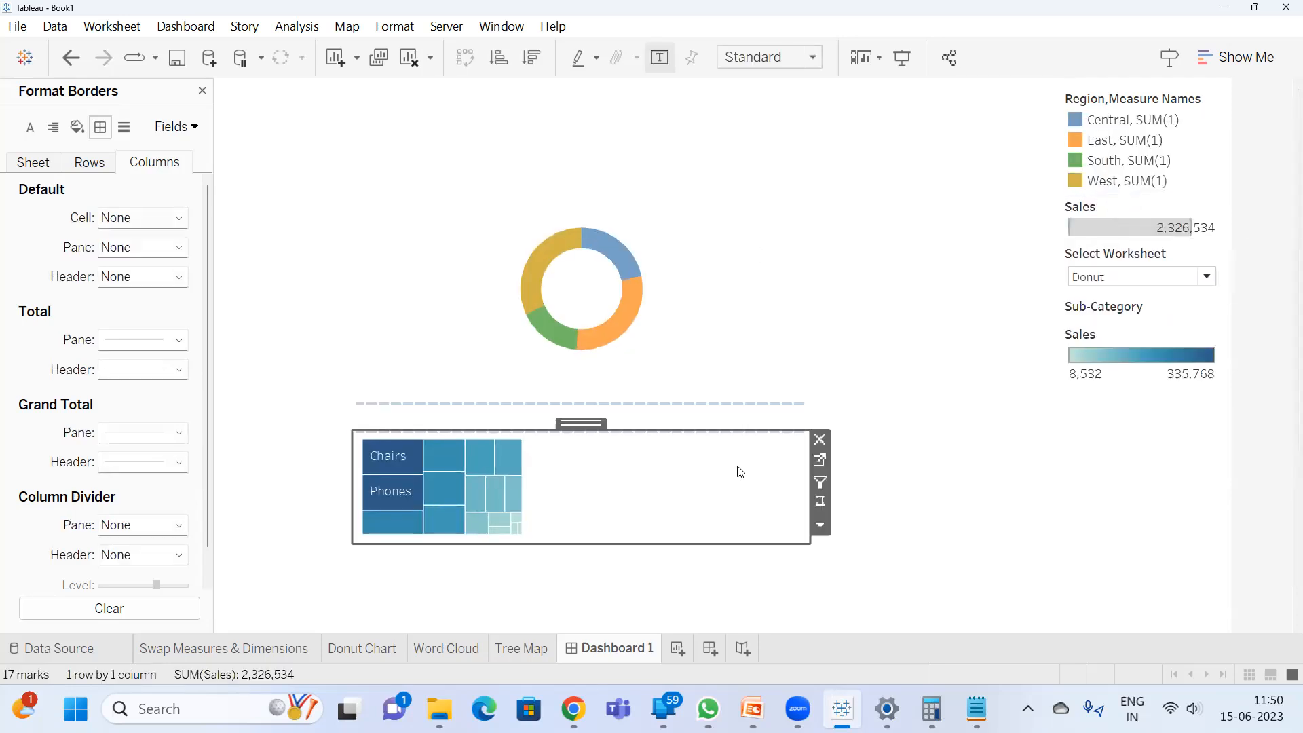
pyautogui.click(815, 456)
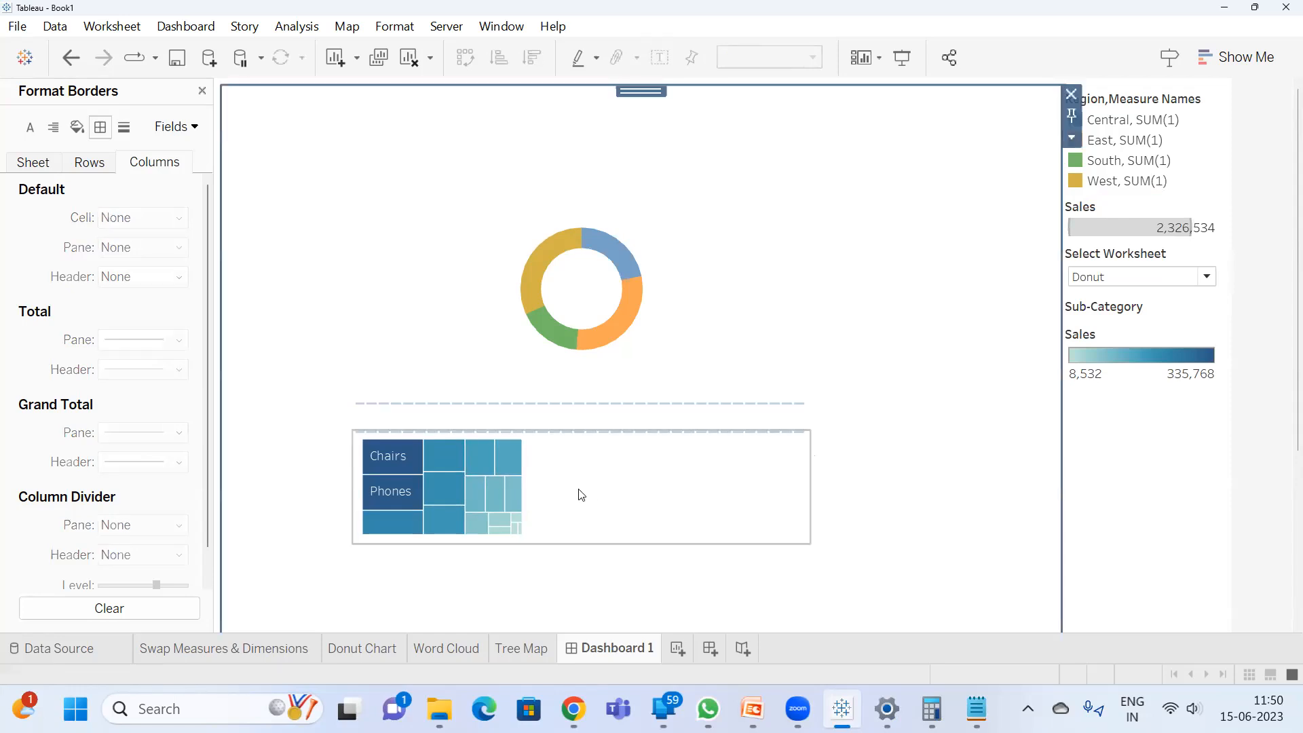
pyautogui.click(789, 462)
pyautogui.click(812, 456)
pyautogui.click(656, 480)
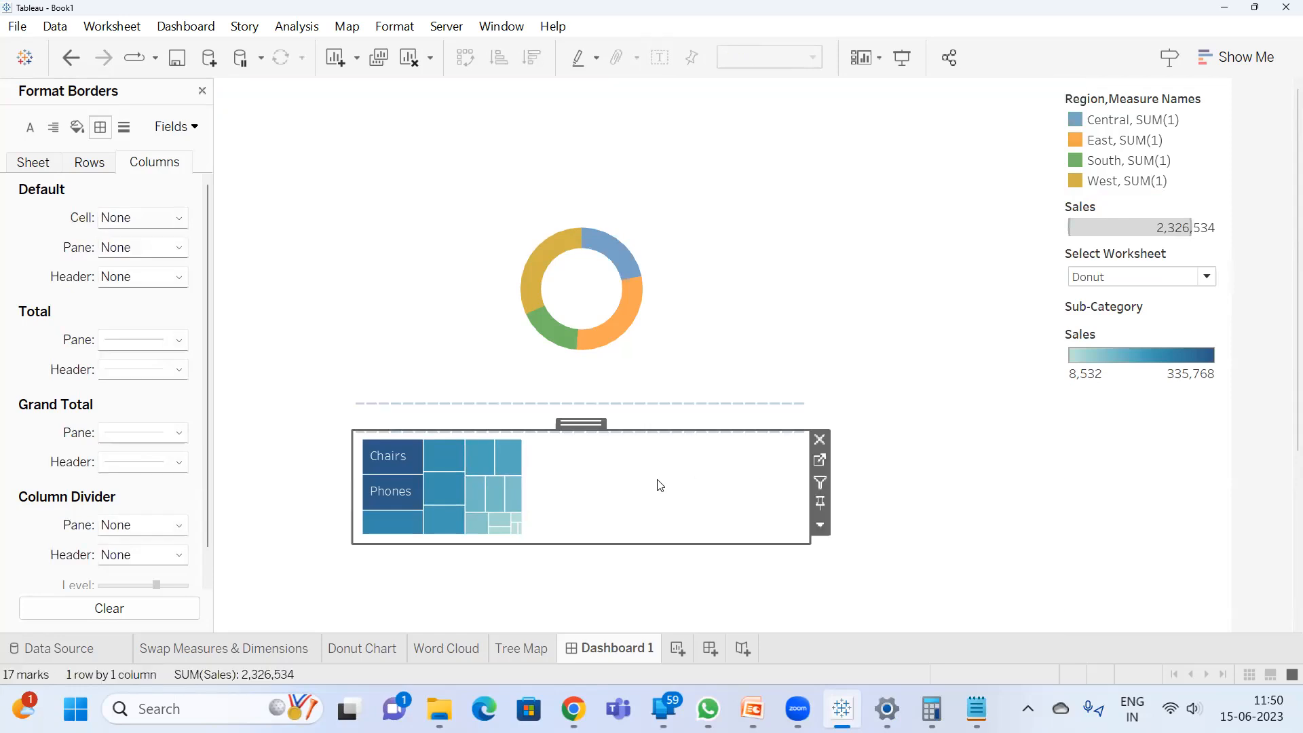
pyautogui.click(820, 462)
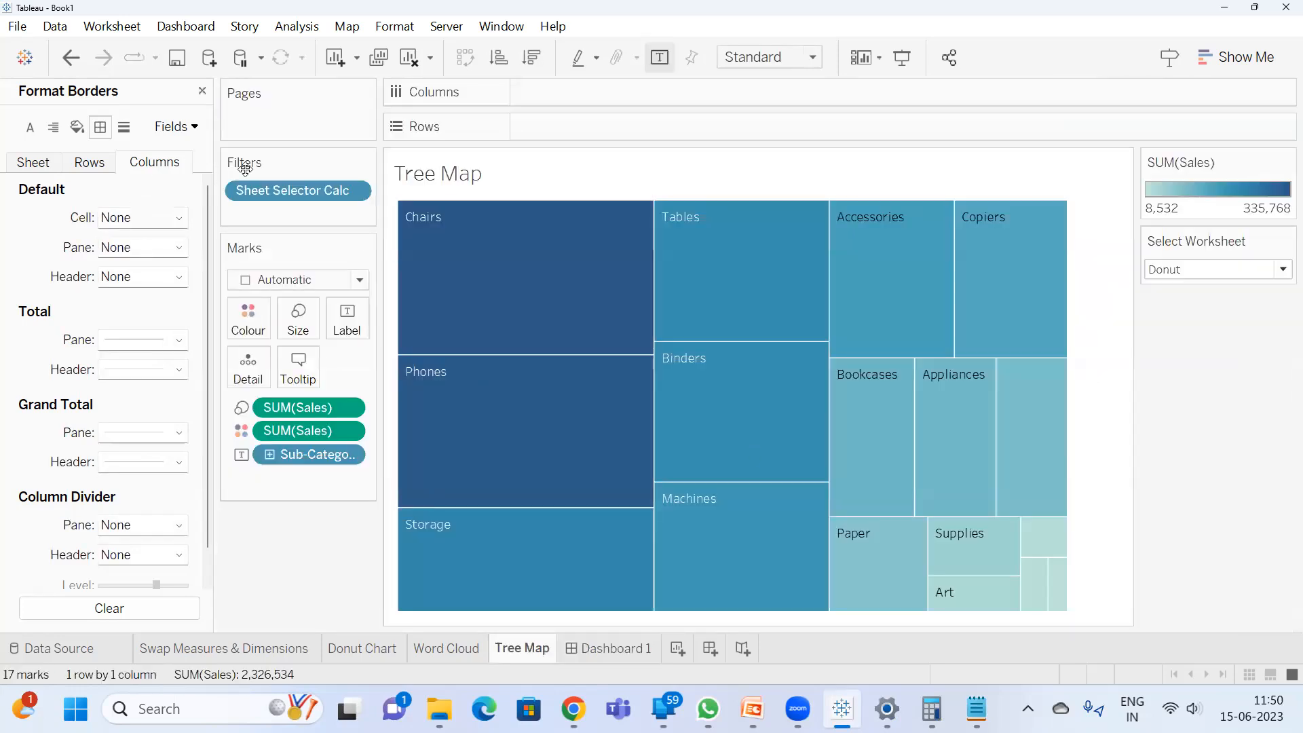
# - Add Tree Map as a custom value in the Tree Map sheet's Sheet Selector Calc filter and return to Dashboard 1
pyautogui.doubleClick(285, 196)
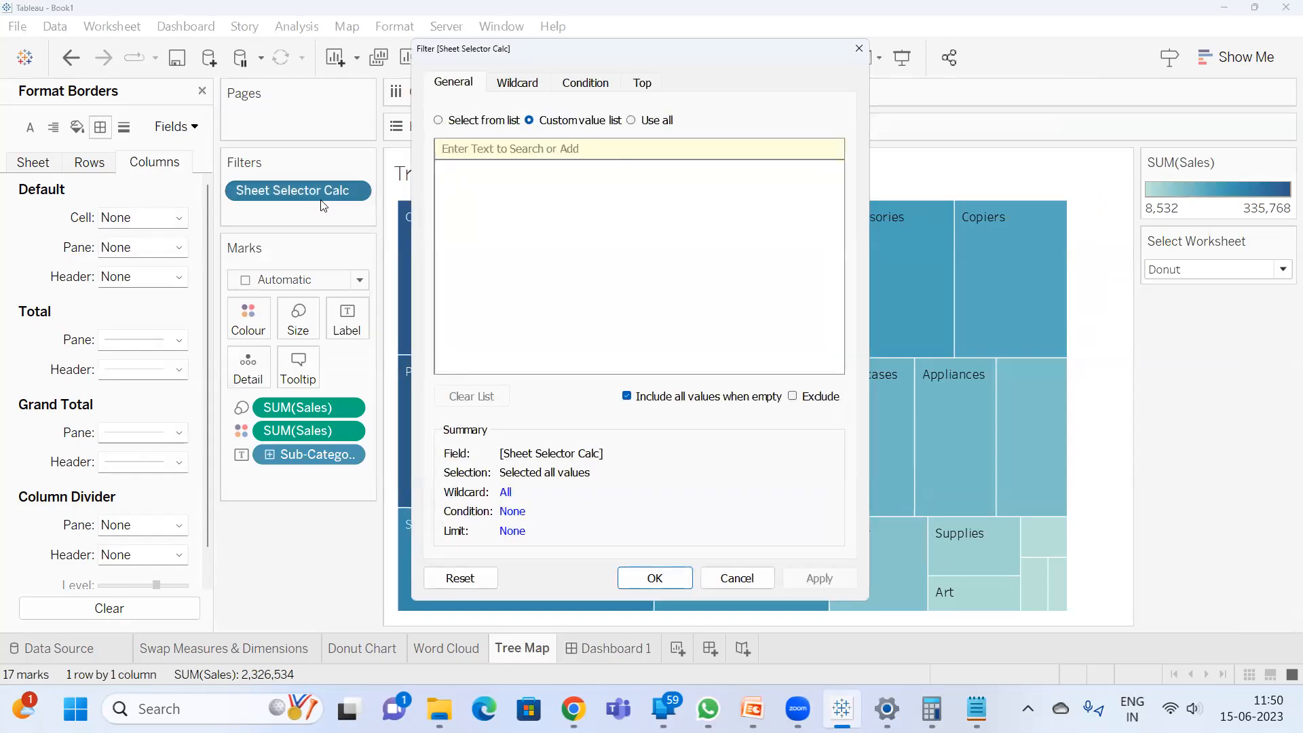
pyautogui.write('Tree Map')
pyautogui.click(818, 150)
pyautogui.click(653, 578)
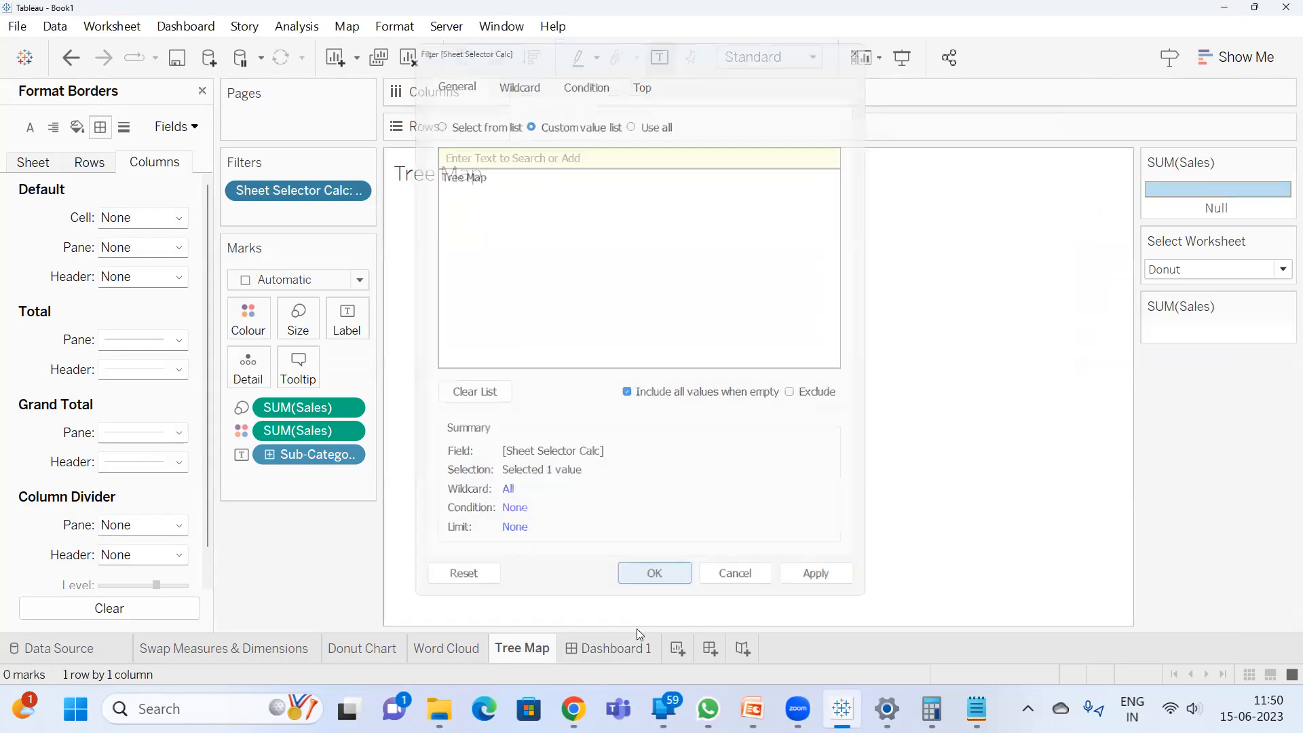
pyautogui.click(618, 649)
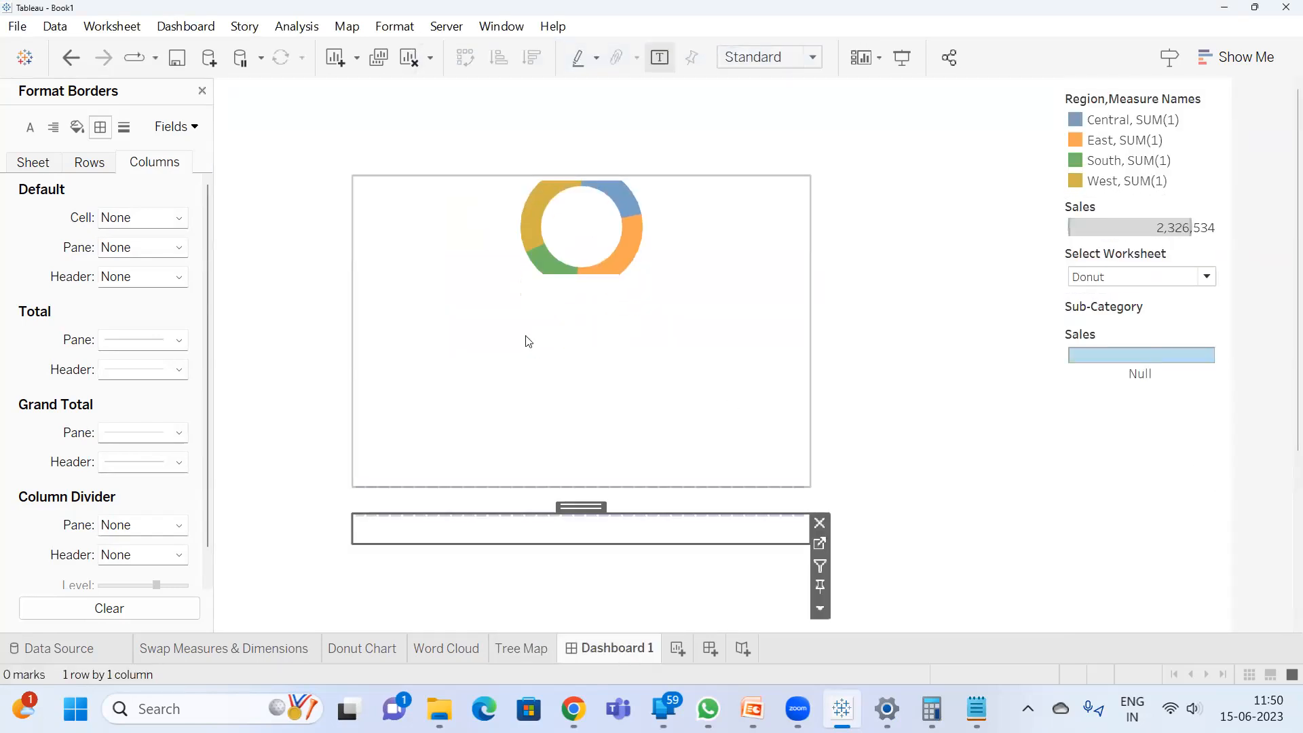
# - Set the Select Worksheet parameter to Word Cloud and make the Word Cloud sheet use Fit Width on the dashboard
pyautogui.click(694, 243)
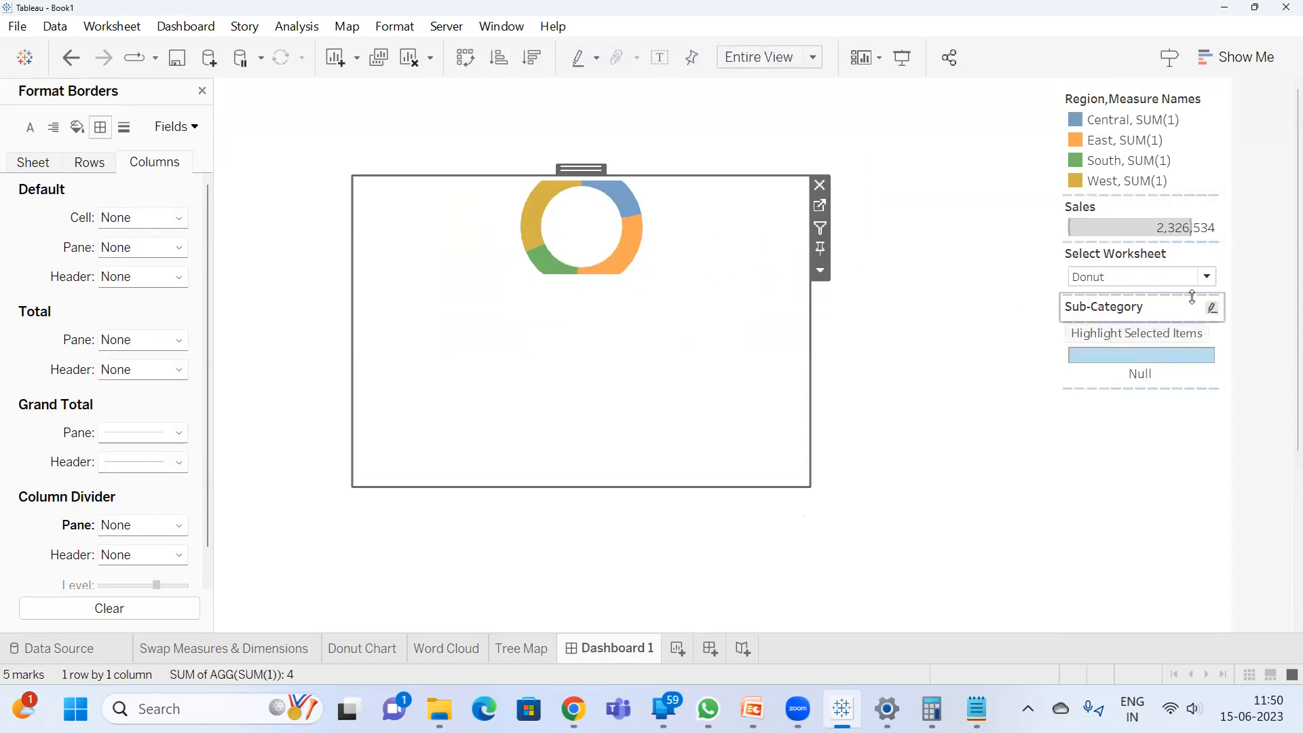
pyautogui.click(1135, 276)
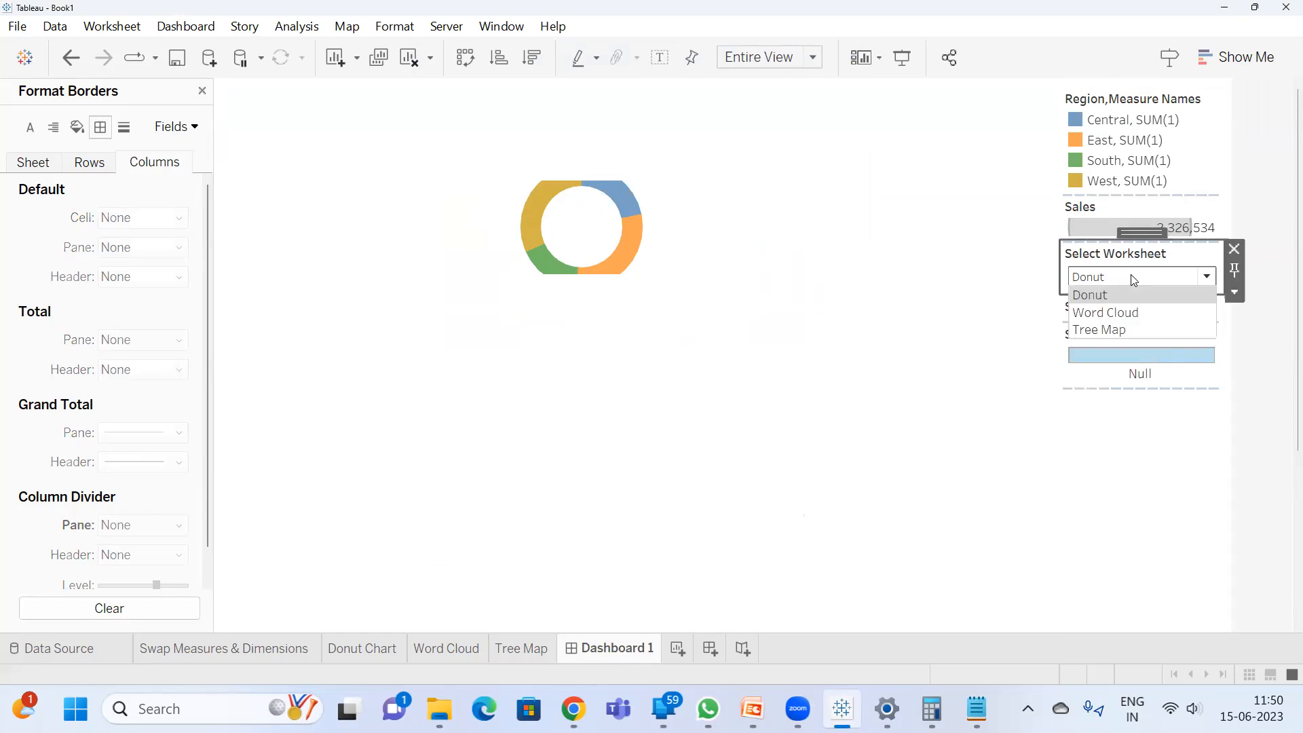
pyautogui.click(1129, 313)
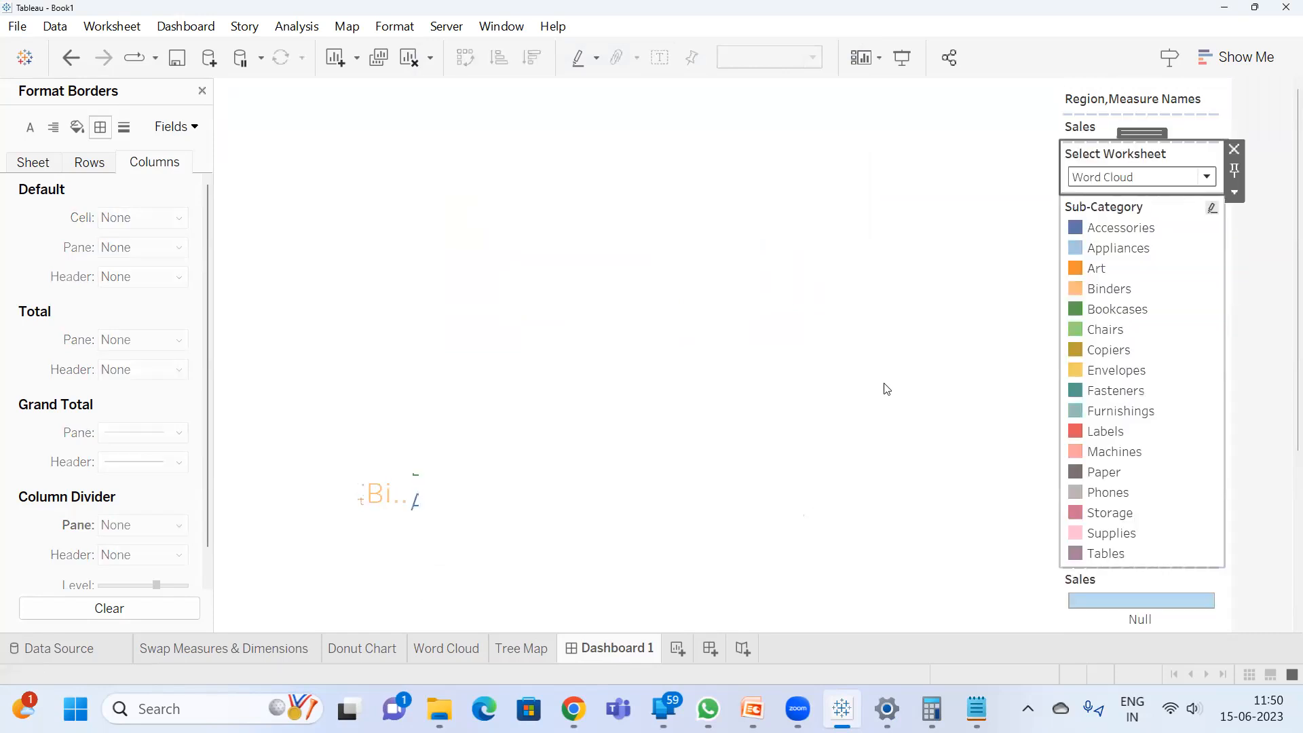
pyautogui.click(480, 499)
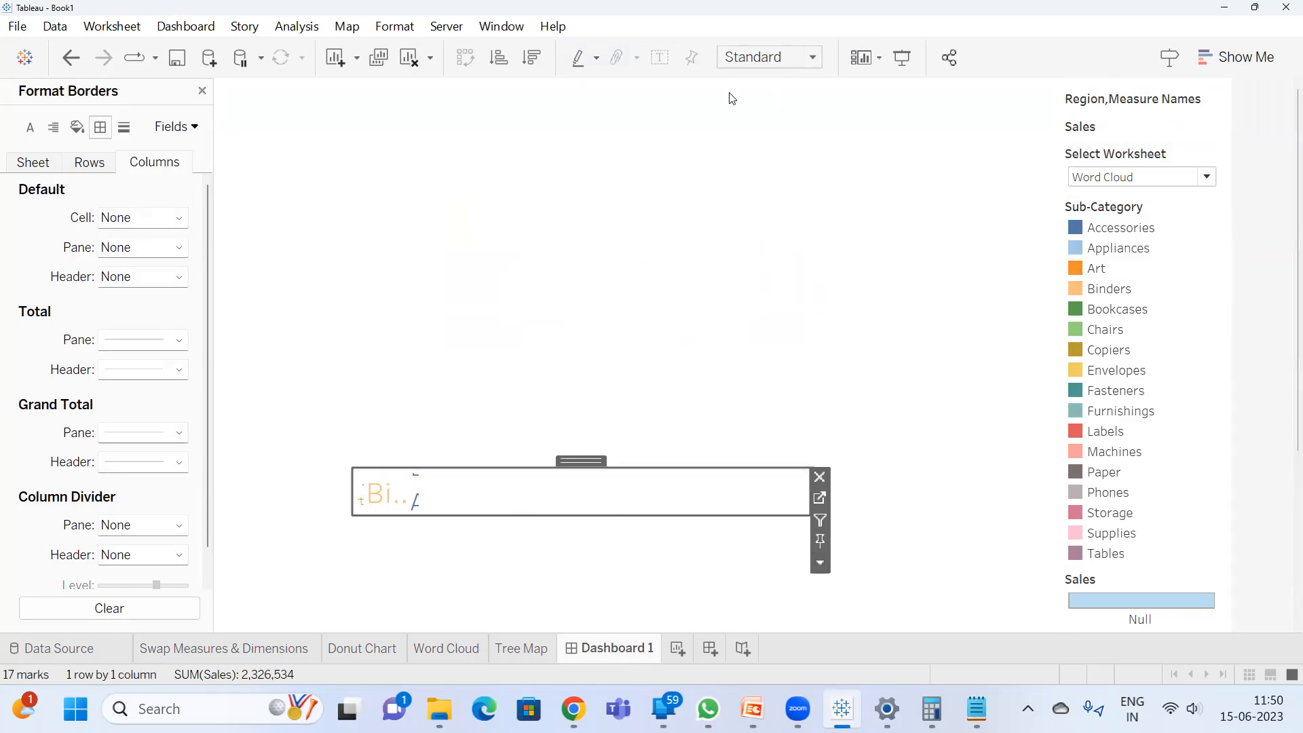
pyautogui.click(796, 59)
pyautogui.click(758, 96)
pyautogui.click(773, 61)
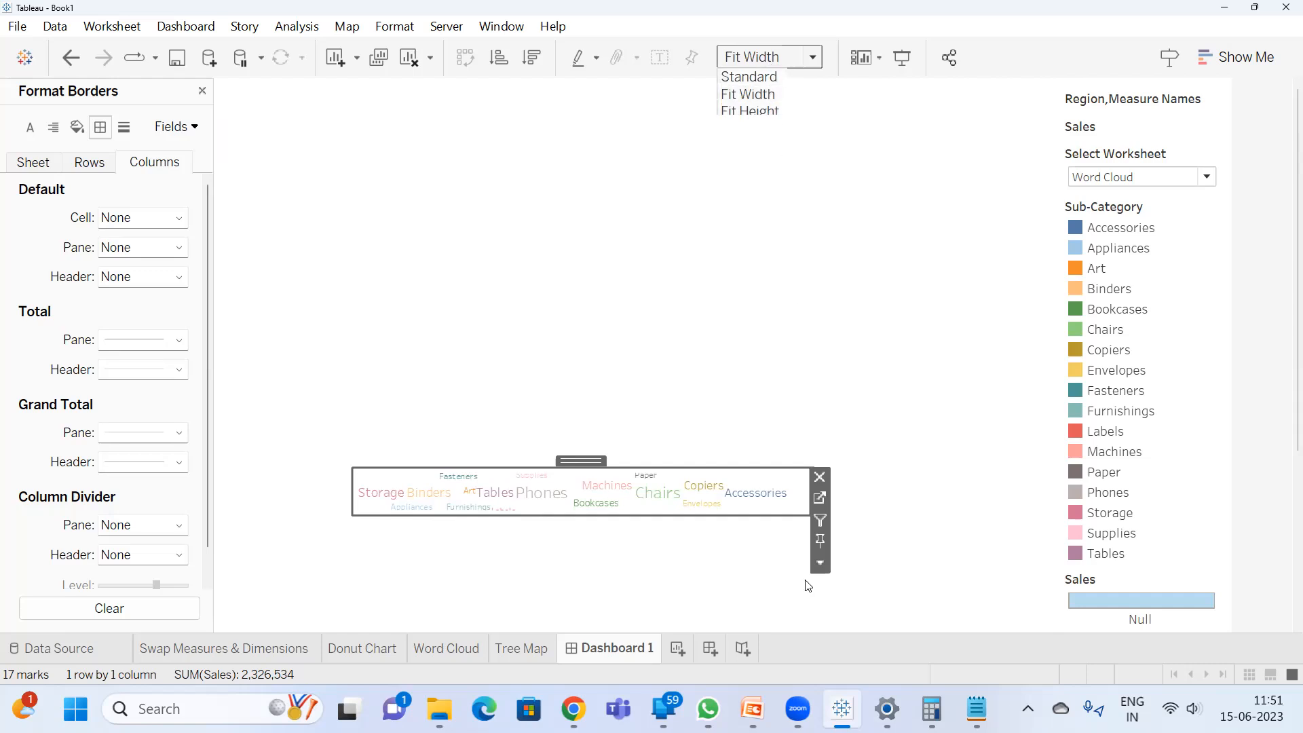
# - Set the display scale to 100% in Windows Settings and change the Tableau dashboard's size to Automatic
pyautogui.click(887, 707)
pyautogui.click(1173, 389)
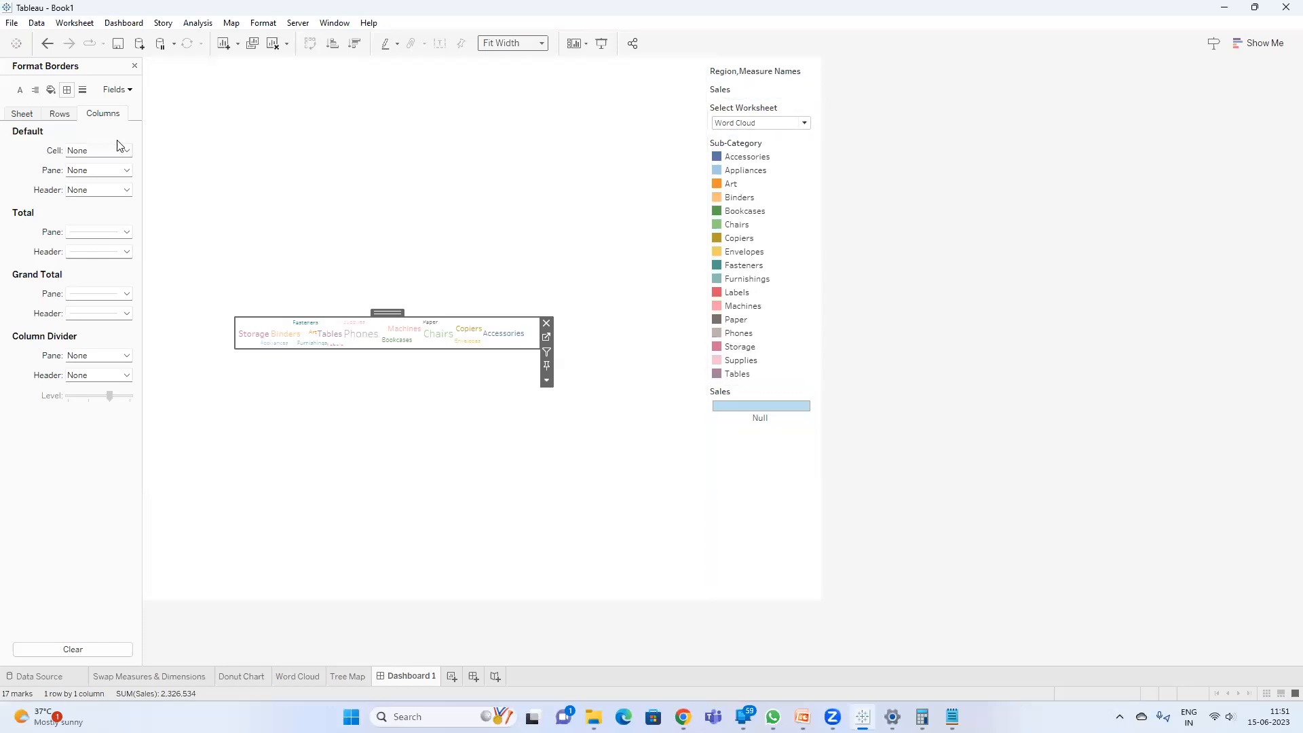
pyautogui.click(135, 66)
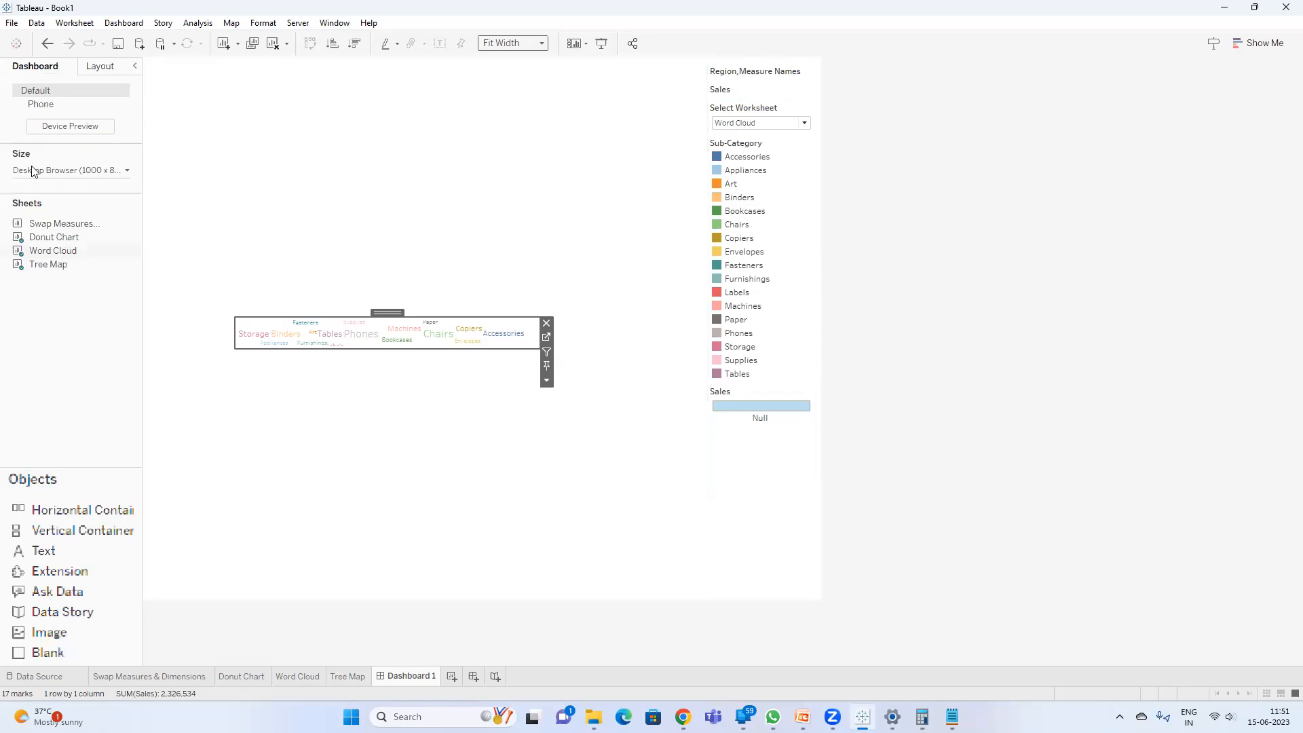
pyautogui.click(68, 171)
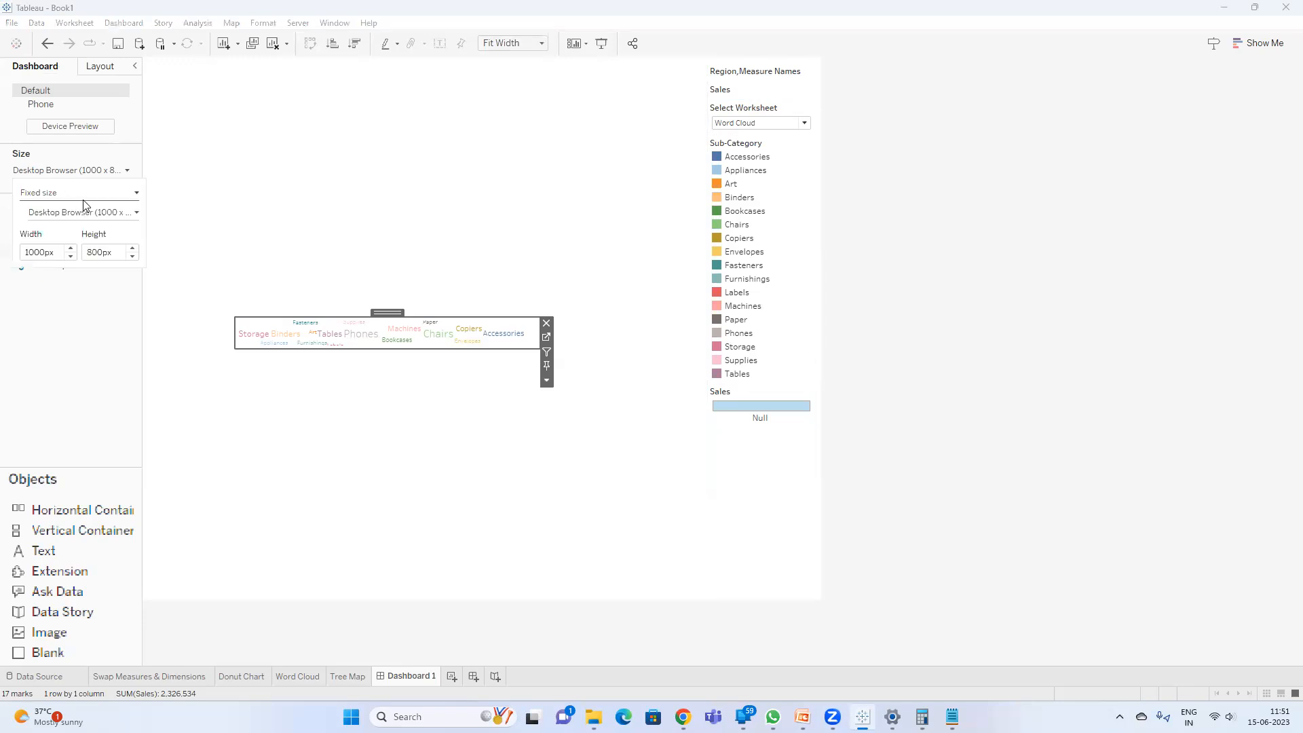
pyautogui.click(92, 197)
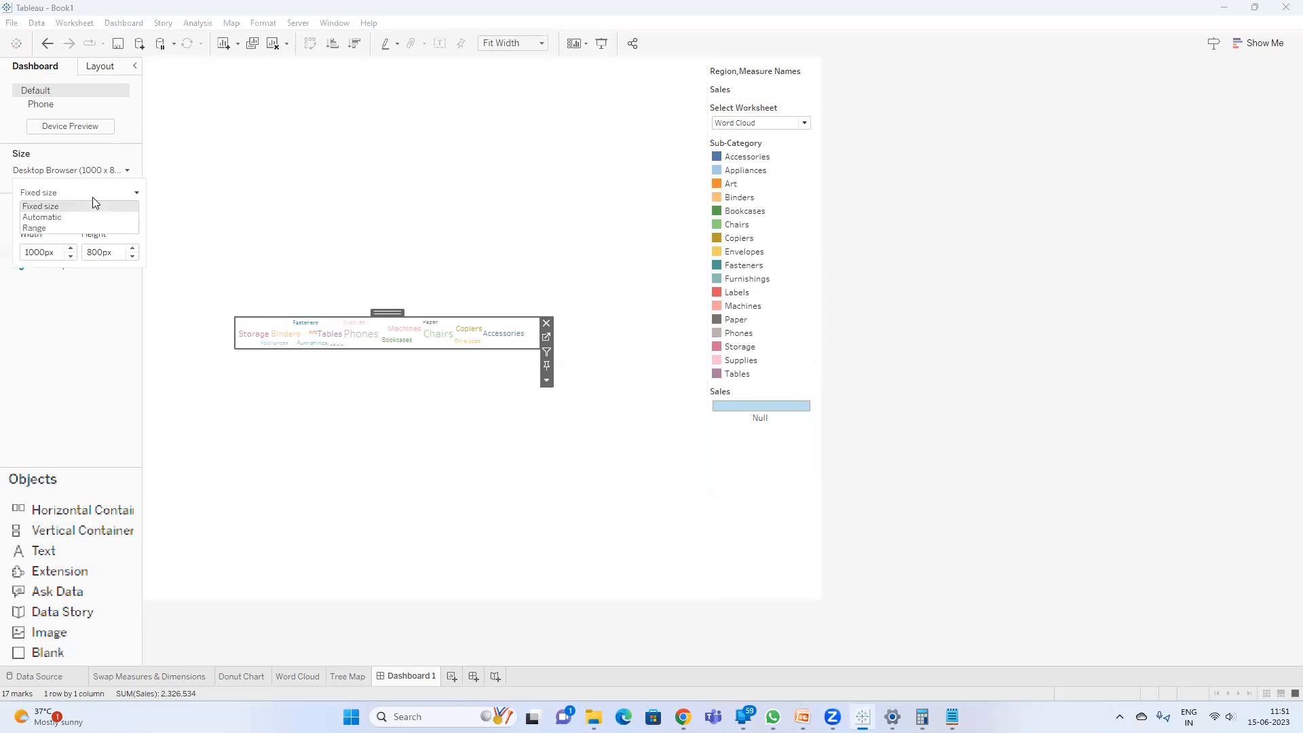
pyautogui.click(63, 220)
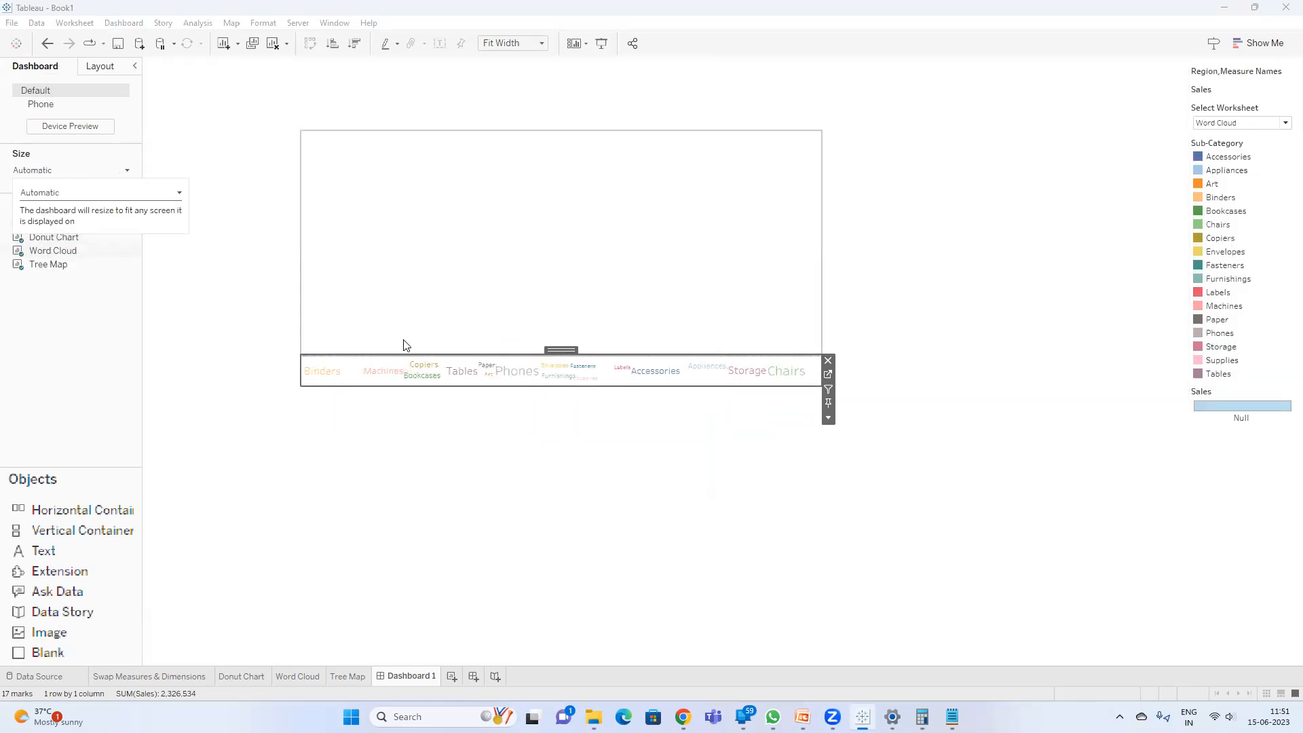
# - Extend the Word Cloud sheet's upper edge to make it taller, and make the empty Donut Chart sheet above it floating
pyautogui.moveTo(404, 355); pyautogui.dragTo(384, 332)
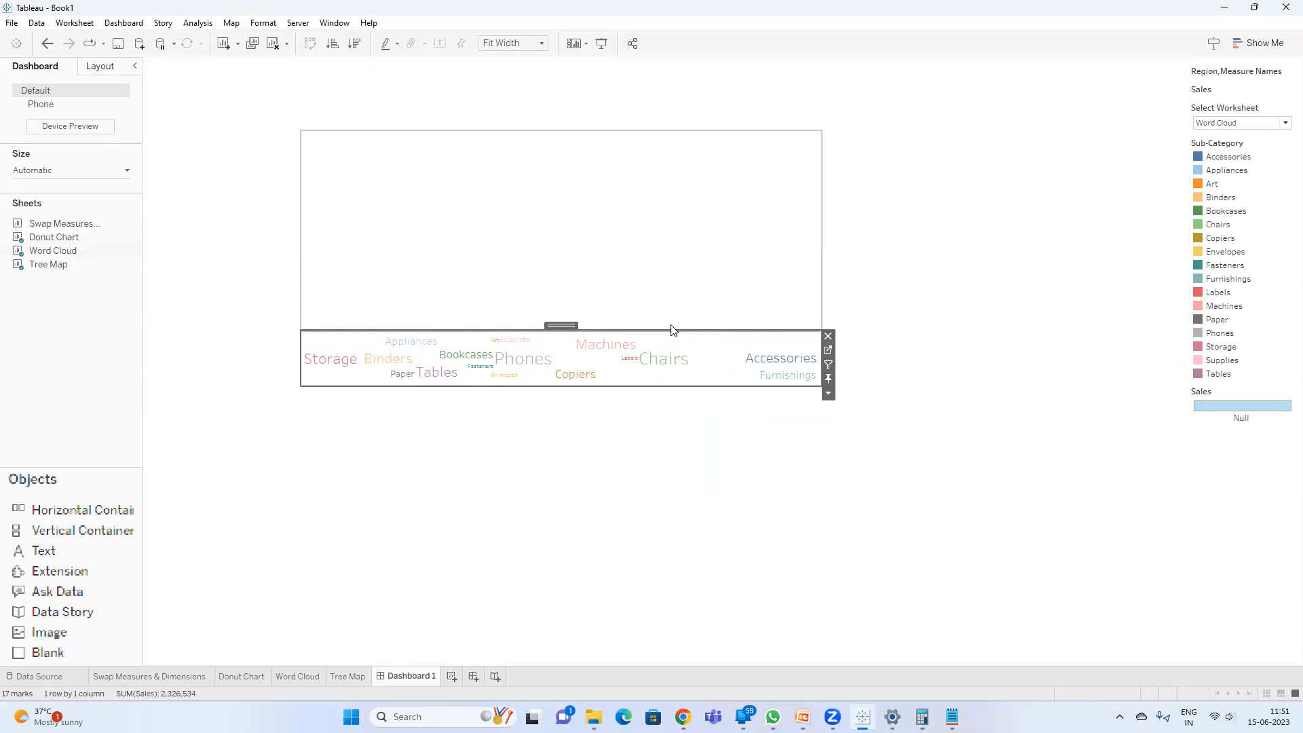
pyautogui.click(634, 283)
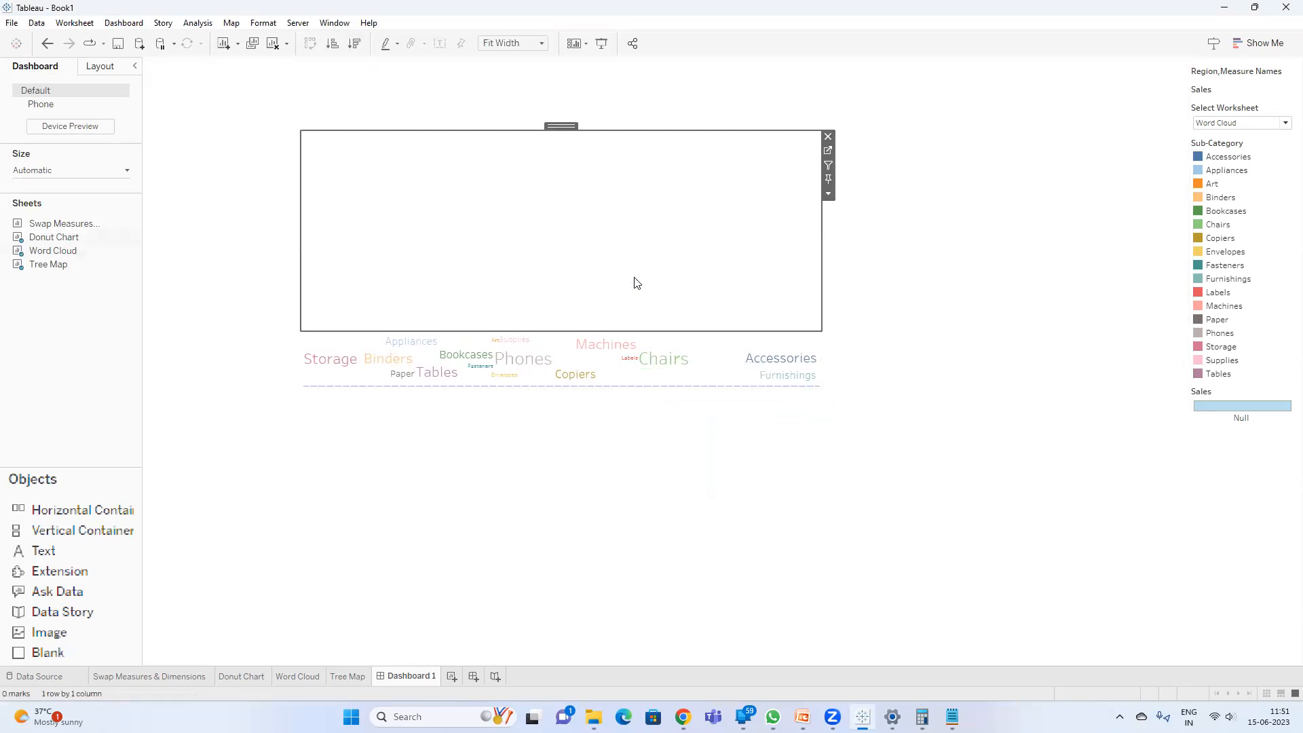
pyautogui.click(830, 195)
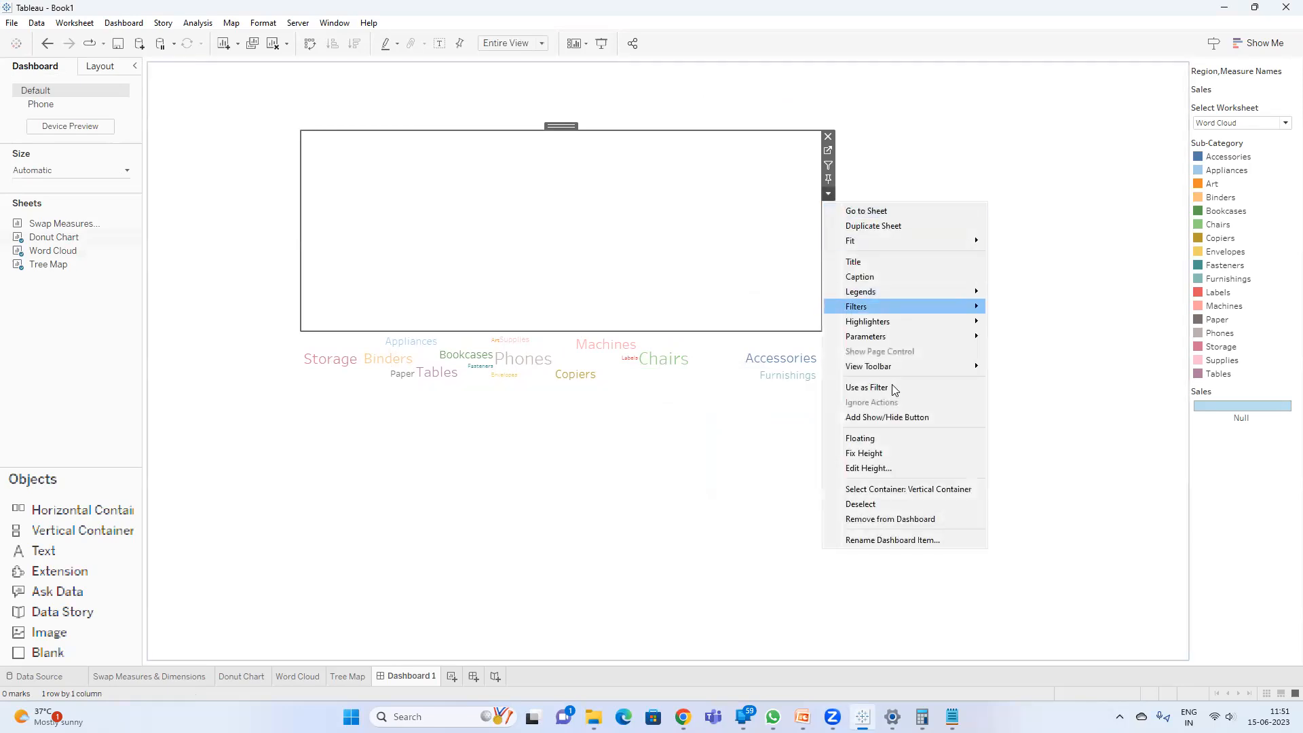
pyautogui.click(885, 448)
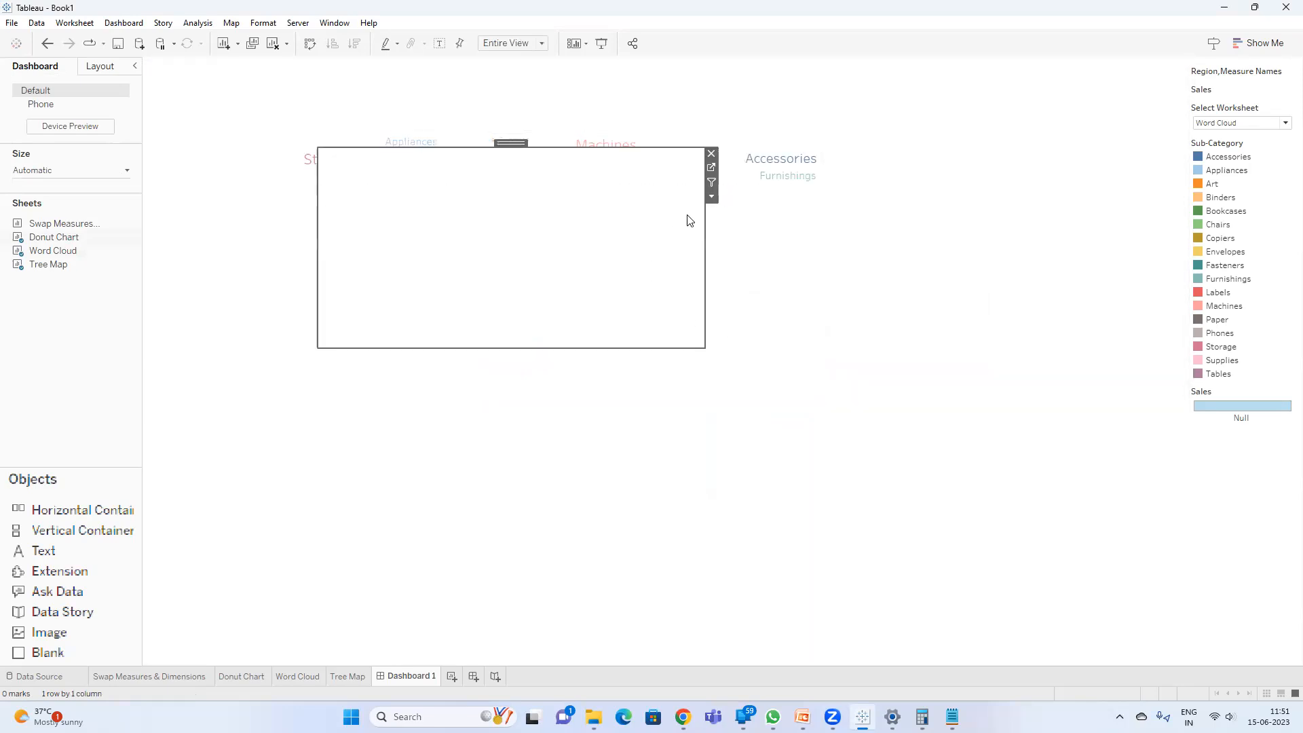
# - Make the vertical container that holds the sheets tiled instead of floating
pyautogui.click(756, 244)
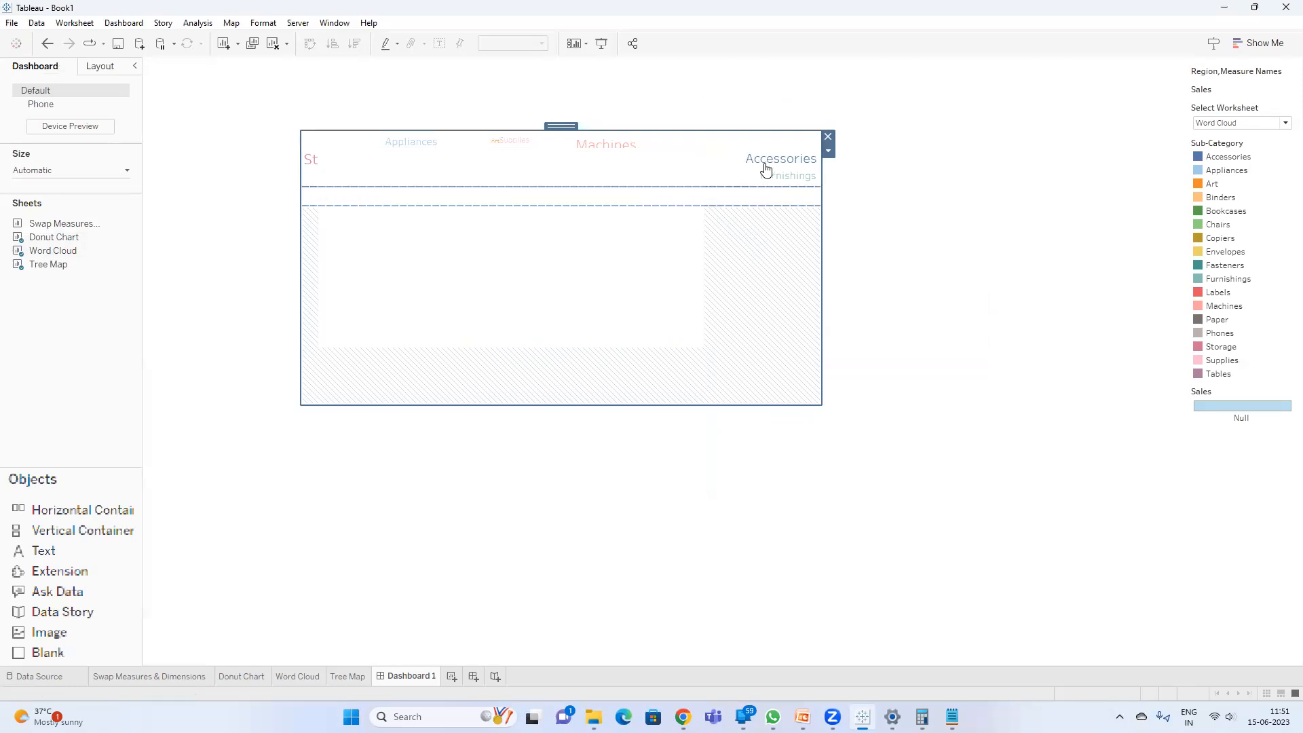
pyautogui.click(828, 151)
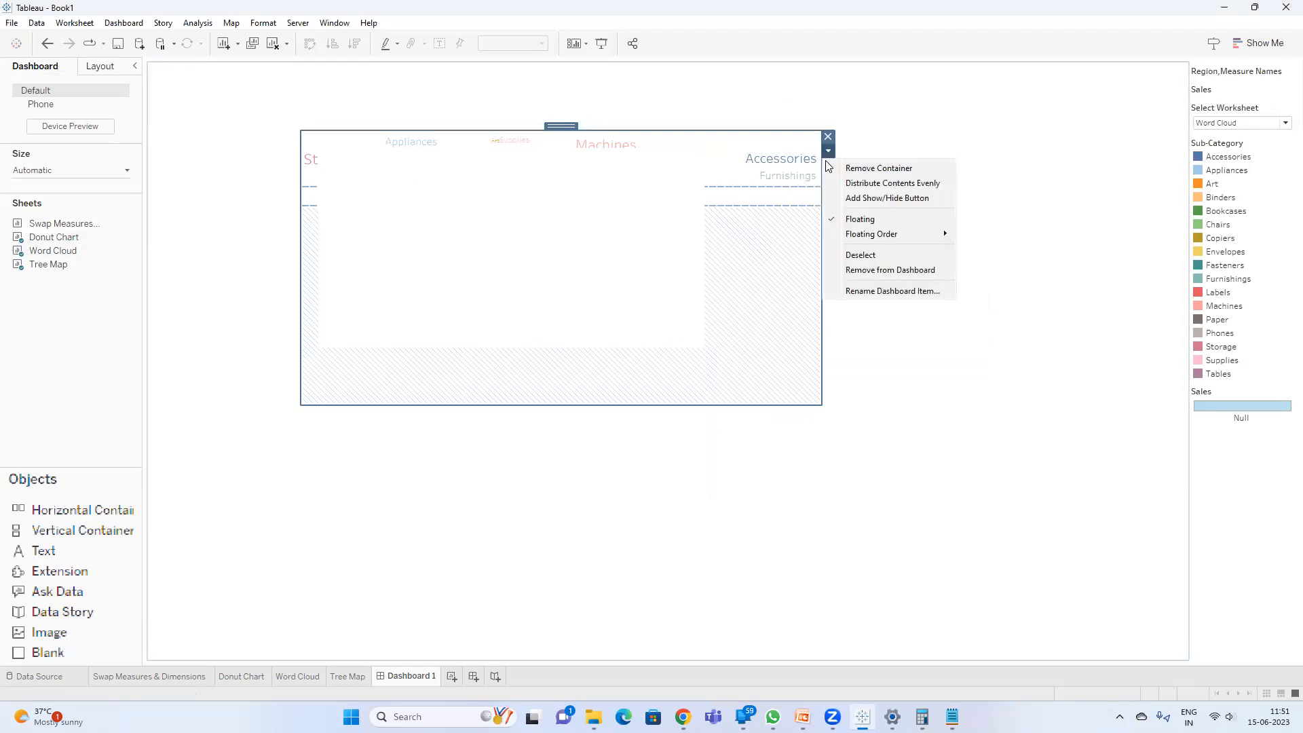
pyautogui.click(865, 222)
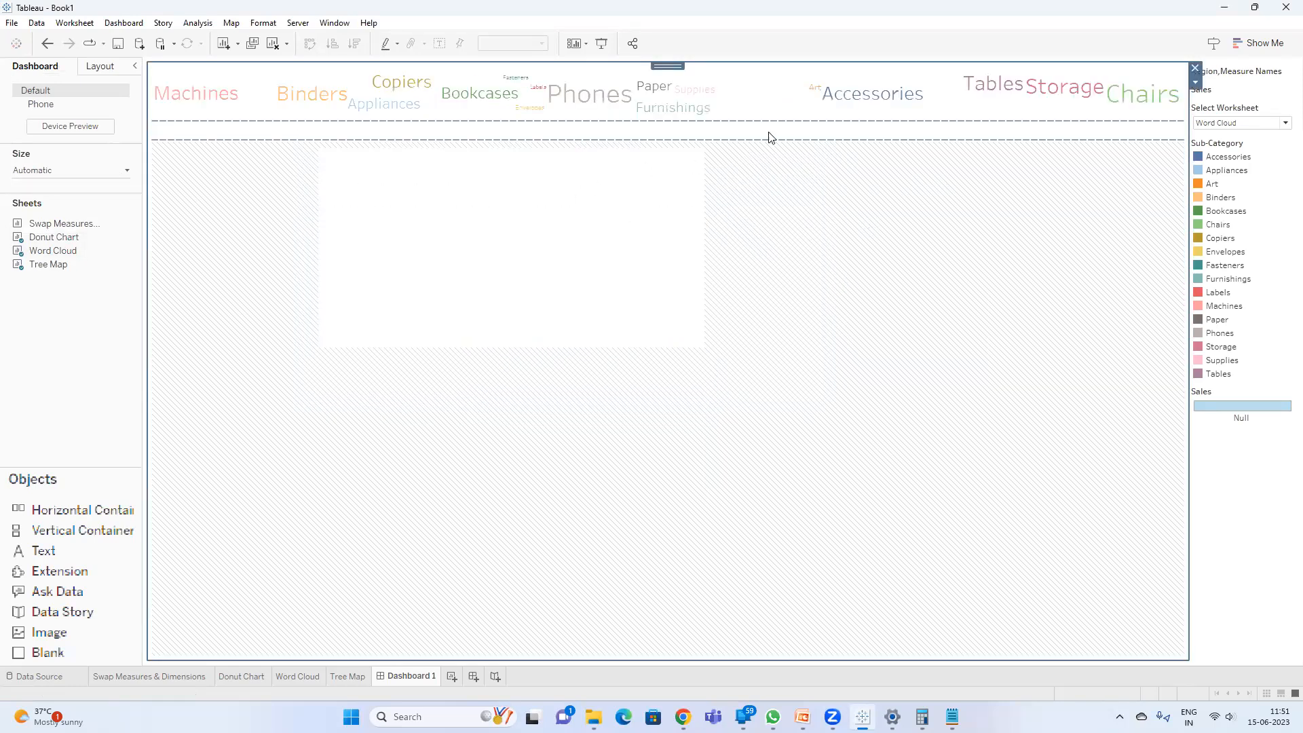
# - Make the vertical container floating and move it and the floating Donut Chart toward the middle of the dashboard
pyautogui.click(1198, 86)
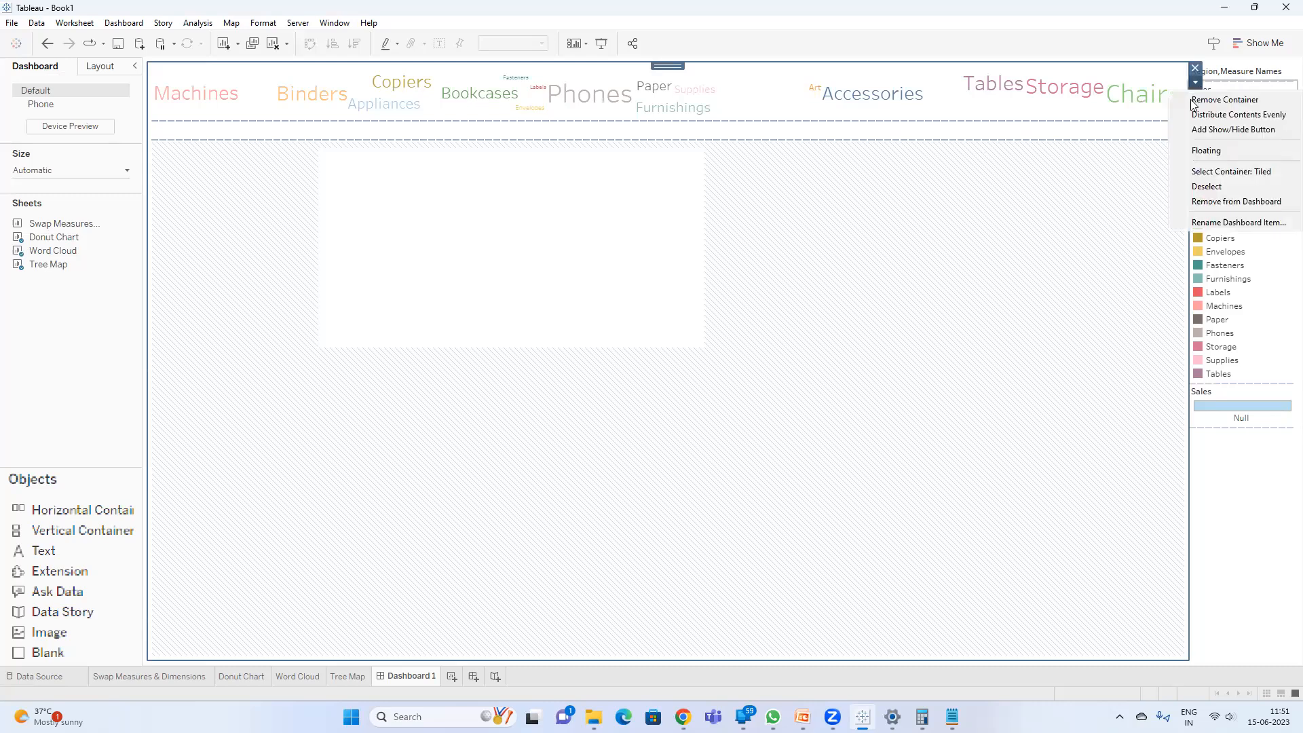
pyautogui.click(1211, 150)
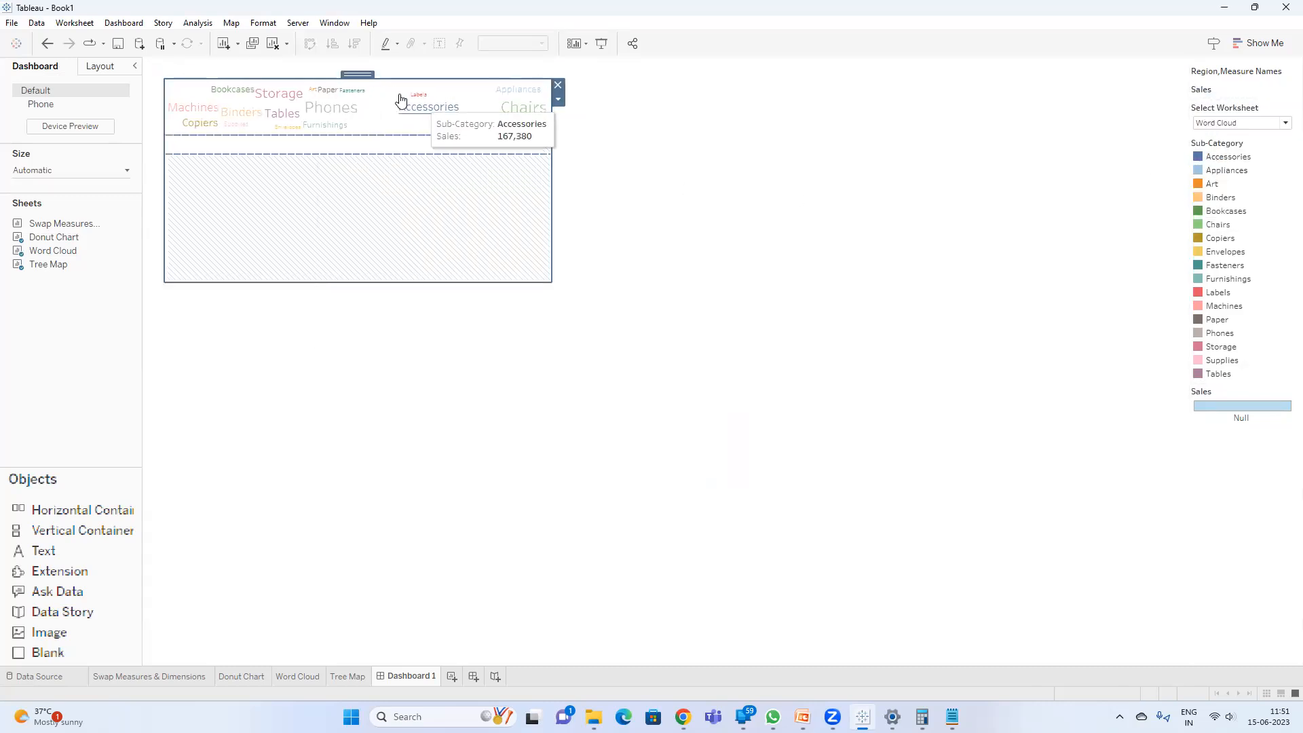
pyautogui.moveTo(356, 74); pyautogui.dragTo(499, 270)
pyautogui.moveTo(520, 142); pyautogui.dragTo(850, 161)
# - Set the Select Worksheet parameter to Tree Map and make the Tree Map sheet floating
pyautogui.click(1284, 123)
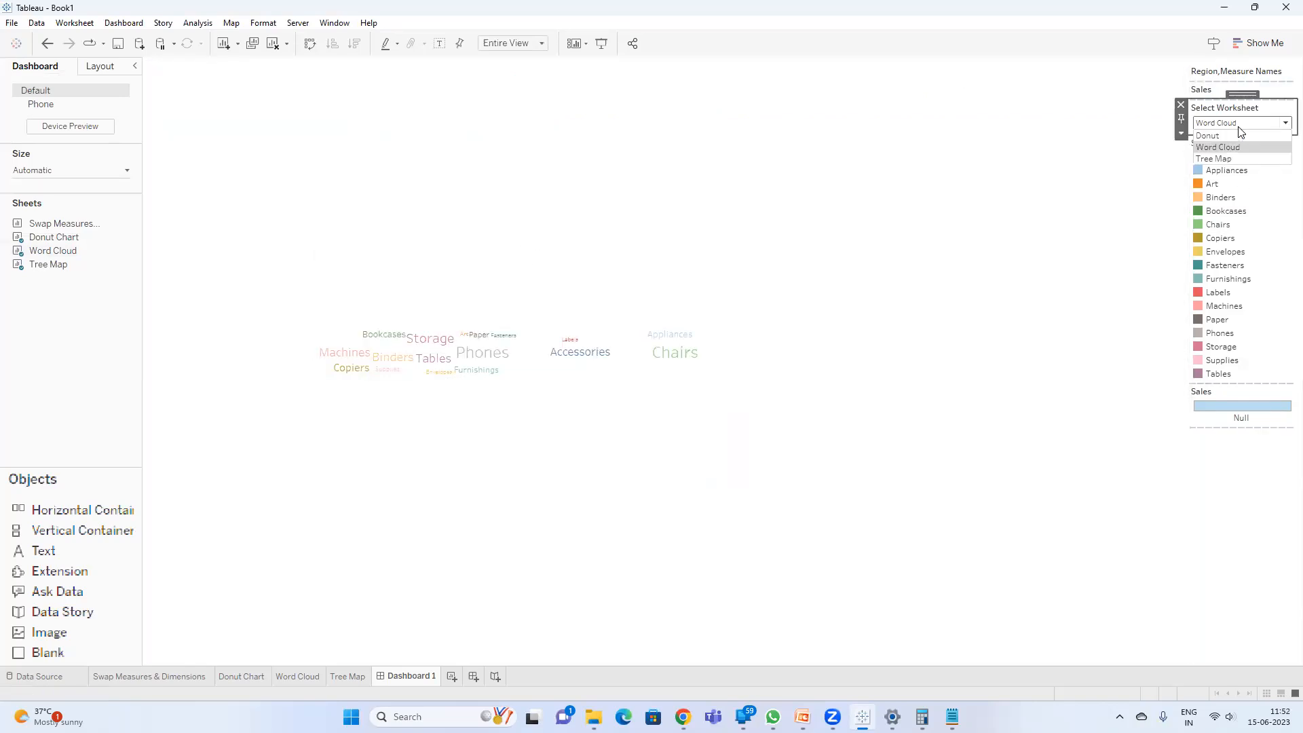
pyautogui.click(1230, 159)
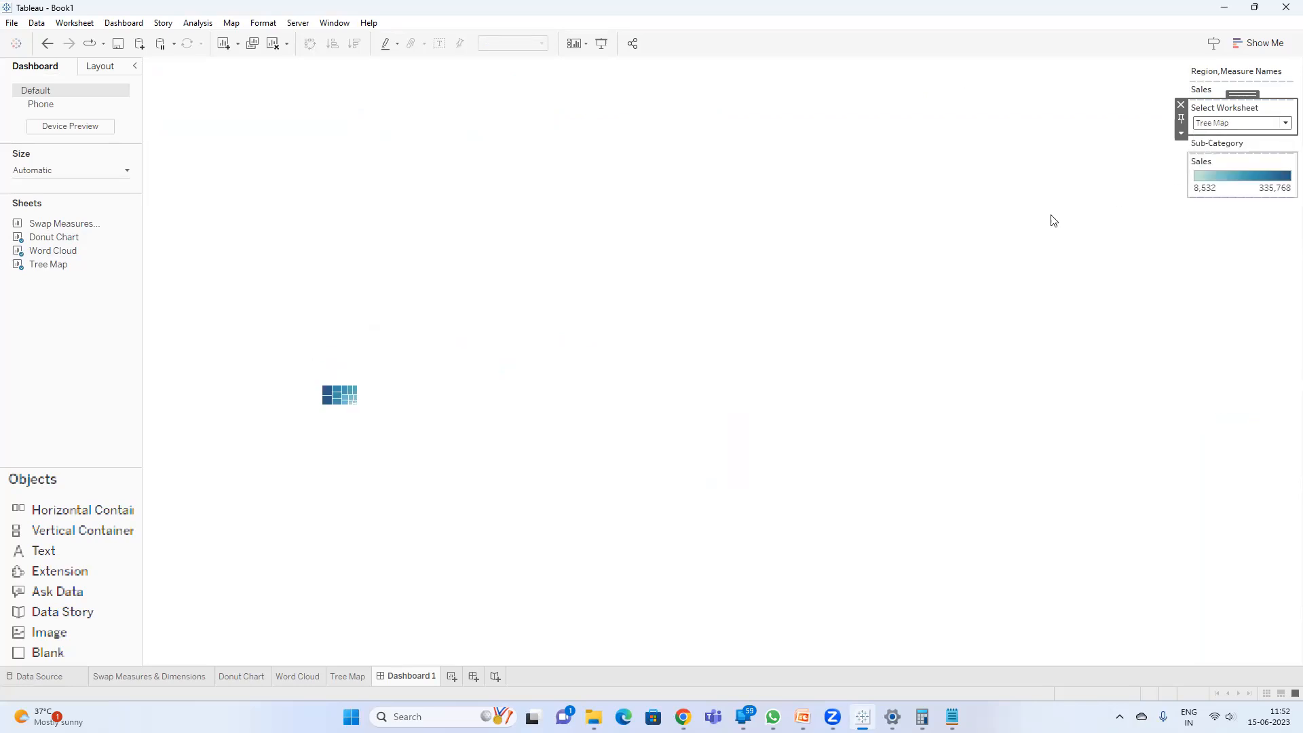
pyautogui.click(367, 401)
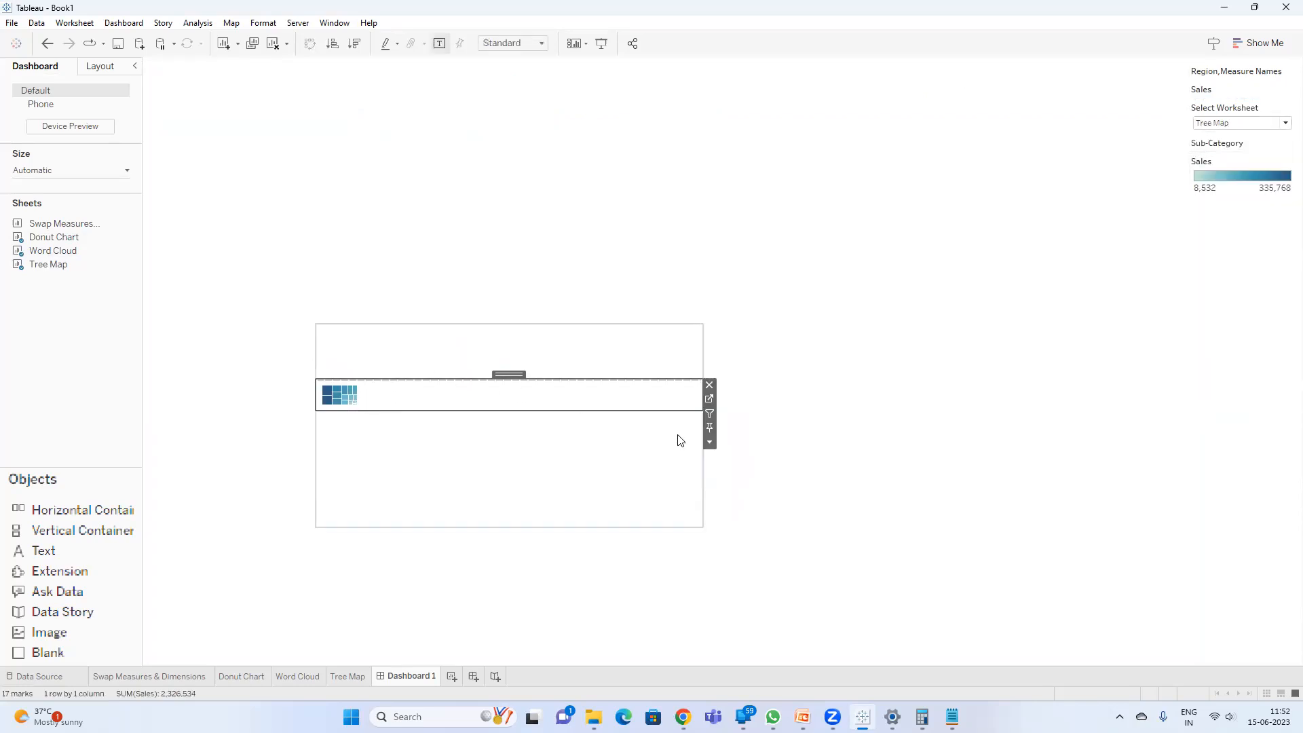
pyautogui.click(710, 445)
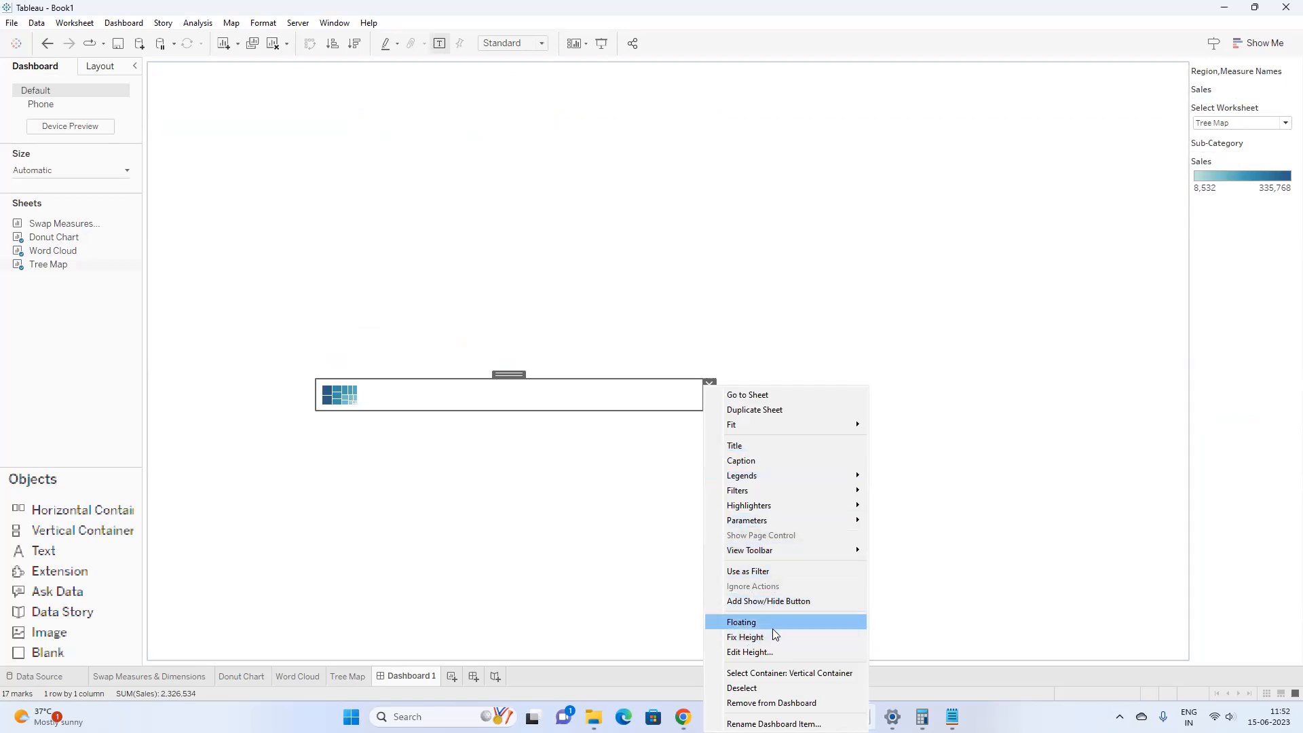
pyautogui.click(772, 623)
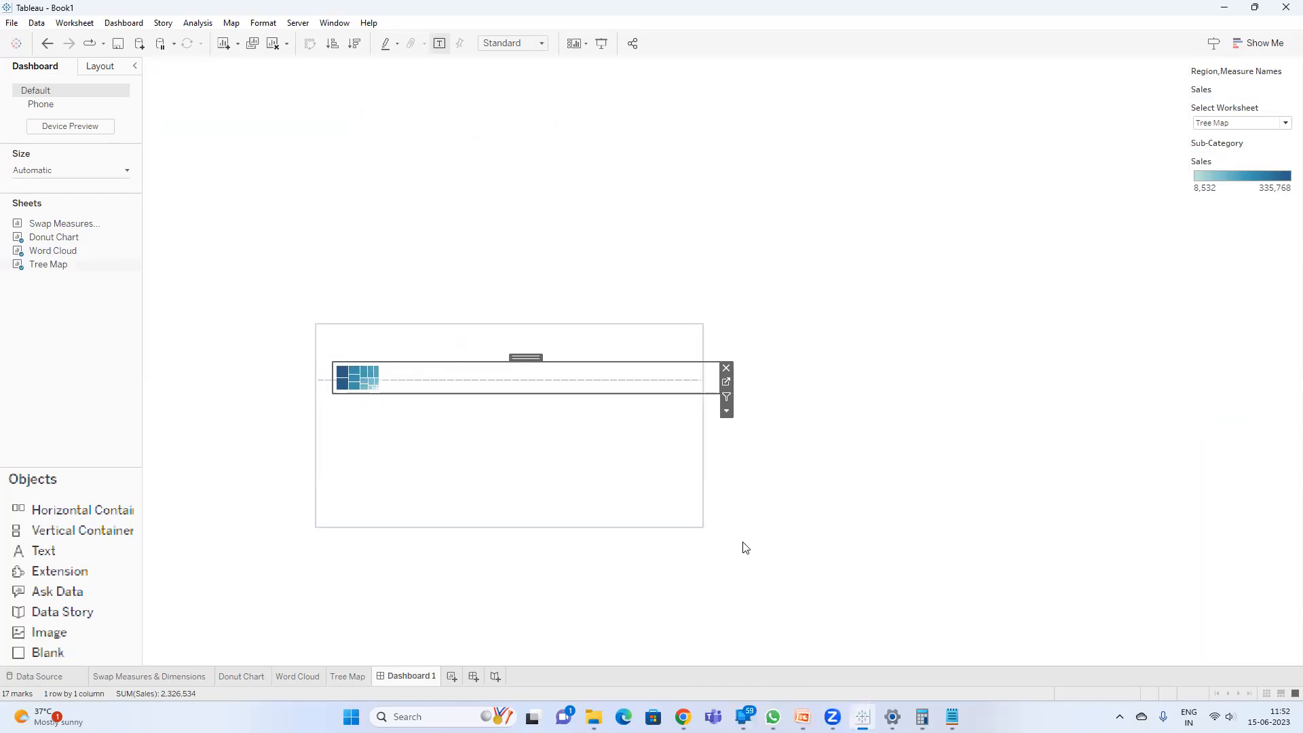
# - Try a display resolution of 1680 × 1050 in Windows Settings, revert it and return to the Tableau dashboard
pyautogui.click(893, 717)
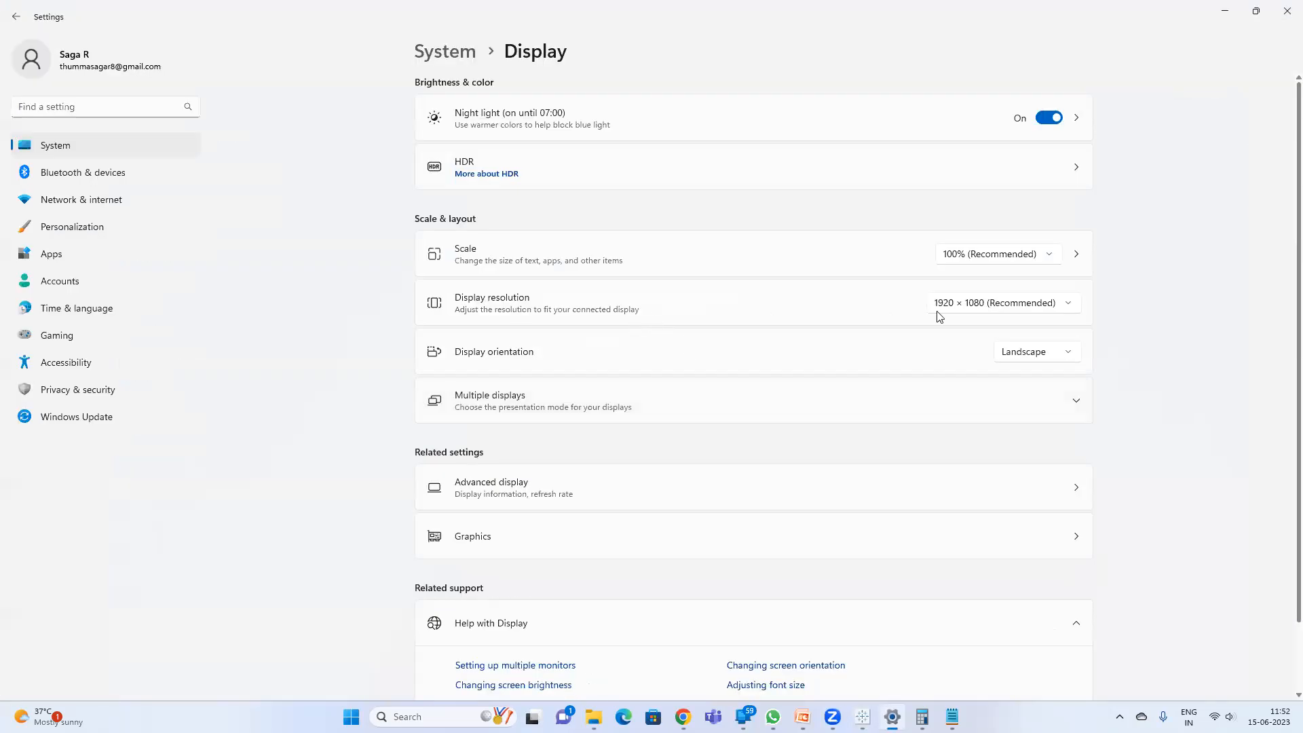
pyautogui.click(982, 308)
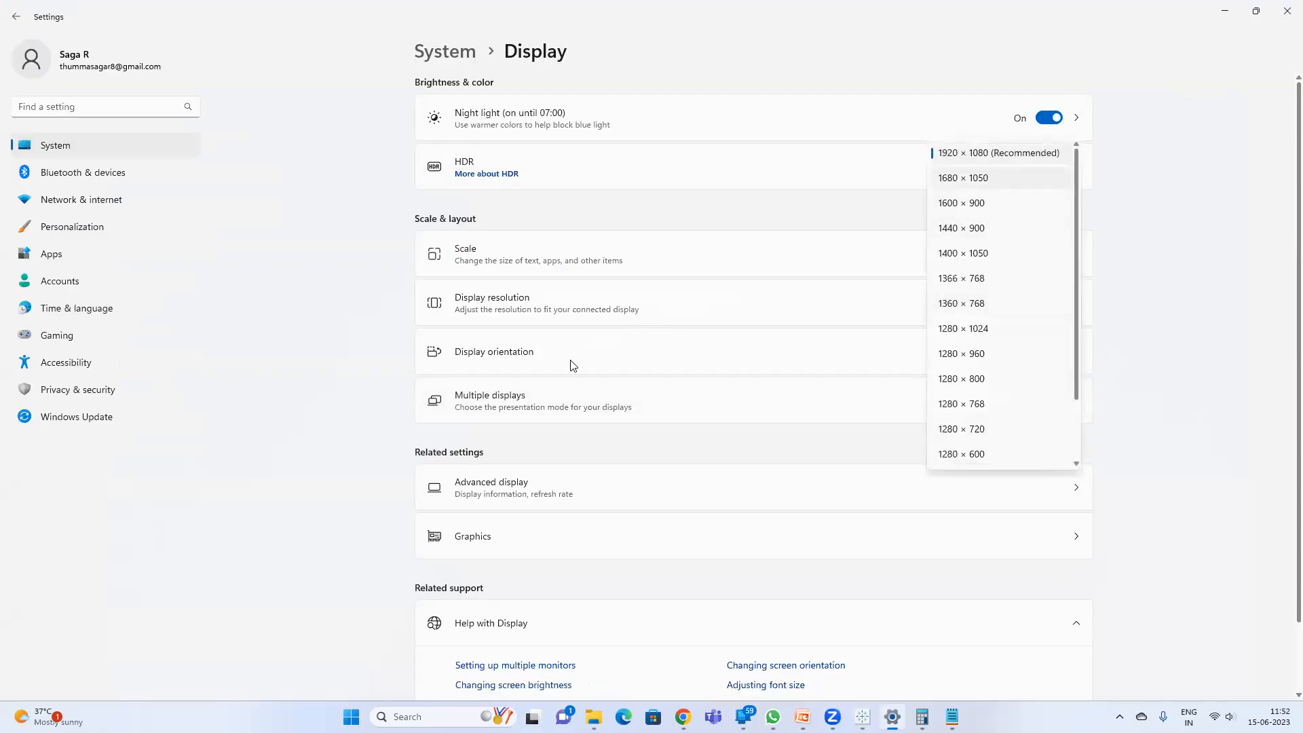
pyautogui.press('Return')
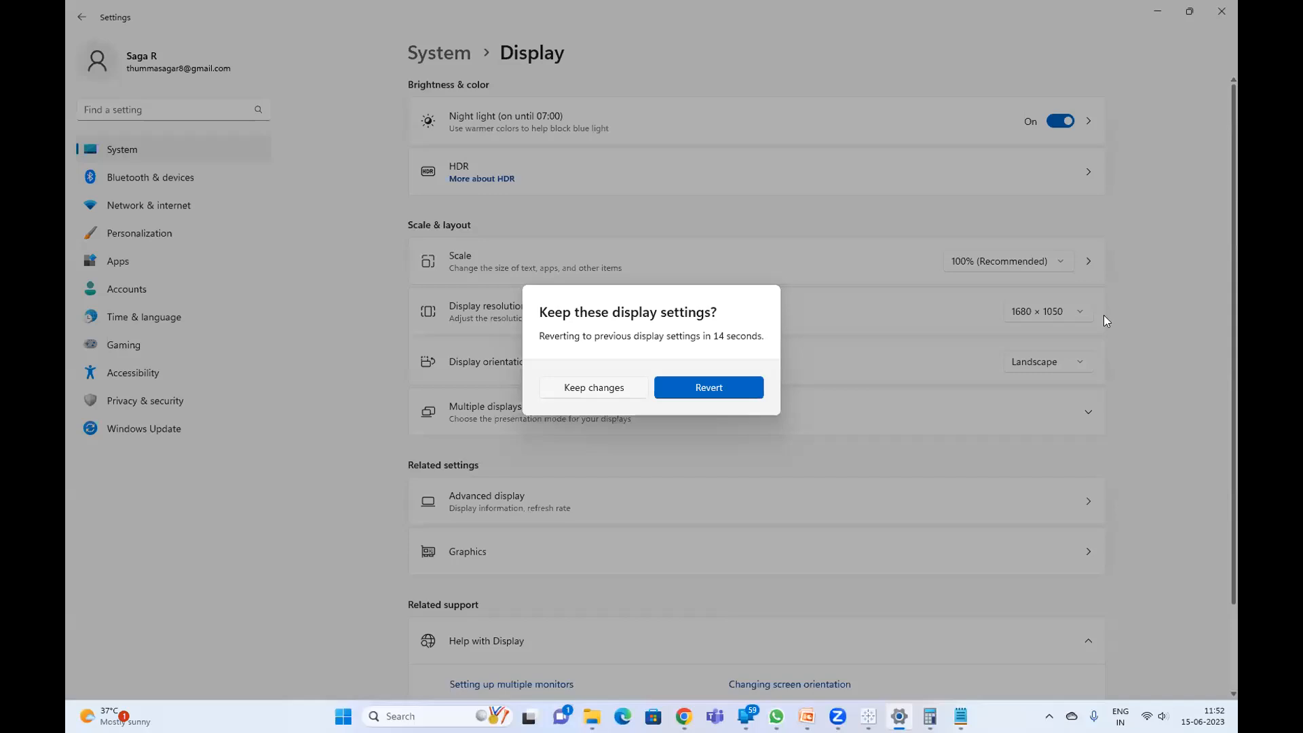
pyautogui.press('Return')
pyautogui.click(1011, 309)
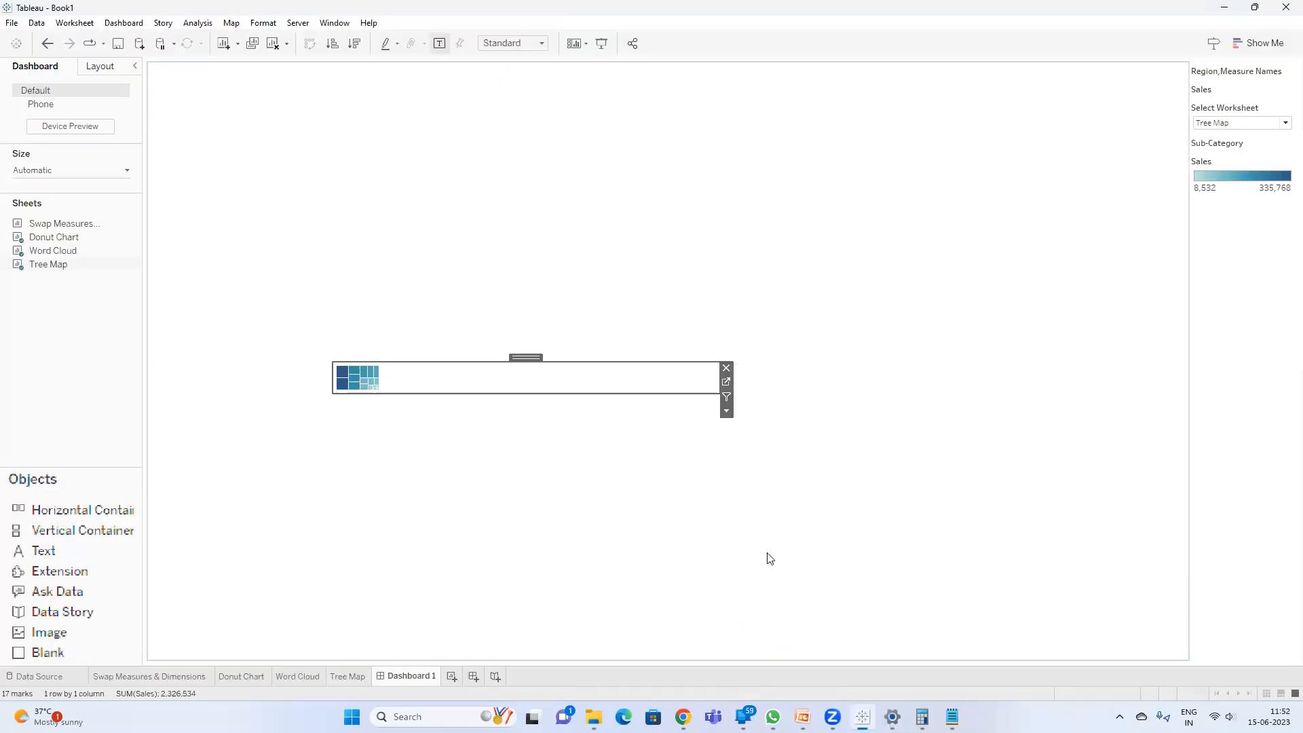
# - Set the Windows display scale to 125% in Settings and return to the Tableau dashboard
pyautogui.click(532, 613)
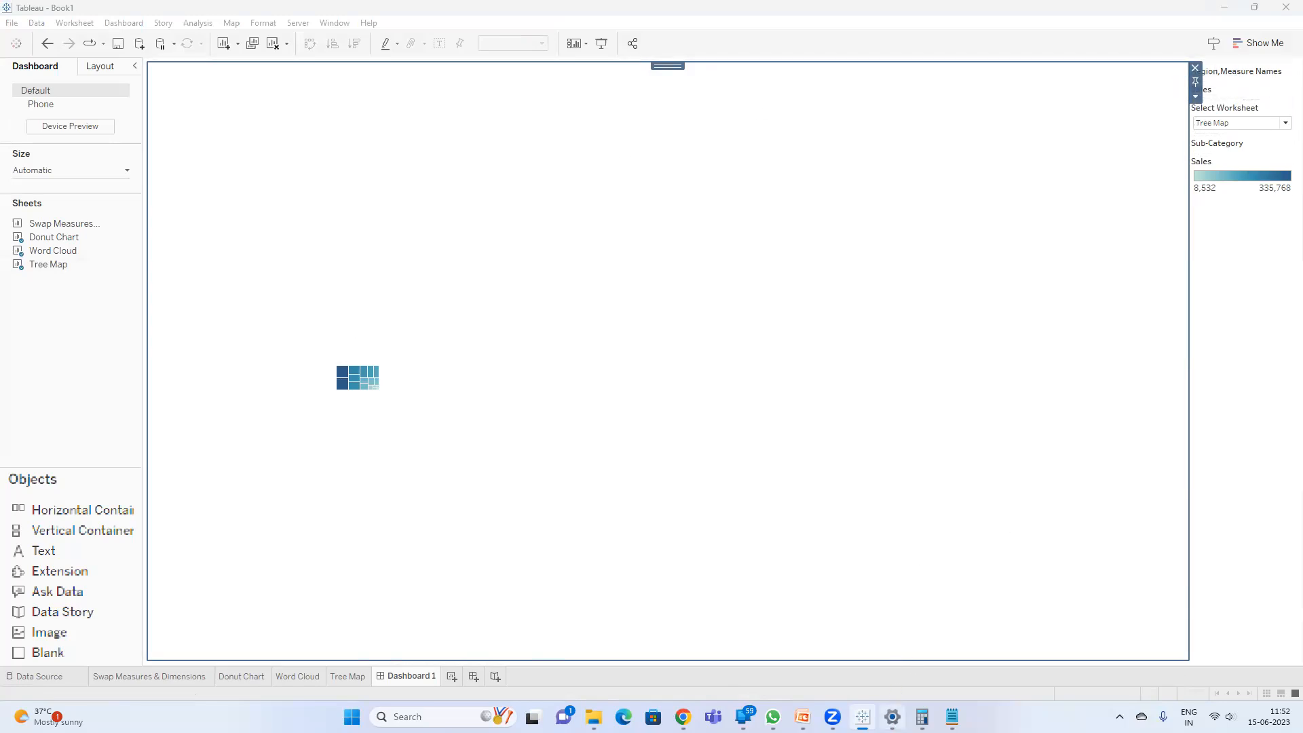
pyautogui.hotkey('alt', 'Tab')
pyautogui.click(983, 258)
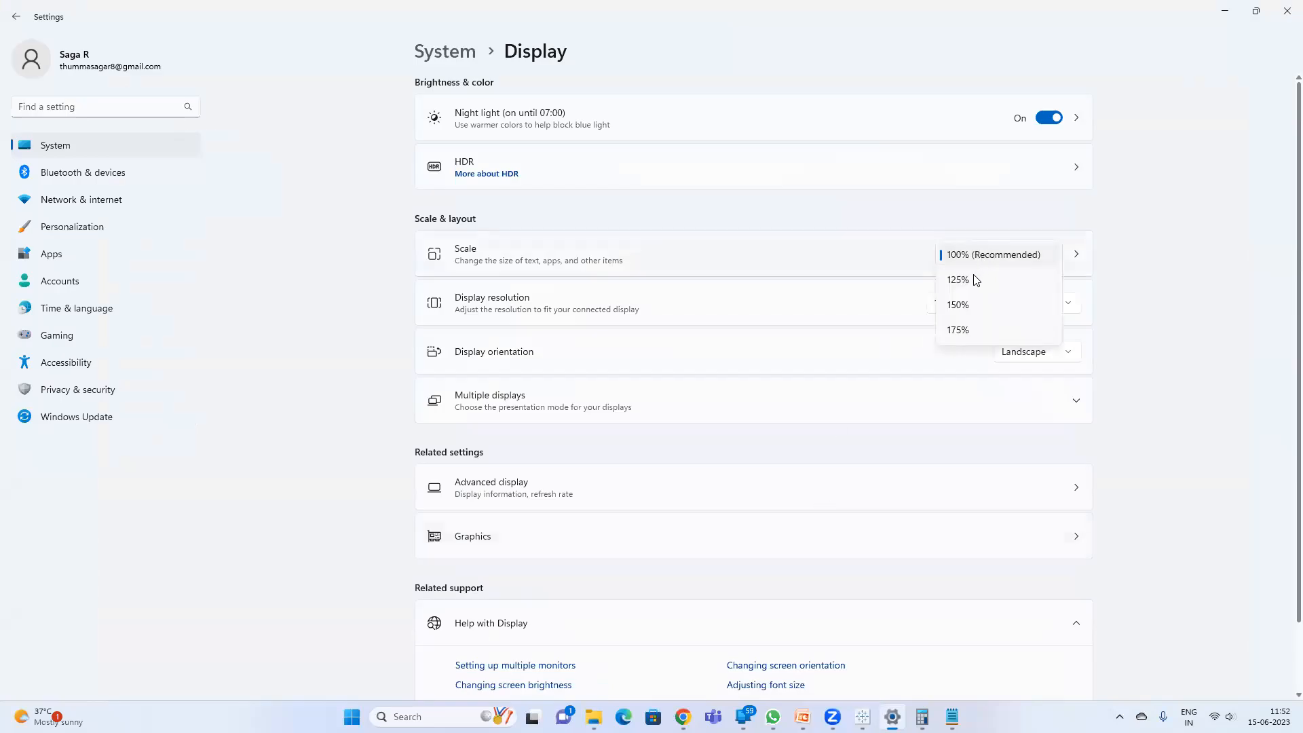
pyautogui.click(973, 278)
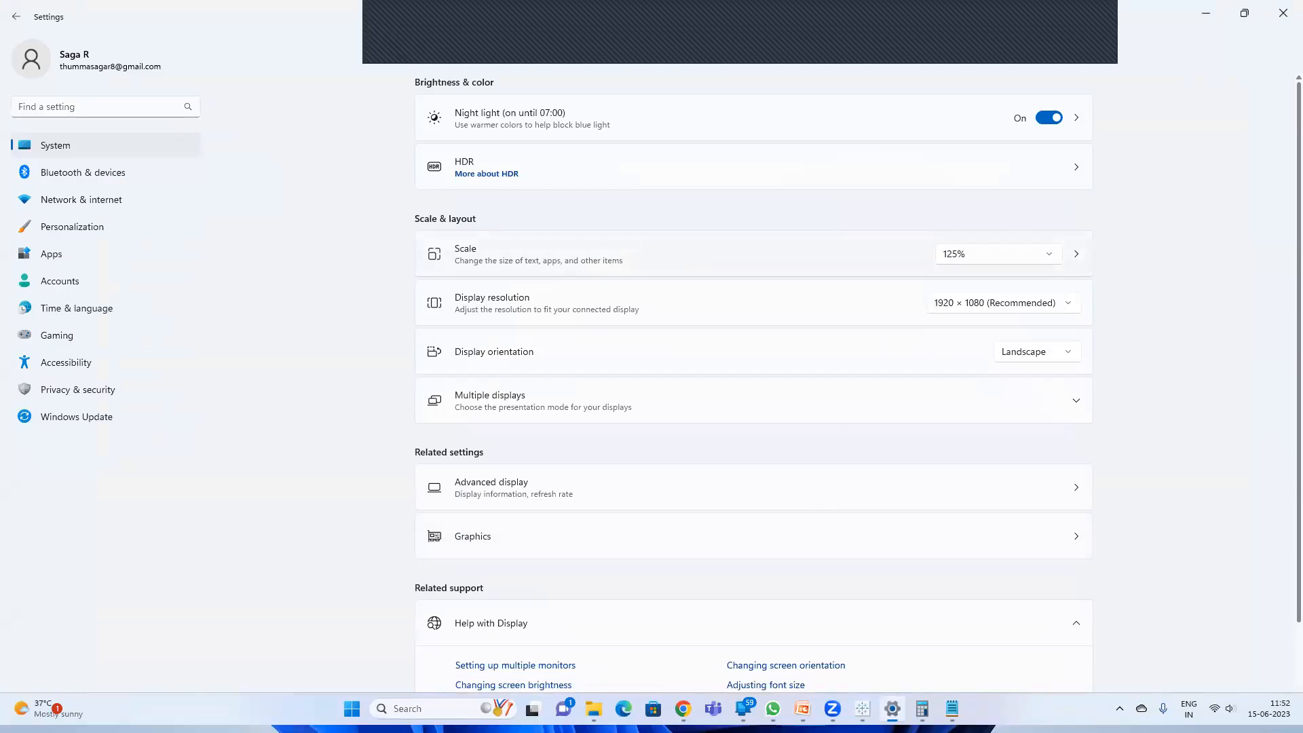
pyautogui.hotkey('alt', 'Tab')
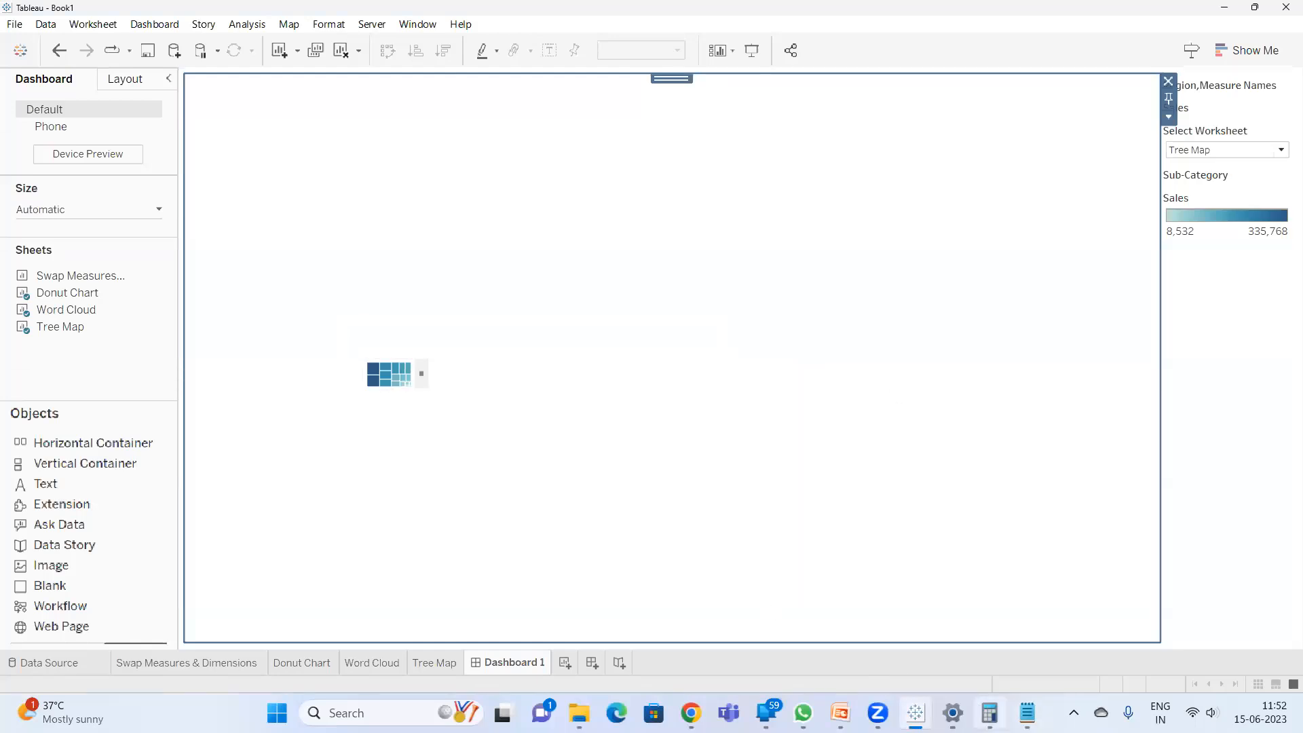
# - Set the Windows display scale to 150% in Settings and return to the Tableau dashboard
pyautogui.click(953, 712)
pyautogui.click(1097, 326)
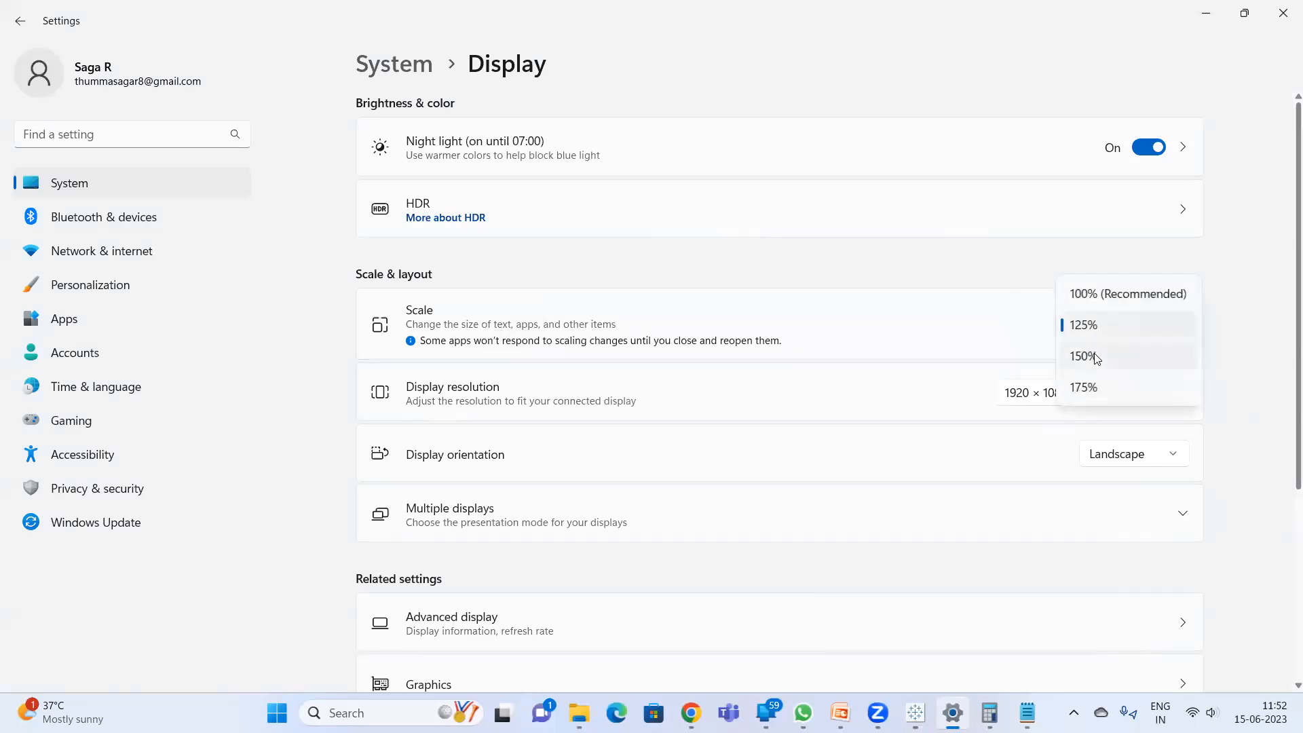
pyautogui.click(1099, 356)
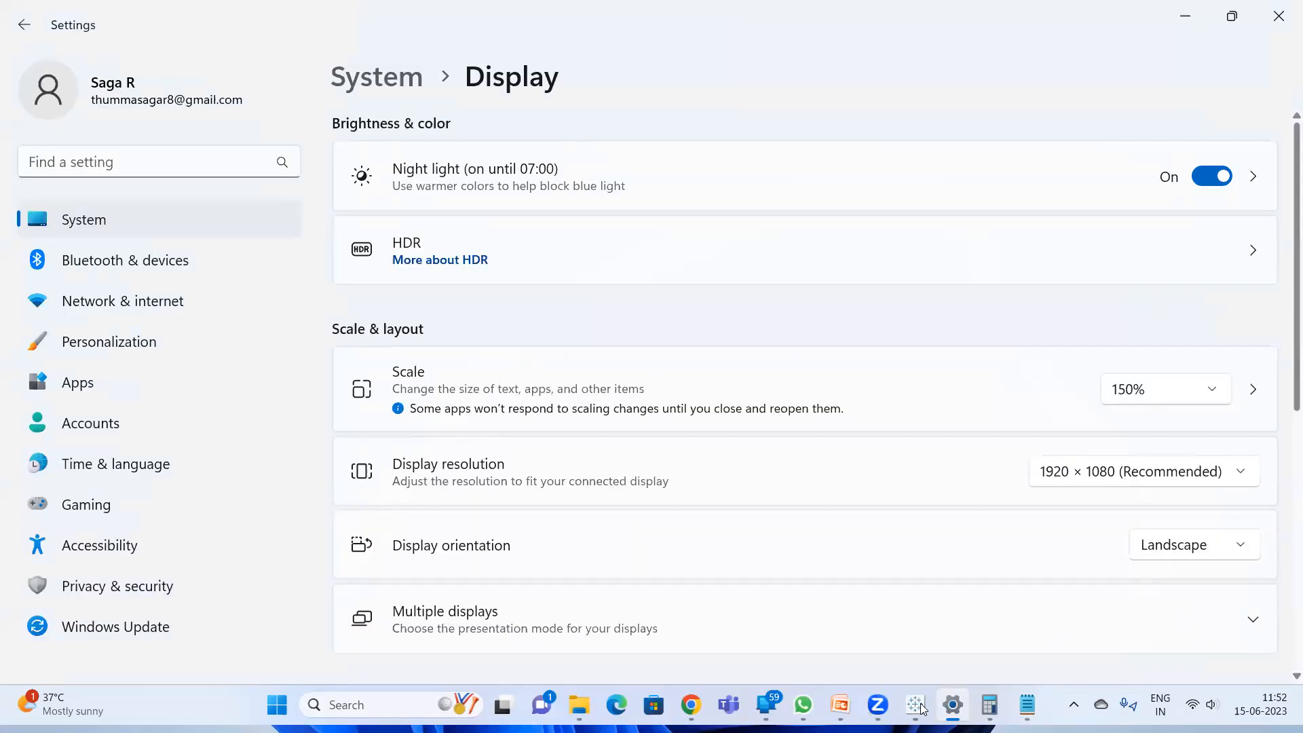
pyautogui.click(932, 708)
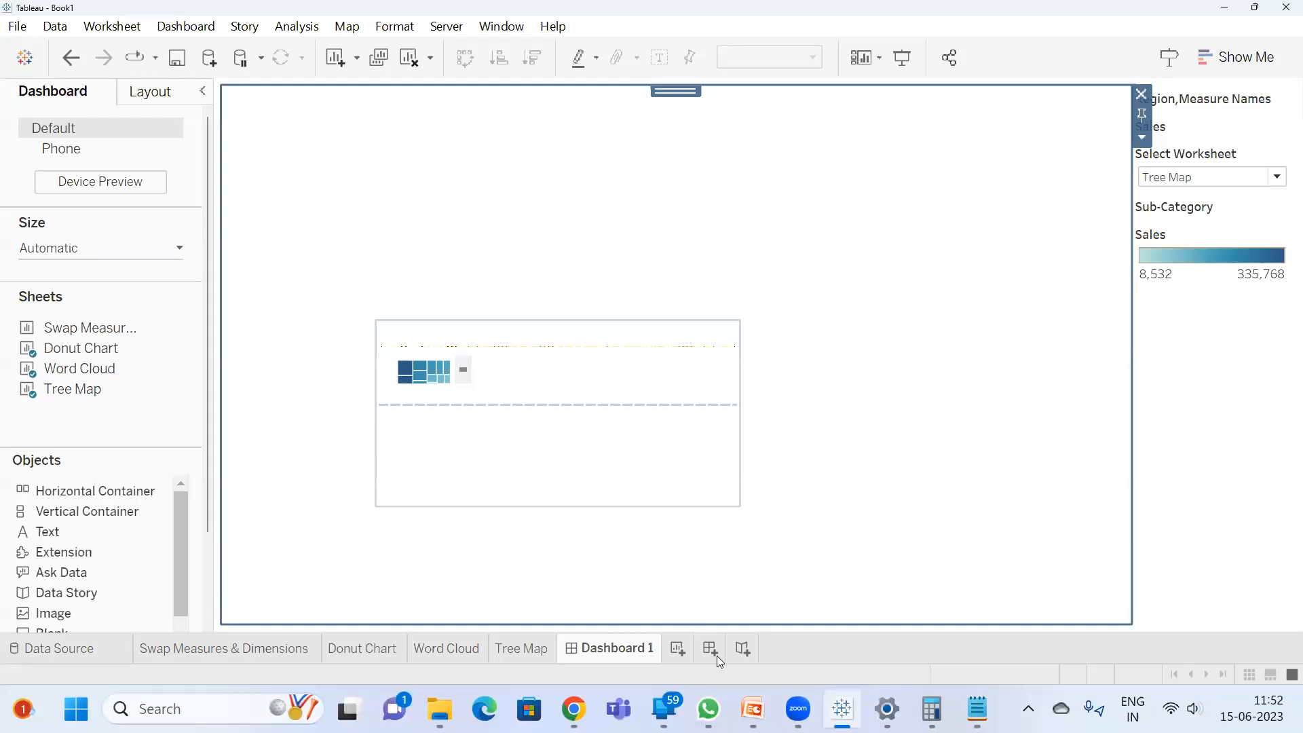
# - Create a new dashboard and place the Donut Chart sheet on it as a floating object
pyautogui.click(716, 653)
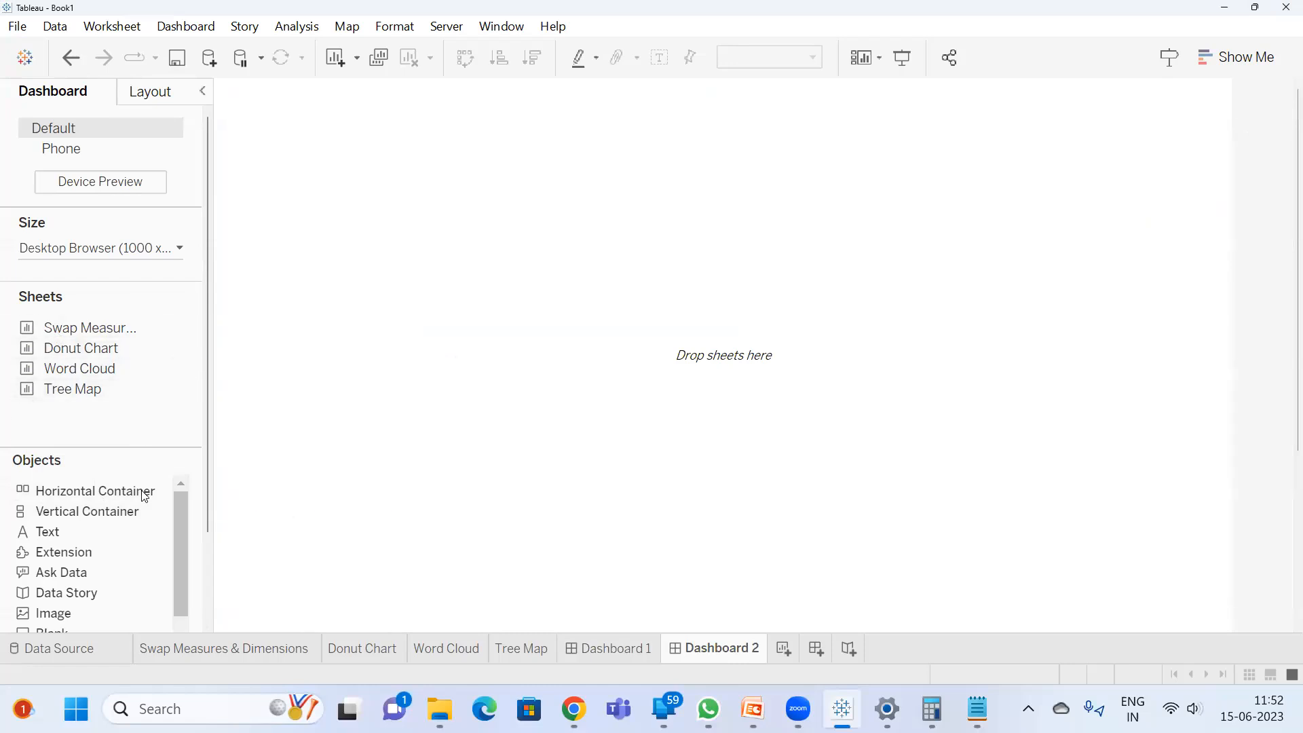
pyautogui.scroll(-5, 122, 510)
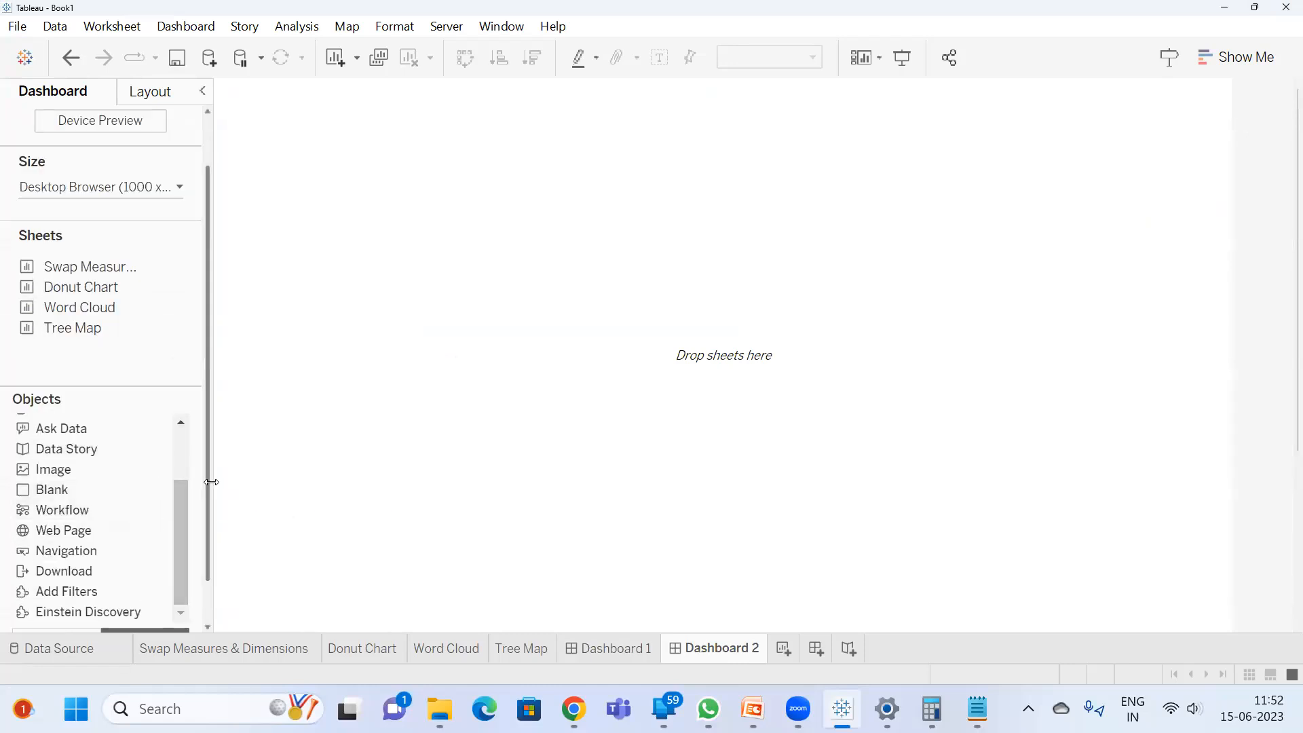
pyautogui.moveTo(203, 478); pyautogui.dragTo(205, 520)
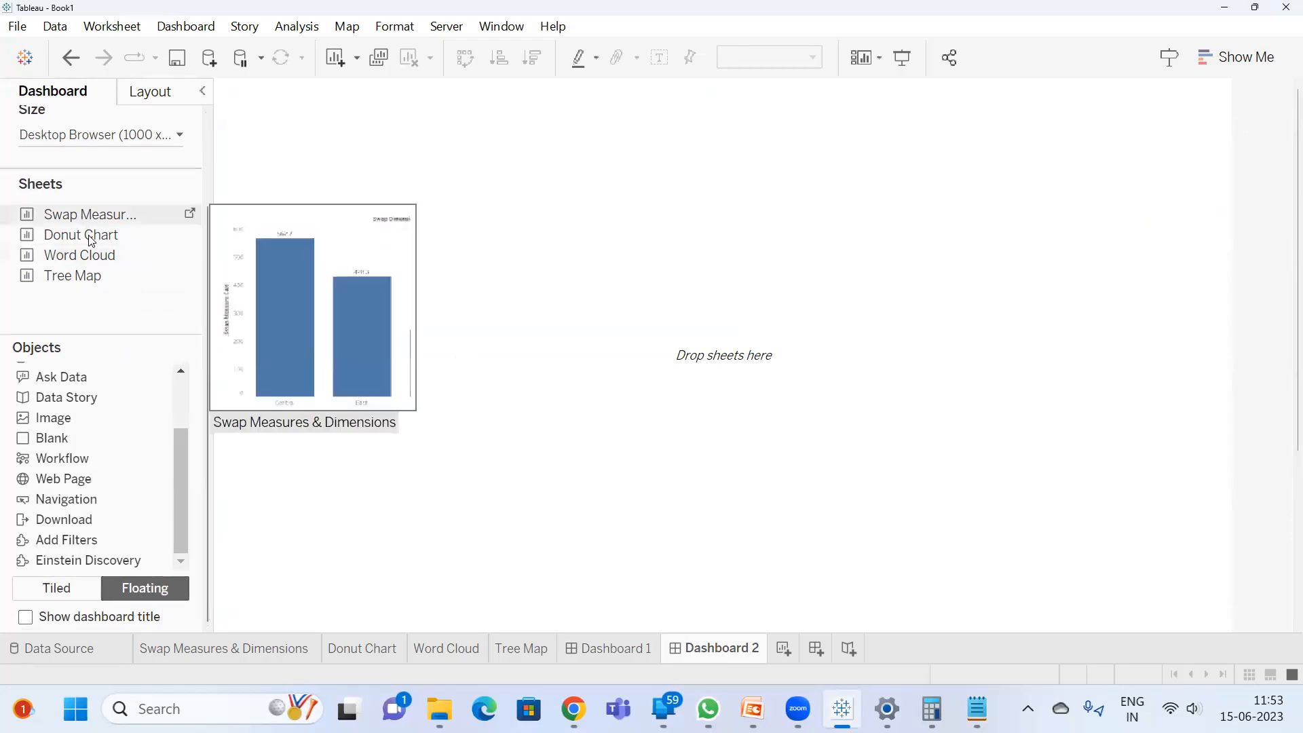
pyautogui.moveTo(76, 236); pyautogui.dragTo(329, 189)
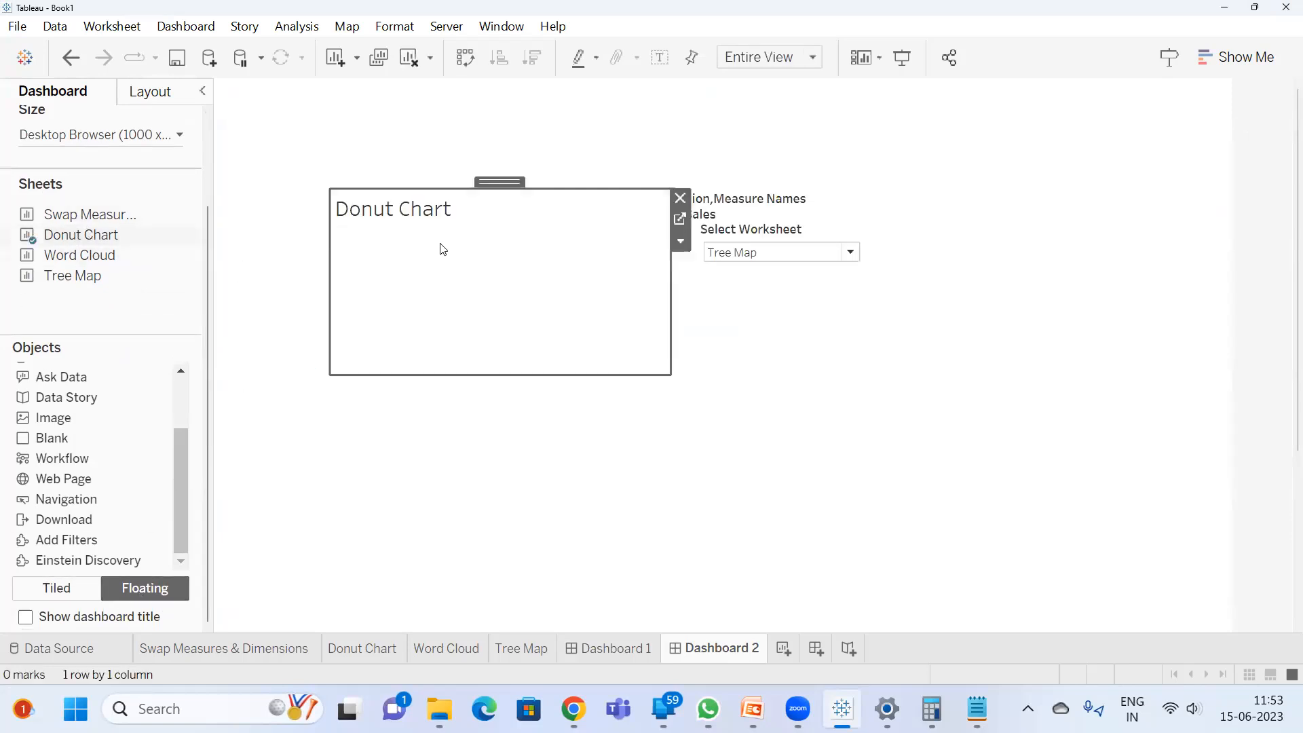
# - Move the Select Worksheet parameter away from the Donut Chart and remove the Region,Measure Names and Sales legends
pyautogui.click(822, 230)
pyautogui.moveTo(773, 211); pyautogui.dragTo(1006, 197)
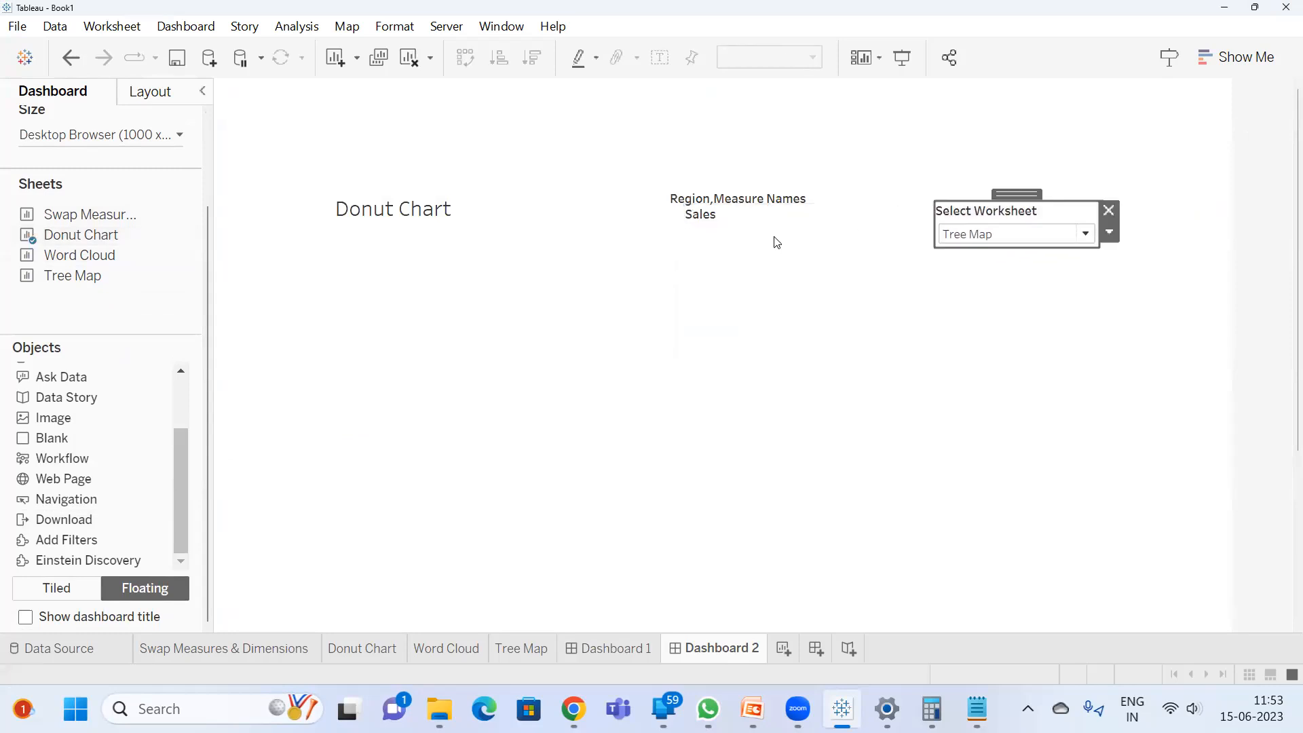
pyautogui.click(765, 204)
pyautogui.click(829, 199)
pyautogui.click(733, 208)
pyautogui.click(838, 210)
# - Add the Word Cloud and Tree Map sheets as floating objects and remove the Tree Map's Sales color legend
pyautogui.moveTo(76, 255); pyautogui.dragTo(543, 206)
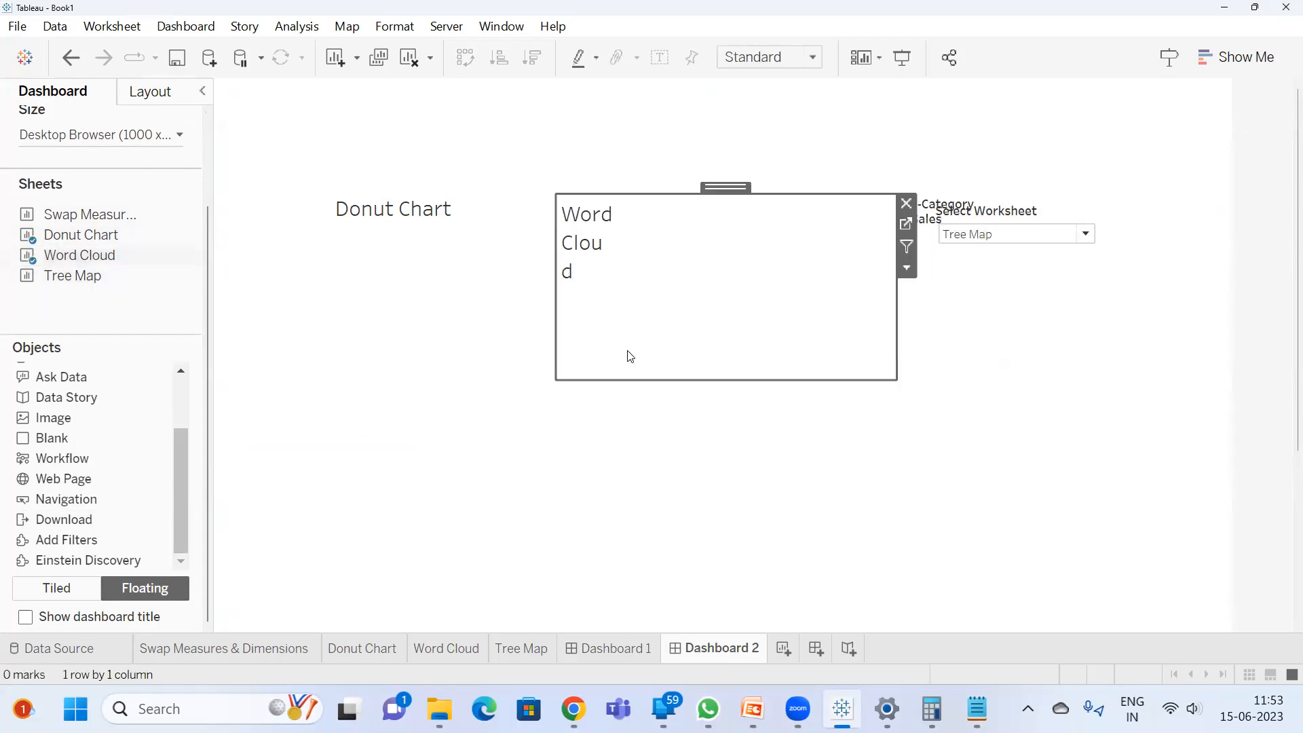
pyautogui.moveTo(80, 283); pyautogui.dragTo(553, 393)
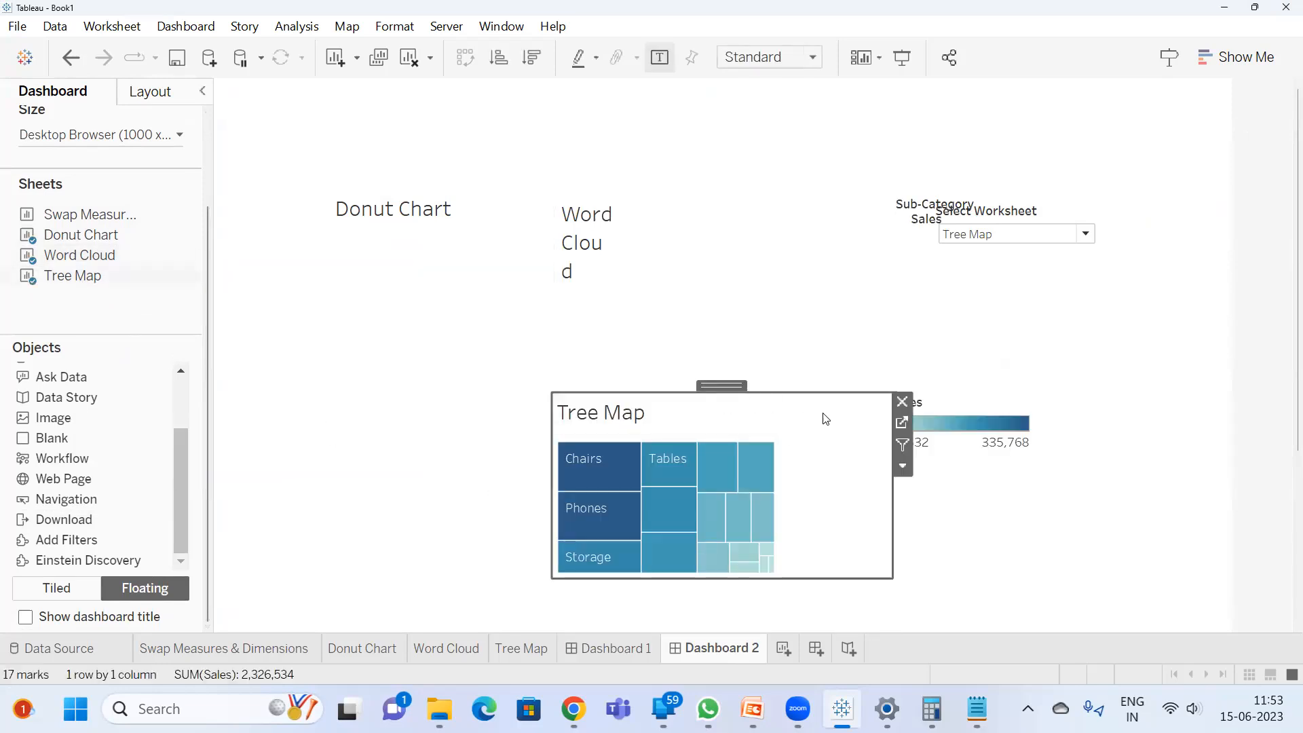
pyautogui.click(997, 407)
pyautogui.click(1047, 401)
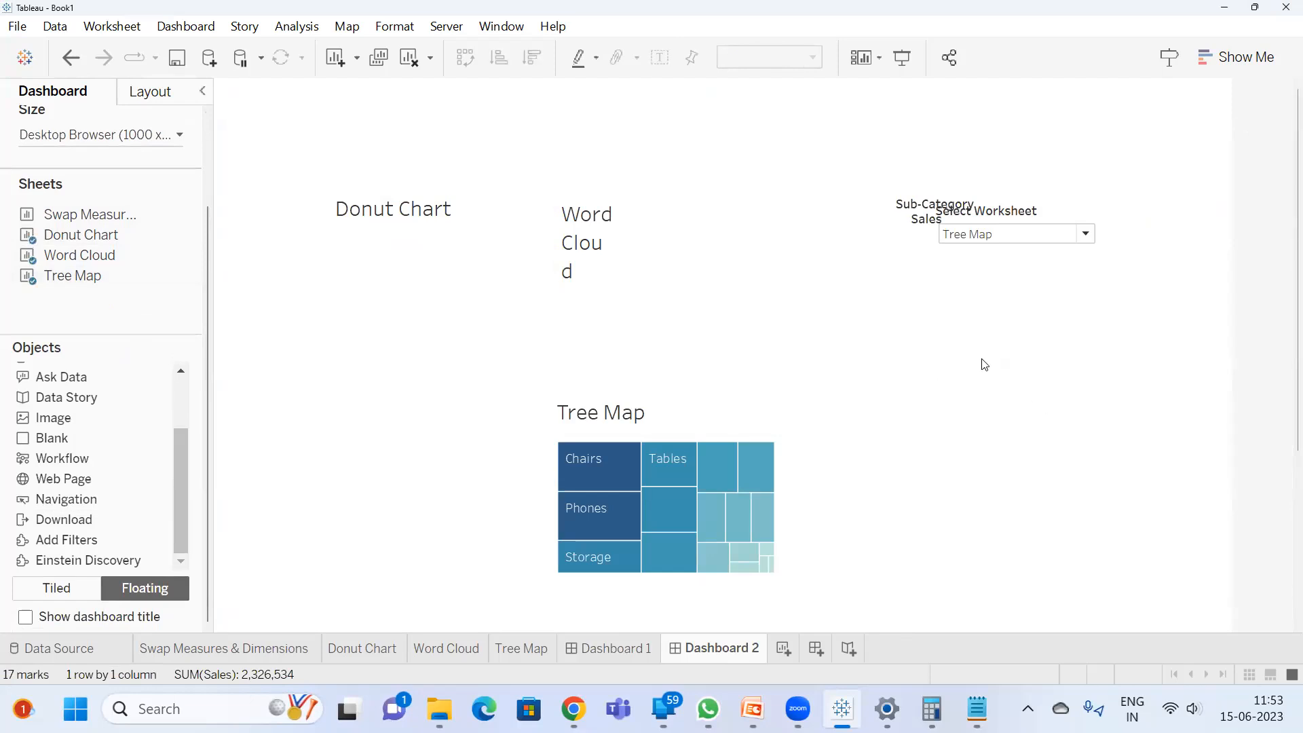
# - Remove the Word Cloud's Sales and Sub-Category legends that overlap the Select Worksheet parameter
pyautogui.click(928, 202)
pyautogui.click(1050, 203)
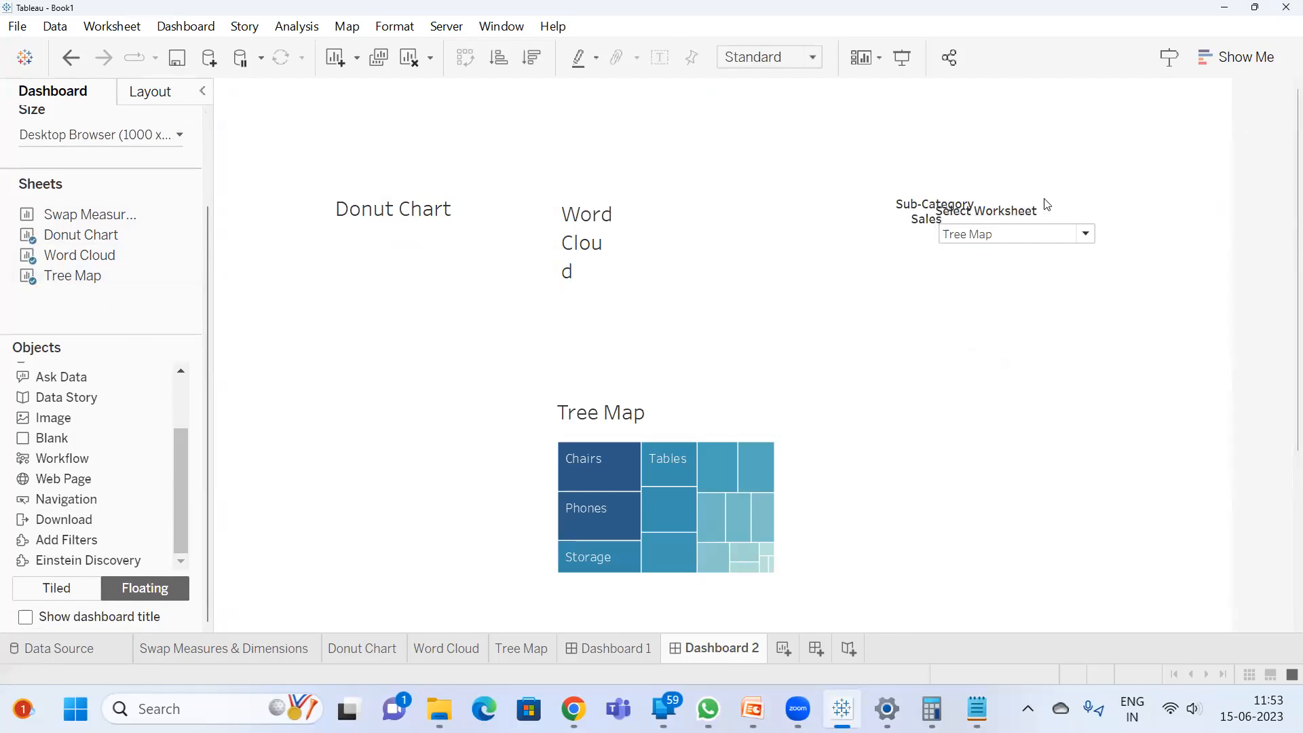
pyautogui.click(936, 224)
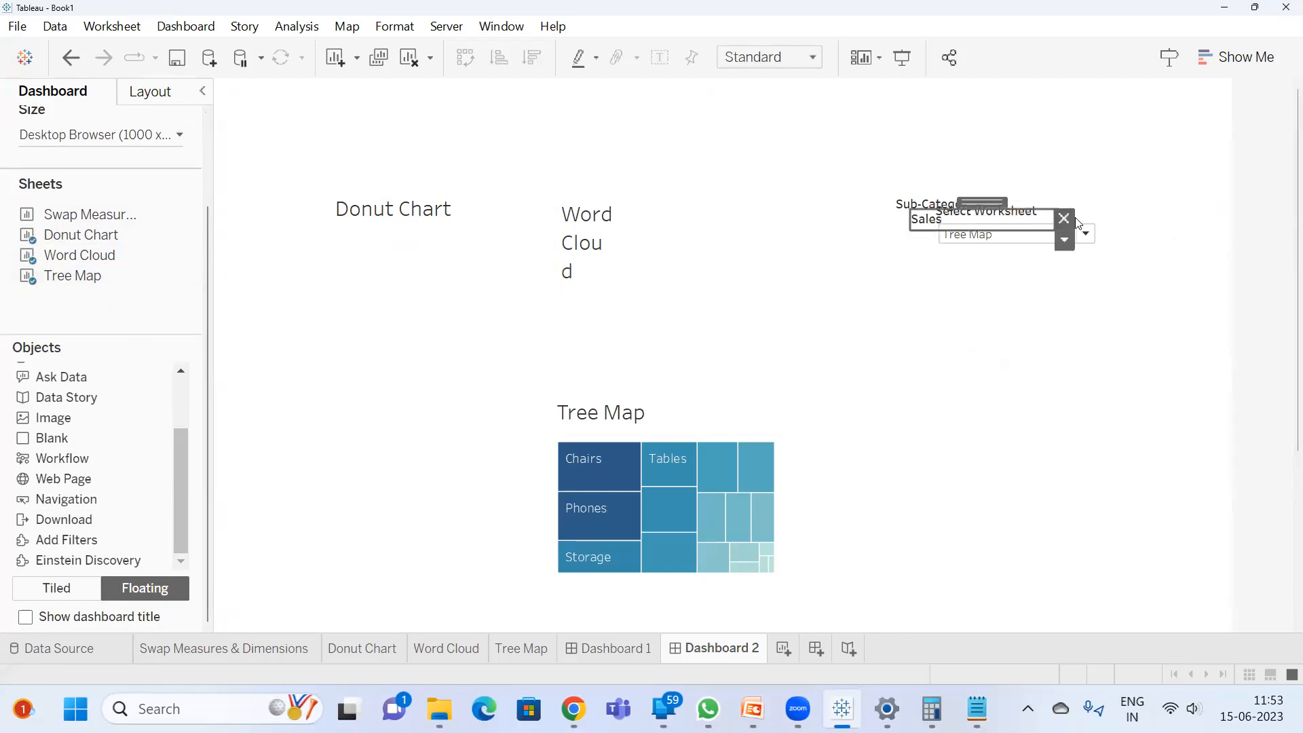
pyautogui.click(1065, 218)
pyautogui.click(933, 203)
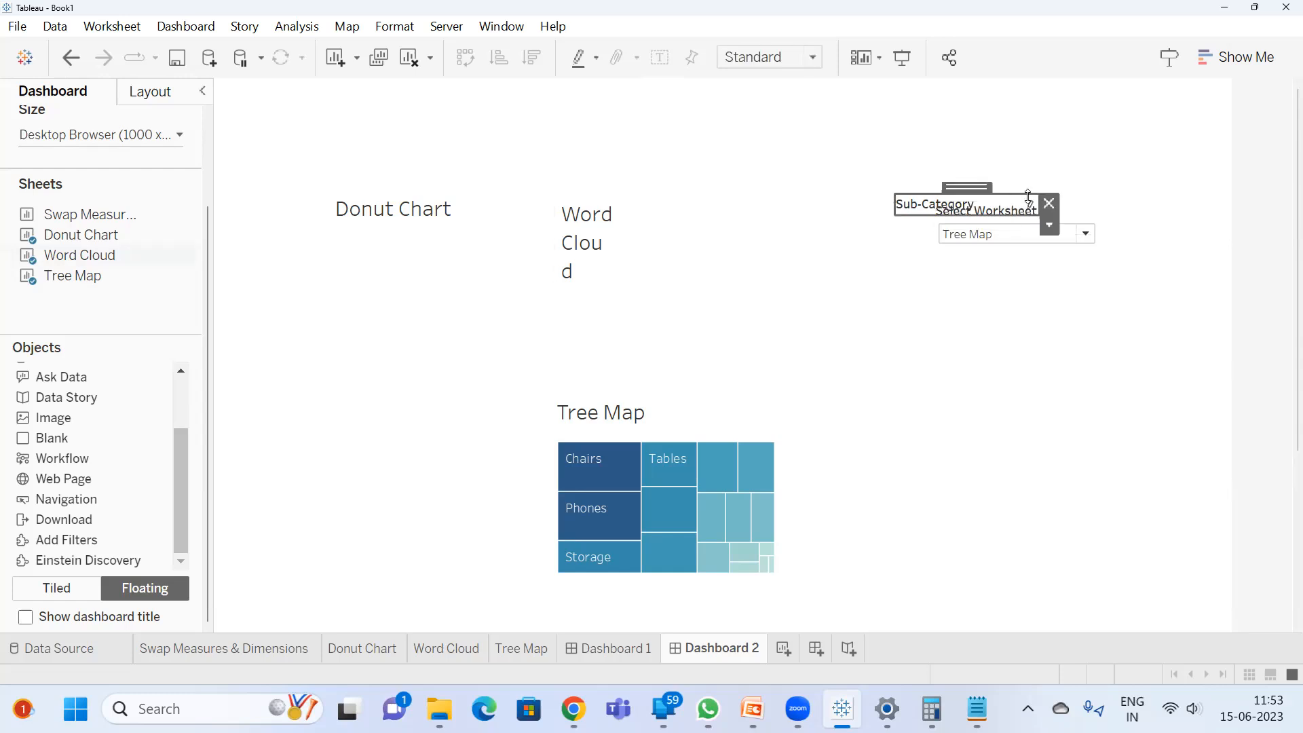
pyautogui.click(1054, 205)
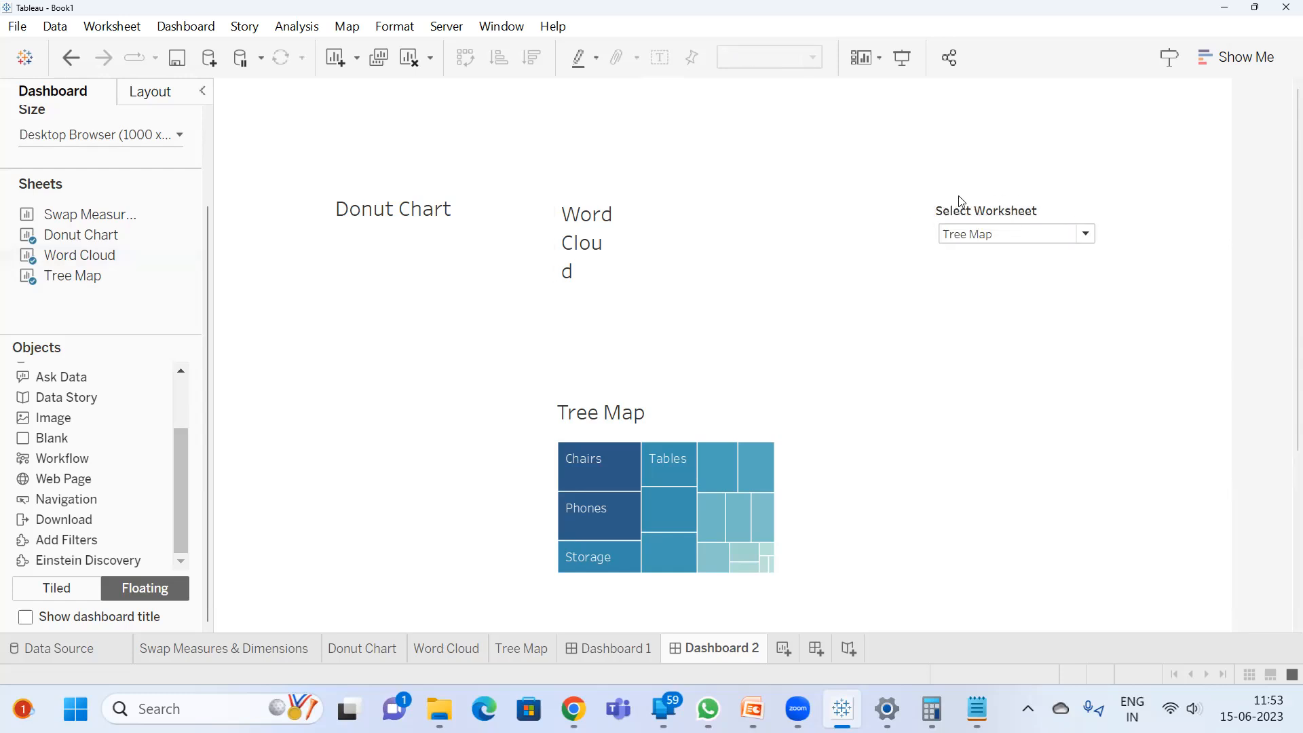
# - Move the Tree Map below the Donut Chart and enlarge it to span nearly the dashboard's full width
pyautogui.click(687, 226)
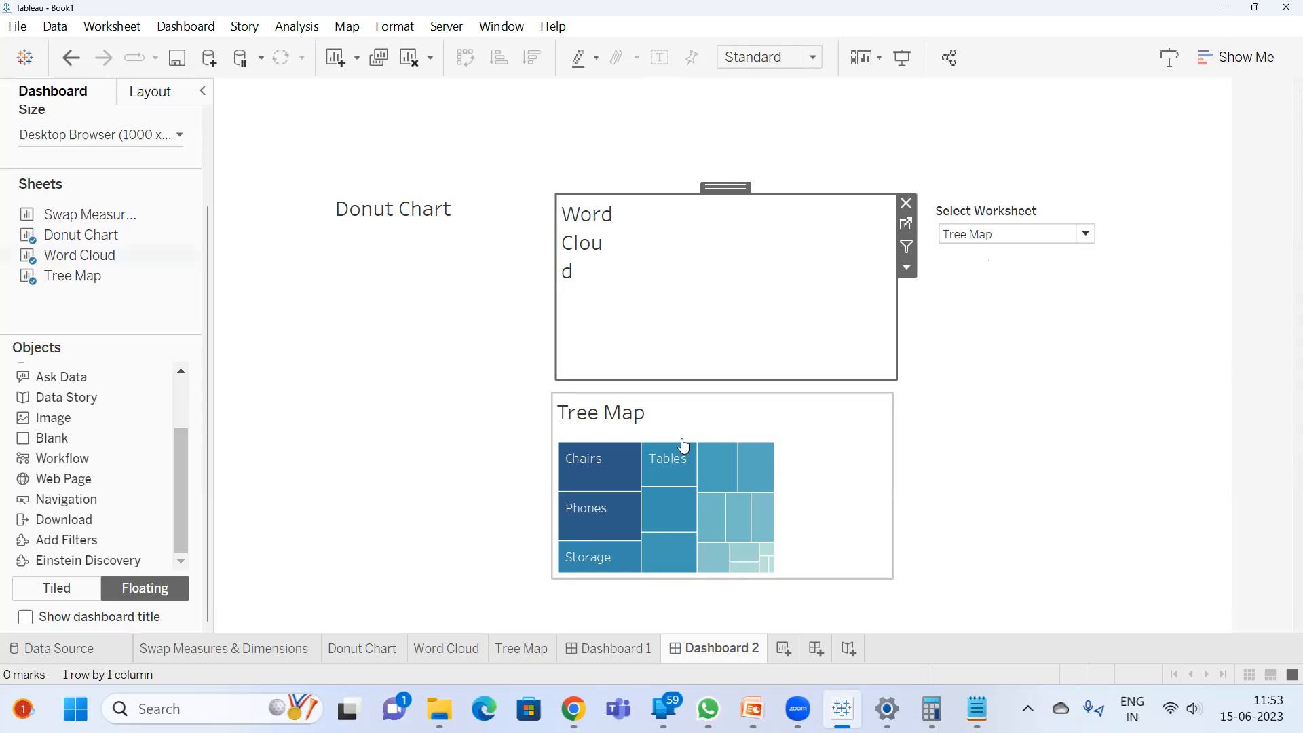
pyautogui.click(706, 423)
pyautogui.moveTo(721, 385); pyautogui.dragTo(425, 239)
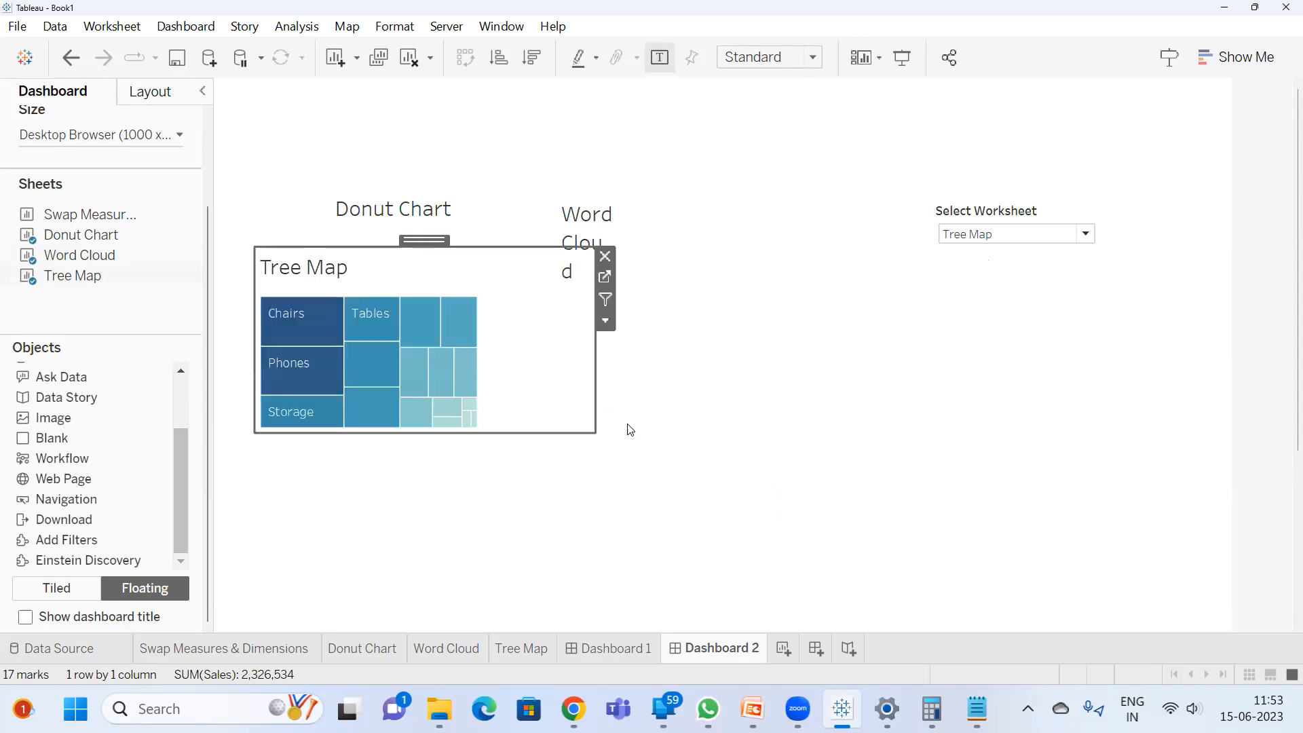
pyautogui.moveTo(597, 430); pyautogui.dragTo(1241, 580)
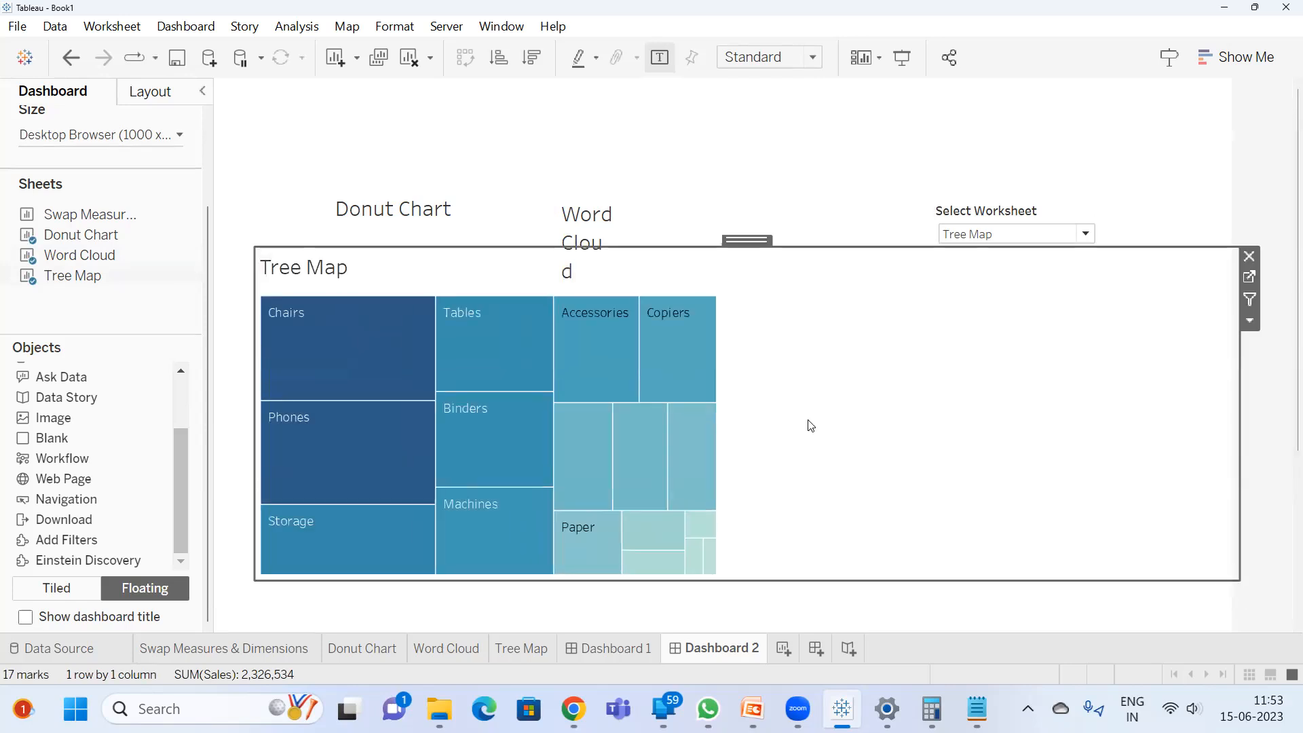
# - Move the Word Cloud to the dashboard's upper edge and place the Select Worksheet parameter beside it
pyautogui.click(591, 214)
pyautogui.moveTo(724, 186); pyautogui.dragTo(780, 93)
pyautogui.click(744, 202)
pyautogui.click(744, 202)
pyautogui.moveTo(742, 190); pyautogui.dragTo(850, 89)
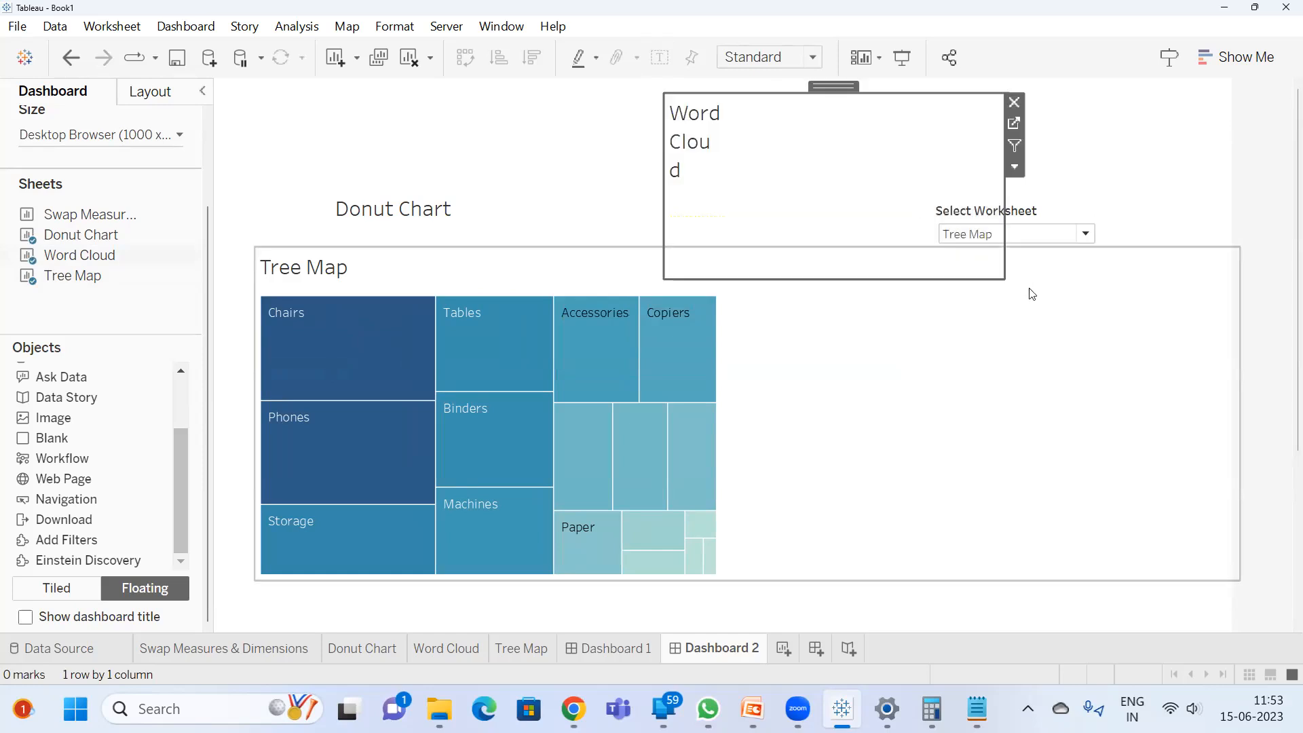
pyautogui.click(1035, 211)
pyautogui.moveTo(1018, 197); pyautogui.dragTo(1143, 152)
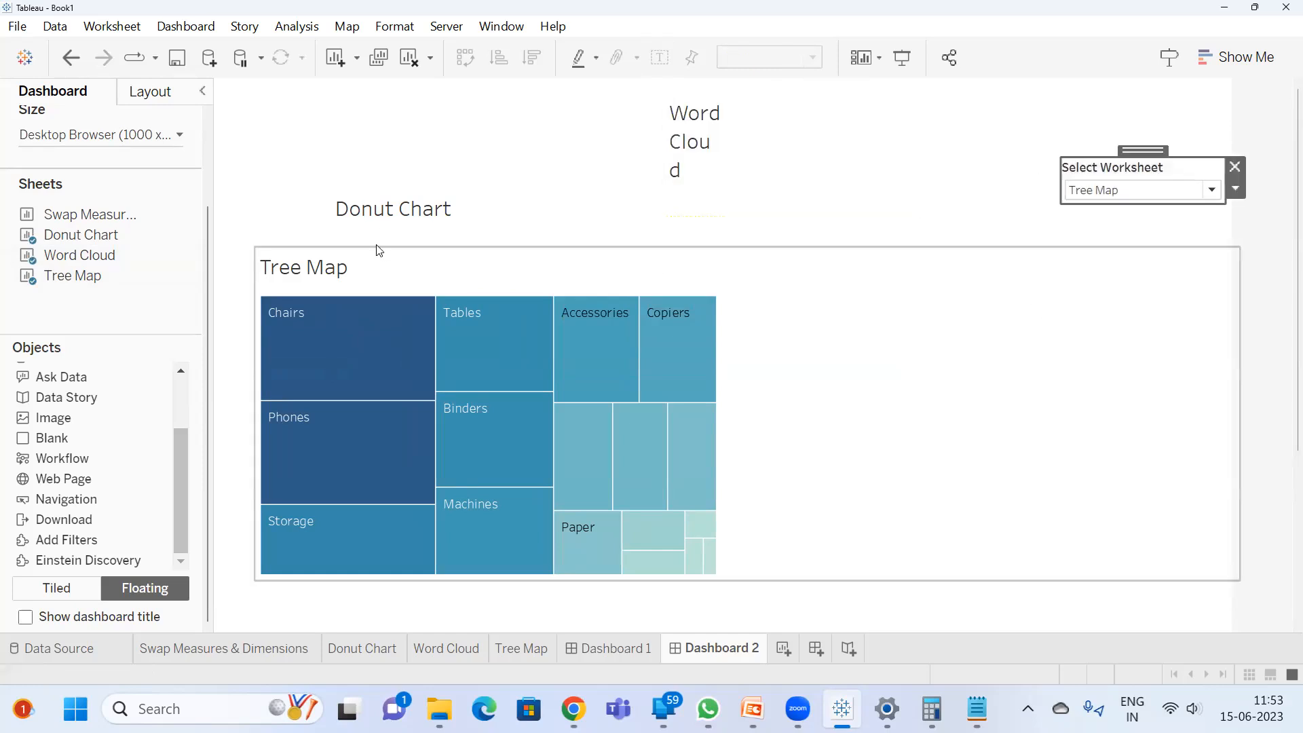
# - Move the Donut Chart to the dashboard's upper-left corner and lower the Tree Map's upper edge beneath the Word Cloud
pyautogui.click(464, 202)
pyautogui.moveTo(492, 186); pyautogui.dragTo(400, 126)
pyautogui.click(679, 270)
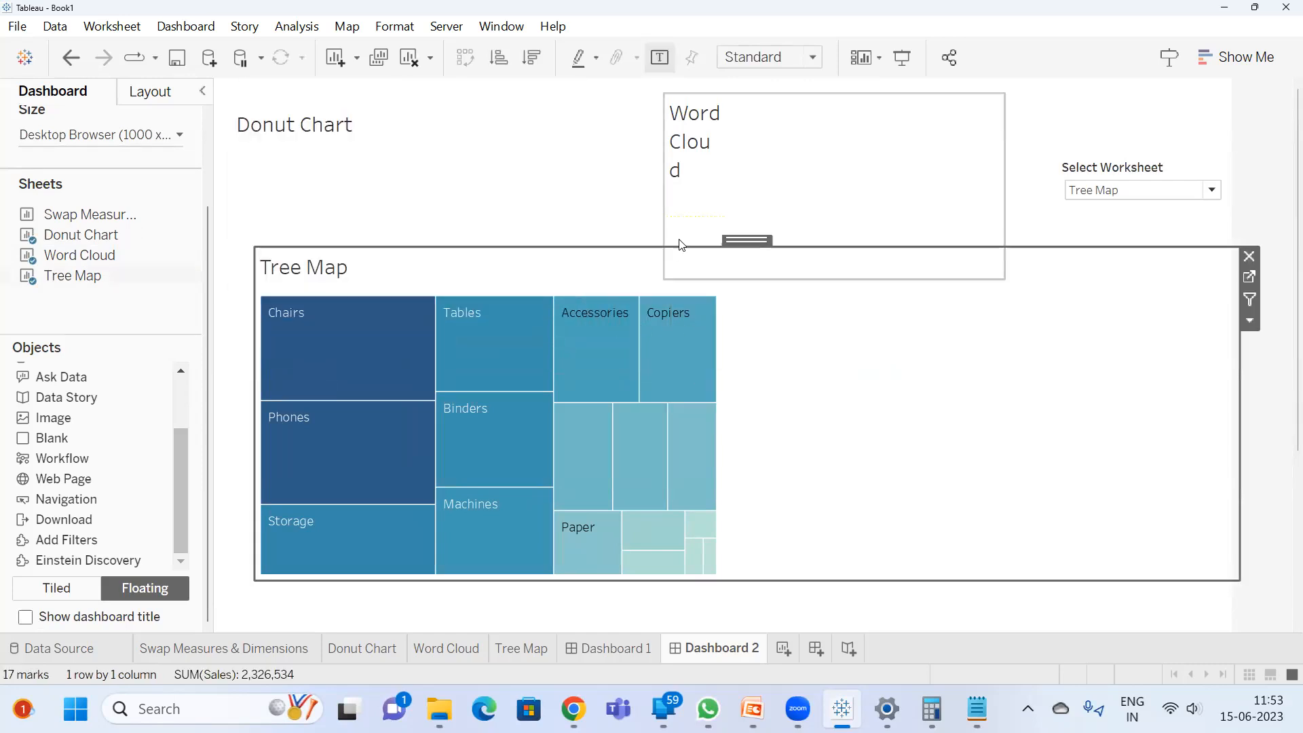
pyautogui.moveTo(675, 246); pyautogui.dragTo(672, 283)
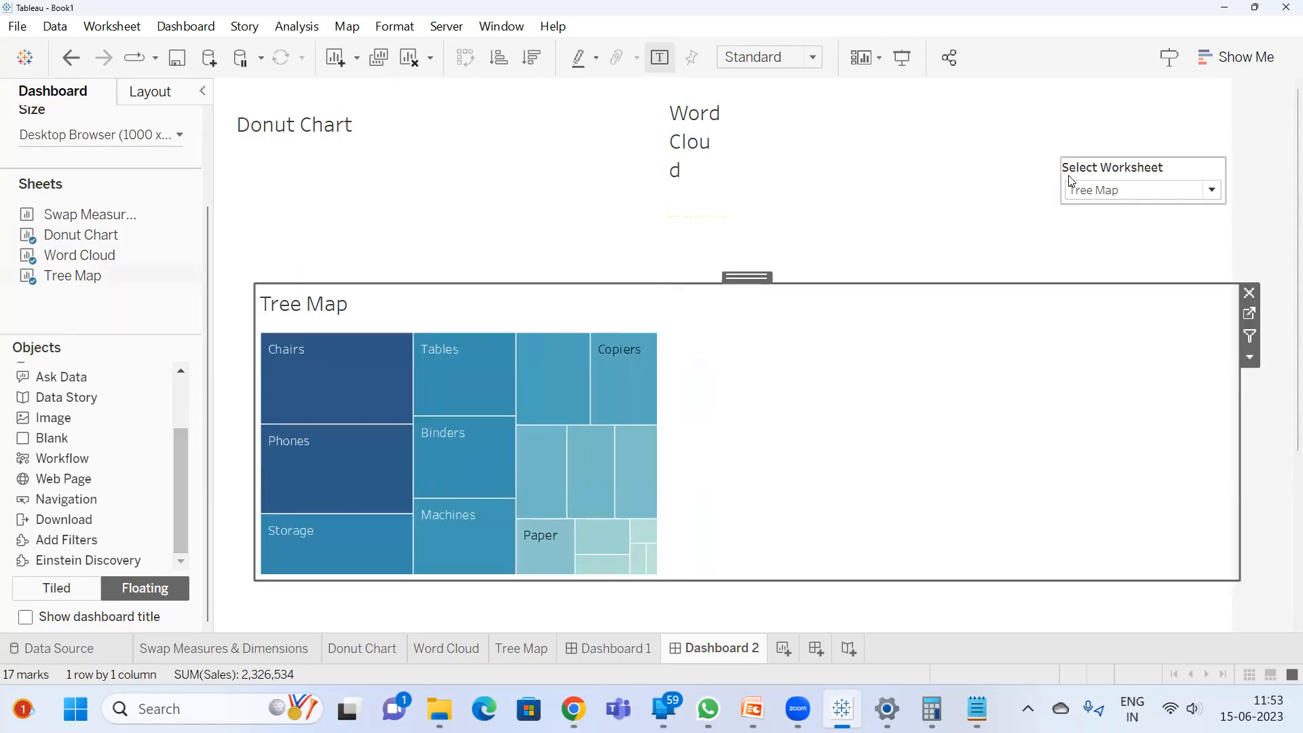
# - Set the Select Worksheet parameter to Word Cloud and open the Word Cloud sheet's fit options
pyautogui.click(1116, 190)
pyautogui.click(1119, 230)
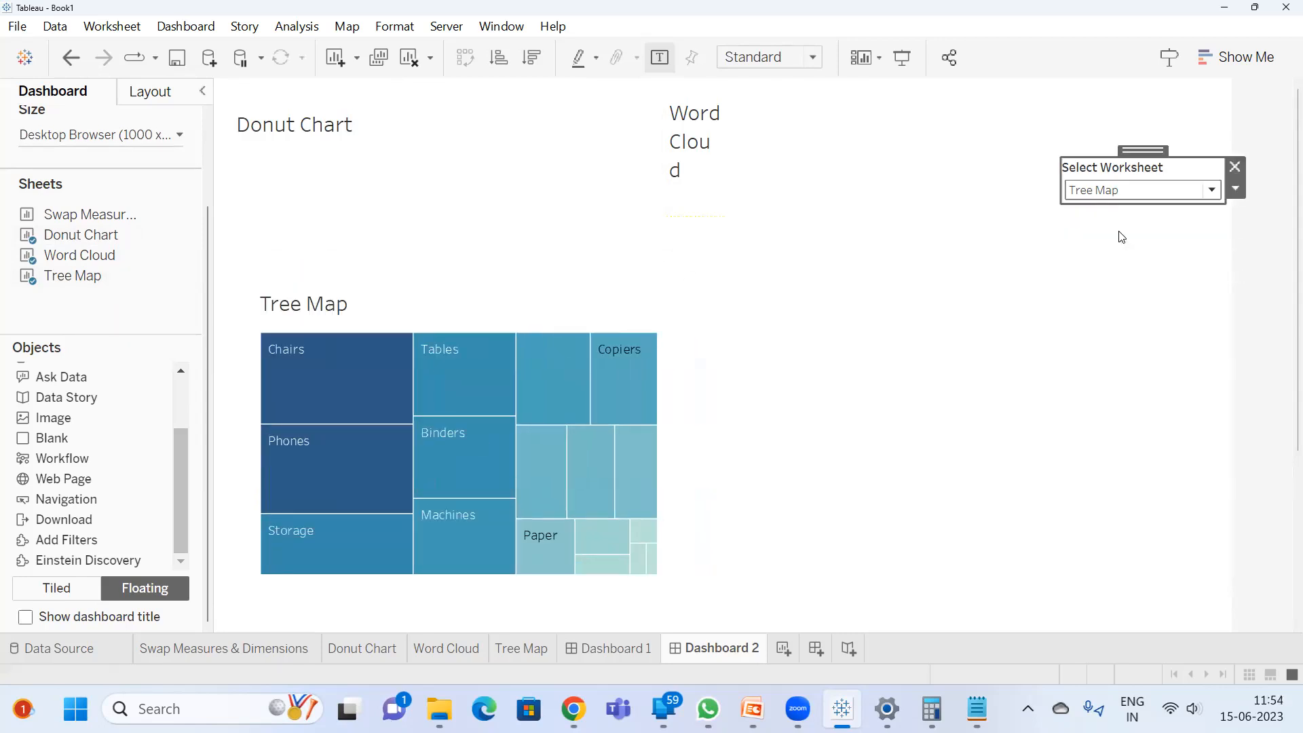
pyautogui.click(939, 178)
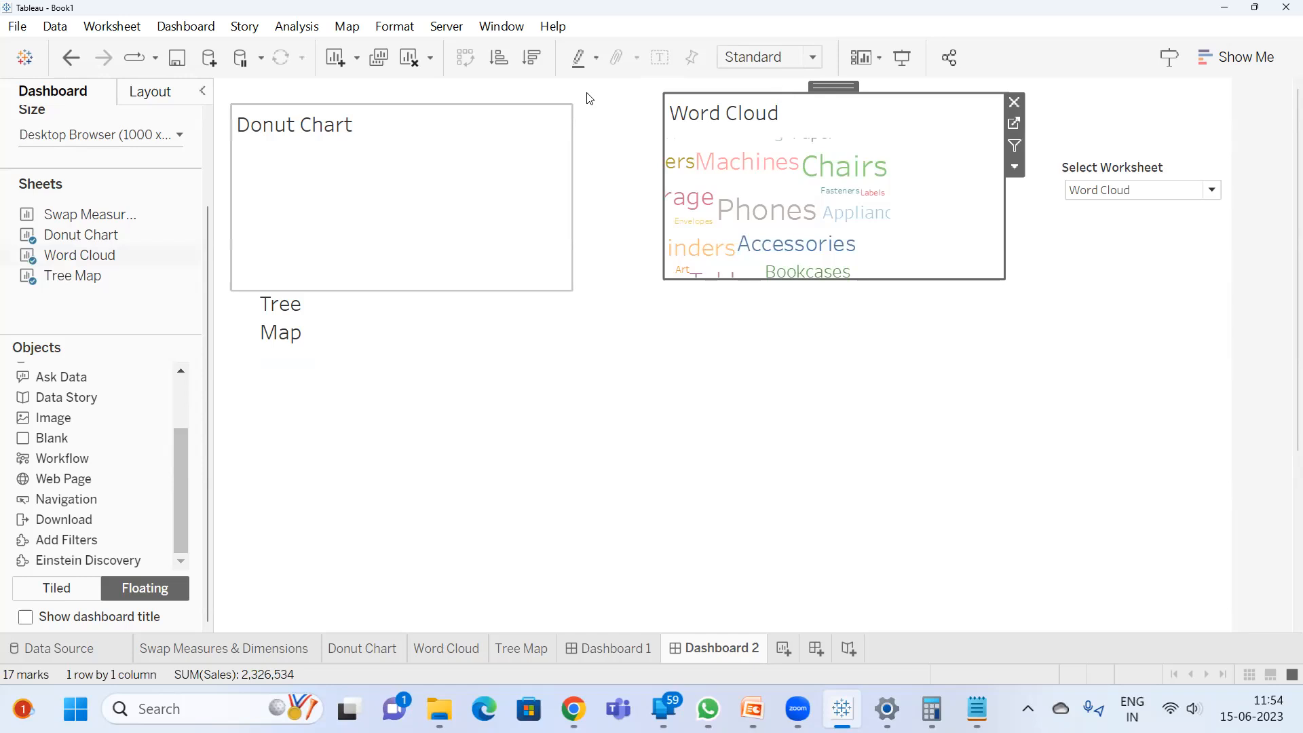
pyautogui.click(767, 57)
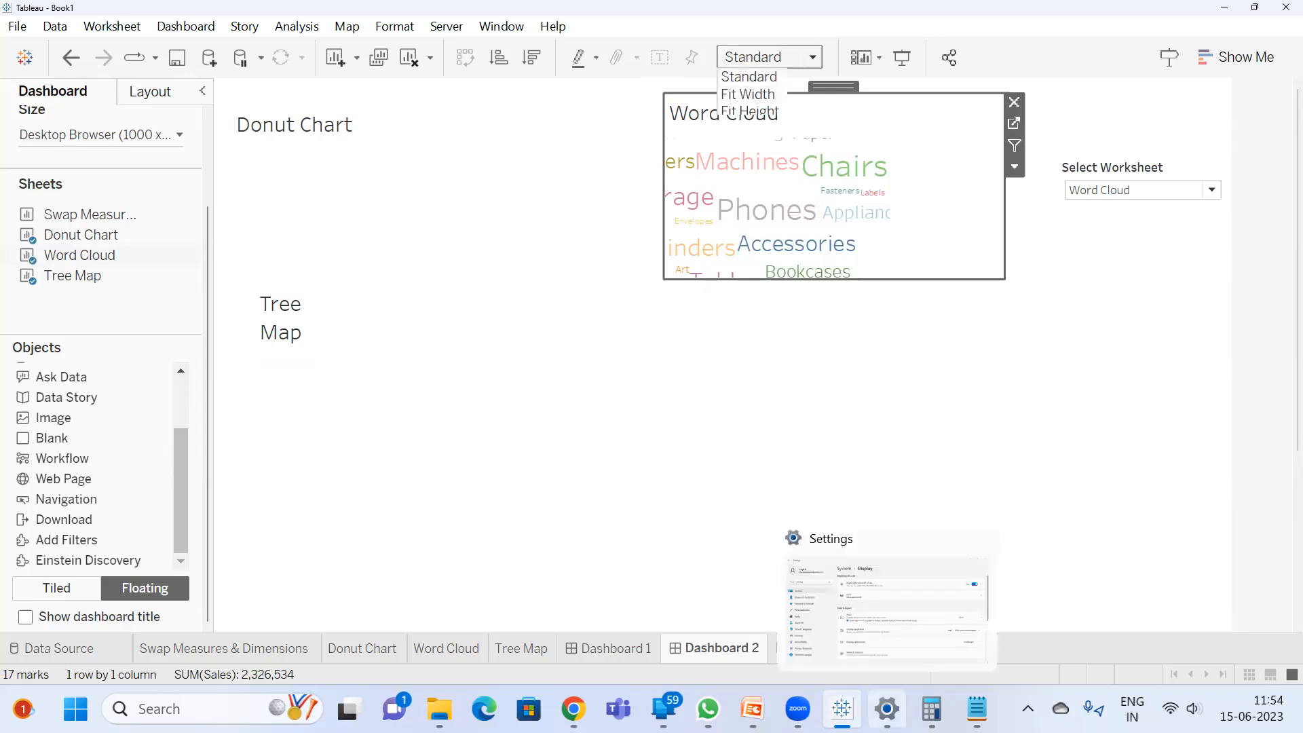
# - Set the Windows display scale to 100% in Settings and return to the Tableau dashboard
pyautogui.click(889, 707)
pyautogui.click(1164, 391)
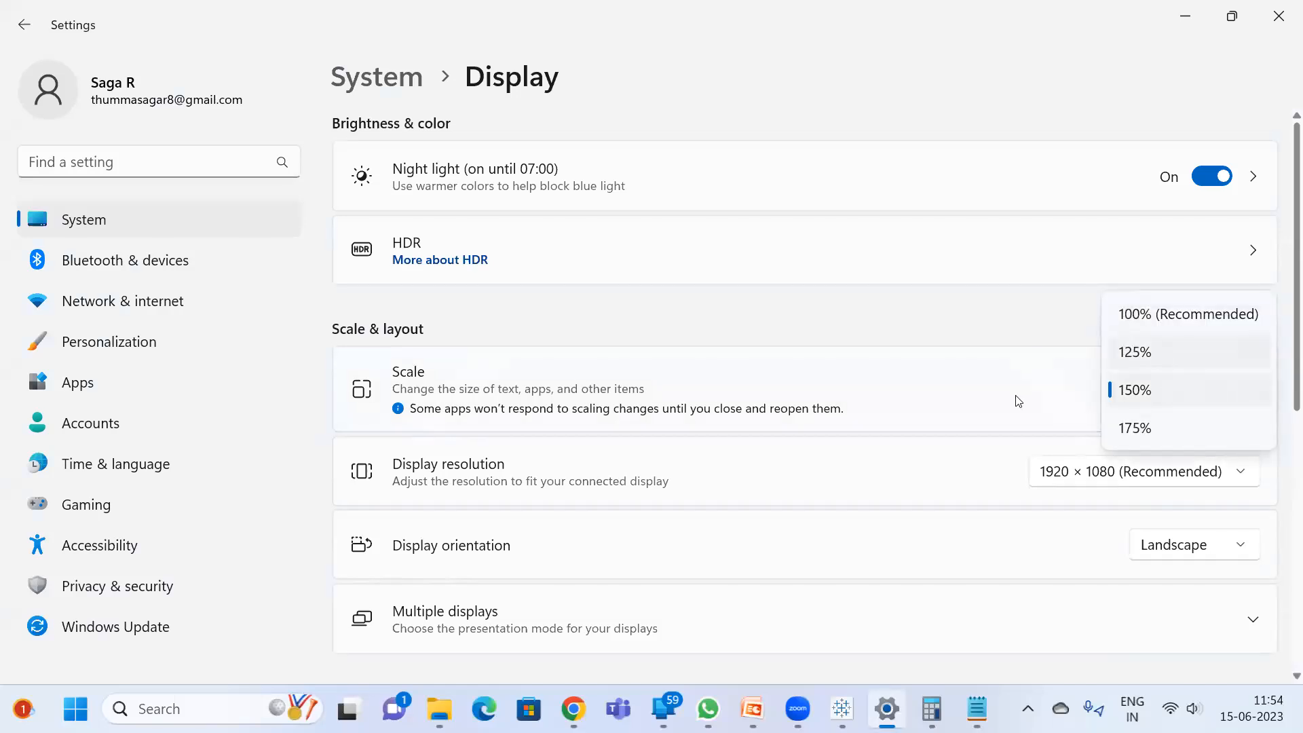
pyautogui.click(1130, 352)
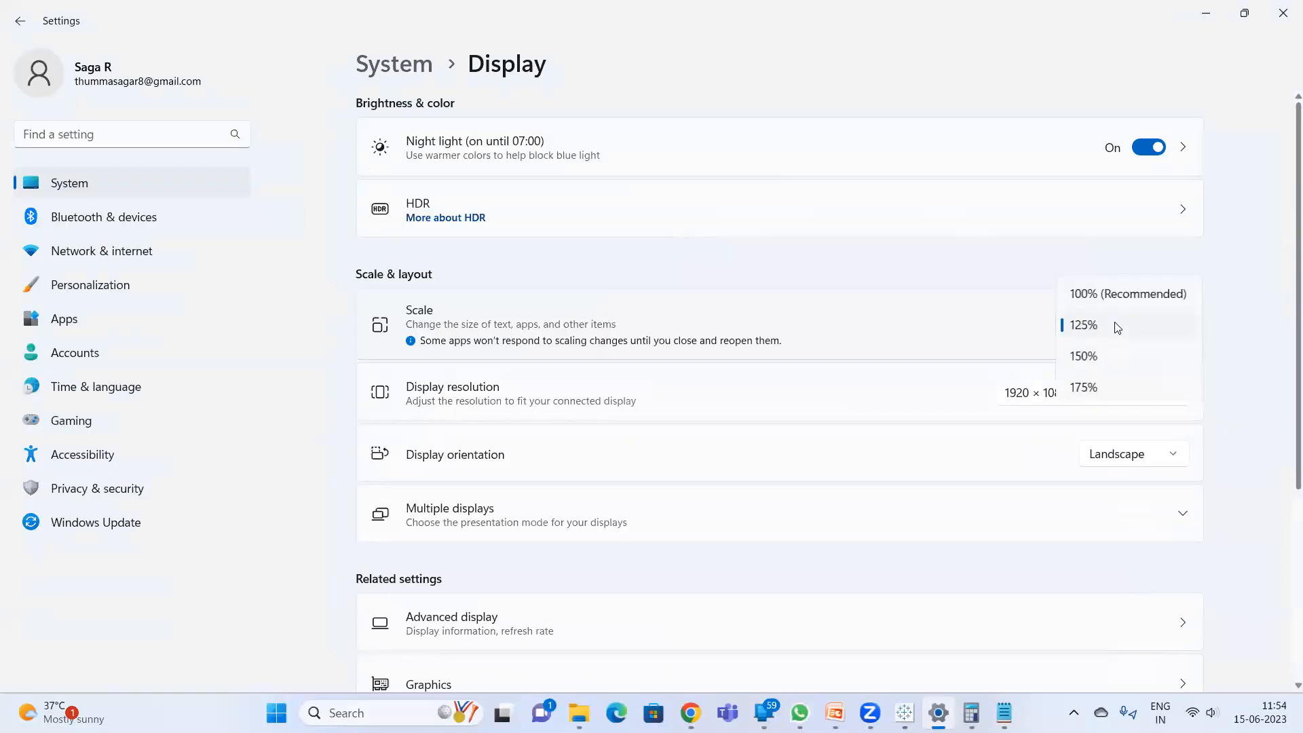
pyautogui.click(1212, 24)
# - Set the fit of the Word Cloud, Tree Map and Donut Chart sheets to Entire View
pyautogui.click(520, 45)
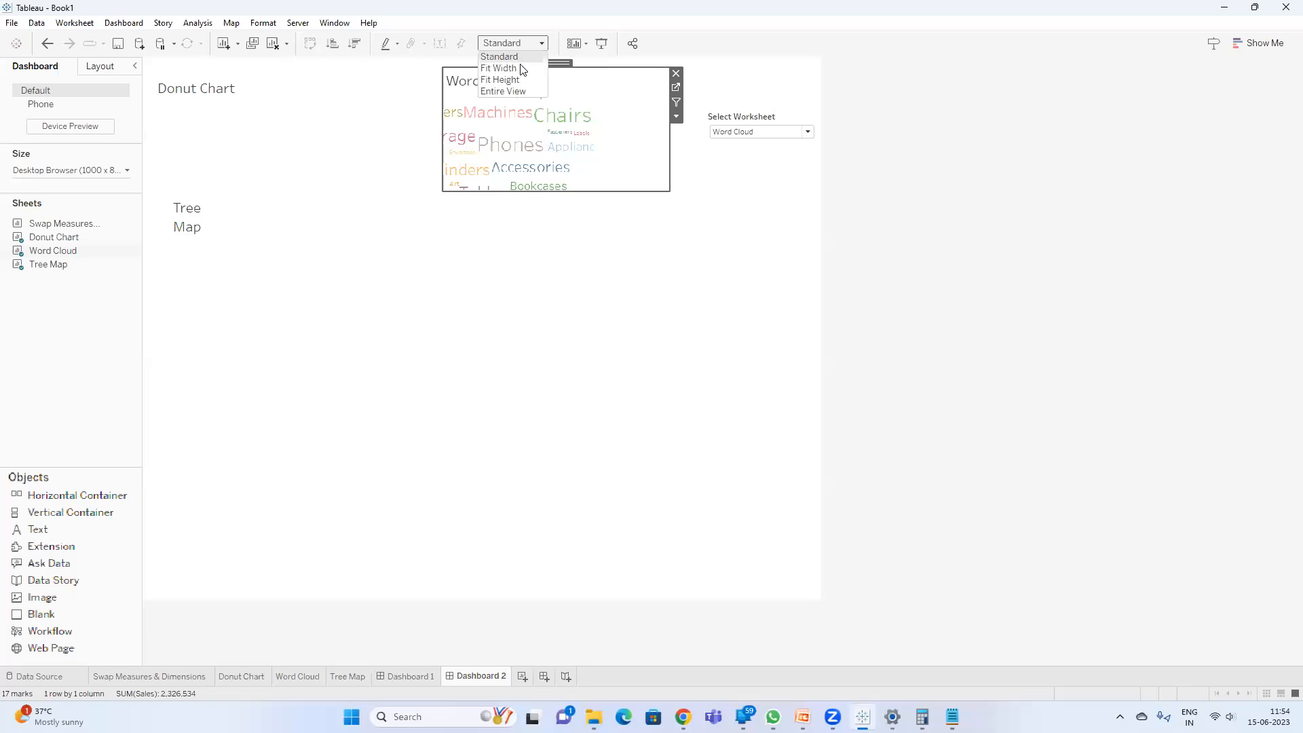
pyautogui.click(518, 93)
pyautogui.click(518, 279)
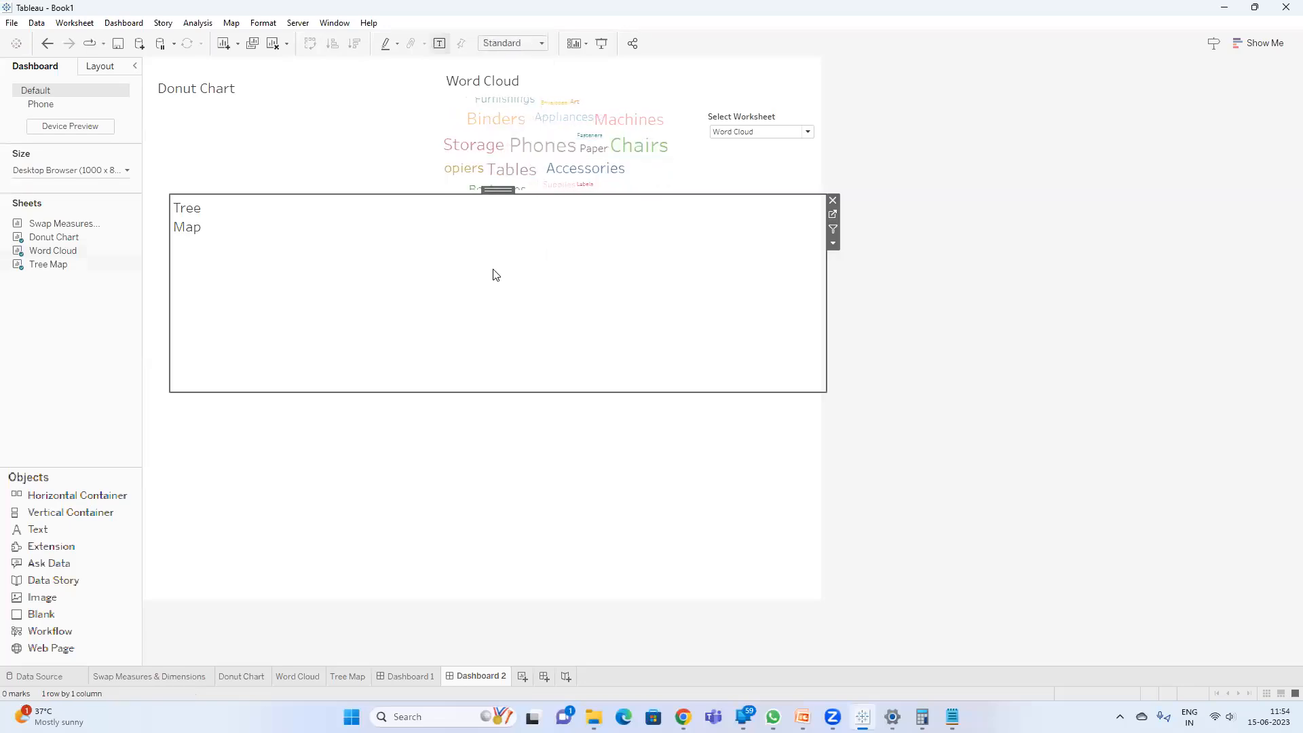
pyautogui.click(518, 44)
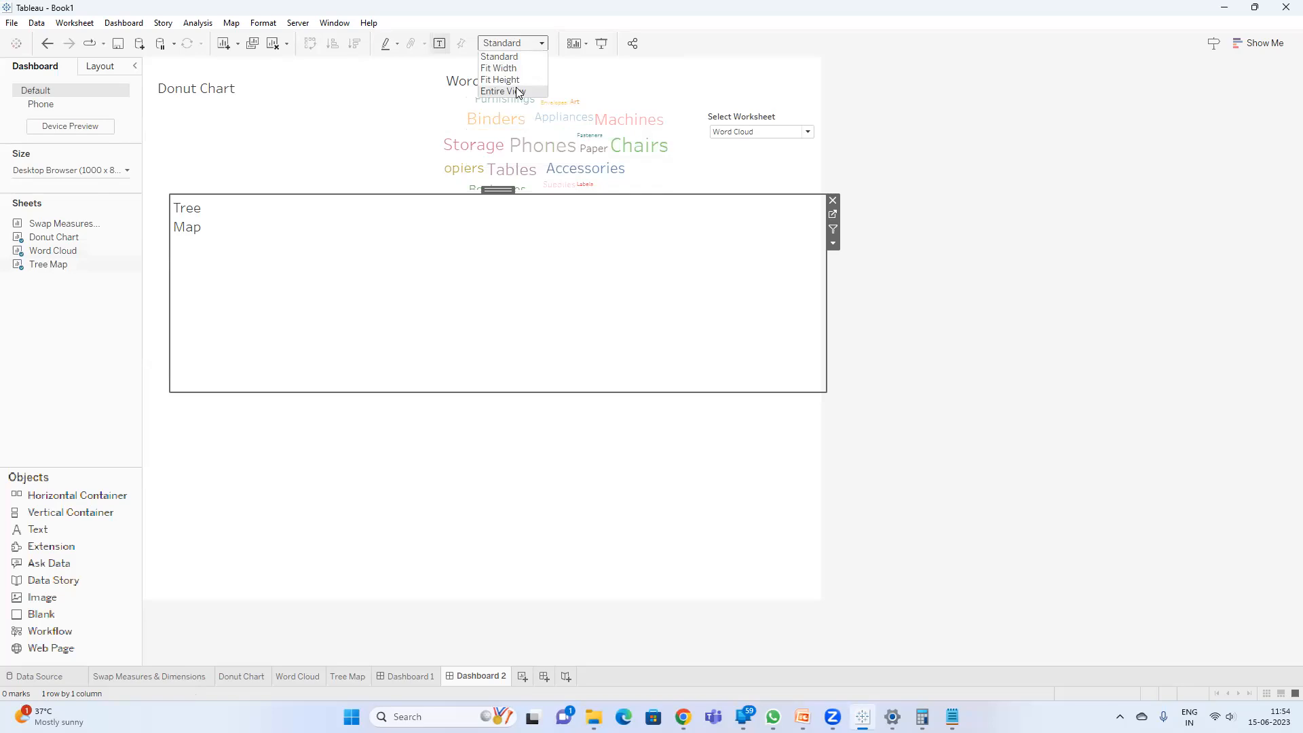
pyautogui.click(516, 88)
pyautogui.click(307, 136)
pyautogui.click(514, 44)
pyautogui.click(516, 90)
# - Move the Tree Map further down the dashboard and narrow it from its right edge
pyautogui.click(540, 122)
pyautogui.click(422, 258)
pyautogui.moveTo(490, 192); pyautogui.dragTo(490, 285)
pyautogui.moveTo(829, 392); pyautogui.dragTo(682, 397)
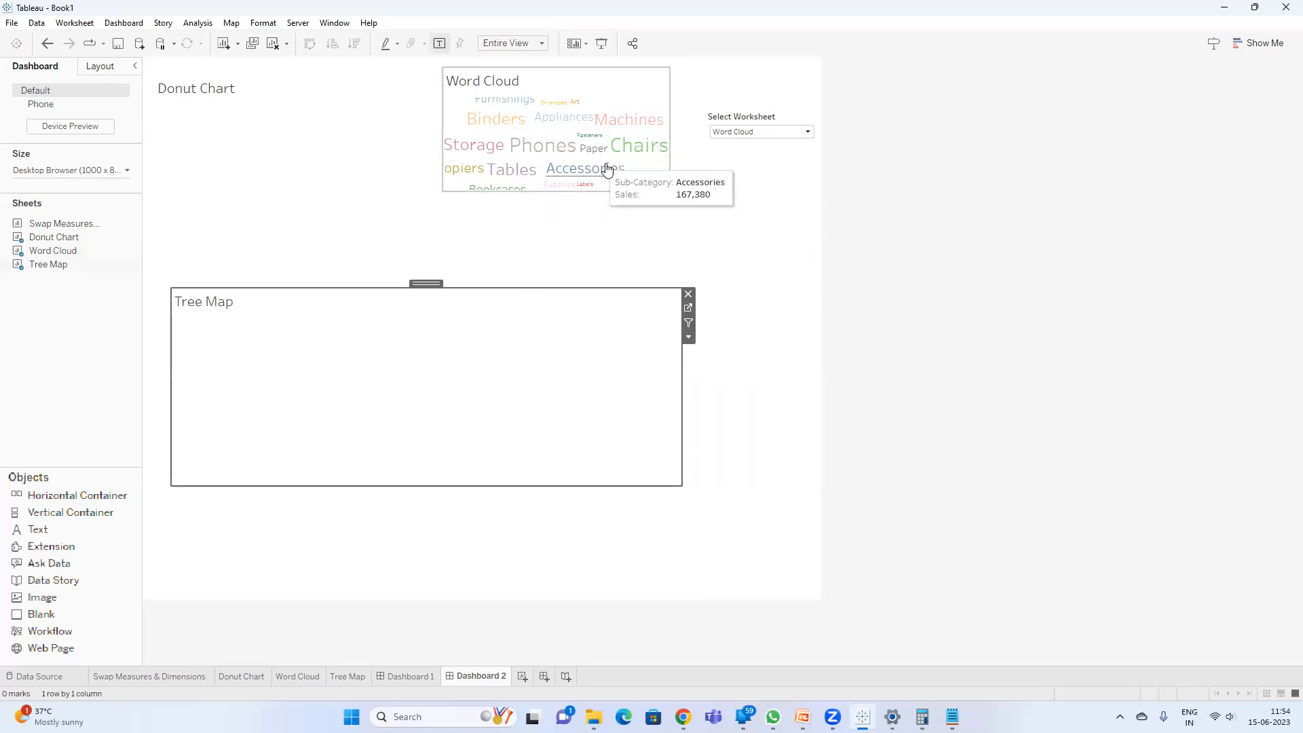
# - Enlarge the Word Cloud from its lower-right corner and narrow it to clear the Select Worksheet parameter
pyautogui.click(600, 89)
pyautogui.moveTo(668, 188); pyautogui.dragTo(737, 251)
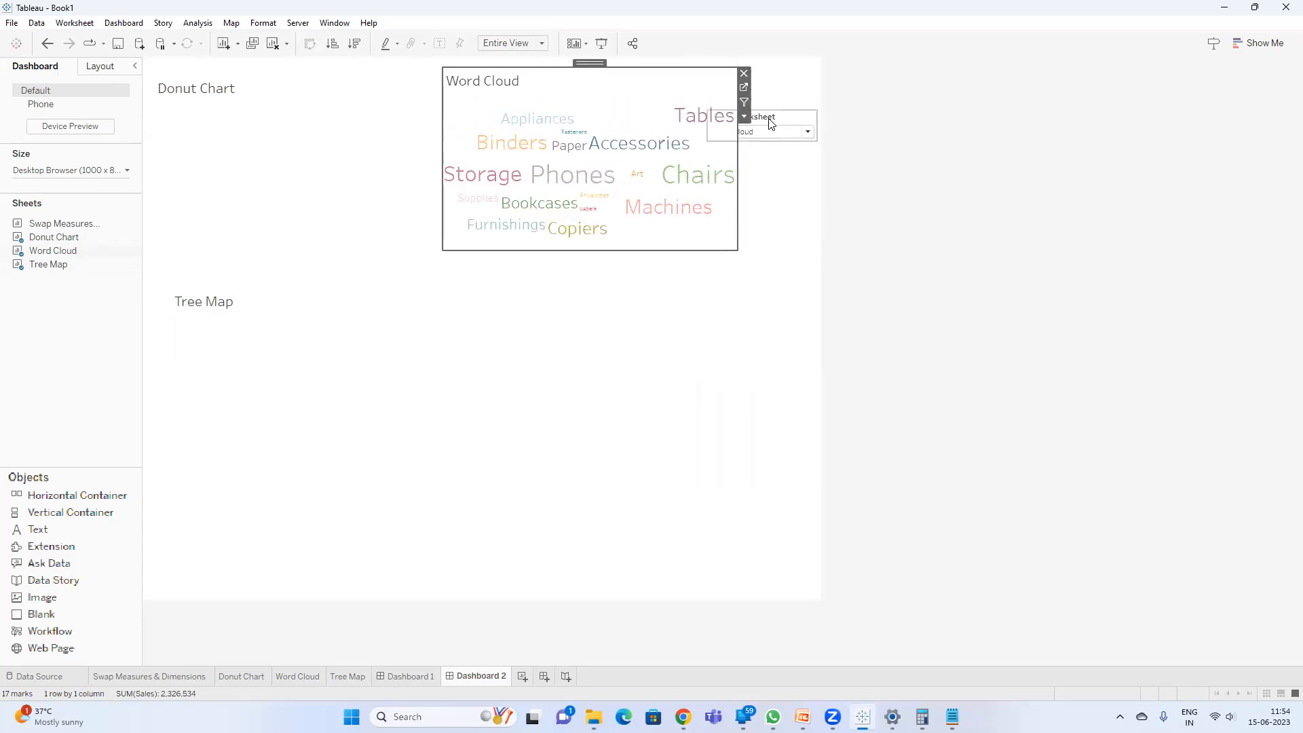
pyautogui.moveTo(737, 156); pyautogui.dragTo(695, 165)
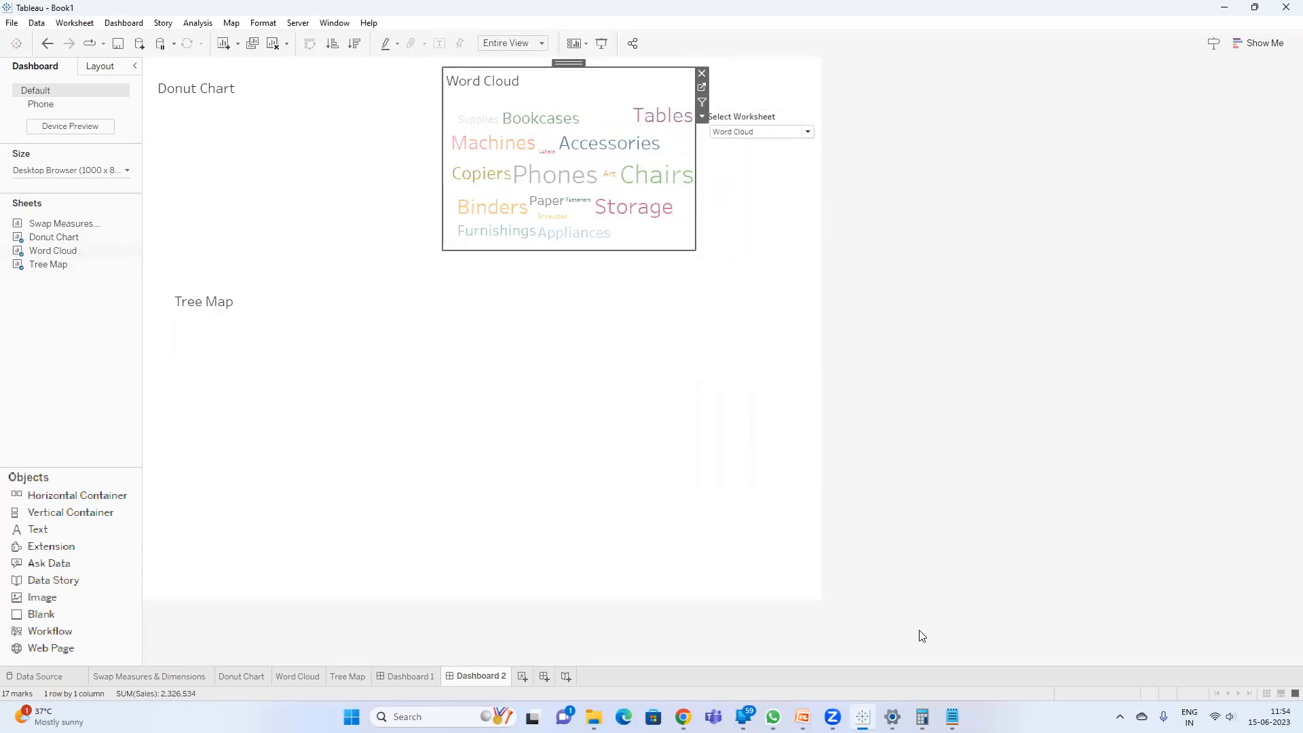
# - Change the Windows display scale in Settings back to 150% and return to the Tableau dashboard
pyautogui.click(893, 717)
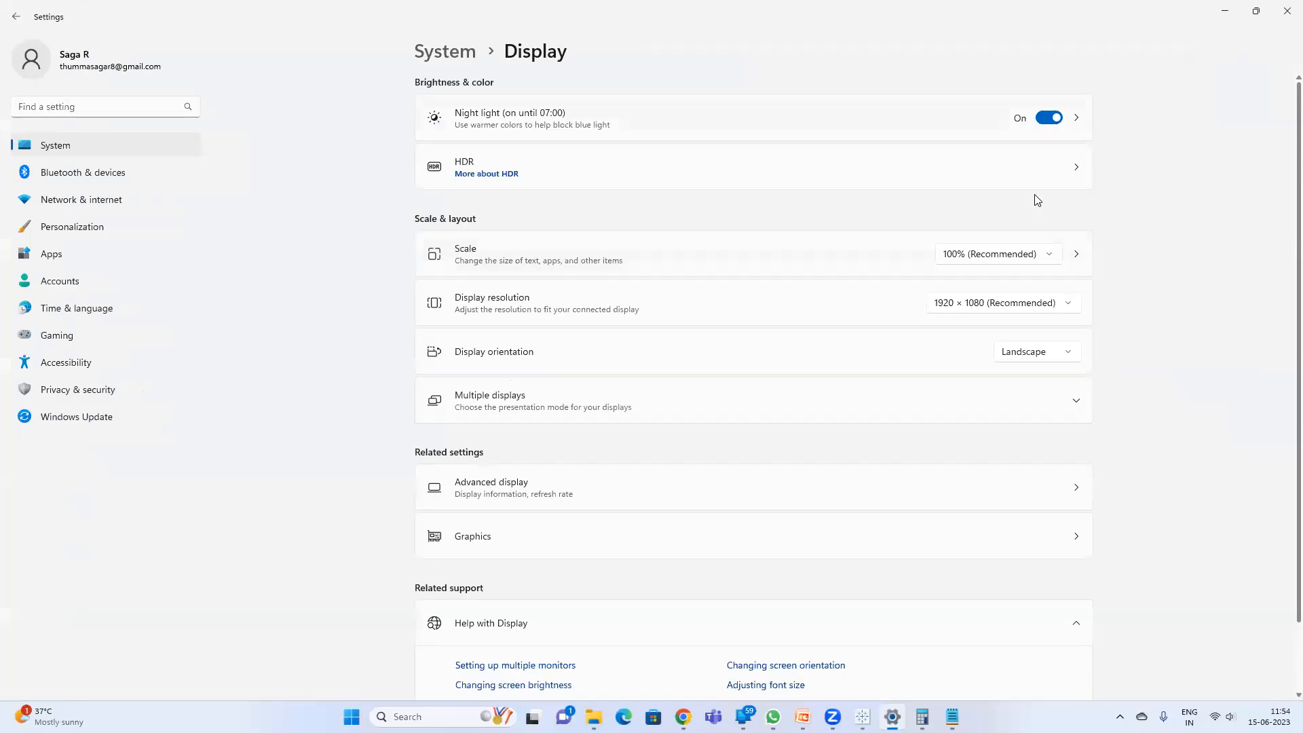
pyautogui.click(1009, 253)
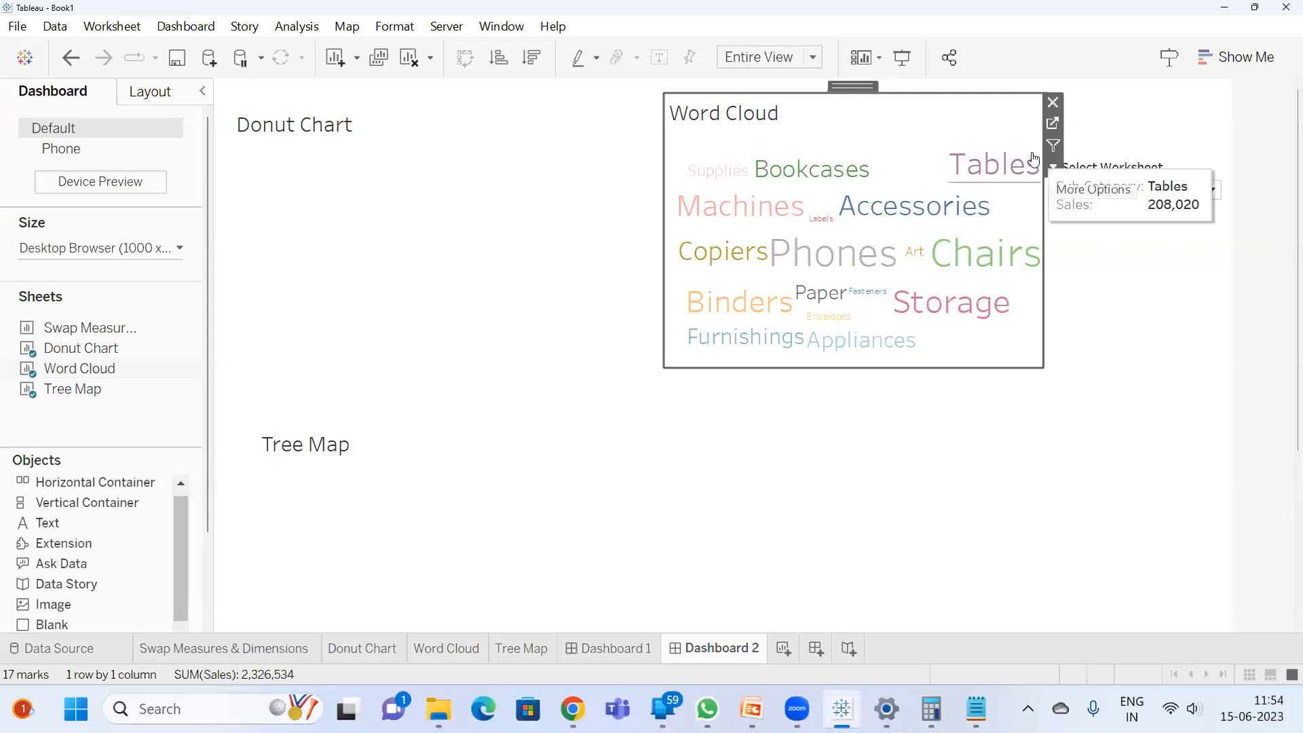
# - Test the sheet swap by setting the Select Worksheet parameter to Donut and to Tree Map, and examine the whole tree map
pyautogui.click(1152, 197)
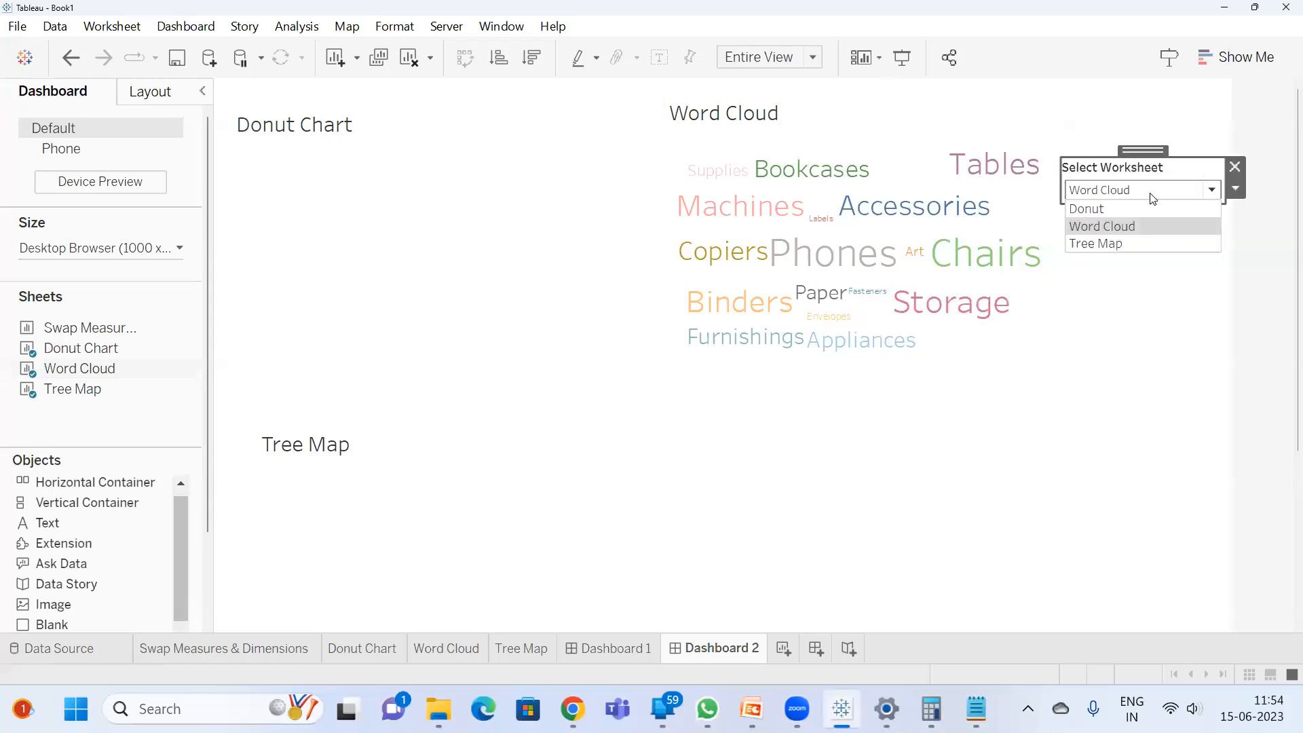
pyautogui.click(1119, 211)
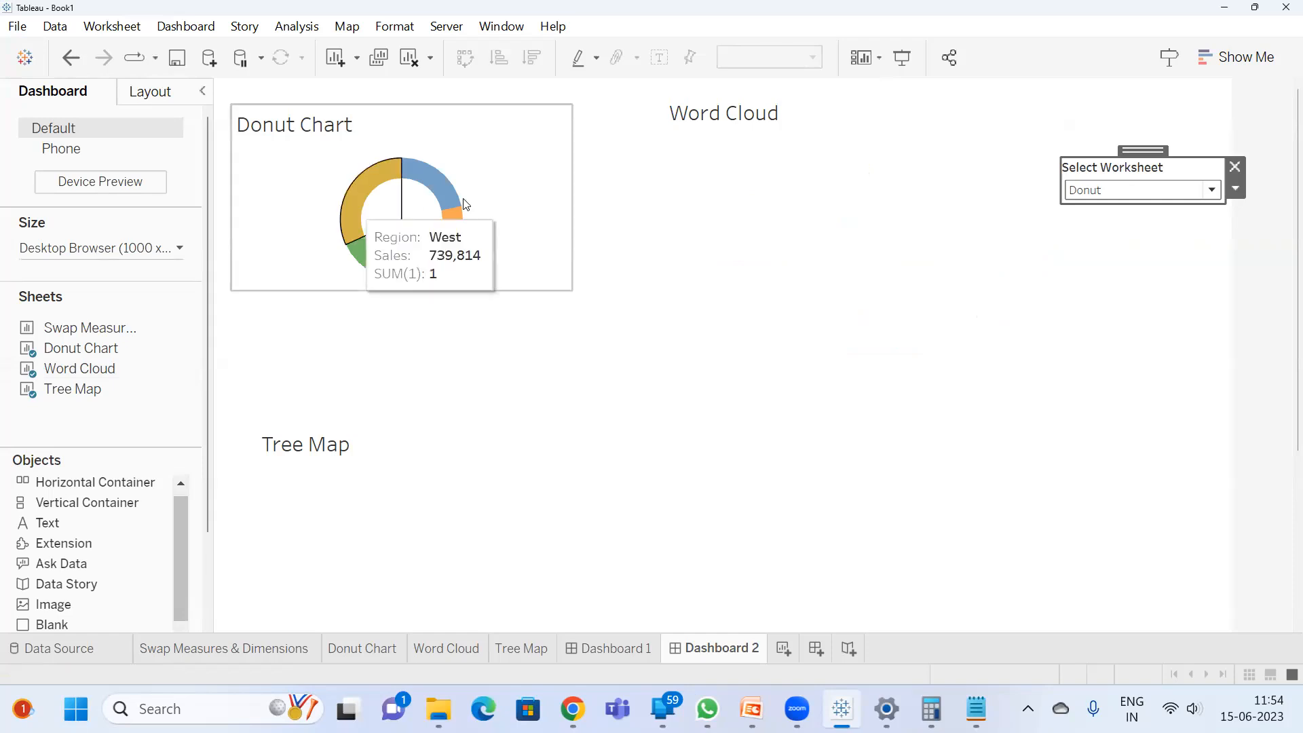
pyautogui.click(1132, 195)
pyautogui.click(1124, 243)
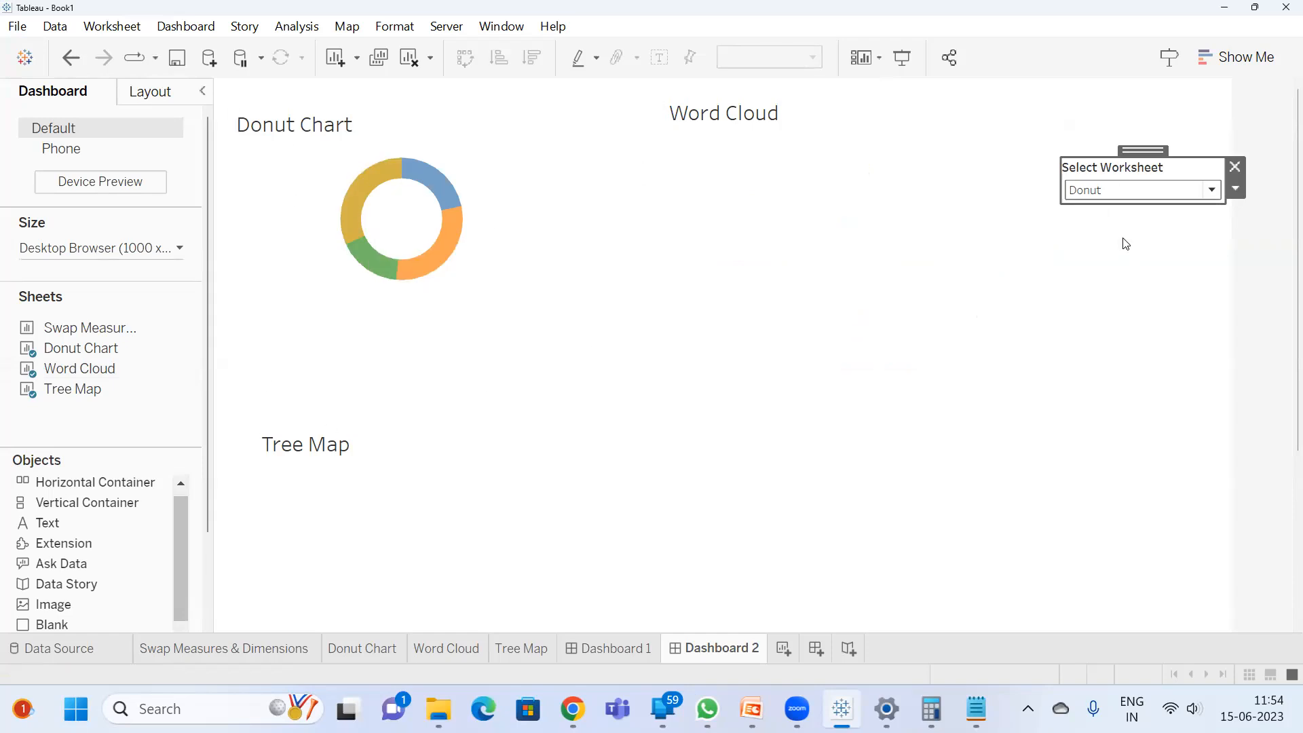
pyautogui.scroll(-2, 1271, 378)
pyautogui.scroll(-3, 1271, 377)
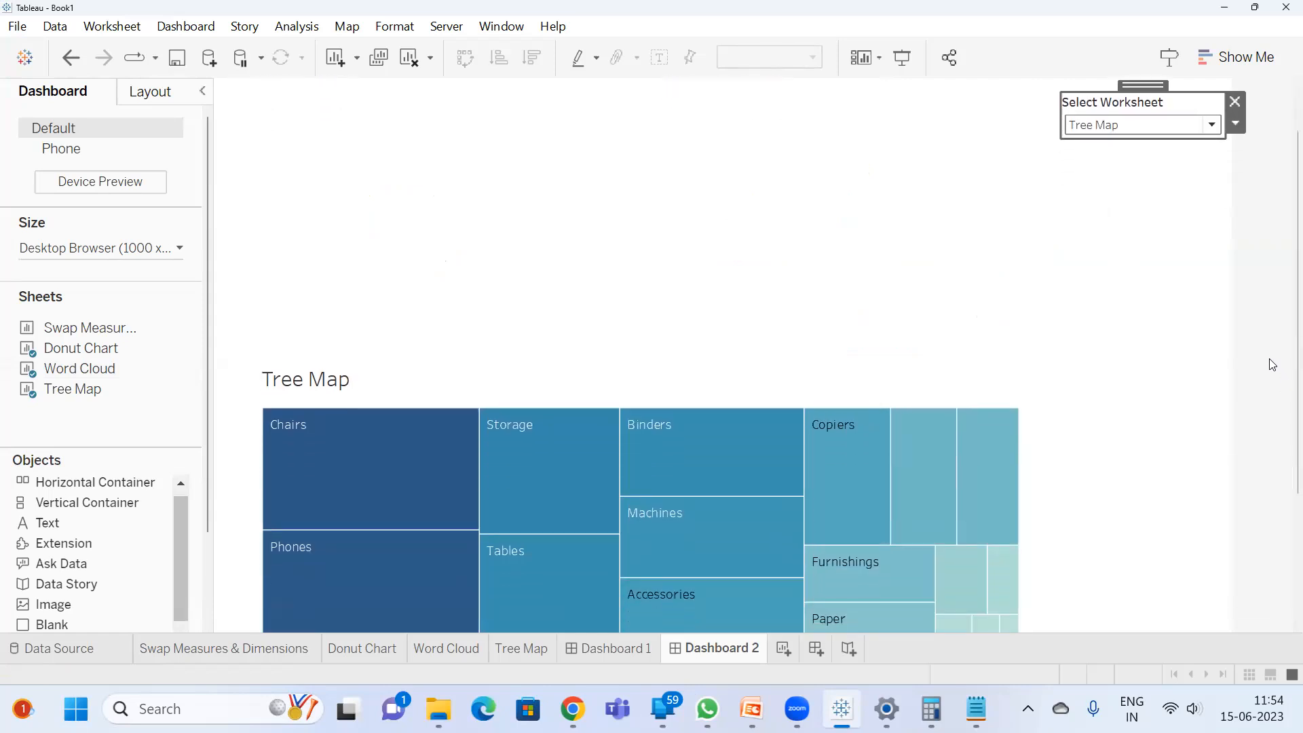
pyautogui.scroll(-3, 1285, 347)
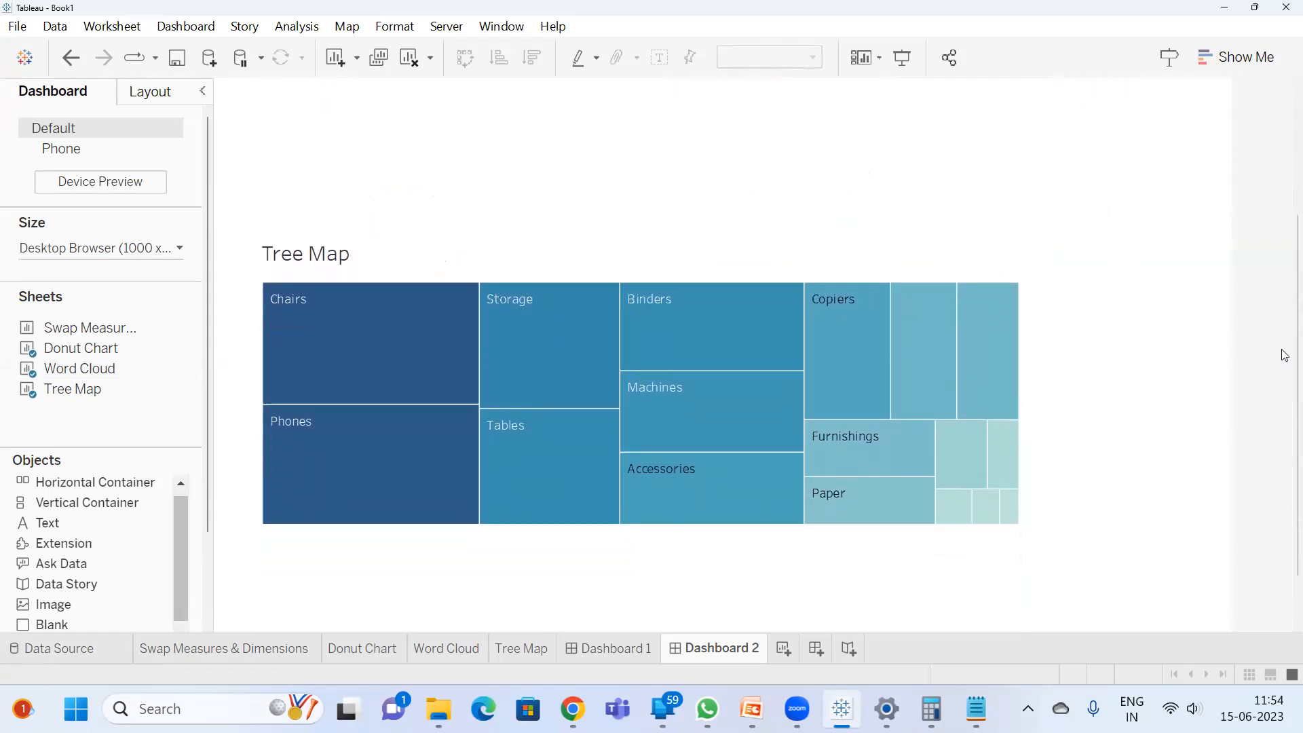
pyautogui.scroll(3, 1285, 351)
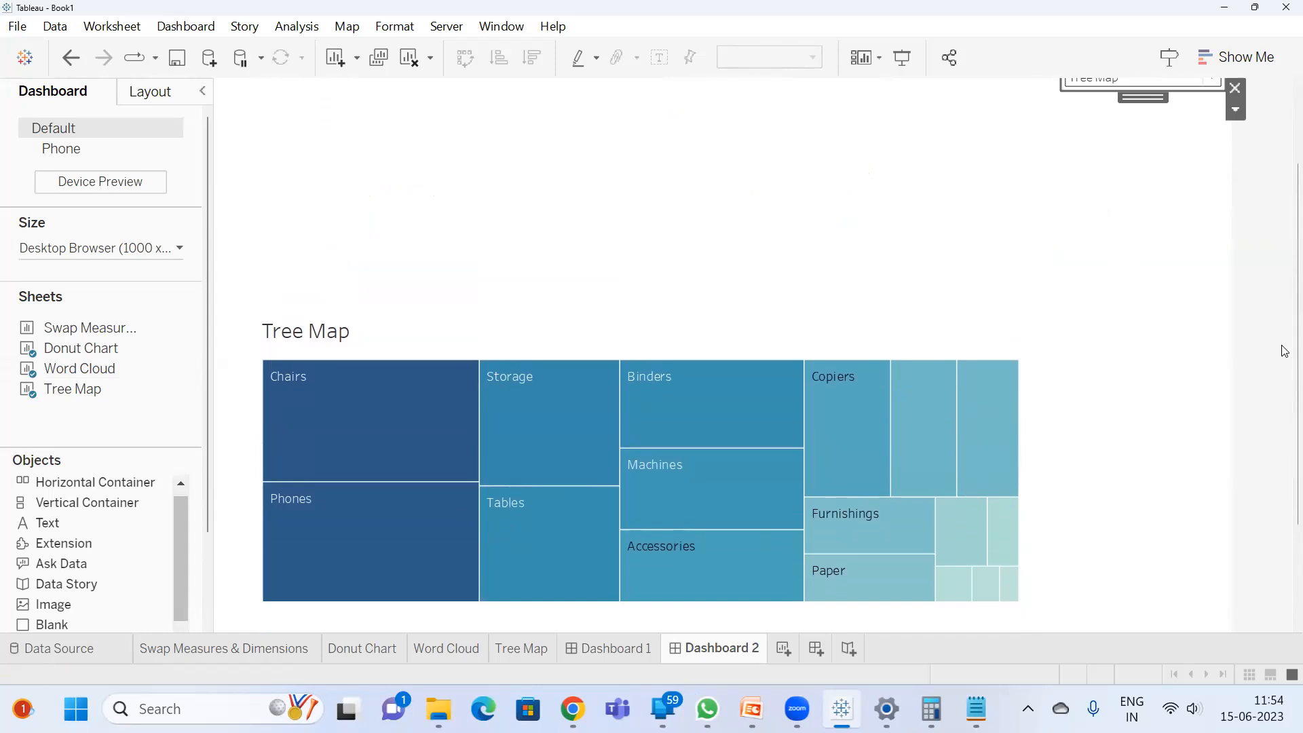
pyautogui.scroll(5, 1284, 351)
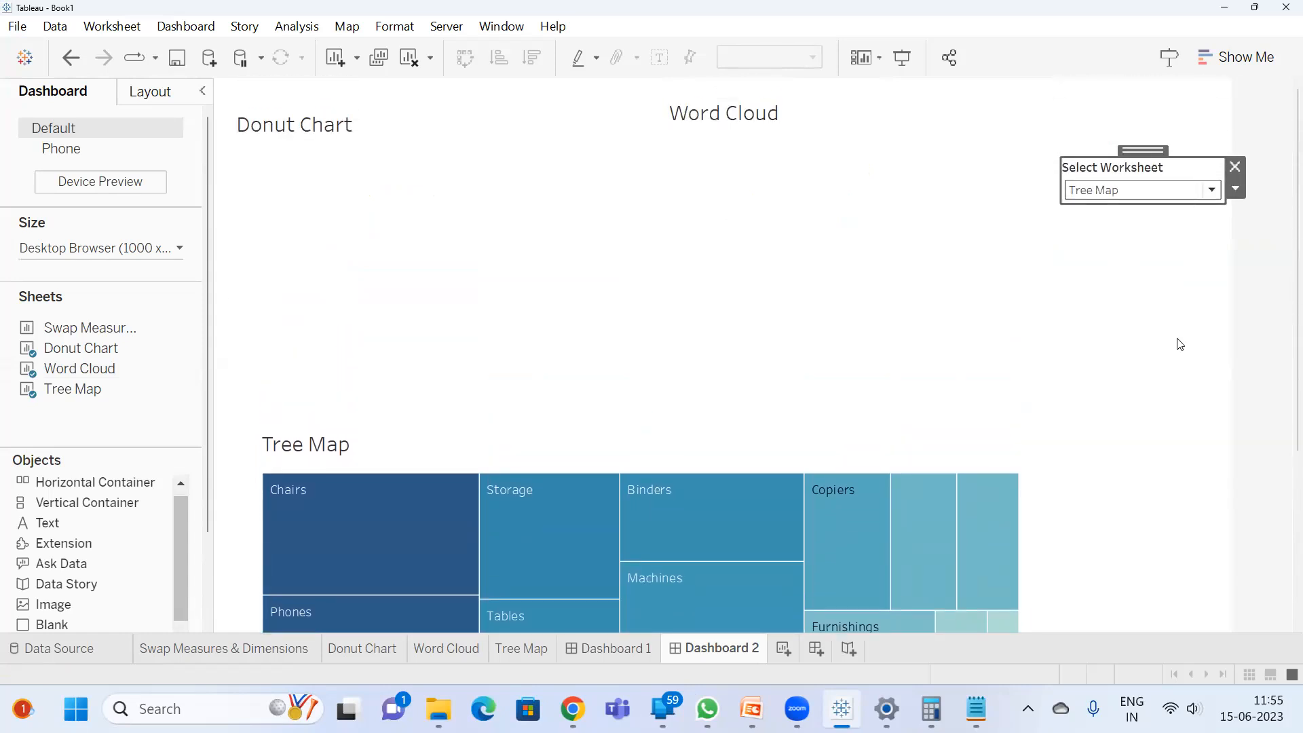
# - Switch the Select Worksheet parameter back to Donut and on to Word Cloud to check both charts on the dashboard
pyautogui.click(1152, 197)
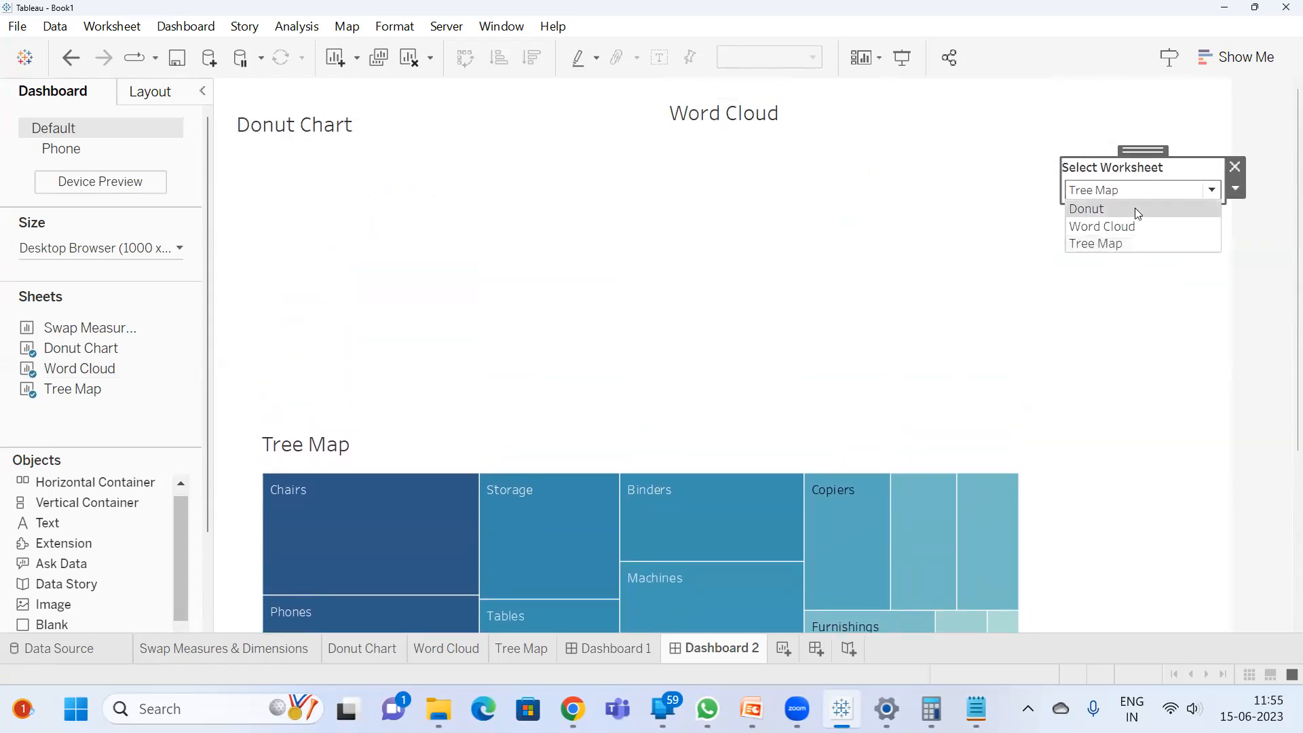
pyautogui.click(1139, 212)
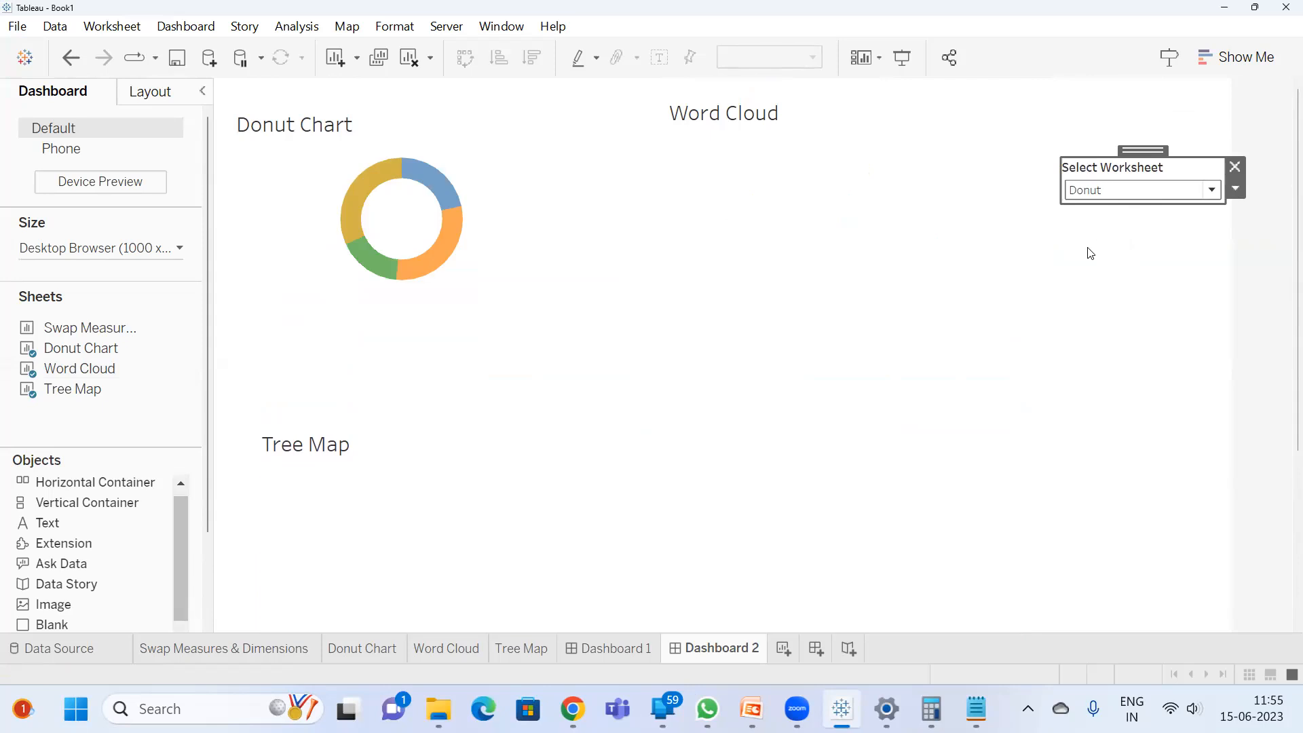
pyautogui.click(1111, 190)
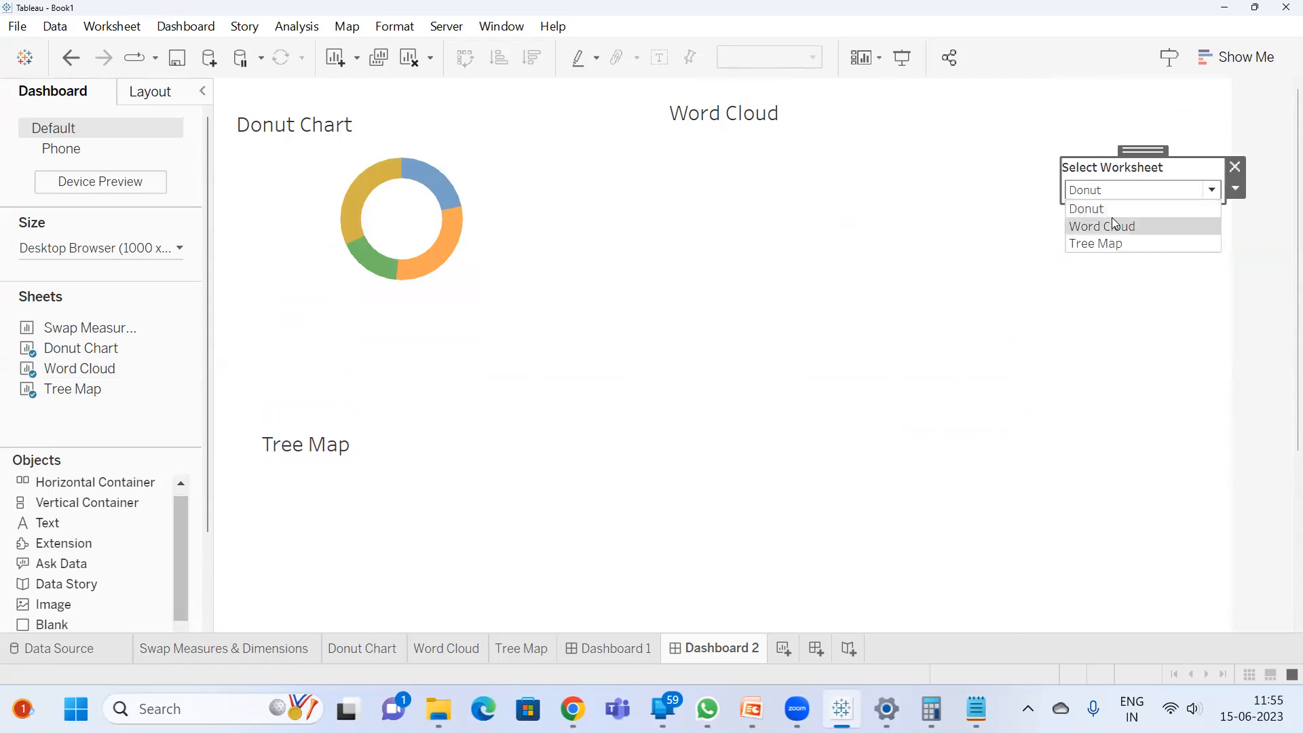
pyautogui.click(1138, 231)
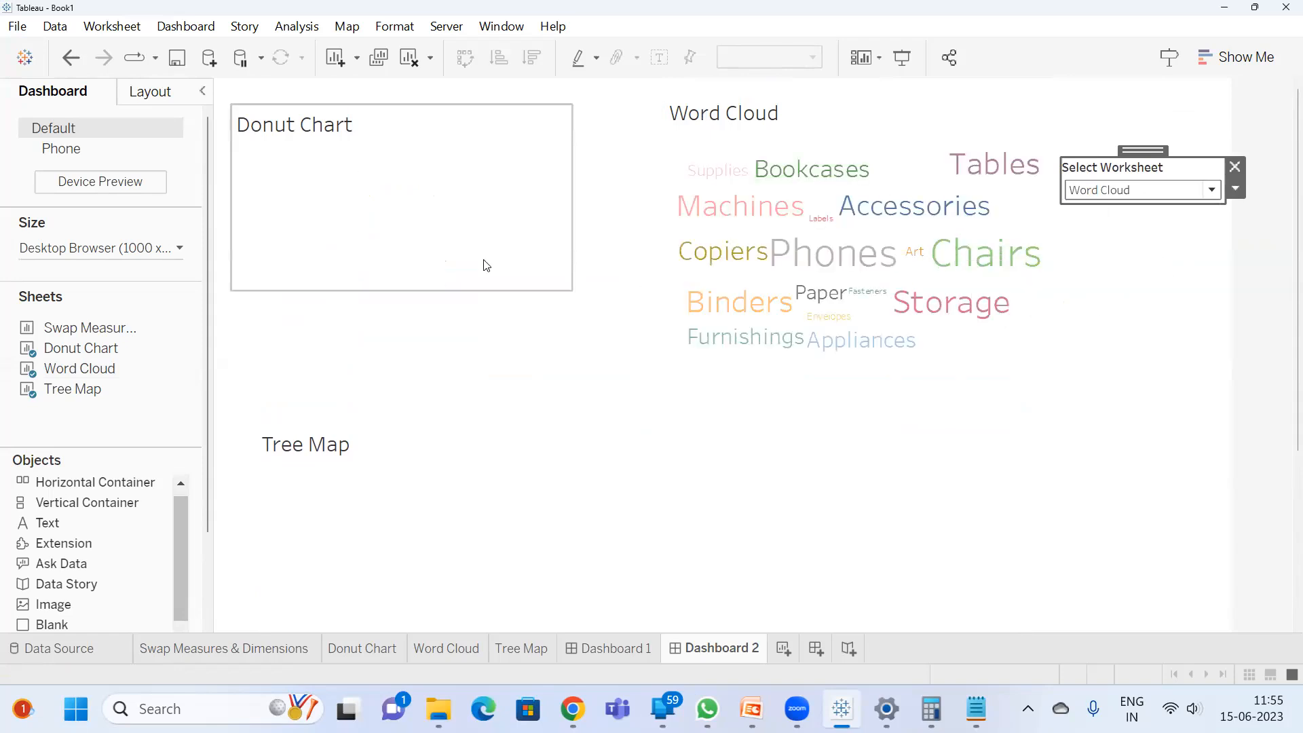
pyautogui.moveTo(910, 259)
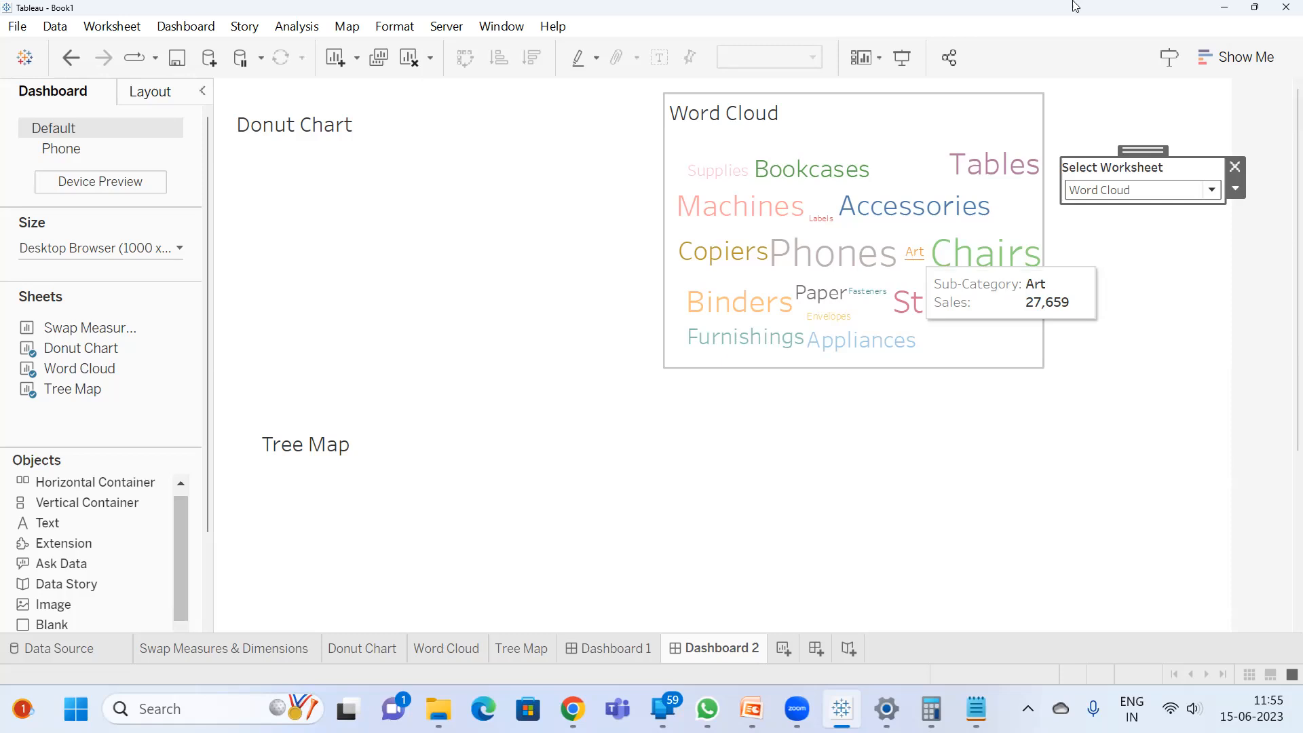
# - Show the Tree Map through the Select Worksheet parameter, look it over, and return the parameter to Word Cloud
pyautogui.click(1099, 192)
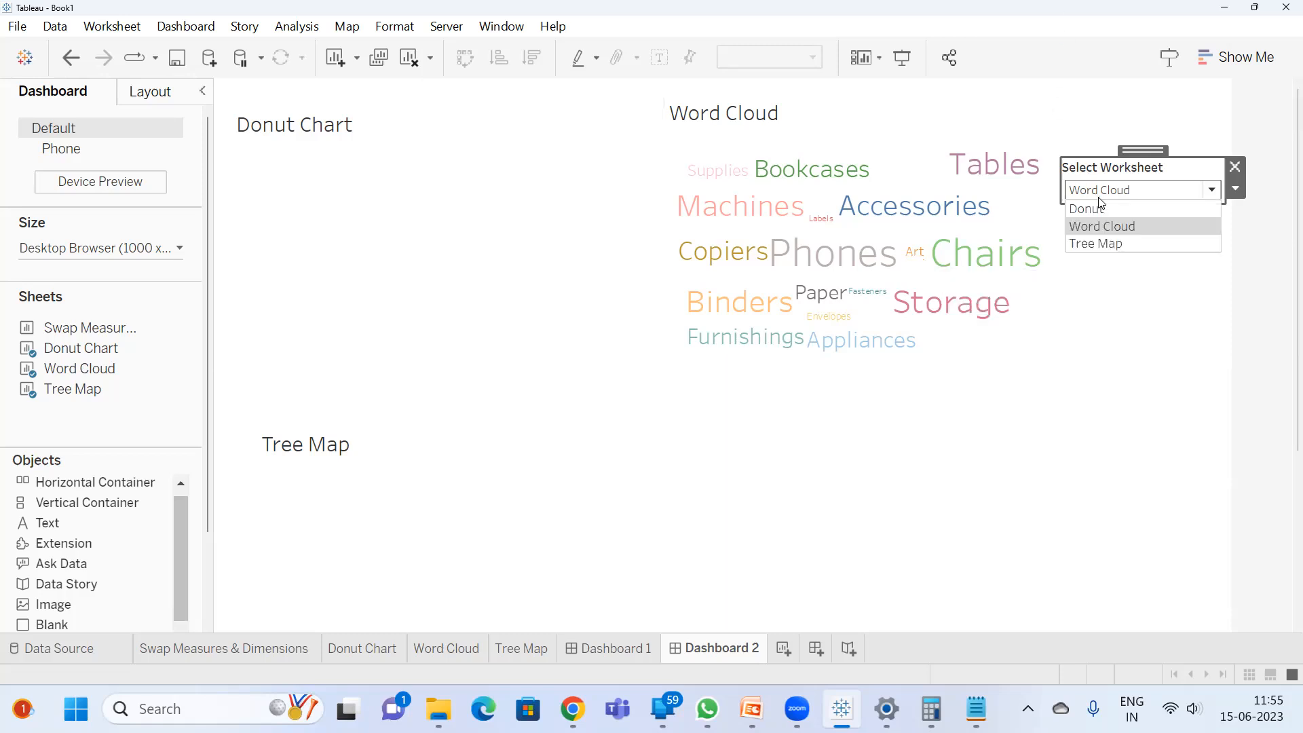
pyautogui.click(1109, 242)
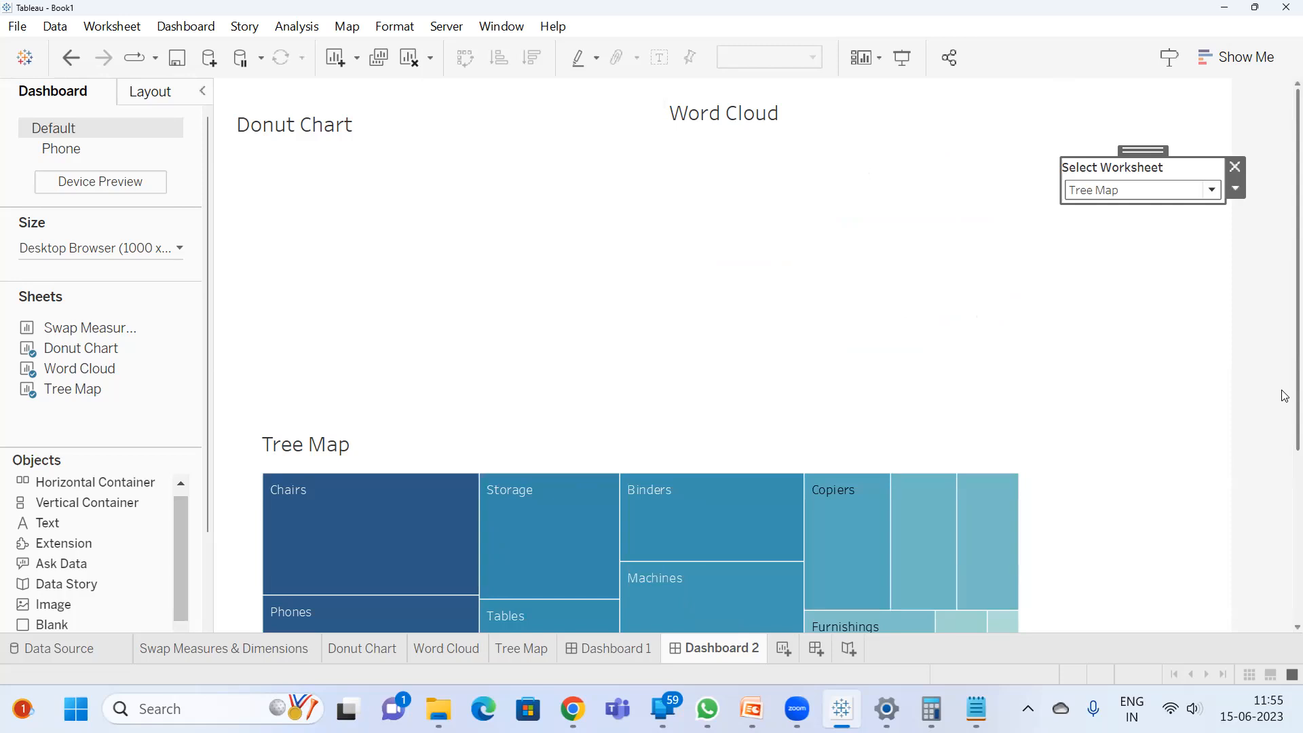
pyautogui.scroll(-1, 1285, 400)
pyautogui.scroll(1, 1285, 399)
pyautogui.scroll(-3, 1285, 399)
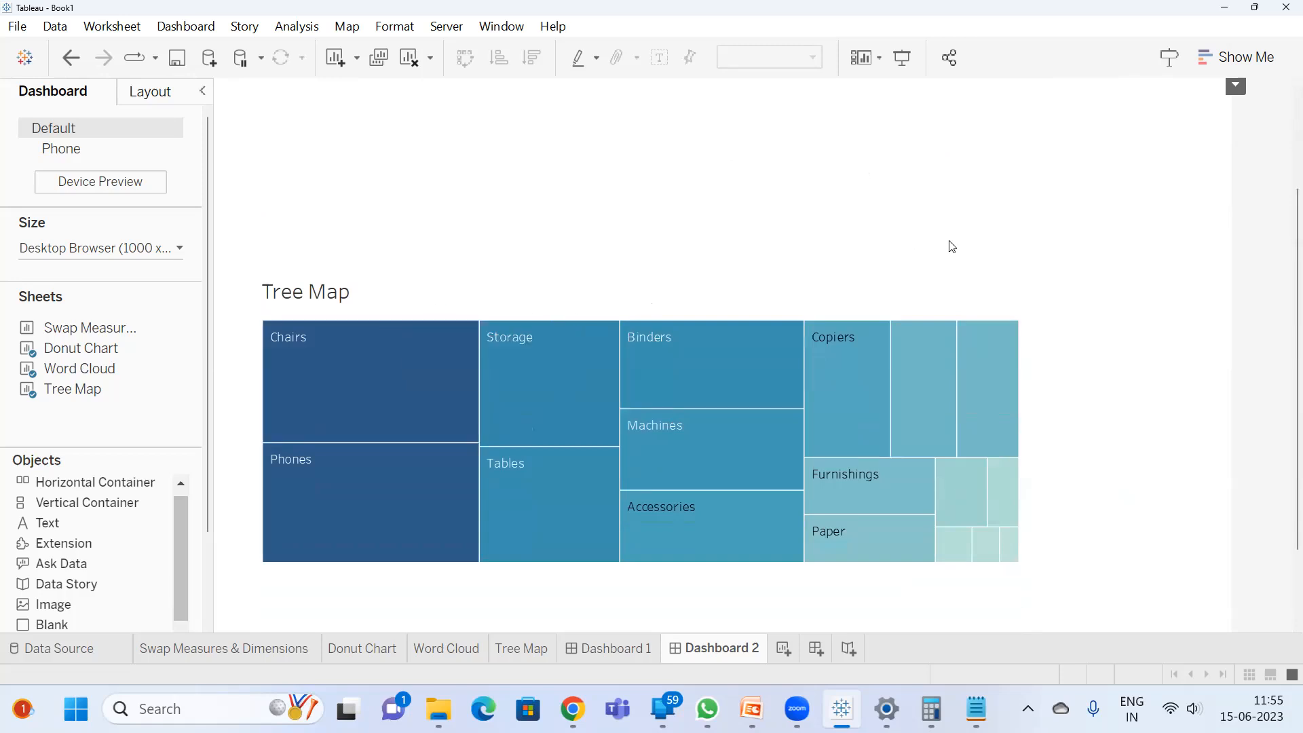
pyautogui.scroll(3, 1286, 293)
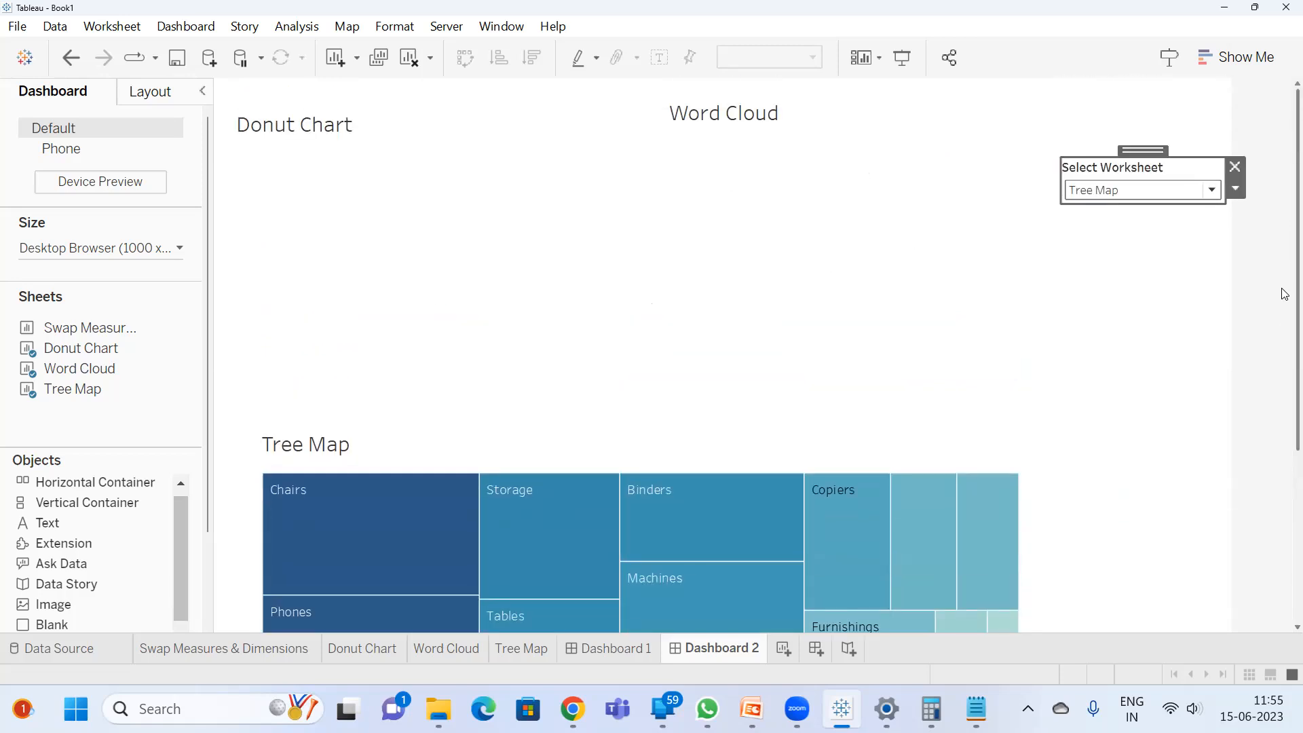
pyautogui.click(1107, 190)
pyautogui.click(1115, 225)
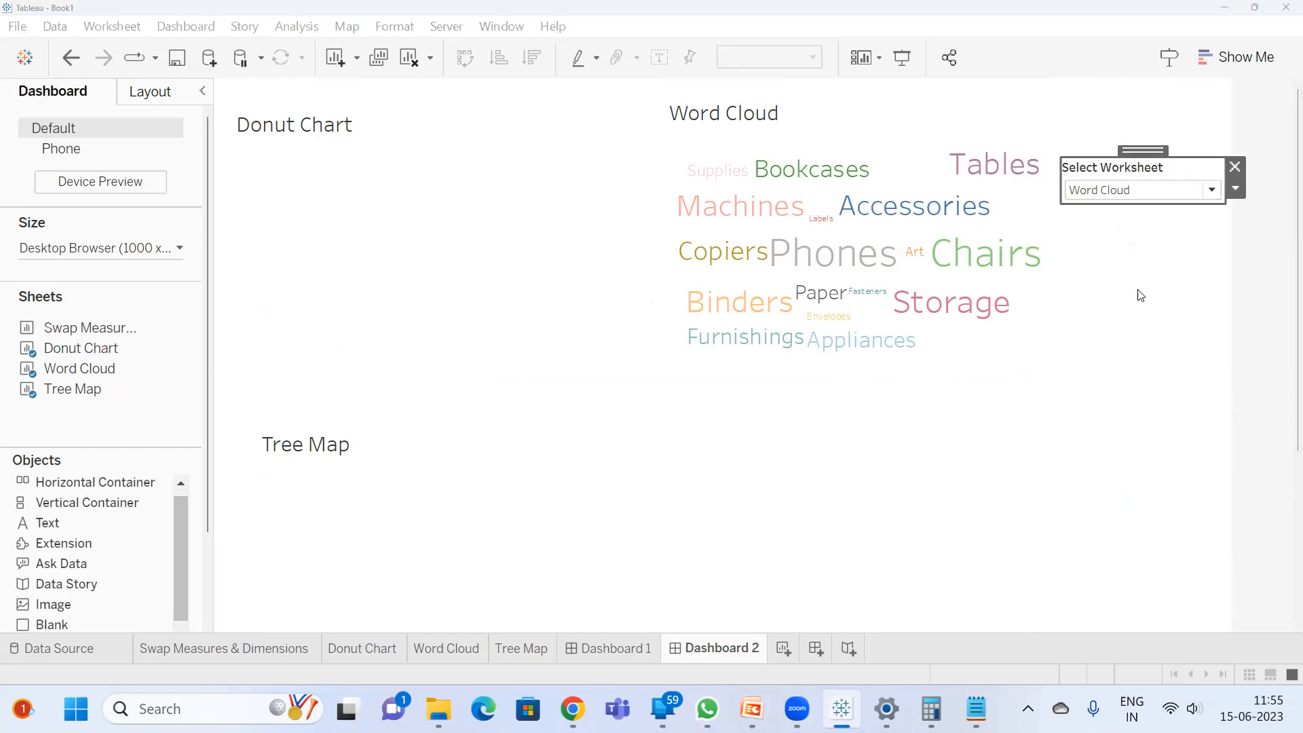
# - On the Tree Map sheet, review the Select Worksheet parameter's definition and list of allowable values
pyautogui.click(610, 648)
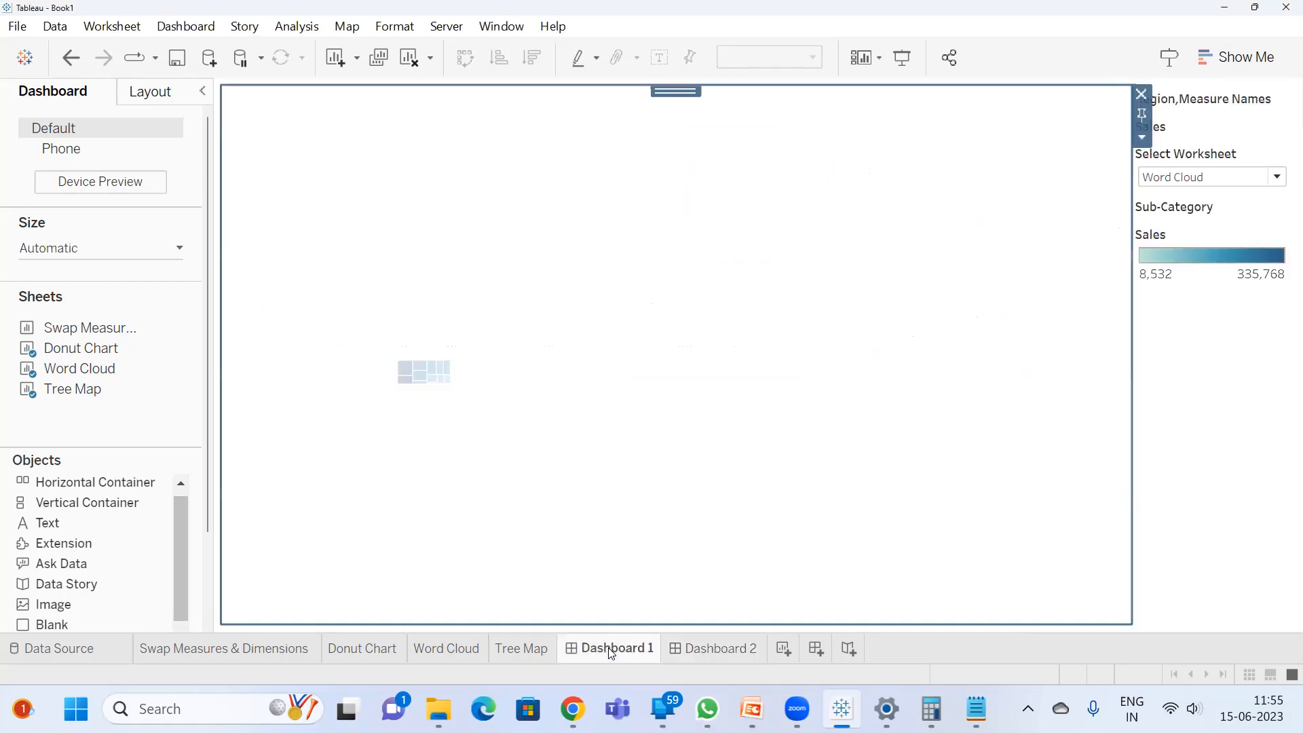
pyautogui.click(523, 639)
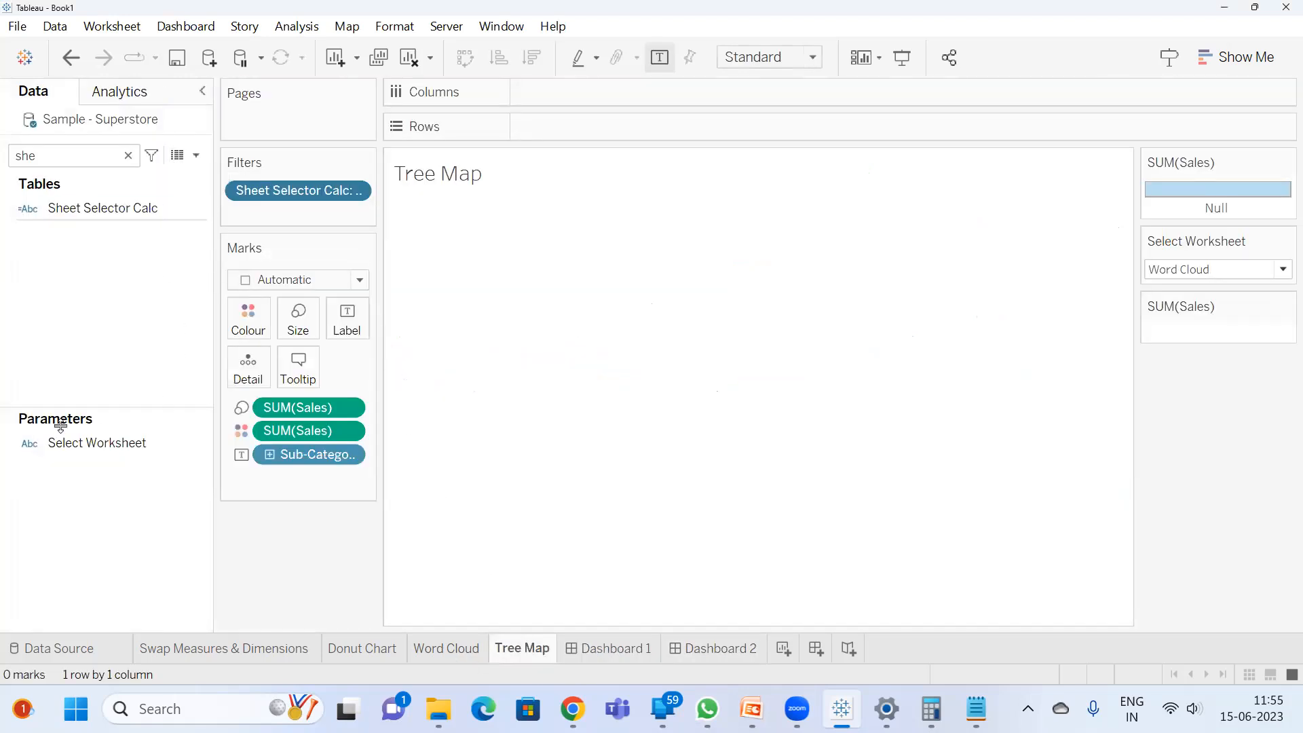
pyautogui.click(148, 450)
pyautogui.rightClick(149, 445)
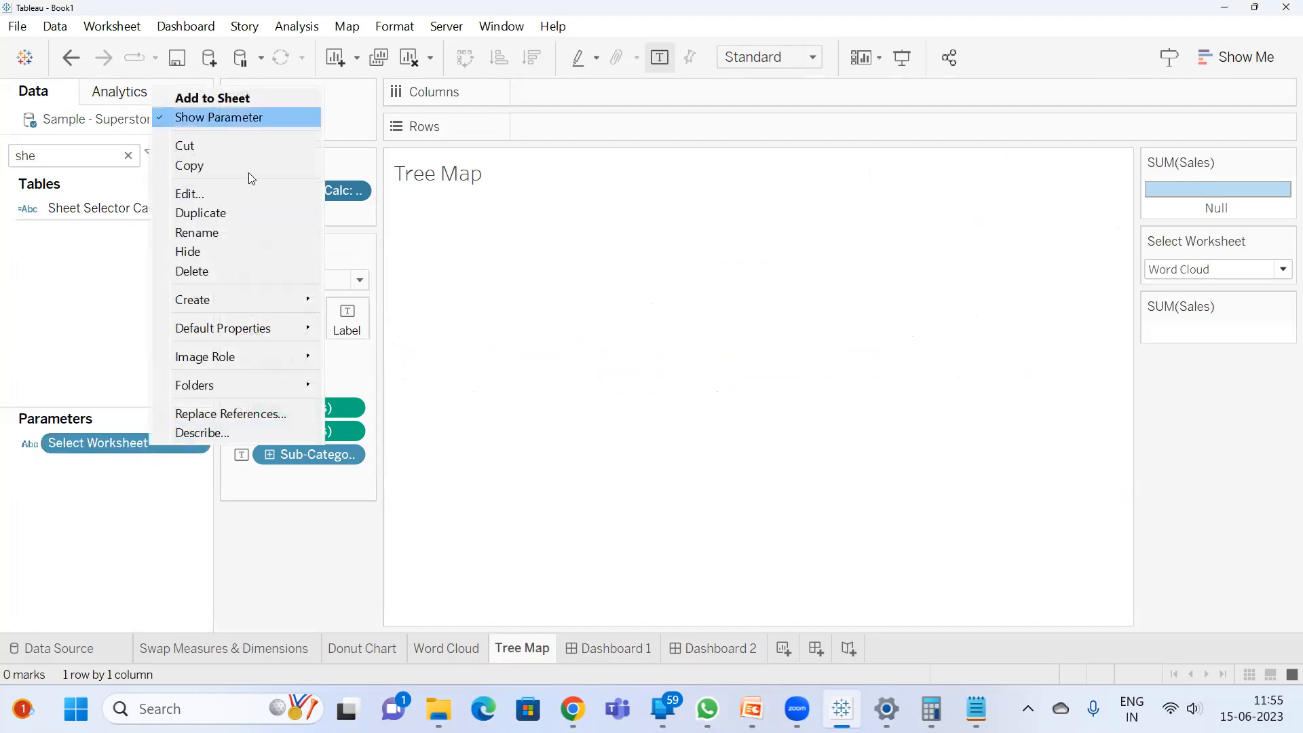
pyautogui.click(227, 193)
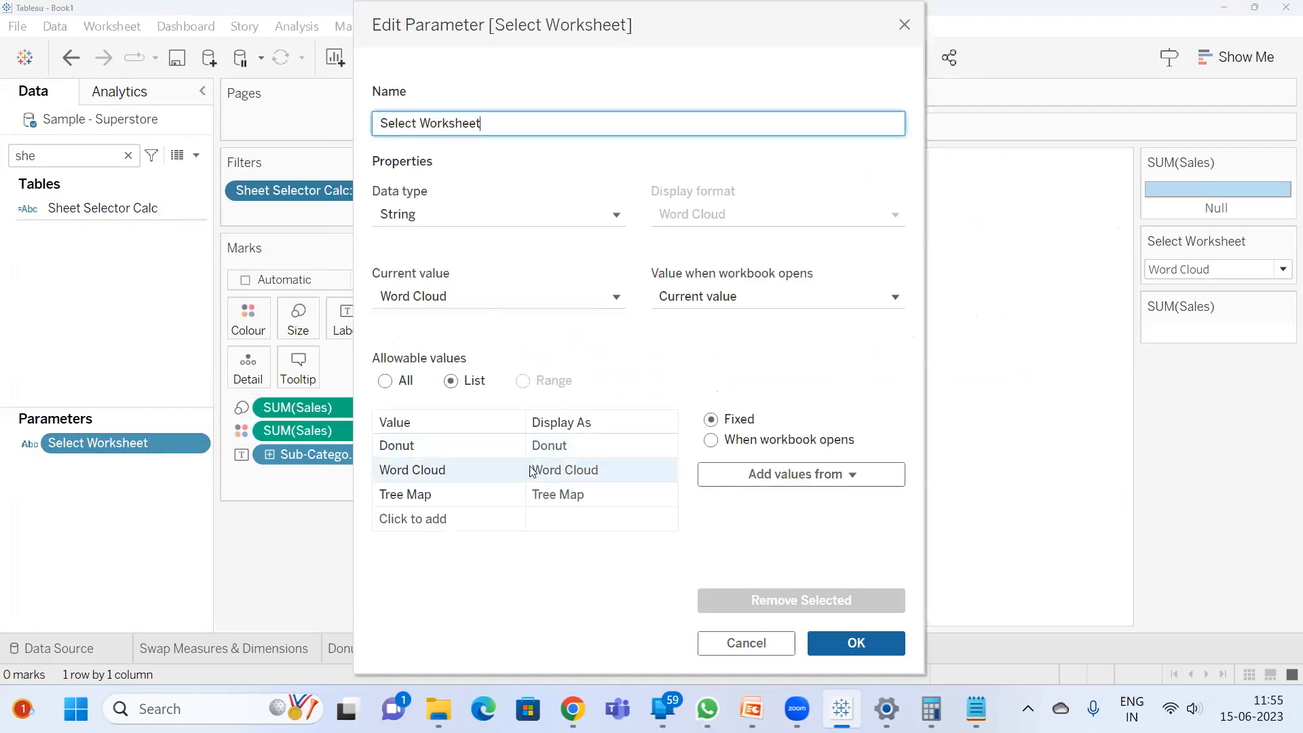
pyautogui.click(865, 638)
# - Review the formula of the Sheet Selector Calc calculated field and close its editor
pyautogui.rightClick(77, 209)
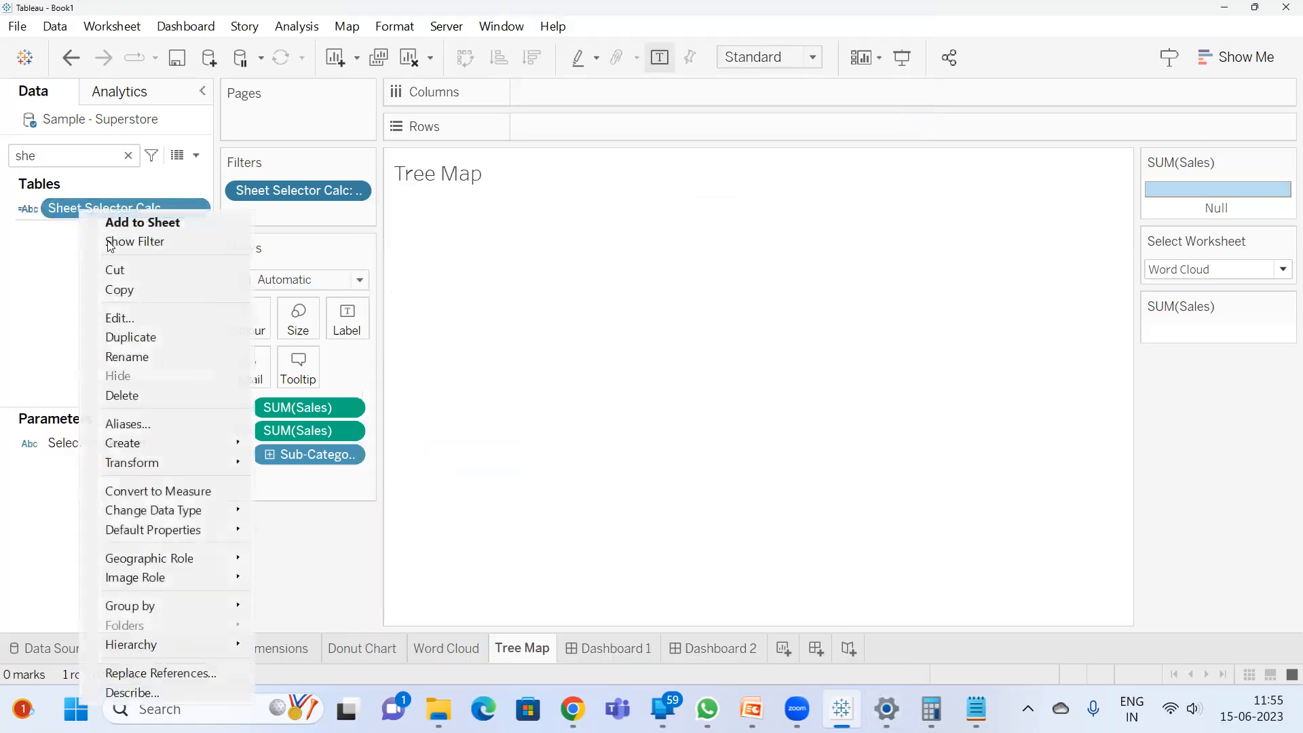
pyautogui.click(159, 316)
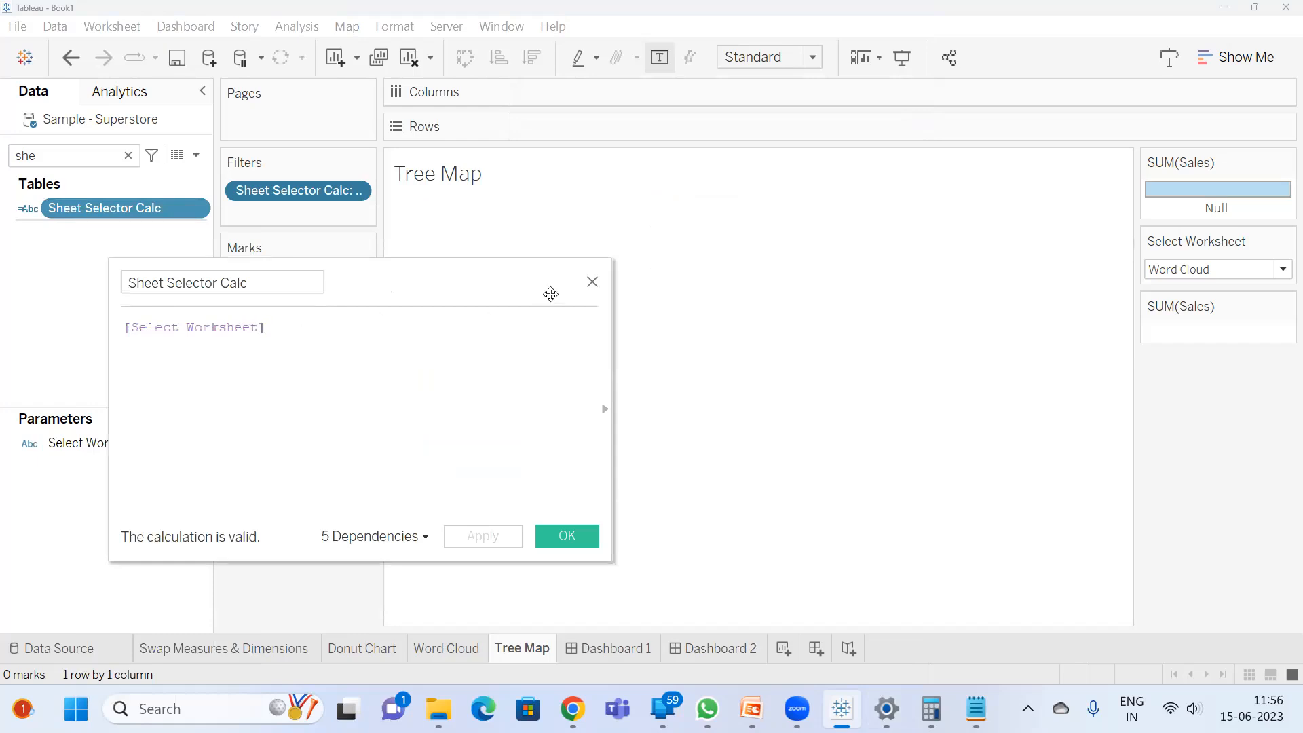
pyautogui.click(593, 281)
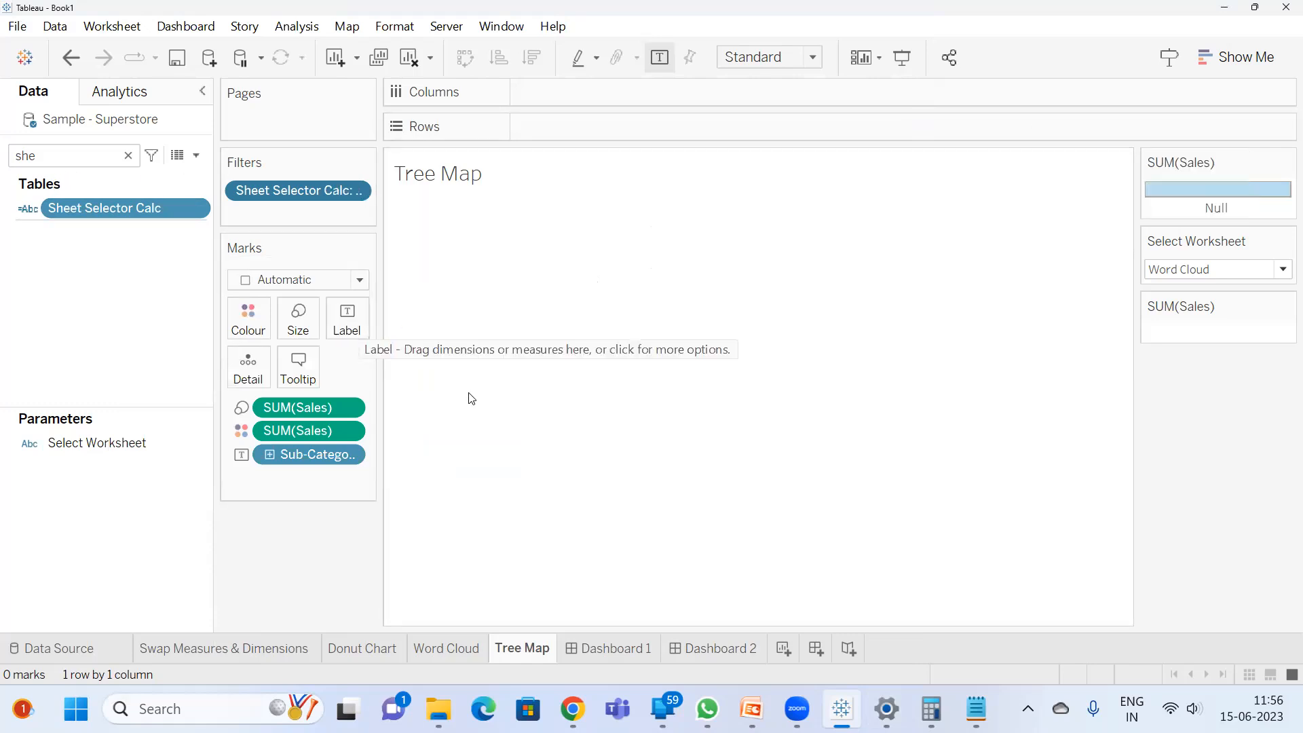
# - Review the Sheet Selector Calc filter's custom value list on the Tree Map and Word Cloud sheets, and open the Donut Chart sheet
pyautogui.doubleClick(316, 198)
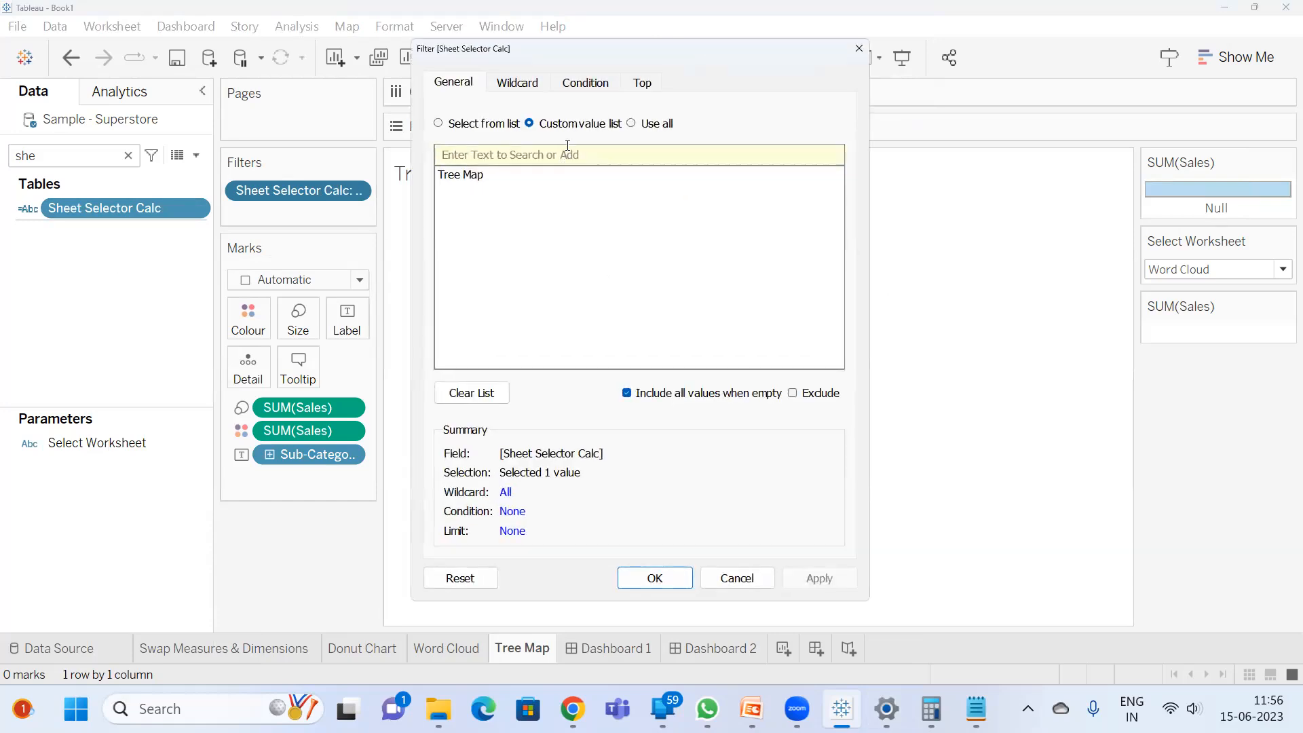
pyautogui.click(656, 578)
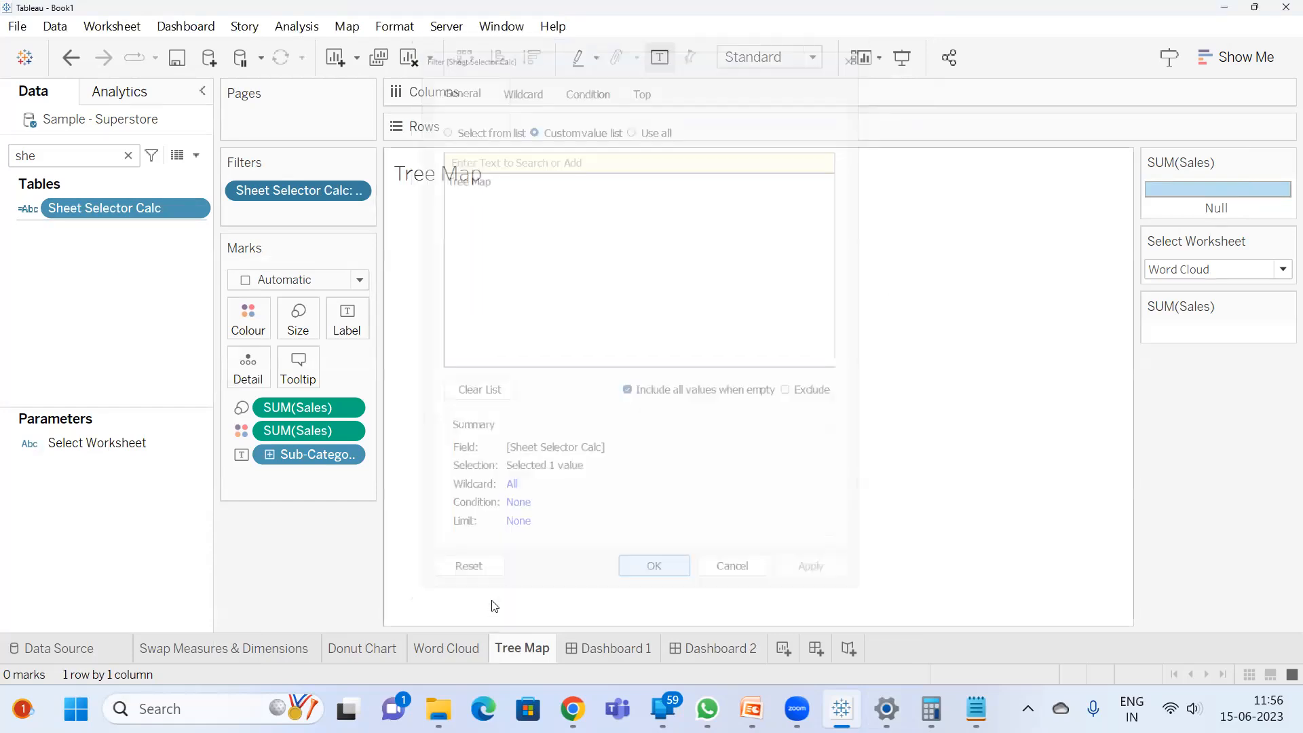
pyautogui.click(448, 648)
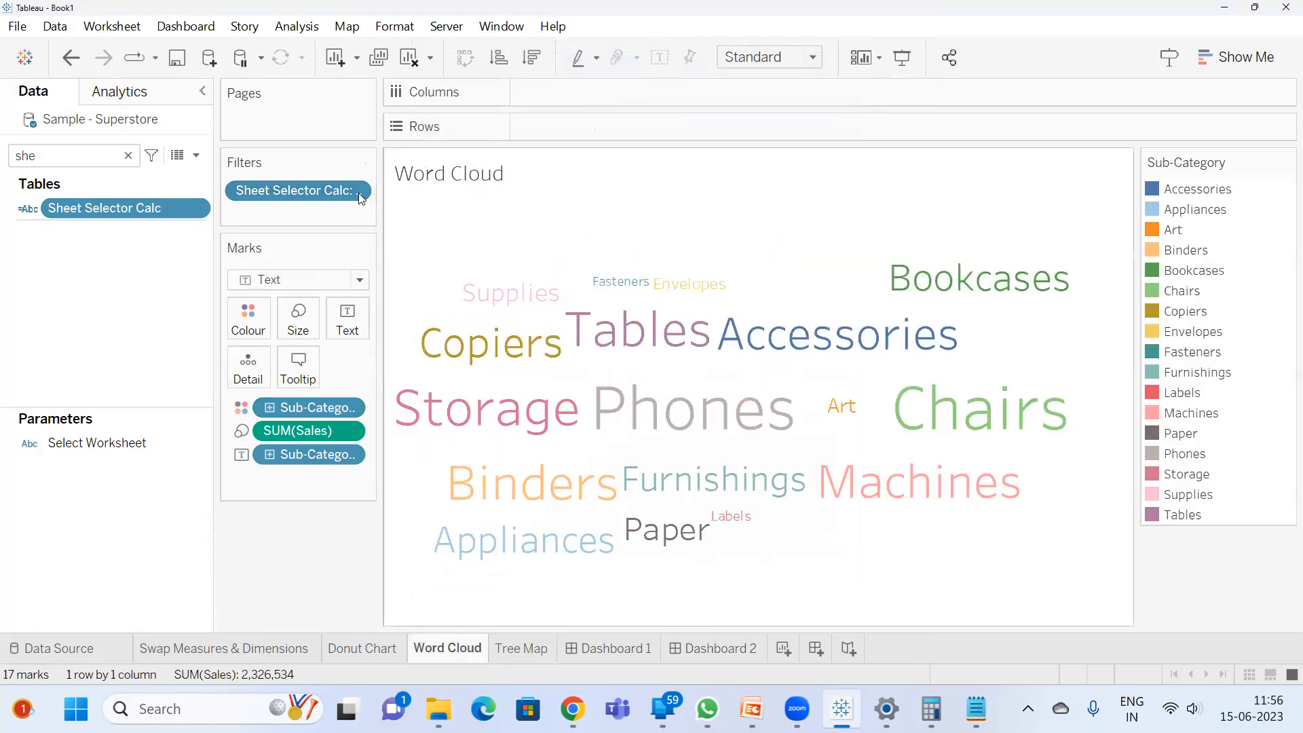
pyautogui.doubleClick(284, 198)
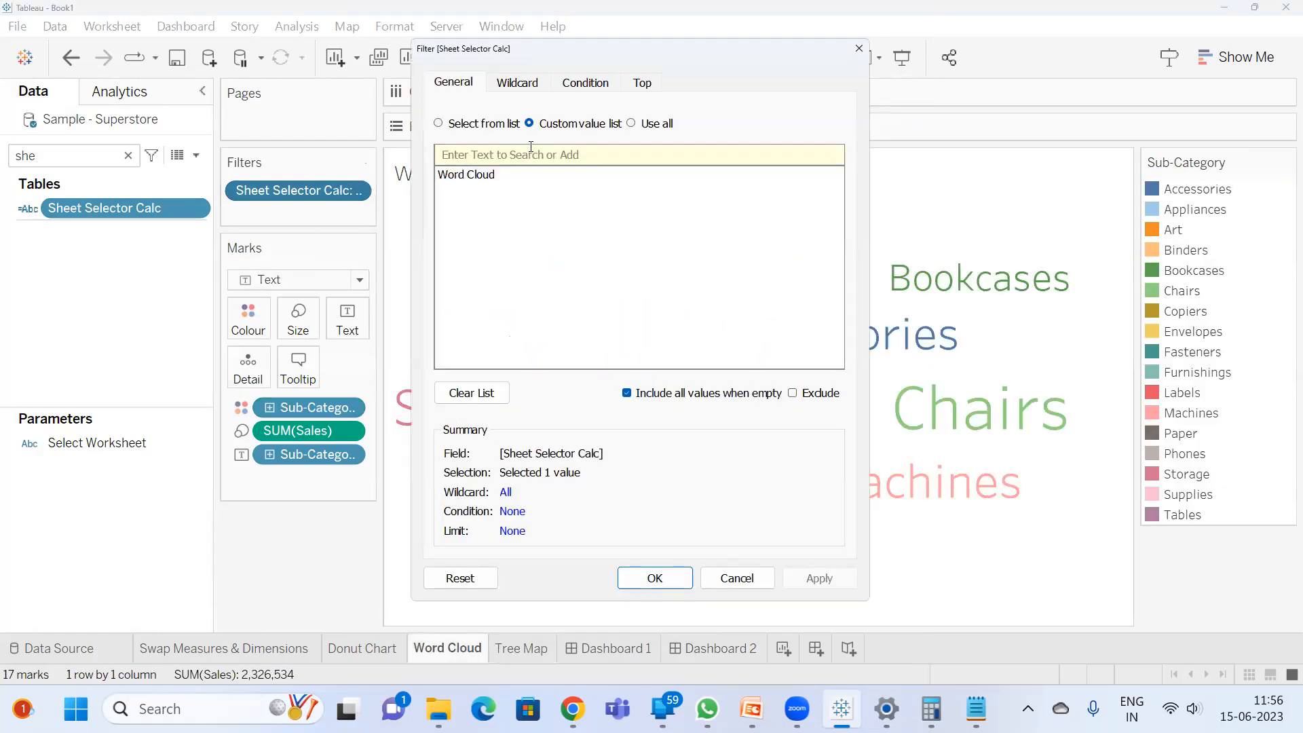
pyautogui.click(662, 580)
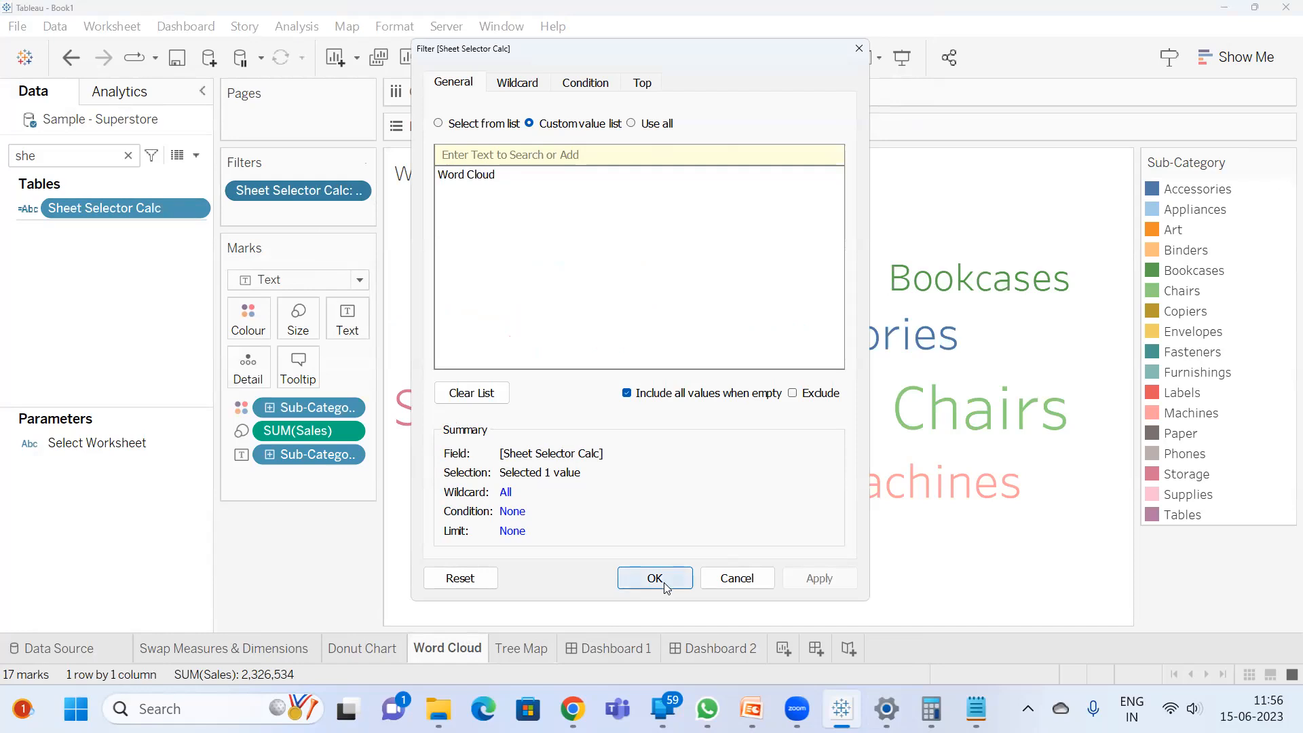
pyautogui.click(357, 649)
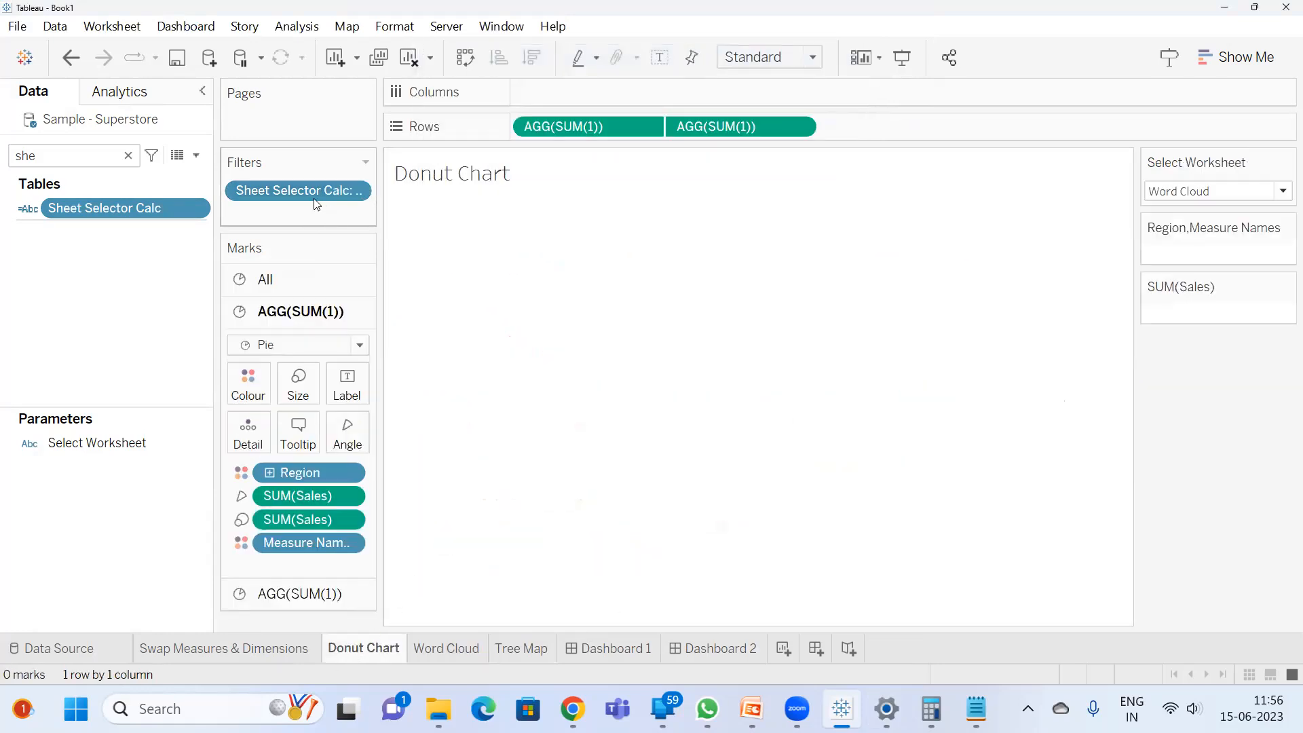
# - Return to Dashboard 2 and set the Select Worksheet parameter to Donut, followed by Tree Map
pyautogui.click(710, 645)
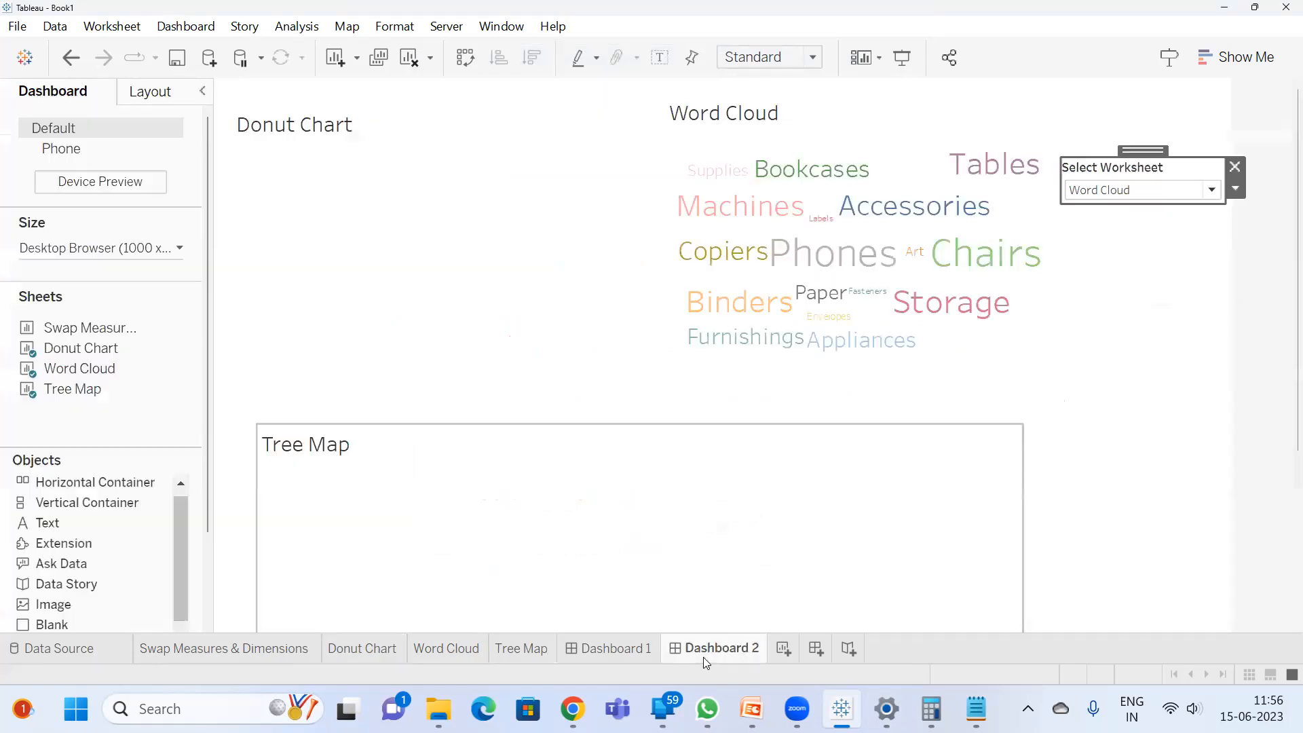
pyautogui.click(1150, 192)
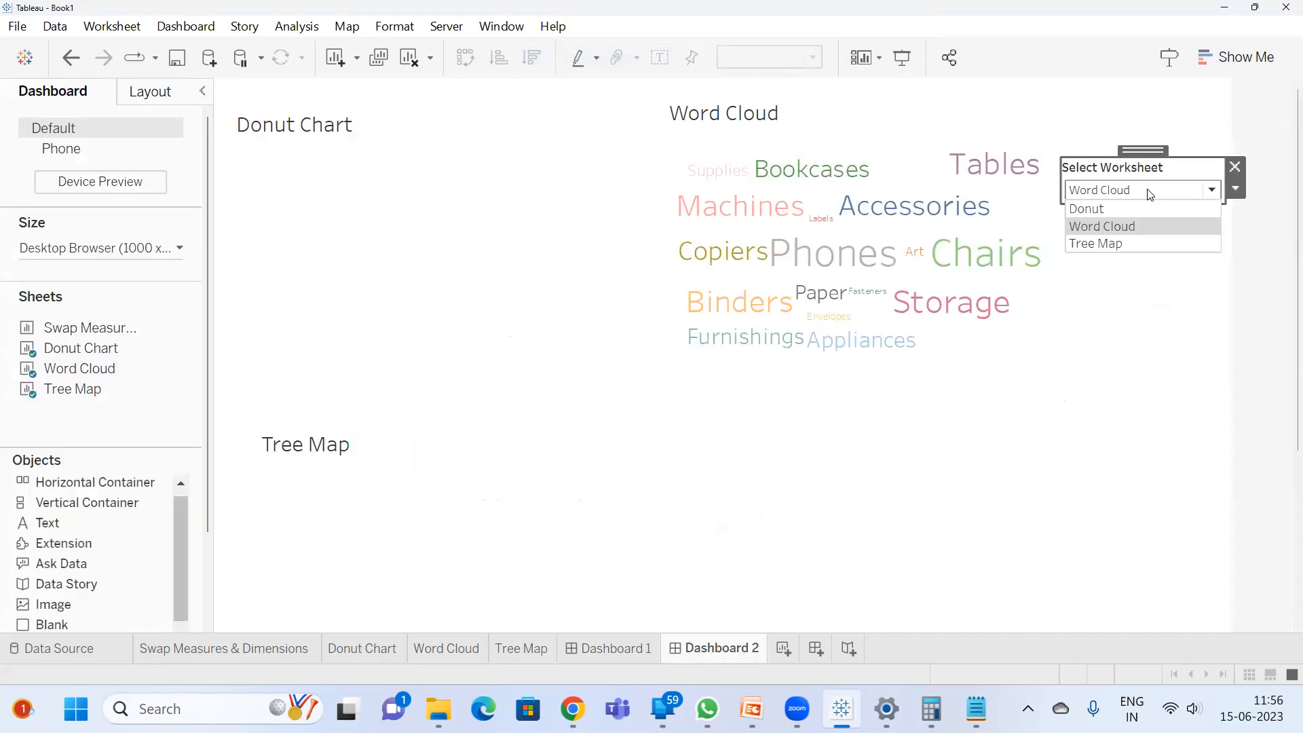
pyautogui.click(1143, 208)
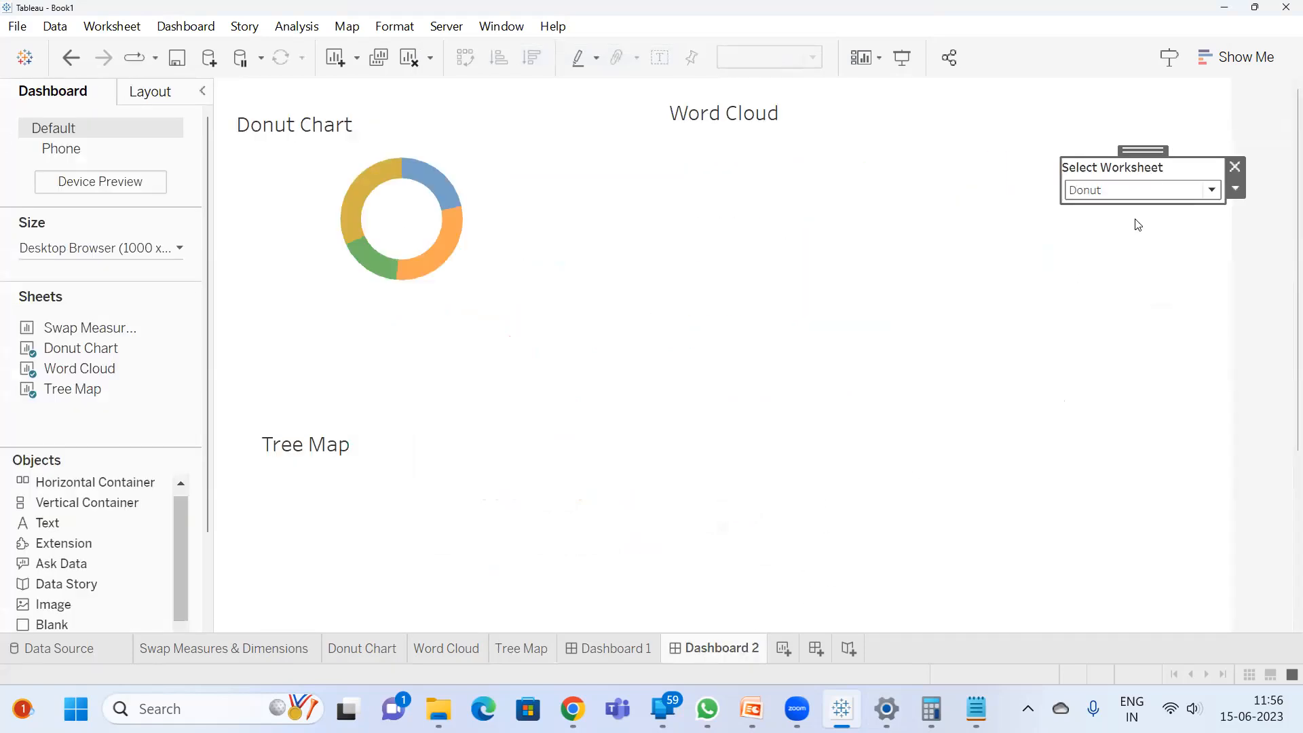
pyautogui.click(1144, 192)
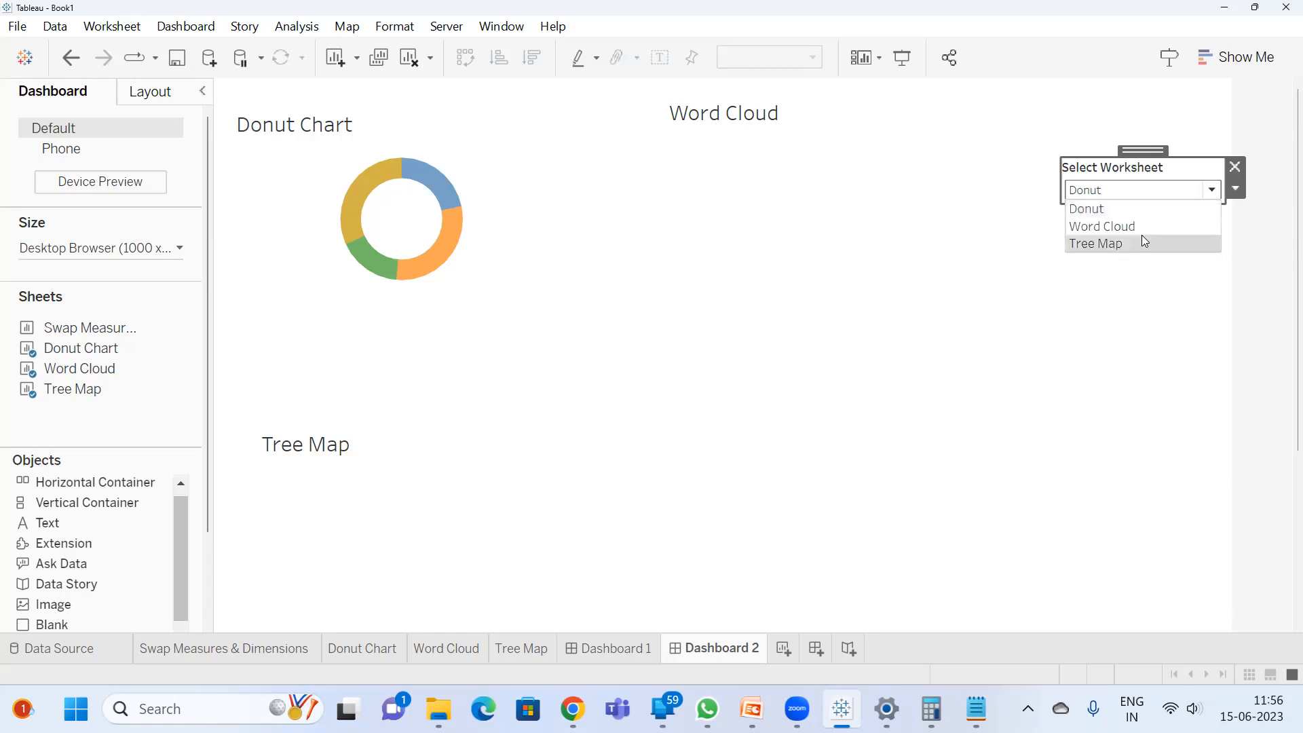
pyautogui.click(1142, 237)
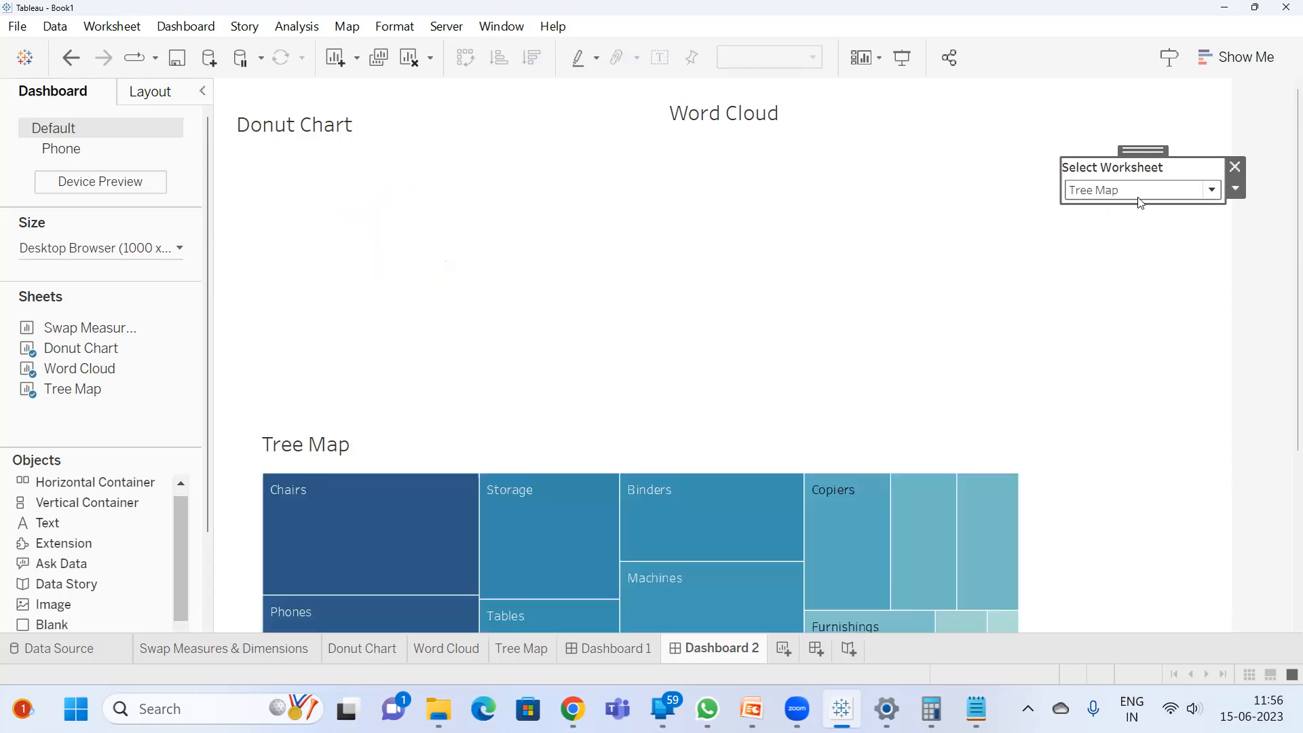
pyautogui.click(344, 167)
pyautogui.click(582, 179)
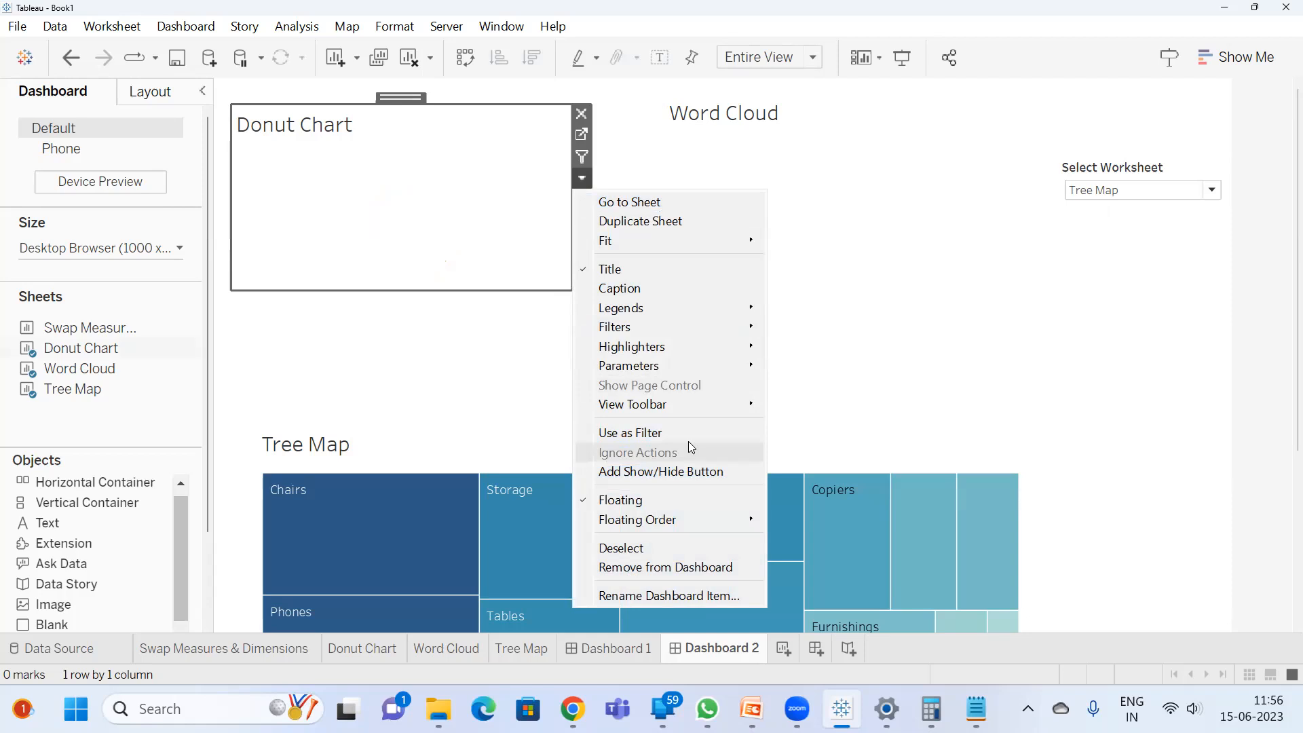
pyautogui.click(970, 409)
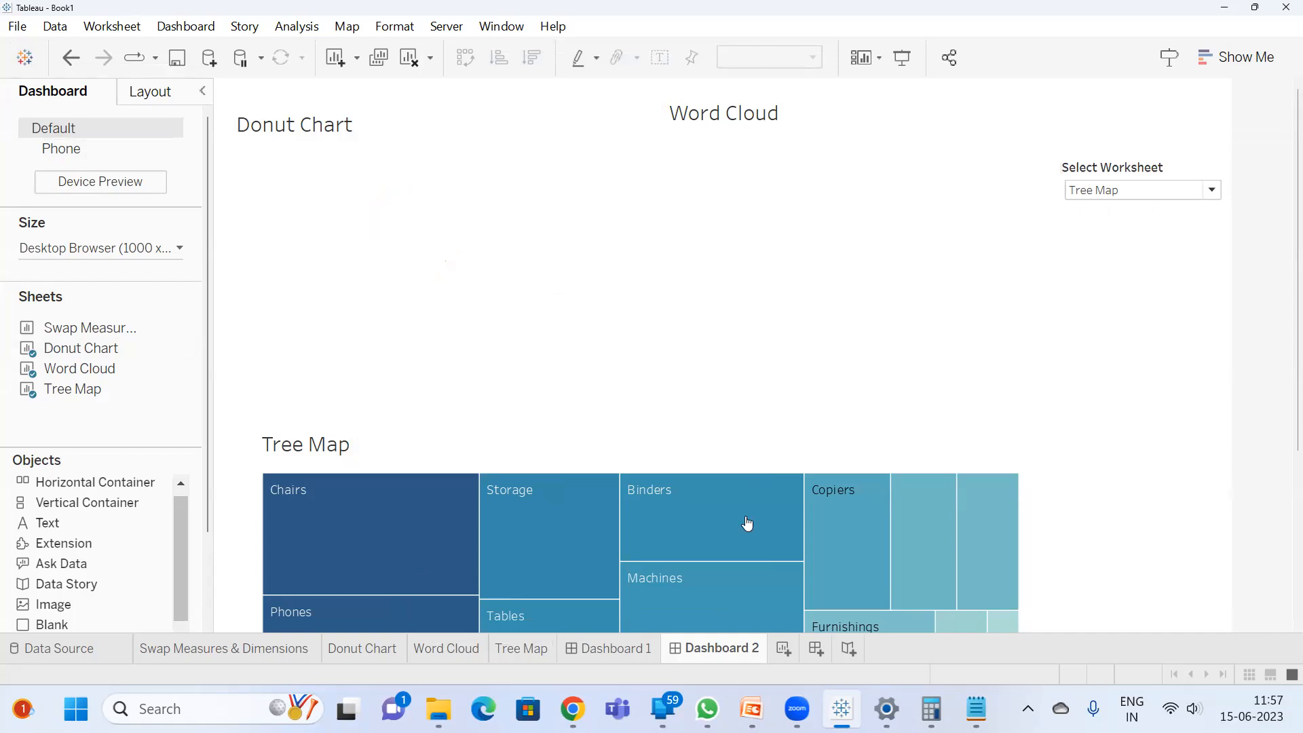
# - Open the Word Cloud sheet briefly, and on the Donut Chart sheet set the Select Worksheet parameter to Donut
pyautogui.click(448, 650)
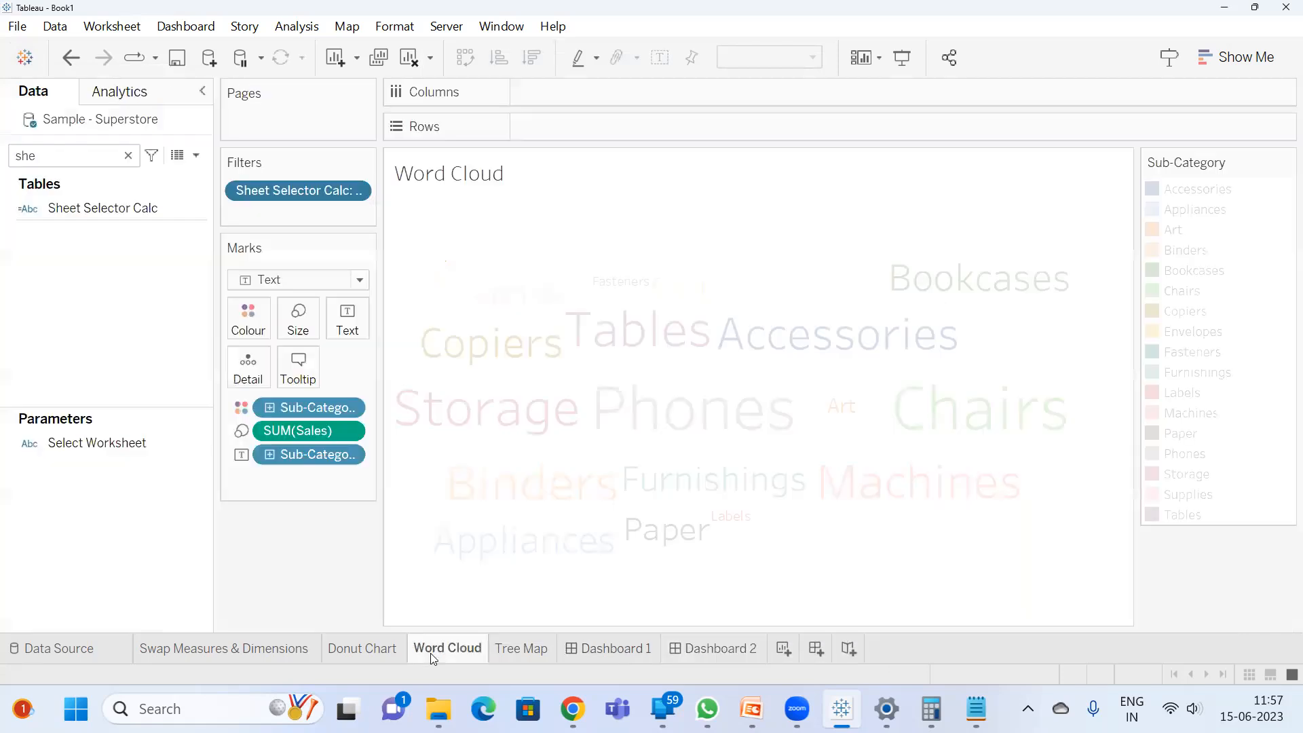
pyautogui.click(365, 649)
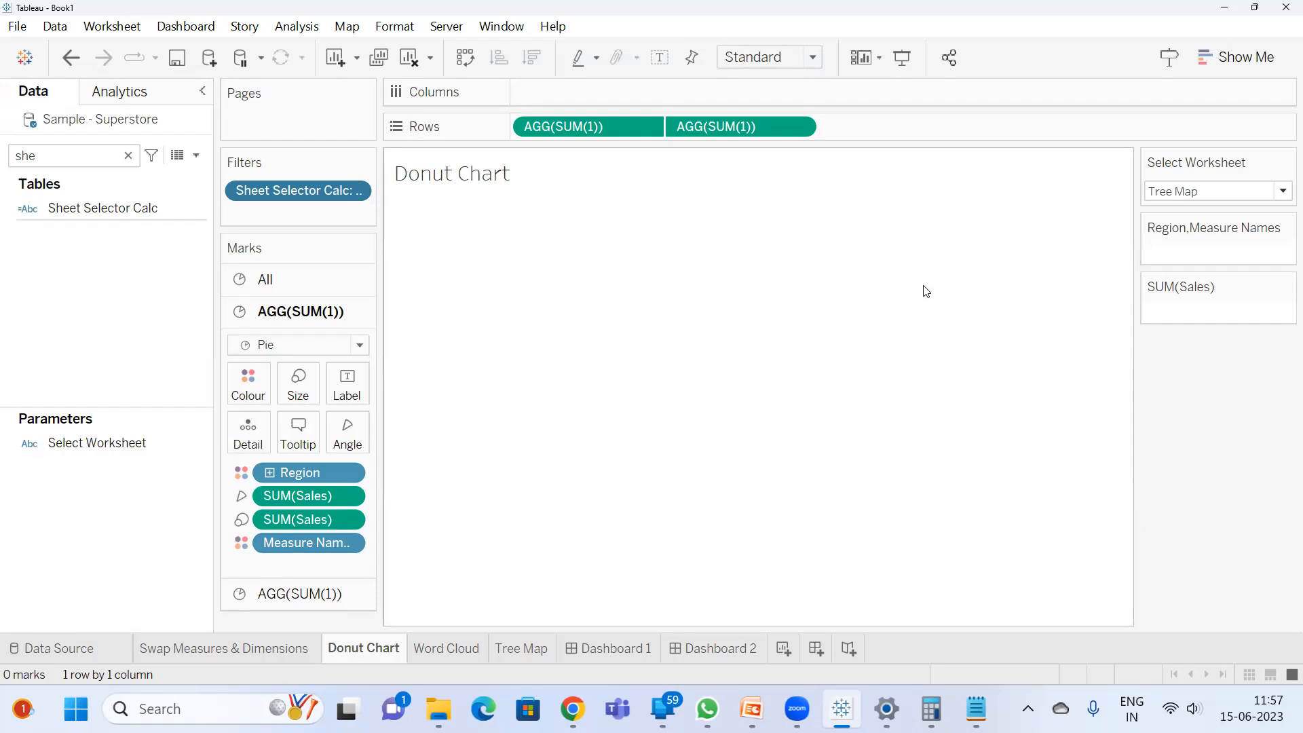
pyautogui.click(1250, 189)
pyautogui.click(1225, 208)
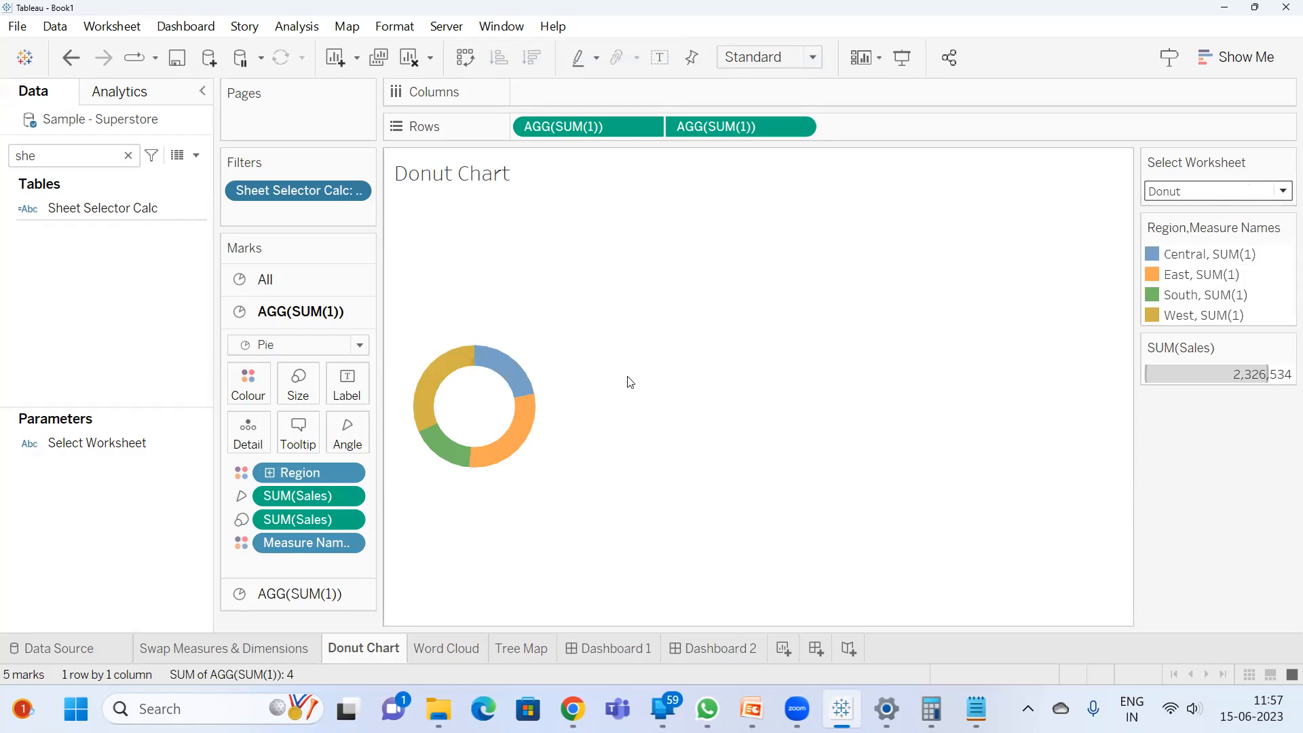
# - Review the Donut Chart's Sheet Selector Calc filter values and check the chart with Select Worksheet set to Word Cloud and Tree Map
pyautogui.doubleClick(296, 190)
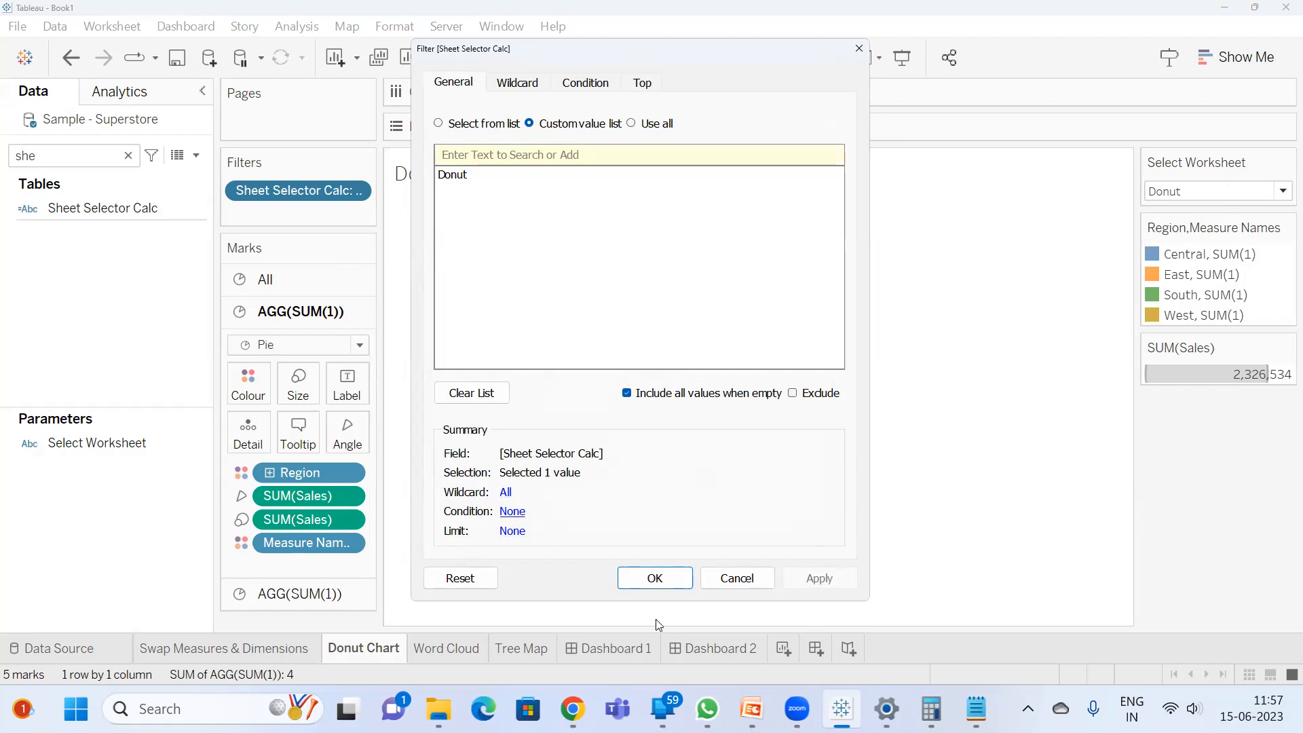
pyautogui.click(659, 584)
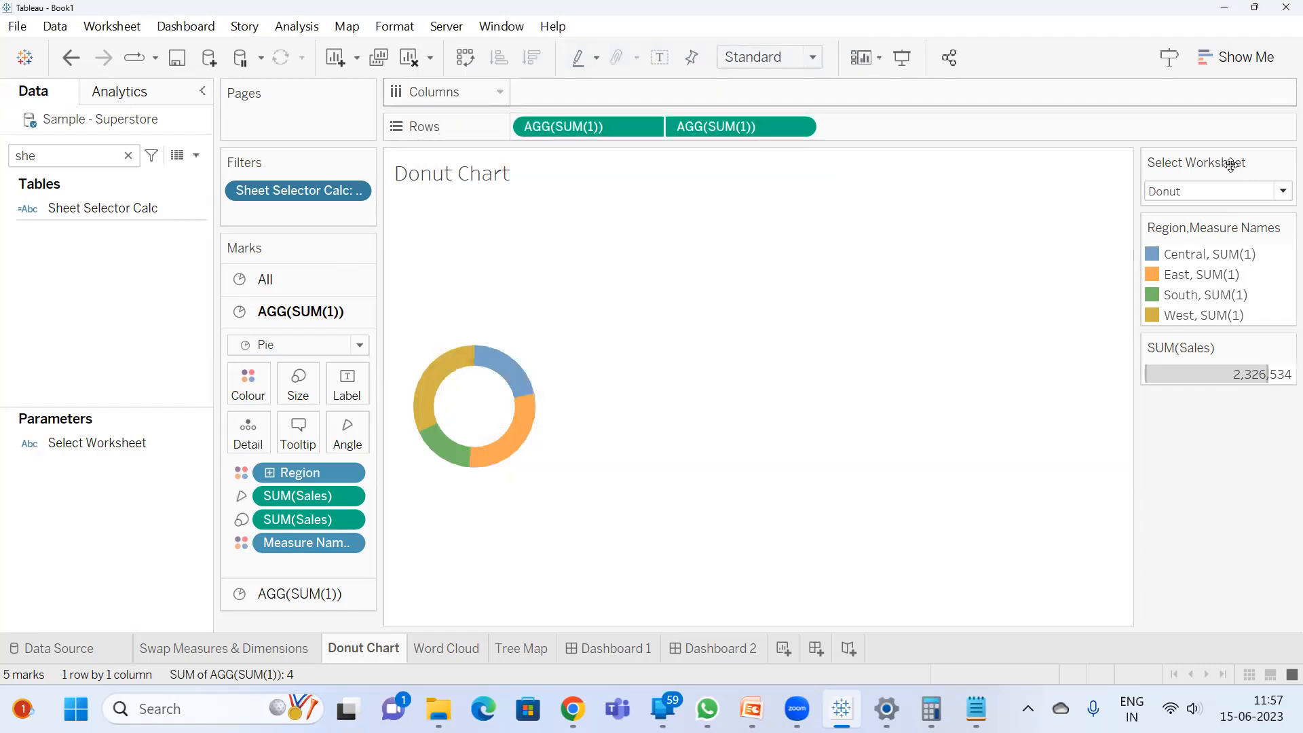
pyautogui.click(1198, 199)
pyautogui.click(1193, 224)
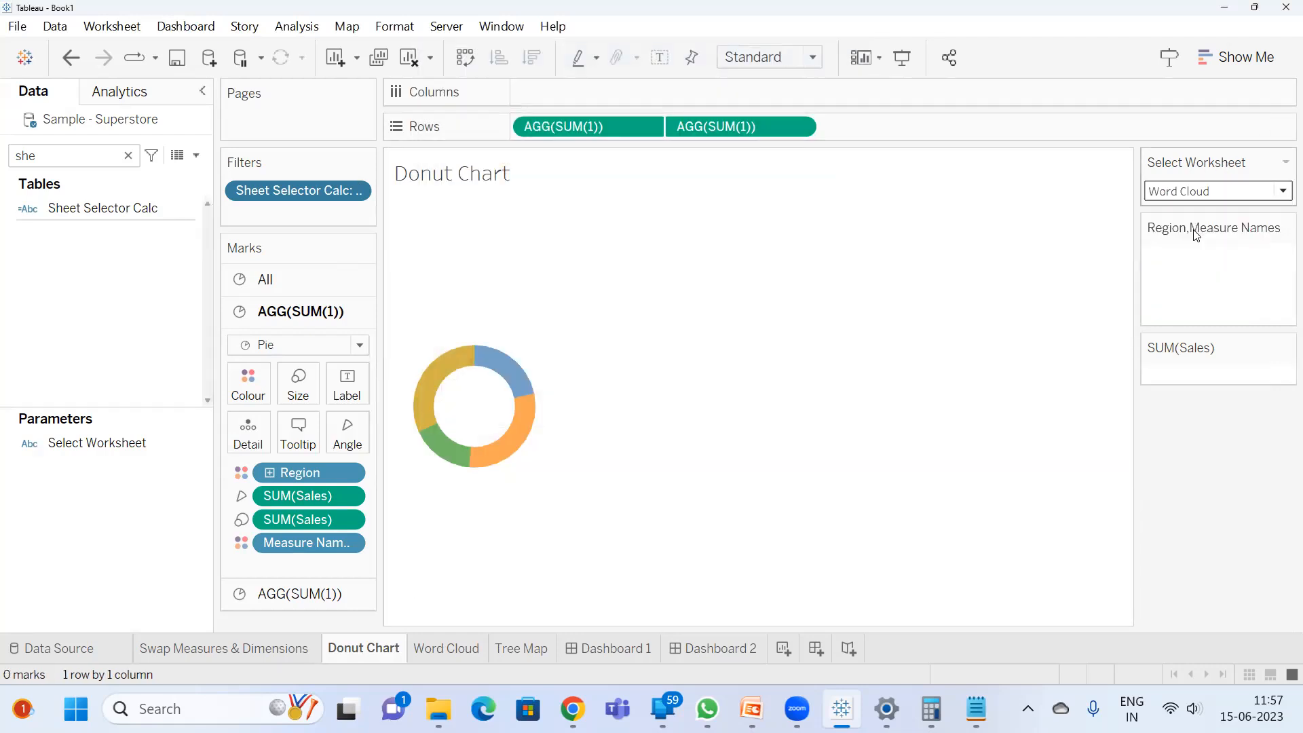
pyautogui.click(1221, 193)
pyautogui.click(1205, 246)
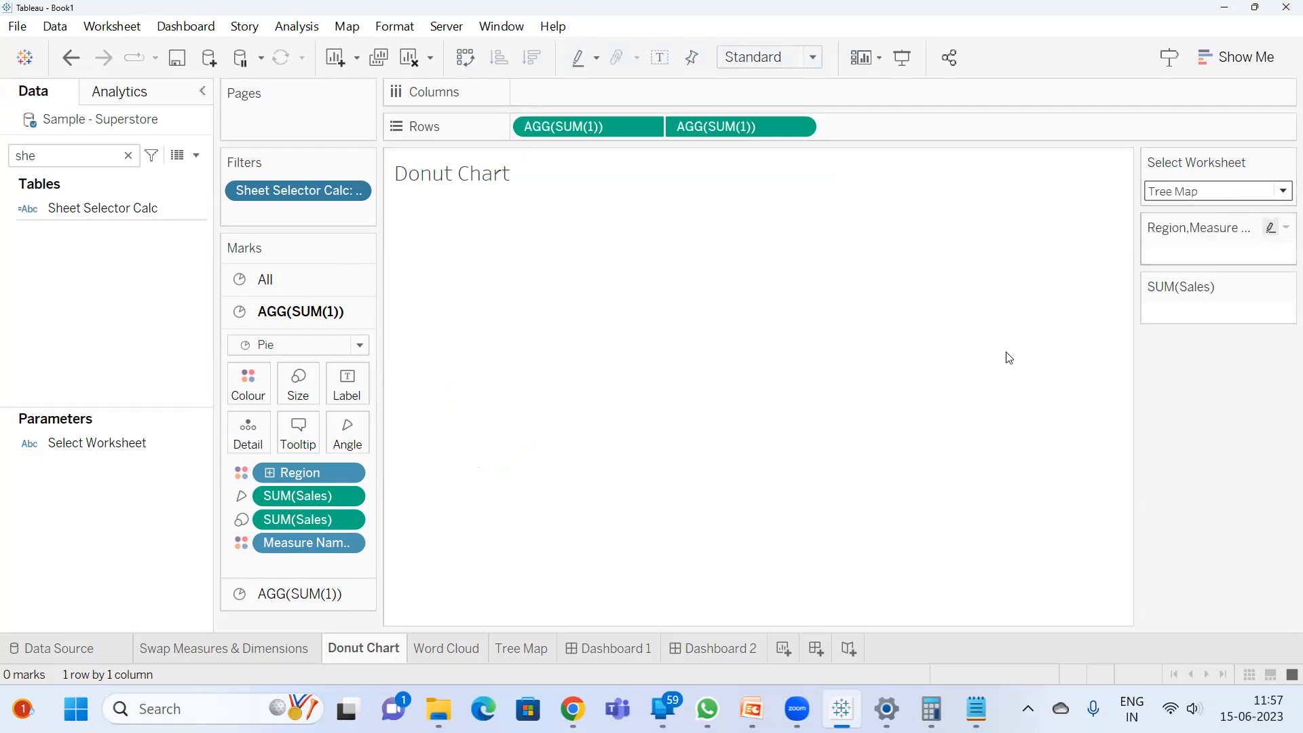
# - Show the Select Worksheet parameter control on the Word Cloud sheet and set it to Word Cloud
pyautogui.click(444, 648)
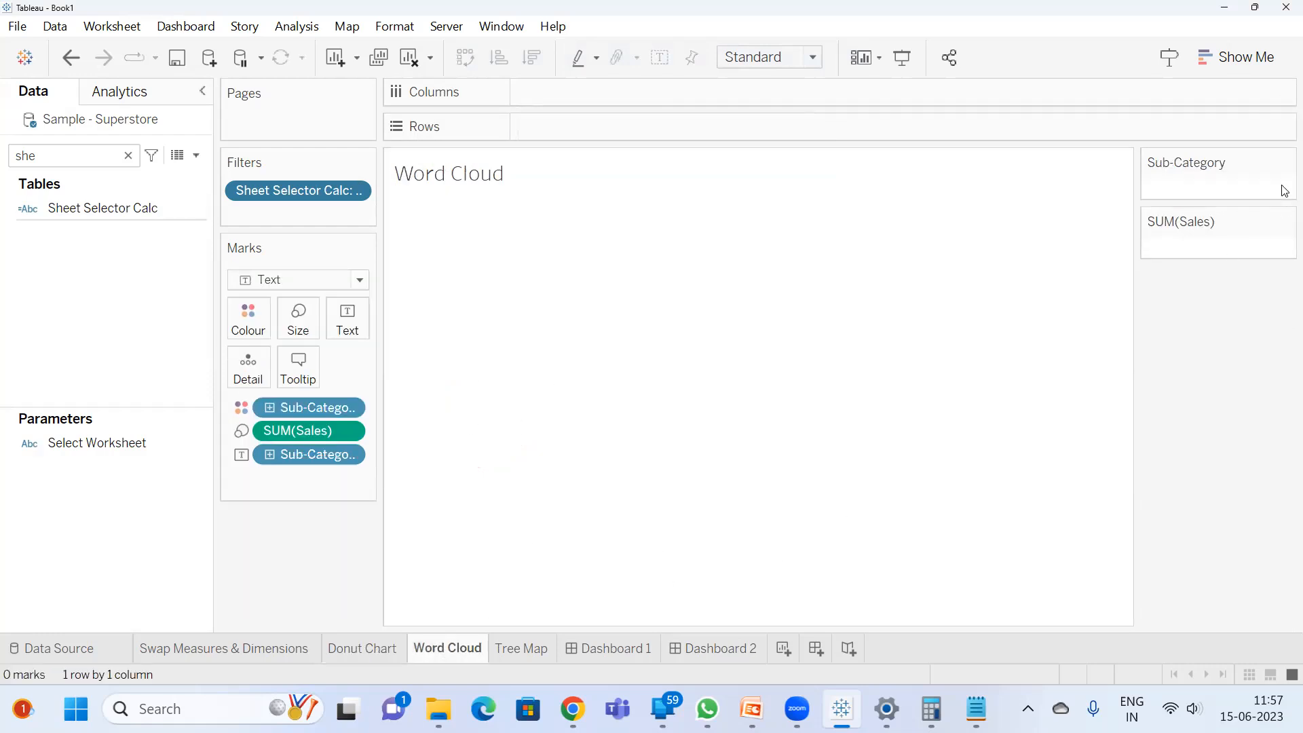
pyautogui.rightClick(148, 453)
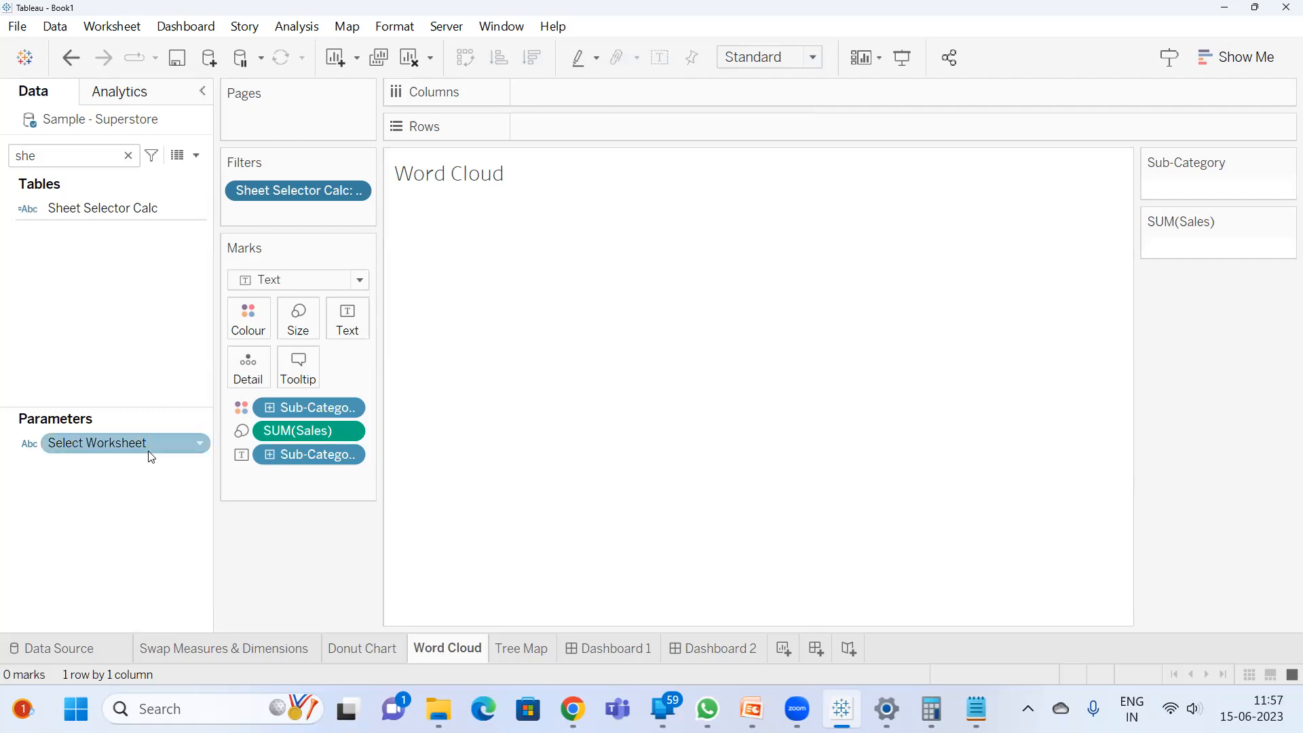
pyautogui.click(228, 126)
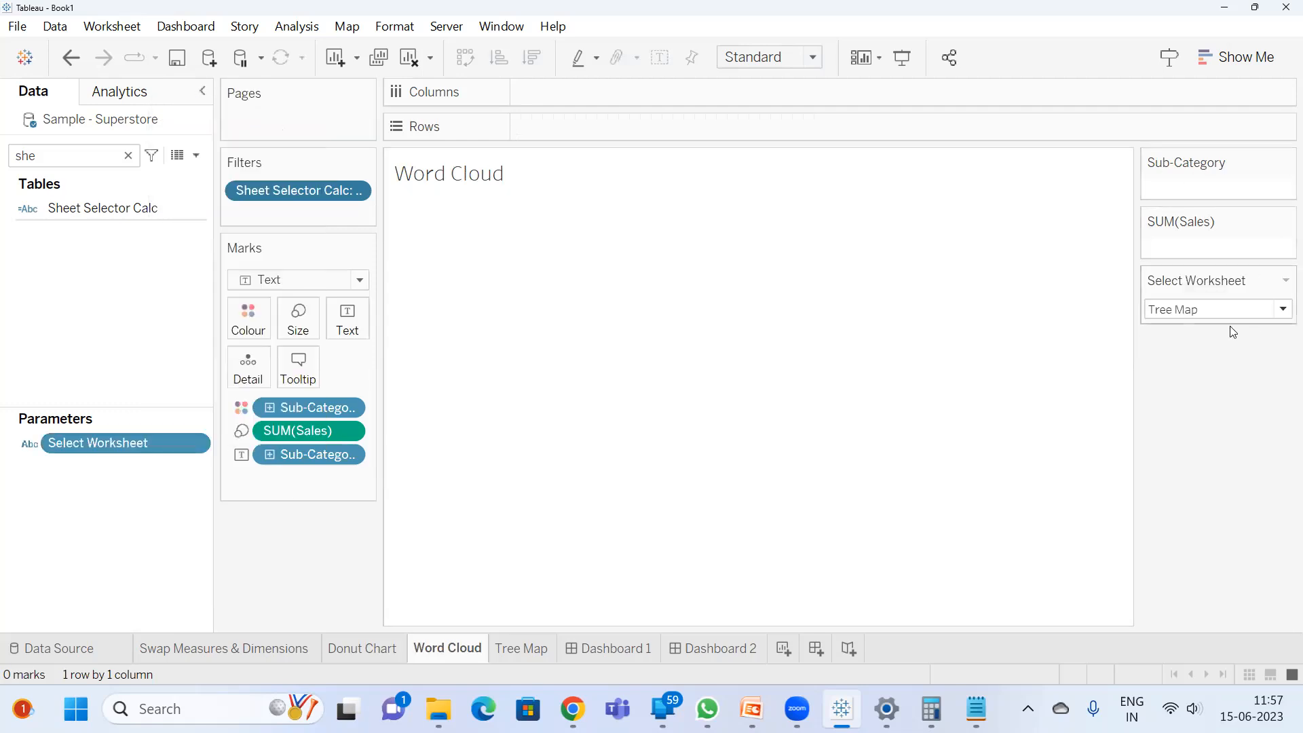
pyautogui.click(1225, 310)
pyautogui.click(1209, 345)
pyautogui.click(1222, 582)
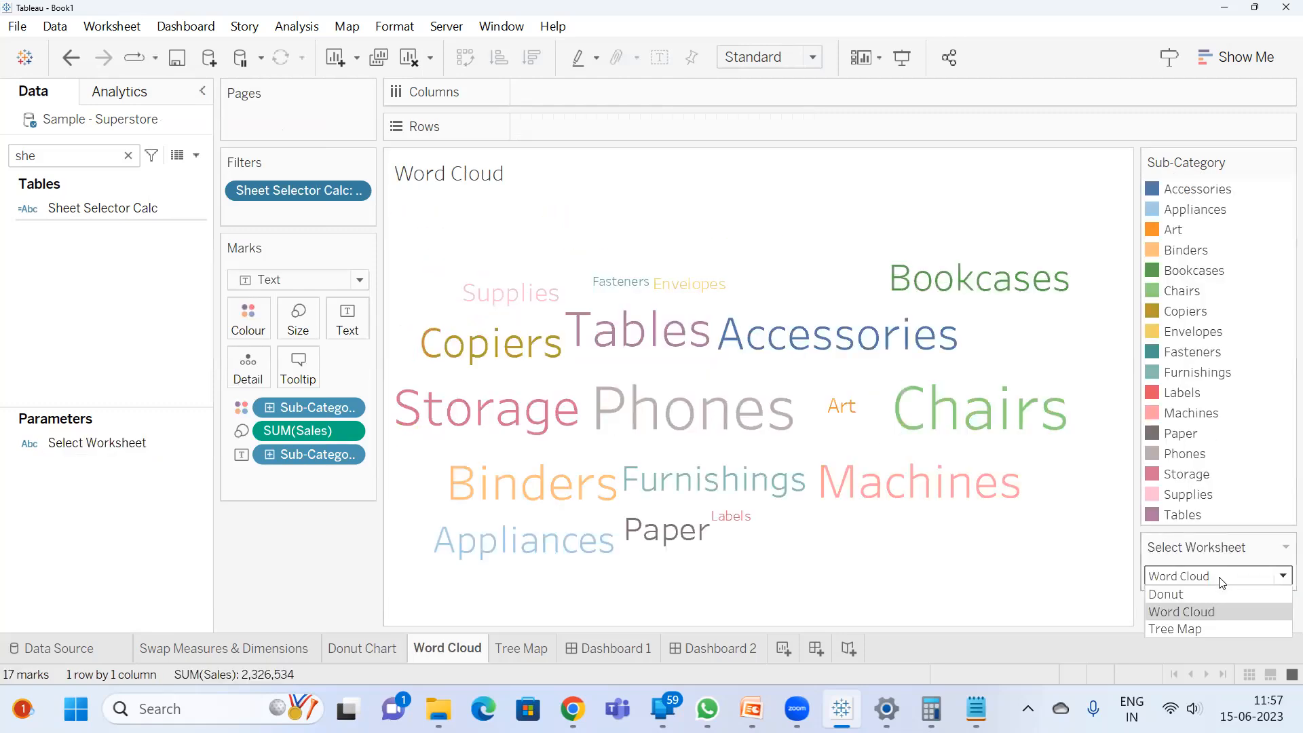
# - Check the word cloud with the Select Worksheet parameter set to Donut, followed by Tree Map
pyautogui.click(1204, 589)
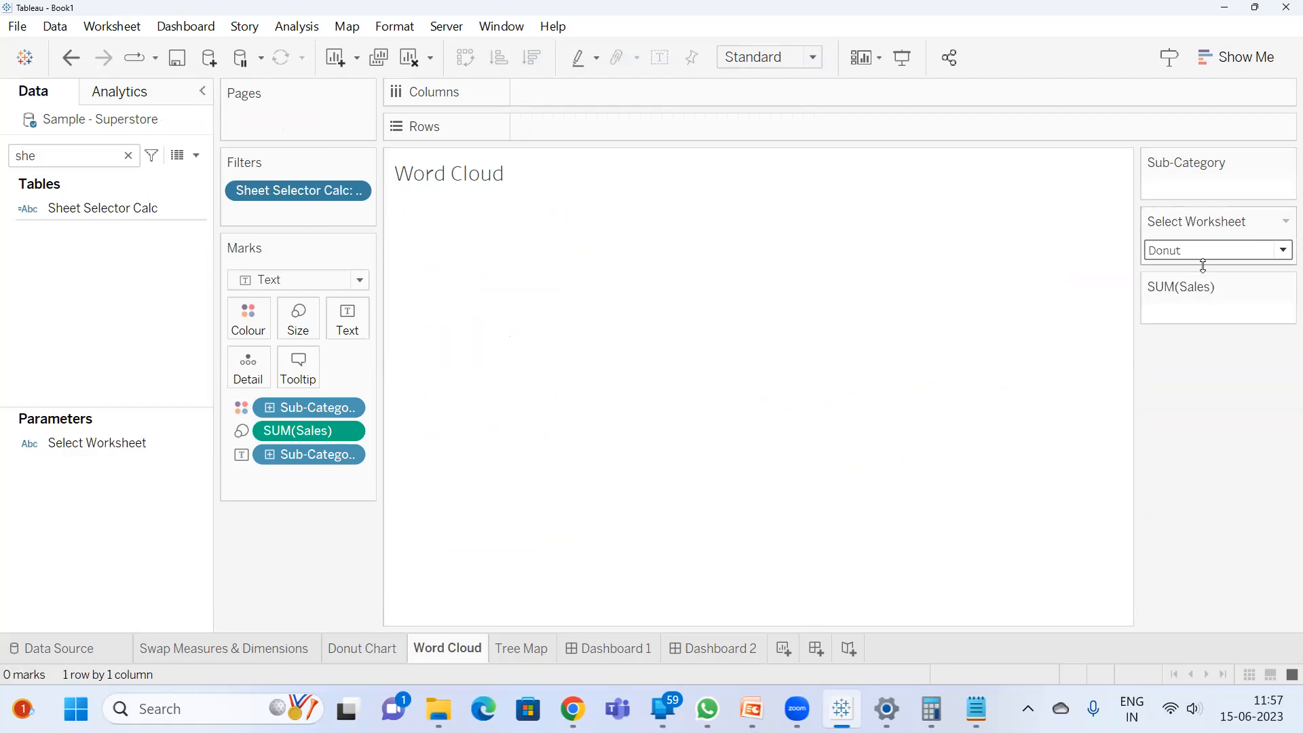
pyautogui.click(1236, 253)
pyautogui.click(1259, 307)
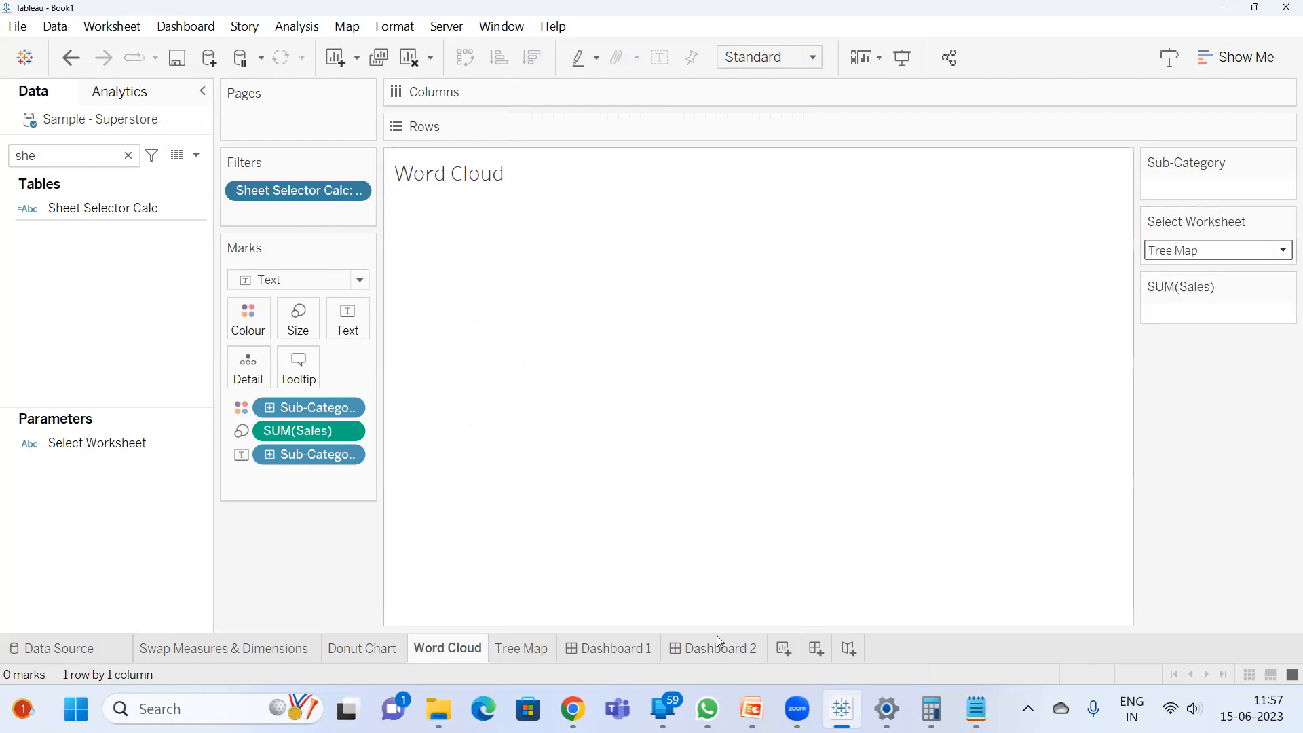
# - Open the Tree Map sheet and set its Select Worksheet parameter to Donut
pyautogui.click(515, 652)
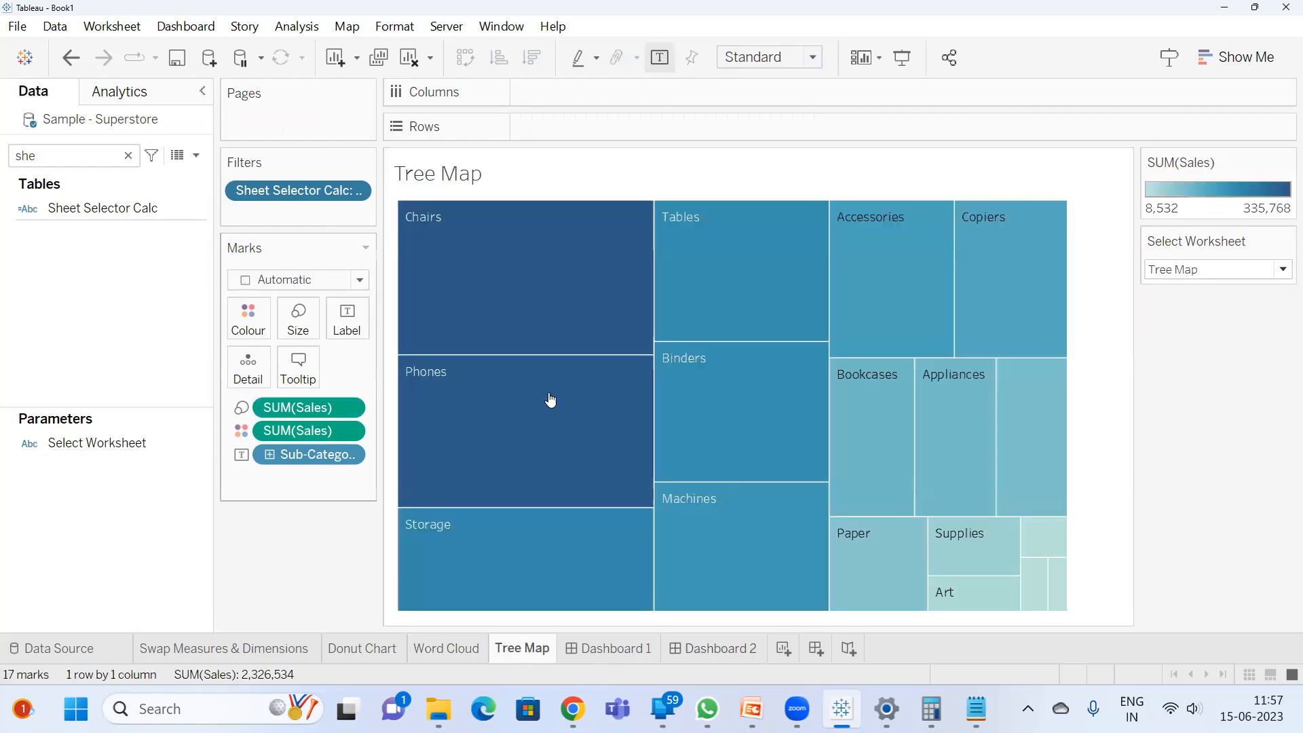
pyautogui.click(1217, 270)
pyautogui.click(1207, 289)
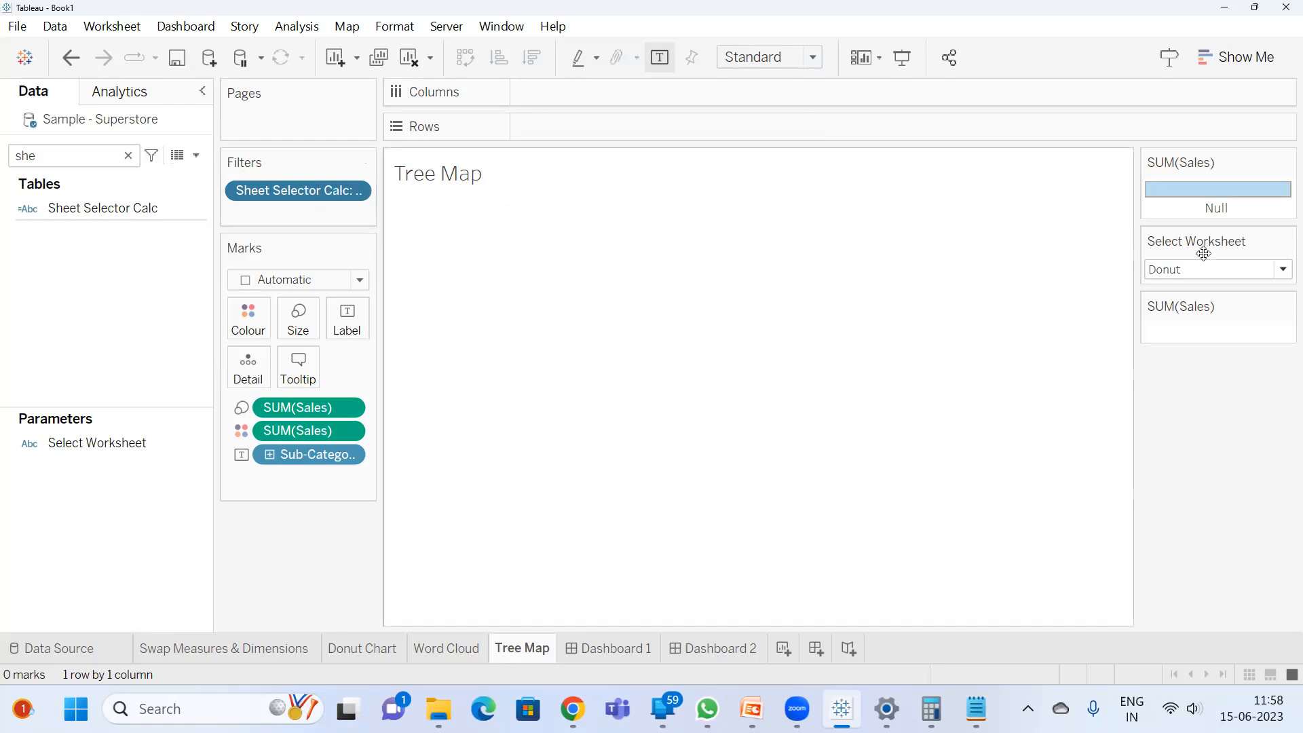
# - Review the custom value list of the Tree Map sheet's Sheet Selector Calc filter and return to the Word Cloud sheet
pyautogui.doubleClick(303, 192)
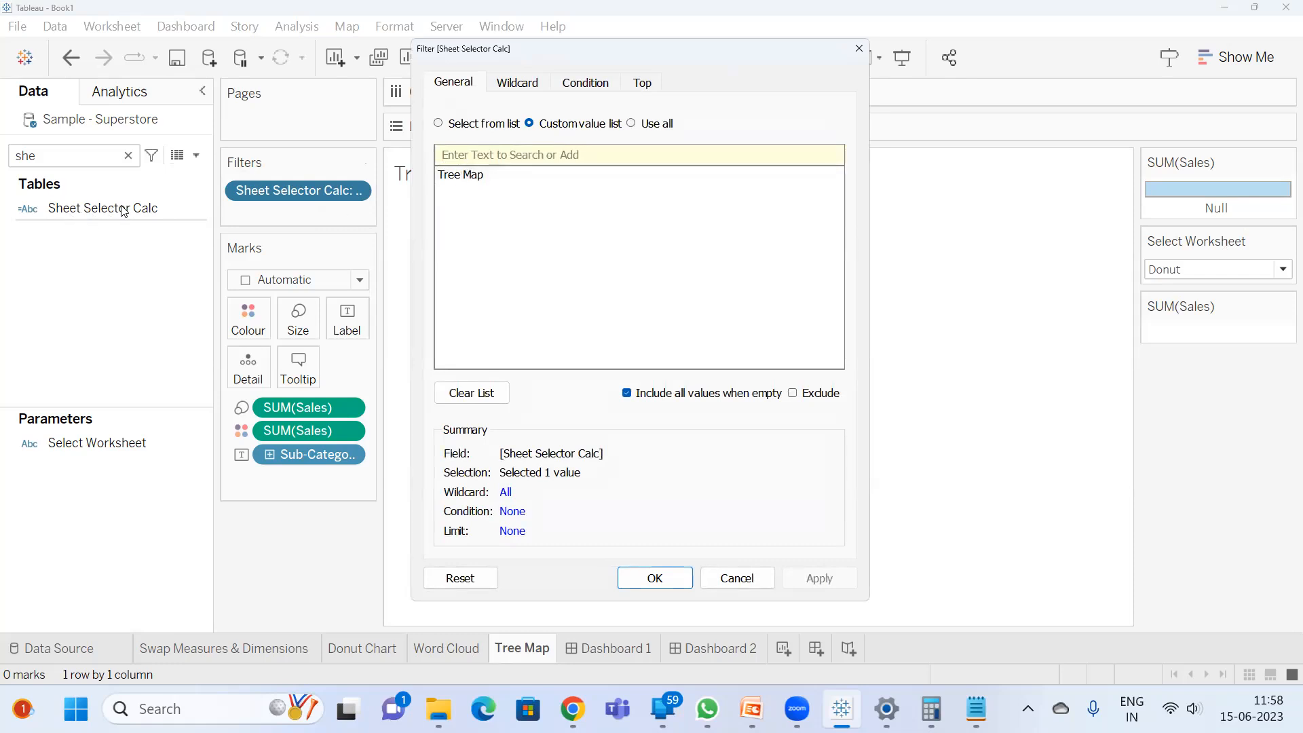
pyautogui.click(652, 578)
pyautogui.click(442, 644)
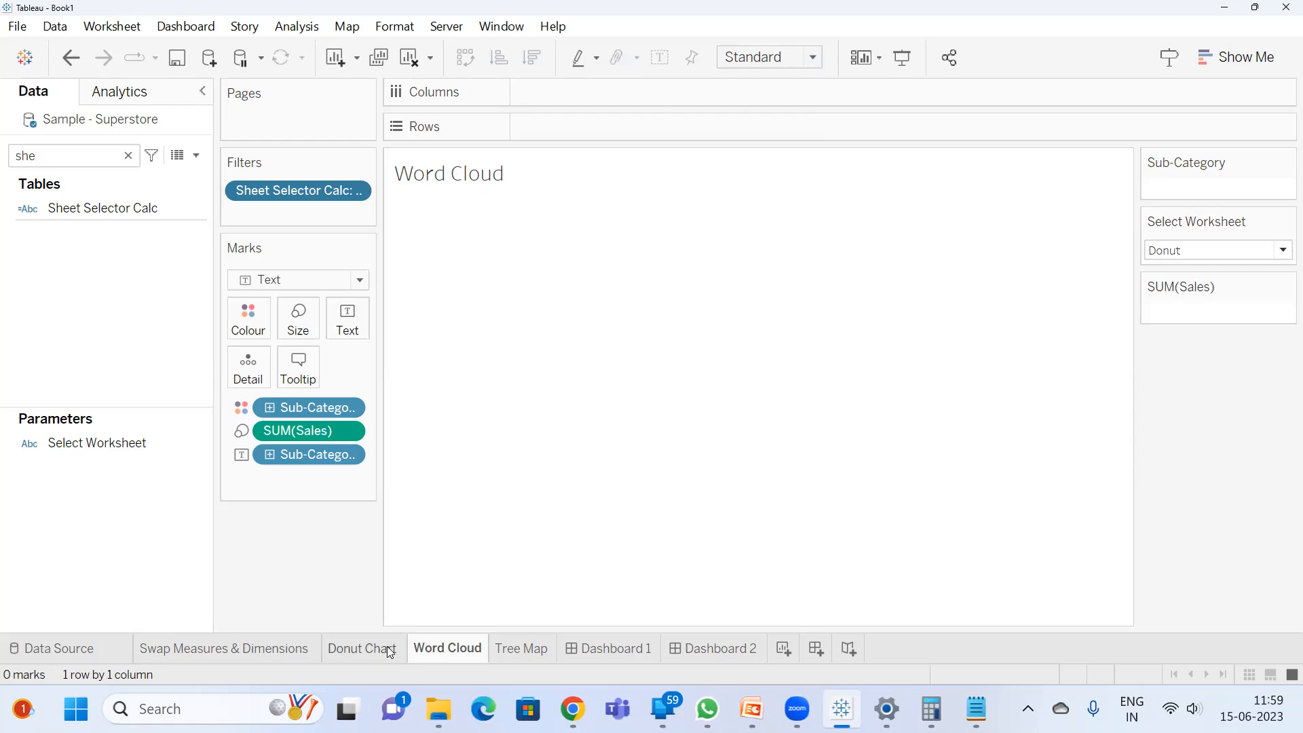
# - Switch to the PowerPoint training deck and review the slides on swapping dimensions and creating a sheet selector, stopping at slide 12
pyautogui.click(751, 709)
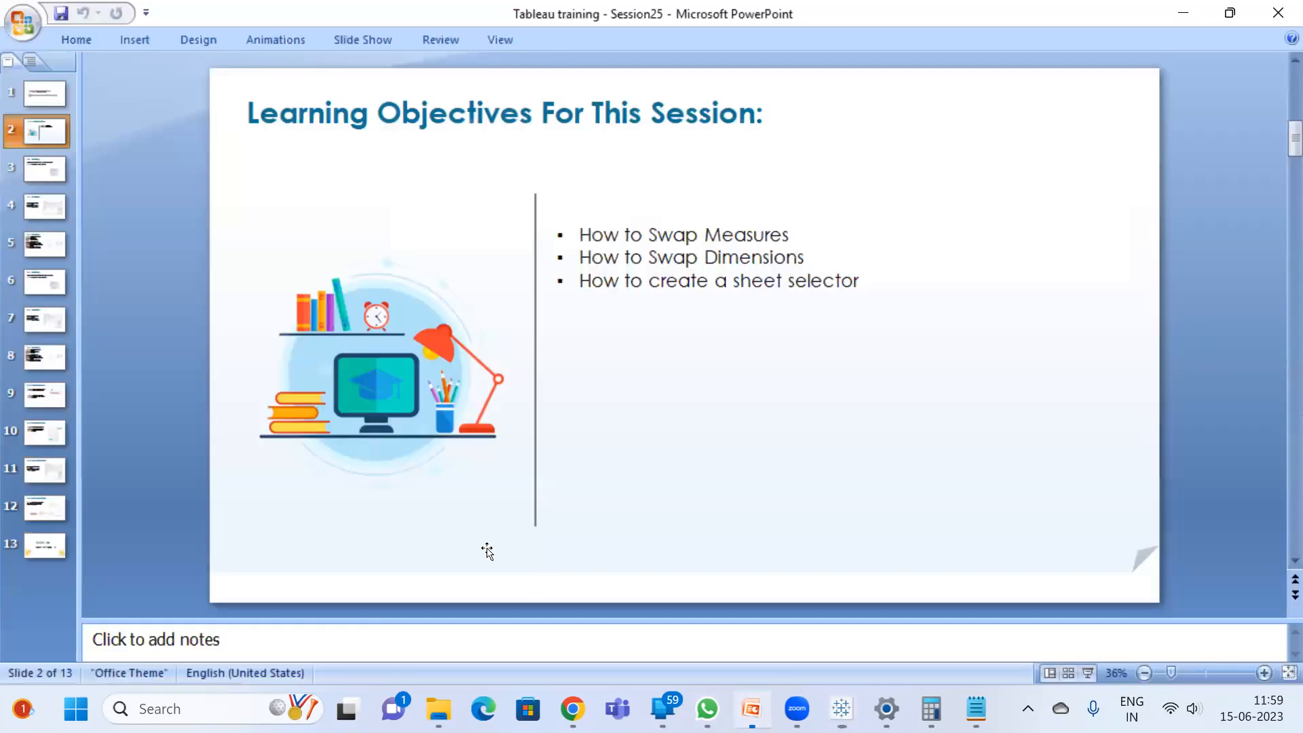
pyautogui.click(57, 303)
pyautogui.press('Down')
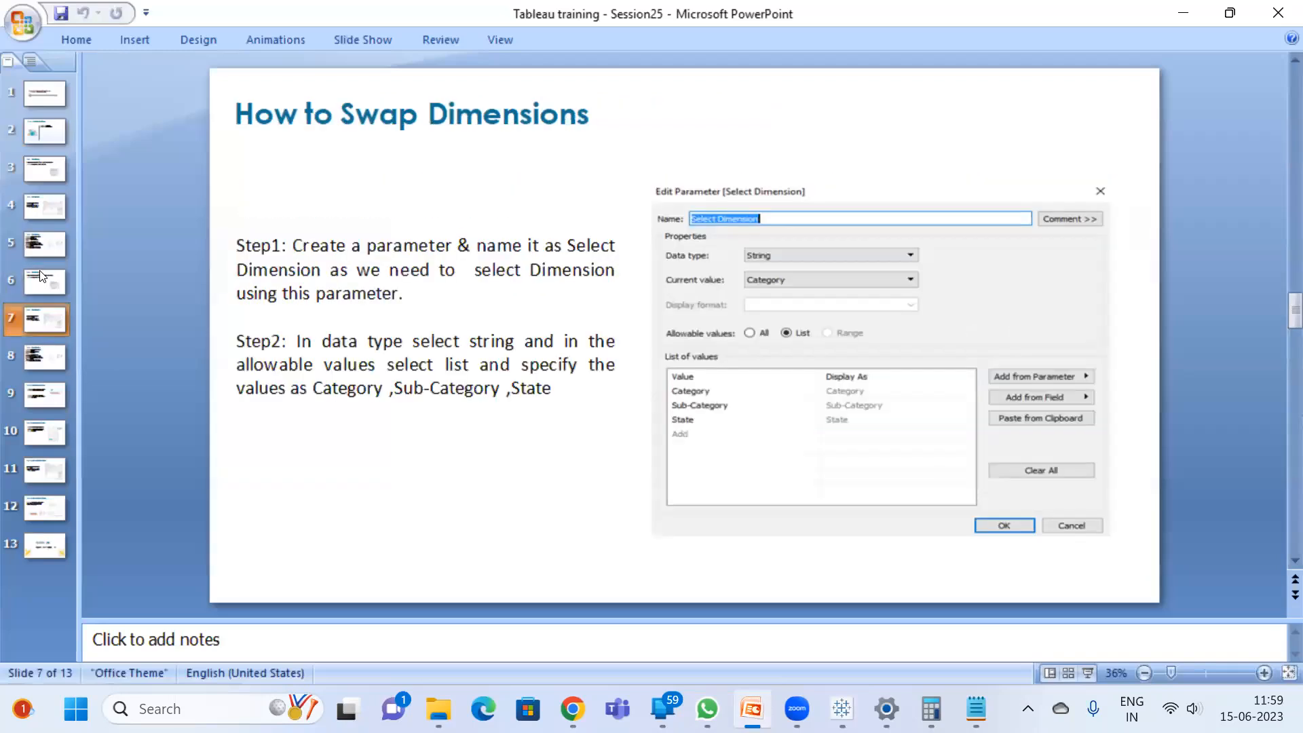
pyautogui.press('Down')
pyautogui.press('Down')
pyautogui.press('Down')
pyautogui.press('Down')
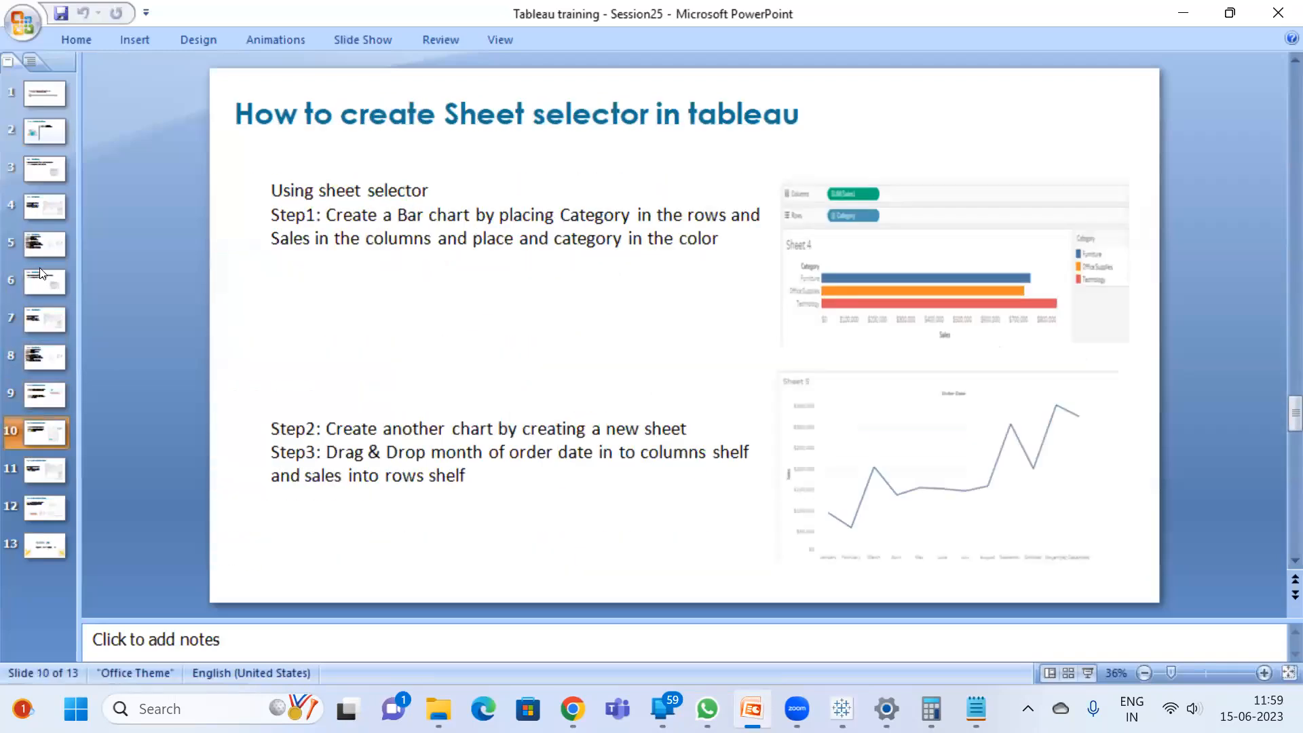
pyautogui.press('Down')
pyautogui.press('Down')
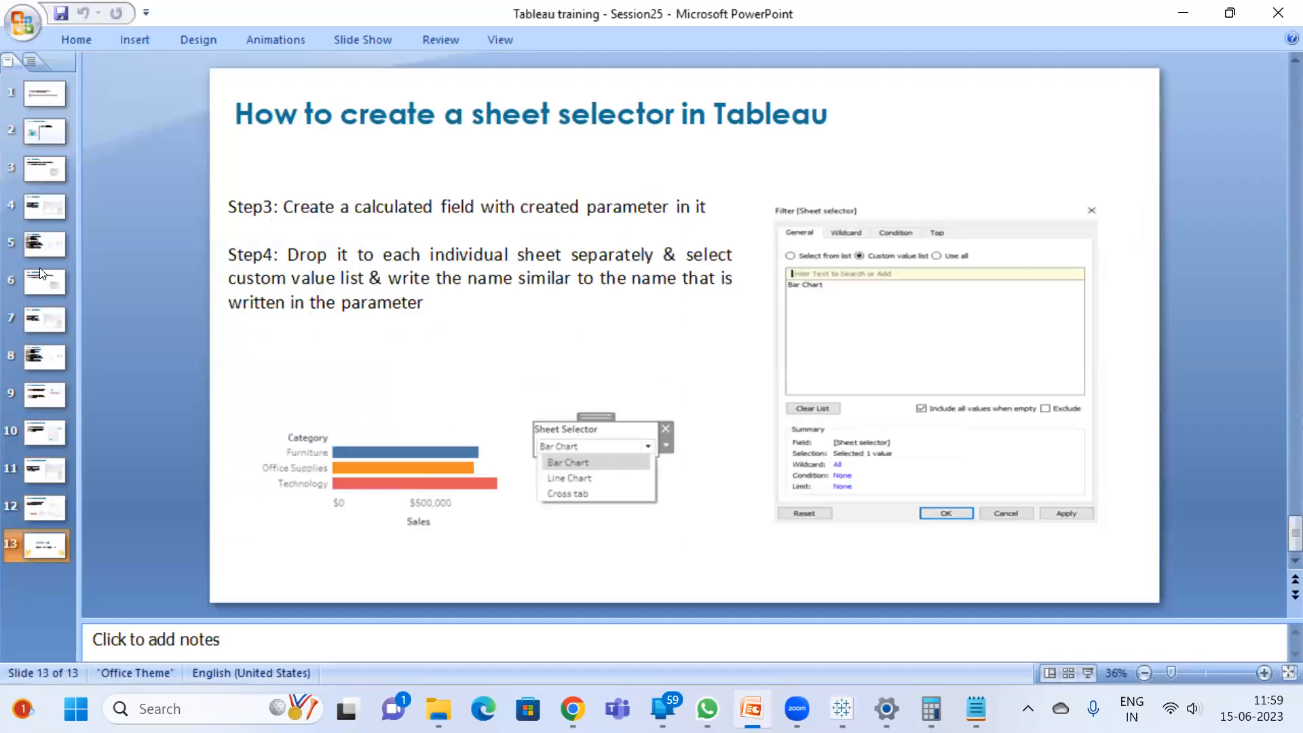
pyautogui.press('Up')
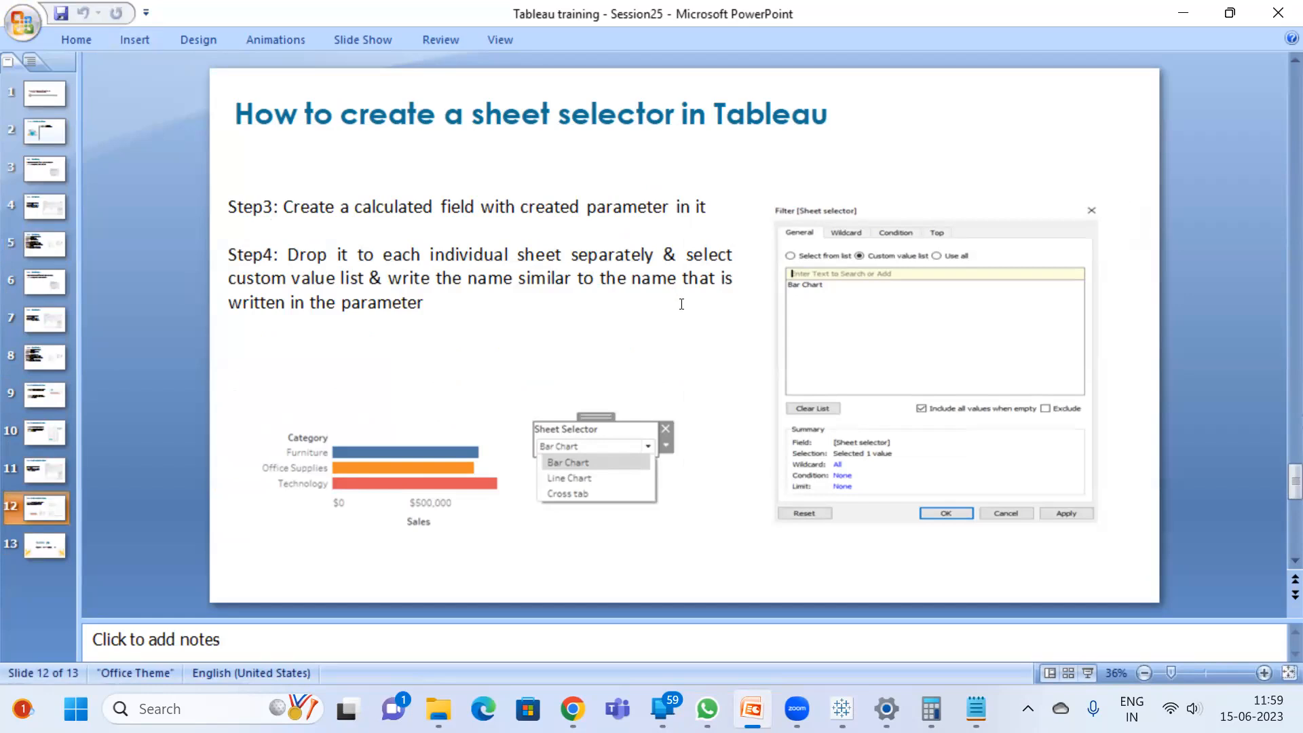
# - Advance to the closing Thank you slide and switch to the Google Meet call in Chrome
pyautogui.press('pagedown')
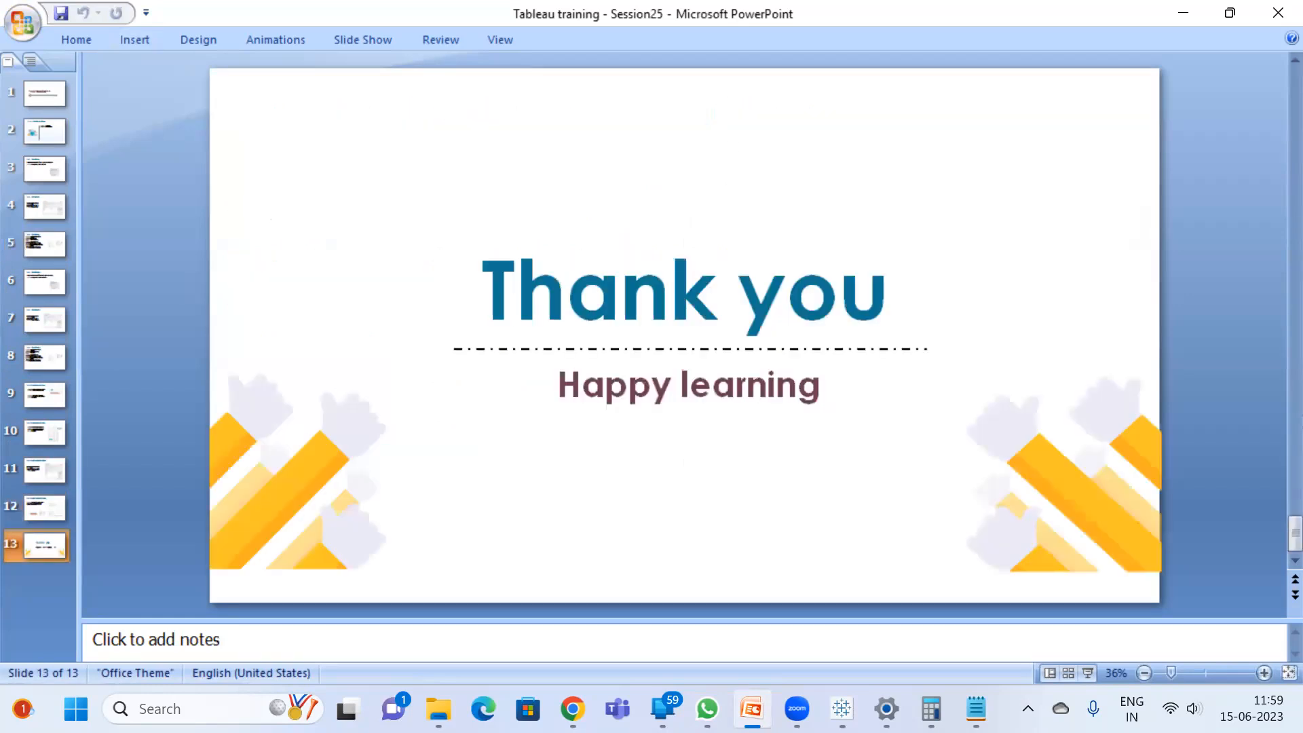
pyautogui.moveTo(581, 699)
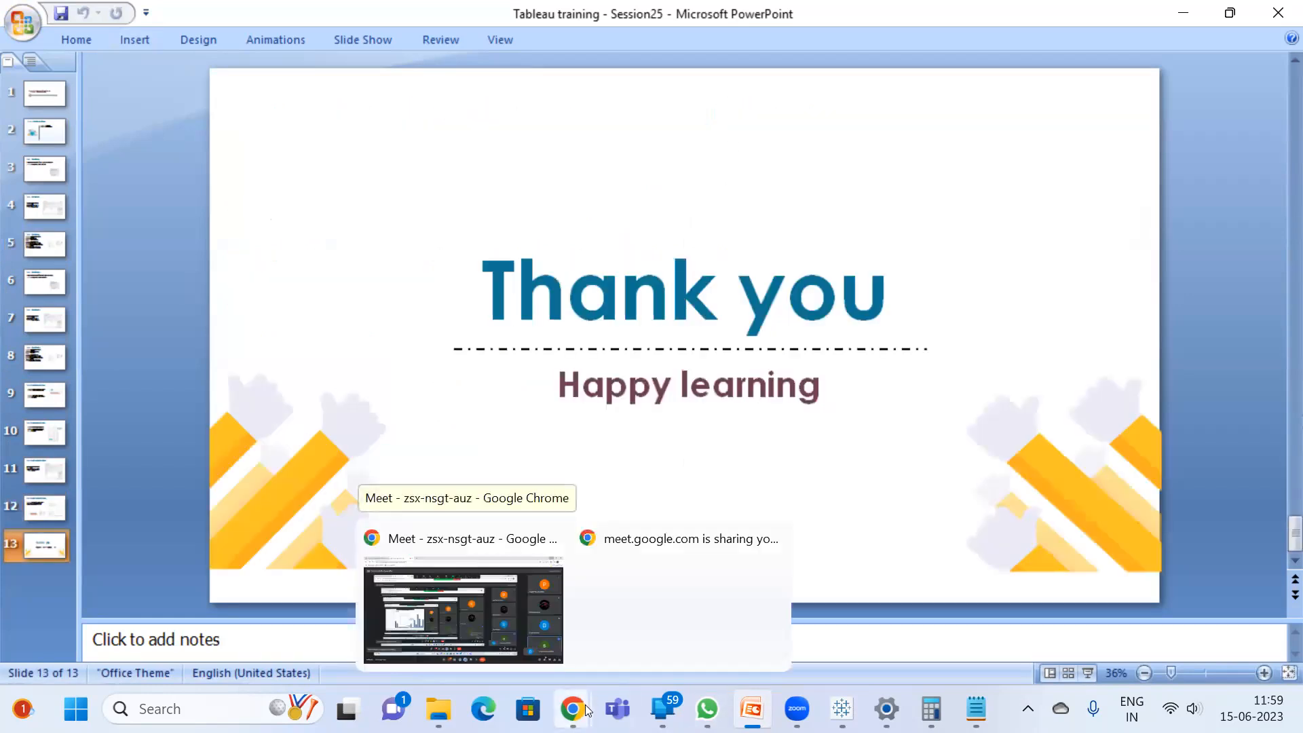
pyautogui.click(512, 604)
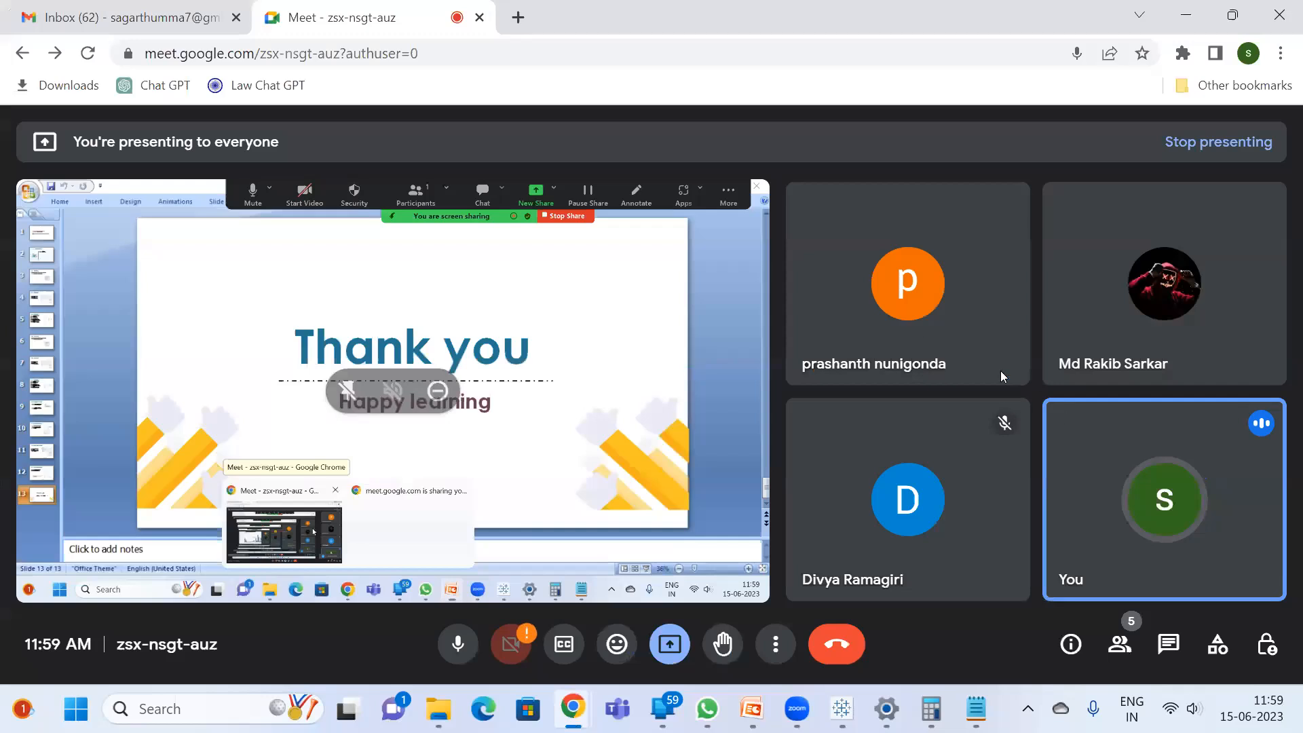